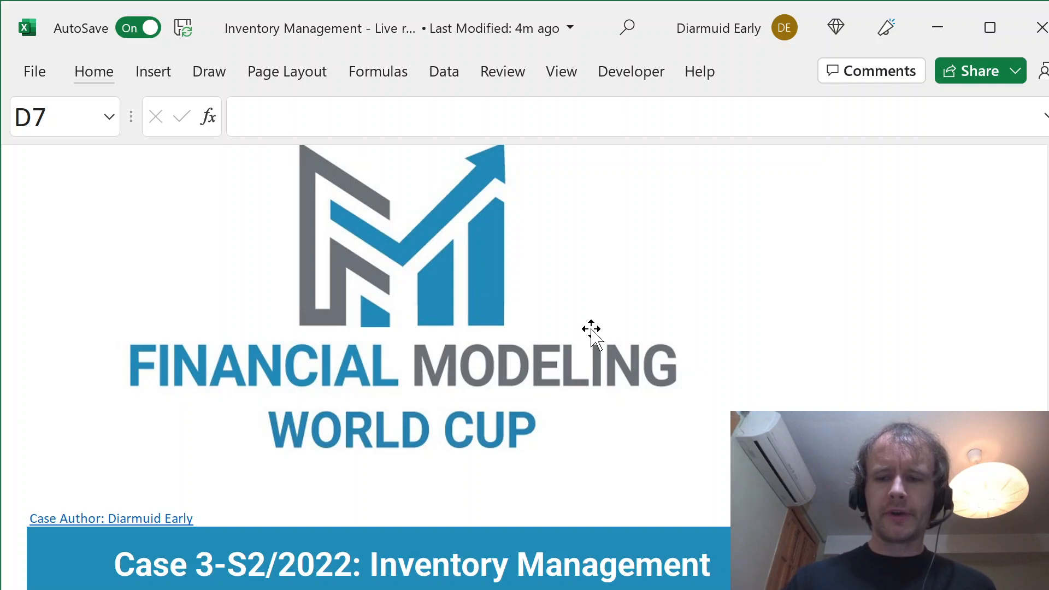
Step: Examine the assumptions sheet and the quarterly units produced and units sold rows on the sheet after it
key("ctrl+Page_Down")
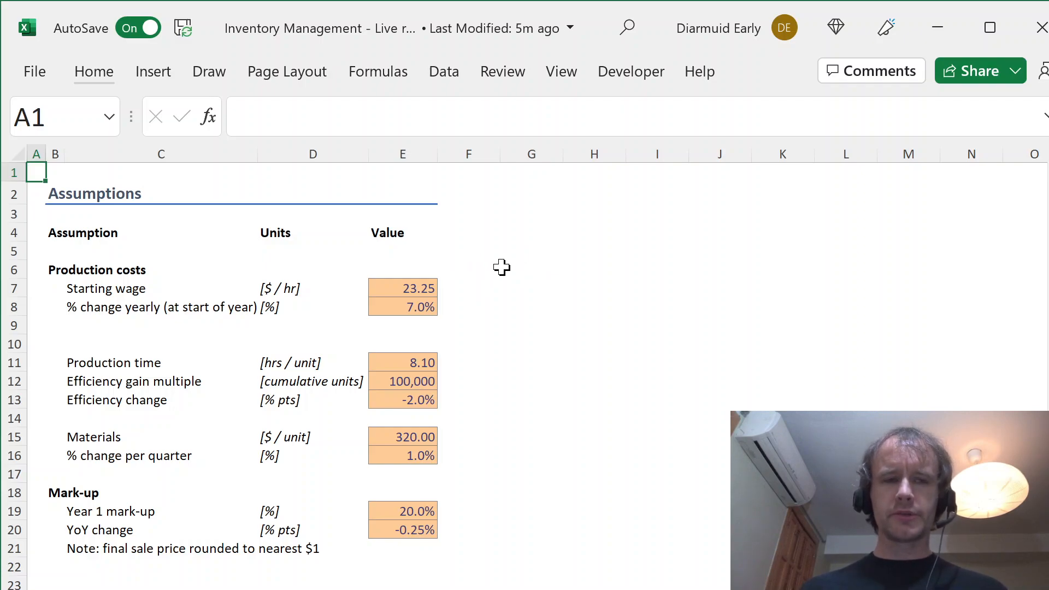
key("ctrl+Page_Down")
left_click(307, 246)
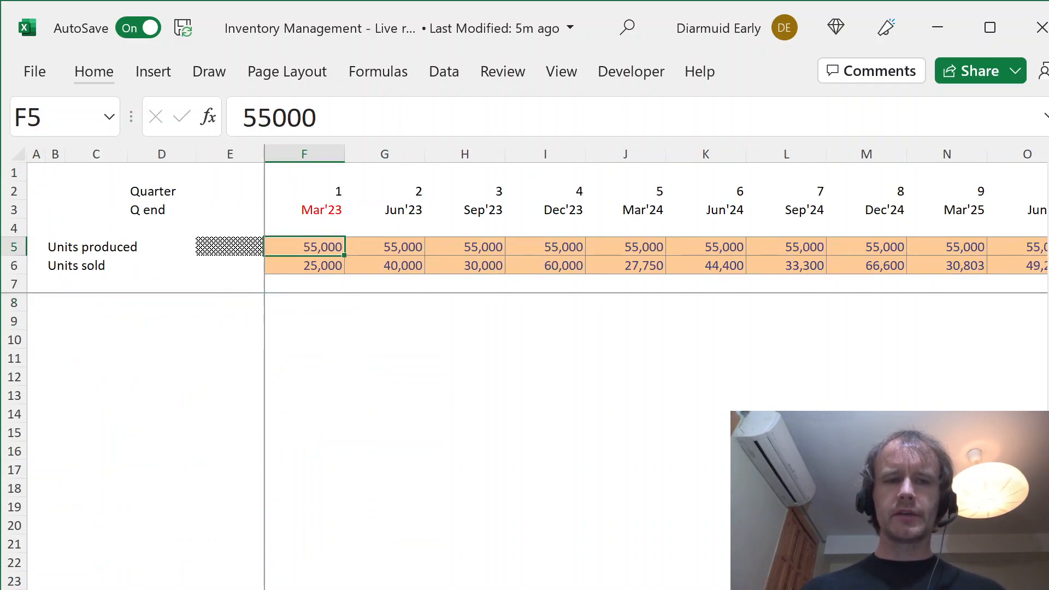
key("shift+space")
key("Down")
key("shift+space")
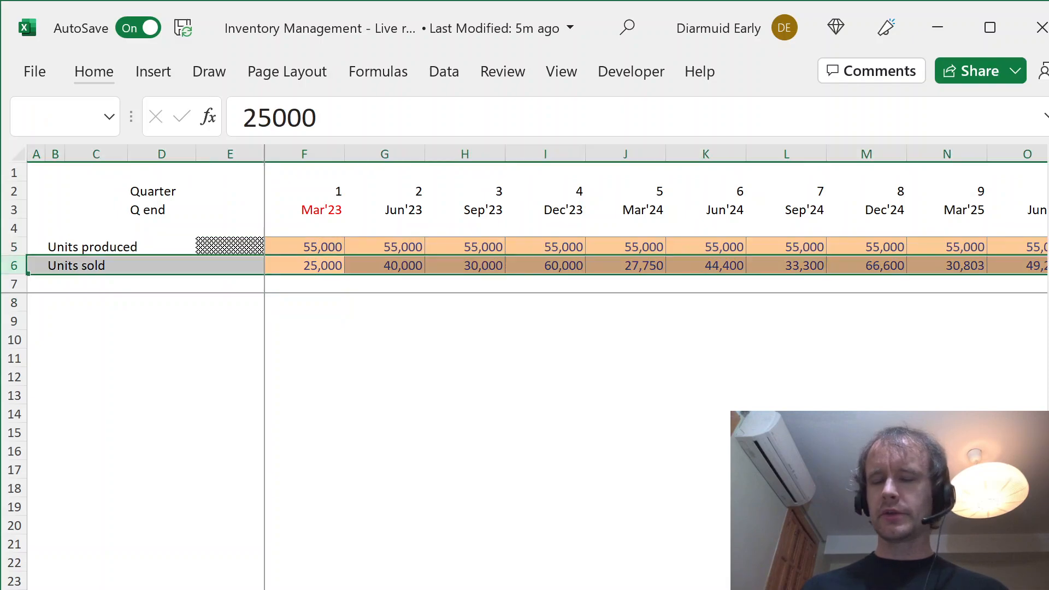
key("Up")
key("ctrl+shift+Right")
key("ctrl+shift+Down")
key("Left")
key("Right")
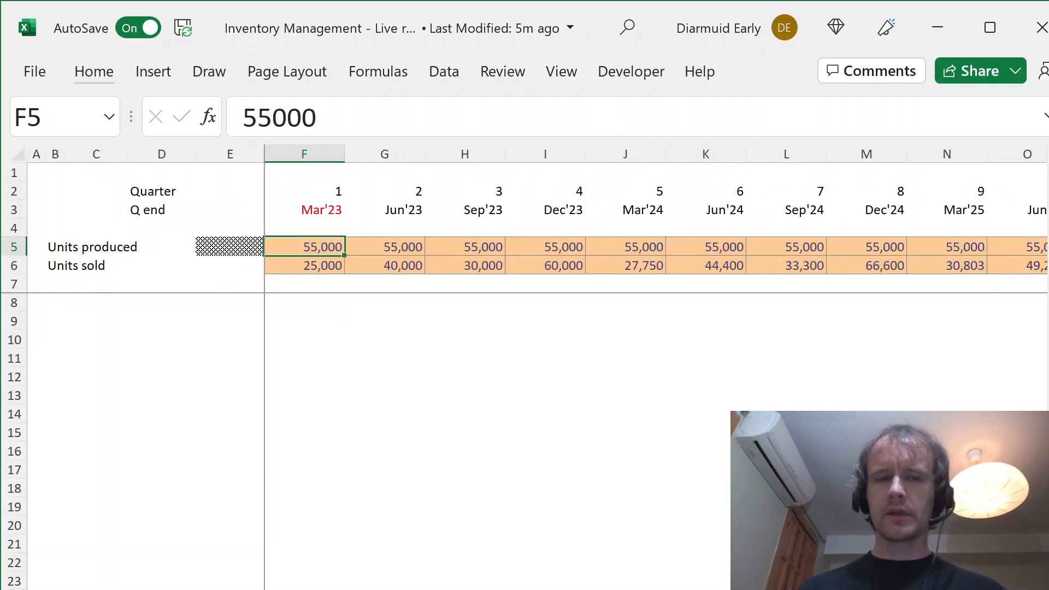
key("ctrl+Page_Up")
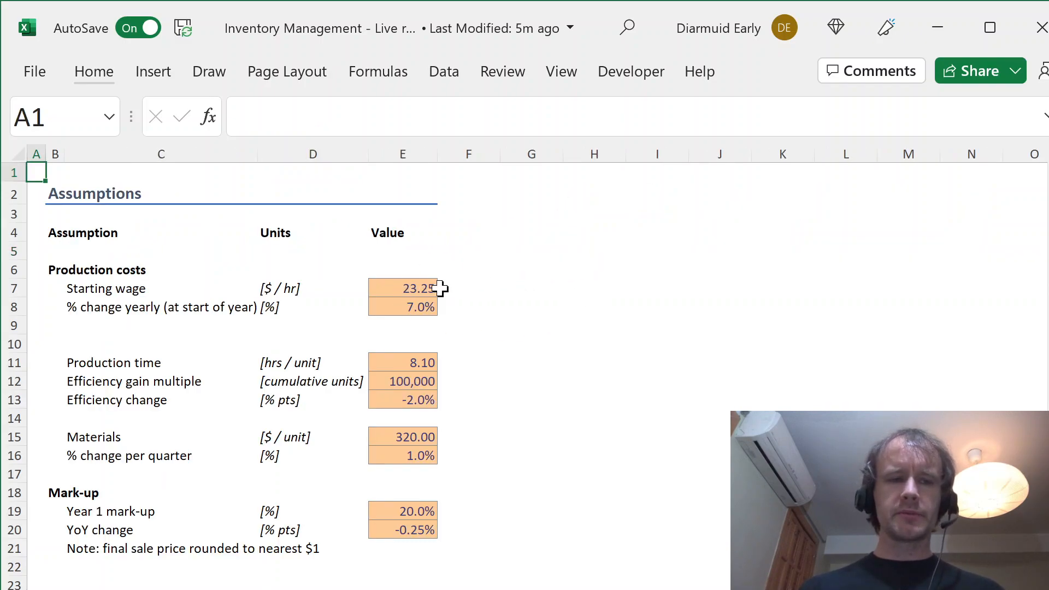
key("ctrl+Page_Down")
key("ctrl+Page_Up")
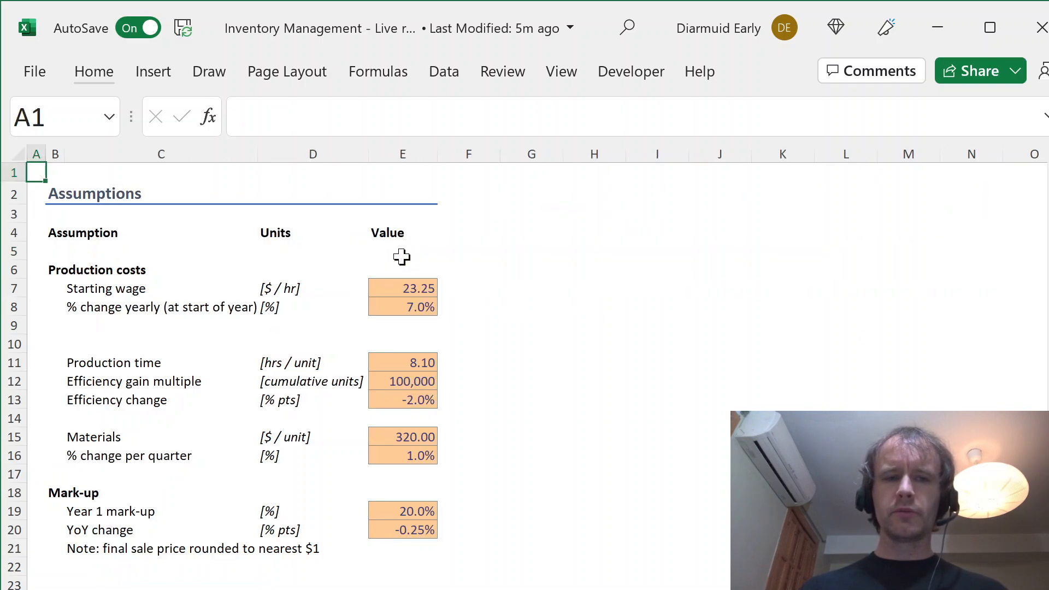
Step: Examine the production cost assumptions for wages, production time, efficiency gains and materials
left_click(381, 288)
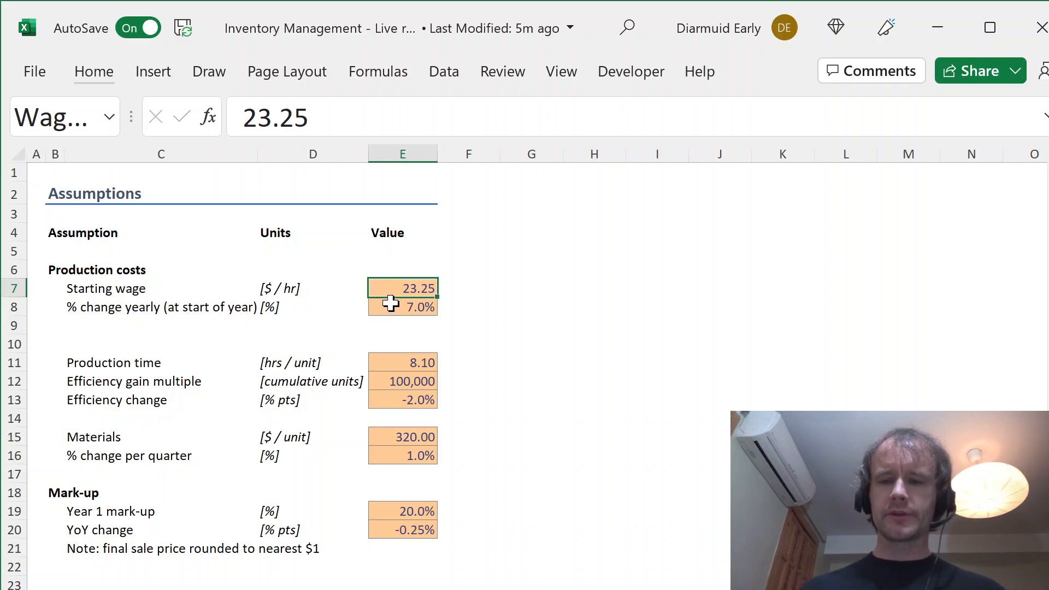
left_click(390, 304)
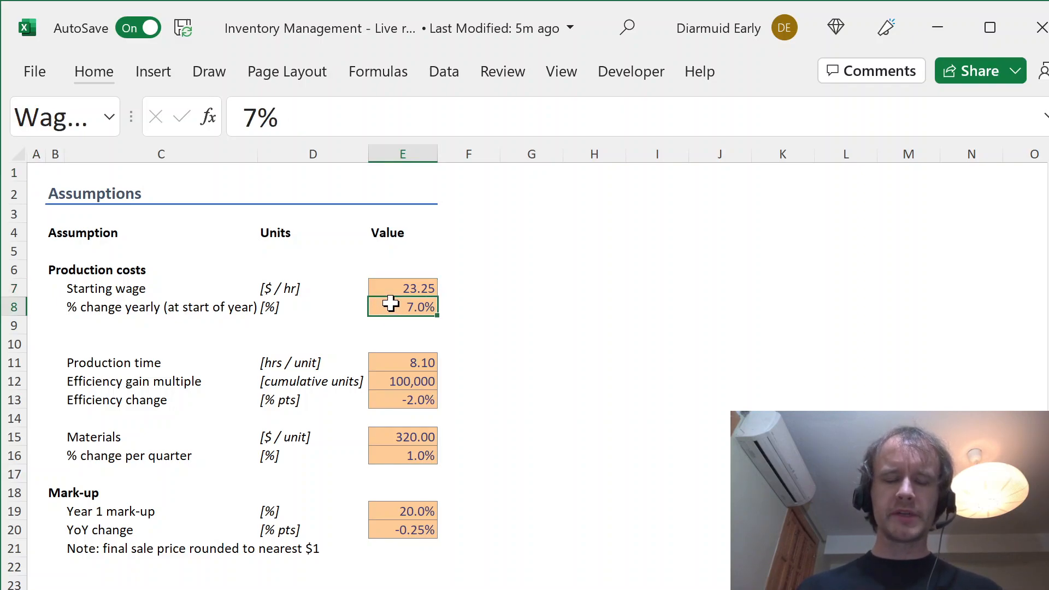
left_click(383, 364)
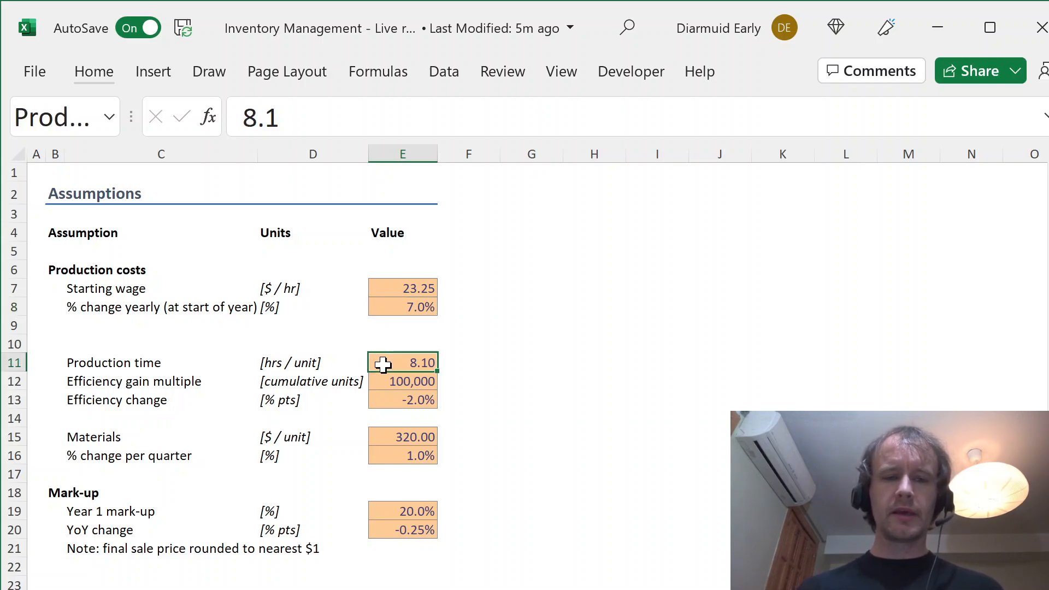
left_click(376, 382)
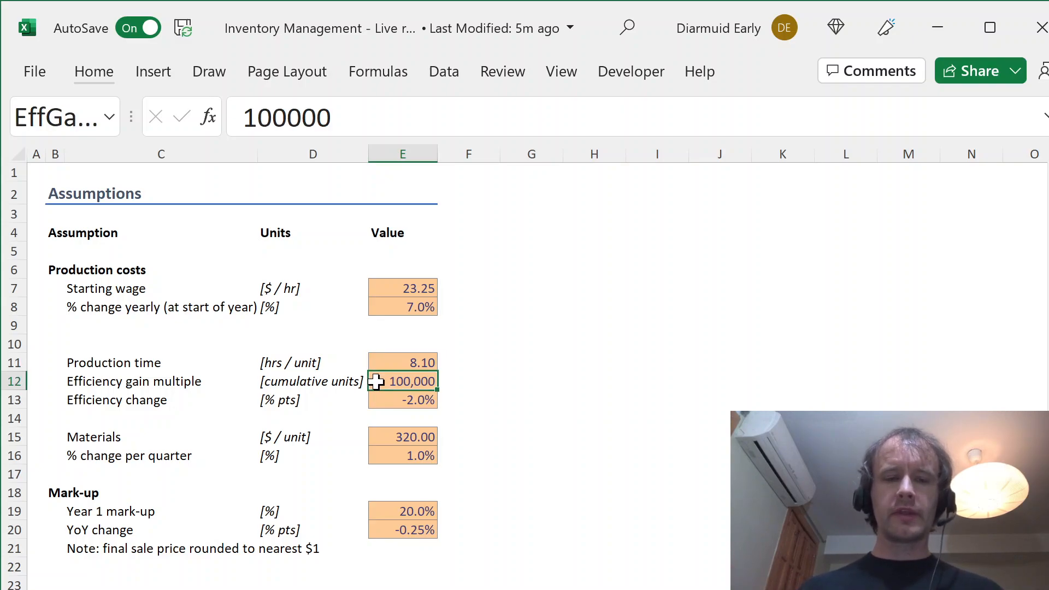
key("Down")
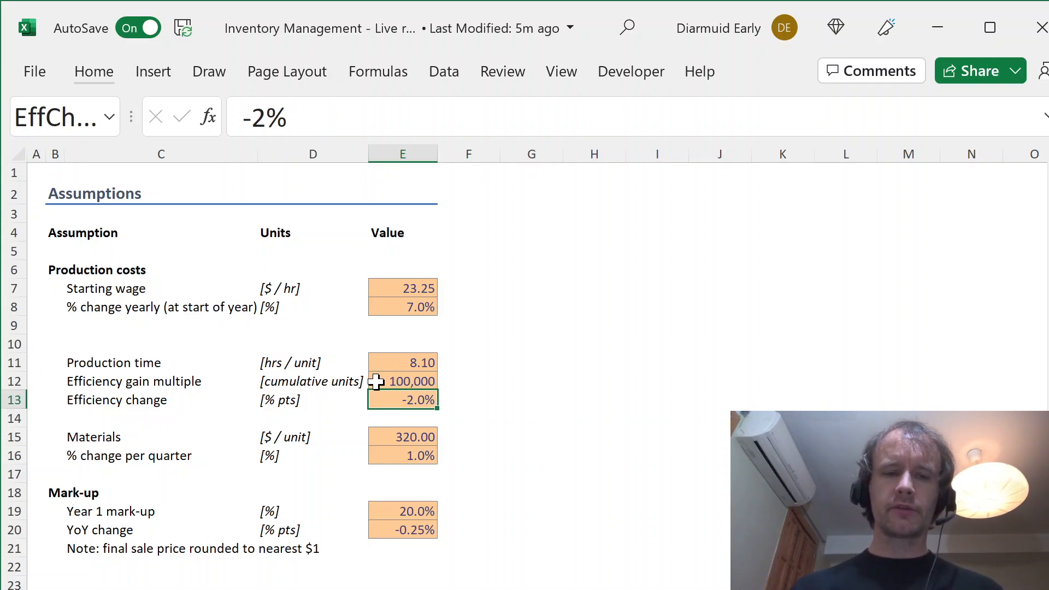
left_click(384, 356)
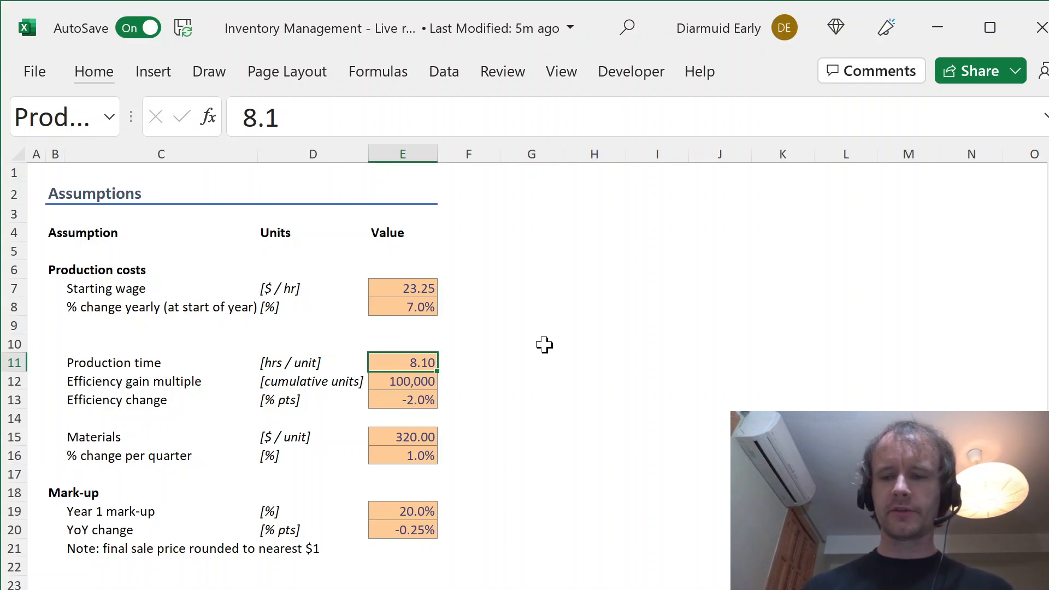
key("Down")
key("Down")
key("Down")
key("Down")
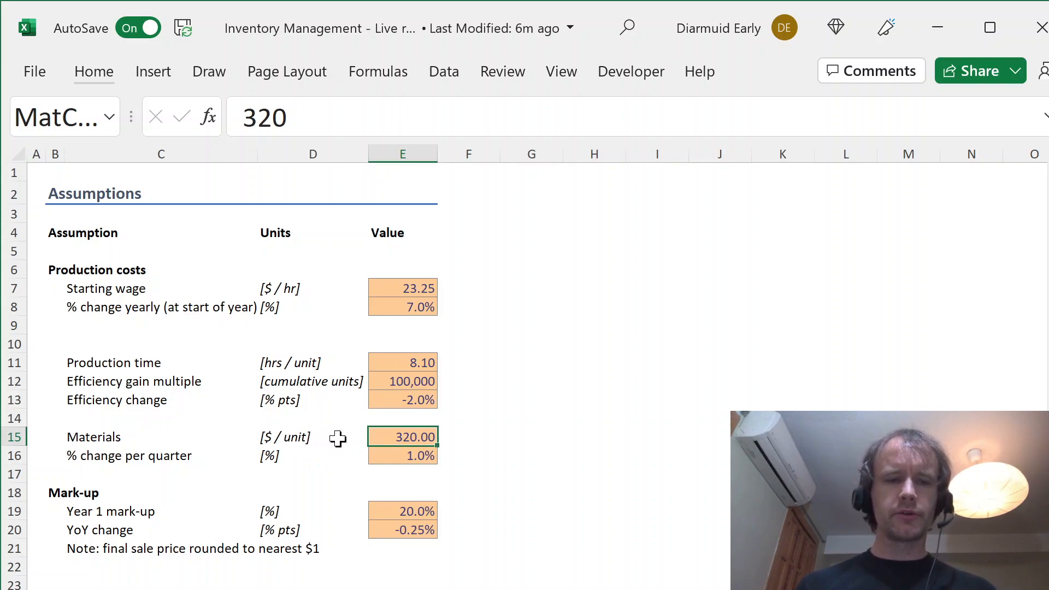
key("Down")
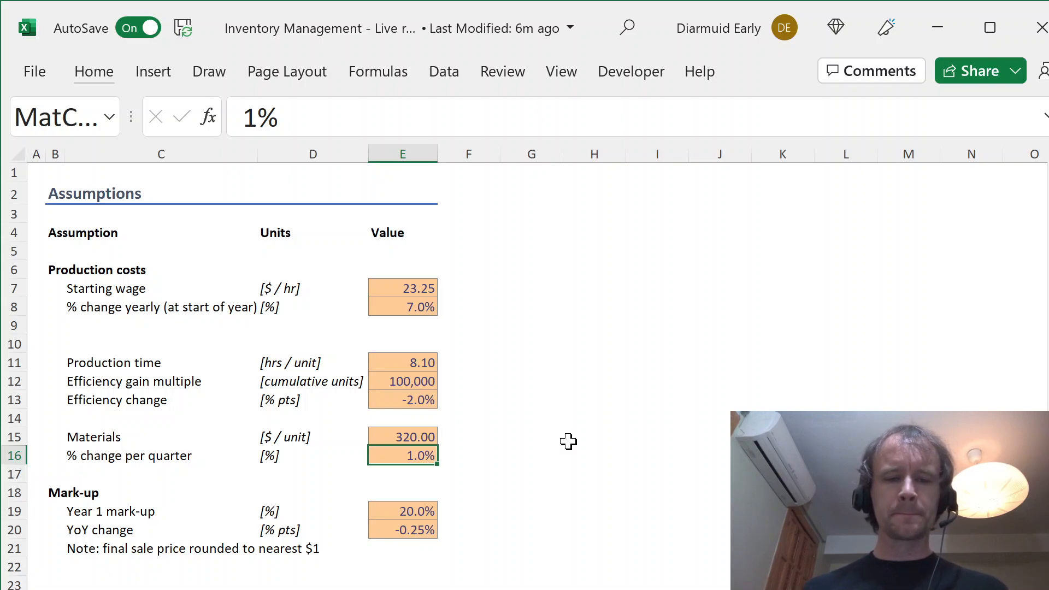
key("shift+Up")
key("shift+Up")
key("shift+Up")
key("shift+Up")
key("shift+Up")
key("shift+Up")
key("shift+Up")
key("shift+Up")
key("shift+Up")
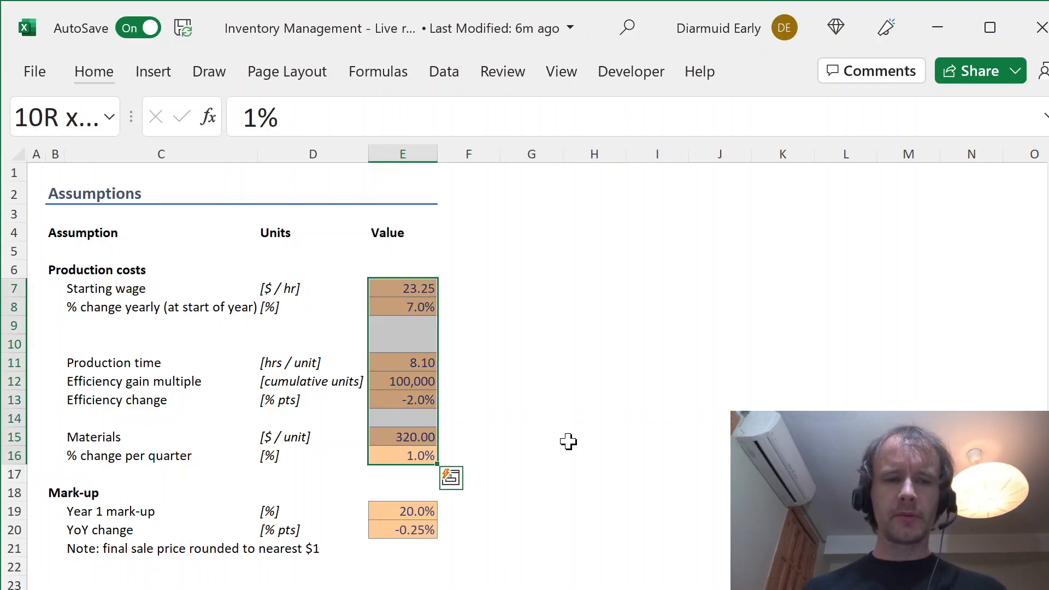
Step: Examine the mark-up assumptions for year 1 and the yearly change, plus the sale price rounding note
key("Down")
key("Down")
key("Down")
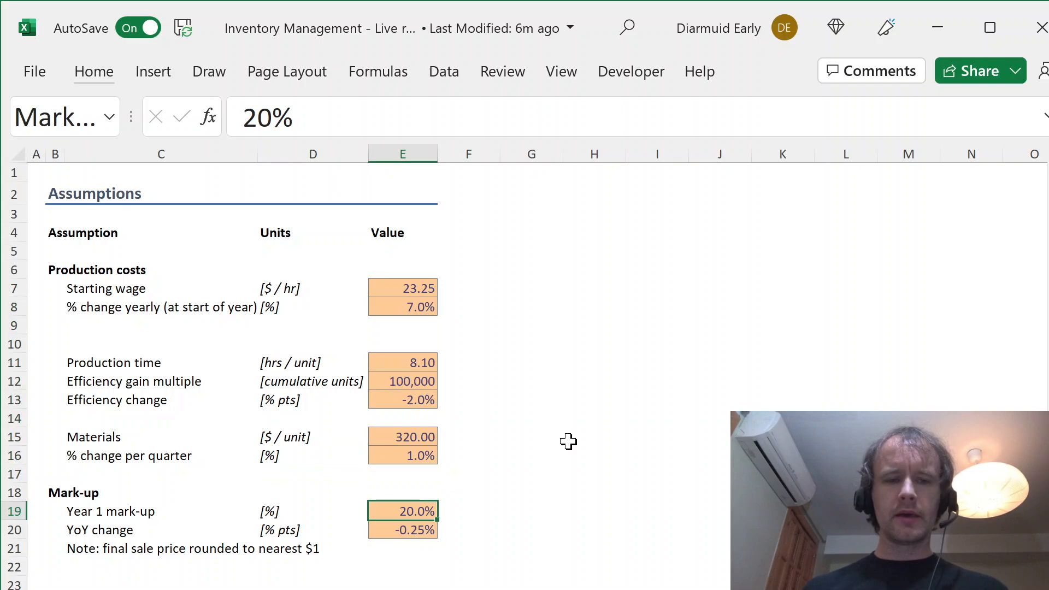
key("shift+space")
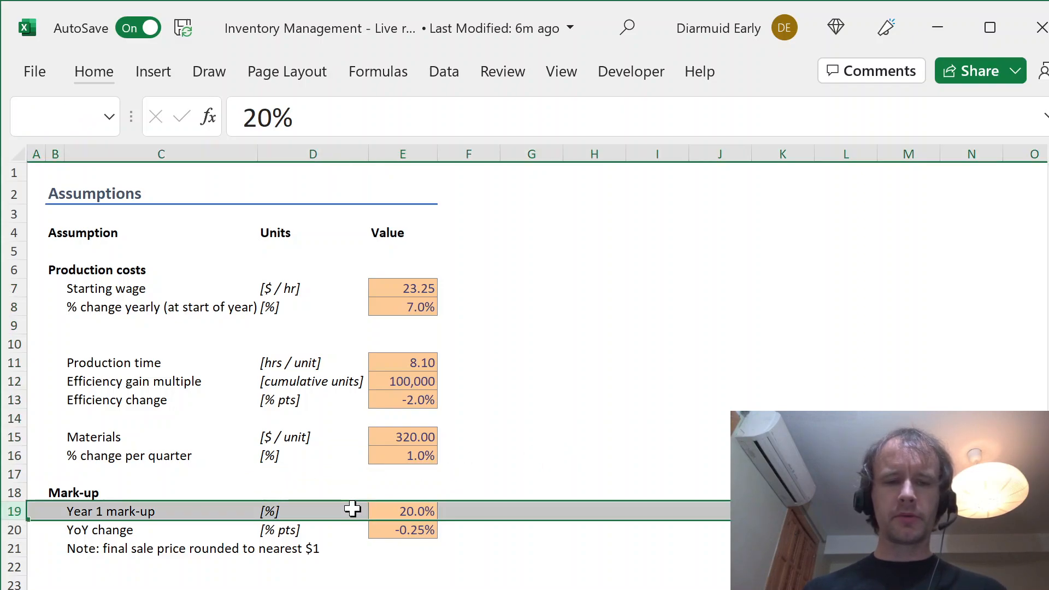
key("shift+BackSpace")
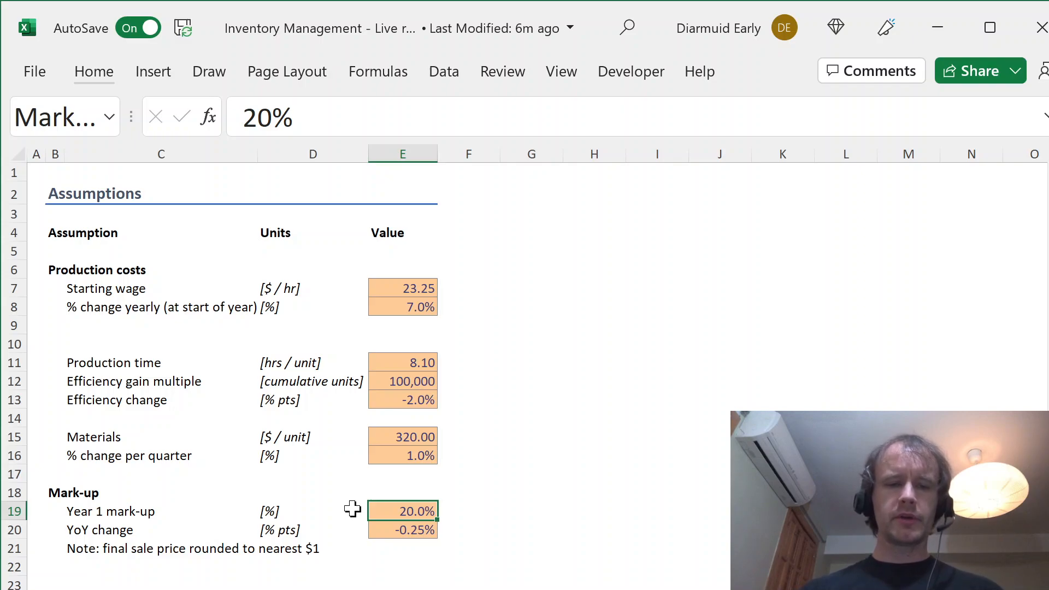
key("Down")
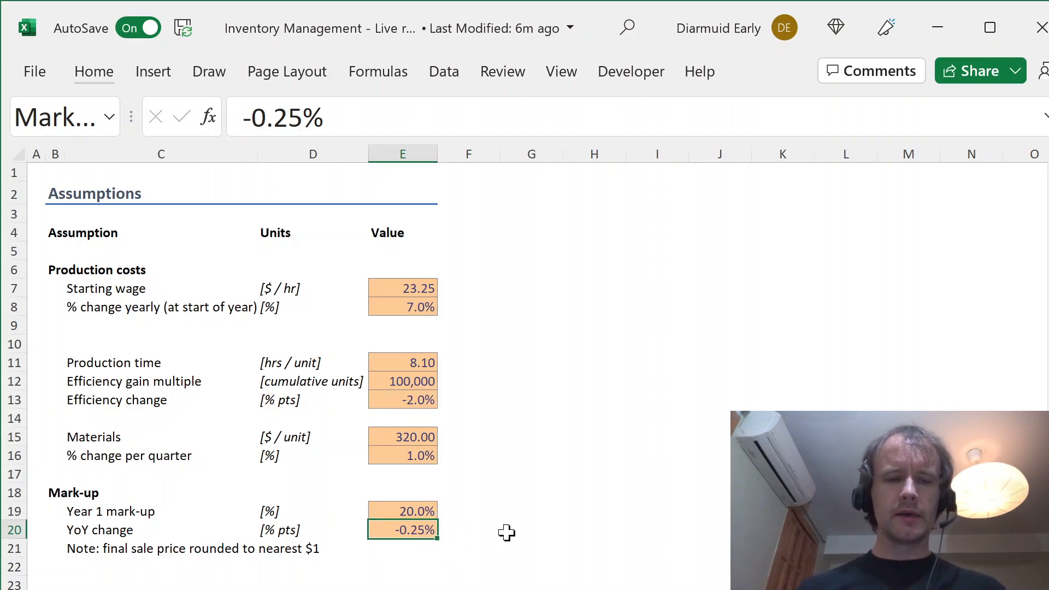
key("Down")
key("Left")
key("Left")
key("ctrl+Home")
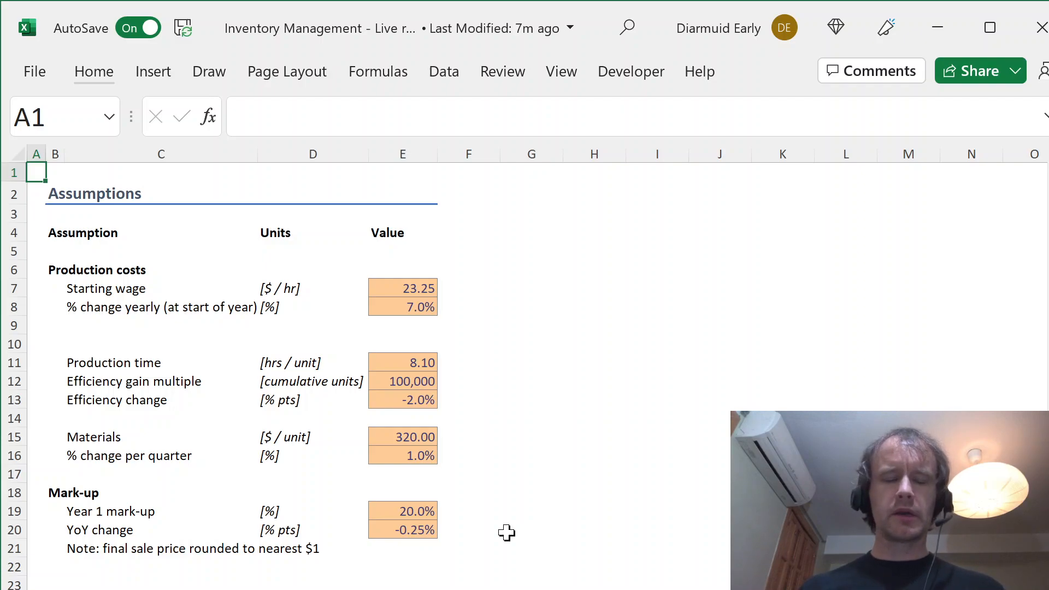
Step: Label cell C9 on the quarterly sheet "Wages"
key("ctrl+Page_Down")
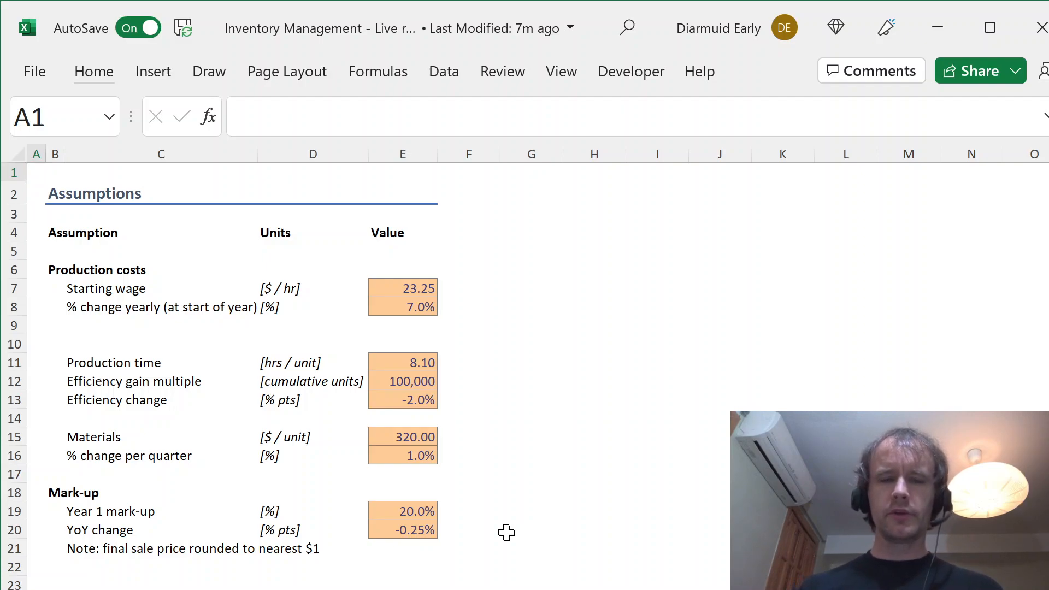
key("Left")
key("Down")
key("Down")
key("Down")
key("Down")
key("Left")
key("Left")
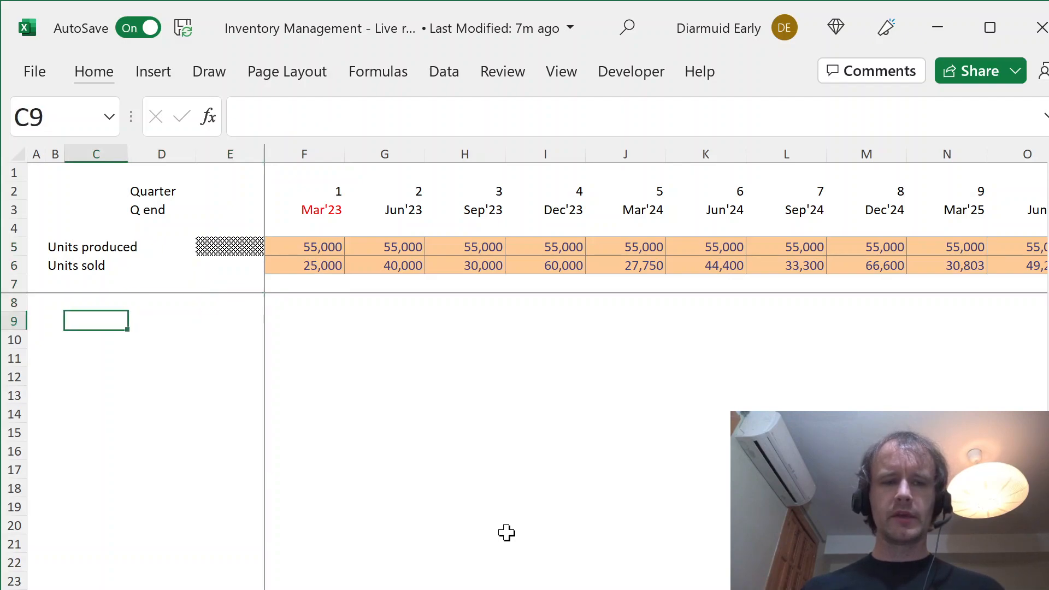
key("ctrl+Page_Up")
key("ctrl+Page_Down")
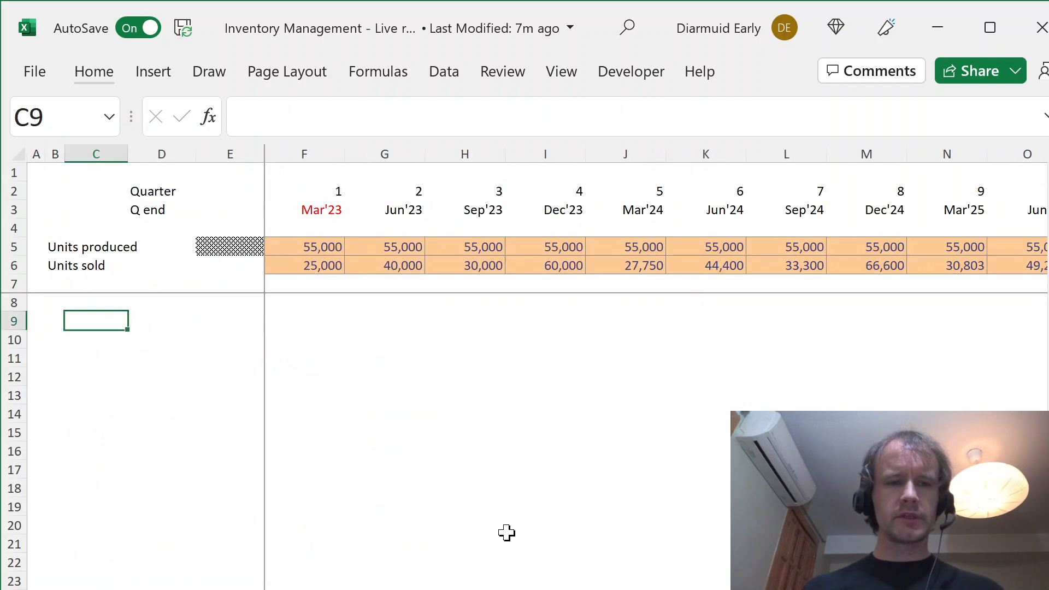
type("Wages")
Step: Link the first-quarter wage in F9 to the starting wage assumption with =Wage_Start
key("Right")
key("Right")
key("Right")
key("Right")
key("Left")
type("=")
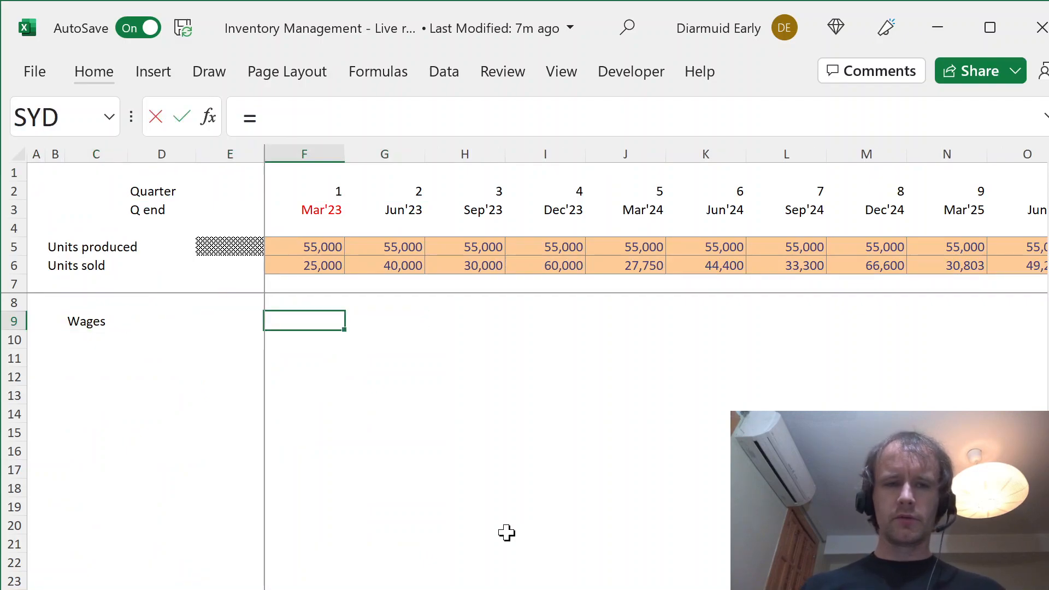
key("ctrl+Page_Up")
left_click(417, 290)
key("ctrl+Return")
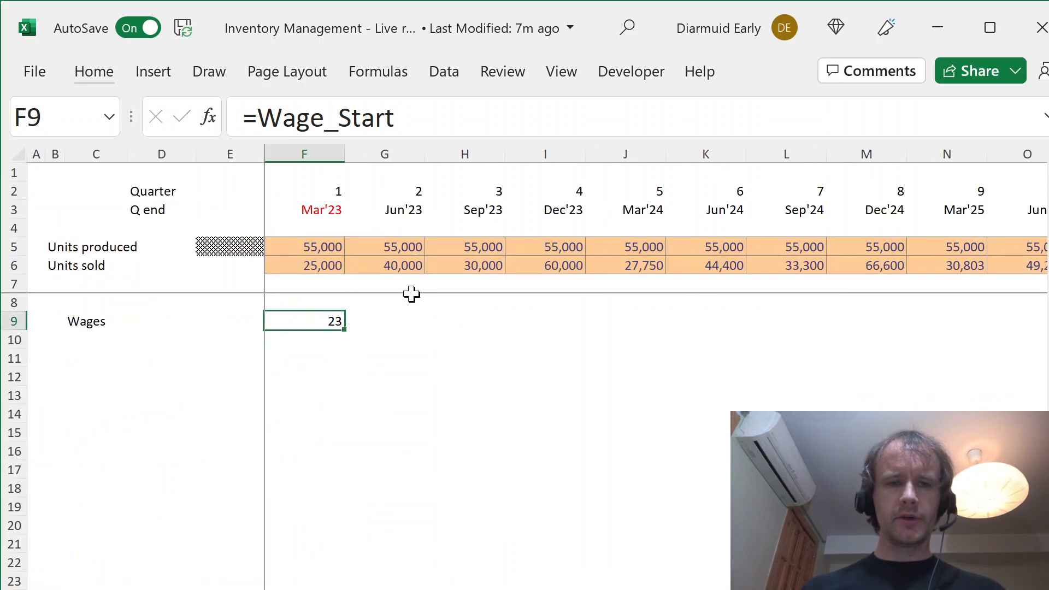
Step: Format the first-quarter wage in F9 with red font and two decimal places
left_click(140, 78)
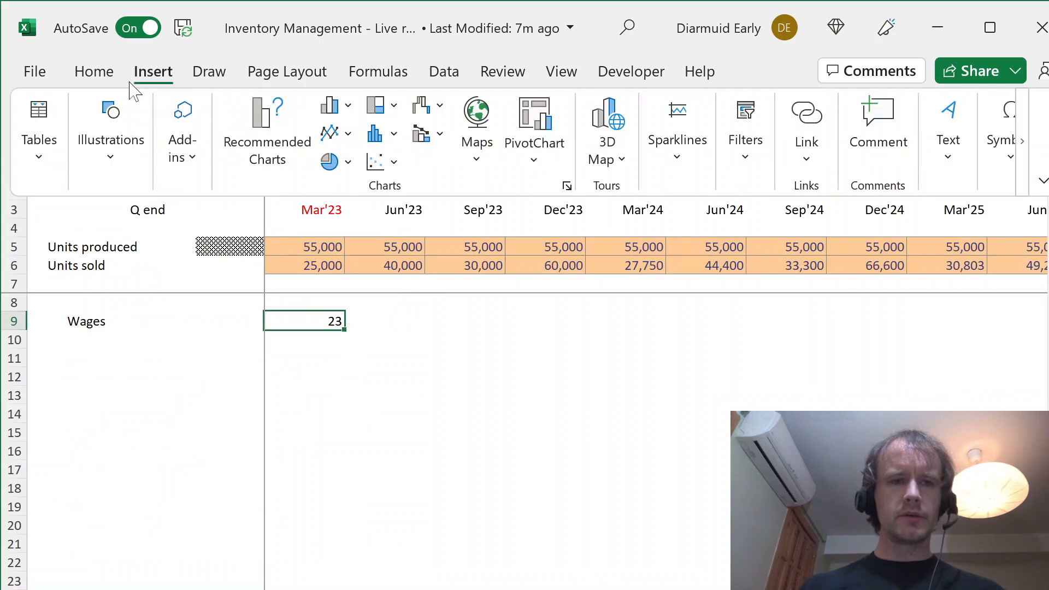
left_click(94, 71)
left_click(292, 164)
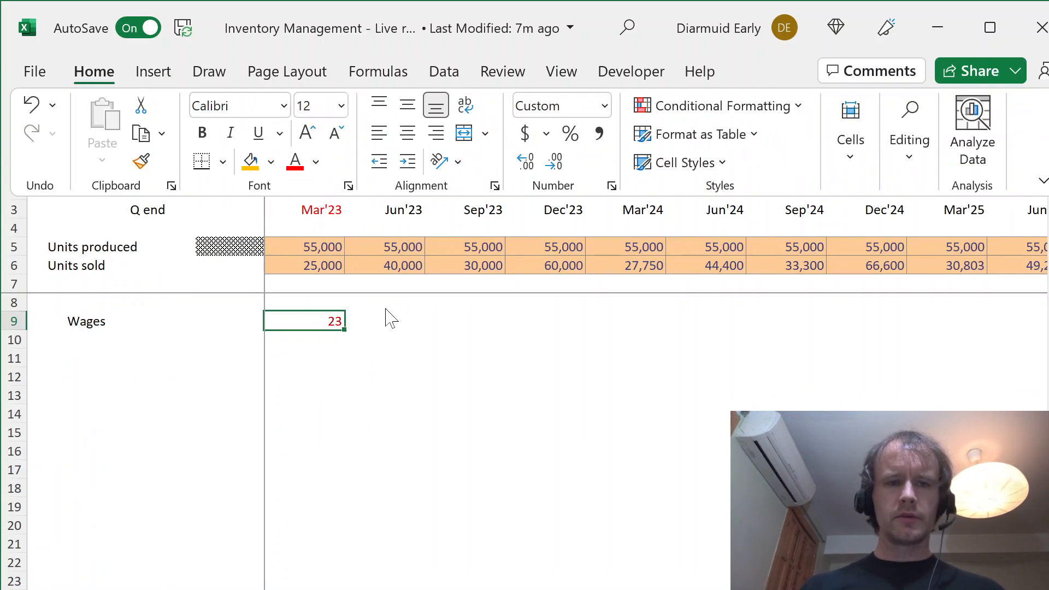
key("ctrl+shift+Right")
key("alt")
key("Escape")
key("Left")
key("Right")
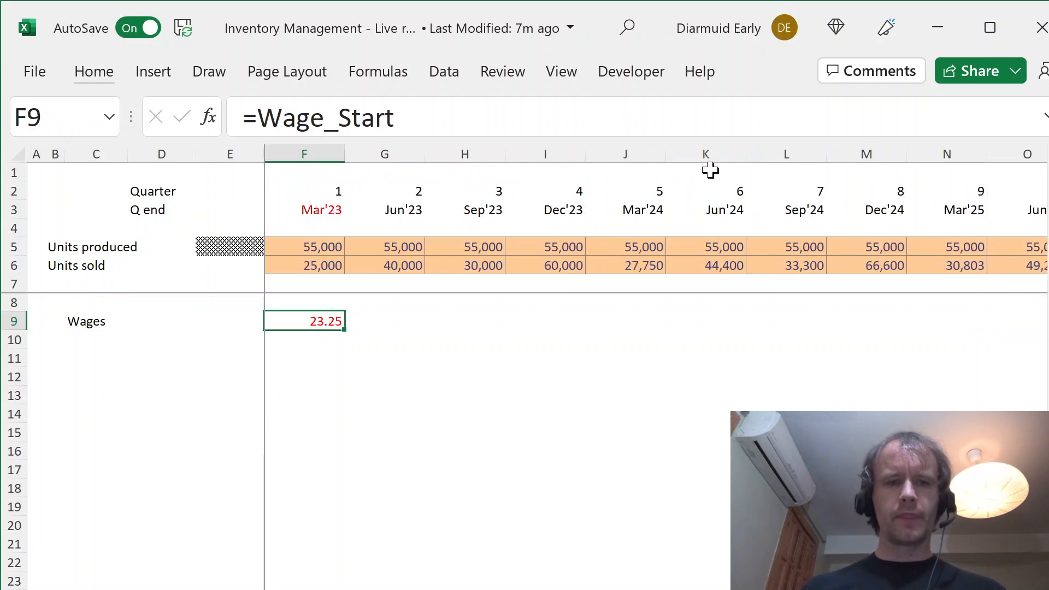
Step: Begin the second-quarter wage formula in G9 with an IF test for a March quarter end: =IF(MONTH(G$3)=3,
key("Right")
type("=")
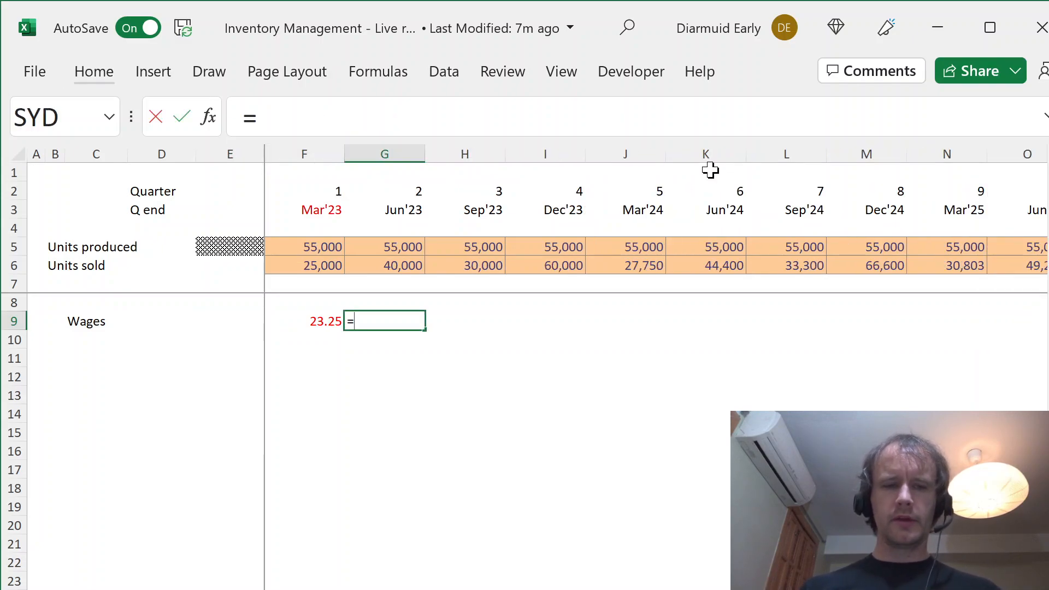
key("Left")
key("BackSpace")
key("BackSpace")
type("if")
key("Tab")
type("mon")
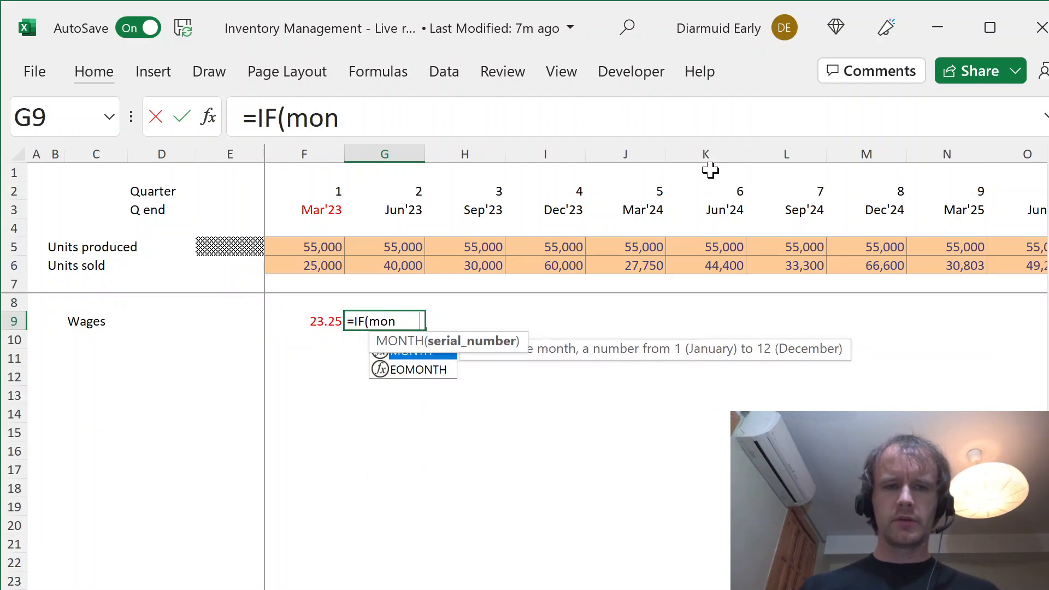
key("Tab")
left_click(416, 212)
key("F4")
key("F4")
type(")=3,")
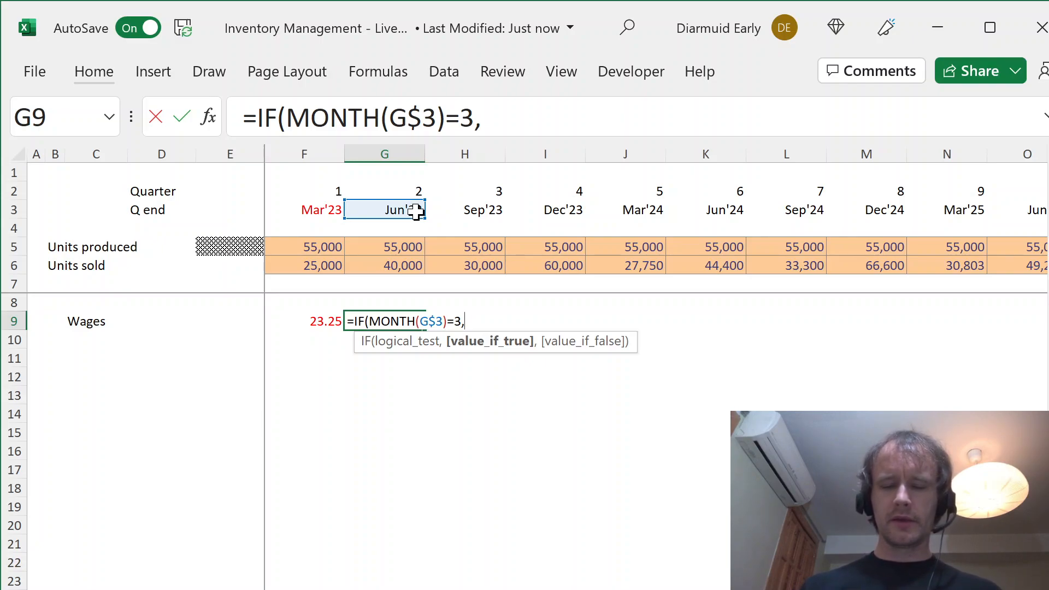
Step: Complete the second-quarter wage formula in G9 as =IF(MONTH(G$3)=3,1+Wage_Grow,1)*F9 and fill it across the remaining quarters to AS9
type("1+")
key("ctrl+Page_Up")
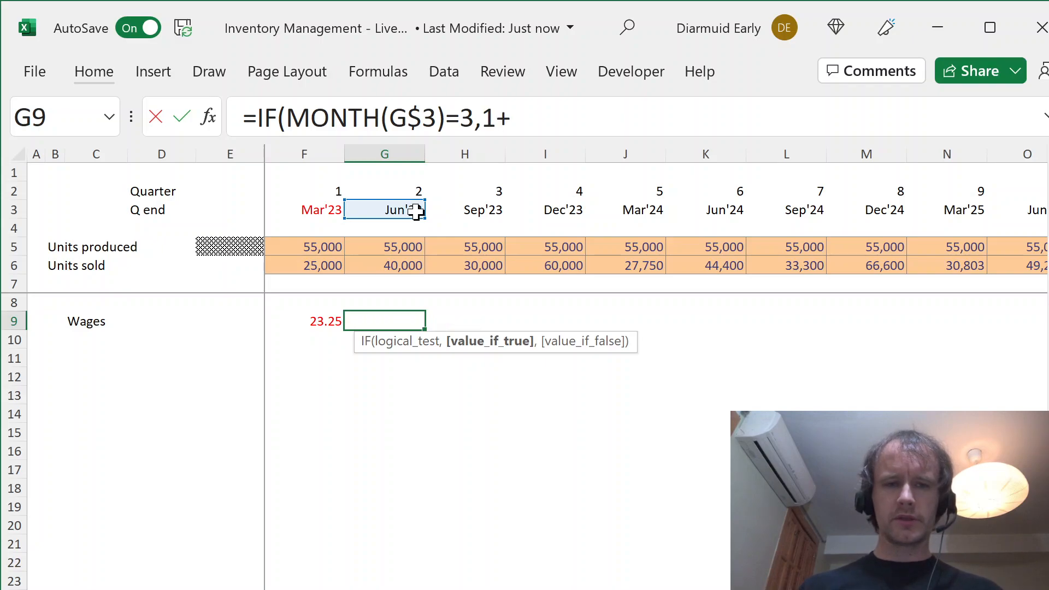
left_click(405, 301)
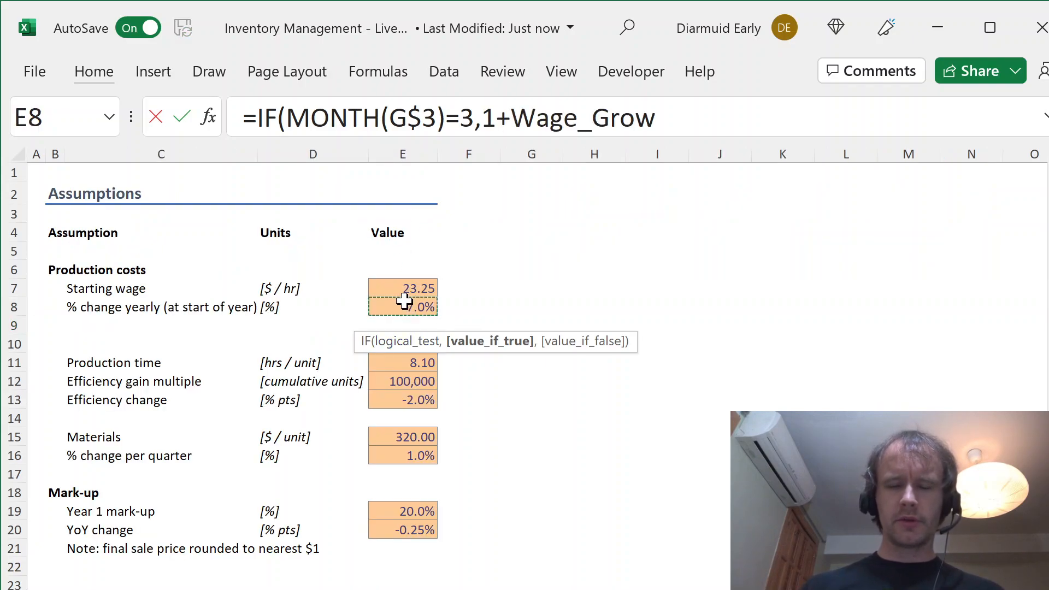
type(",1)*")
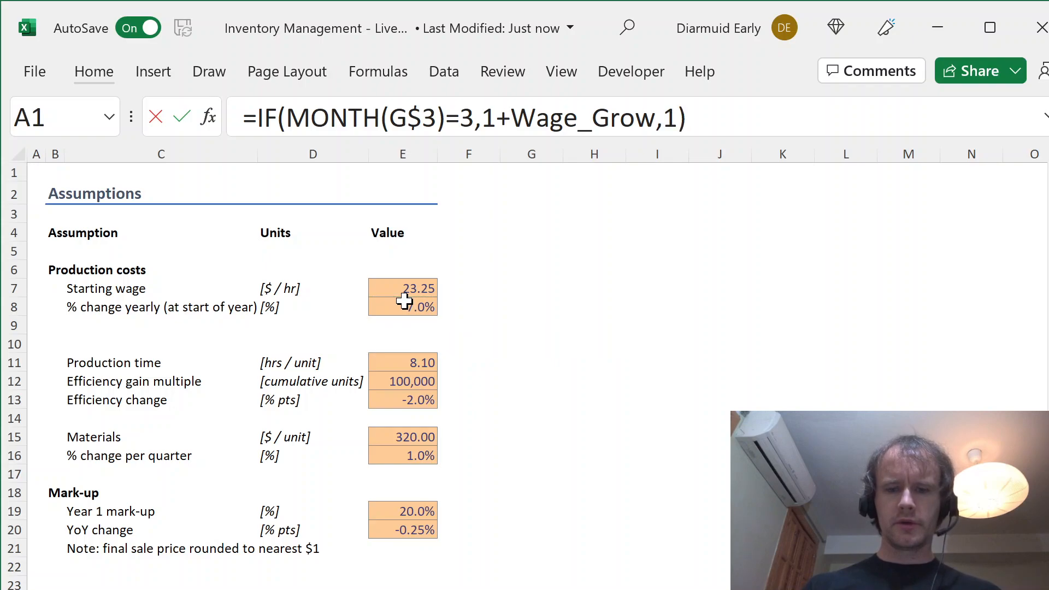
key("ctrl+Page_Down")
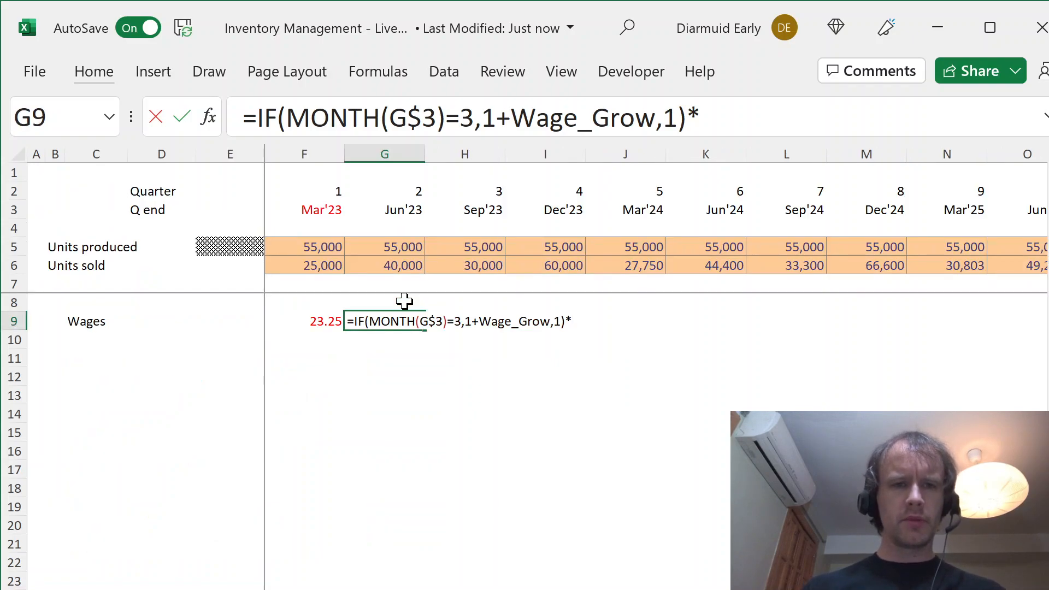
type("F9")
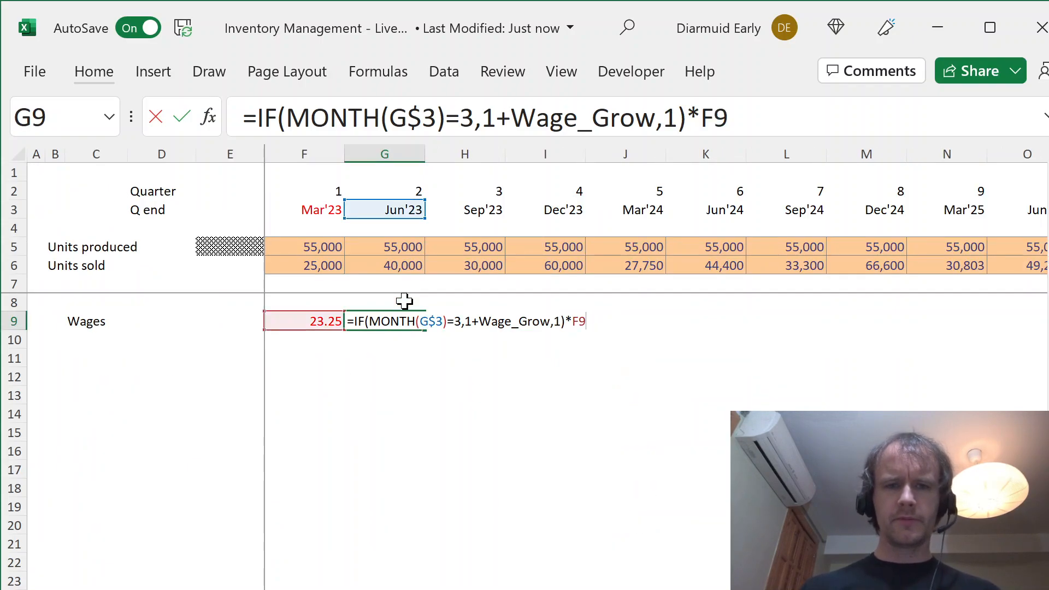
key("ctrl+Return")
key("ctrl+shift+Right")
key("ctrl+r")
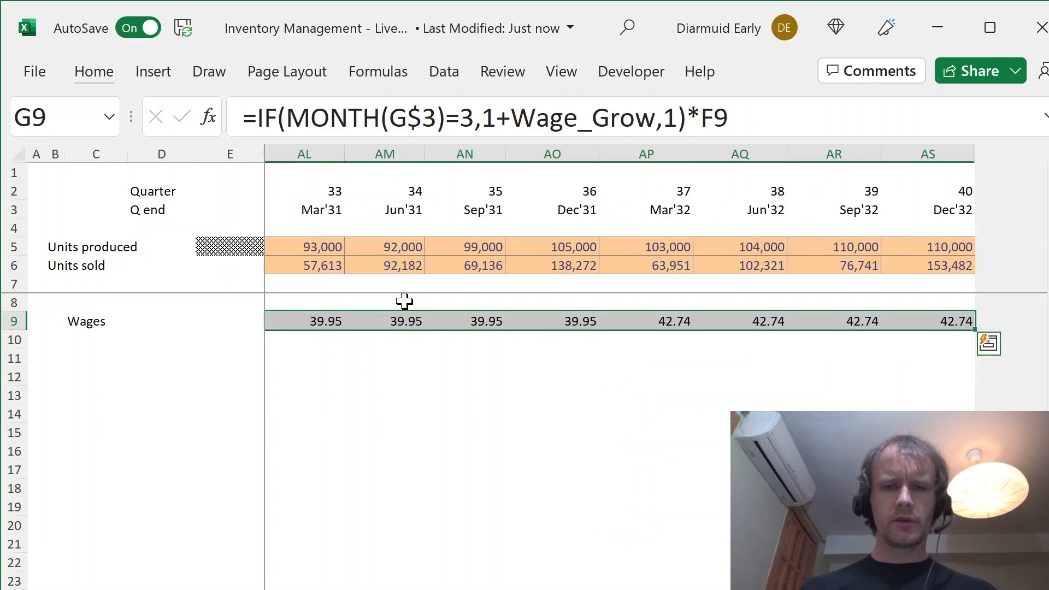
Step: Check that the wage row steps up in the March quarter-end columns, such as J and N
key("shift+BackSpace")
key("Right")
key("Right")
key("Right")
key("ctrl+space")
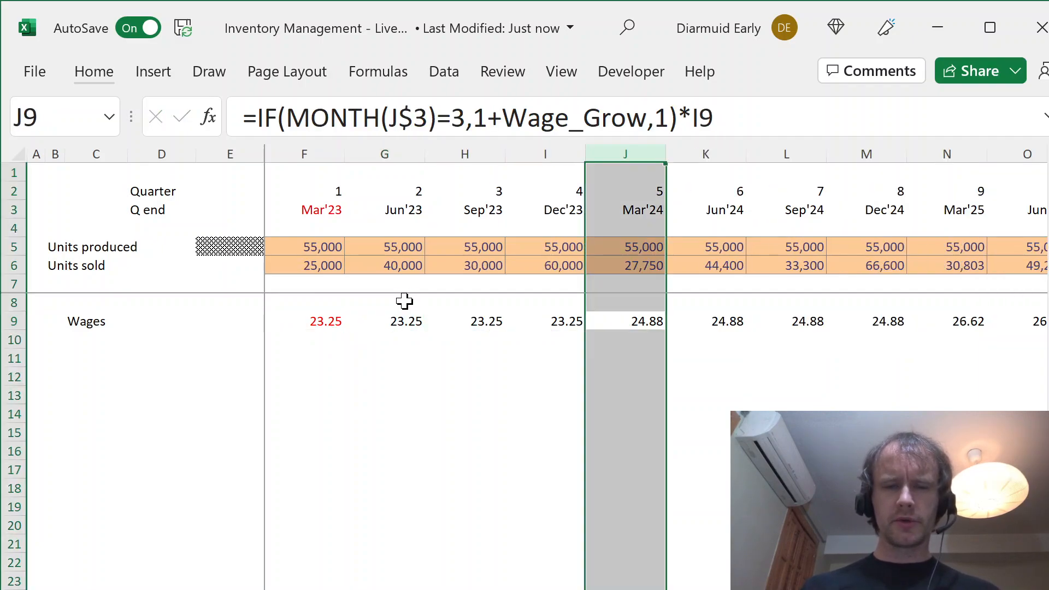
key("Right")
key("Right")
key("Right")
key("Right")
key("ctrl+space")
key("Right")
key("Right")
key("Right")
key("Right")
key("Right")
Step: Consult the assumptions sheet for the next driver and label cell C11 on the quarterly sheet "Prod time"
key("ctrl+Left")
key("Left")
key("Left")
key("Down")
key("Left")
key("ctrl+Page_Up")
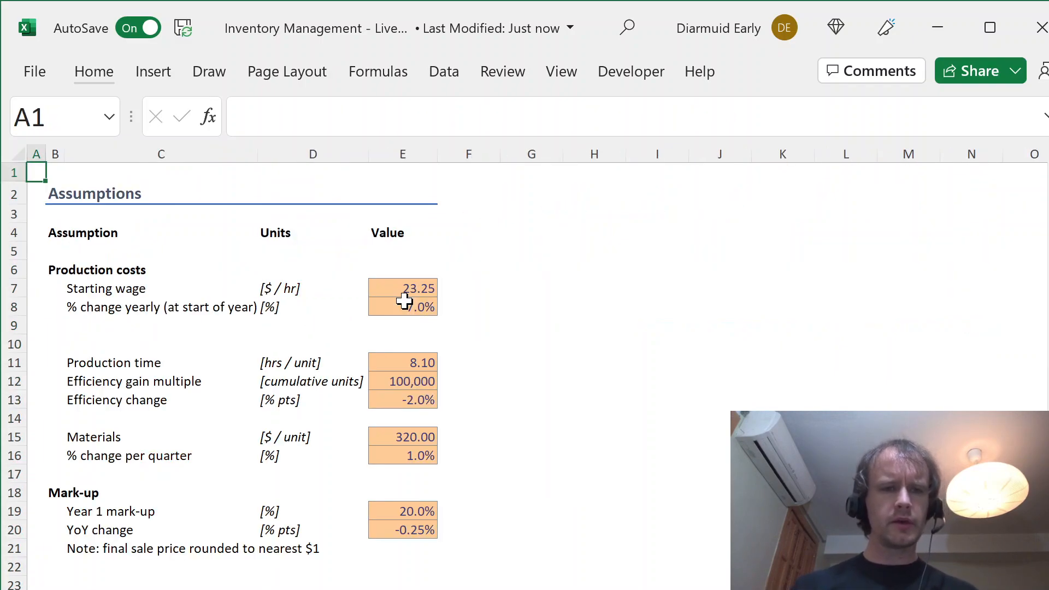
key("ctrl+Page_Down")
key("Down")
type("Pro")
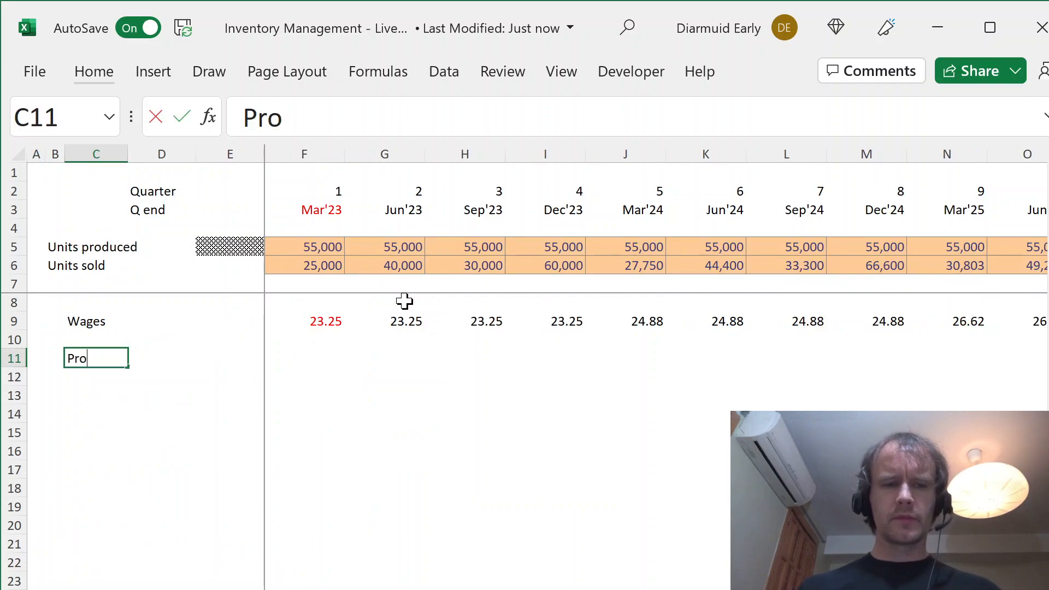
type("d time")
key("ctrl+Return")
Step: Insert a row above "Prod time" and label its C11 cell "Cumulative prod before this Q"
key("Right")
key("Left")
key("alt")
type("irCumulat")
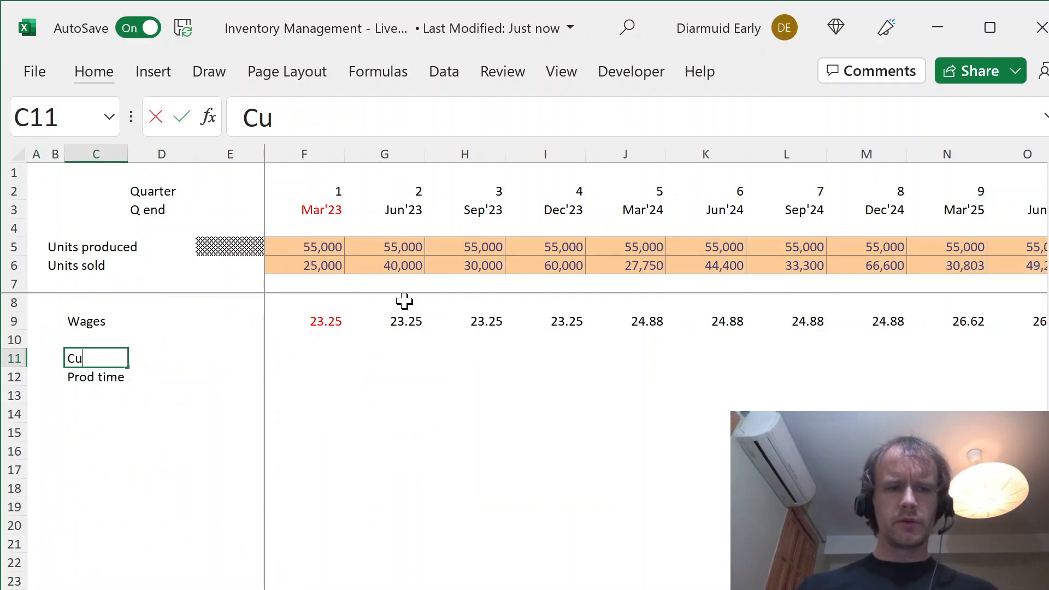
type("ive prod")
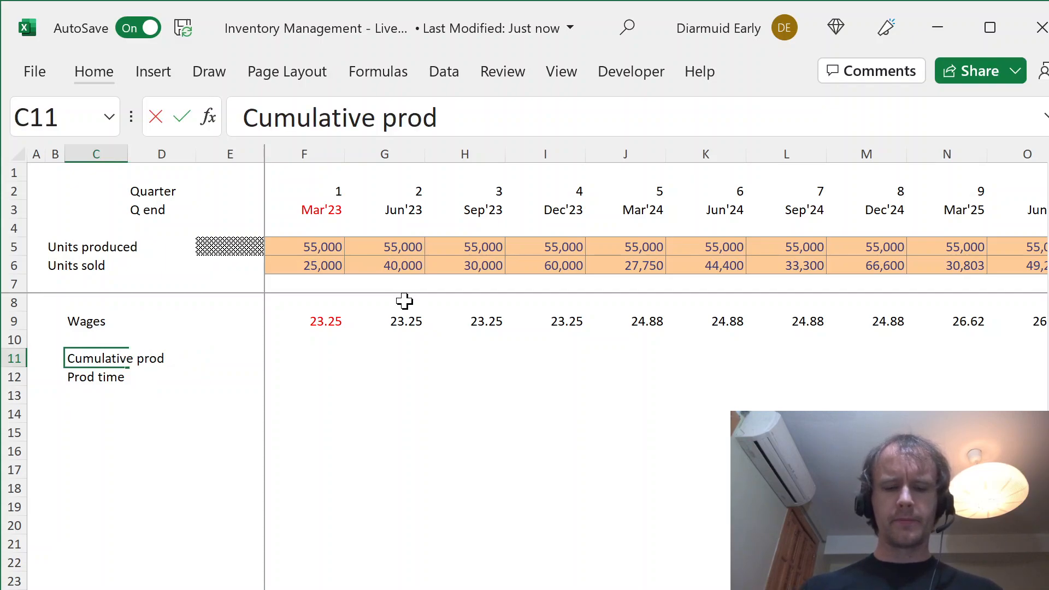
type(" before this Q")
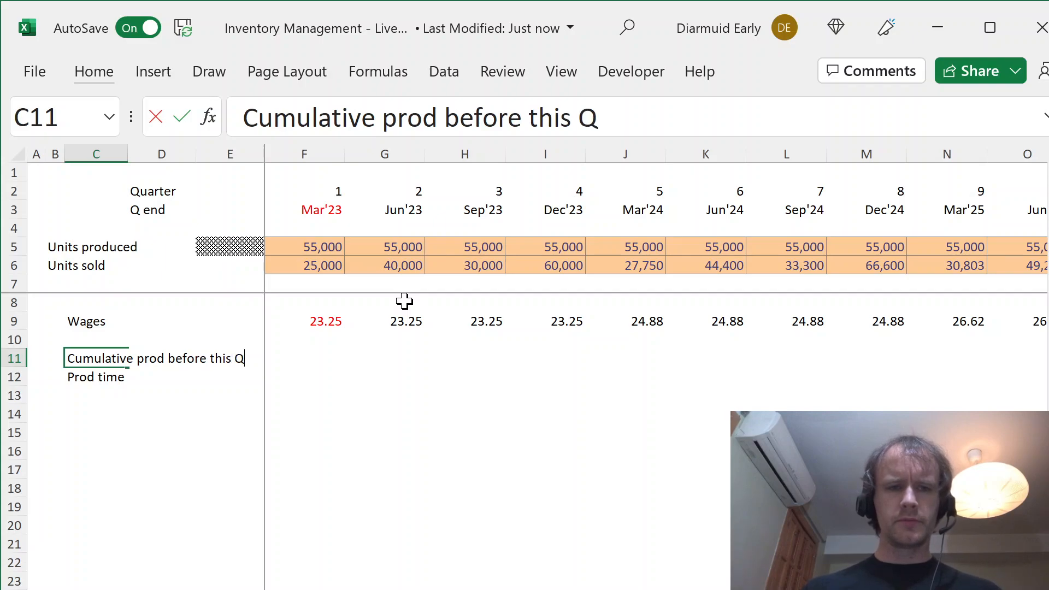
Step: Calculate first-quarter prior cumulative production in F11 with =SUM($E5:E5), anchoring the start column
key("Right")
key("Right")
key("Right")
type("=")
key("Up")
key("Up")
key("Up")
key("Up")
key("Up")
key("Up")
key("Left")
type(":E5")
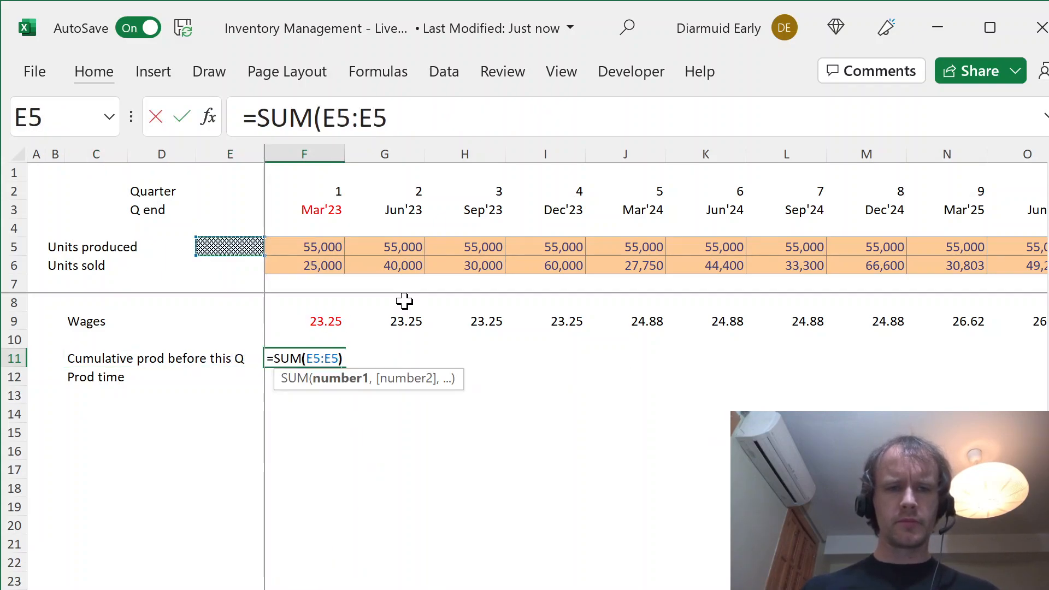
type(")")
left_click(322, 118)
type("$")
key("ctrl+Return")
Step: Fill the cumulative production formula from F11 across all quarters to AS11
key("ctrl+Left")
key("ctrl+Right")
key("Right")
key("Left")
key("ctrl+shift+Right")
key("ctrl+r")
key("Left")
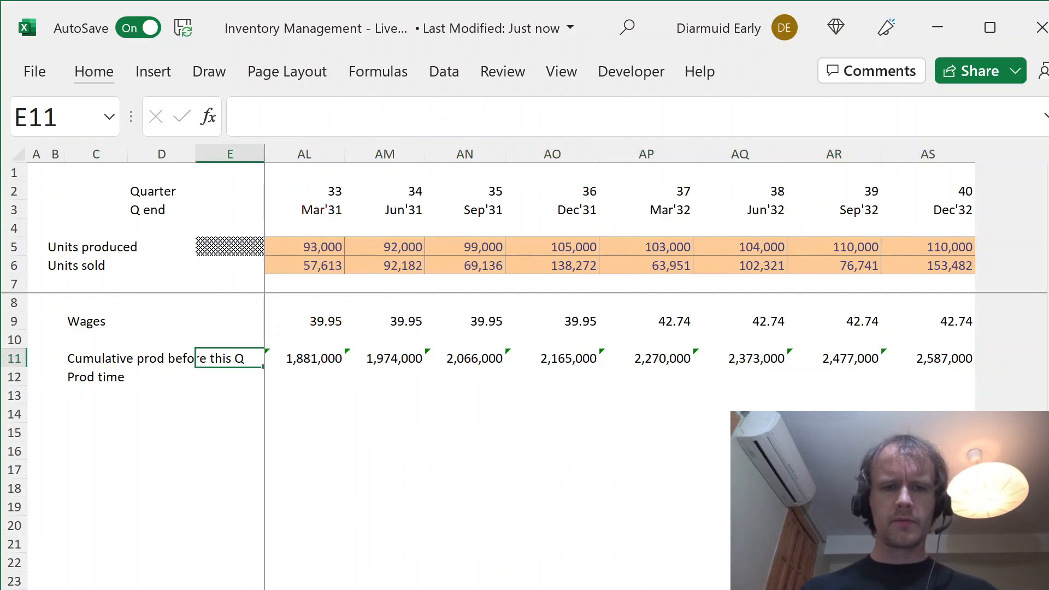
Step: Begin the first-quarter production time formula in F12 with the starting production time: =ProdTime_Start
key("Right")
key("Down")
key("Left")
key("Left")
key("Right")
key("Right")
key("Right")
key("Left")
type("=pro")
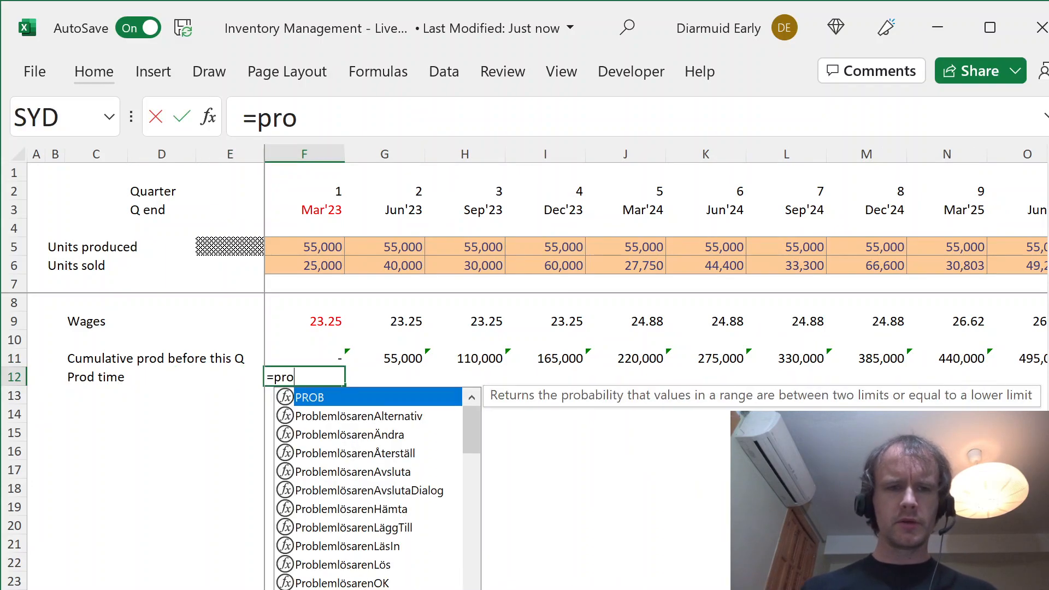
type("d")
key("Down")
key("Down")
key("Down")
key("Down")
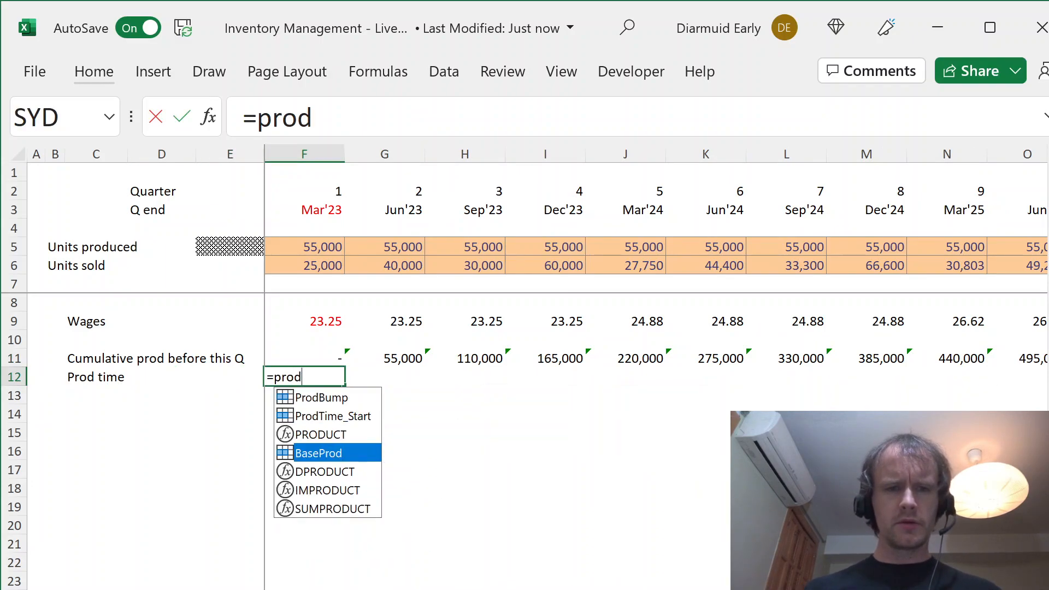
key("Up")
key("Up")
key("Up")
key("Up")
key("Down")
key("Tab")
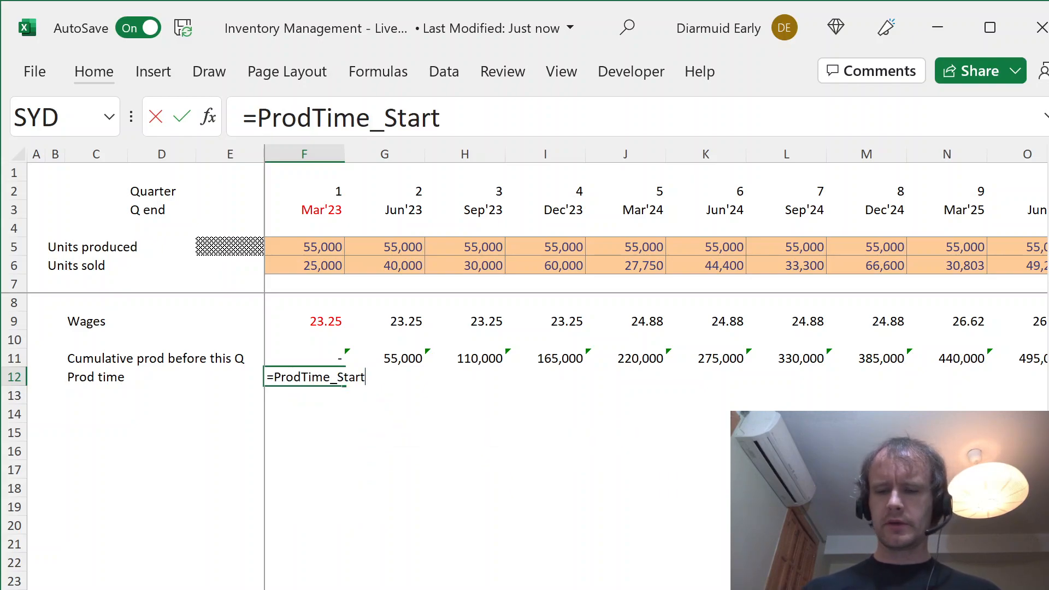
Step: Extend the F12 production time formula with the efficiency terms +EffChange*EffGainMult
type("+")
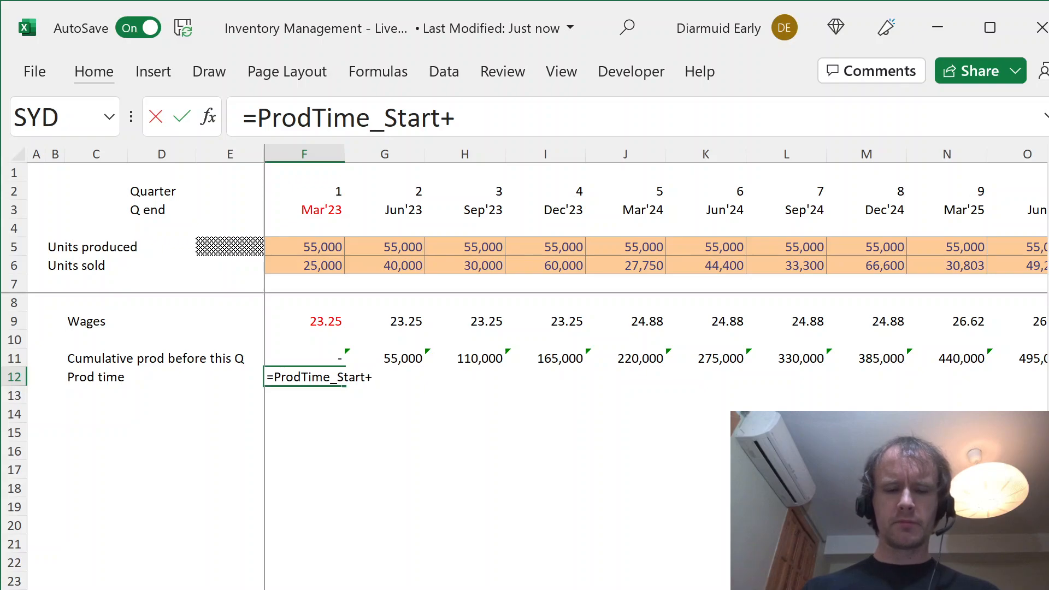
type("eff")
key("Tab")
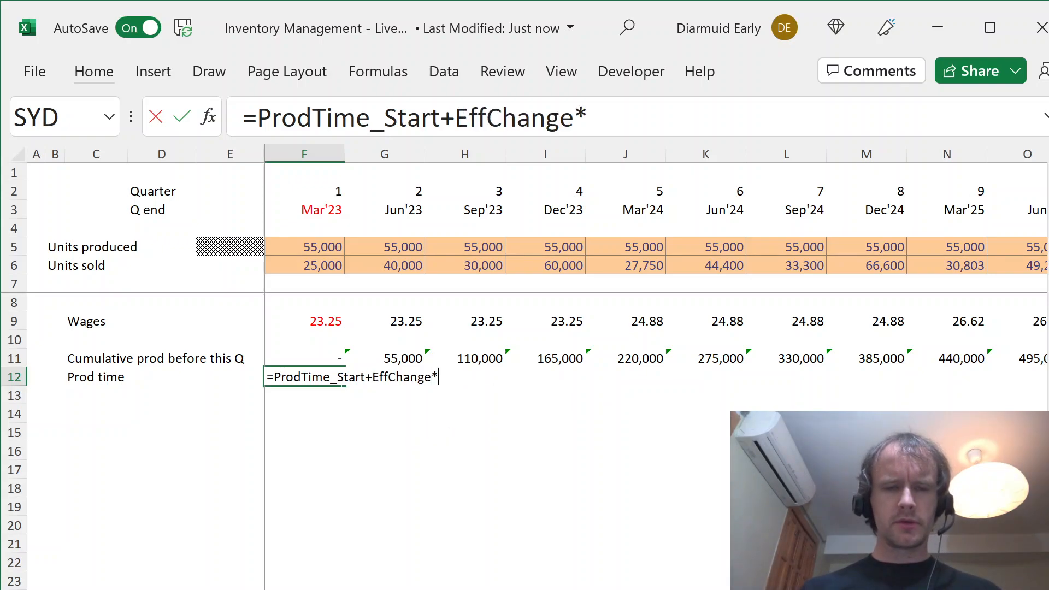
type("eff")
key("Down")
key("Down")
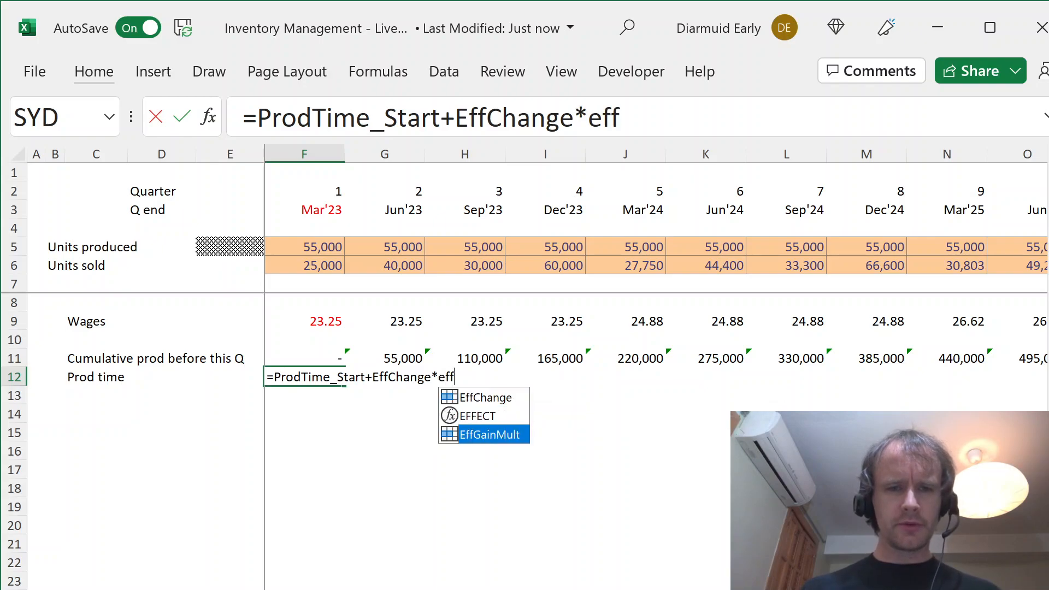
key("Tab")
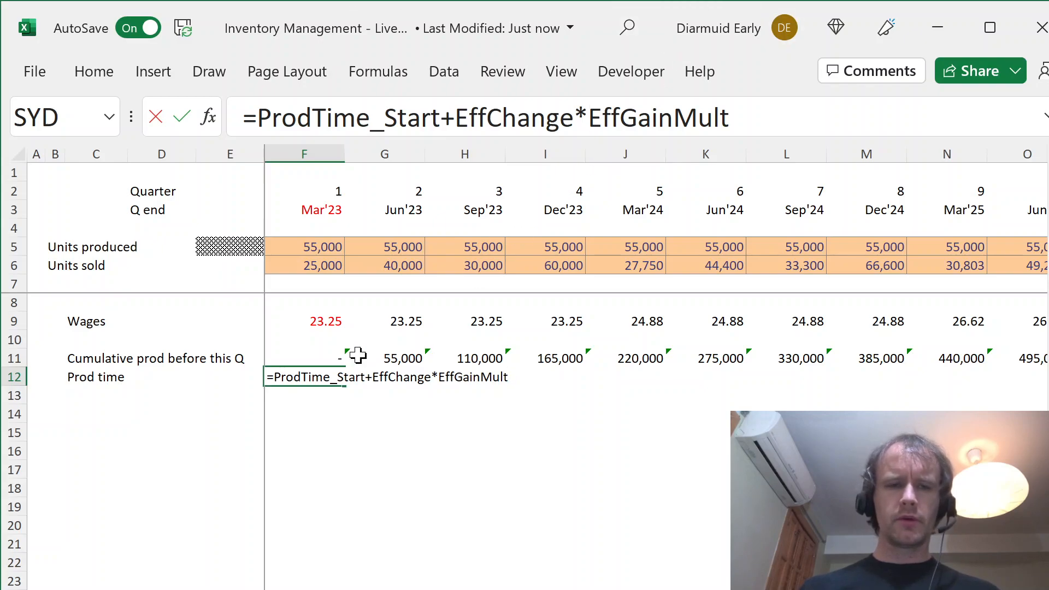
Step: Turn the efficiency multiple in F12 into ROUNDDOWN(F11/EffGainMult,0) and enter the formula
type("roun")
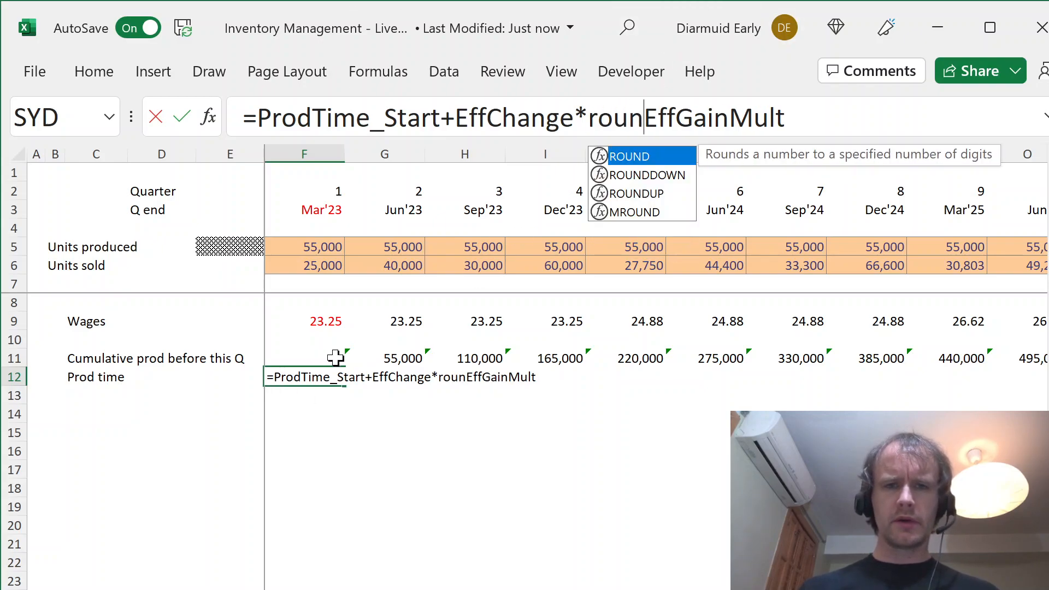
key("Down")
key("Tab")
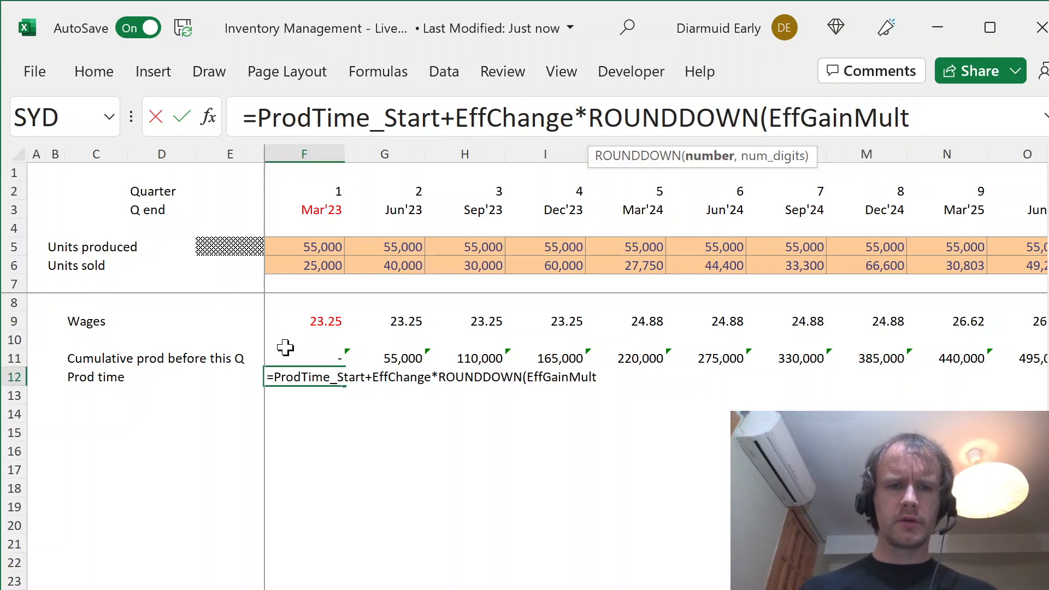
left_click(309, 356)
type("/")
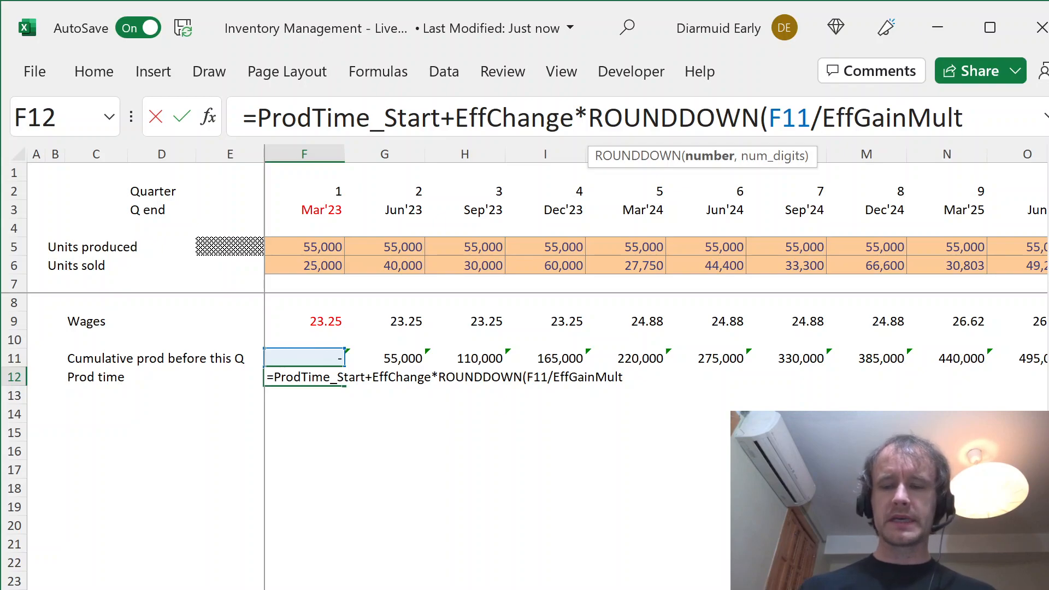
type("EffGainMult,0)")
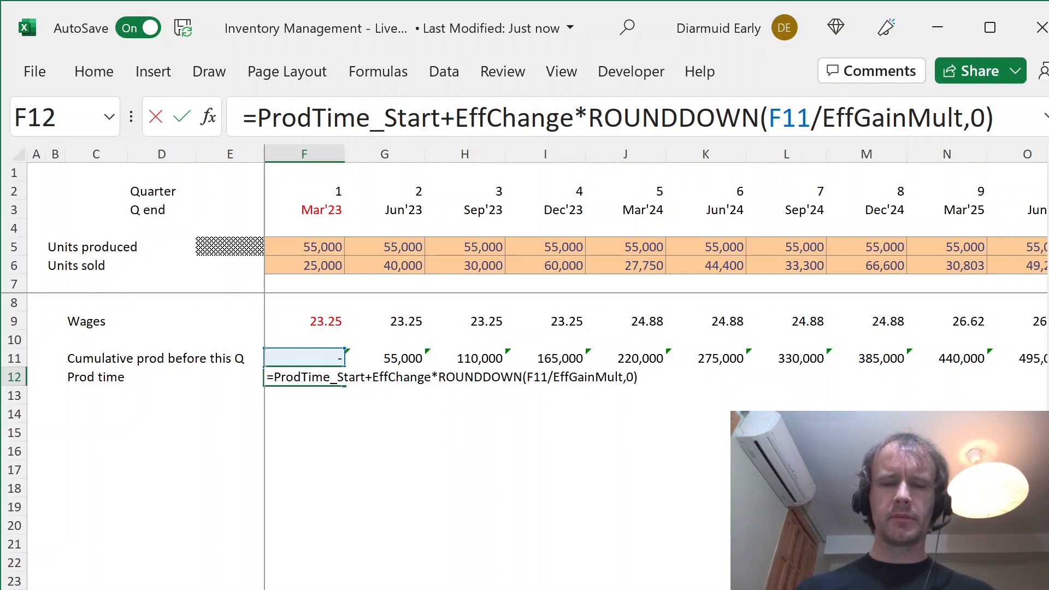
key("Return")
key("Up")
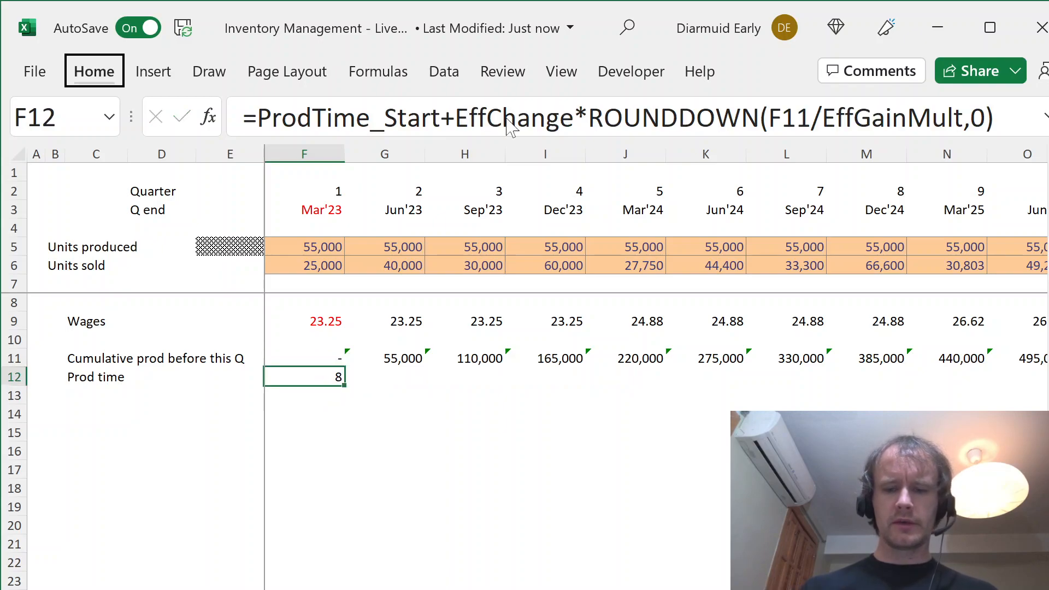
Step: Show F12 with two decimal places and fill the production time formula across all quarters
key("alt+h")
key("0")
key("ctrl+shift+Right")
key("ctrl+r")
Step: Examine how production time in row 12 changes against cumulative production from quarter to quarter
key("ctrl+shift+Left")
key("Right")
key("Right")
key("Right")
key("Right")
key("Right")
key("Right")
key("Right")
key("Right")
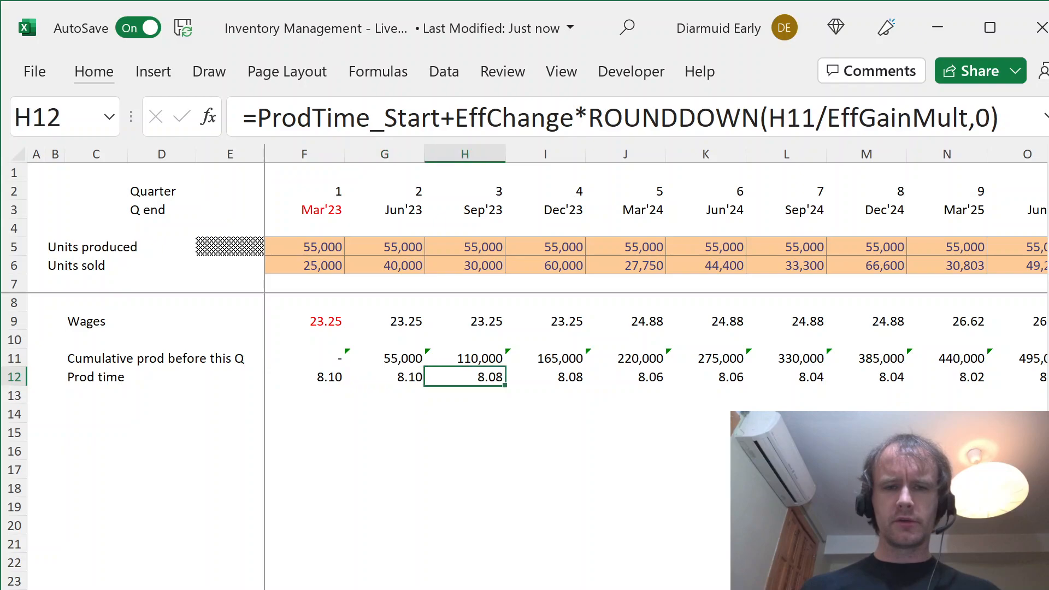
key("Right")
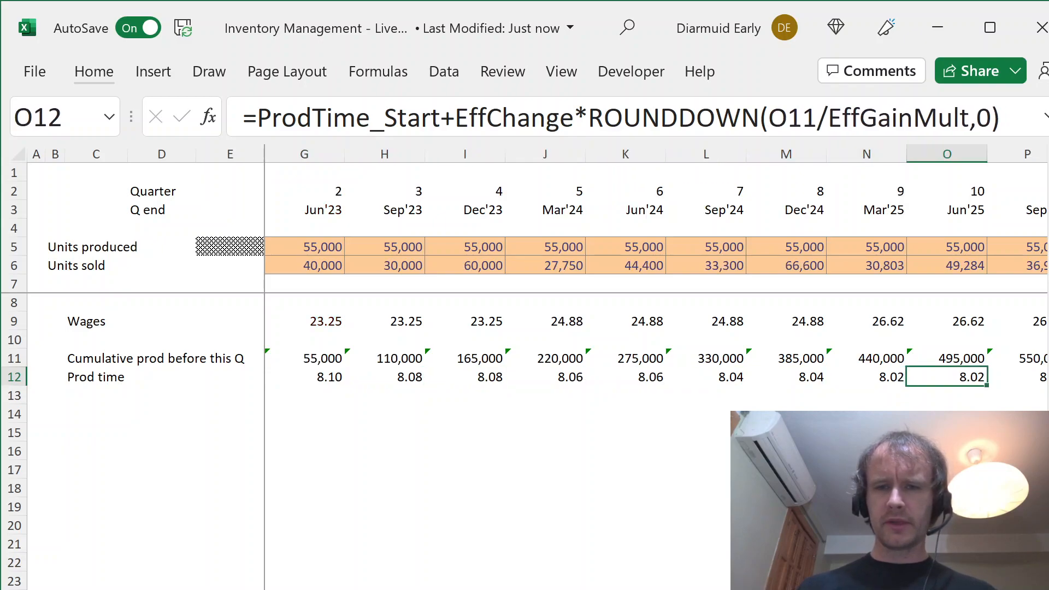
key("Right")
key("Down")
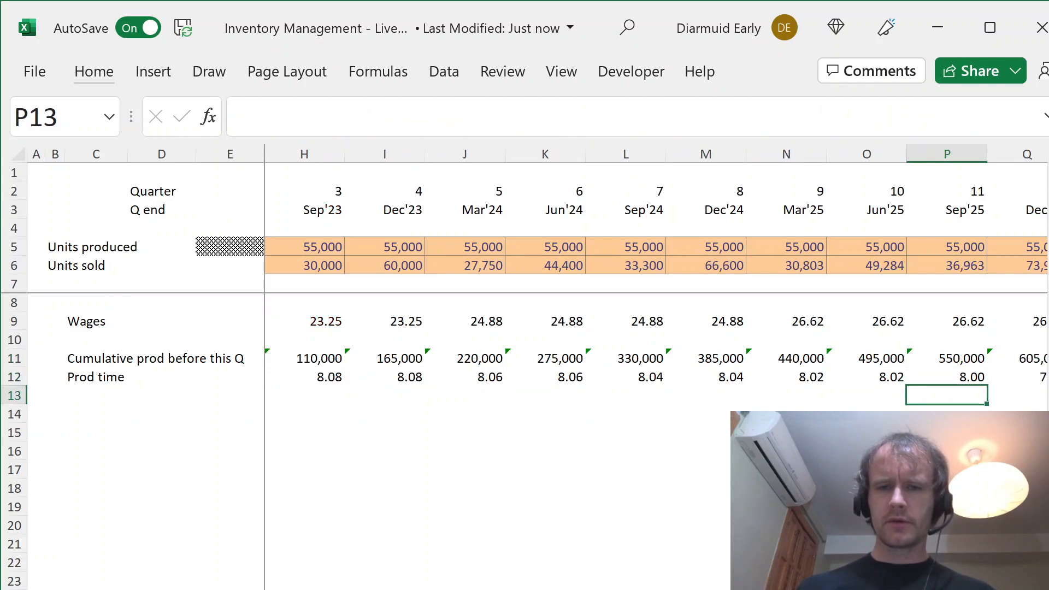
Step: Change the F12 formula to =ProdTime_Start*(1+EffChange*ROUNDDOWN(F11/EffGainMult,0)) and refill it across to AS12
key("Up")
key("Home")
key("Right")
key("Left")
key("Left")
key("Right")
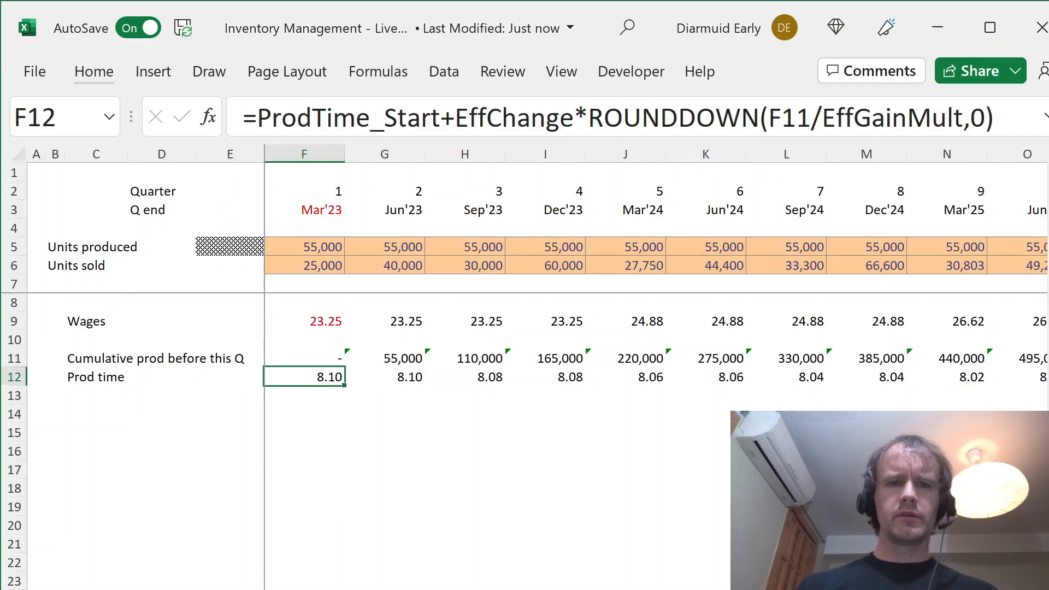
left_click(440, 117)
key("shift+Right")
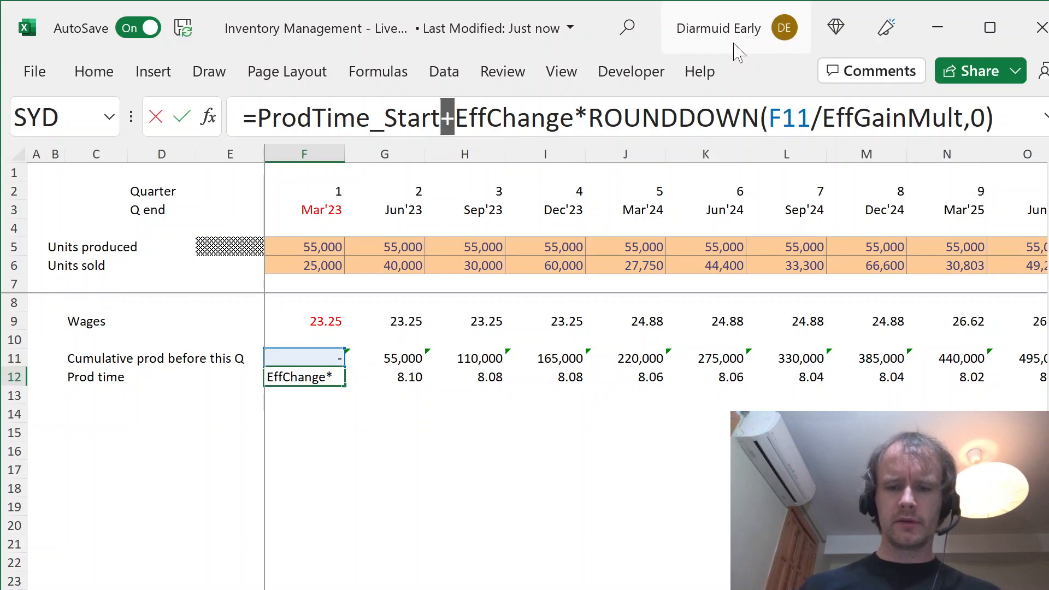
type("*(1+")
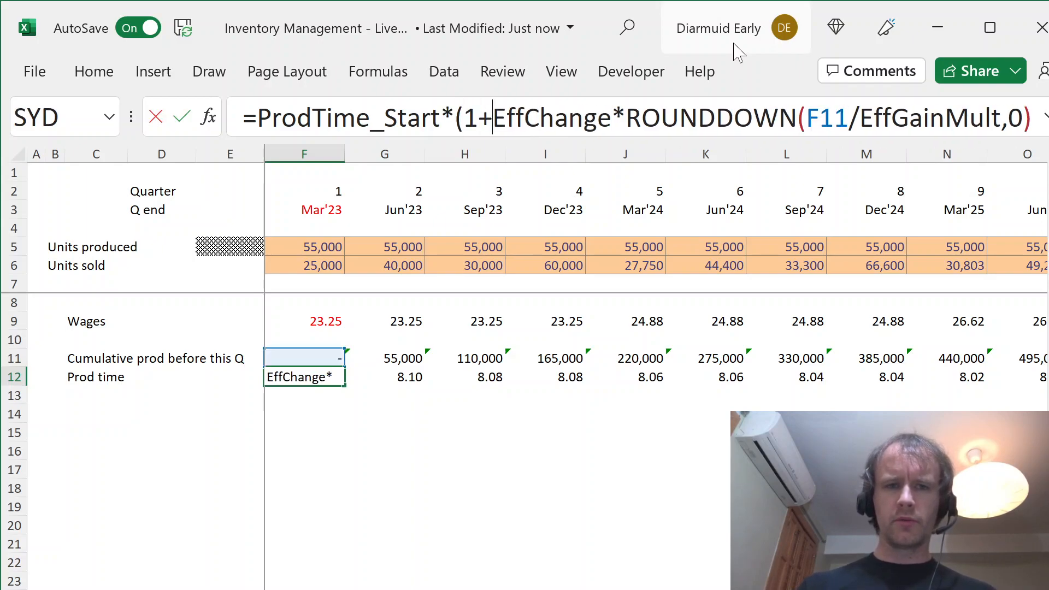
key("End")
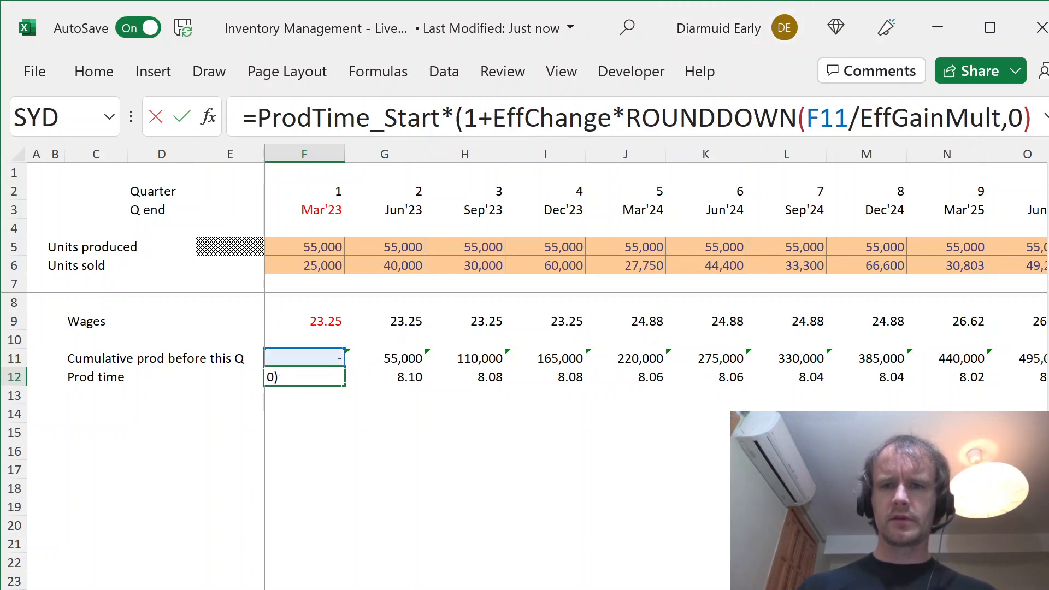
key("ctrl+Return")
key("ctrl+shift+Right")
key("ctrl+r")
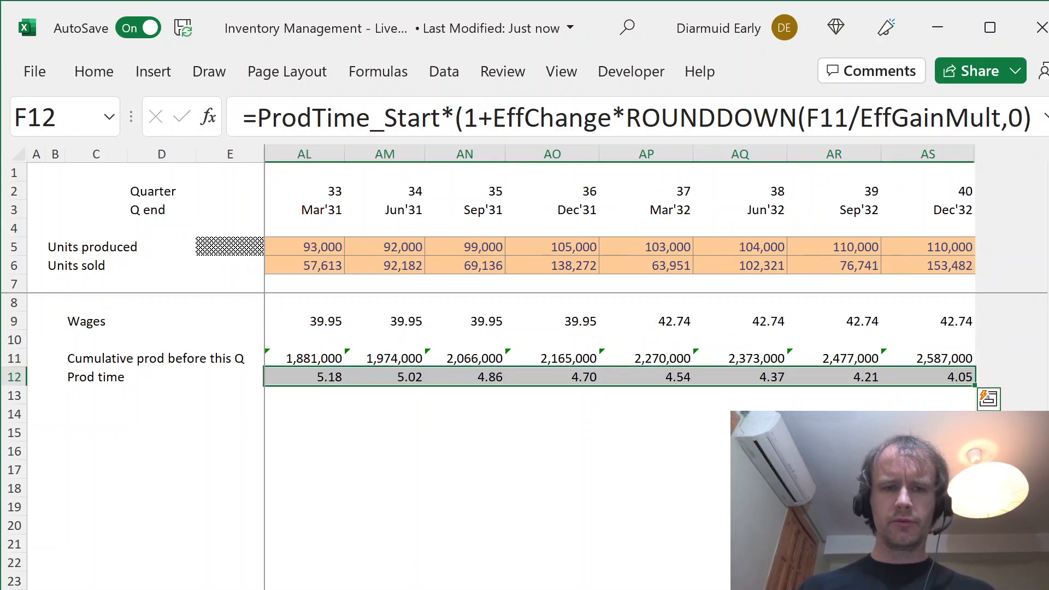
Step: Review the revised production times in row 12 across the first ten quarters
key("ctrl+shift+Left")
key("Right")
key("Right")
key("Right")
key("Right")
key("Right")
key("Right")
key("Right")
key("Right")
key("Right")
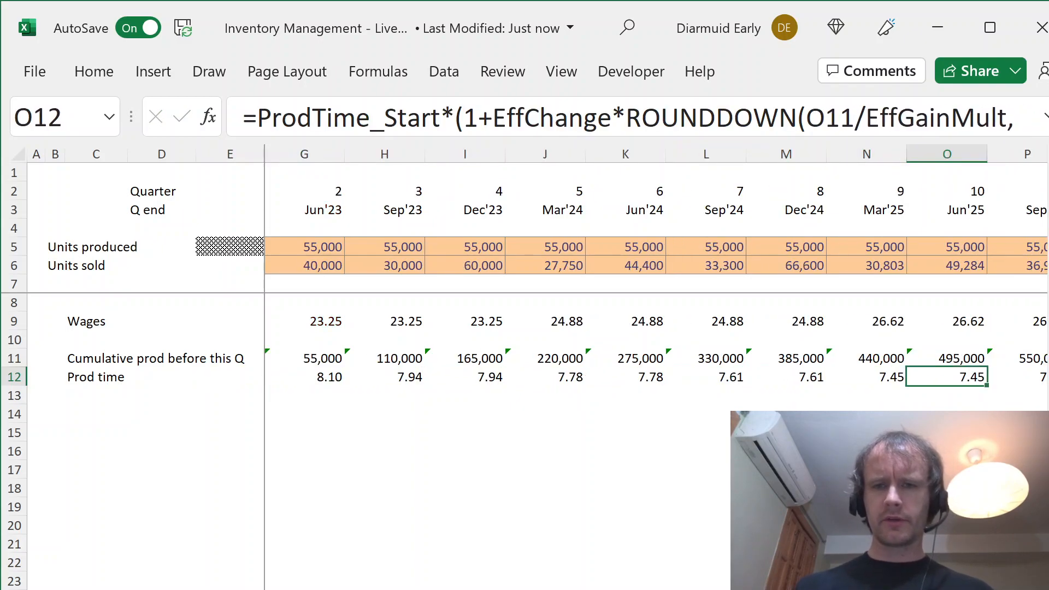
Step: Enter =P12/F12 in P13 to check quarter 11's production time as a share of quarter 1's
key("Right")
key("Down")
type("=")
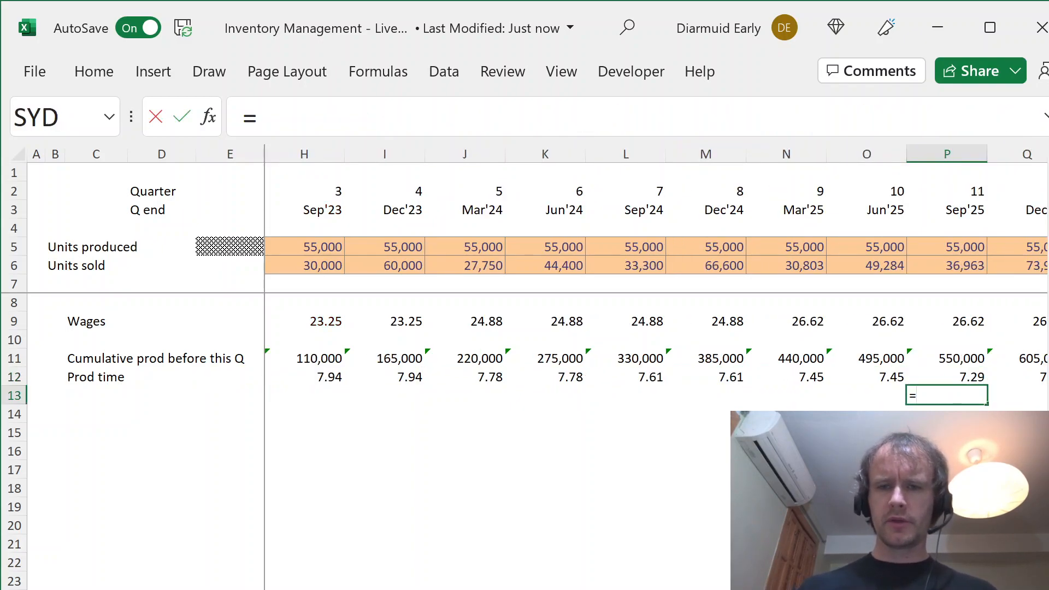
key("Up")
type("/")
key("Up")
key("ctrl+Left")
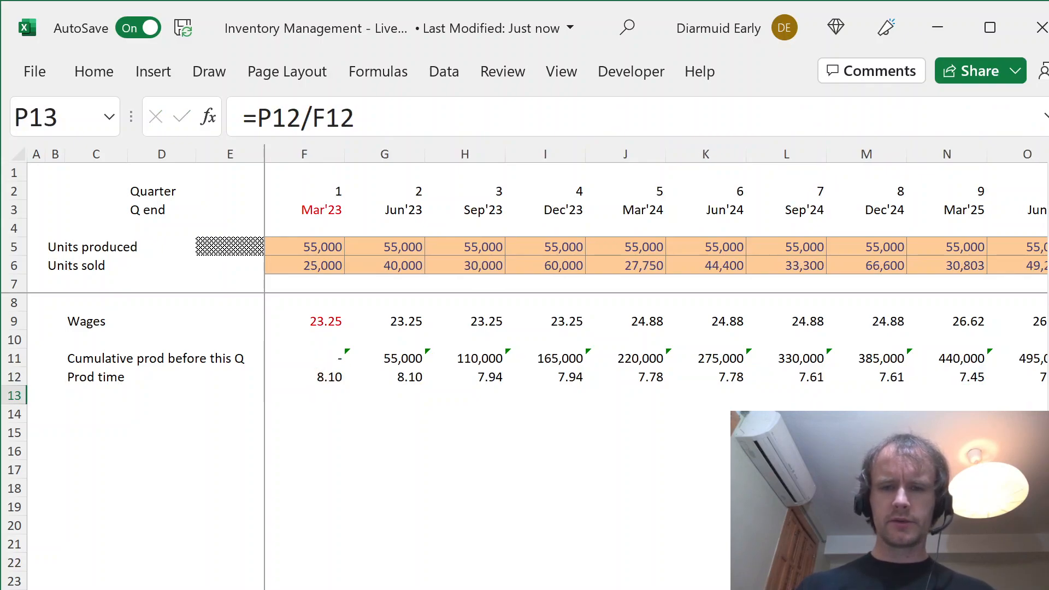
key("Return")
key("Up")
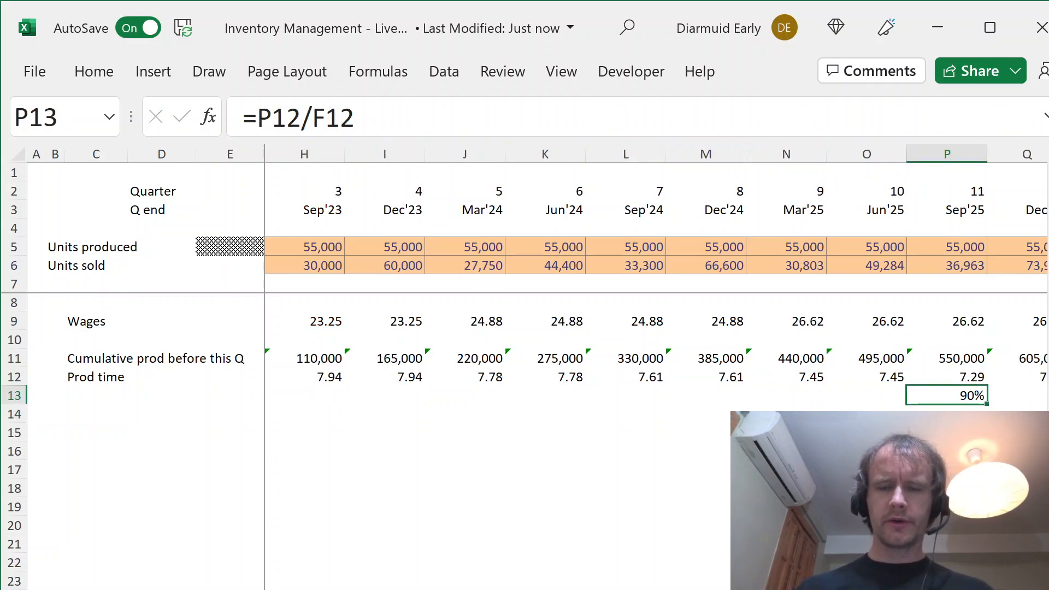
Step: Add the heading Cost per unit in B14 and the row label Labor beneath it in C15
key("Home")
key("Right")
key("Right")
key("Right")
key("Right")
key("Right")
key("Left")
key("Left")
key("Left")
key("Down")
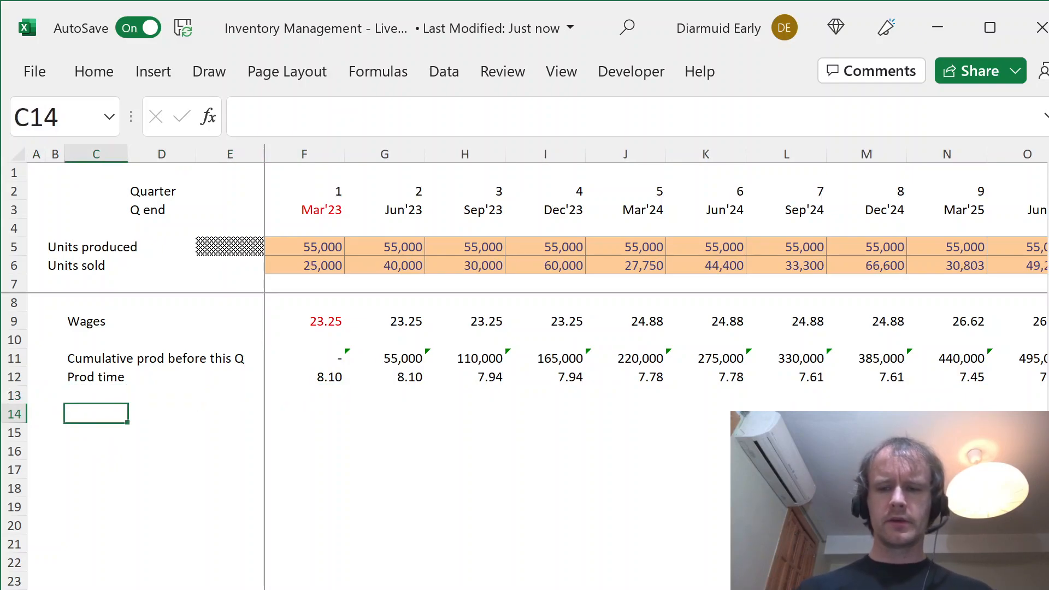
type("Labor")
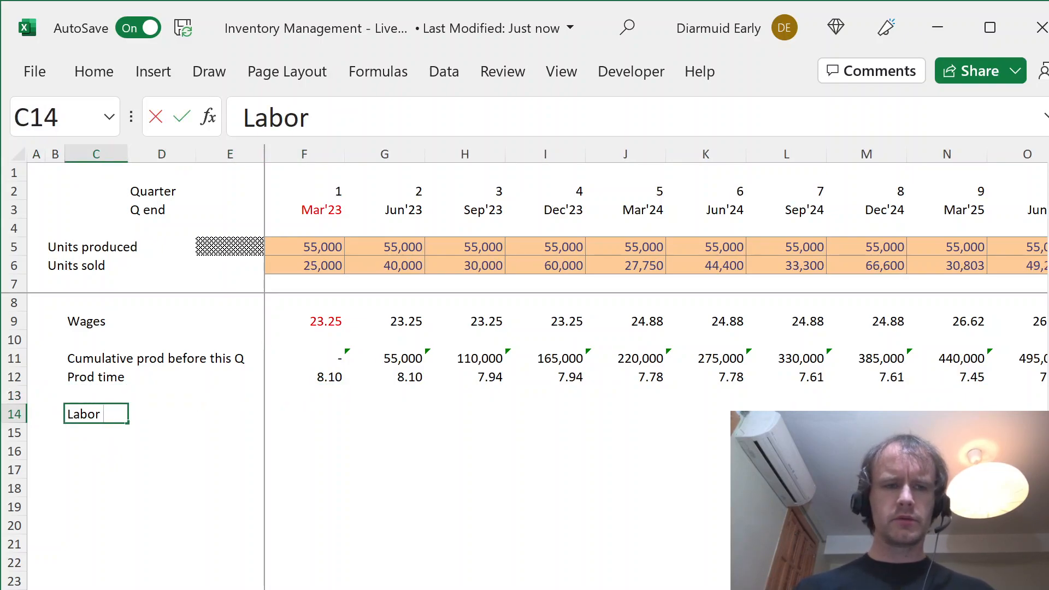
key("Escape")
key("Left")
type("Cost per unit")
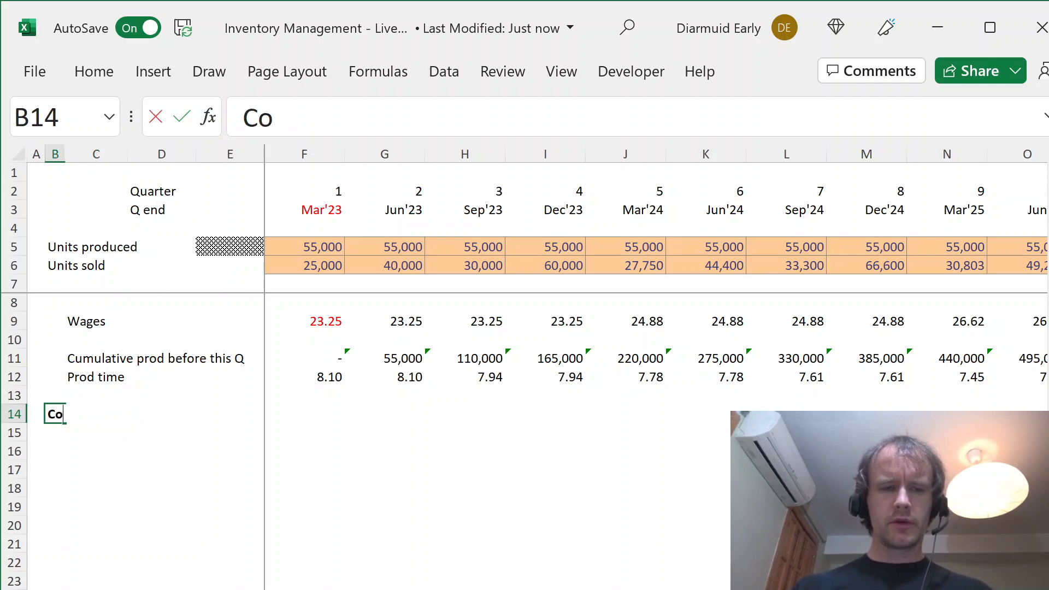
key("Return")
key("Right")
type("Labor")
Step: Calculate labor cost per unit in F15 with =F9*F12 and fill the formula across all quarters
key("Right")
key("Right")
key("Right")
key("Right")
key("Left")
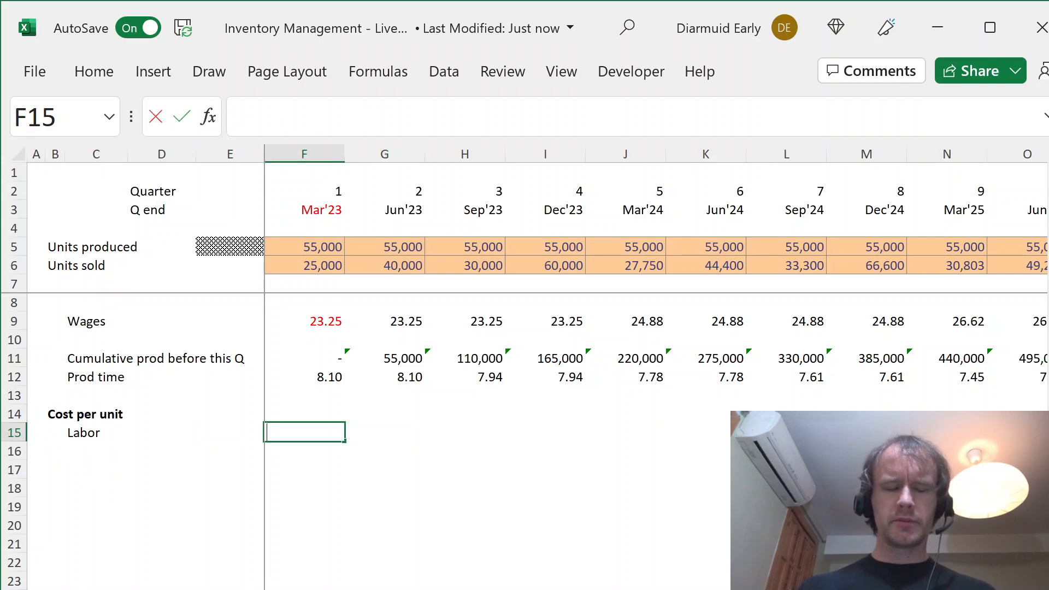
type("=")
key("Up")
key("Up")
key("Up")
key("Up")
key("Up")
key("Up")
type("*")
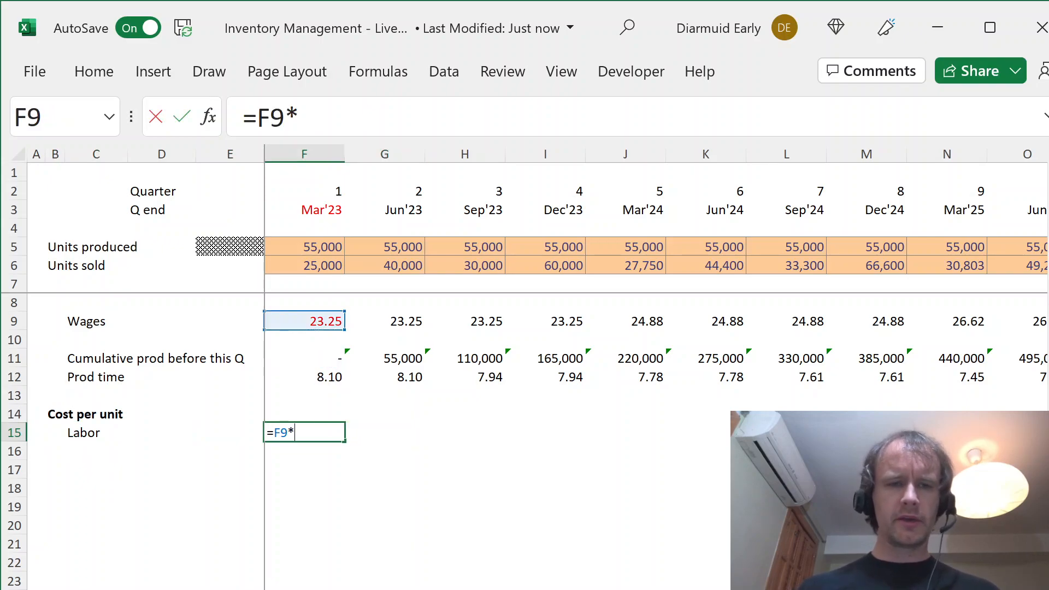
key("Up")
key("Up")
key("Up")
key("ctrl+Return")
key("ctrl+shift+Right")
key("ctrl+r")
key("Left")
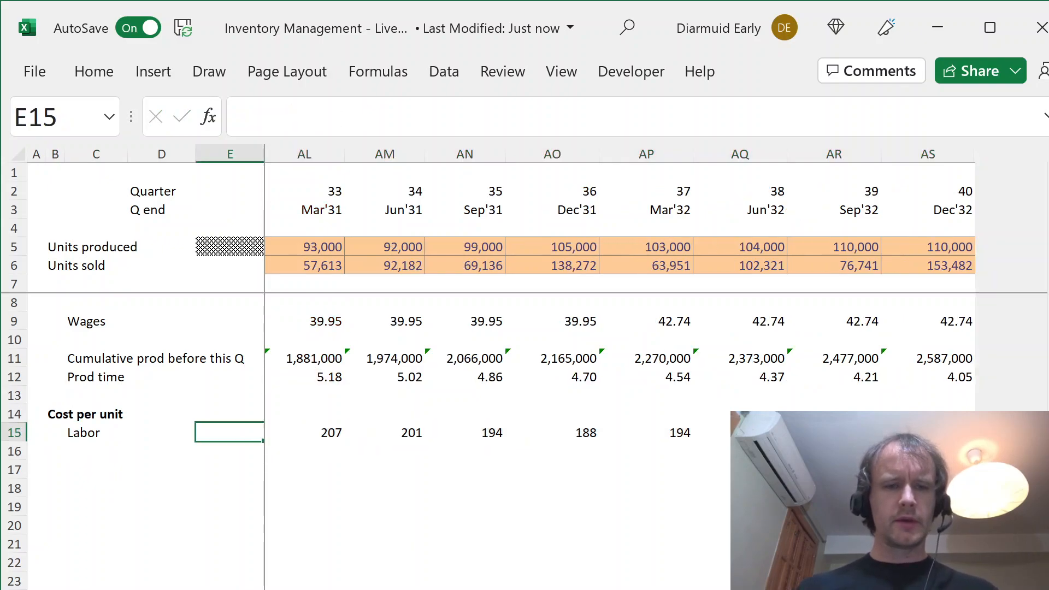
Step: Show the labor cost per unit values in row 15 with two decimal places
key("Right")
key("Left")
key("Down")
key("Up")
key("Right")
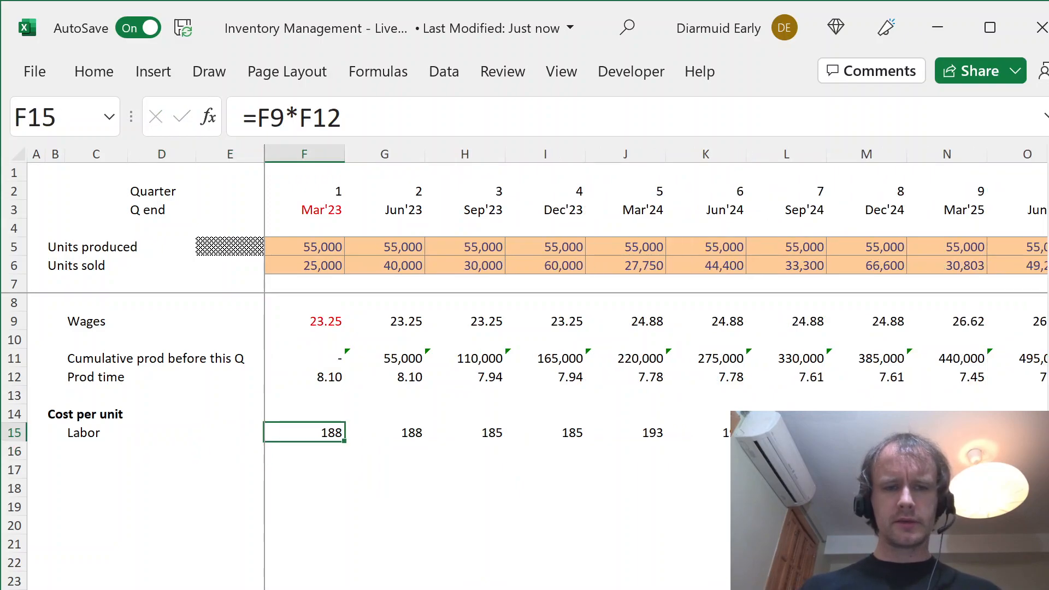
key("ctrl+shift+Right")
key("alt+h")
key("0")
key("F4")
key("Down")
Step: Label C16 as Materials and set the first quarter's cost in F16 to =MatCost_Start
key("Left")
key("Left")
key("Left")
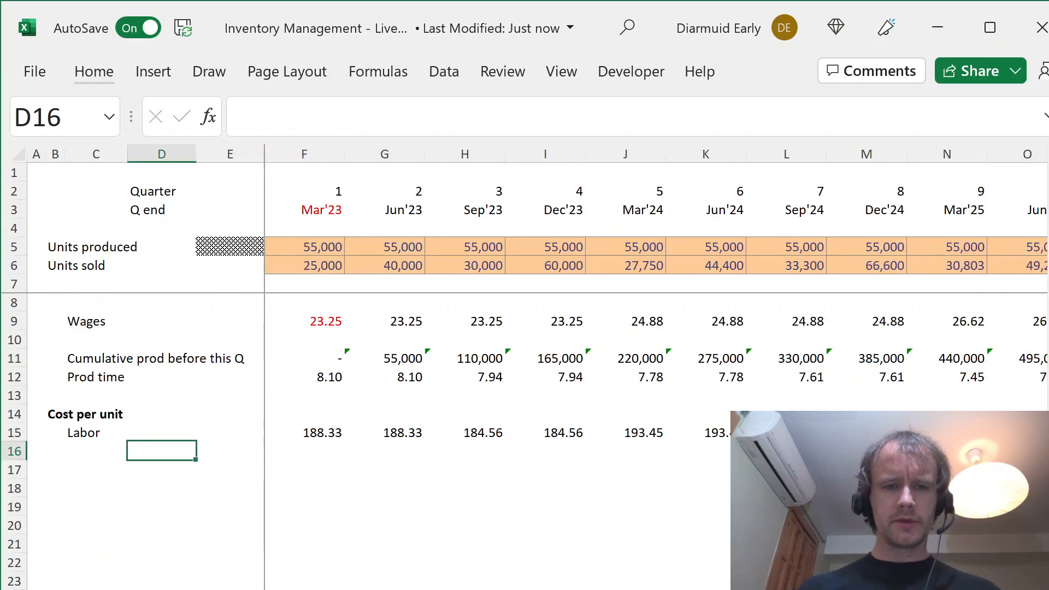
type("Ma")
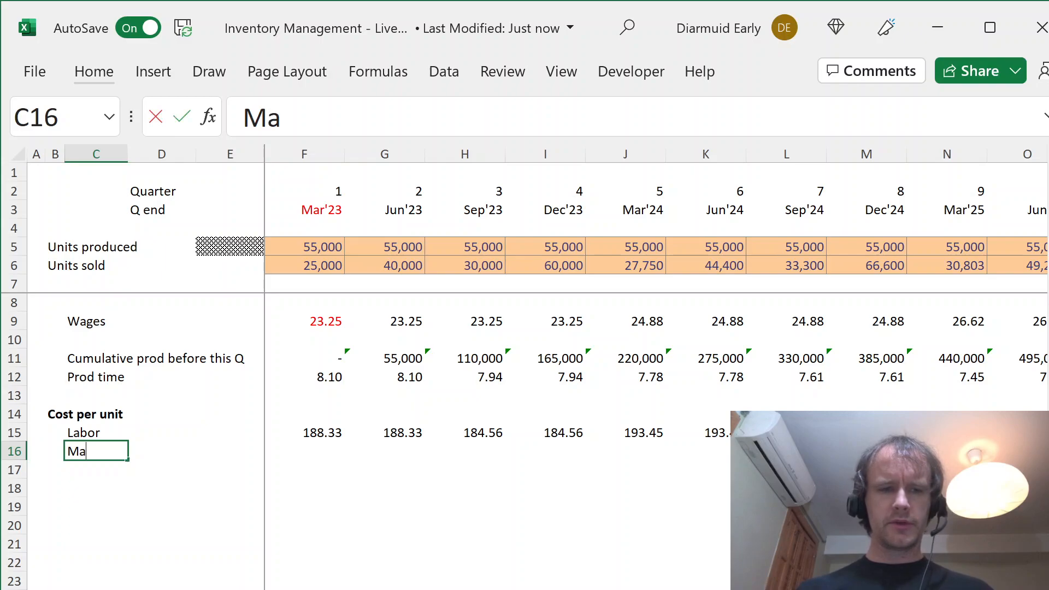
type("terials")
key("Right")
key("Right")
key("Right")
type("=mat")
key("Down")
key("Down")
key("Down")
key("Up")
key("Up")
key("Down")
key("Tab")
key("Return")
key("Up")
key("Right")
key("Left")
Step: Show F16 with two decimal places and colour its font red
key("alt")
key("h")
key("0")
key("F4")
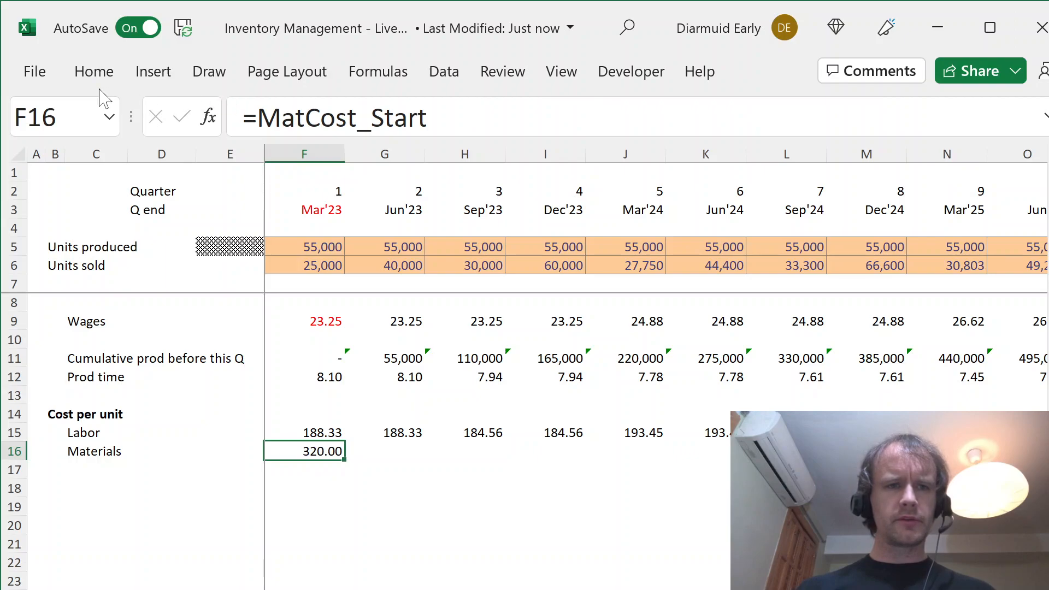
left_click(95, 73)
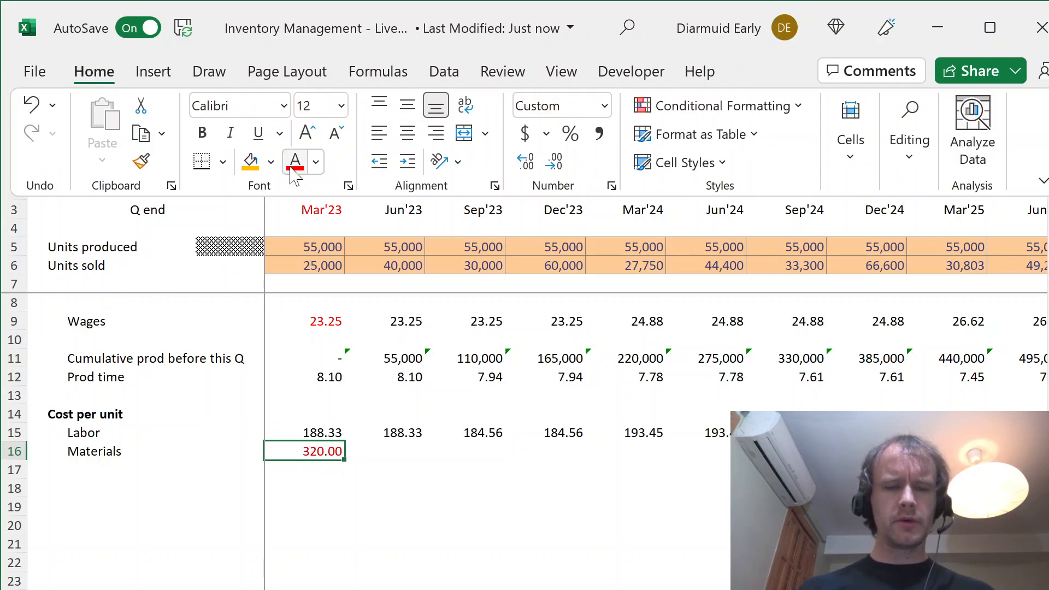
Step: Enter =F16*(1+MatCost_Grow) in G16 for the second quarter's materials cost
left_click(397, 455)
left_click(404, 448)
type("=")
key("Left")
type("*(1+mat")
key("Down")
key("Down")
key("Up")
key("Tab")
type(")")
key("ctrl+Return")
Step: Fill the G16 materials formula across the remaining quarters and show the values with two decimal places
key("ctrl+shift+Right")
key("ctrl+r")
key("alt+h")
key("k")
key("Left")
key("Right")
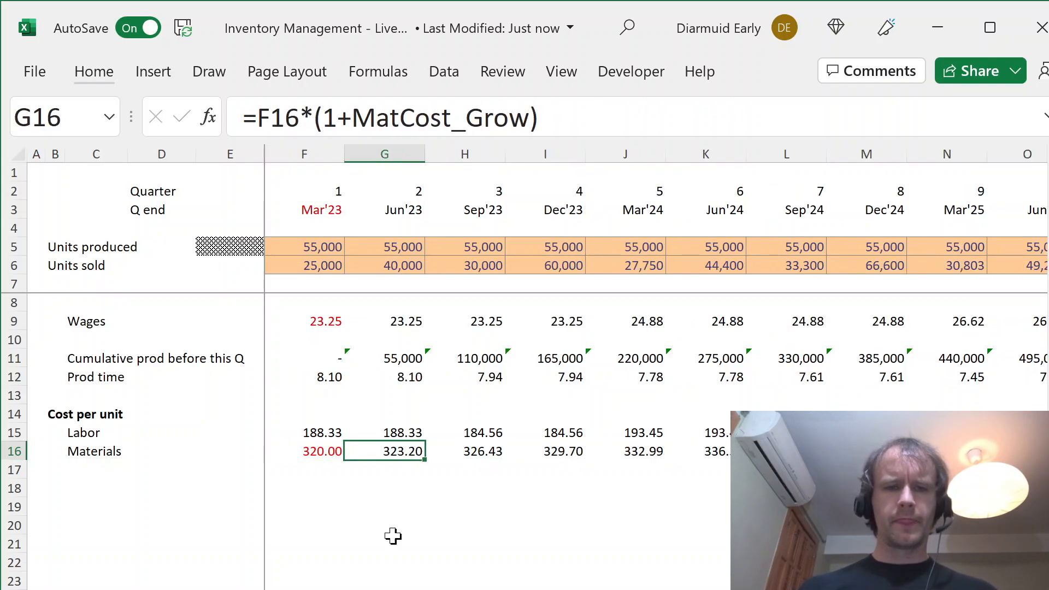
Step: Review how the materials cost per unit in row 16 grows from quarter to quarter through the last quarter
key("Right")
key("Left")
key("Right")
key("Right")
key("Right")
key("Right")
key("Right")
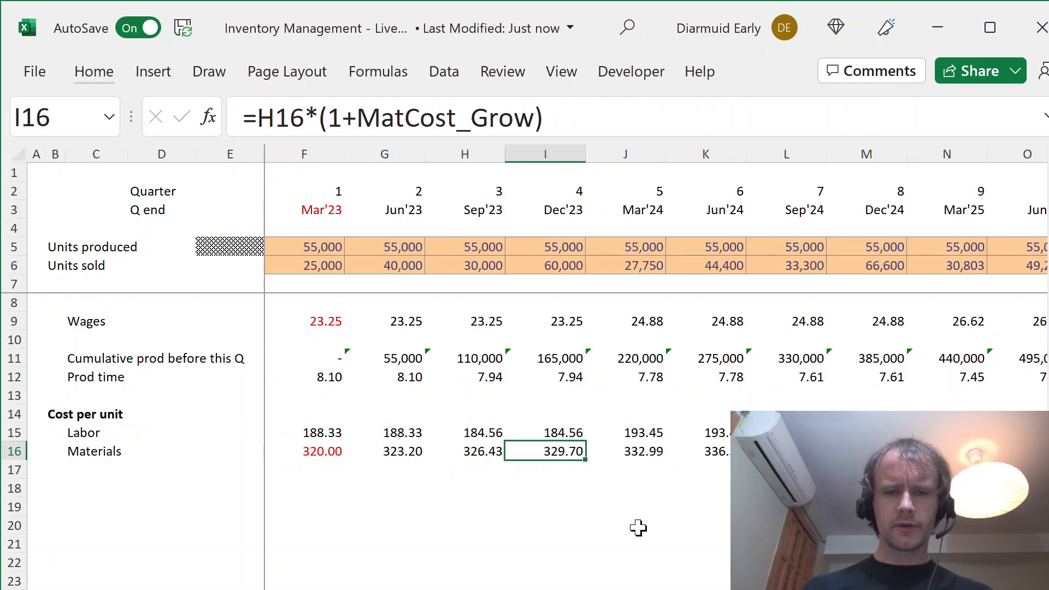
key("ctrl+Right")
key("ctrl+Left")
Step: Label C17 as Total and sum the labor and materials costs in F17:AS17, starting with =SUM(F15:F16)
key("ctrl+Left")
key("Down")
type("Tot")
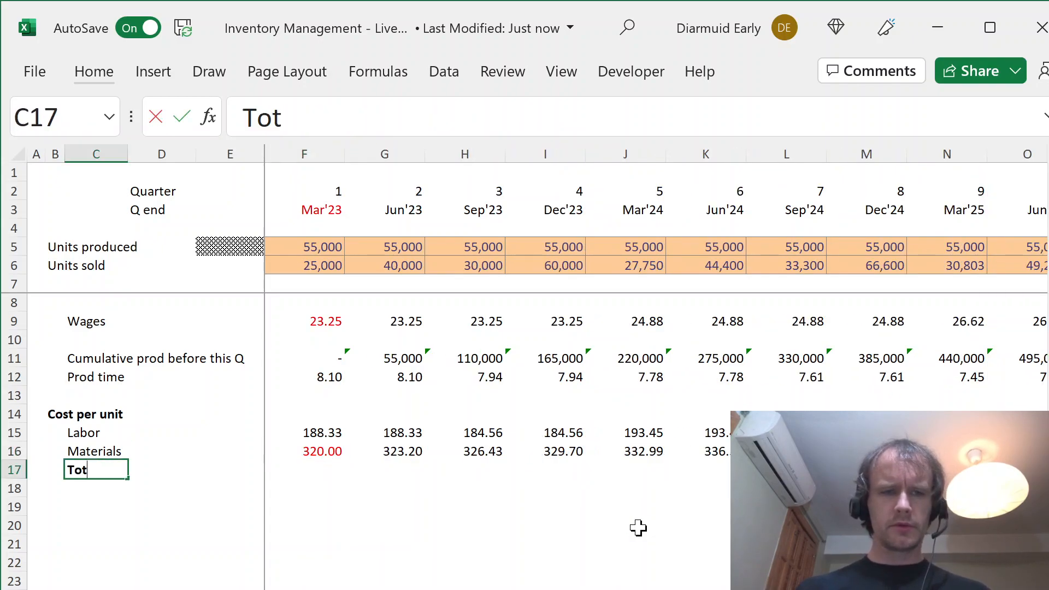
type("al")
key("Tab")
key("Tab")
key("Tab")
key("ctrl+shift+Right")
key("alt+equal")
key("Left")
key("Right")
Step: Format the F17:AS17 totals with two decimal places, bold text, and top and bottom borders
key("ctrl+shift+Right")
key("alt+h")
key("0")
key("alt+h")
key("0")
key("ctrl+b")
key("alt+h")
key("b")
key("b")
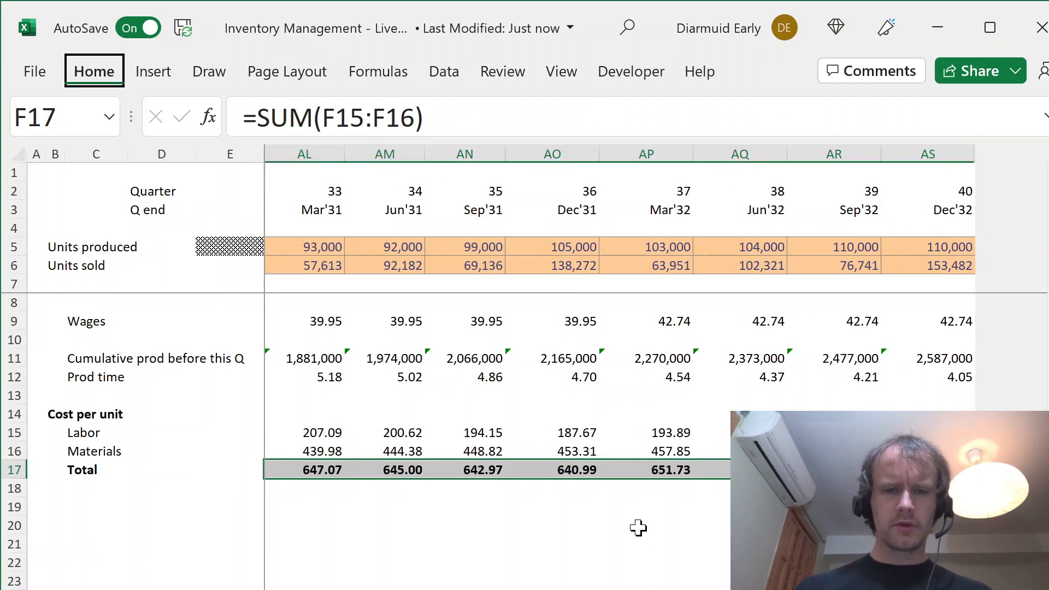
key("Left")
key("Right")
Step: Add the bold heading Total costs in B19
key("Down")
key("Down")
key("Left")
key("Left")
key("Left")
key("Left")
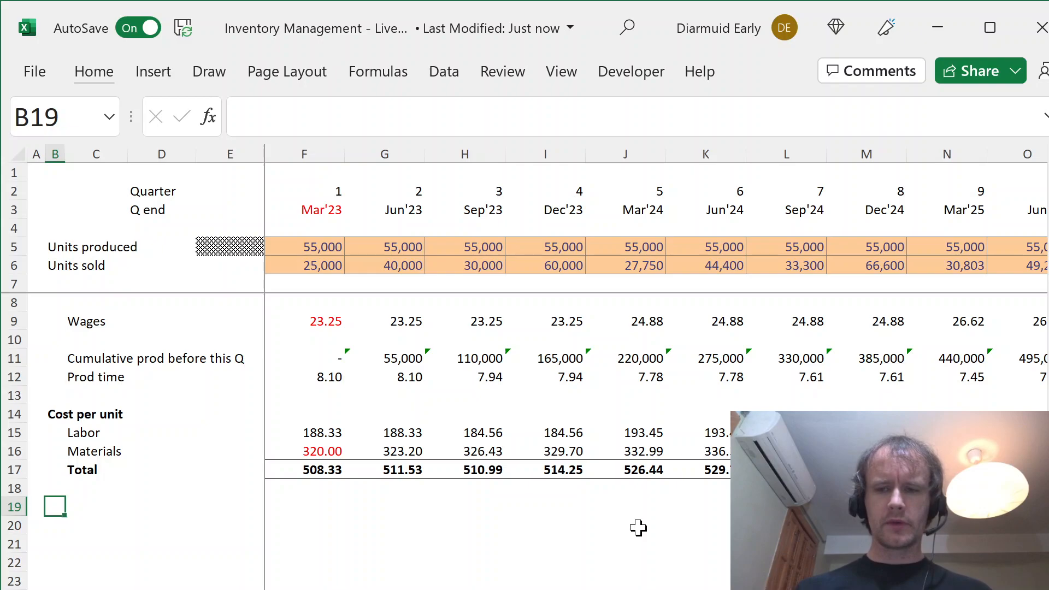
type("Total costs")
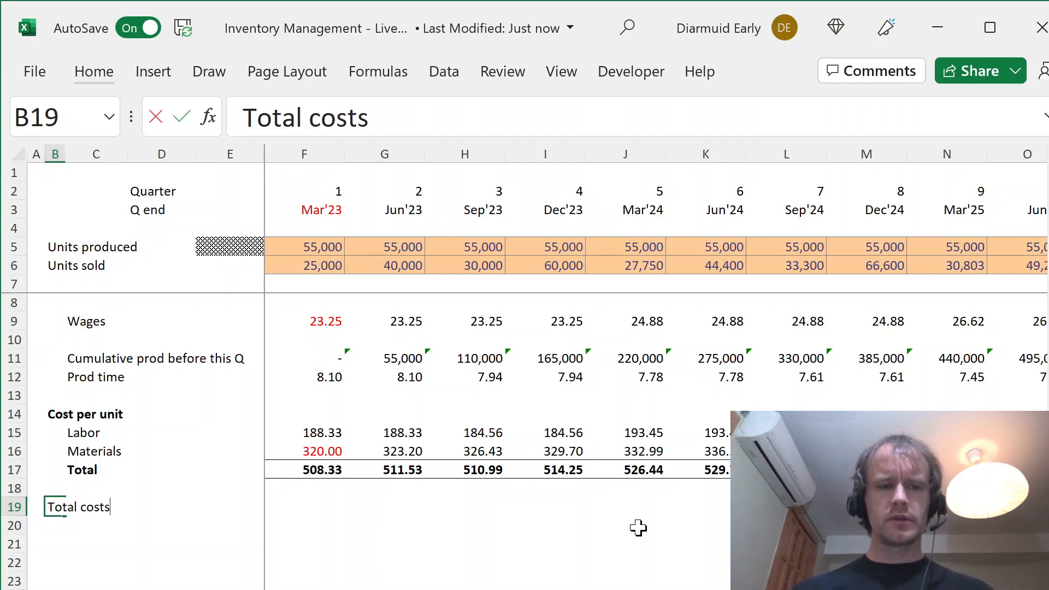
key("ctrl+Return")
key("ctrl+b")
key("Down")
Step: Copy the labor, materials and total rows C15:AS17 of the cost-per-unit block to C20 under Total costs
key("Right")
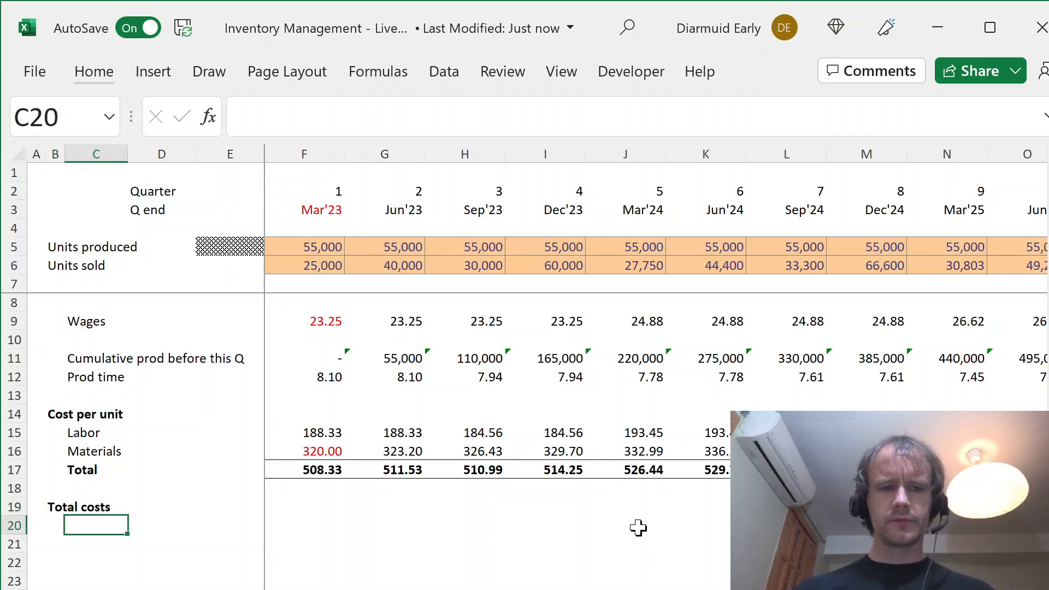
key("Up")
key("Up")
key("Up")
key("Up")
key("Up")
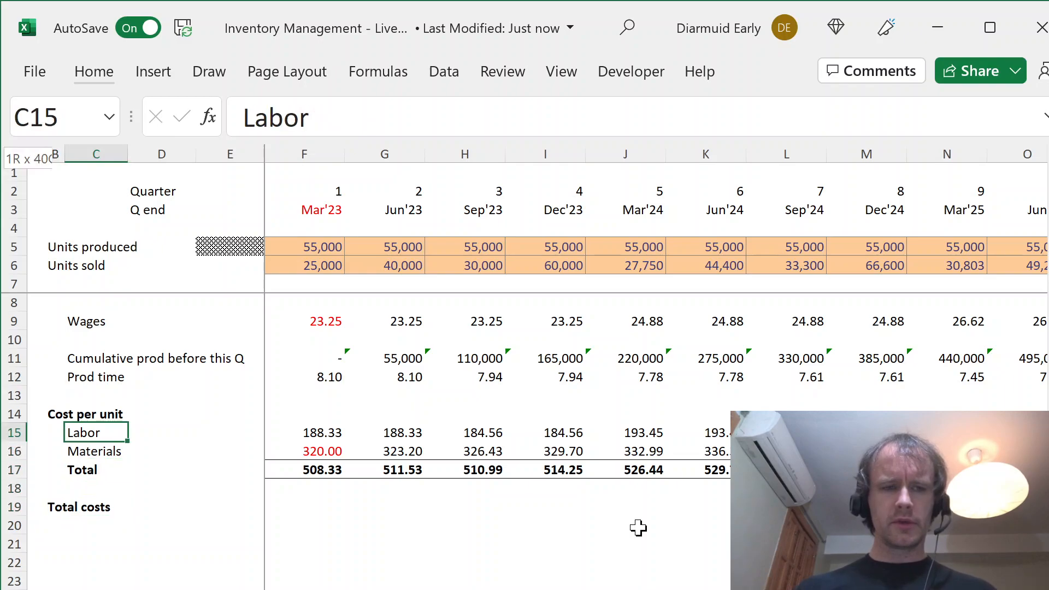
key("ctrl+shift+Right")
key("ctrl+shift+Down")
key("ctrl+shift+Right")
key("ctrl+c")
key("ctrl+Down")
key("Down")
key("Down")
key("Down")
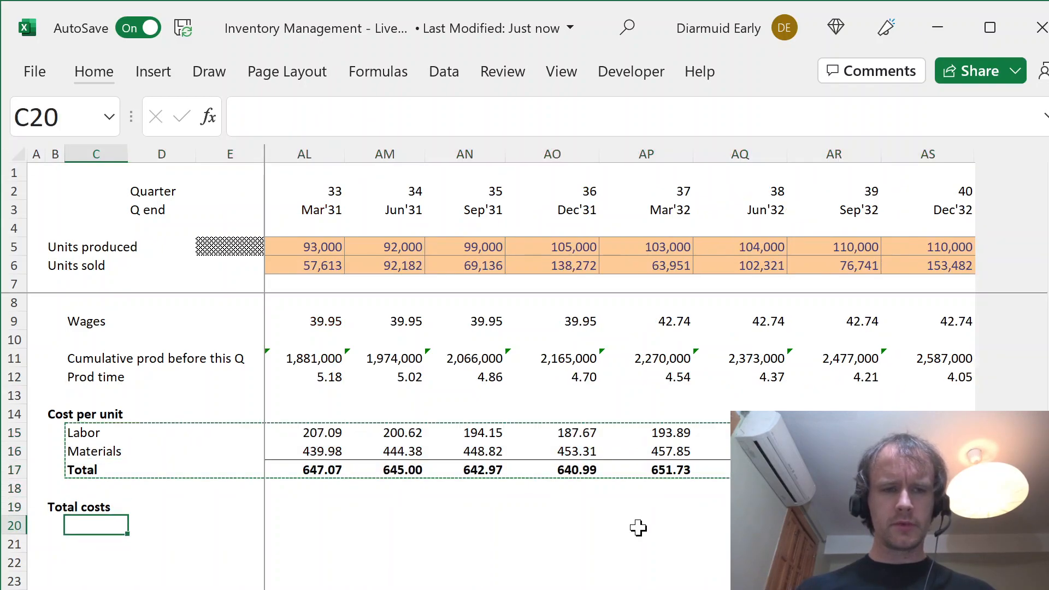
key("ctrl+v")
Step: Fill the first-quarter labor cell F20 down into the materials cell F21 under Total costs
key("Down")
key("Right")
key("Right")
key("Right")
key("Up")
key("Down")
key("ctrl+d")
Step: Fill F20:AS21 with cost per unit times units produced, starting with =F15*F$5 and keeping row 5 locked
key("Up")
key("shift+Down")
key("shift+Down")
key("shift+Up")
key("ctrl+shift+Right")
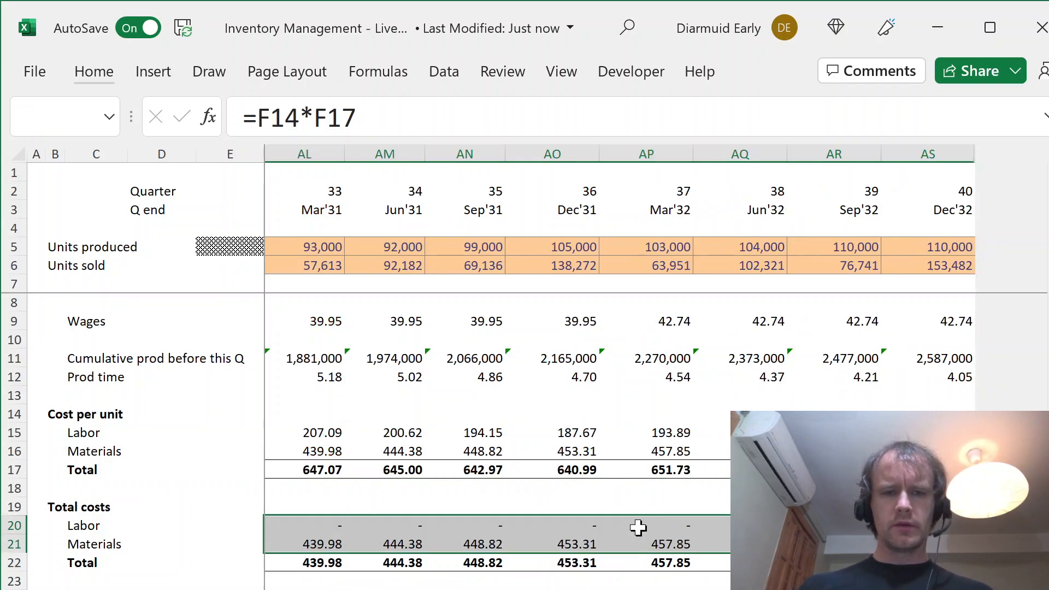
type("=")
key("Up")
key("Up")
key("Up")
key("Up")
key("Up")
key("Up")
key("Up")
key("Up")
key("Down")
key("Down")
key("Down")
type("*")
key("Up")
key("Up")
key("Up")
key("Up")
key("Up")
key("Up")
key("Up")
key("Up")
key("Up")
key("Up")
key("Up")
key("Up")
key("Up")
key("Up")
key("Up")
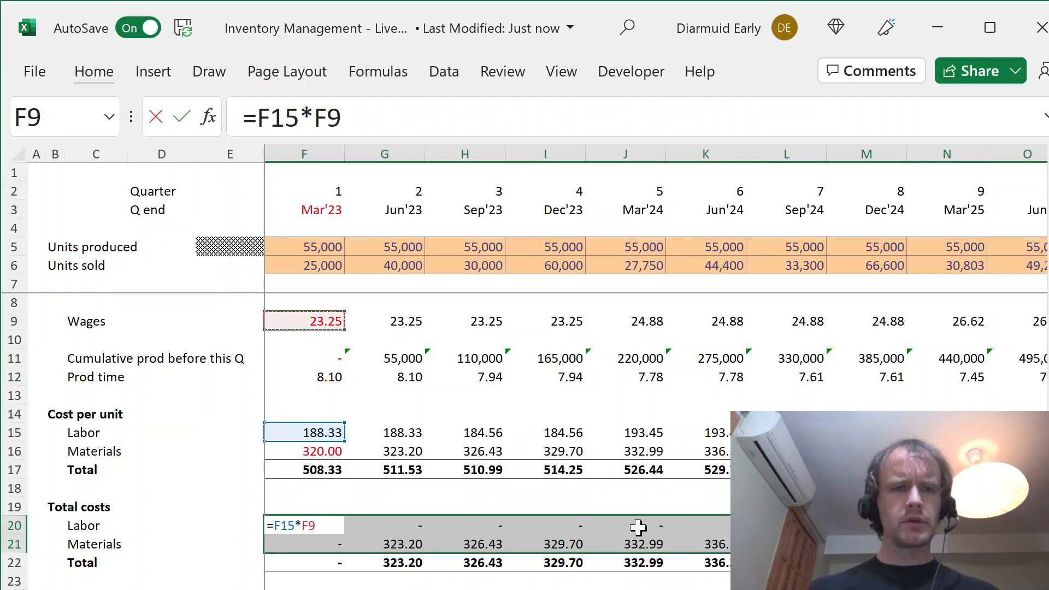
key("F4")
key("F4")
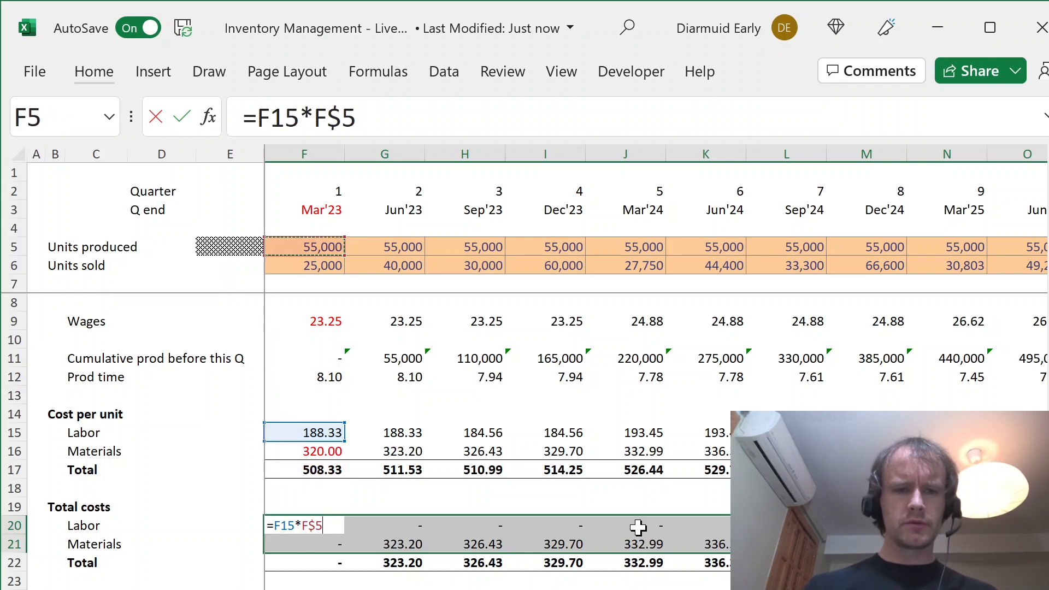
key("ctrl+Return")
Step: Remove the decimal places from the labor, materials and total amounts in F20:AS22
key("alt+h")
key("9")
key("F4")
key("Down")
key("Down")
key("ctrl+shift+Right")
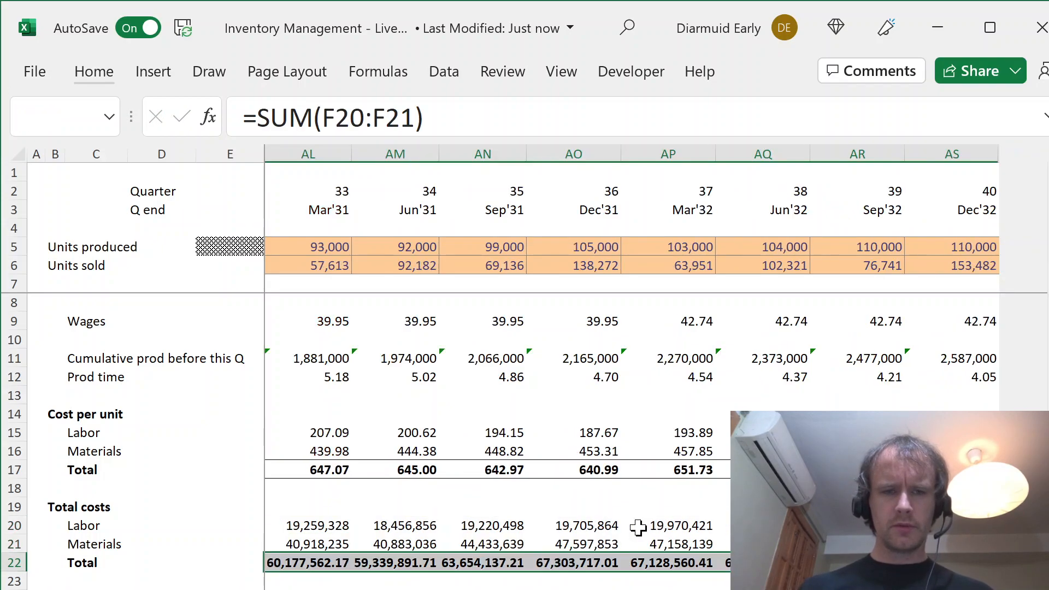
key("alt+h")
key("9")
key("F4")
Step: Enter the label Sales price in B24, below the total costs block
key("Left")
key("Left")
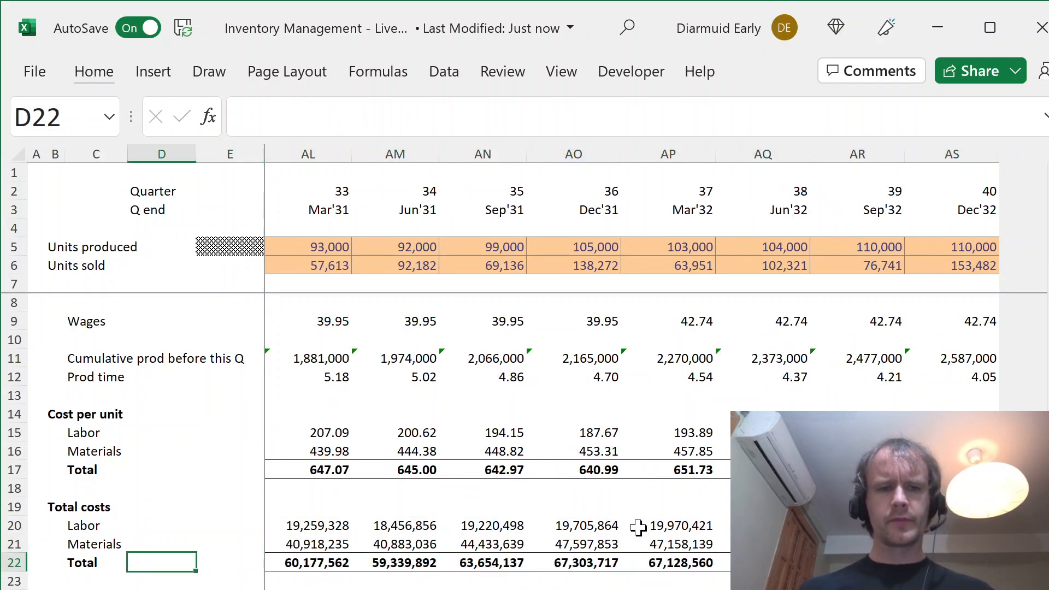
key("Right")
key("Right")
key("Left")
key("Left")
key("Down")
key("Down")
key("Left")
key("Down")
key("Left")
key("Up")
type("Sal")
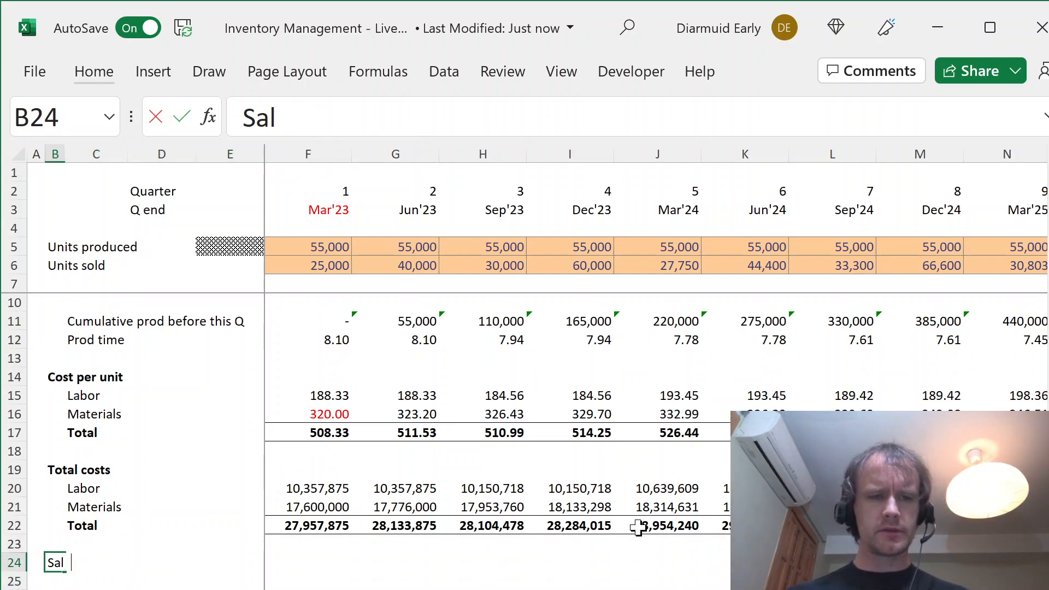
type("es price")
key("Return")
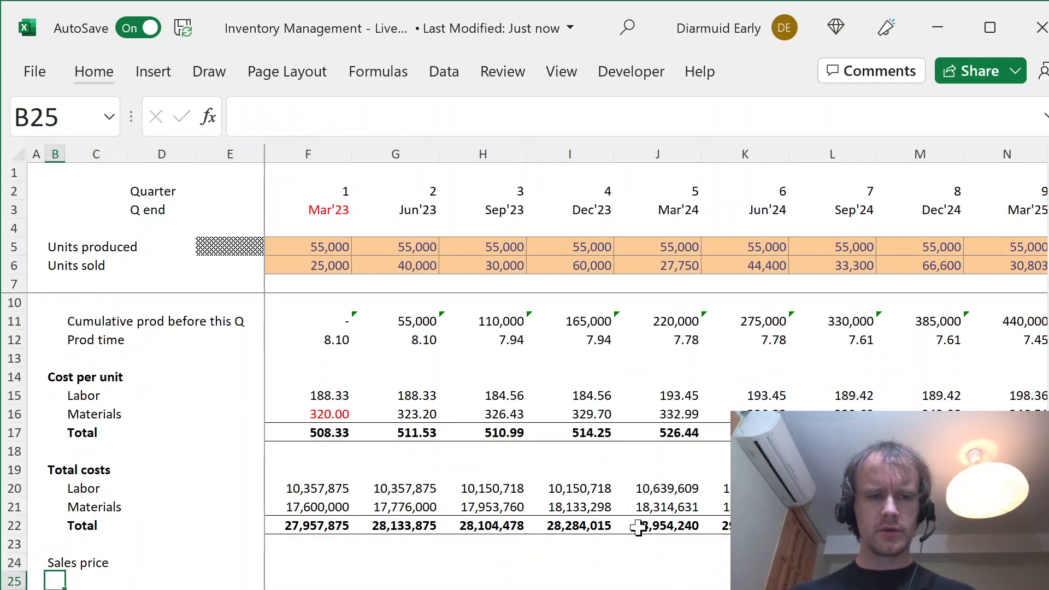
Step: Set the label in B24 to Mark-up and make it bold
key("Up")
type("Mark-up")
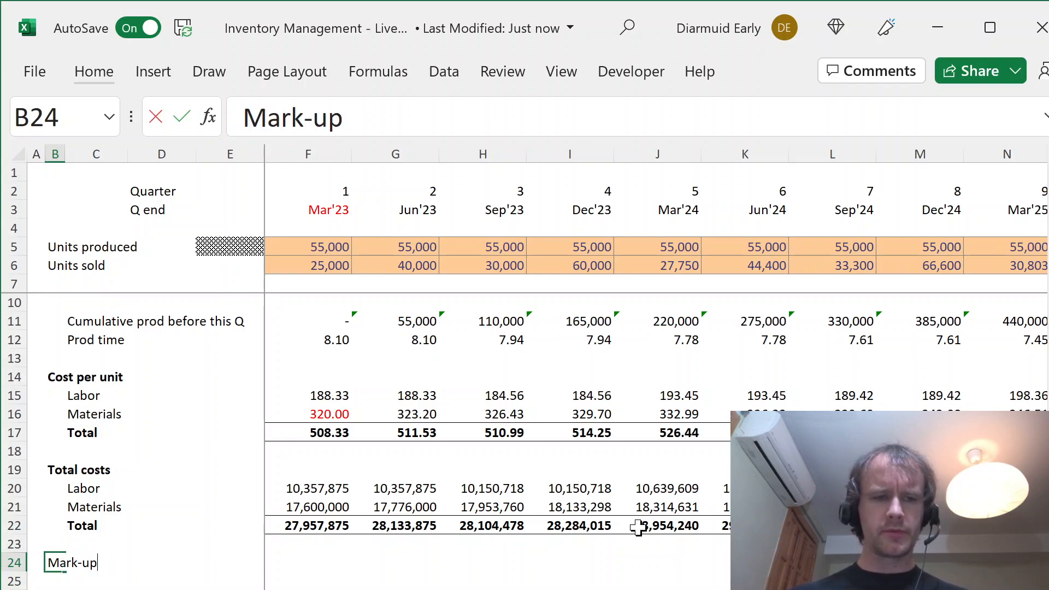
key("Return")
key("Return")
key("Up")
key("Up")
key("ctrl+b")
Step: Add the bold headings Sales price in B26 and Sales in B28
key("Down")
key("Down")
type("Sales price")
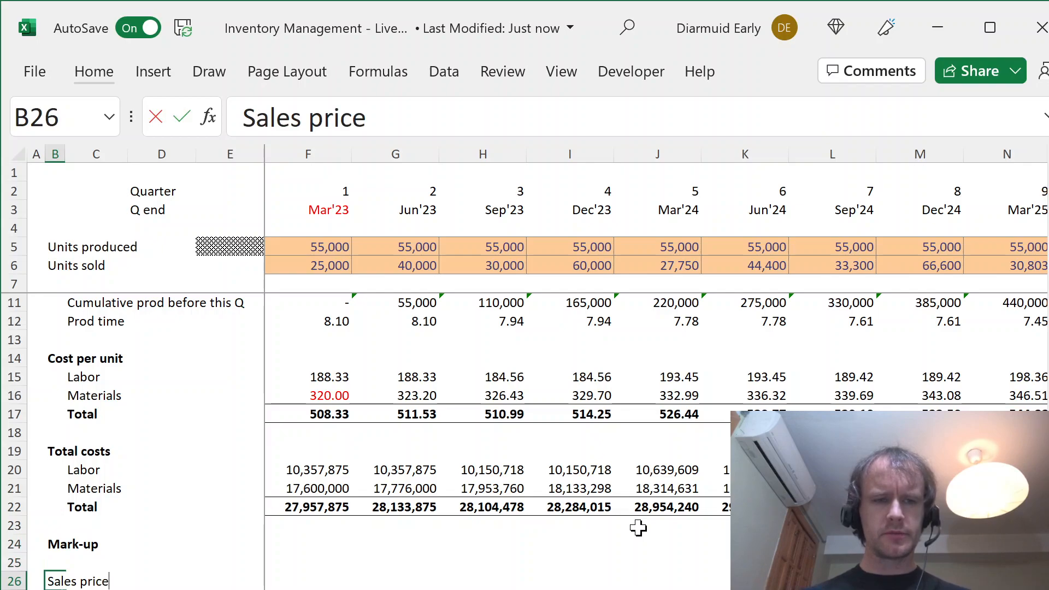
key("Return")
key("Up")
key("ctrl+b")
key("Down")
key("Down")
type("Sales")
key("Return")
key("Up")
key("ctrl+b")
Step: Set the first-quarter mark-up in F24 to the named assumption with =MarkUp_Start
key("Up")
key("Up")
key("Up")
key("Up")
key("Right")
key("Right")
key("Right")
key("Right")
type("=mark")
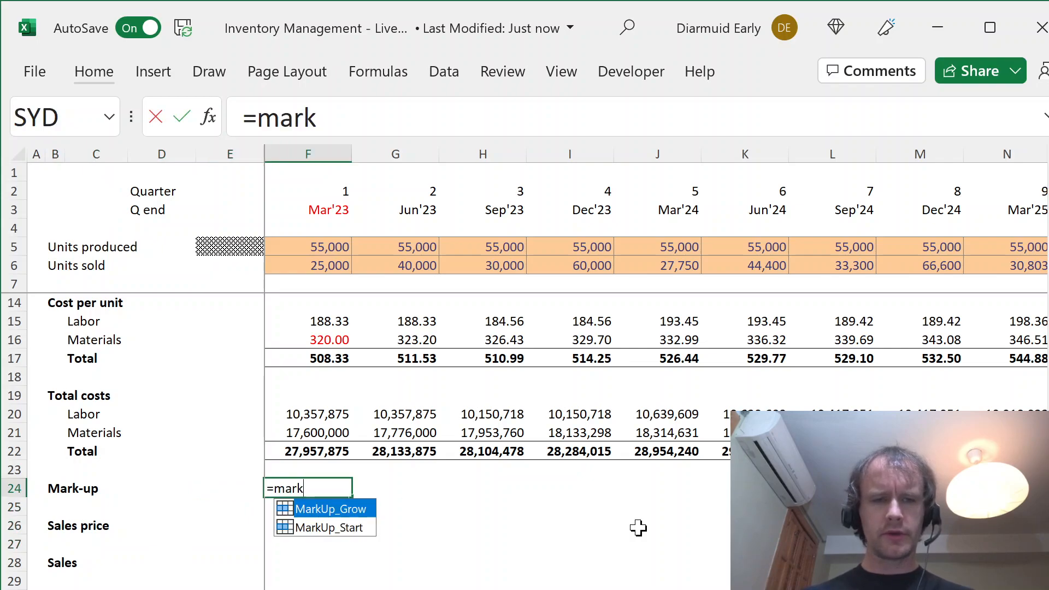
key("Down")
key("Tab")
key("ctrl+Return")
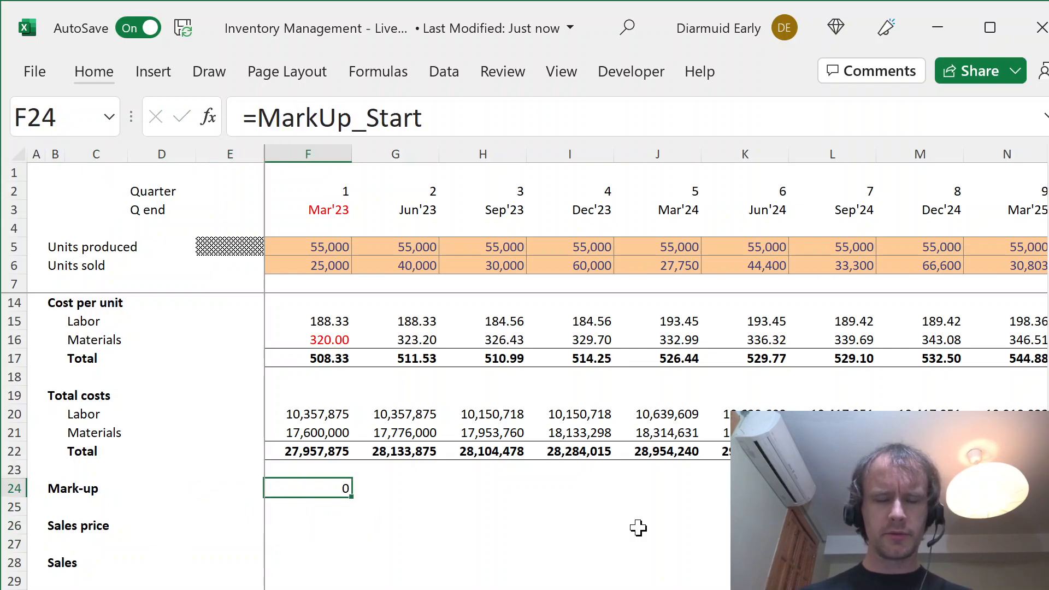
Step: Format the mark-up row from F24 to AS24 as percentages with two decimals, and color the F24 value red
key("ctrl+shift+Right")
key("ctrl+shift+5")
key("alt+h")
key("0")
key("alt+h")
key("0")
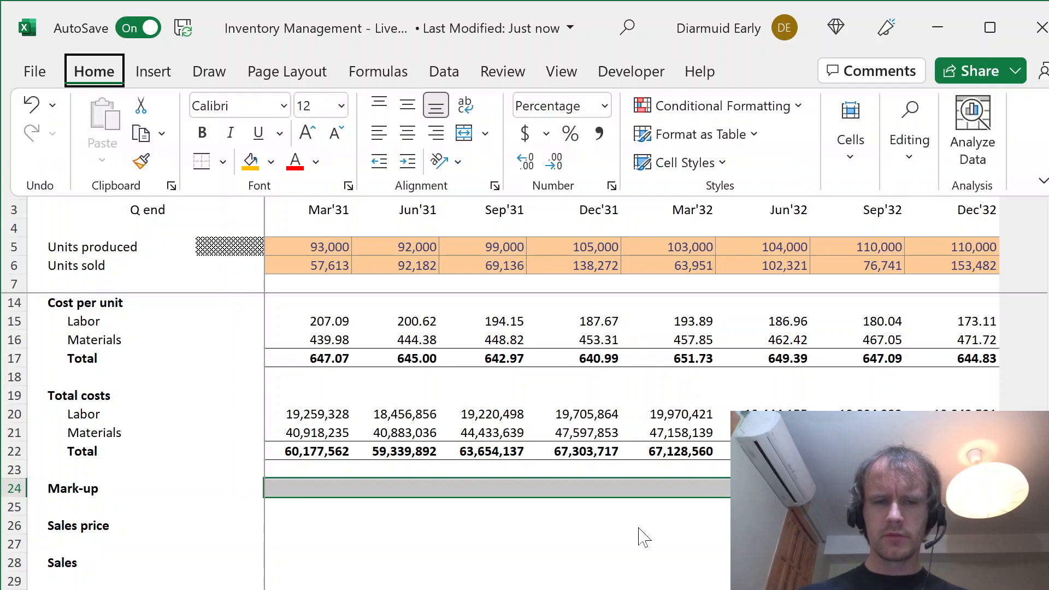
key("Left")
key("Right")
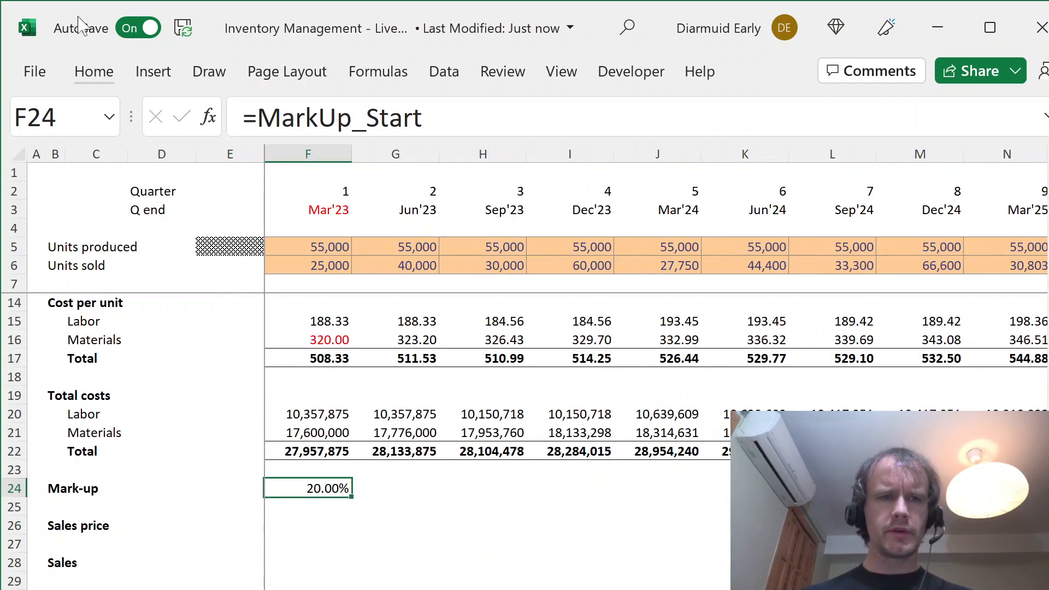
left_click(94, 71)
left_click(297, 164)
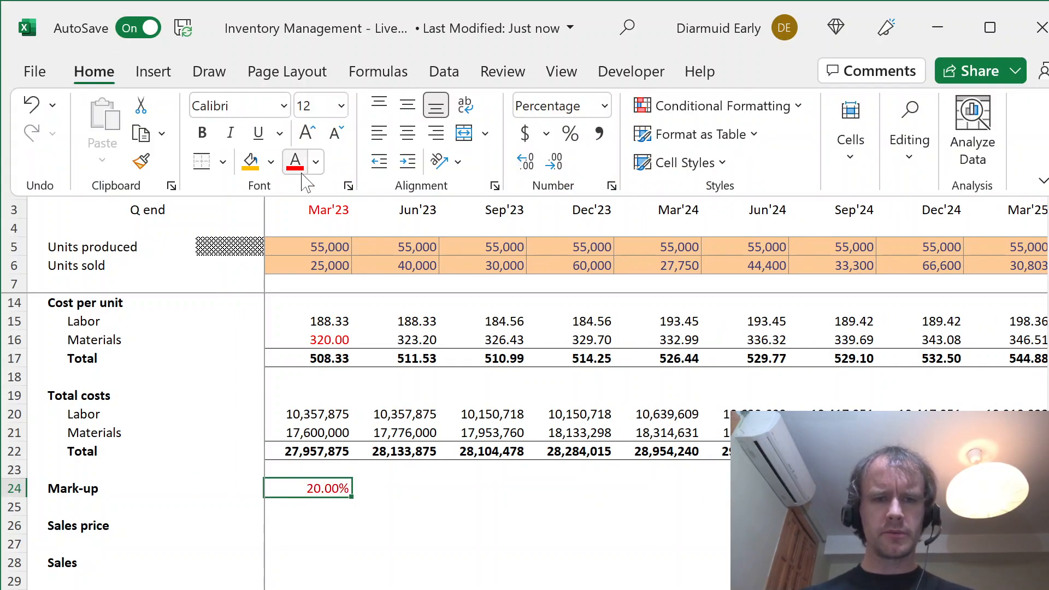
Step: Build the second-quarter mark-up formula =F24-IF(MONTH(G$3)=3,MarkUp_Grow,0) in G24
left_click(396, 506)
left_click(389, 490)
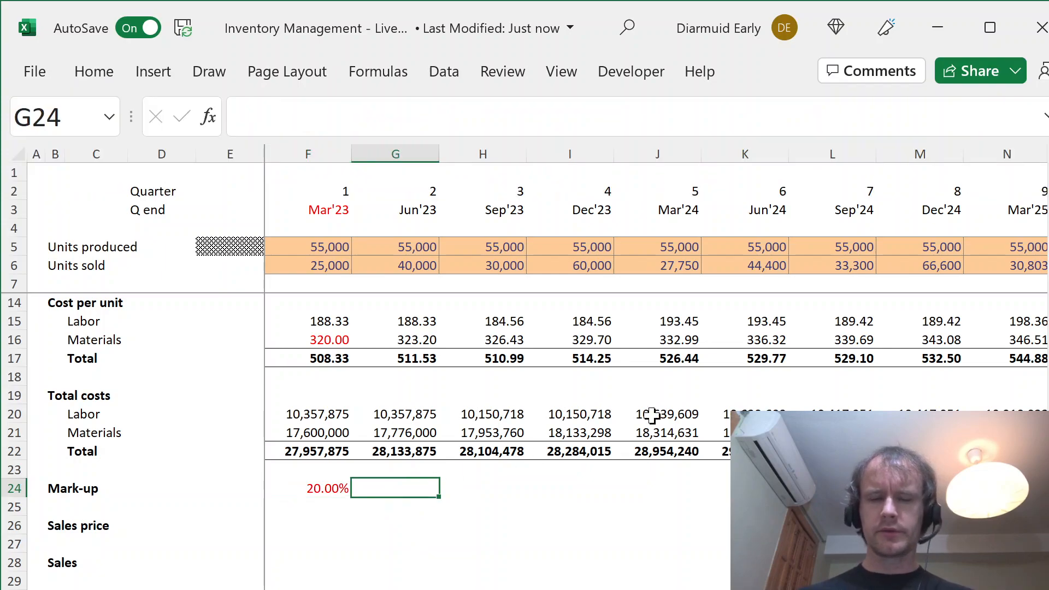
type("=")
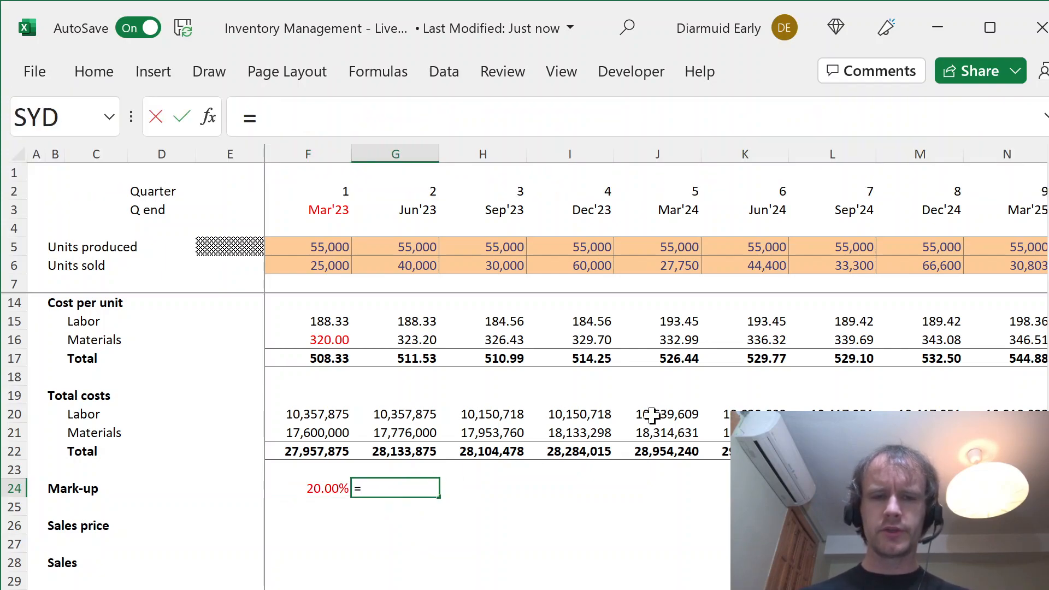
key("Left")
type("-if")
key("Tab")
type("mo")
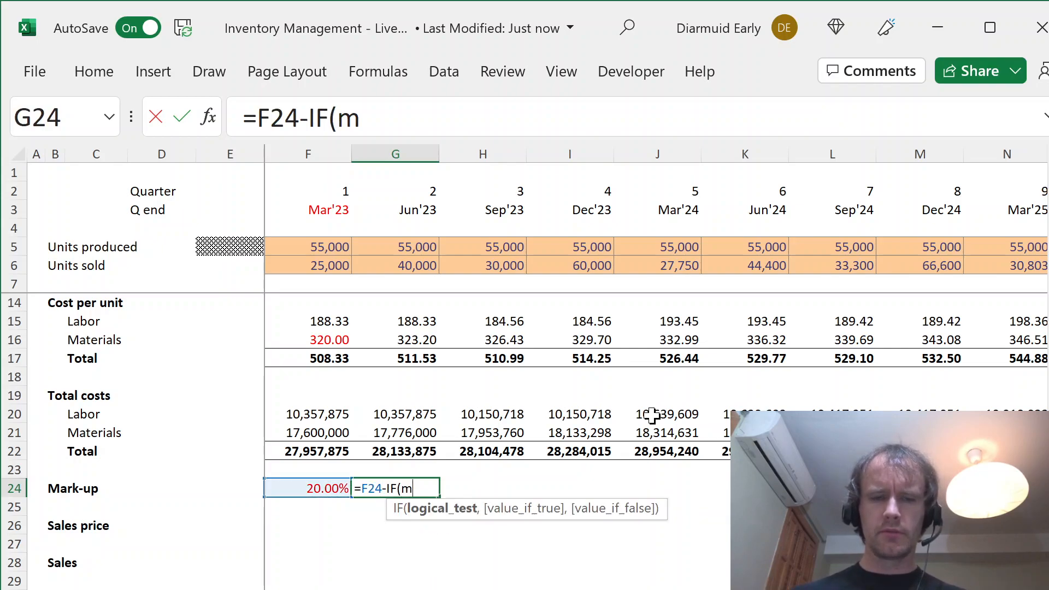
key("Tab")
left_click(414, 208)
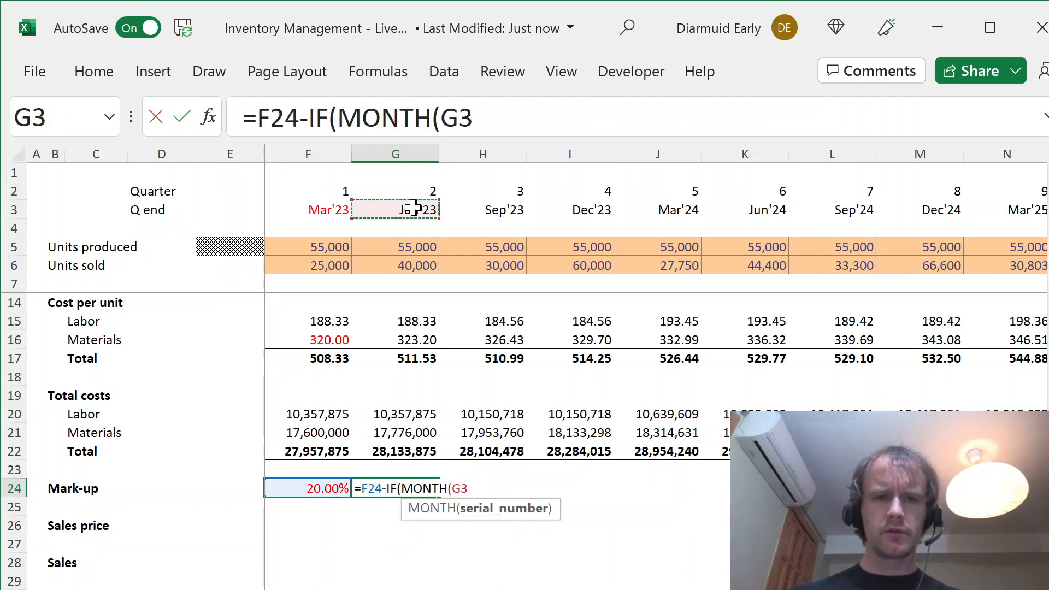
key("F4")
key("F4")
type(")=3")
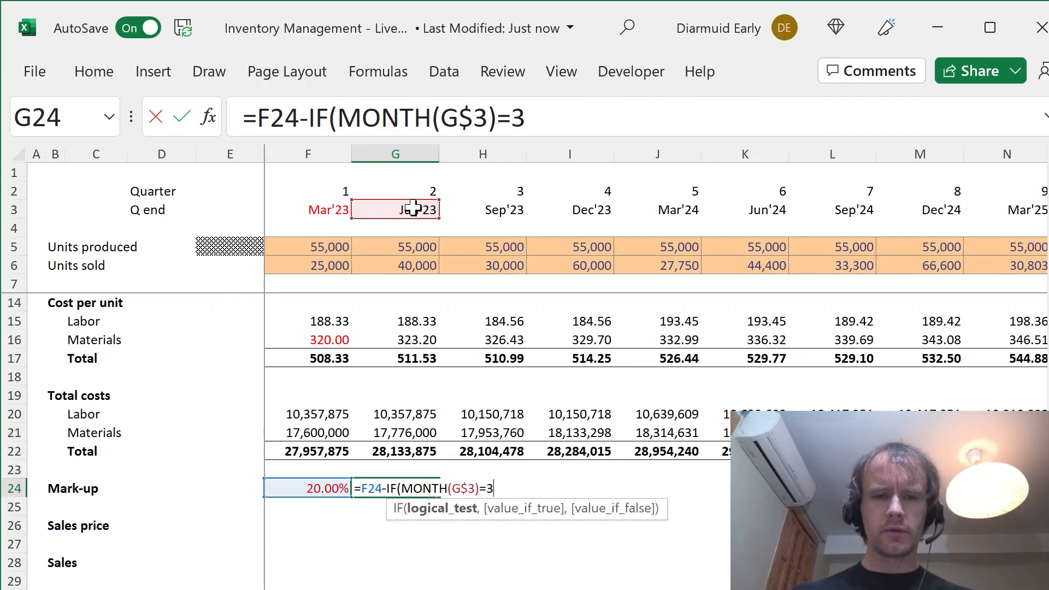
type(",")
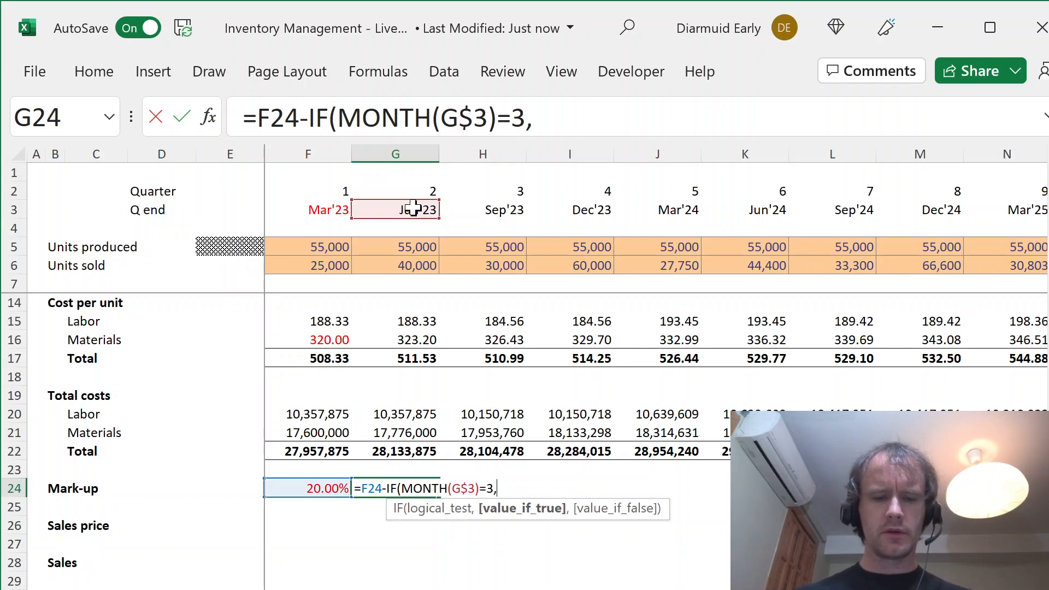
type("mark")
key("Tab")
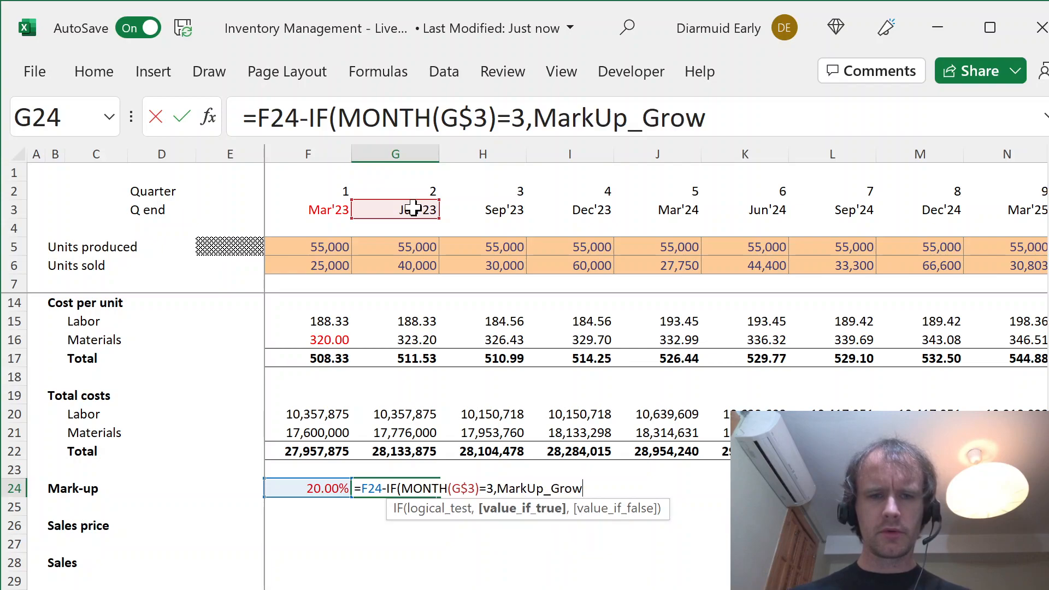
type(",0)")
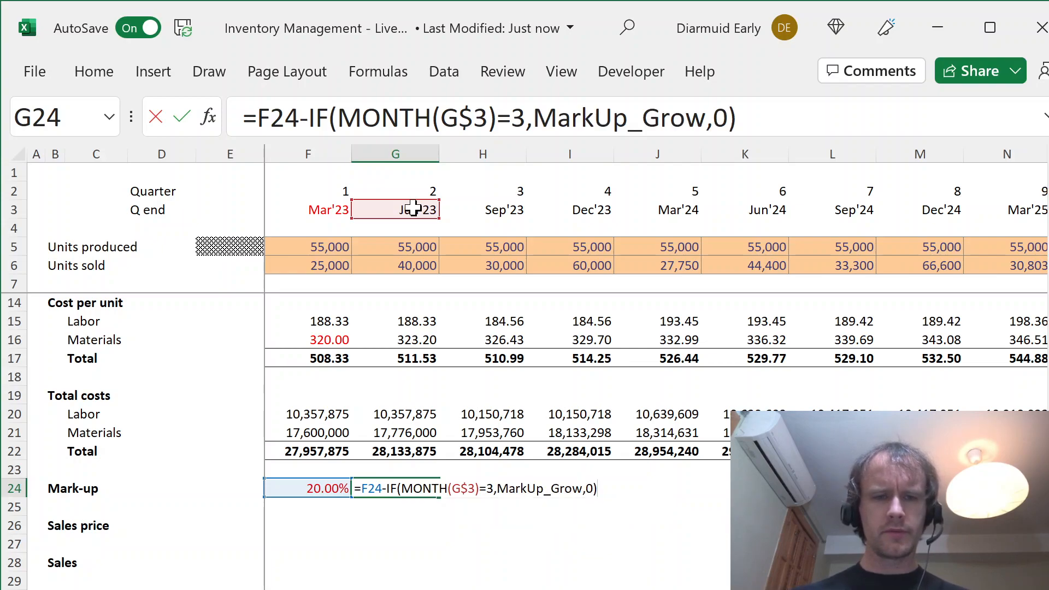
Step: Replace the minus before IF with a plus, giving =F24+IF(MONTH(G$3)=3,MarkUp_Grow,0) in G24
left_click(315, 118)
key("Left")
key("shift+Left")
type("+")
key("ctrl+Return")
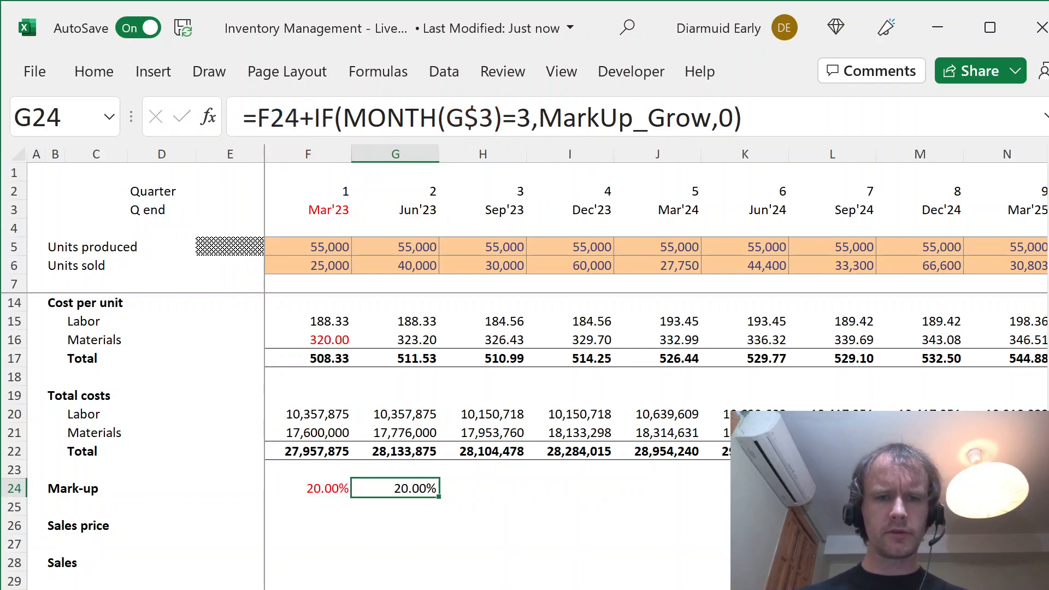
Step: Copy the G24 mark-up formula one quarter at a time across H24, I24 and J24
key("Right")
key("ctrl+r")
key("Right")
key("ctrl+r")
key("Right")
key("ctrl+r")
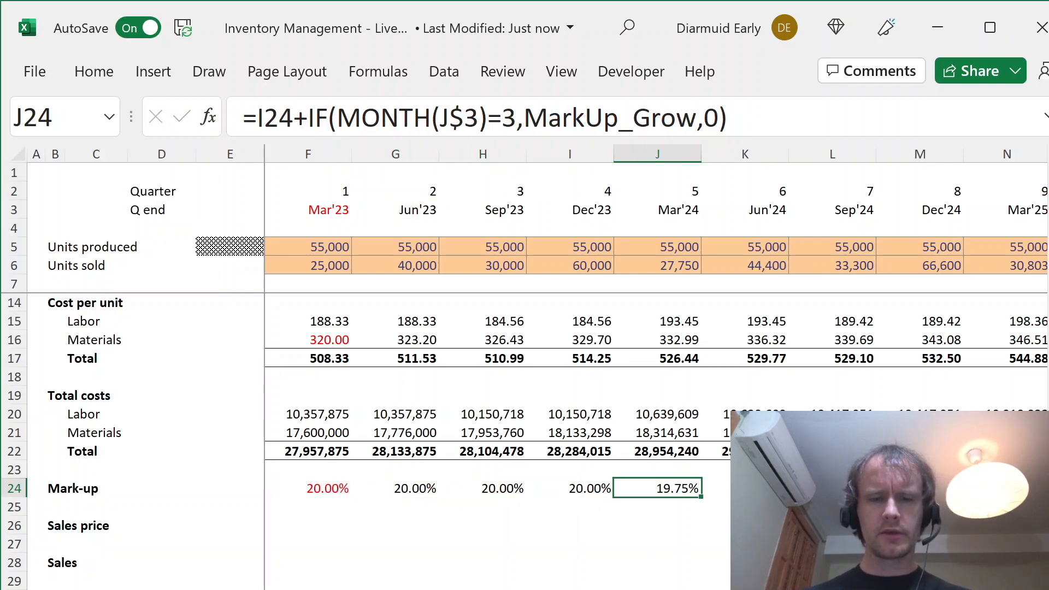
key("Right")
key("Right")
key("Right")
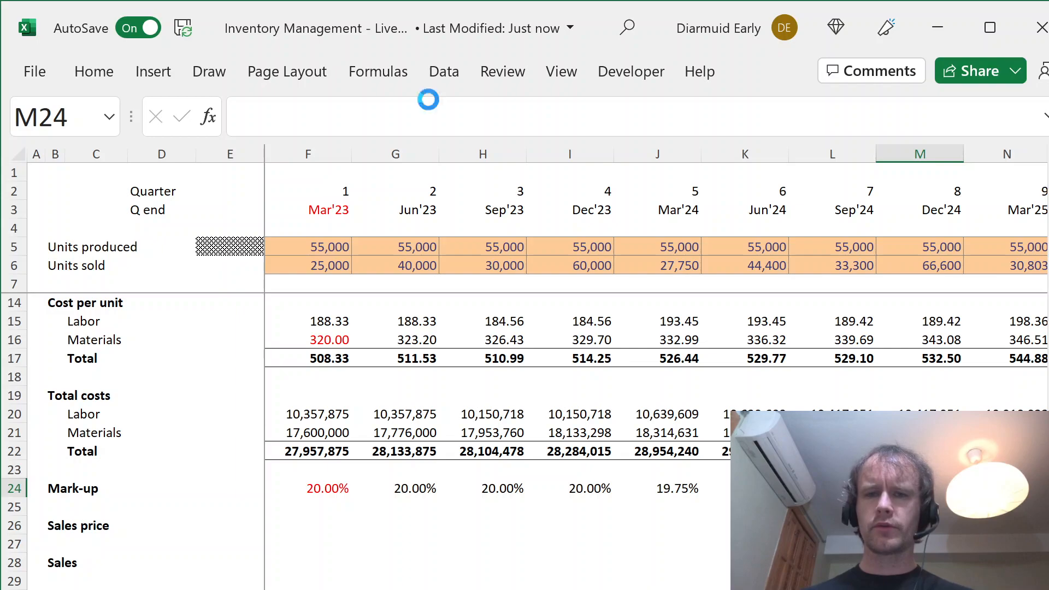
Step: Copy the mark-up formula across the remaining quarters through AS24 and check the filled row
key("ctrl+r")
key("Right")
key("ctrl+r")
key("ctrl+shift+Right")
key("ctrl+r")
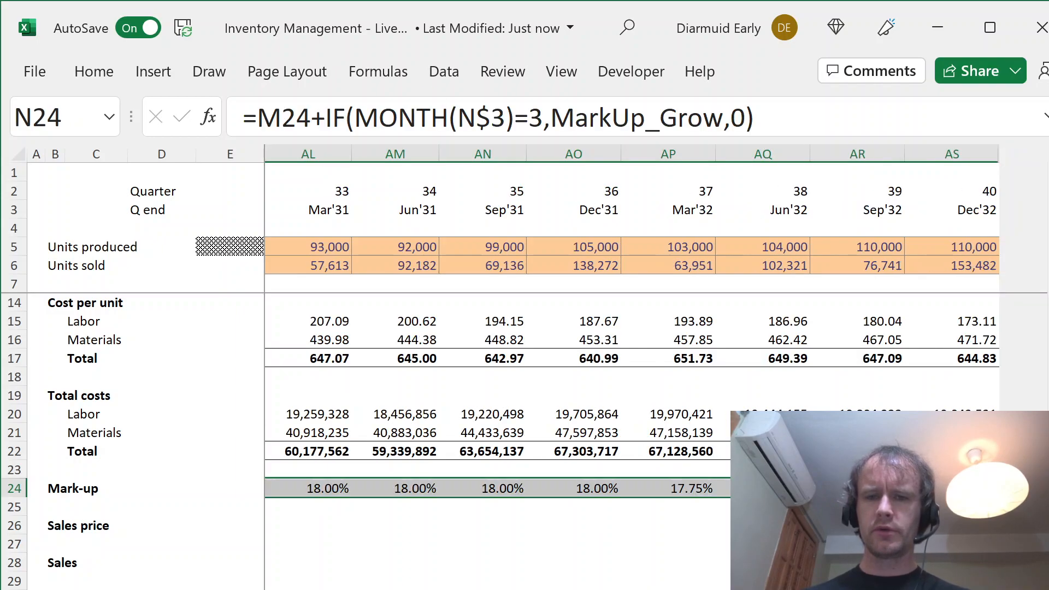
key("ctrl+Right")
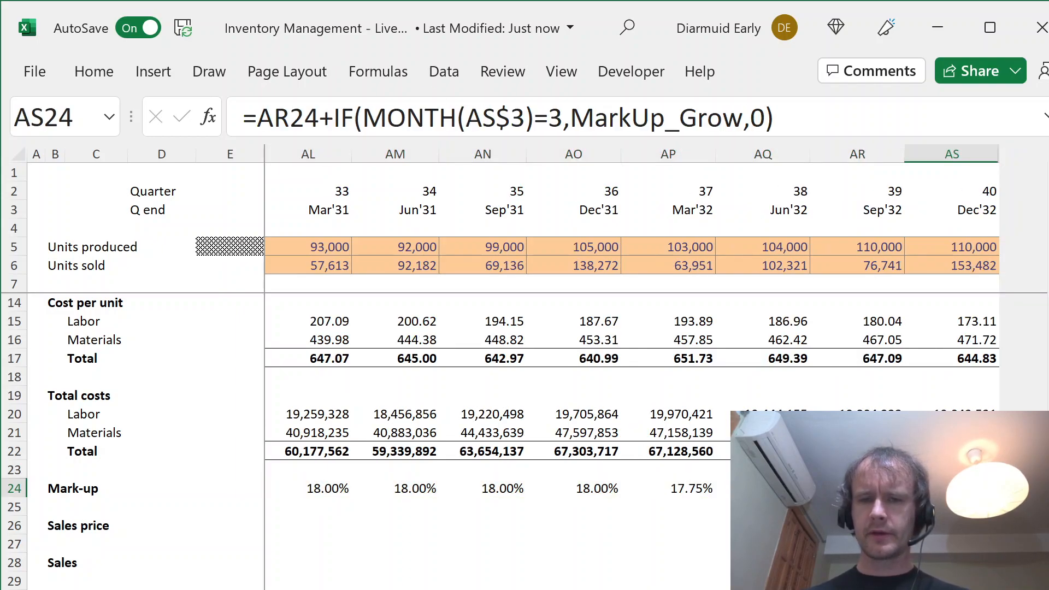
key("ctrl+Left")
key("Right")
key("Right")
key("Right")
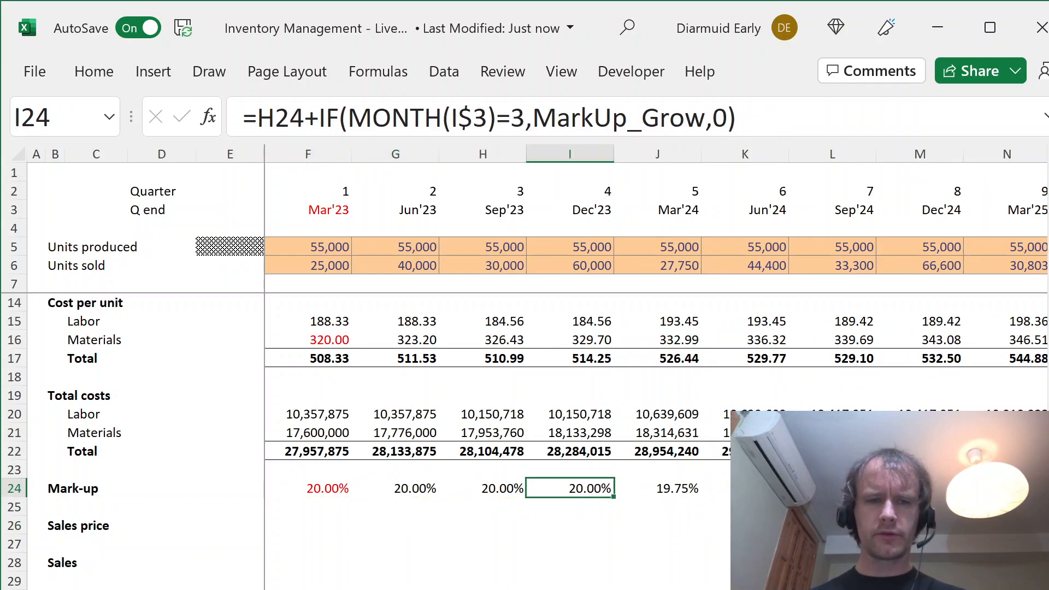
key("shift+Left")
key("shift+Left")
key("shift+Left")
key("ctrl+Left")
key("Left")
key("Down")
key("Down")
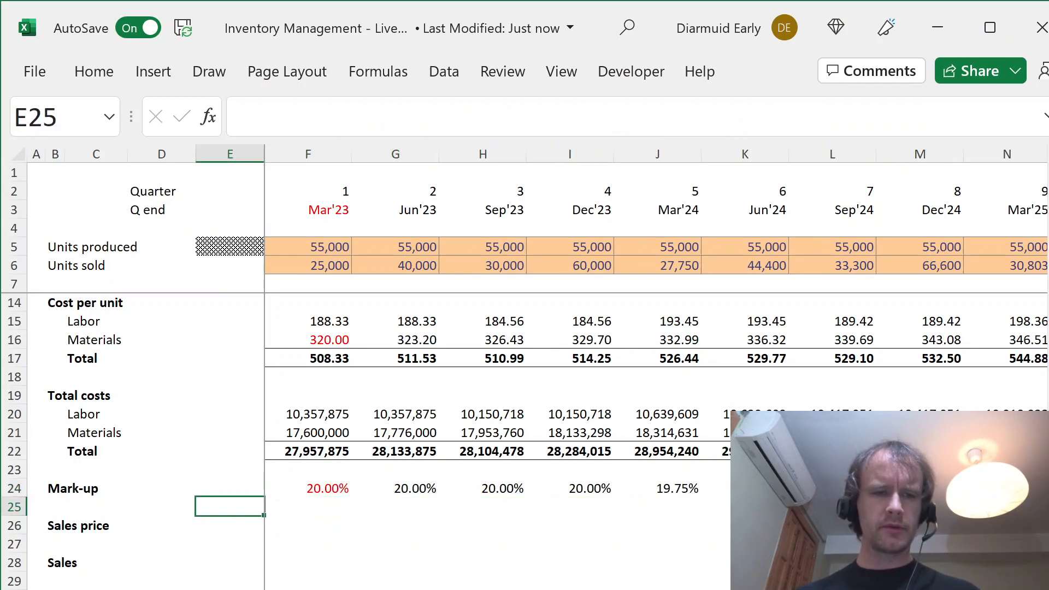
key("Left")
key("Left")
key("Right")
key("Right")
key("Right")
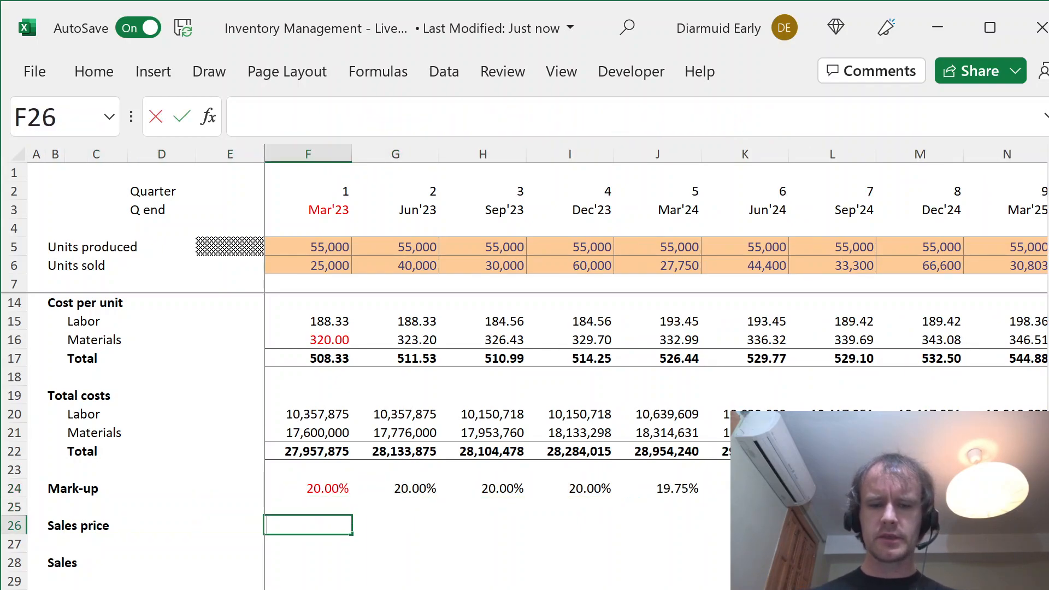
type("=round")
key("Escape")
key("Escape")
Step: Check the rounding note on the assumptions sheet, and build the first-quarter sales price formula =ROUND(F17*(1+F24),0) in F26
key("Up")
key("Up")
key("Down")
key("Down")
key("ctrl+Page_Up")
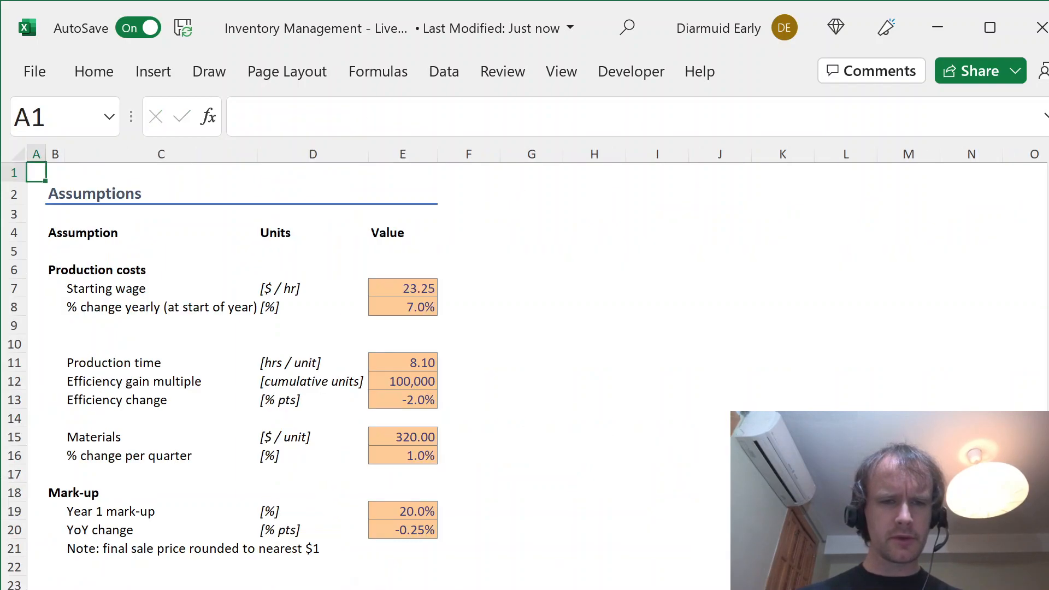
key("ctrl+Page_Down")
type("=rou")
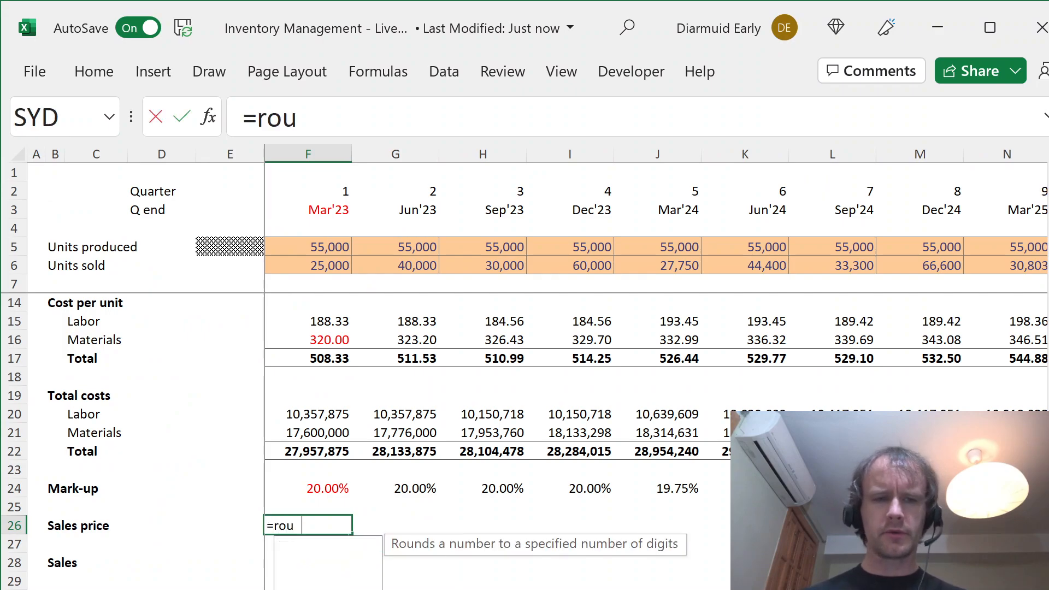
key("Tab")
key("Up")
key("Up")
key("Up")
key("Up")
key("Up")
key("Up")
key("Up")
key("Up")
key("Up")
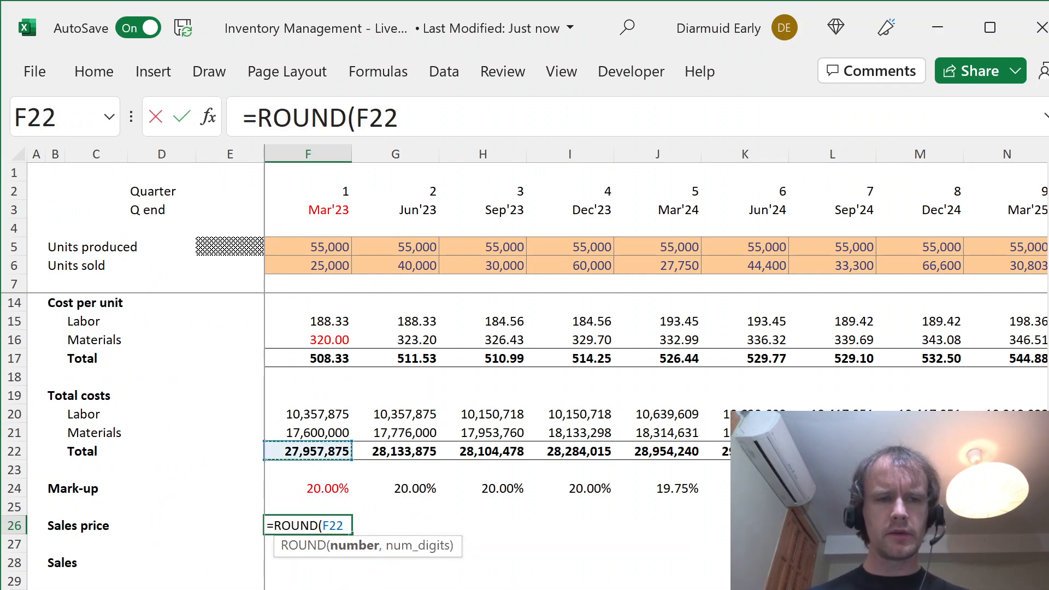
type("*(1+")
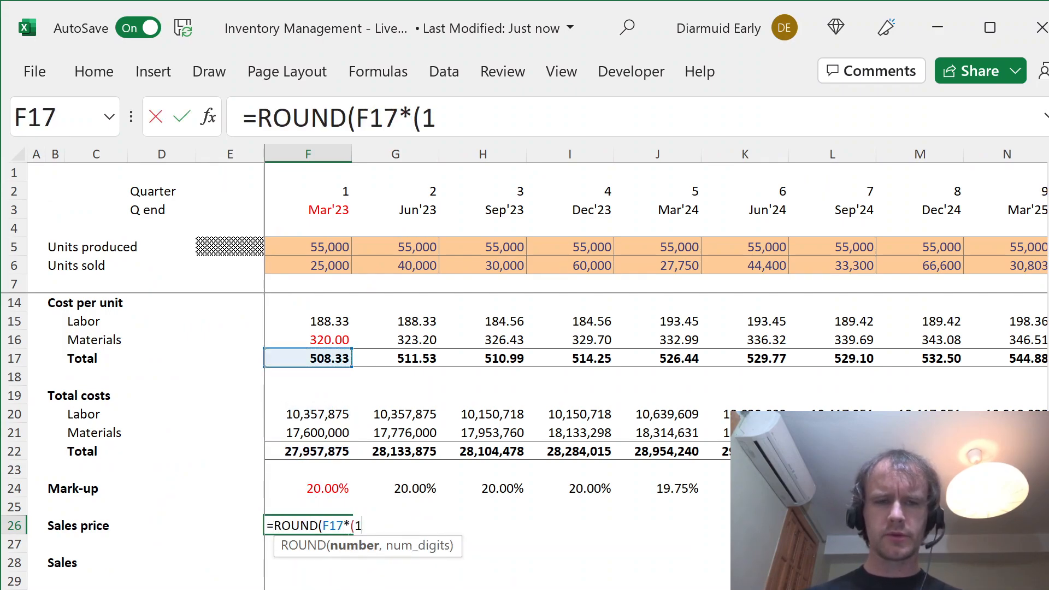
key("Up")
key("Up")
type(")")
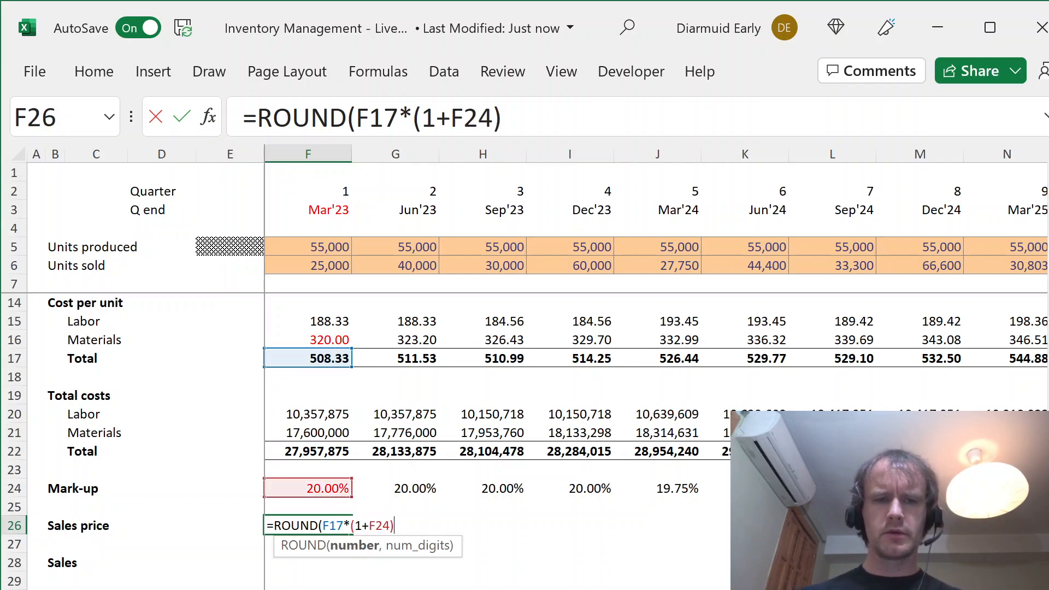
type(",0)")
key("ctrl+Return")
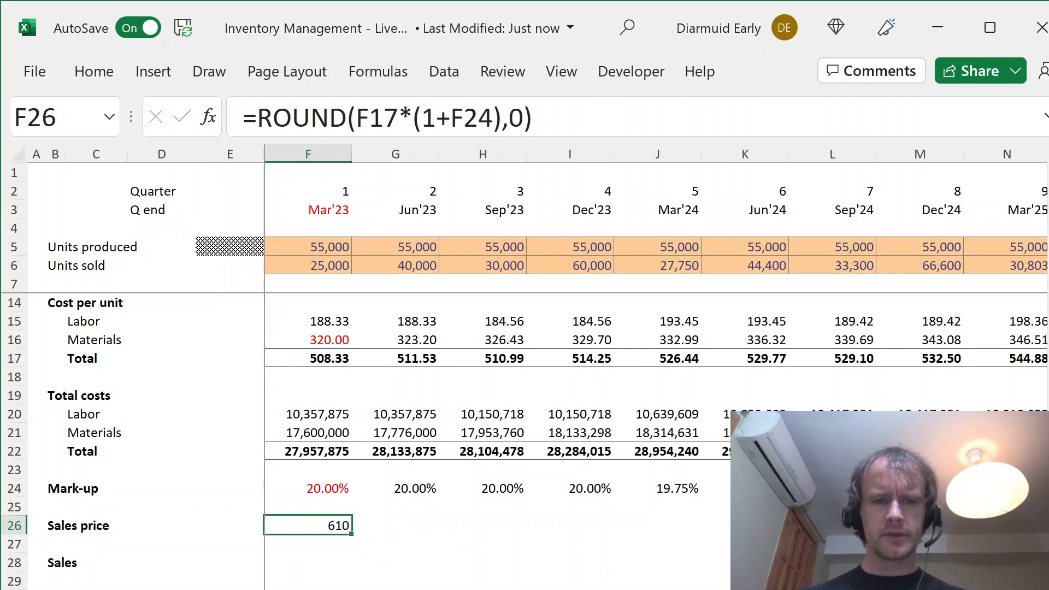
Step: Copy the F26 sales price formula across all quarters through AS26
key("ctrl+shift+Right")
key("ctrl+r")
key("Left")
key("Right")
Step: Build the sales formula =F6*F26 in F28 and copy it across all quarters
key("Down")
key("Down")
type("=")
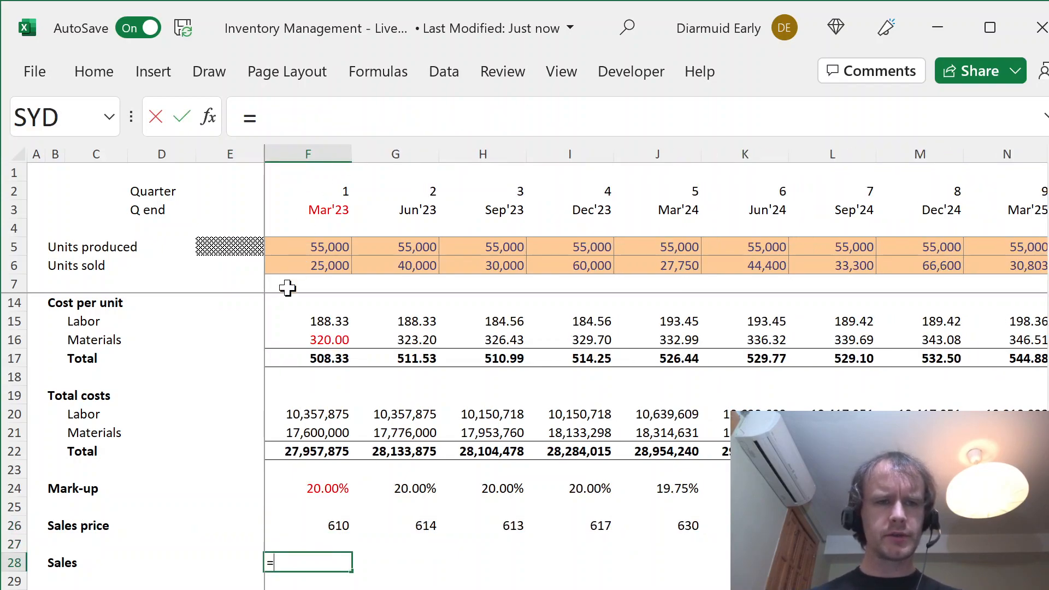
left_click(303, 261)
type("*")
key("Up")
key("Up")
key("ctrl+Return")
key("ctrl+shift+Right")
key("ctrl+r")
key("Left")
key("Right")
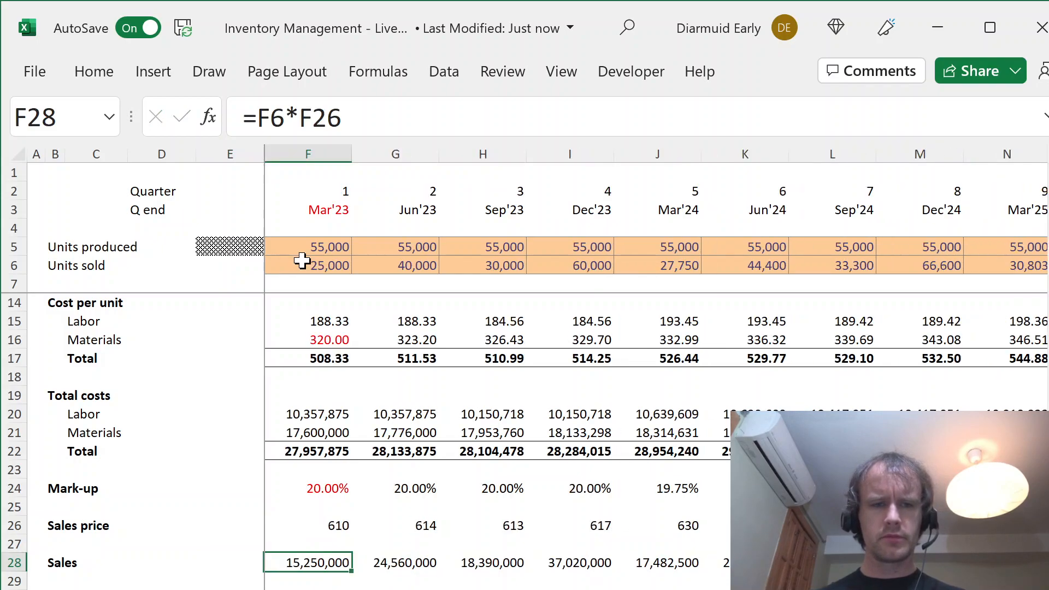
Step: Review the case questions sheet, return to the model and dismiss the Windows active hours notice
key("Down")
key("Left")
key("Right")
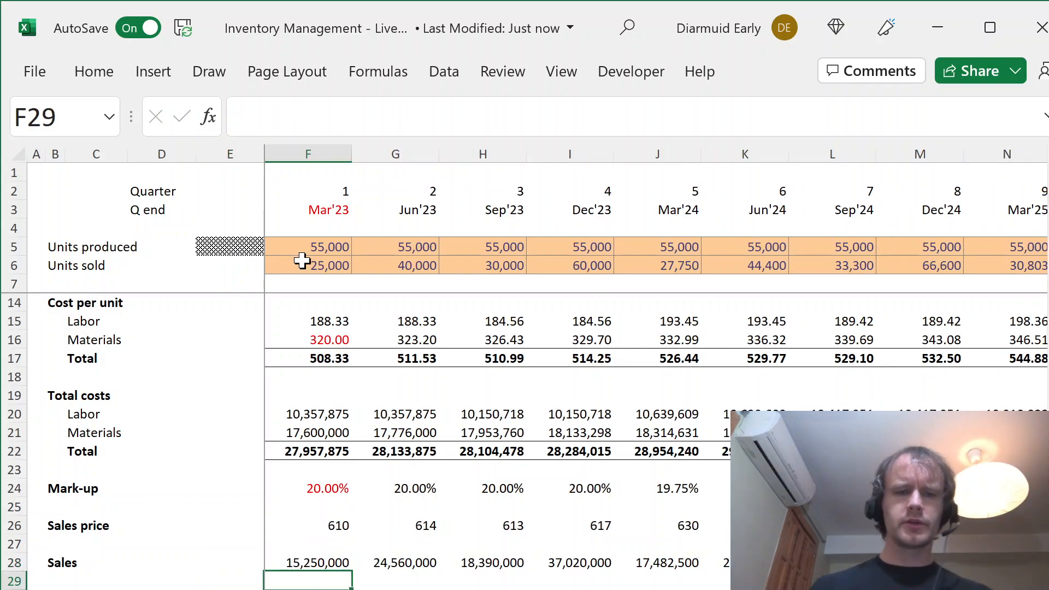
left_click(407, 589)
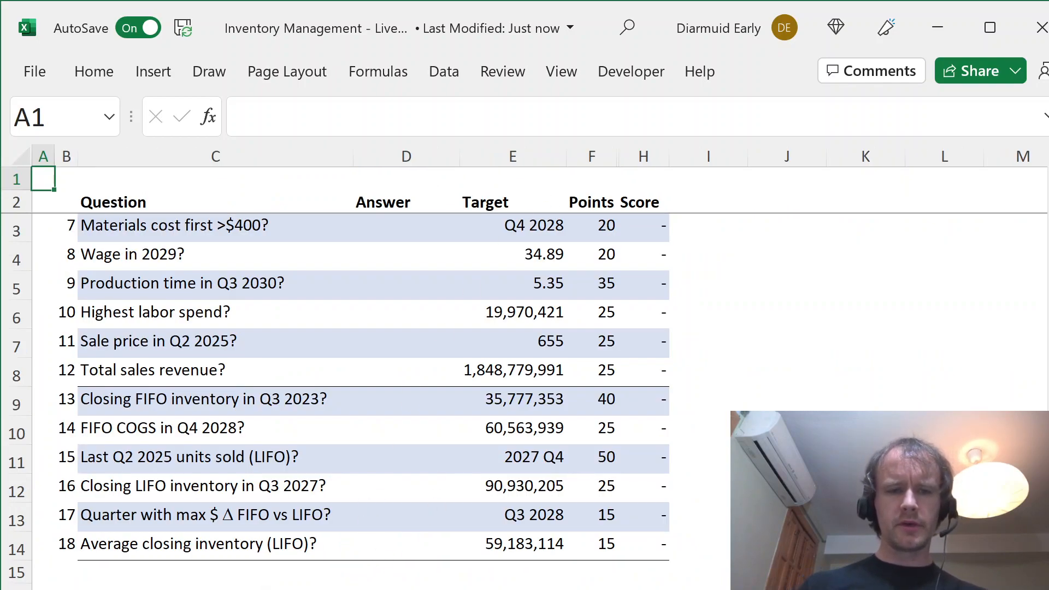
left_click(352, 589)
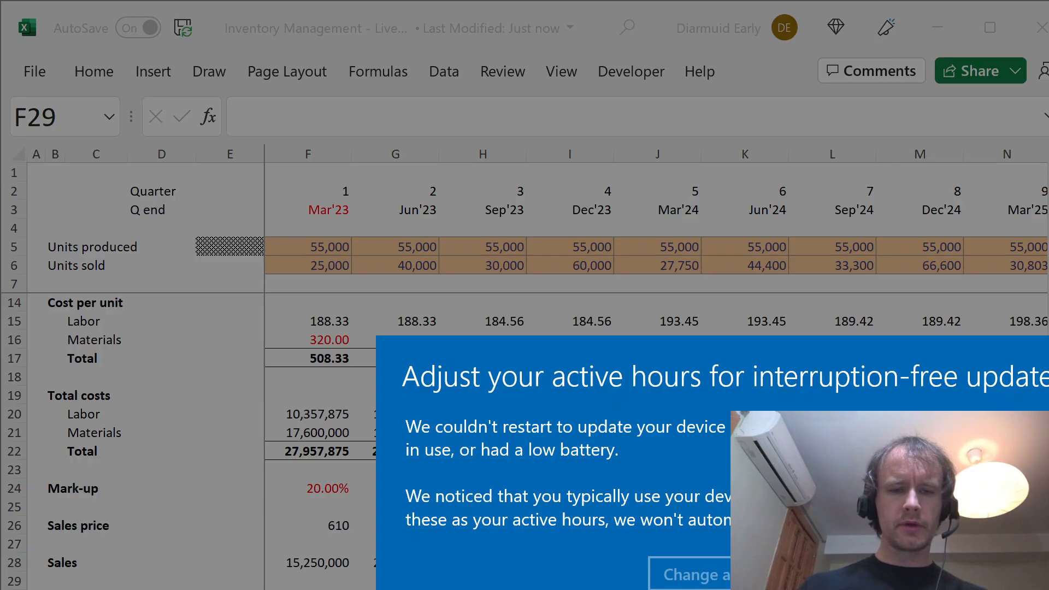
key("Escape")
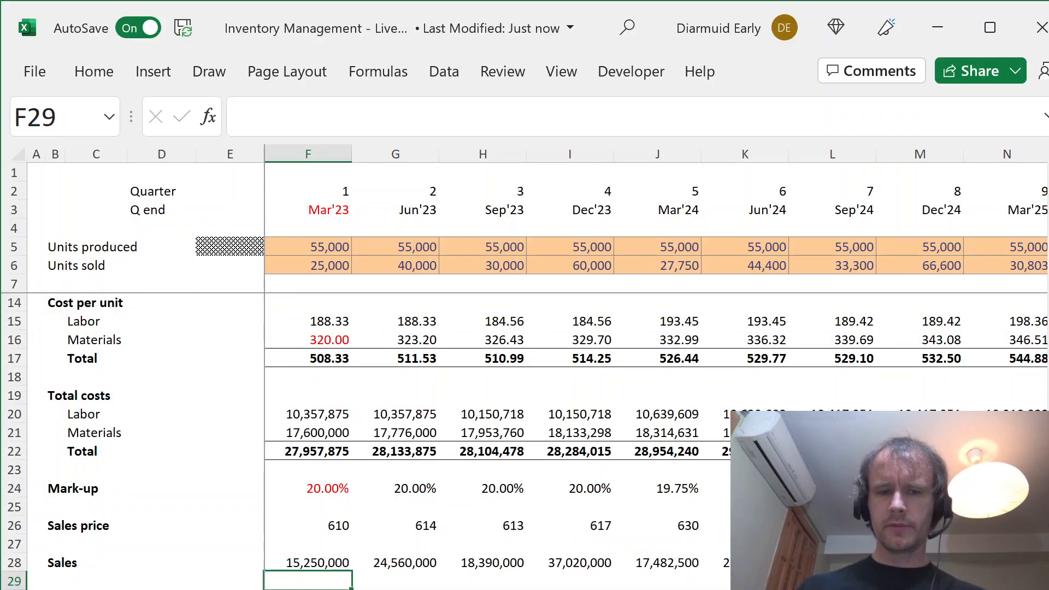
Step: Read question 7 and search the Materials cost per unit row for the first quarter above $400
key("ctrl+Page_Down")
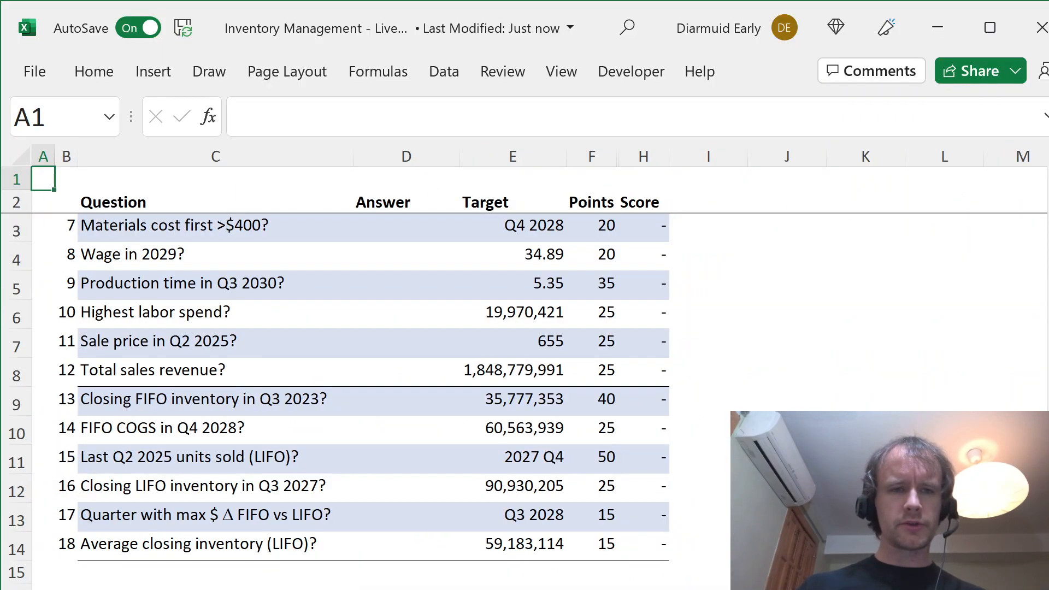
left_click(377, 224)
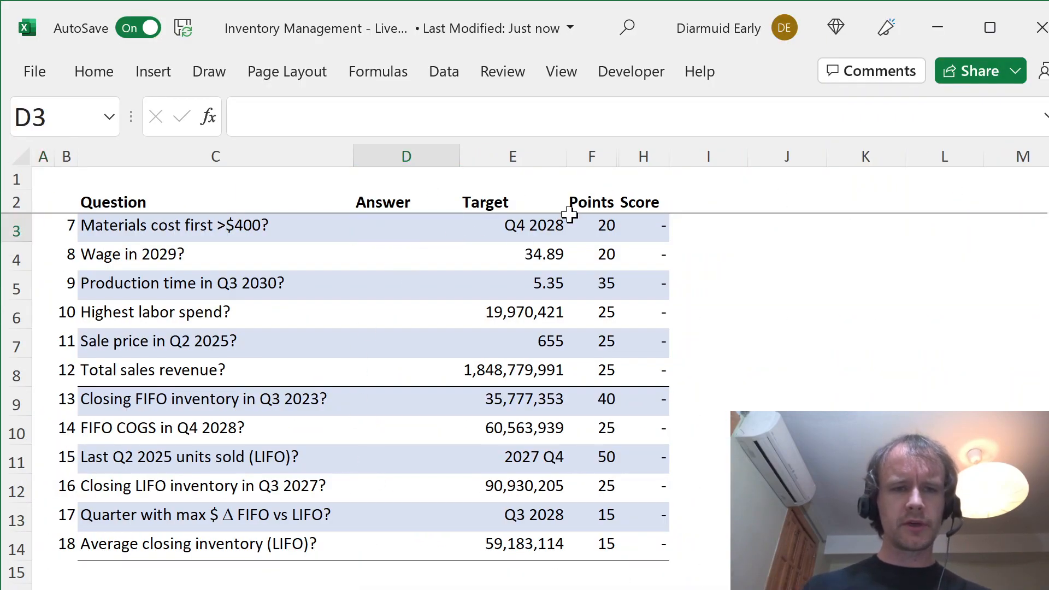
key("ctrl+Page_Up")
left_click(335, 341)
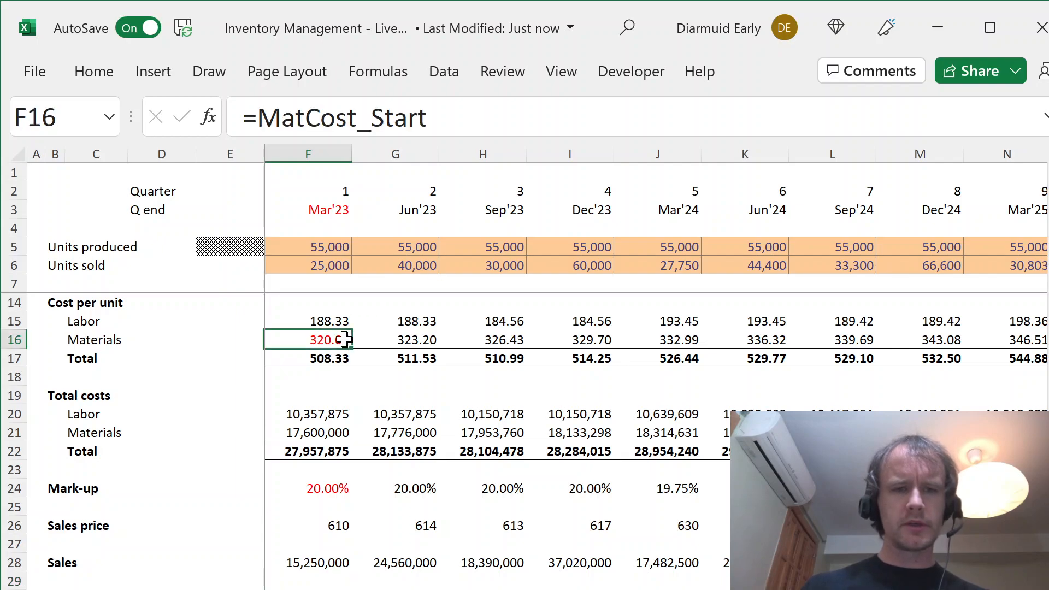
key("alt+Page_Down")
key("alt+Page_Down")
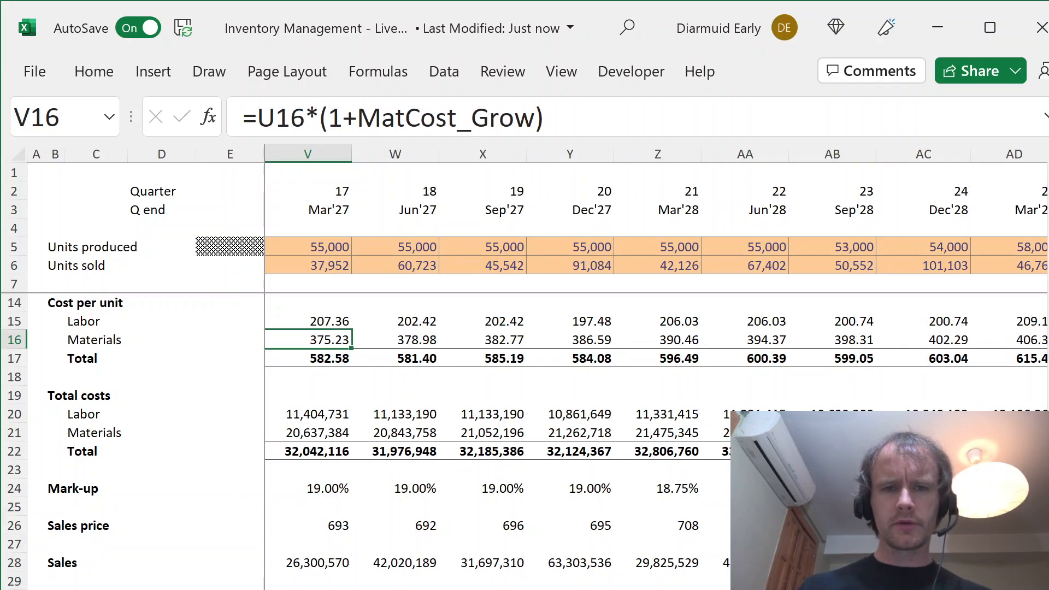
key("Right")
key("Right")
key("Right")
key("Right")
key("Right")
key("Right")
key("Right")
key("Right")
key("Right")
key("Right")
key("Left")
key("Left")
key("Left")
key("ctrl+space")
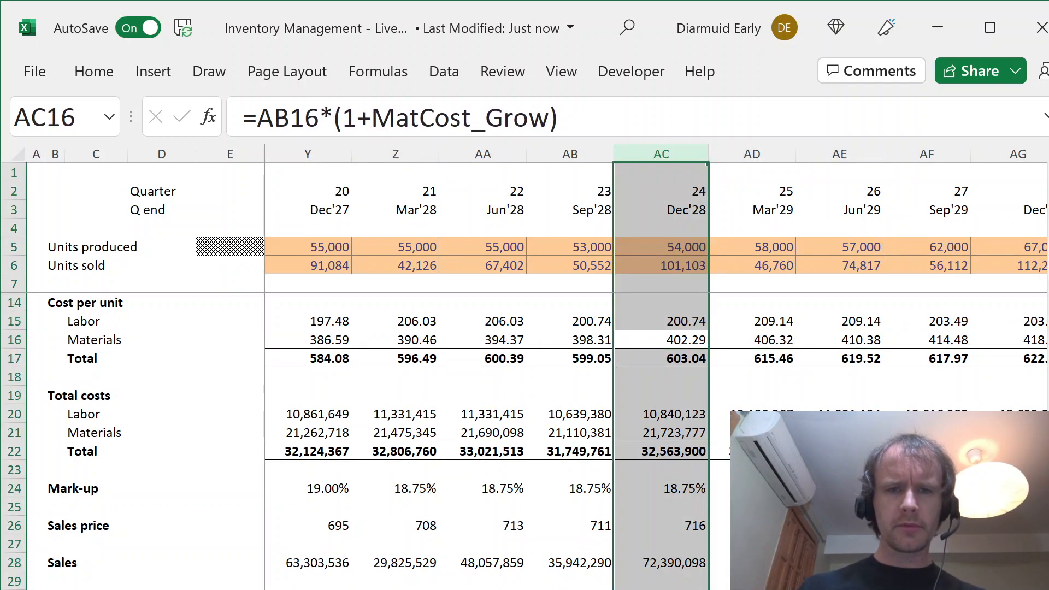
key("shift+BackSpace")
Step: Answer question 7 in D3 with Q4 2028 by copying the target cell E3 and pasting it as a value
key("ctrl+Page_Up")
key("Right")
key("ctrl+c")
key("Left")
key("alt+h")
key("v")
key("v")
key("Down")
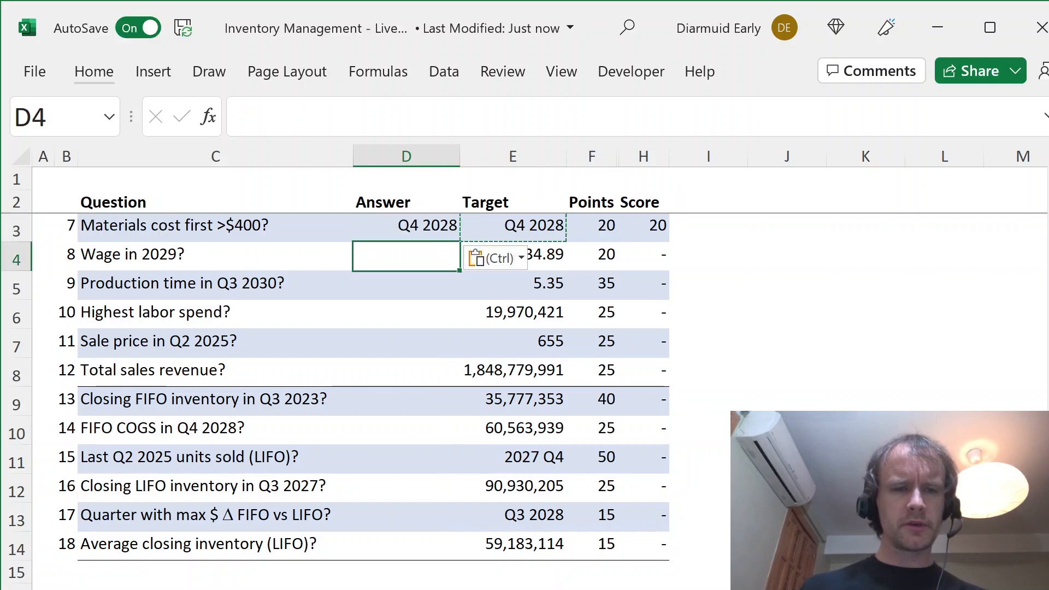
Step: Answer question 8 on the 2029 wage by pasting a link to the Mar'29 wage in AD9 into D4
key("ctrl+Page_Down")
key("Up")
key("Up")
key("Up")
key("Up")
key("Up")
key("Up")
key("Up")
key("Up")
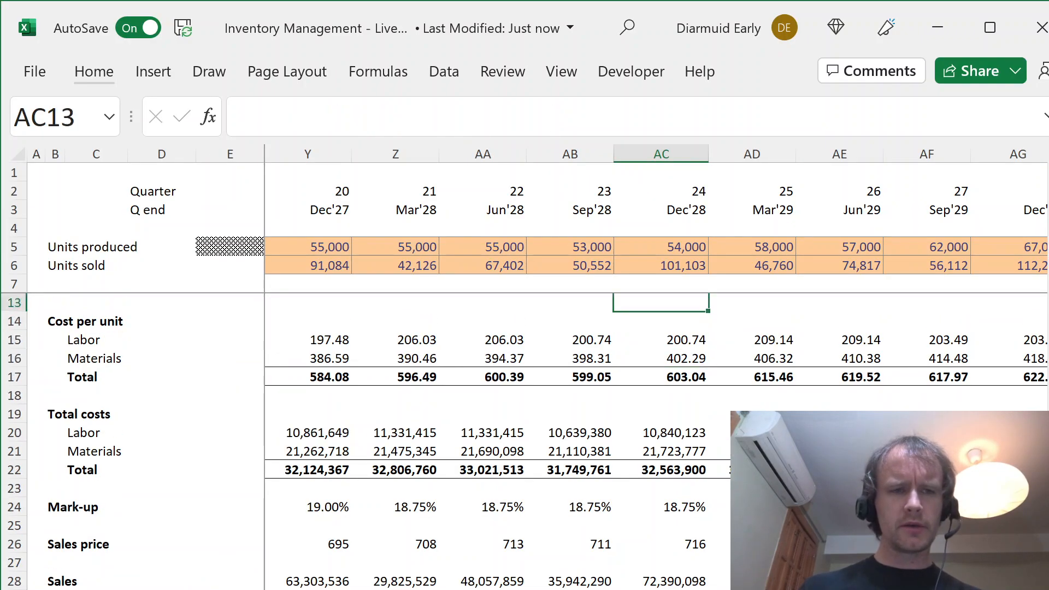
key("Down")
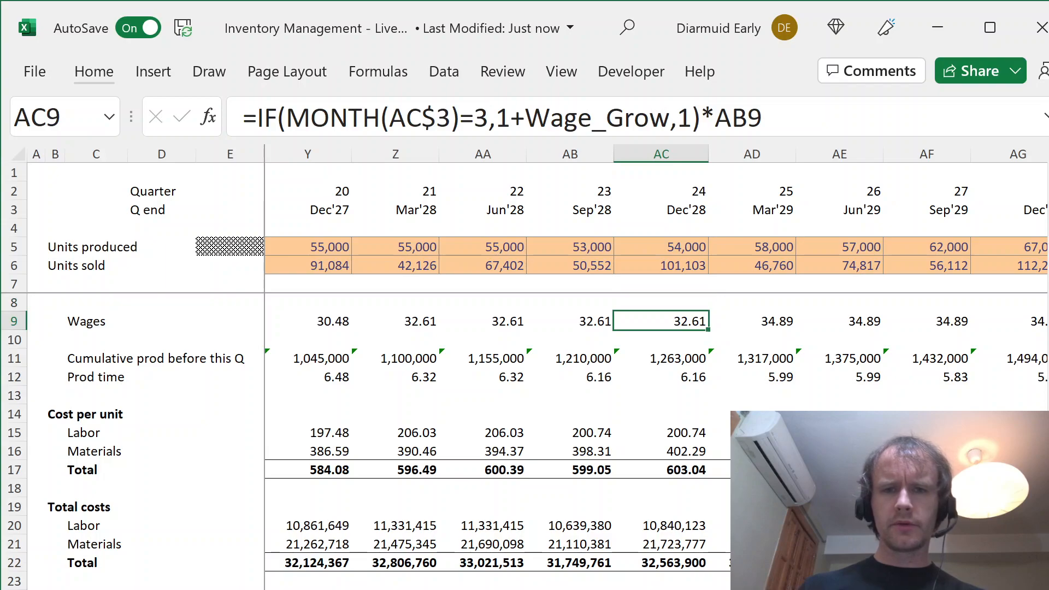
key("Right")
key("ctrl+c")
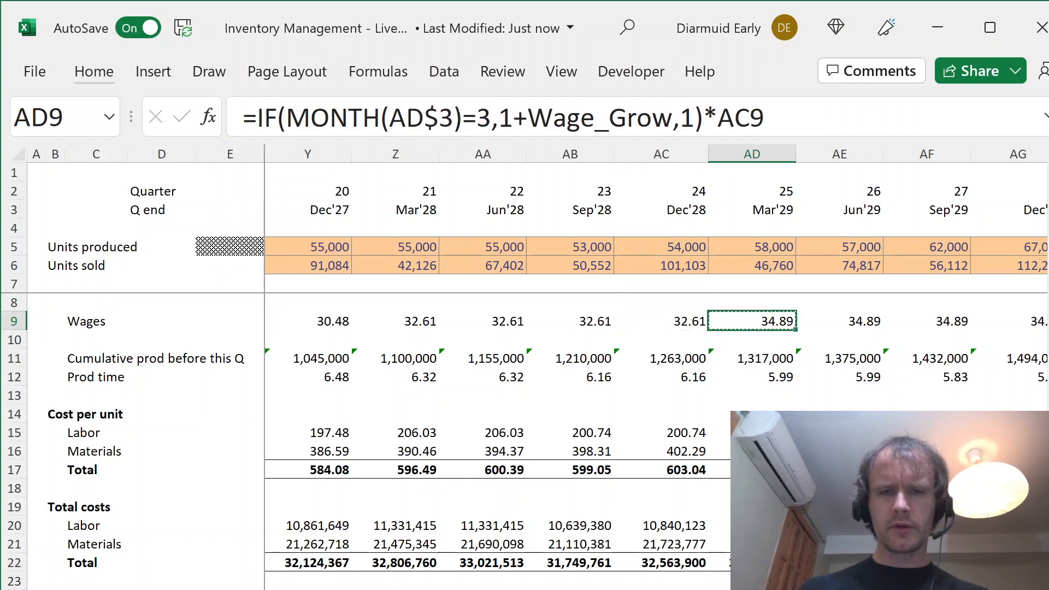
key("ctrl+Page_Up")
key("alt")
key("e")
key("s")
key("l")
key("Down")
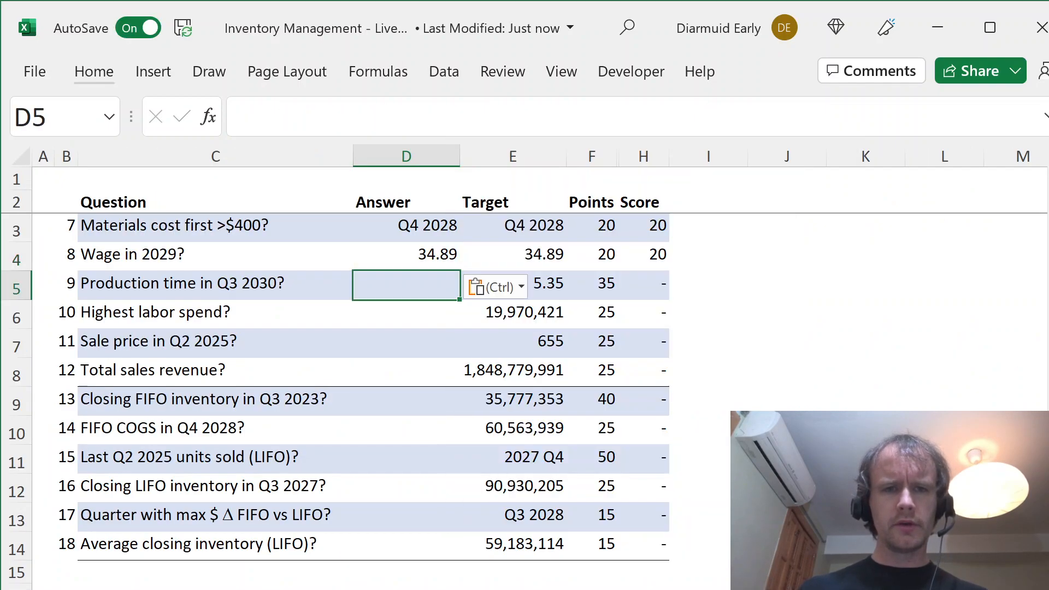
Step: Answer question 9 by copying the Sep'30 production time from AJ12 and pasting it as a value into D5
key("ctrl+Page_Down")
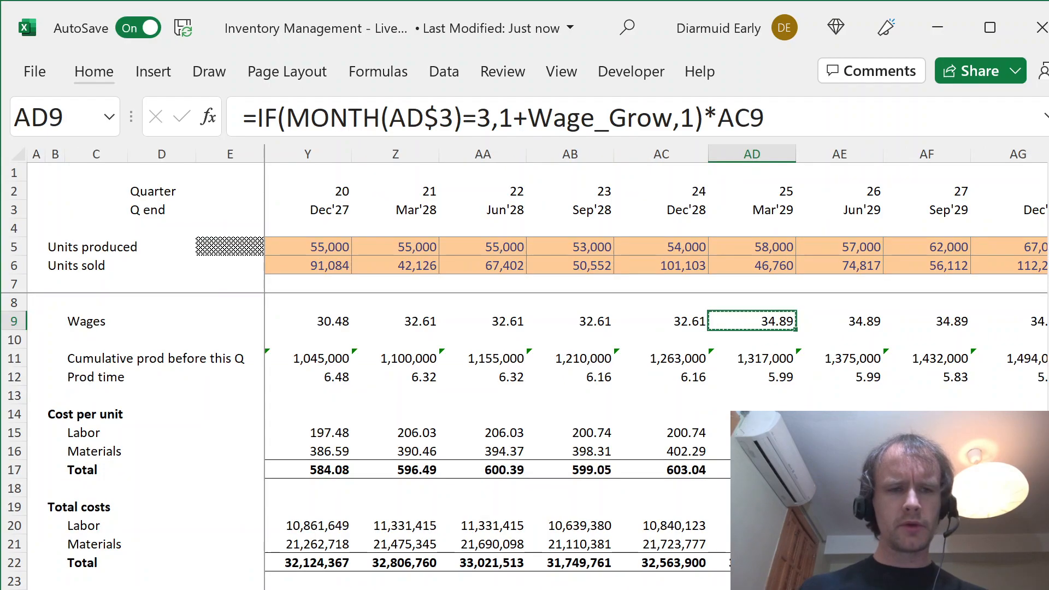
key("Down")
key("Down")
key("Down")
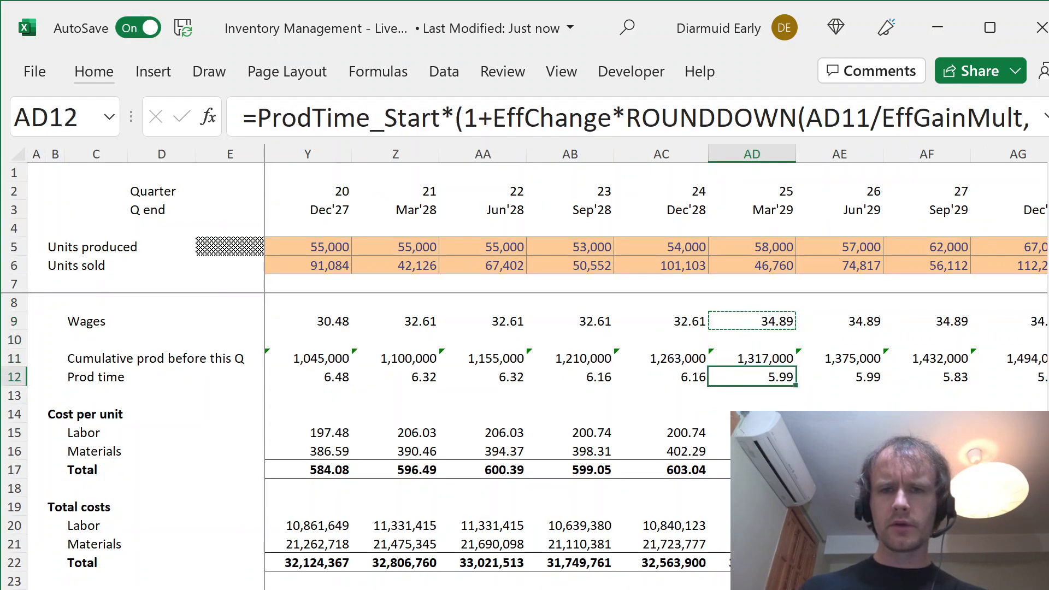
key("Right")
key("Right")
key("Right")
key("Right")
key("Right")
key("Right")
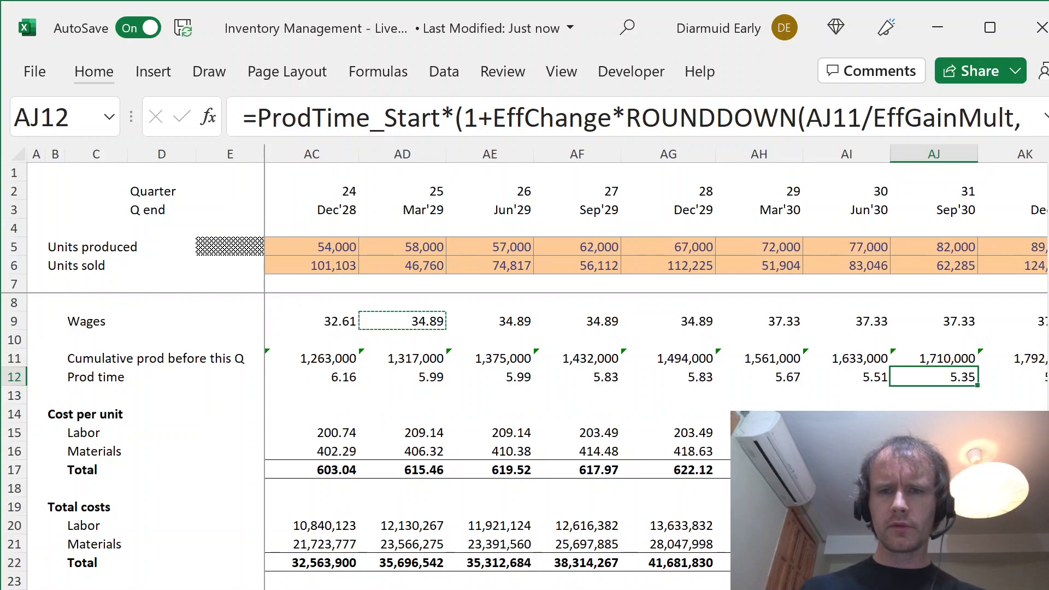
key("ctrl+c")
key("ctrl+Page_Down")
key("alt")
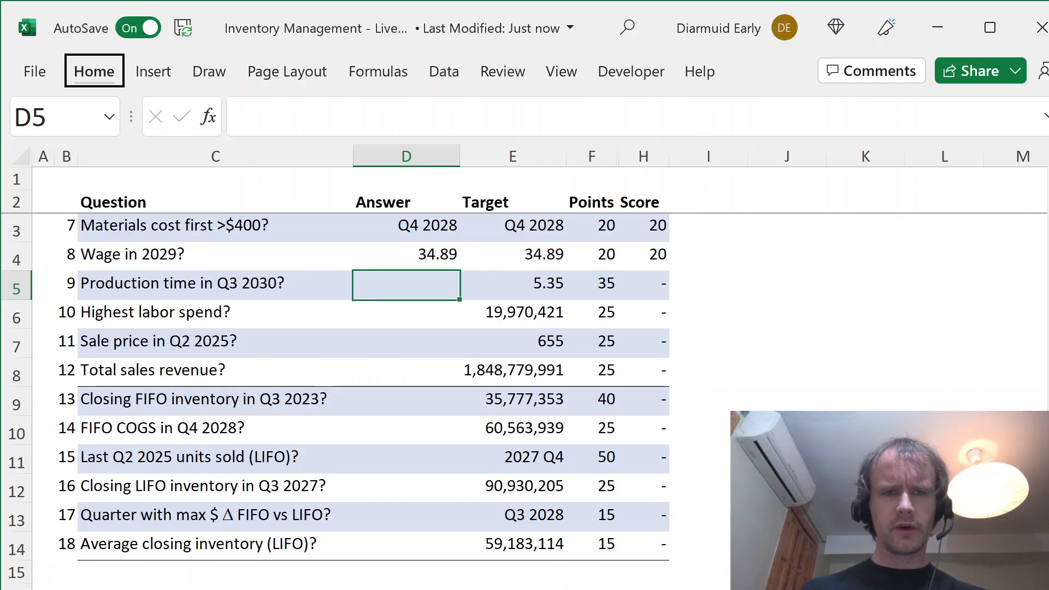
key("e")
key("s")
key("v")
key("Return")
key("Down")
Step: Examine the Model sheet's cost rows and follow the Labor line of the Total costs section across the quarters
key("ctrl+Page_Up")
key("Down")
key("Down")
key("Down")
key("Down")
key("Up")
key("Down")
key("Down")
key("Down")
key("Down")
key("Down")
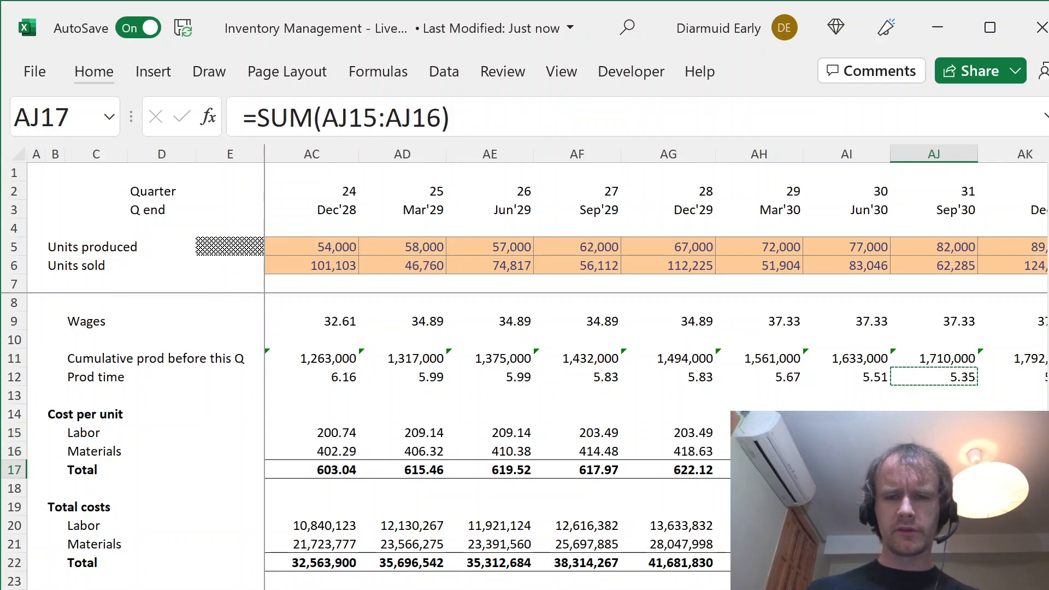
key("ctrl+Left")
key("Up")
key("Up")
key("Up")
key("Up")
key("Up")
key("Up")
key("Up")
key("Up")
key("Up")
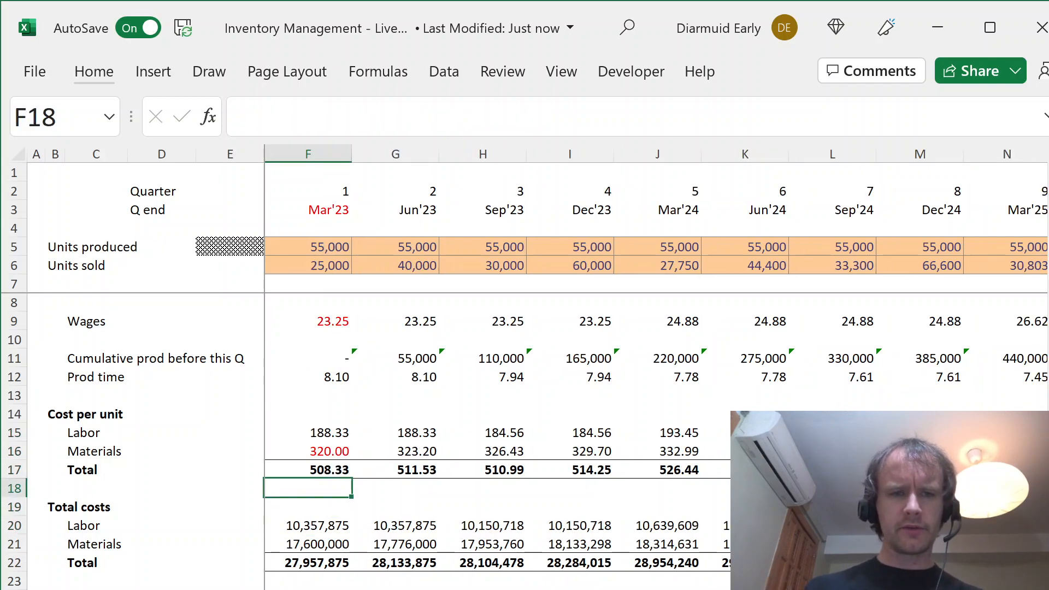
key("Down")
key("Down")
key("Down")
key("Down")
key("Down")
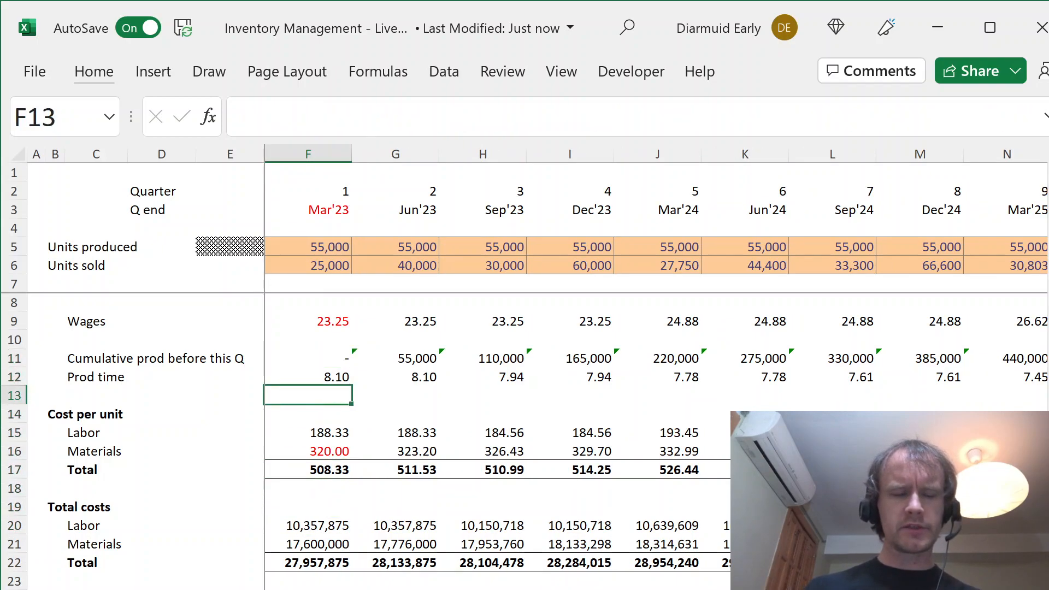
key("Up")
key("Up")
key("Up")
key("Up")
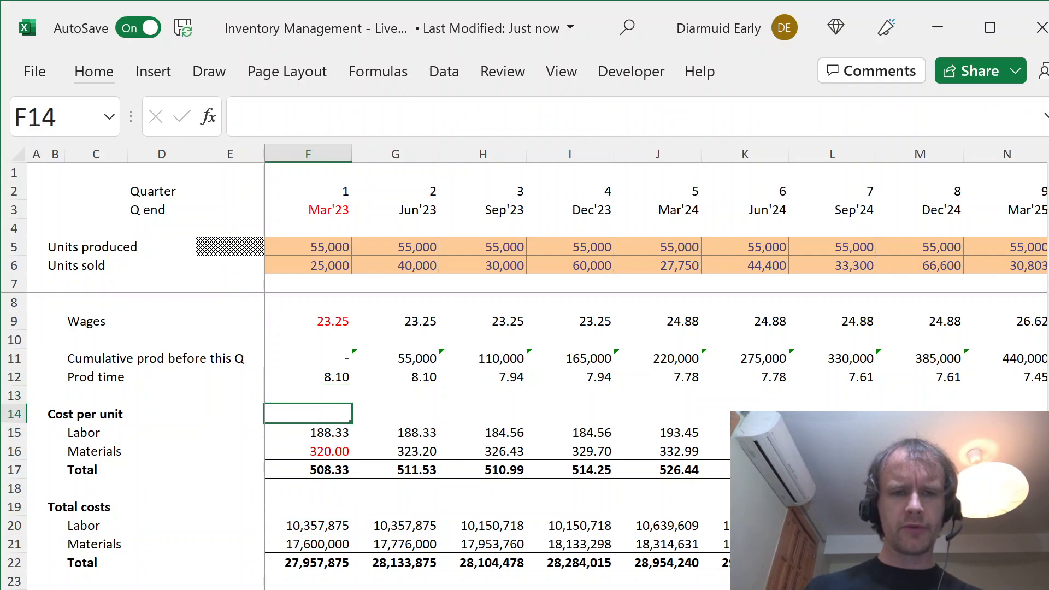
key("Down")
key("Down")
key("Down")
key("Down")
key("Down")
key("Down")
key("Down")
key("Down")
key("Down")
key("Up")
key("ctrl+shift+Right")
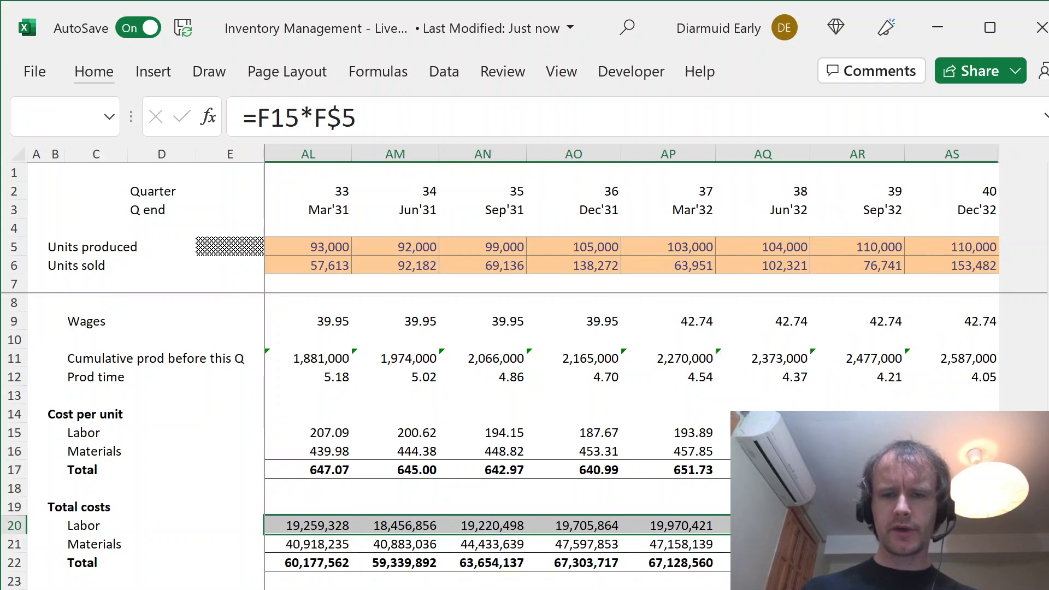
key("ctrl+Right")
key("ctrl+Left")
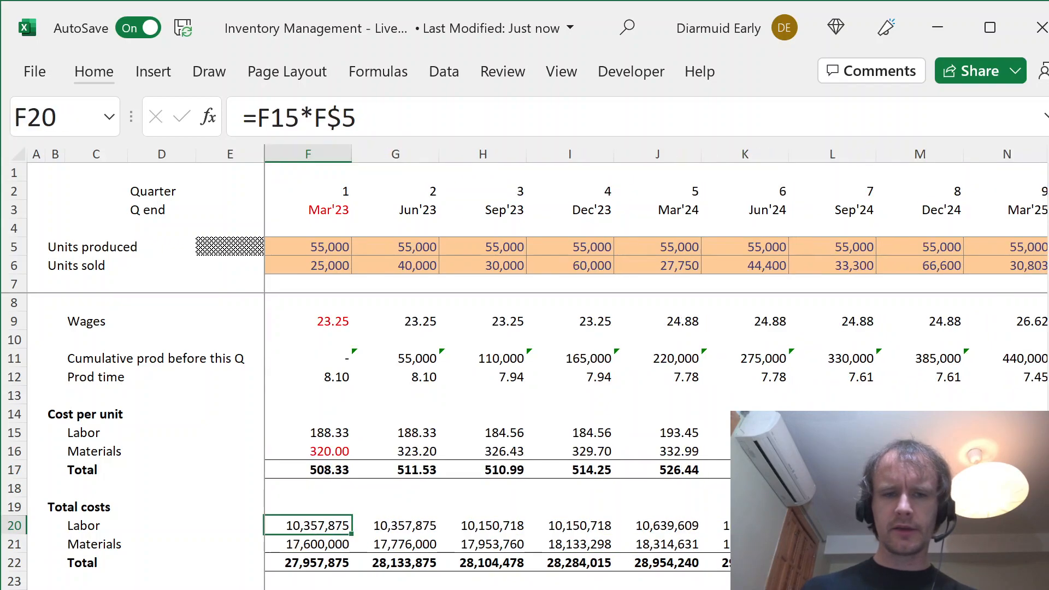
Step: Answer question 10 on the highest labor spend in D6 with the maximum of the Model sheet's total labor costs, F20:AS20
key("ctrl+Page_Down")
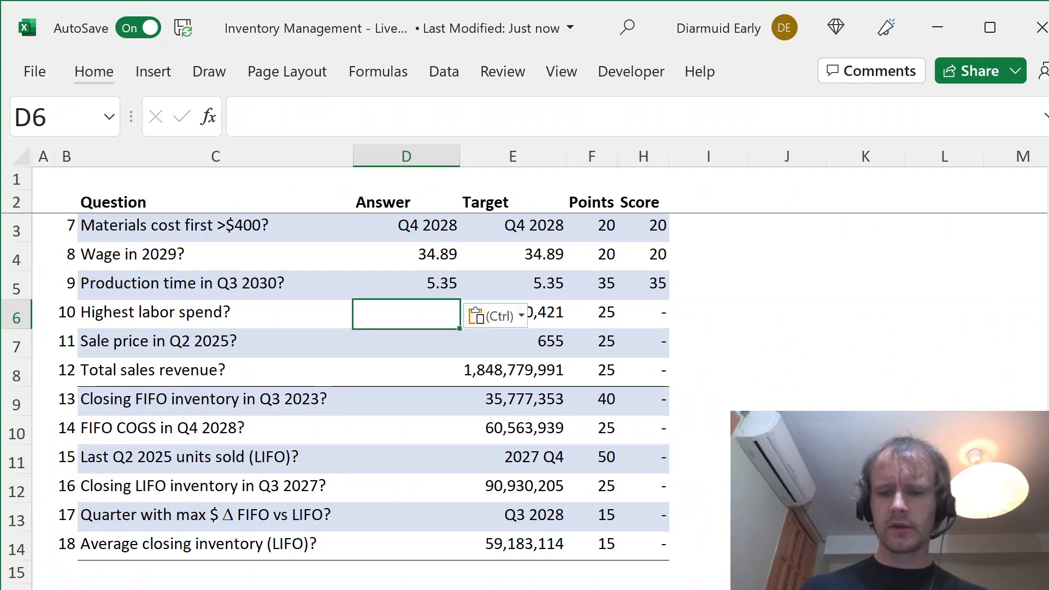
type("=max(")
key("ctrl+Page_Up")
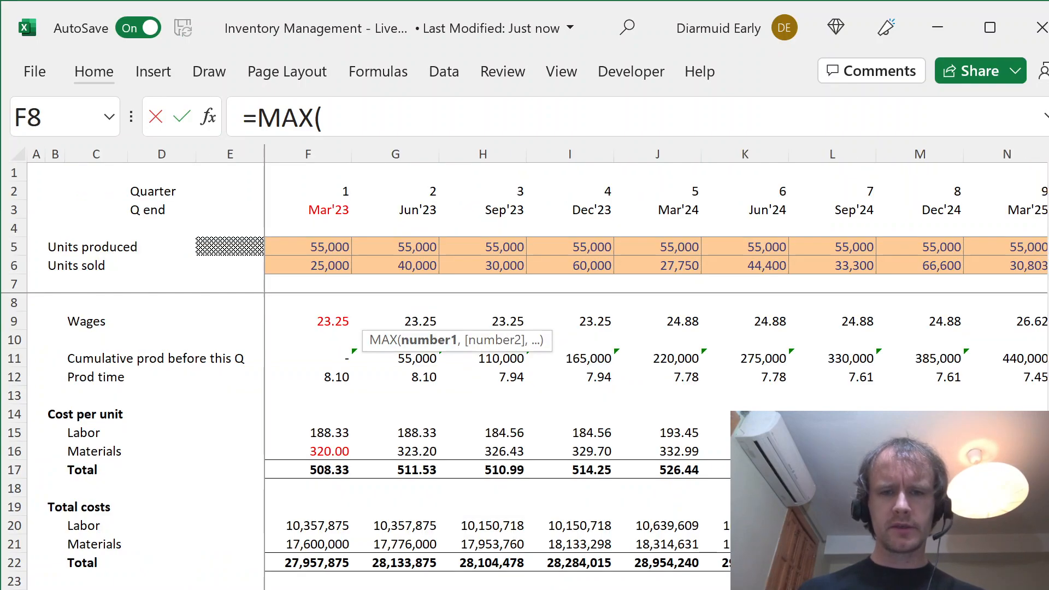
key("Up")
key("Up")
key("ctrl+Left")
key("ctrl+shift+Right")
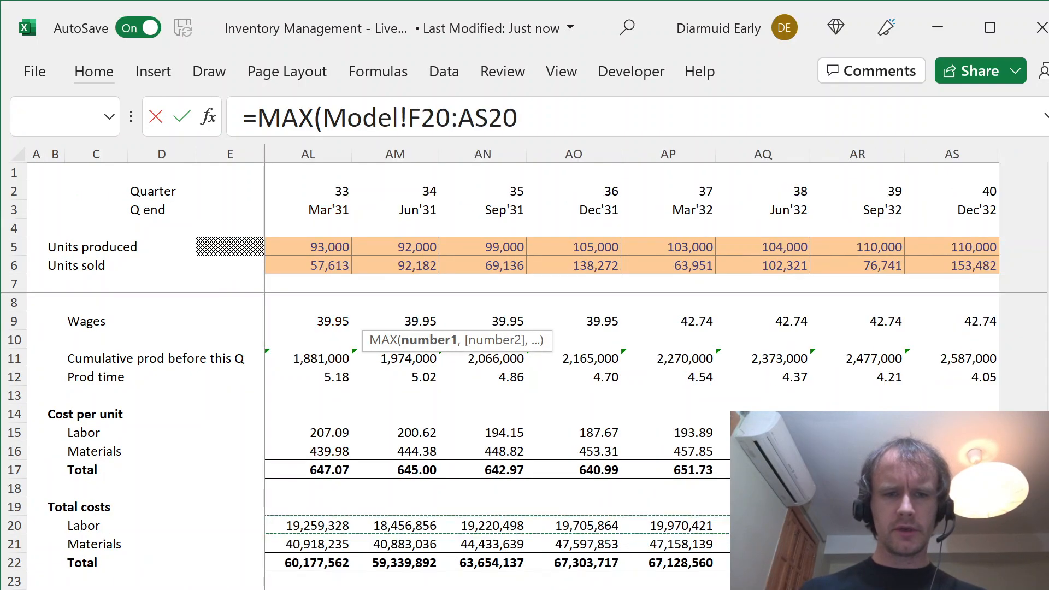
key("Return")
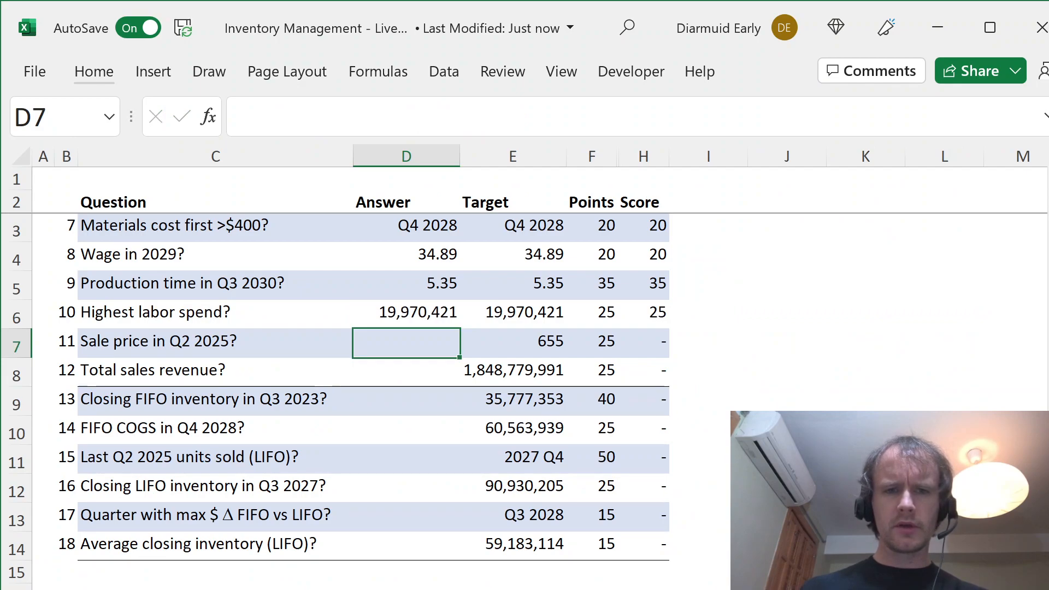
Step: Answer question 11 by copying the Jun'25 sales price from the Model sheet and pasting it as a value into D7
key("Down")
key("Up")
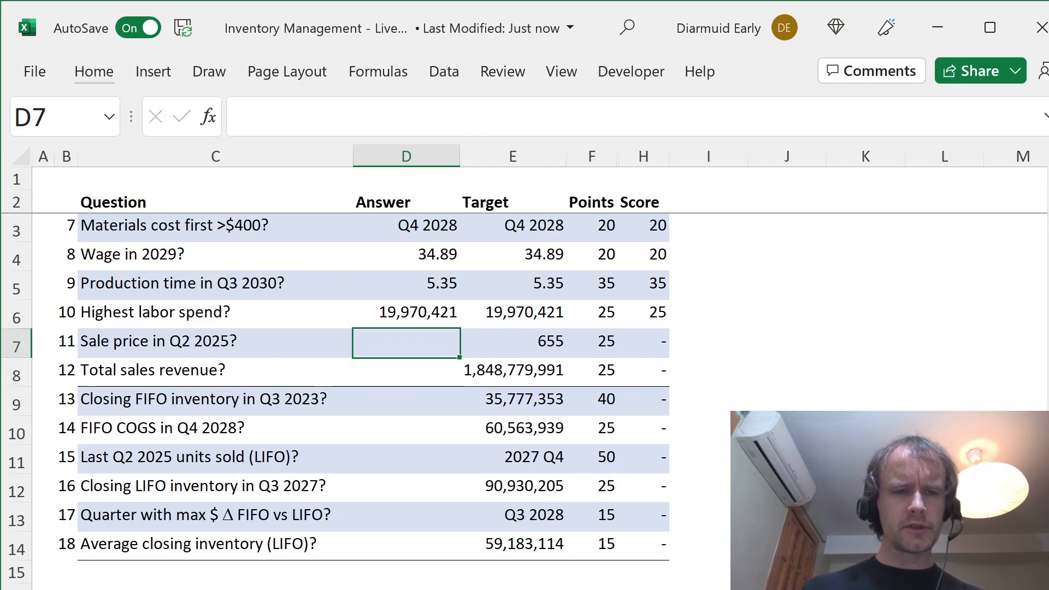
key("ctrl+Page_Down")
key("Left")
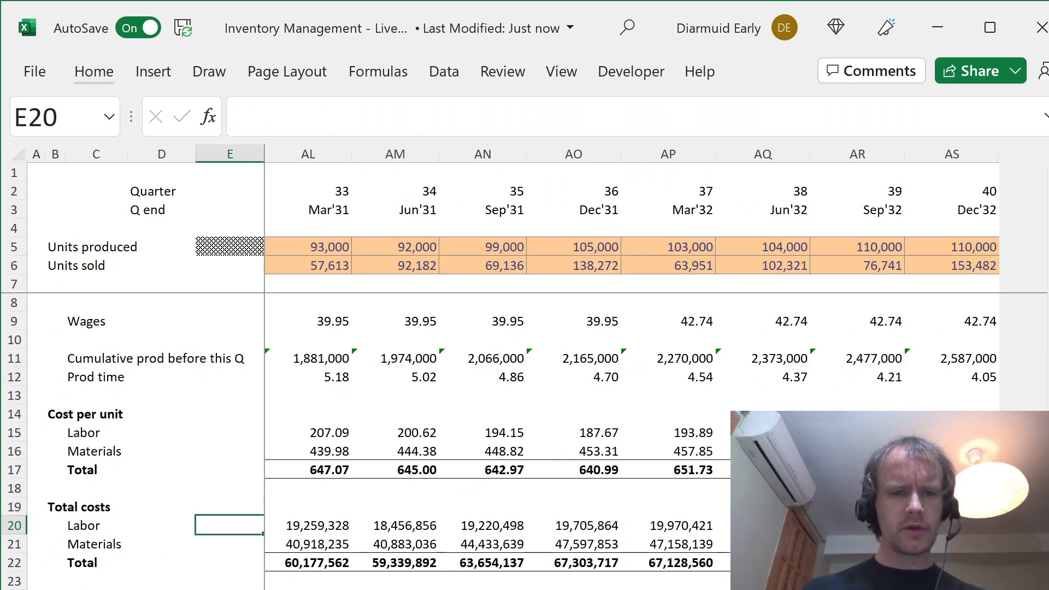
key("Right")
key("Right")
key("Right")
key("Right")
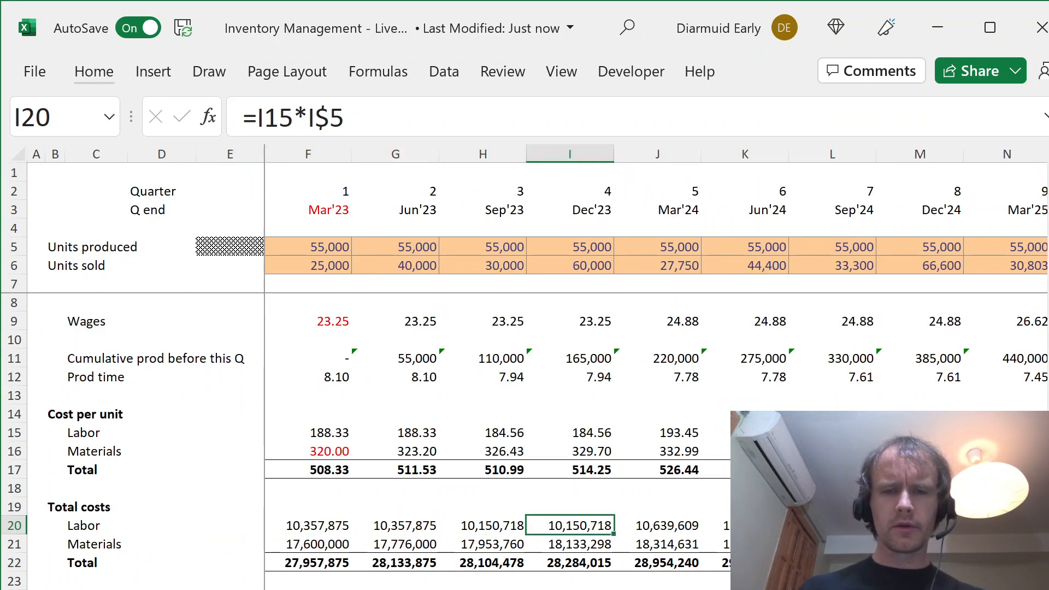
key("Right")
key("Right")
key("Right")
key("Right")
key("Right")
key("Right")
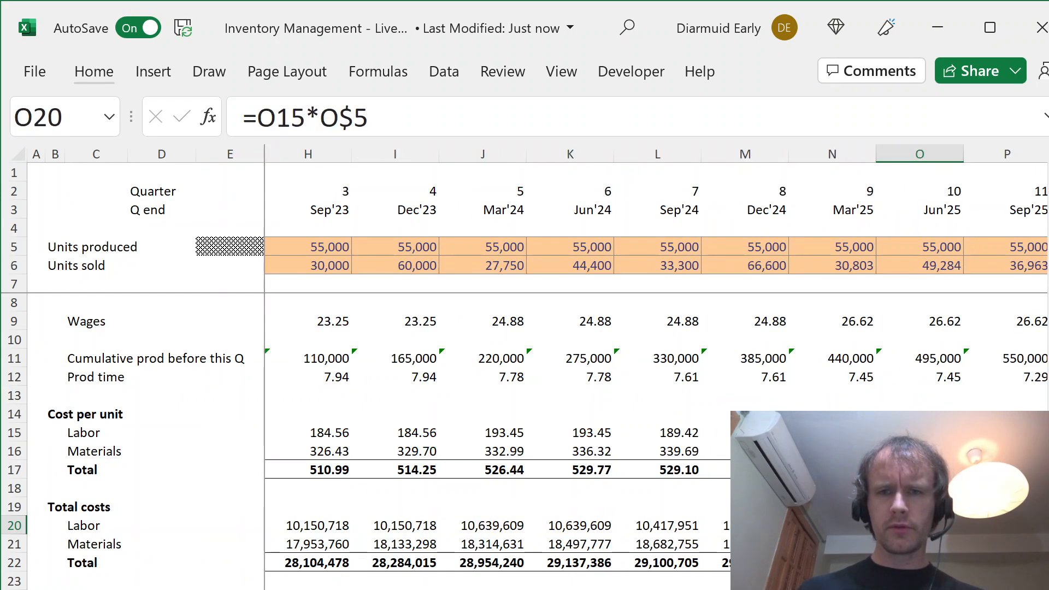
key("Down")
key("Down")
key("Down")
key("Down")
key("Down")
key("Down")
key("Down")
key("Up")
key("ctrl+c")
key("ctrl+Page_Up")
key("alt")
key("e")
key("s")
key("v")
key("Return")
key("Down")
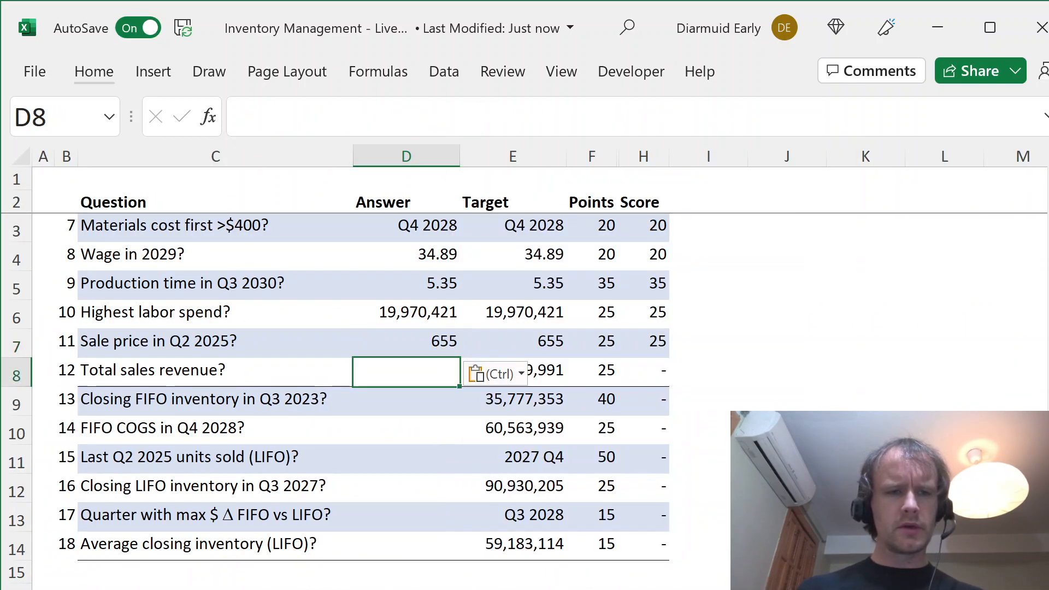
key("Escape")
Step: Answer question 12 on total sales revenue in D8 with the formula =SUM(Model!F28:AS28)
key("ctrl+Page_Down")
key("Down")
key("Down")
key("Down")
key("Down")
key("Down")
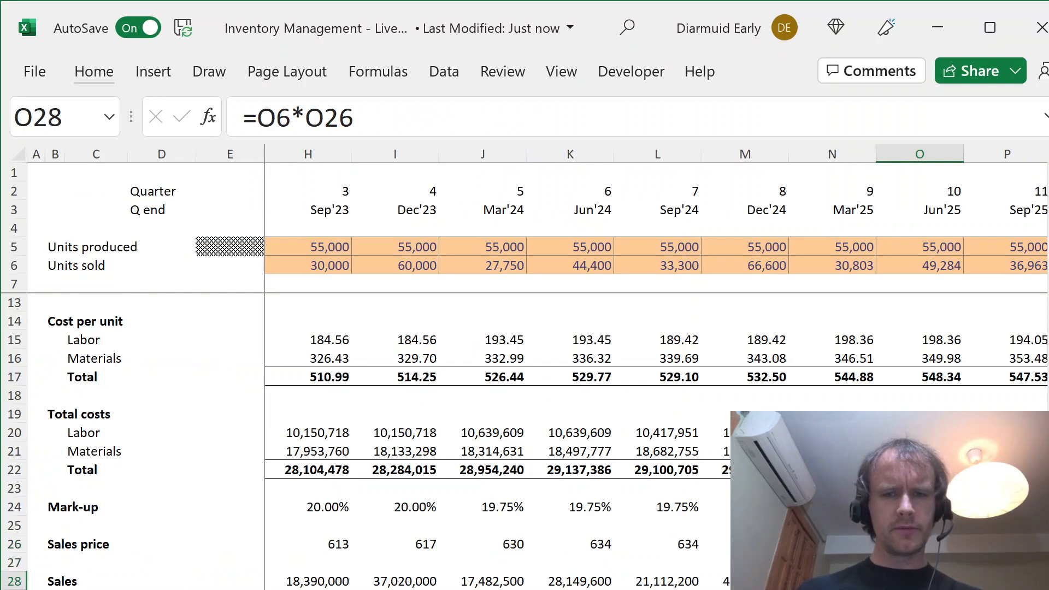
key("Up")
key("Up")
key("Up")
key("ctrl+Left")
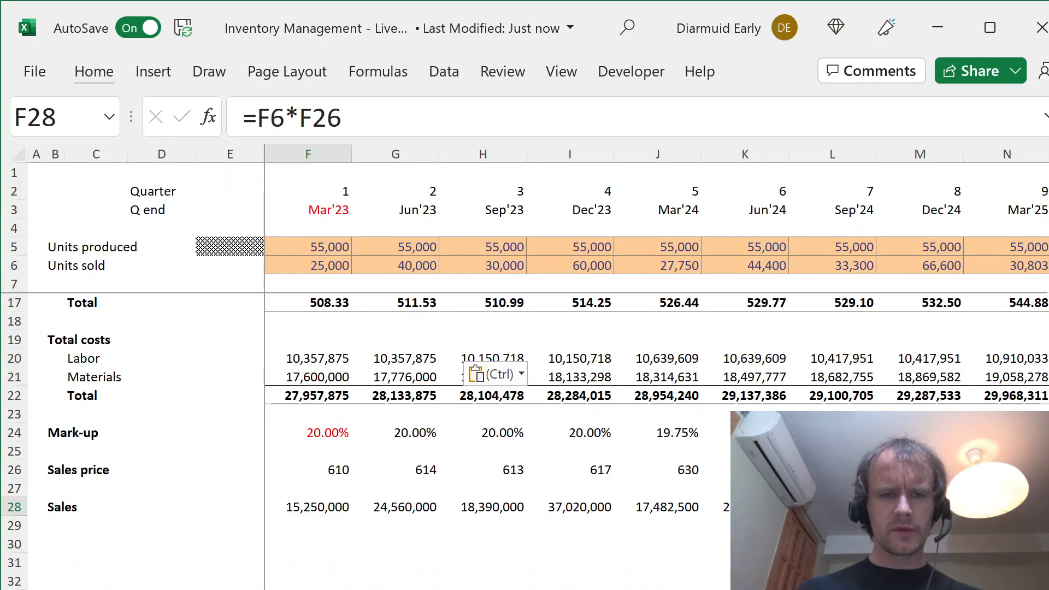
key("ctrl+Page_Up")
key("F2")
type("=SUM(")
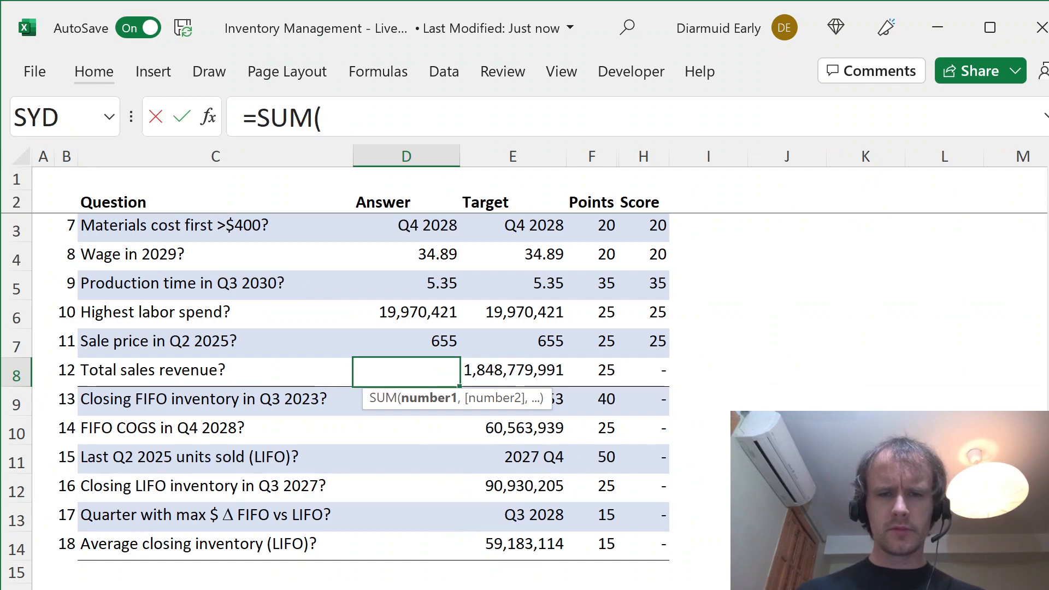
key("ctrl+Page_Down")
left_click(687, 515)
key("ctrl+Left")
key("ctrl+shift+Right")
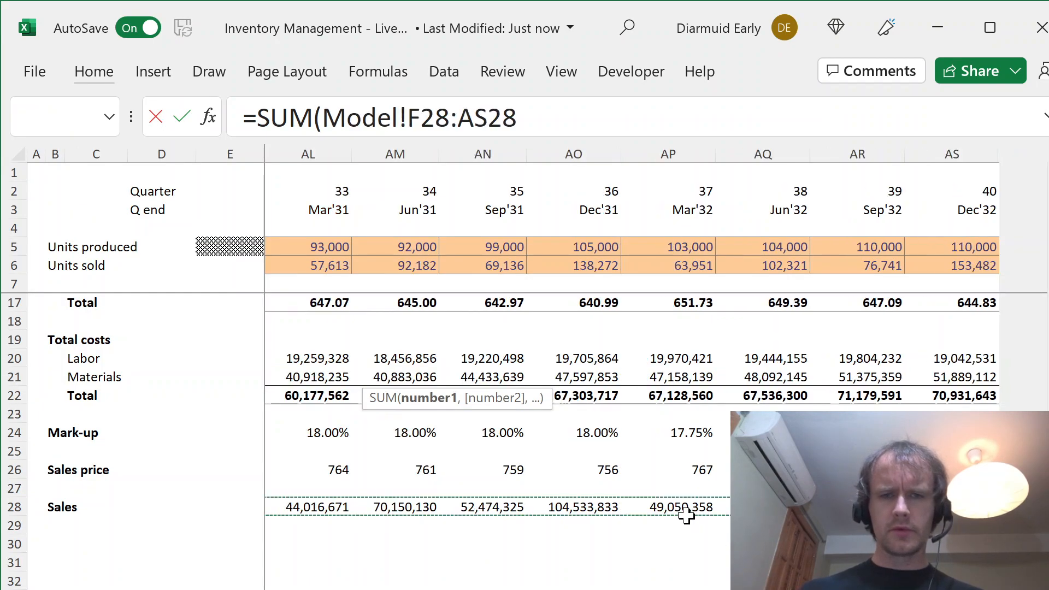
type(")")
key("ctrl+Page_Up")
key("Return")
key("Up")
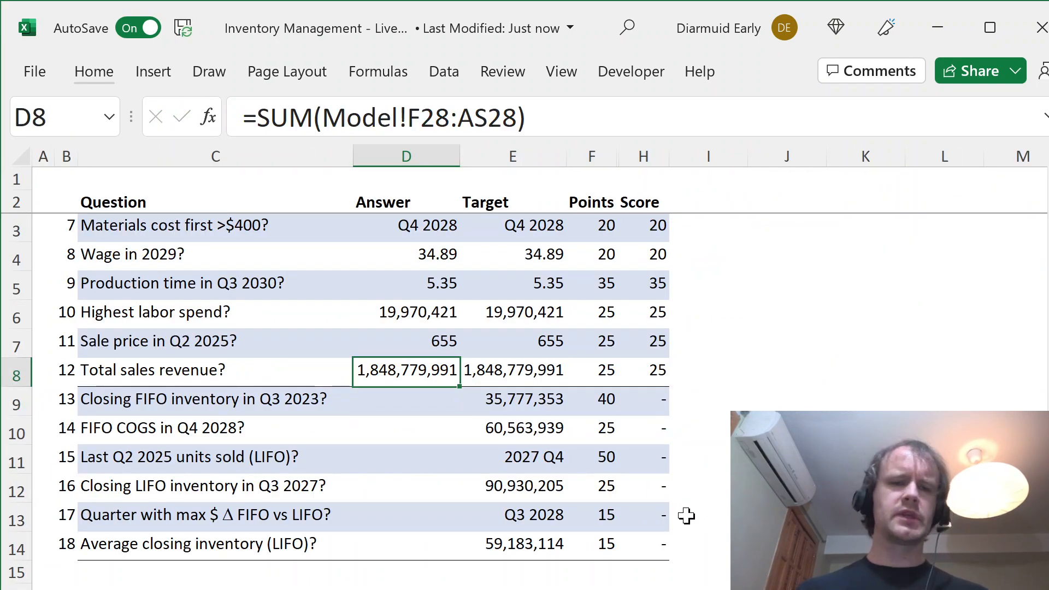
key("Down")
key("Left")
key("Left")
key("Up")
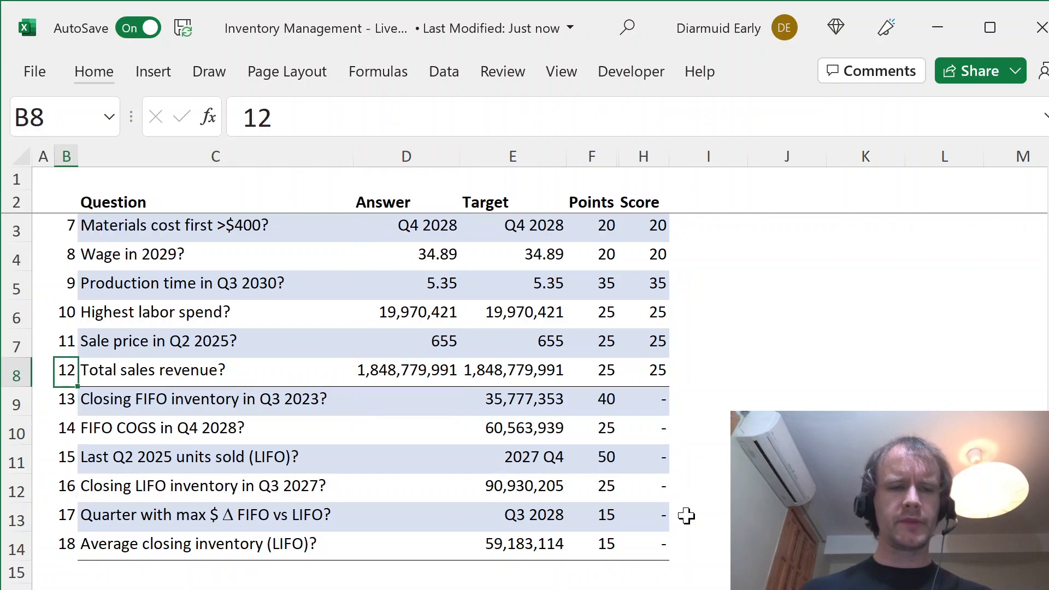
key("ctrl+Page_Down")
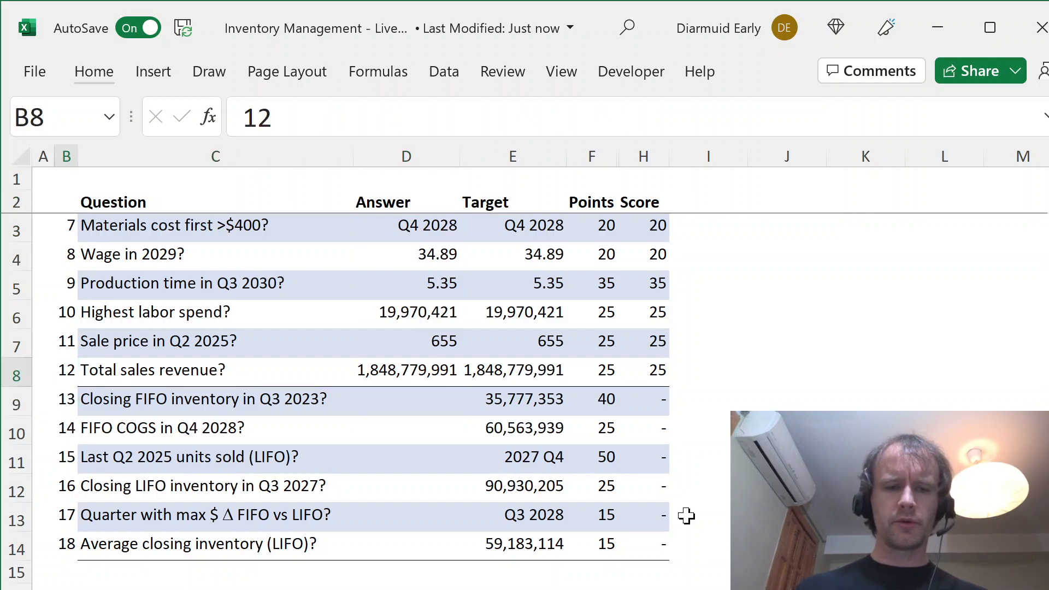
key("ctrl+Left")
key("Right")
key("Right")
key("Right")
key("Right")
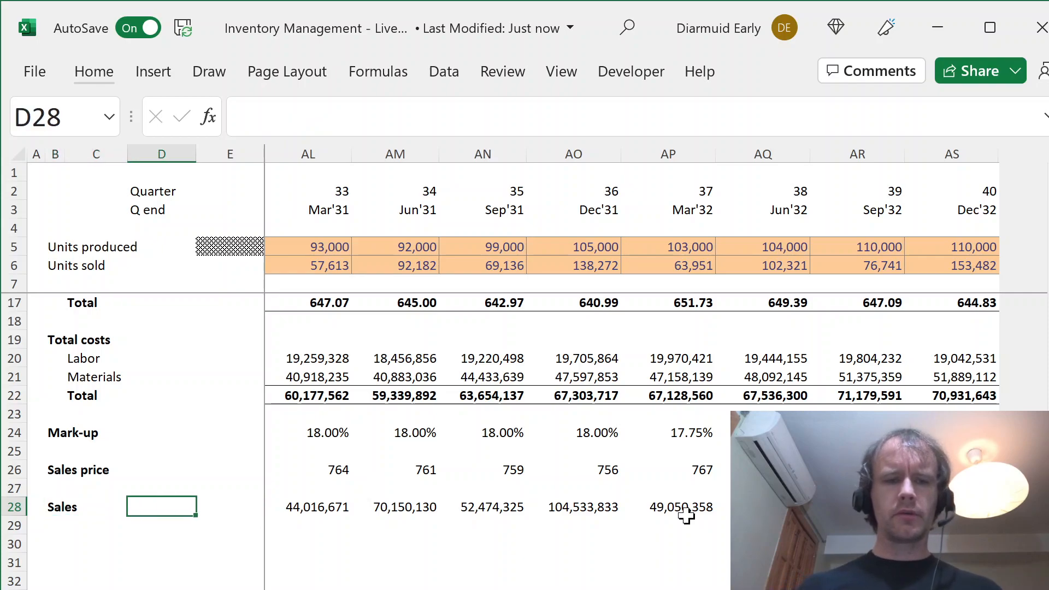
key("Left")
key("Left")
key("Left")
key("Left")
key("Down")
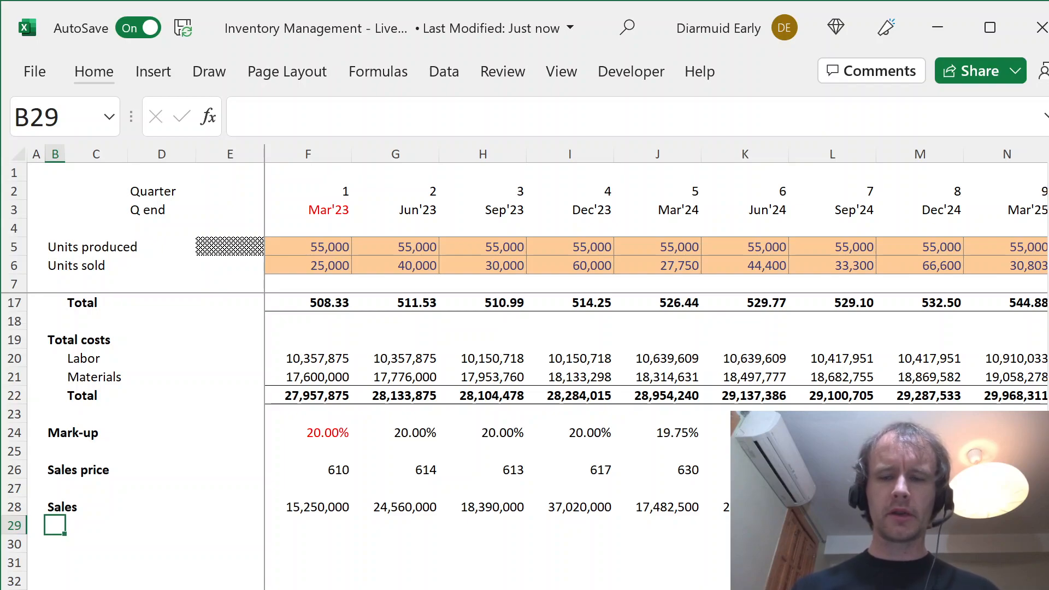
Step: On the LIFO/FIFO example sheet, replace every 100 in the Produce column with 10
key("ctrl+Page_Down")
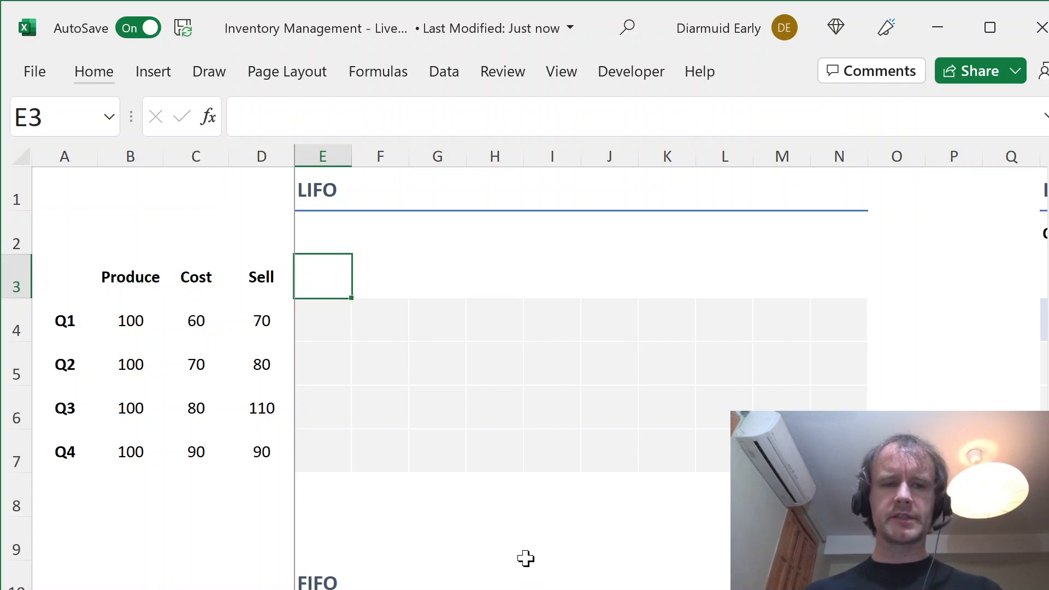
key("Left")
key("Left")
key("Left")
key("Down")
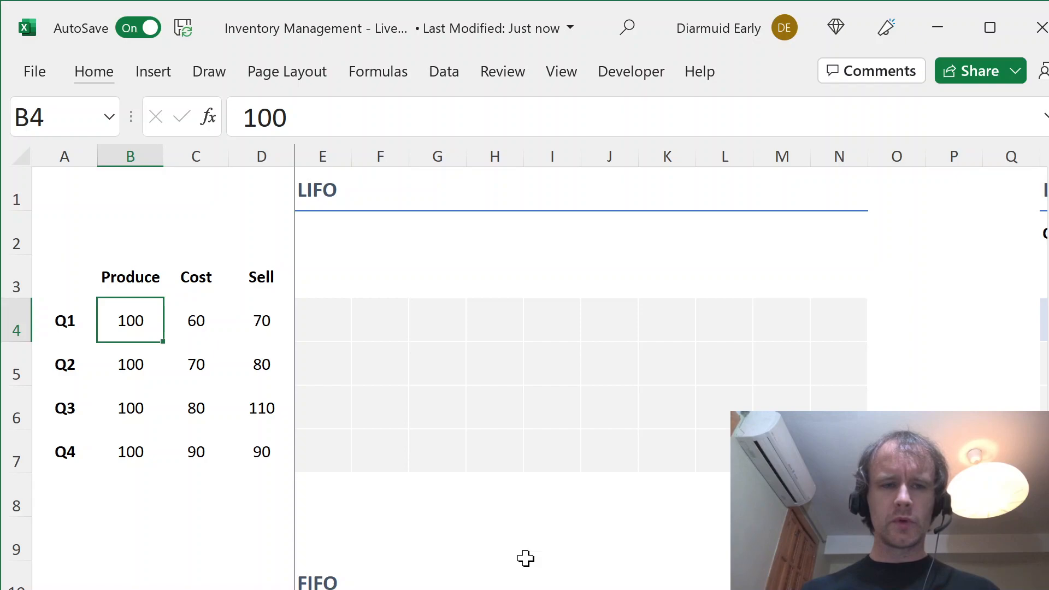
key("ctrl+space")
key("ctrl+f")
type("100")
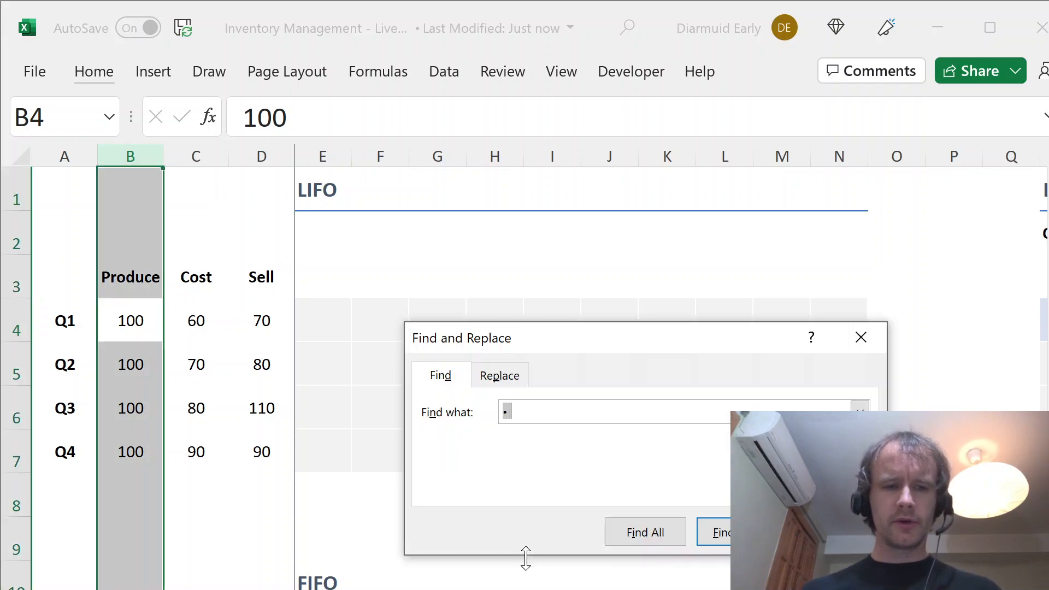
key("ctrl+h")
key("Tab")
type("10")
key("alt+a")
key("Return")
key("Escape")
Step: Strip the zeros from the Sell column by replacing every 0 with nothing, giving 7, 8, 11 and 9
key("Right")
key("Right")
key("ctrl+space")
key("ctrl+f")
type("0")
key("ctrl+h")
key("Tab")
key("BackSpace")
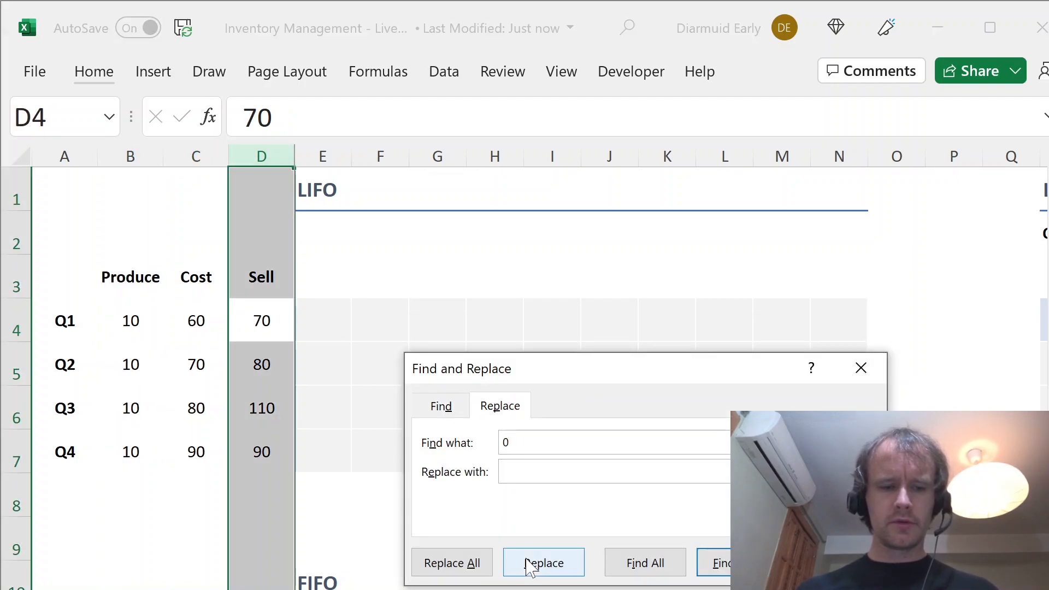
key("alt+a")
key("Return")
key("Escape")
Step: Review the Q1 to Q4 rows of the example table, going through the quarter labels, Produce and Cost columns
key("Left")
key("Left")
key("Right")
key("Left")
key("Left")
key("ctrl+shift+Down")
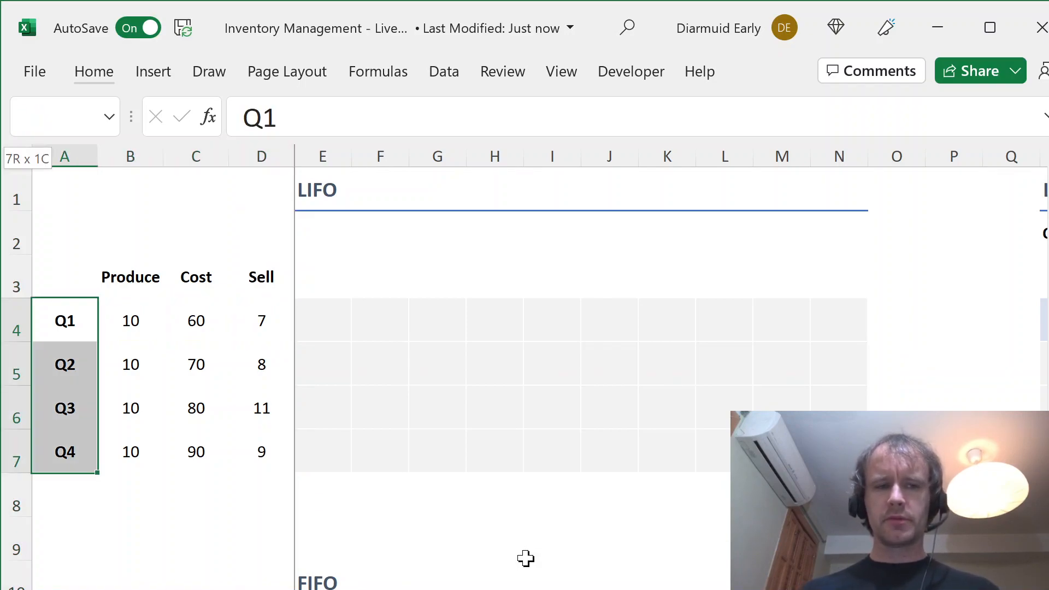
key("Right")
key("ctrl+shift+Down")
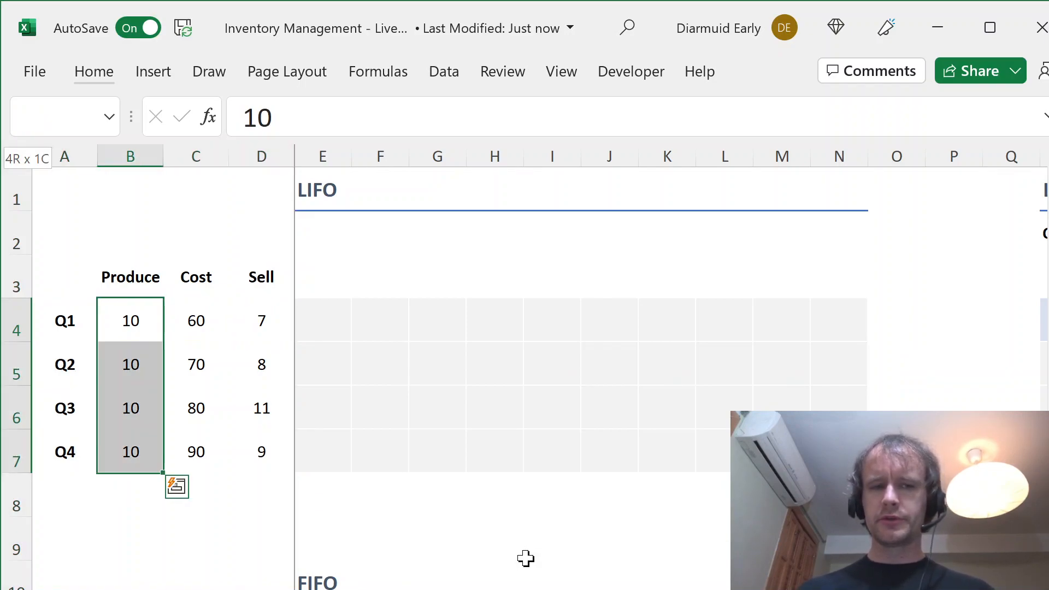
key("Right")
key("ctrl+shift+Down")
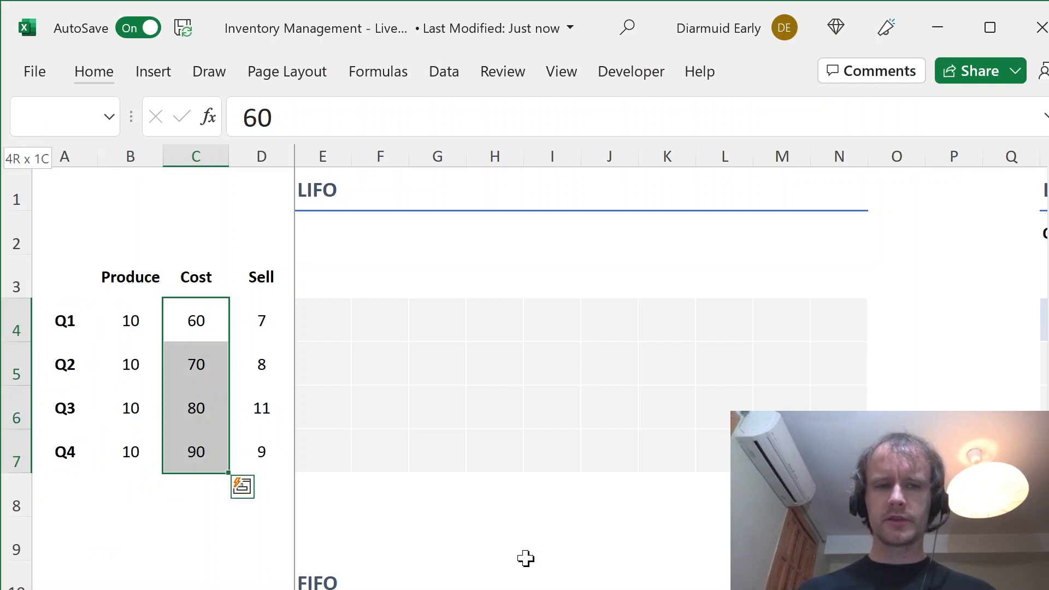
Step: Try to replace every ~*10 with nothing on the LIFO/FIFO example sheet
key("Right")
key("ctrl+f")
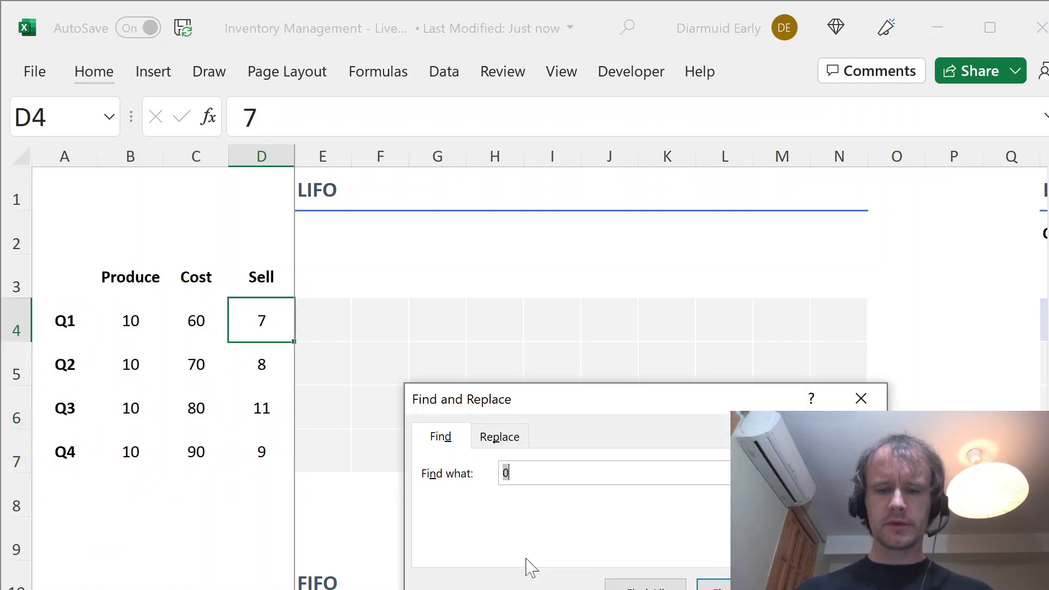
type("*10")
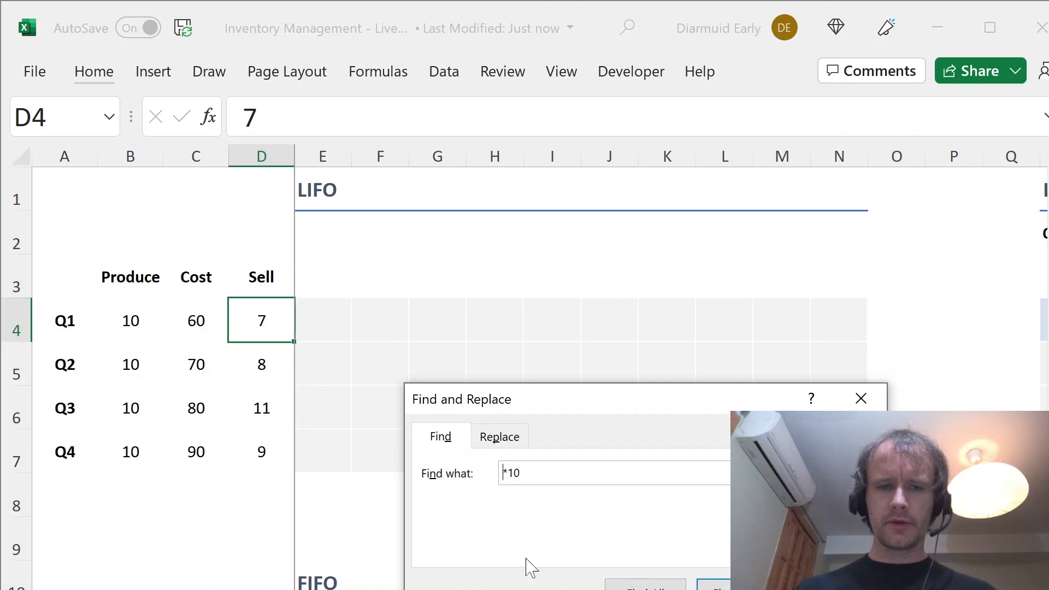
type("~")
key("ctrl+h")
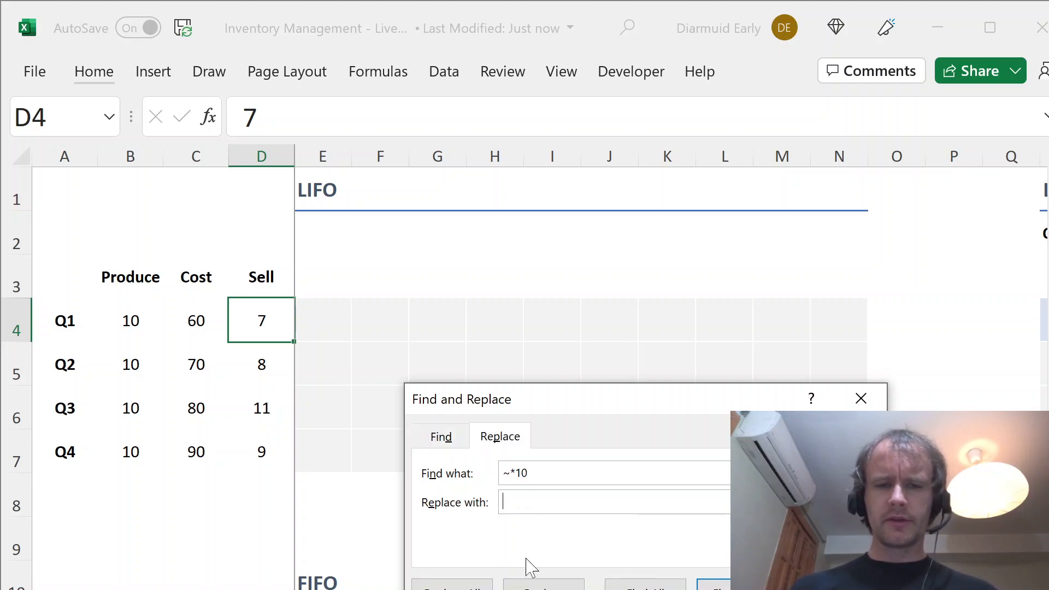
key("alt+a")
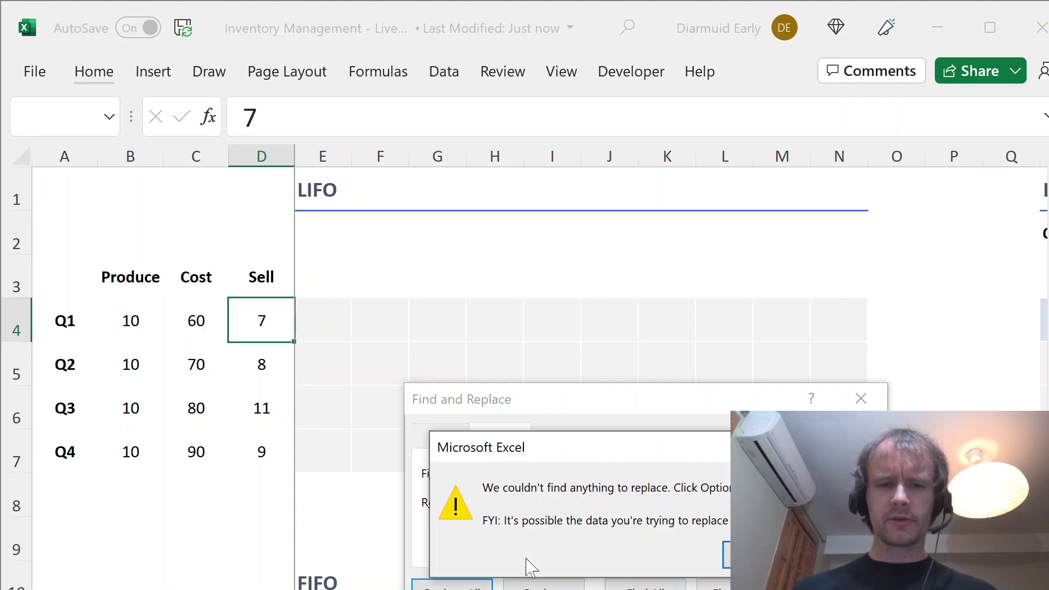
key("Return")
key("Escape")
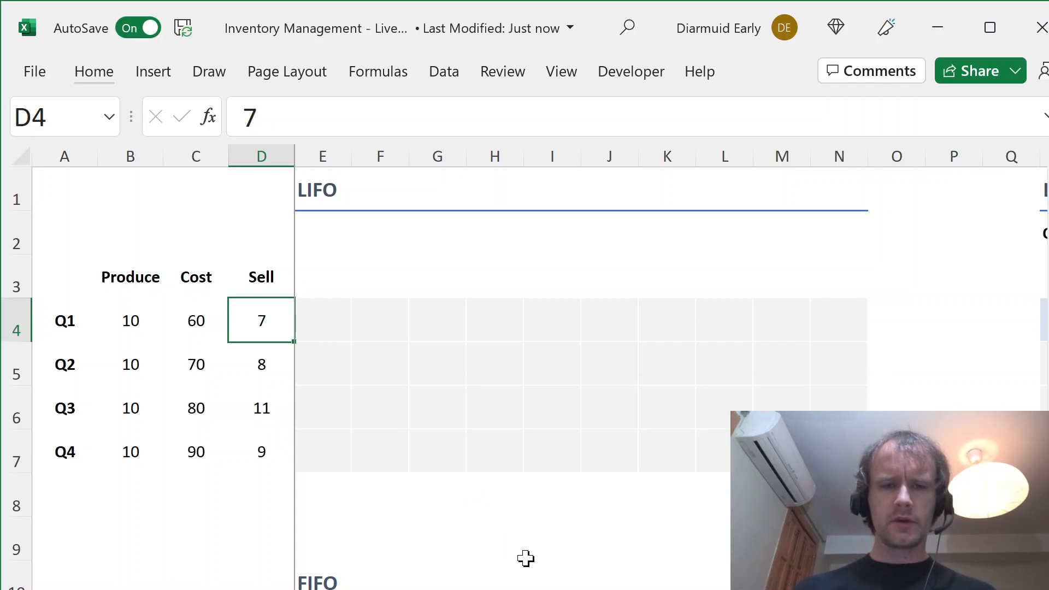
Step: Examine the formula behind the Inventory figure of the LIFO Q1 closing block in AJ2
key("ctrl+Right")
key("ctrl+Right")
key("ctrl+Right")
key("Up")
key("Right")
key("Right")
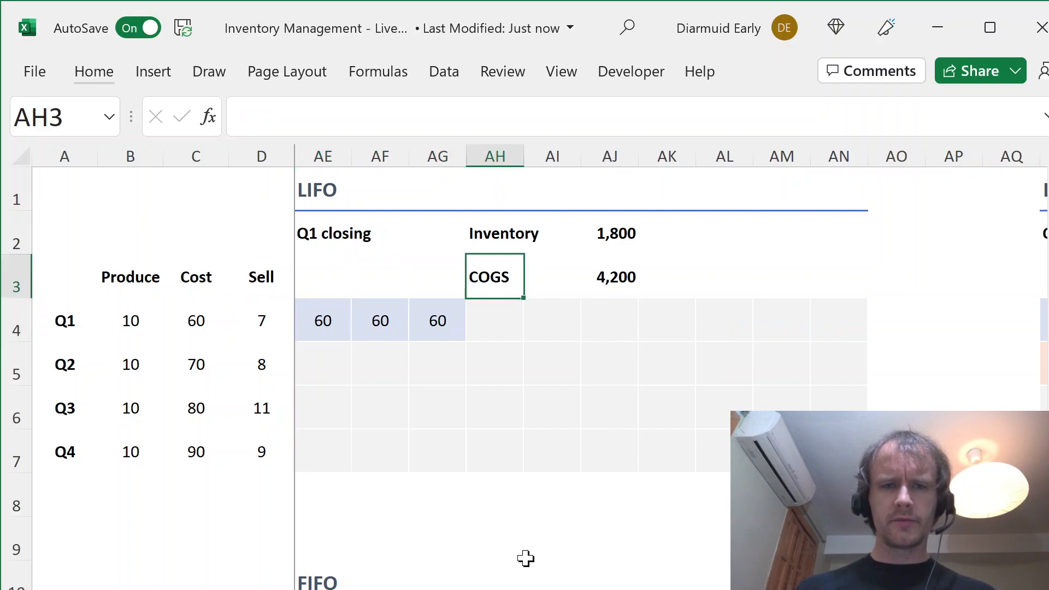
key("Up")
key("Right")
key("Right")
key("Right")
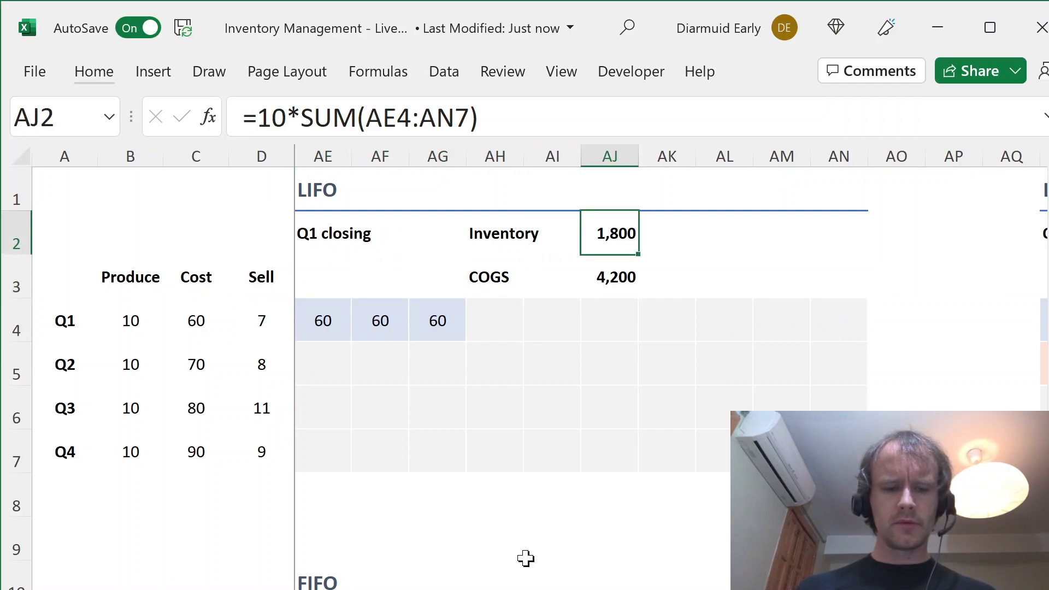
Step: Remove the 10* multiplier from the sheet's Inventory and COGS formulas by replacing every 10~* with nothing
key("Left")
key("Left")
key("ctrl+Home")
key("ctrl+f")
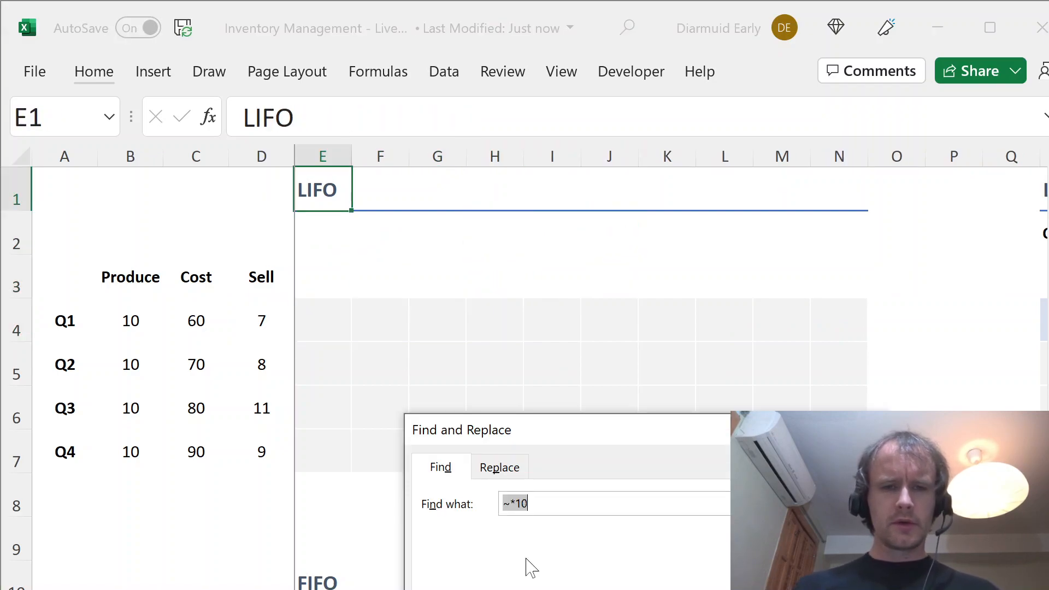
key("Left")
key("Left")
key("shift+Home")
key("Delete")
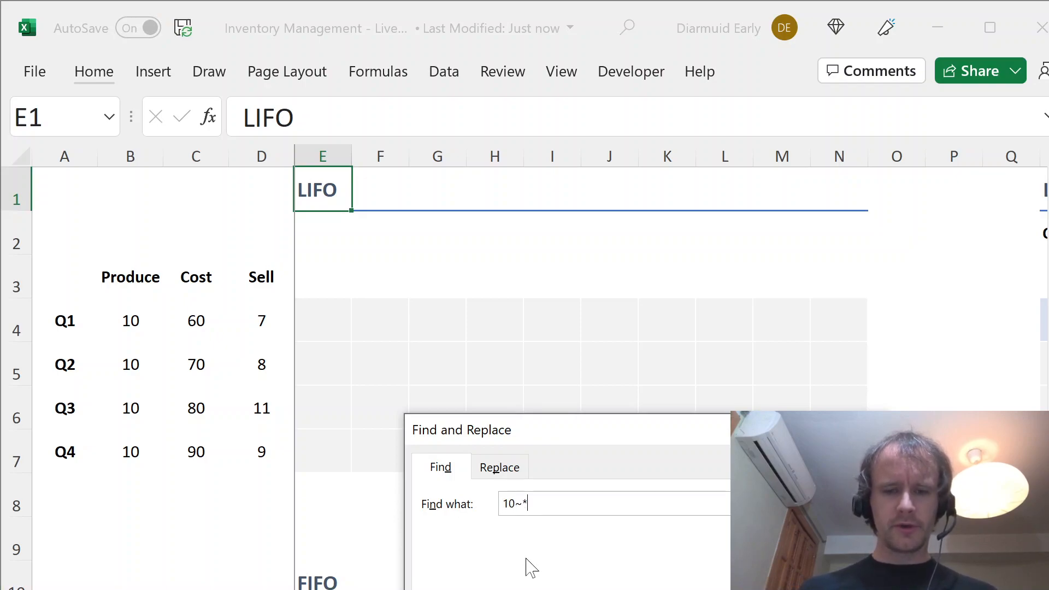
key("alt+p")
key("alt+a")
key("Escape")
key("Escape")
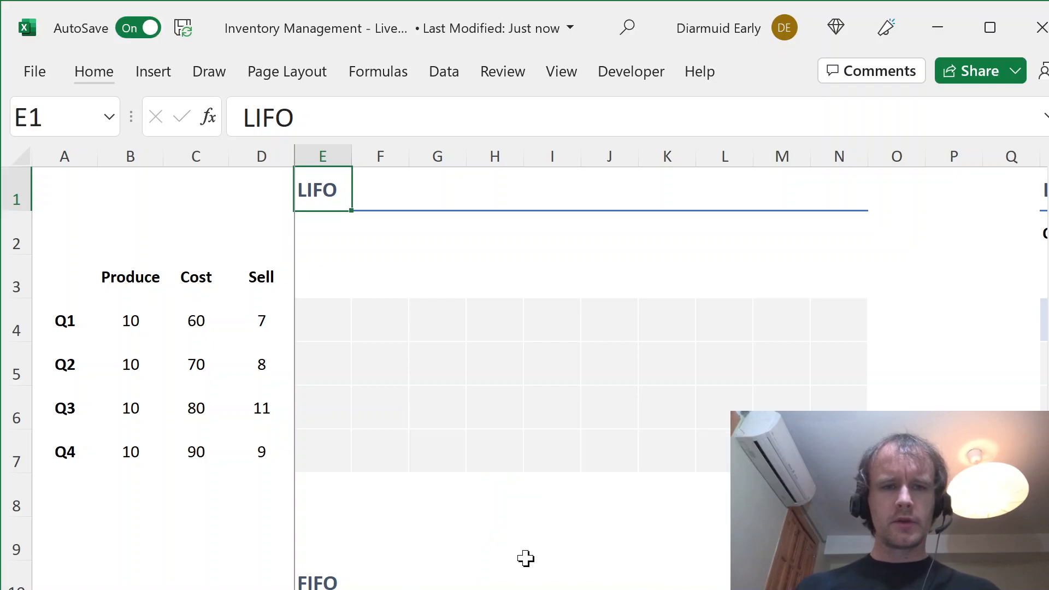
Step: Go through the quarterly Produce quantities and unit costs of the example table
key("Left")
key("Down")
key("Left")
key("Down")
key("Down")
key("Left")
key("Right")
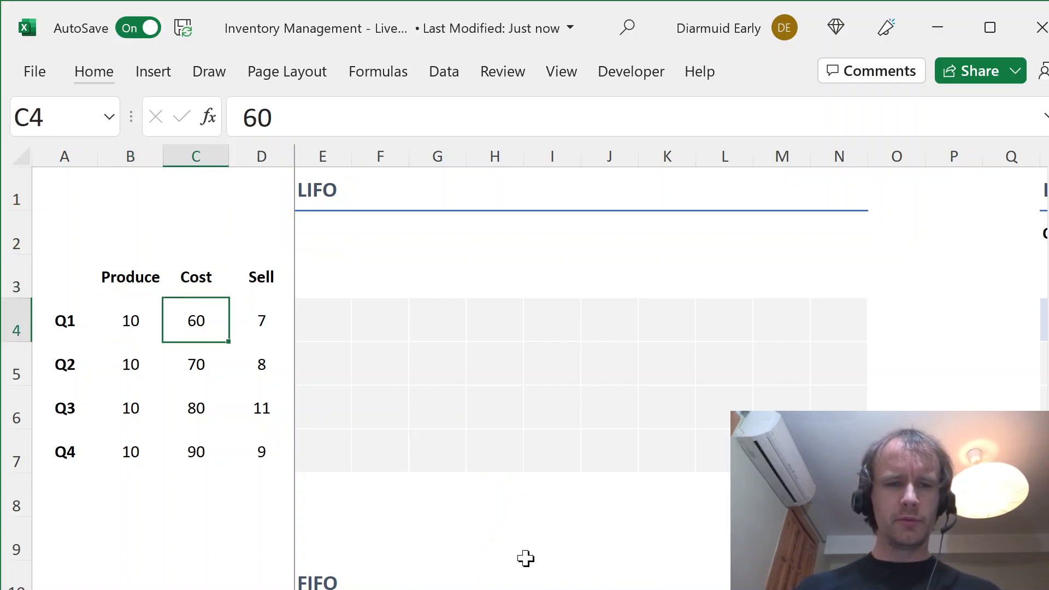
key("Left")
key("ctrl+shift+Down")
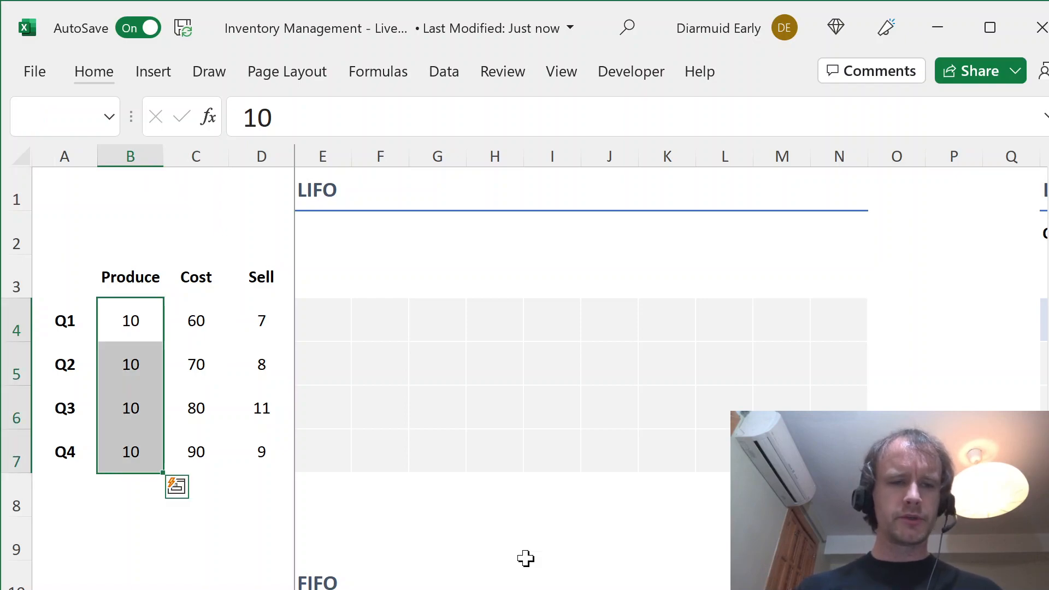
key("Right")
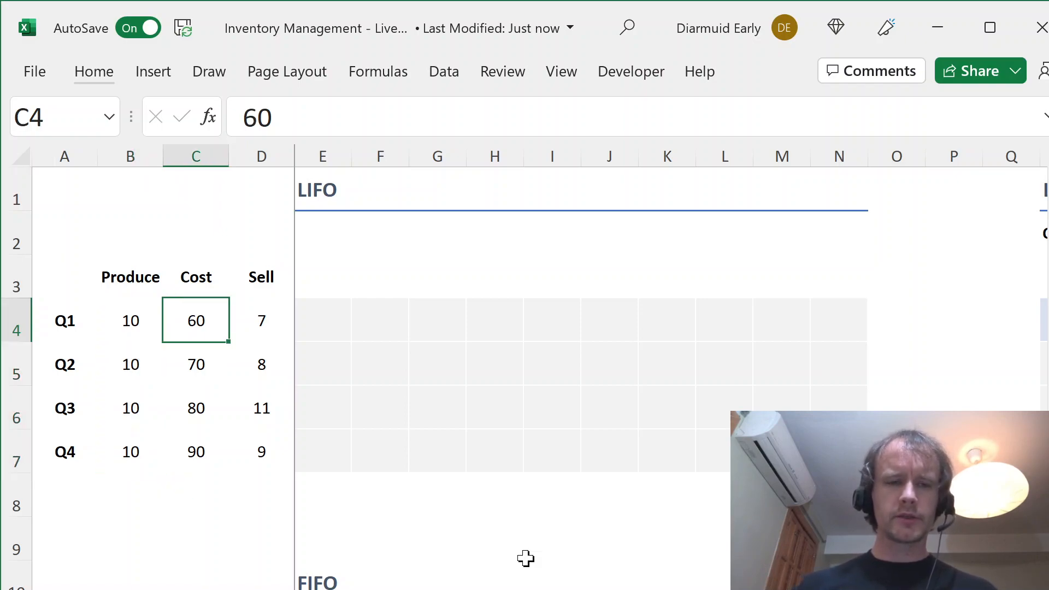
key("Down")
key("Down")
key("Down")
key("Up")
key("Up")
Step: Go through the quarterly Sell quantities in D4:D7
key("Right")
key("Up")
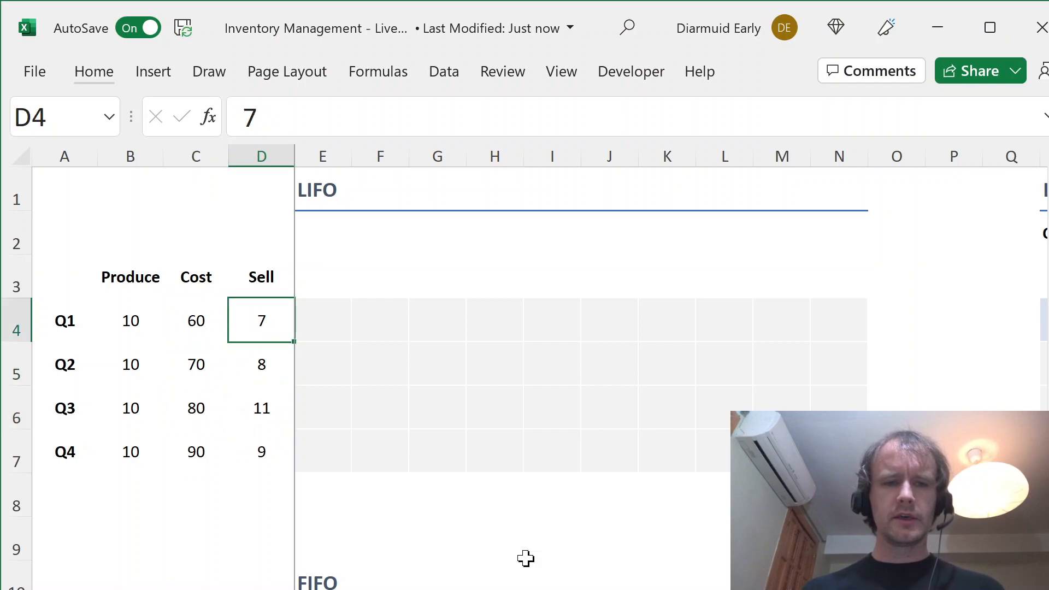
key("Down")
key("Down")
key("Down")
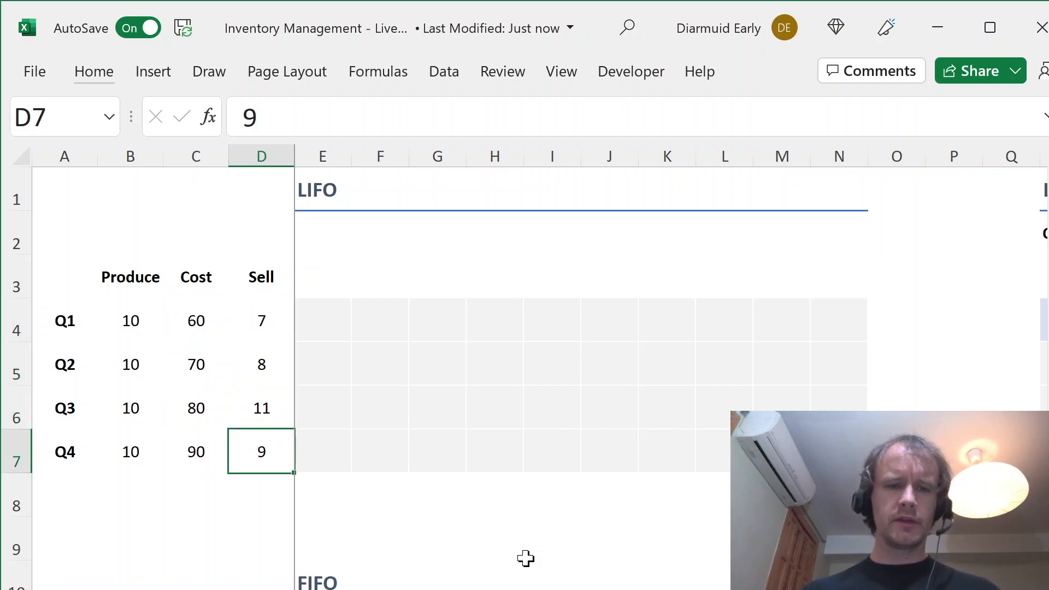
Step: Examine the empty LIFO grid E4:N7 and its Q1 row
key("Up")
key("Right")
key("ctrl+Up")
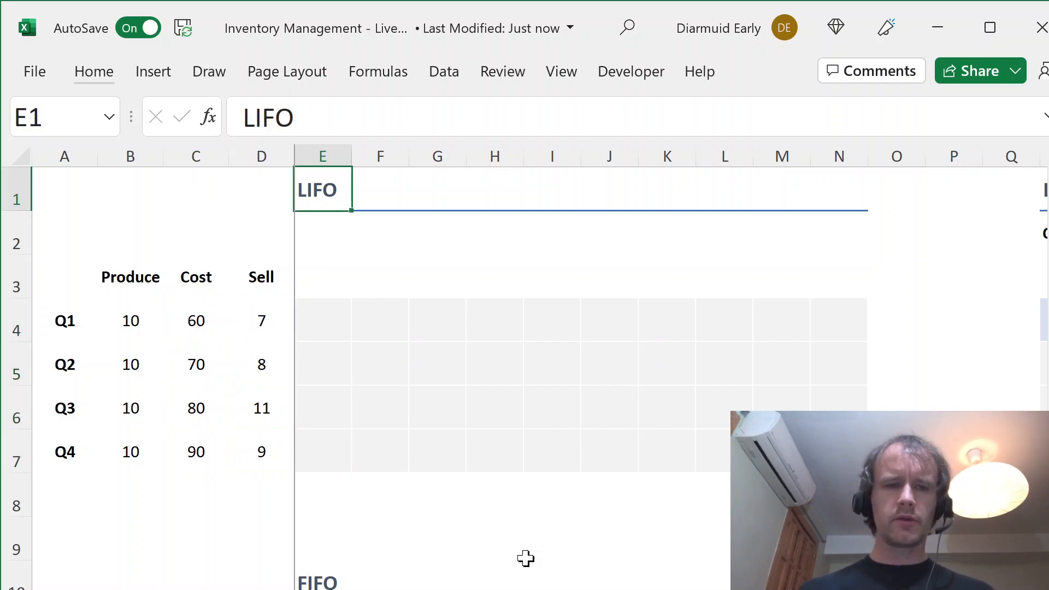
left_click_drag(330, 323, 841, 453)
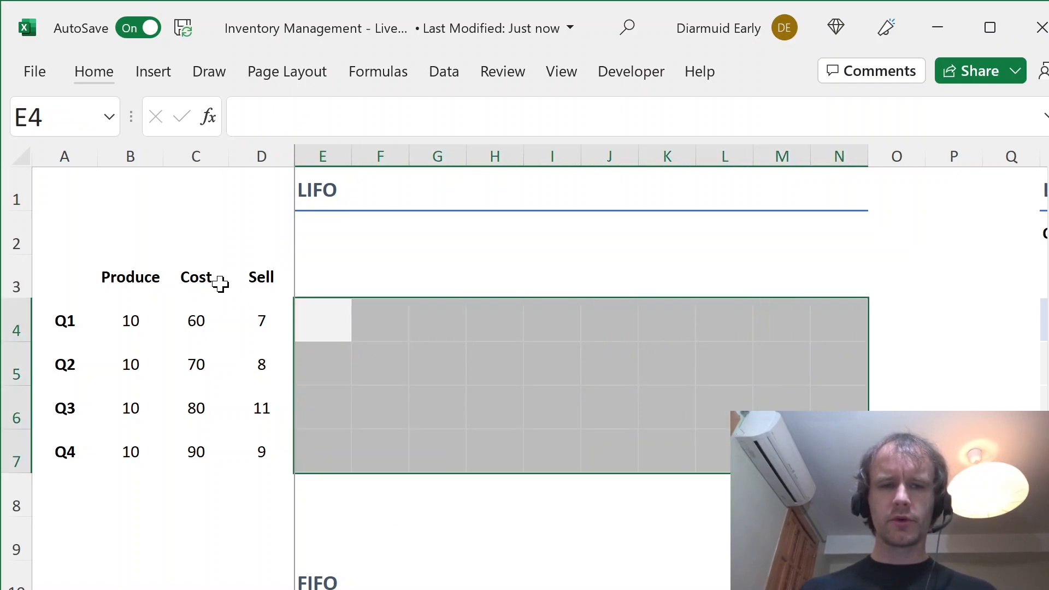
left_click_drag(325, 321, 821, 327)
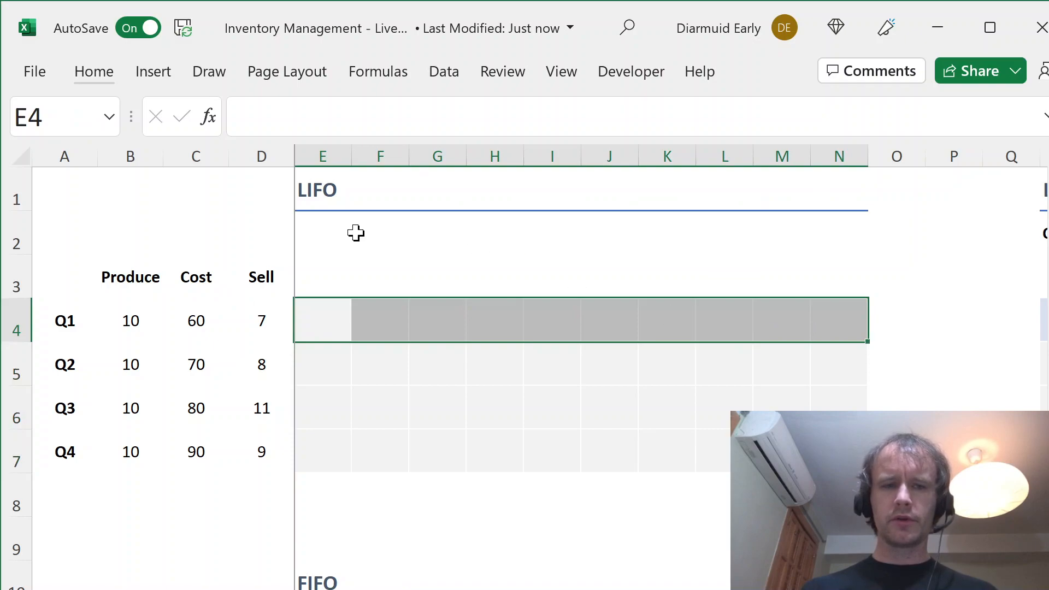
Step: Compare the LIFO Q1 production and Q1 closing blocks, highlighting the remaining units AE4:AG4 and the sold units from U4 to AA4
key("shift+BackSpace")
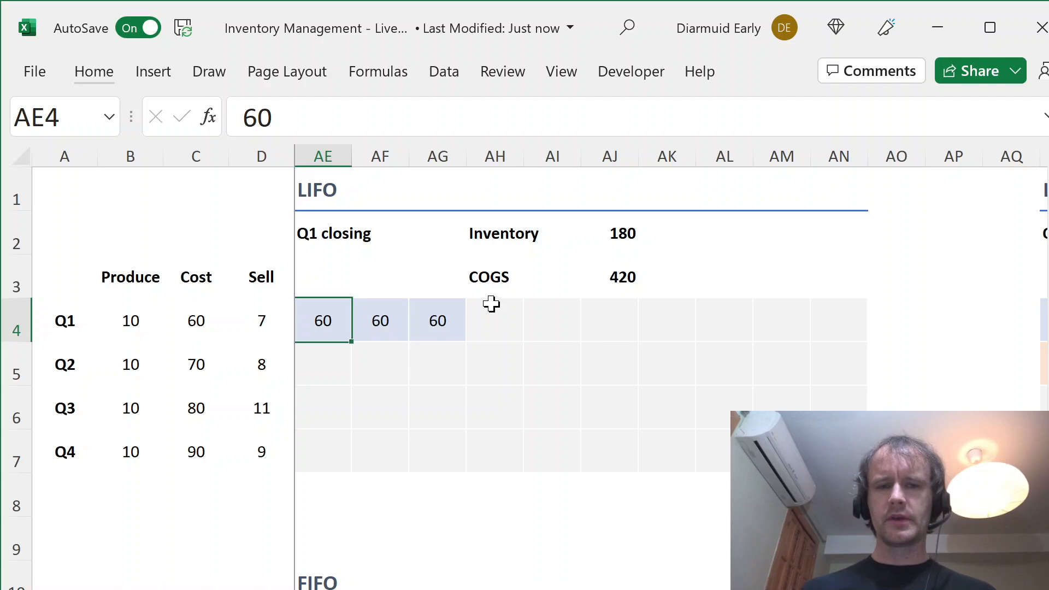
left_click(435, 328, "shift")
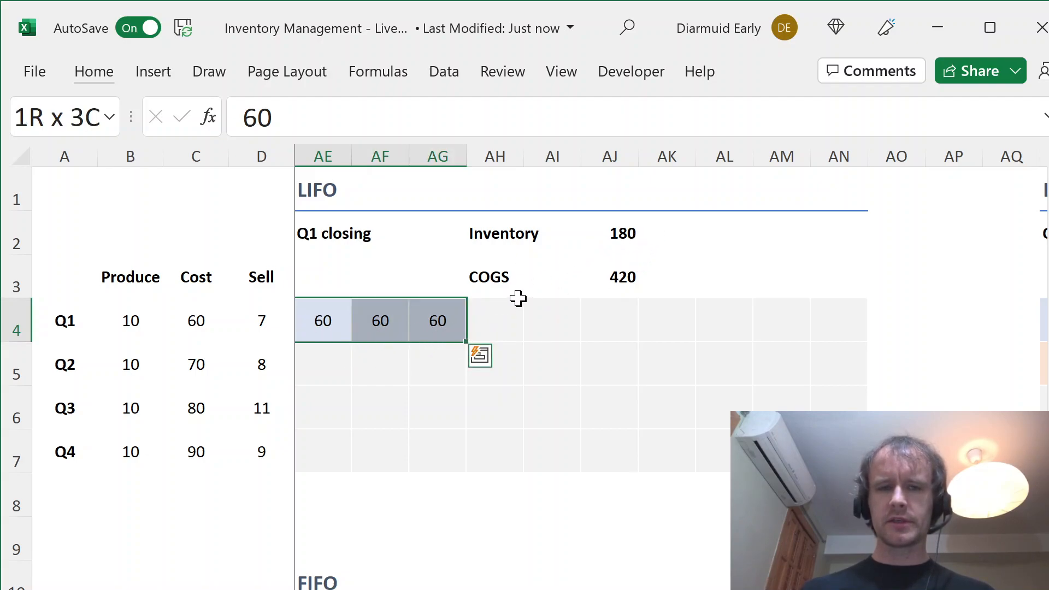
key("ctrl+Left")
key("ctrl+Left")
key("ctrl+Left")
key("ctrl+Right")
key("ctrl+Right")
key("ctrl+Right")
key("ctrl+Right")
key("ctrl+Right")
key("ctrl+Left")
key("ctrl+Left")
key("ctrl+Left")
left_click(503, 317)
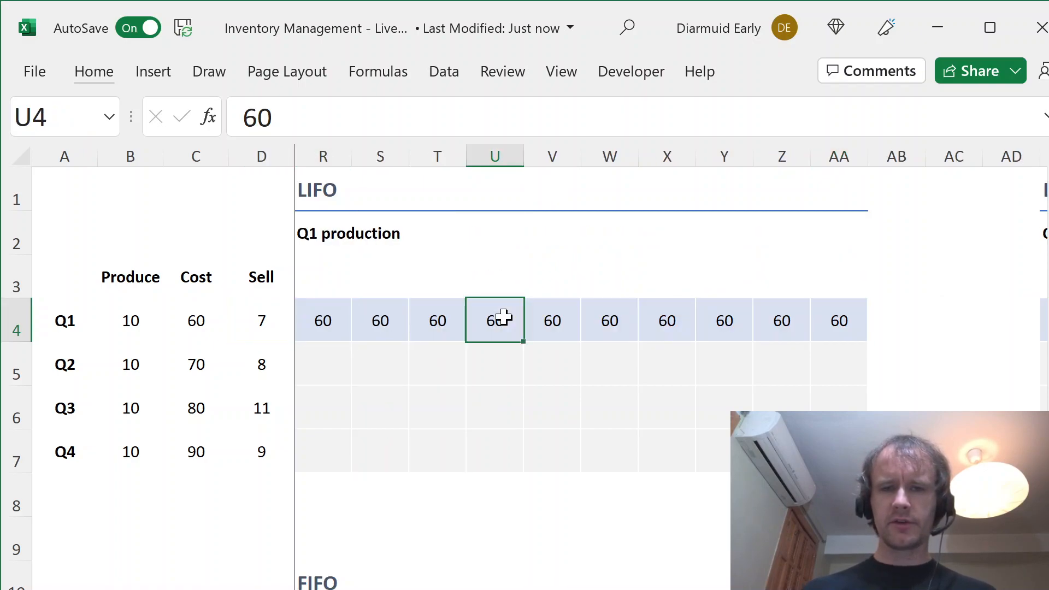
key("ctrl+shift+Right")
key("alt+Page_Down")
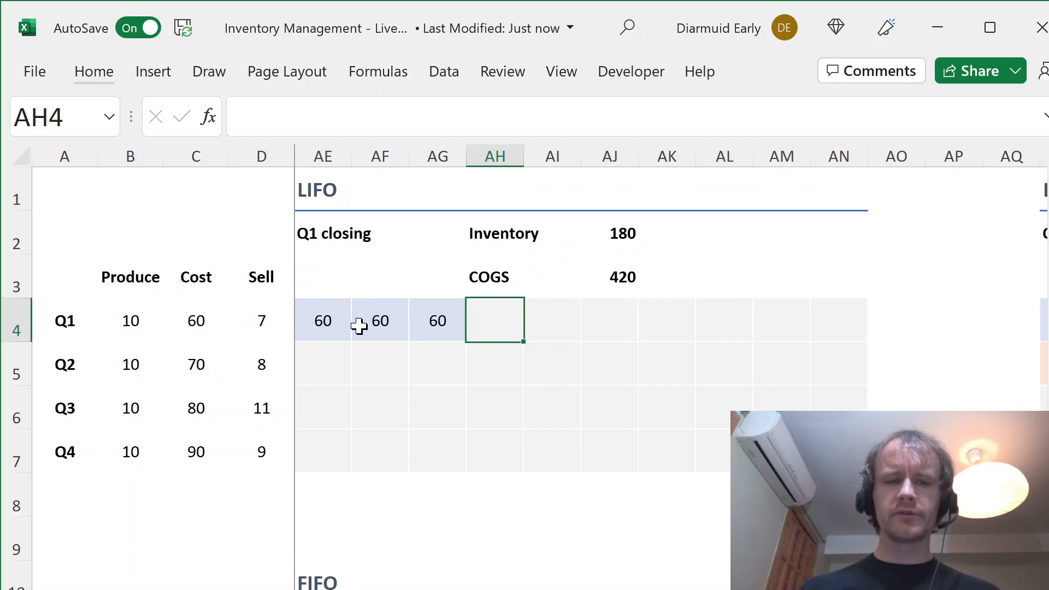
key("alt+Page_Down")
key("ctrl+Page_Up")
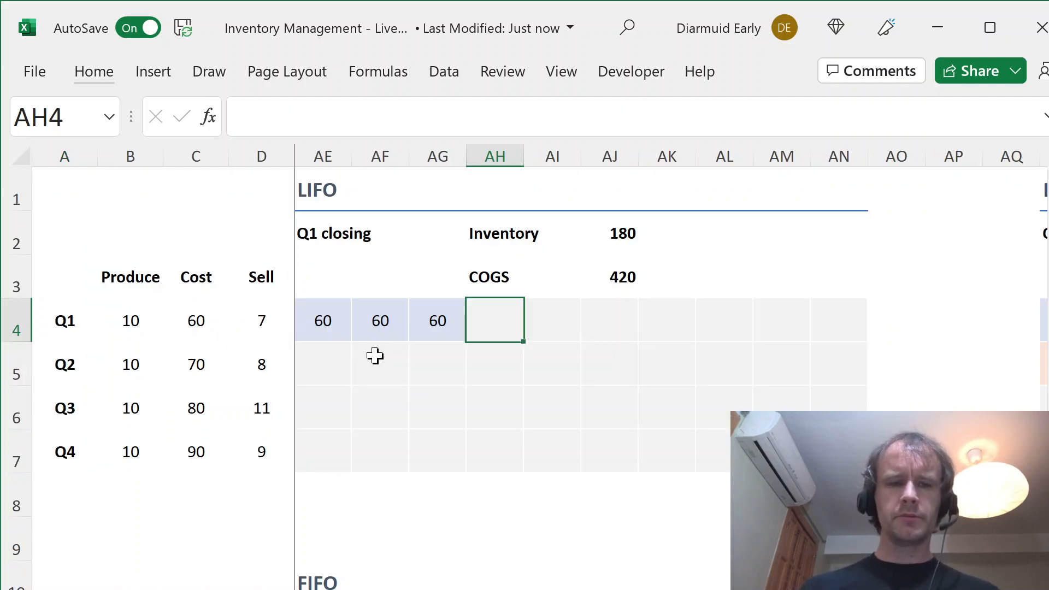
Step: Compare the LIFO Q2 production and Q2 closing blocks, highlighting the sold units AT5:BA5 and the remaining stock in BE4:BG5
key("alt+Page_Down")
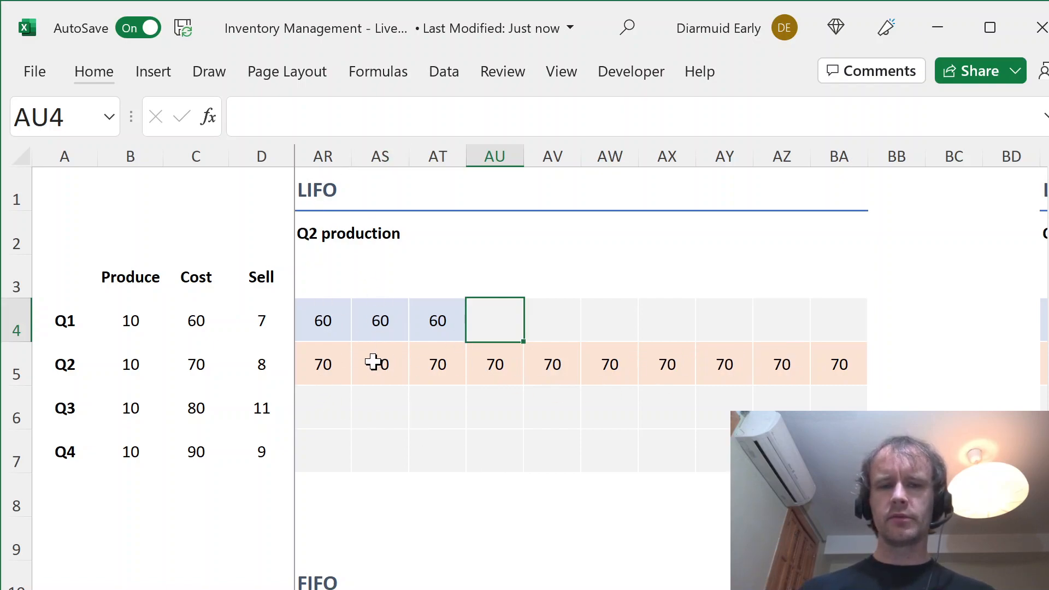
key("XF86MonBrightnessUp")
key("XF86MonBrightnessUp")
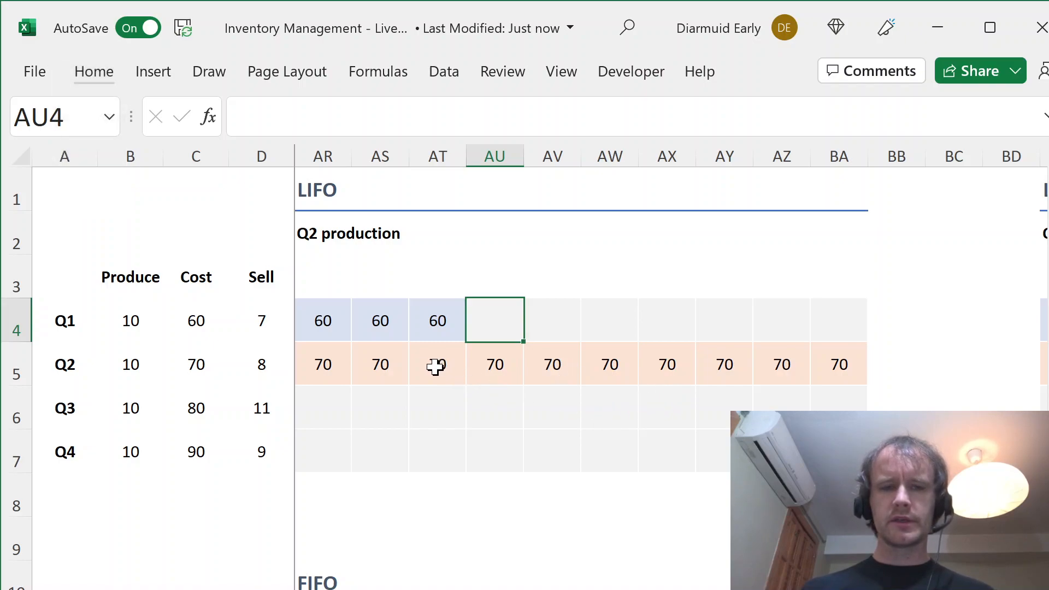
left_click_drag(827, 362, 436, 356)
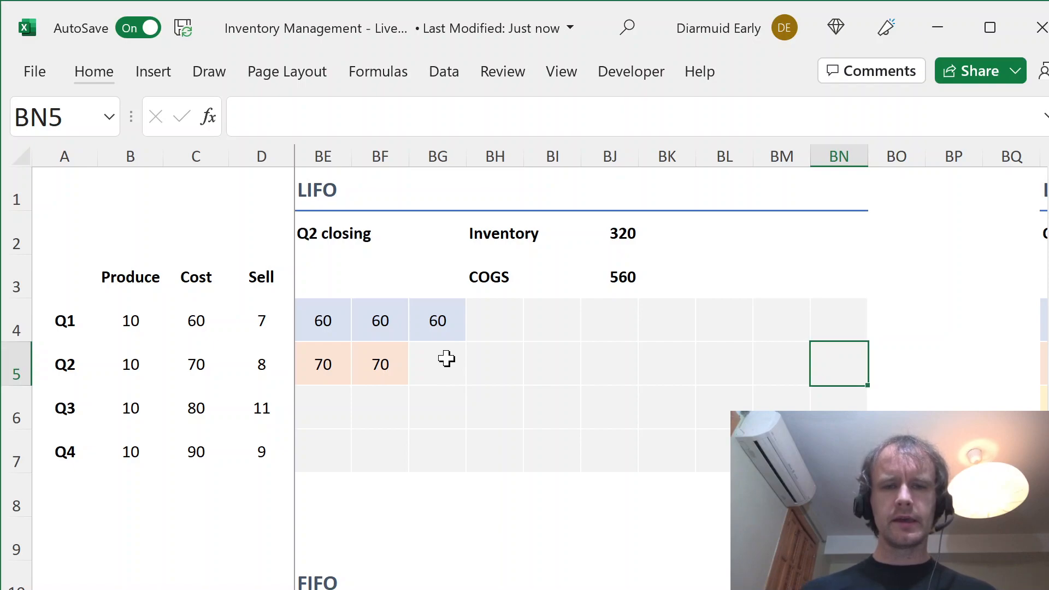
left_click_drag(325, 320, 438, 356)
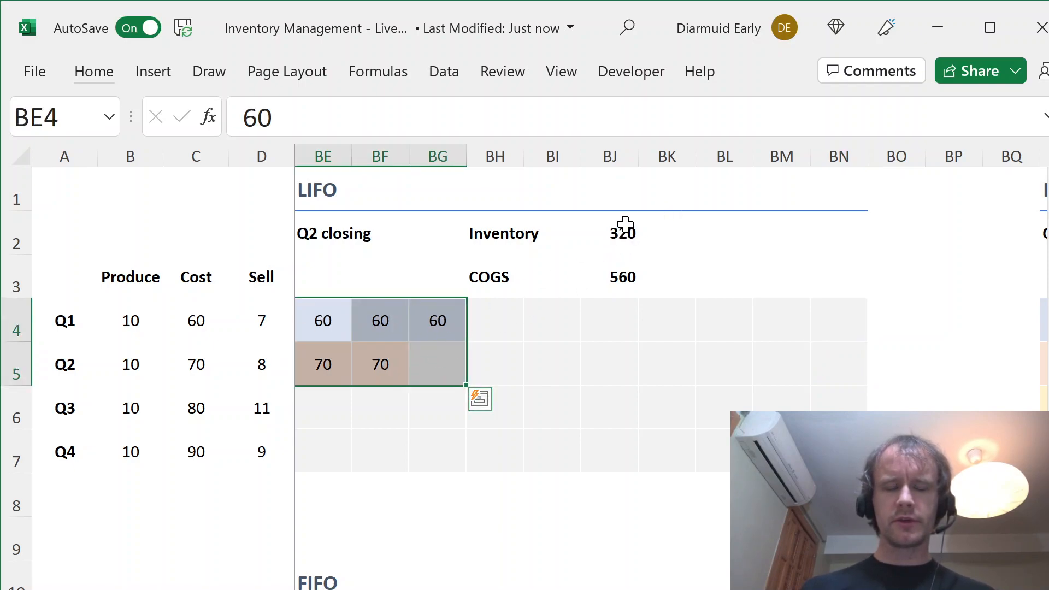
key("alt+Page_Up")
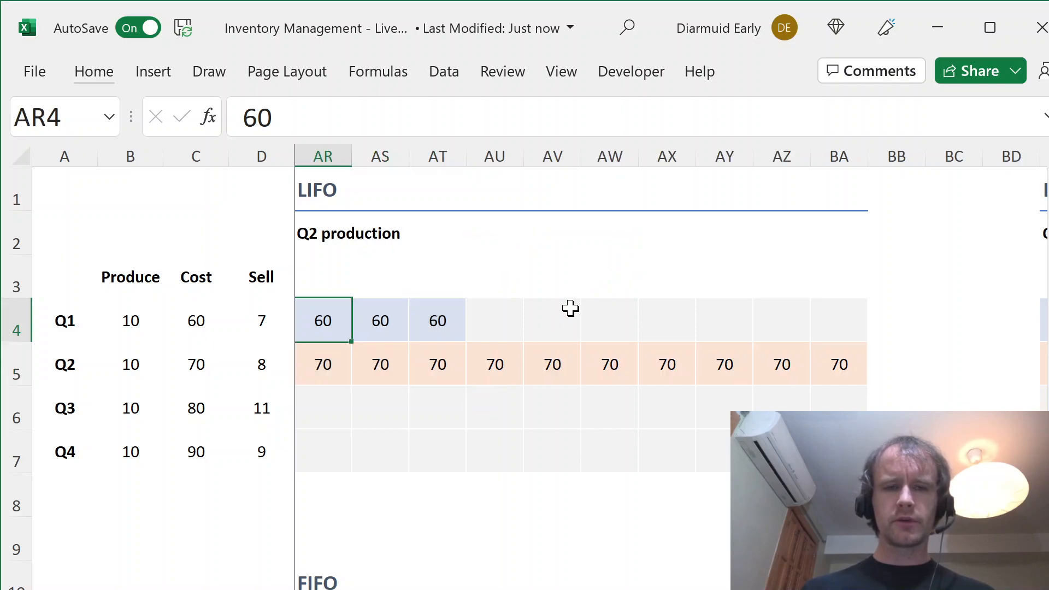
left_click(440, 362)
key("ctrl+shift+Right")
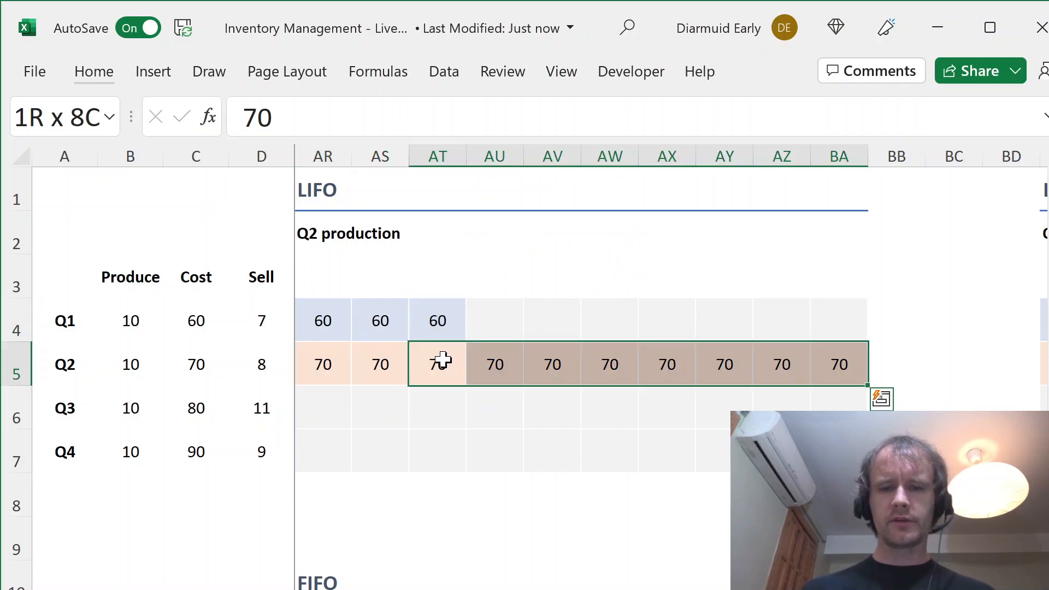
key("alt+Page_Down")
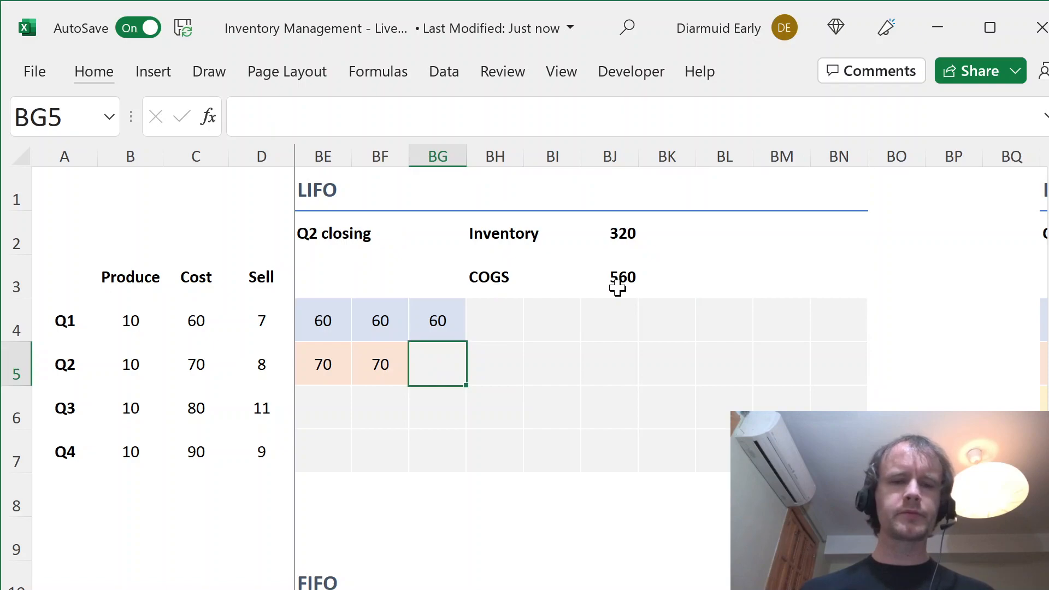
Step: Examine the LIFO Q3 production block, highlighting the units sold first in BR6:CA6 and the additional Q2 unit in BS5
key("alt+Page_Down")
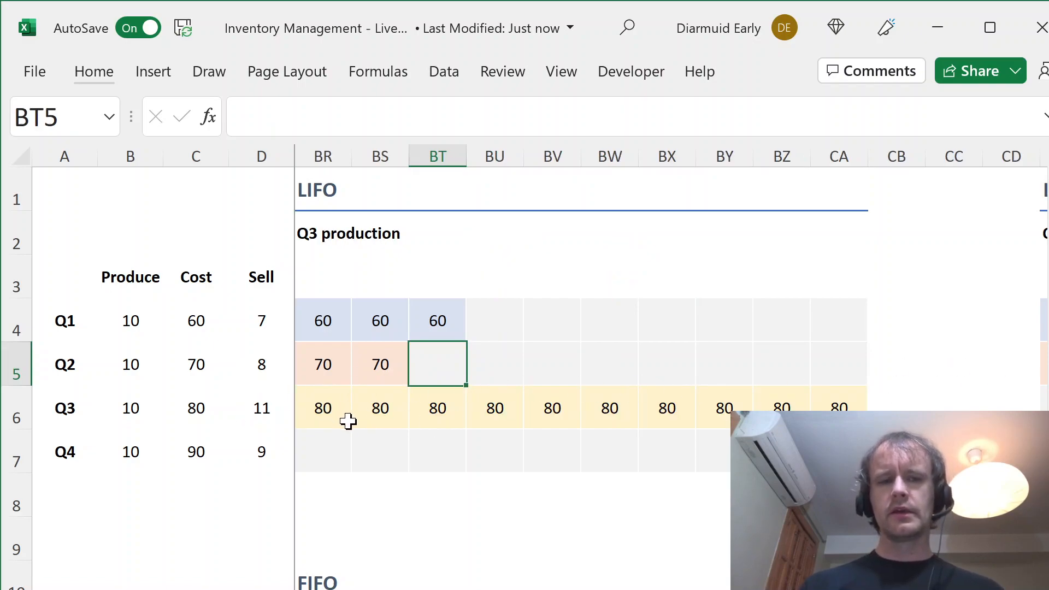
left_click_drag(834, 409, 323, 408)
left_click(391, 377)
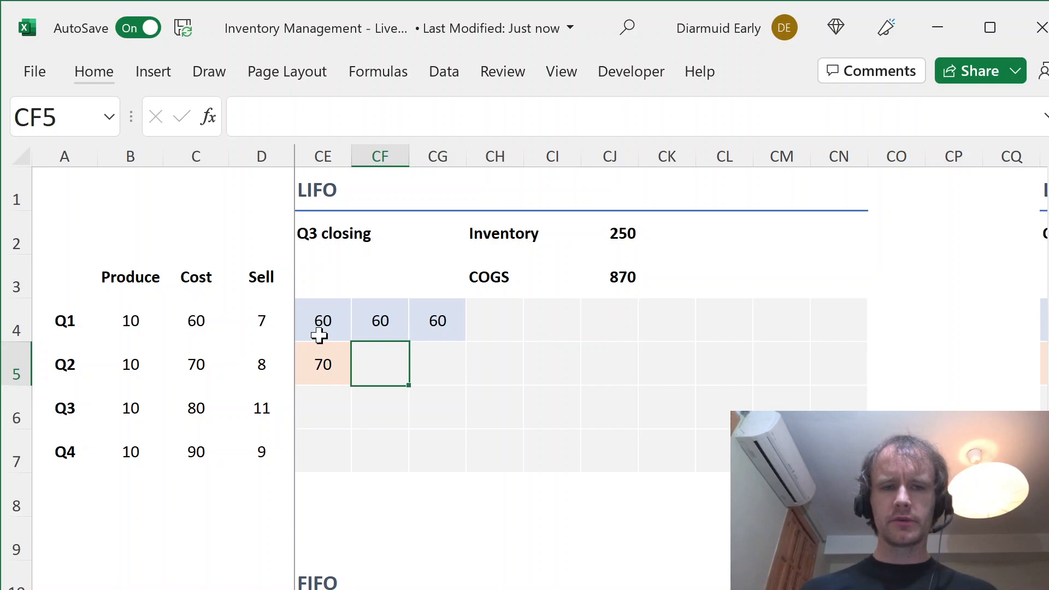
Step: Compare the LIFO Q3 closing and Q3 production blocks, highlighting the remaining stock in CE4:CG5 and the sold units BR6:CA6 and BS5
left_click_drag(335, 310, 462, 372)
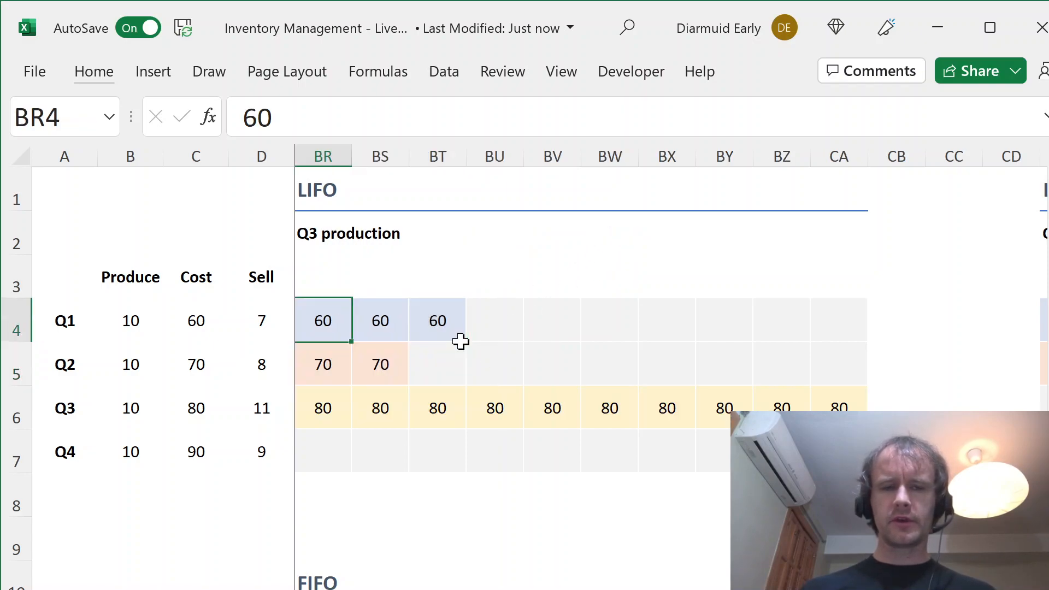
left_click(326, 395)
key("ctrl+shift+Right")
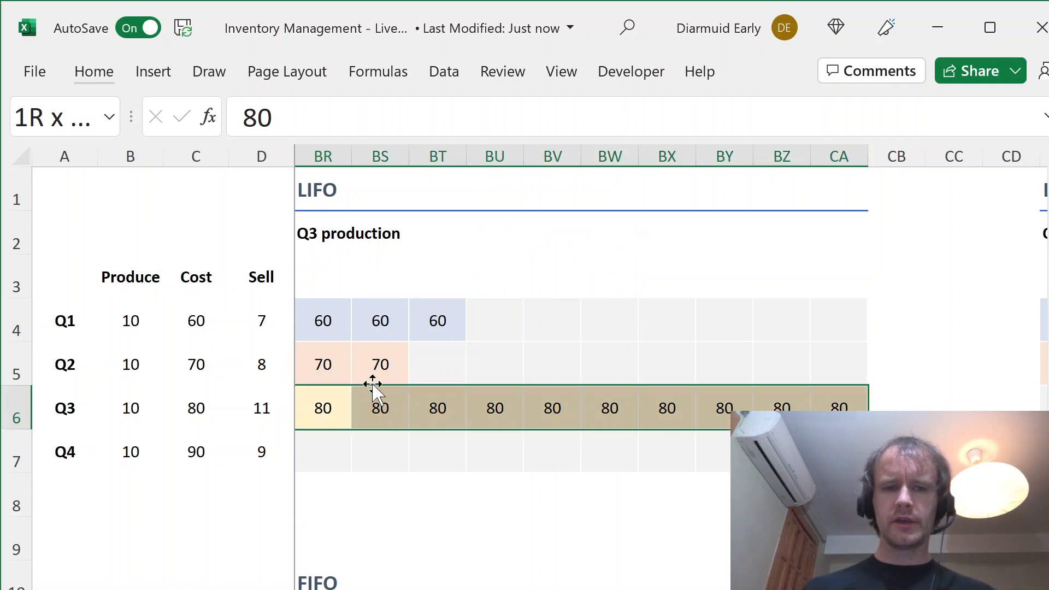
left_click(383, 365)
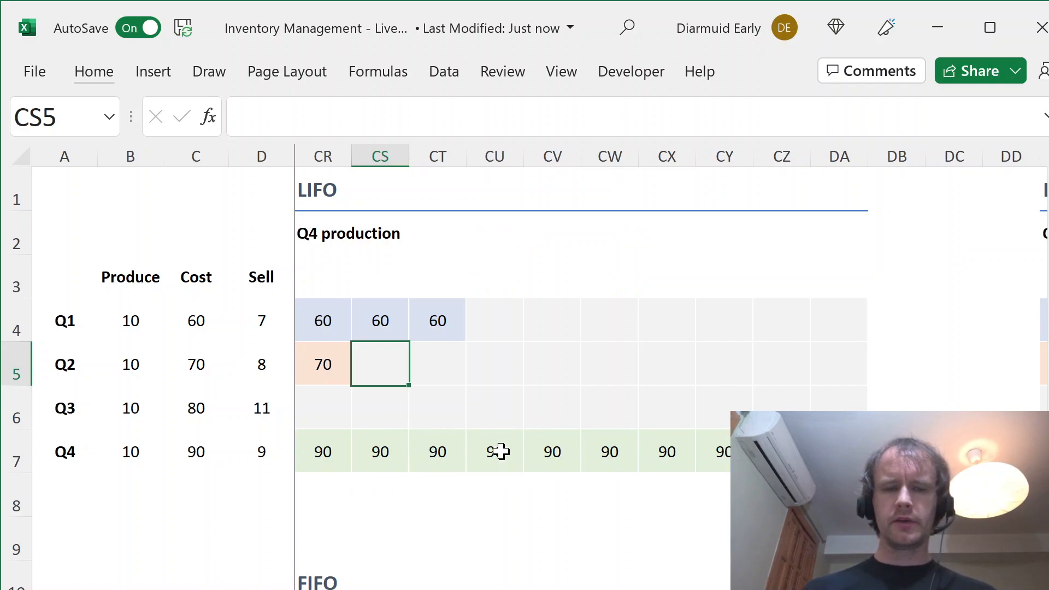
Step: Compare the LIFO Q4 production and Q4 closing blocks, highlighting the sold units CS7:DA7 and the remaining stock in DE4:DG7
left_click(389, 452)
key("ctrl+shift+Right")
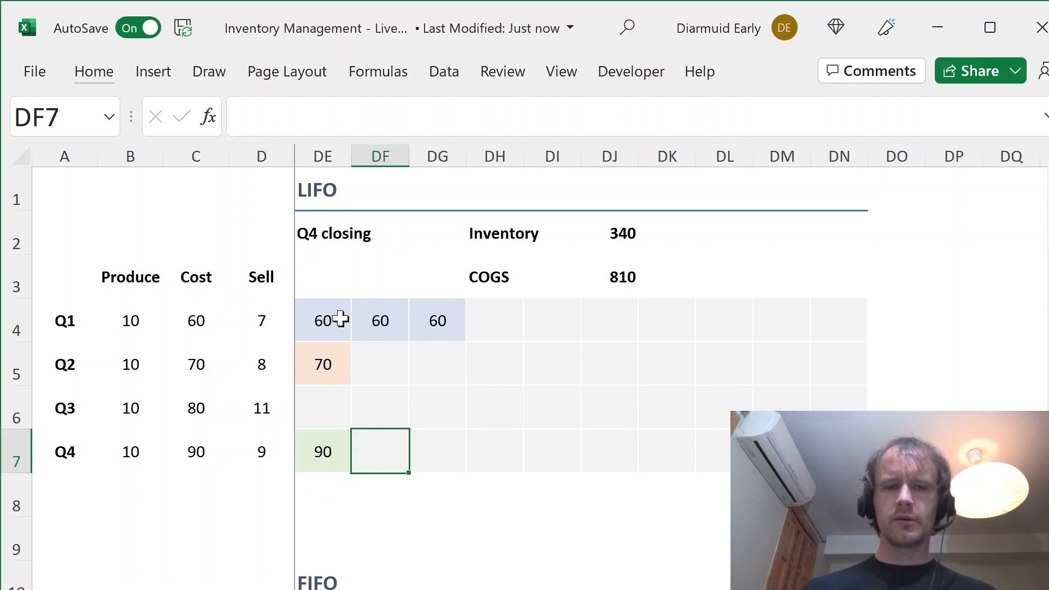
left_click(321, 335)
left_click_drag(321, 335, 448, 452)
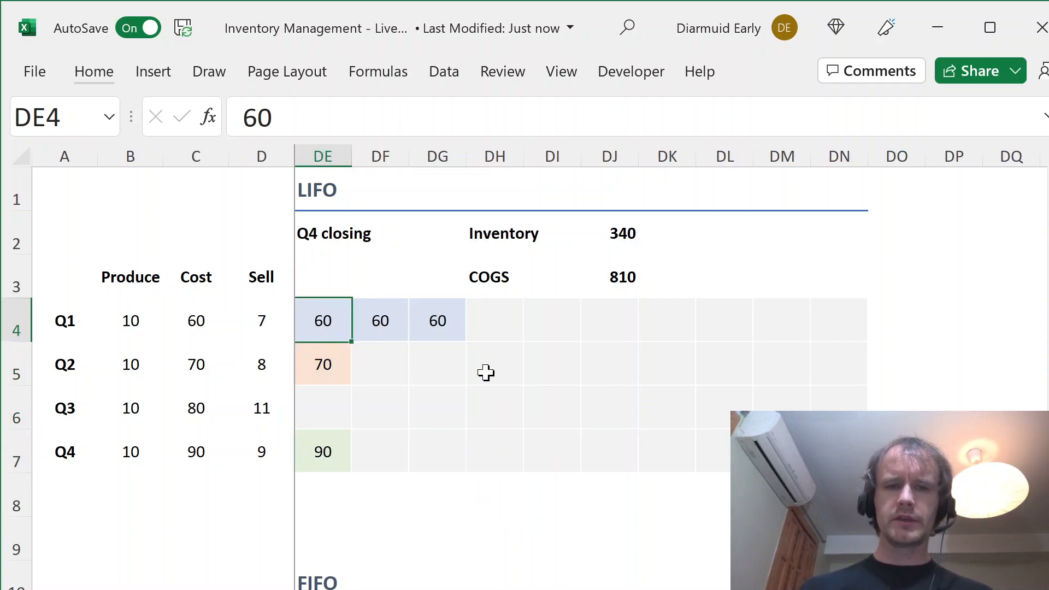
Step: Go back to the first block and examine the empty FIFO grid, the FIFO Q1 production block and the Q1 closing block
left_click(486, 373)
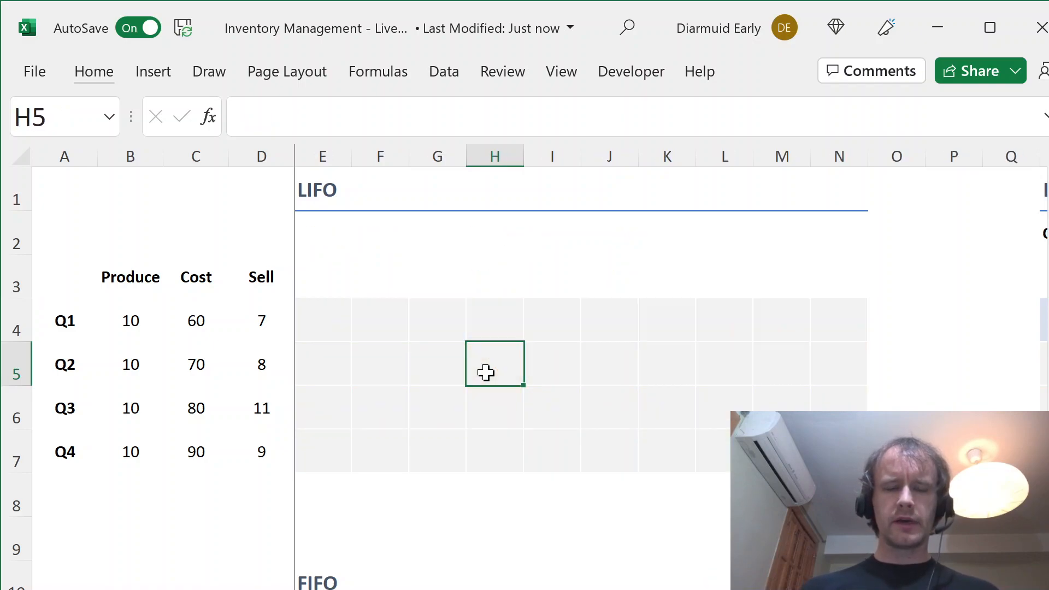
key("Page_Down")
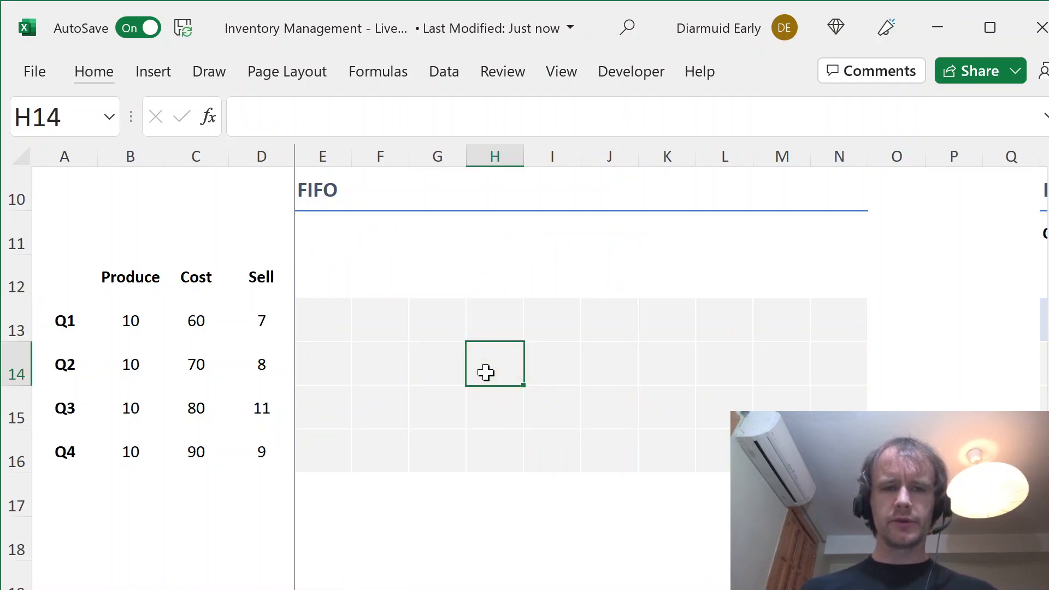
key("alt+Page_Down")
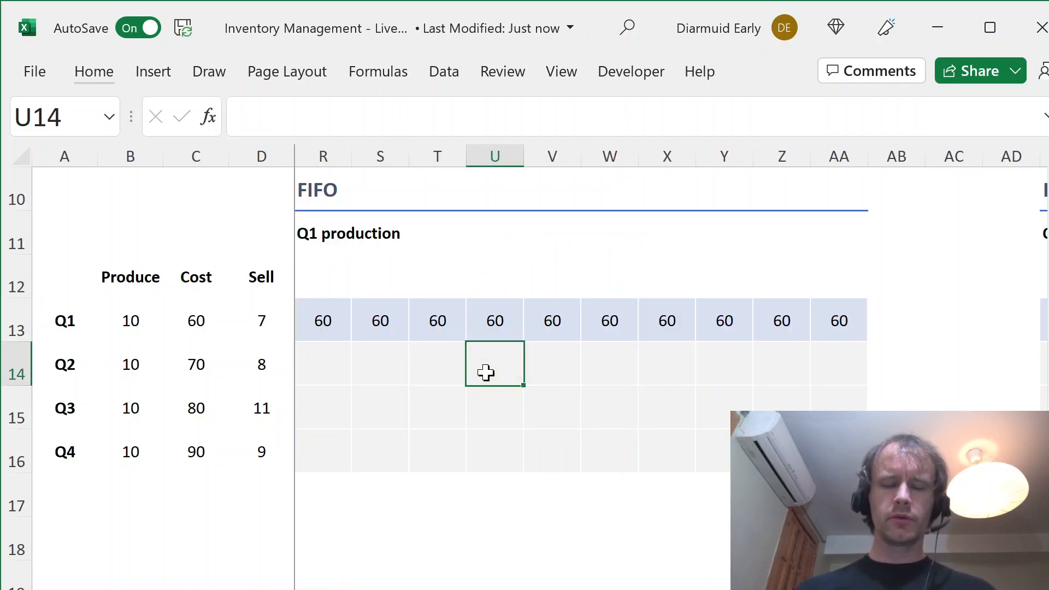
key("alt+Page_Down")
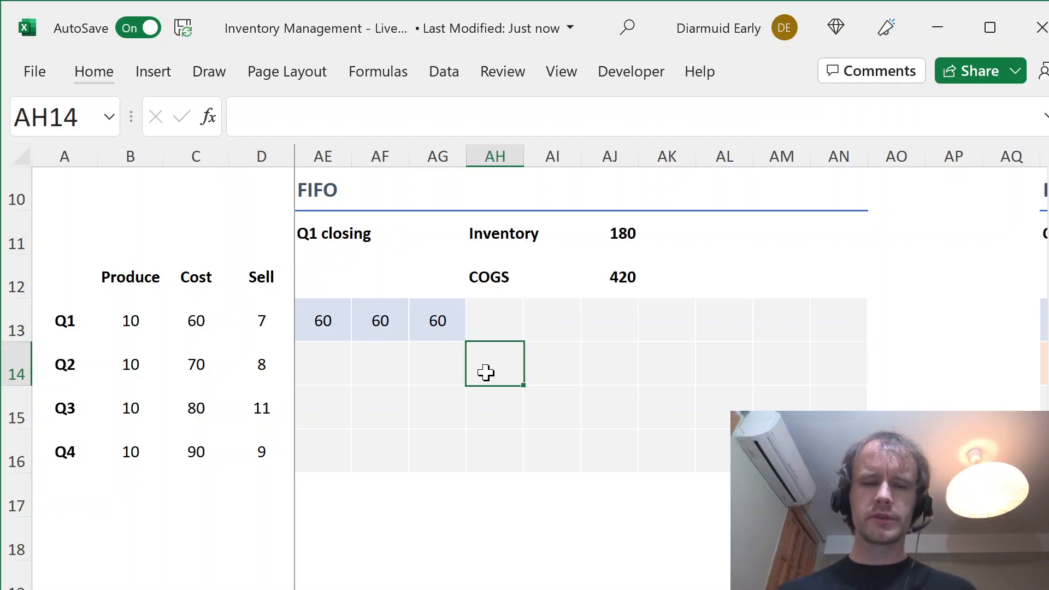
Step: Examine the FIFO Q2 production block, highlighting the sold units AR13:AT13 and AW14:BA14, and proceed to the Q2 closing block
key("alt+Page_Down")
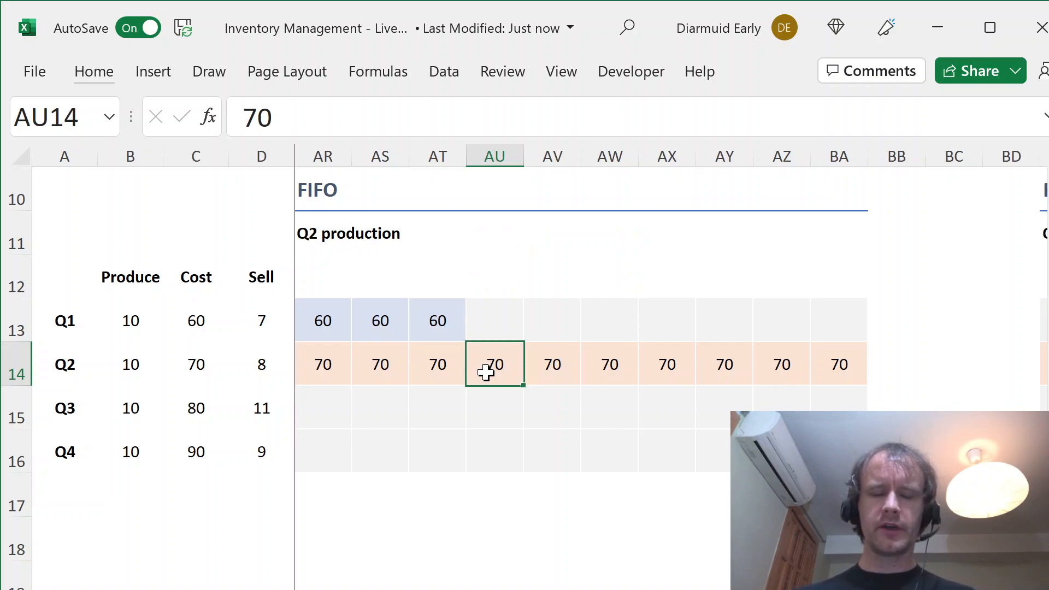
left_click_drag(318, 321, 435, 321)
left_click_drag(837, 360, 605, 369, "ctrl")
key("alt+Page_Down")
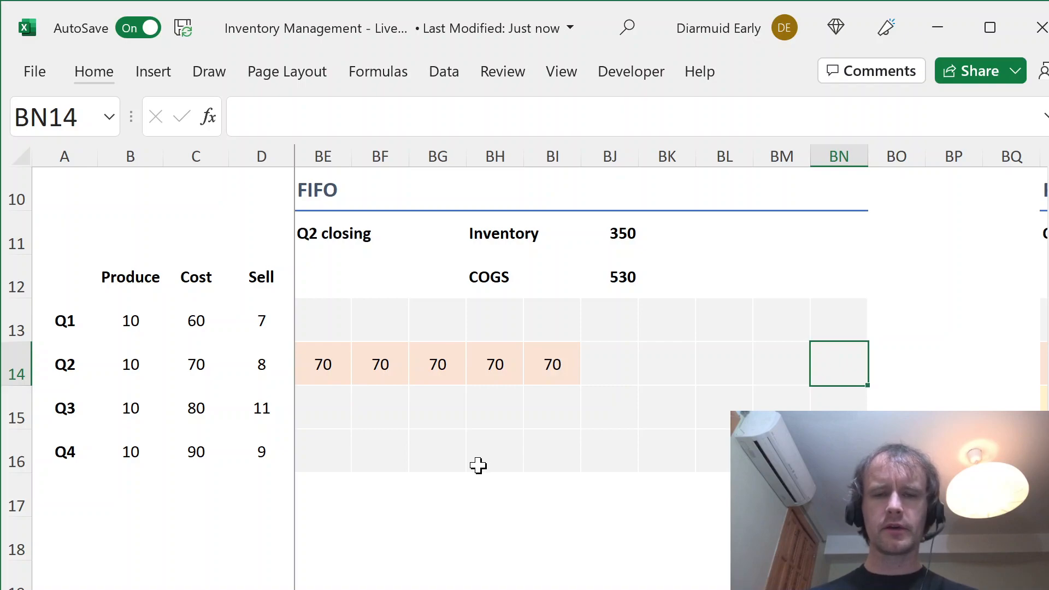
Step: Compare the Q2 closing inventory and COGS between the LIFO and FIFO blocks
key("Page_Up")
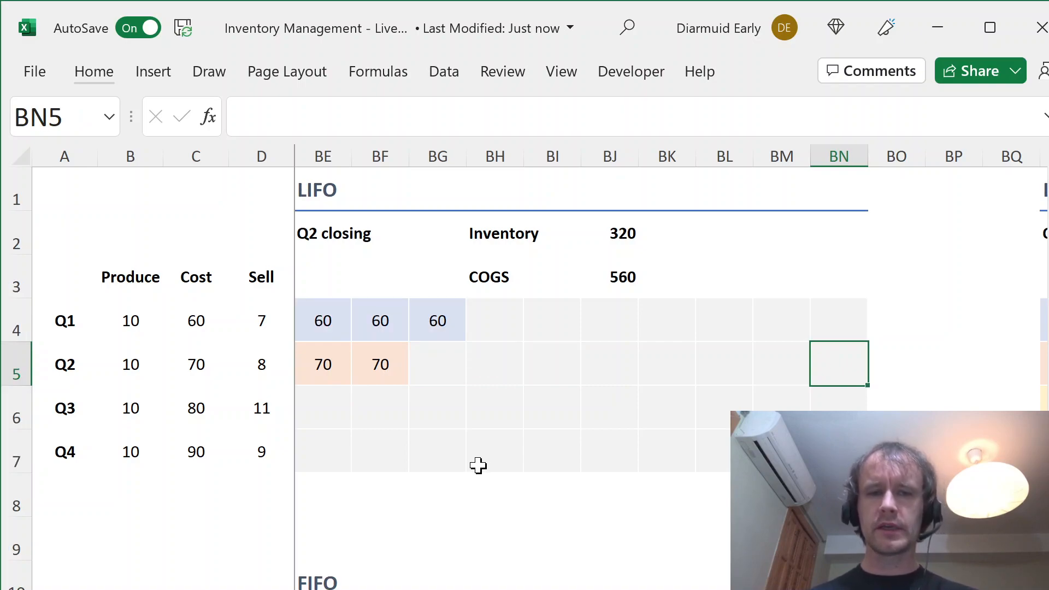
key("Page_Down")
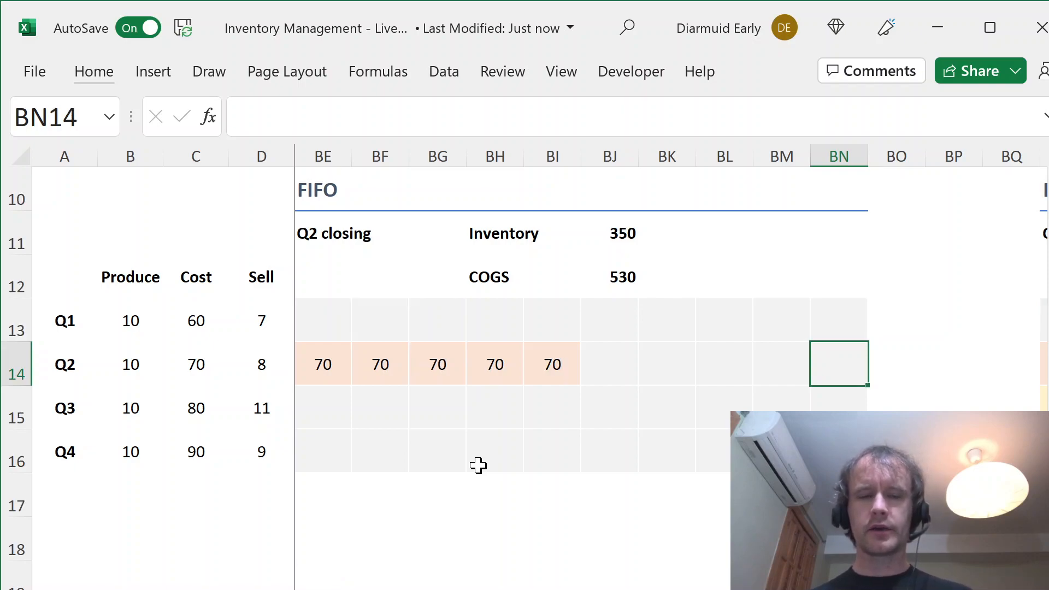
key("Page_Up")
key("Page_Down")
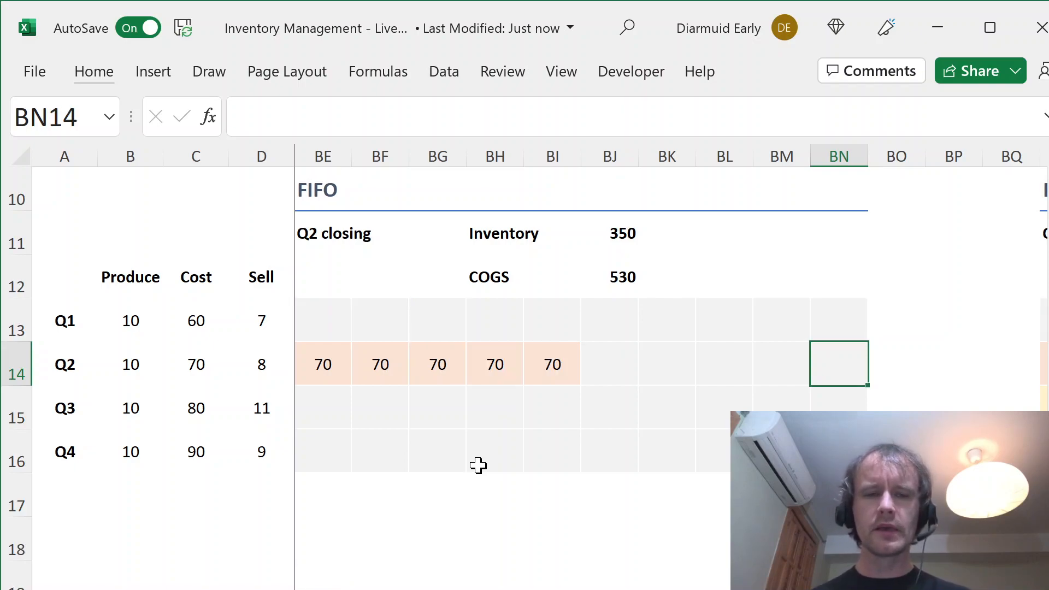
key("Page_Up")
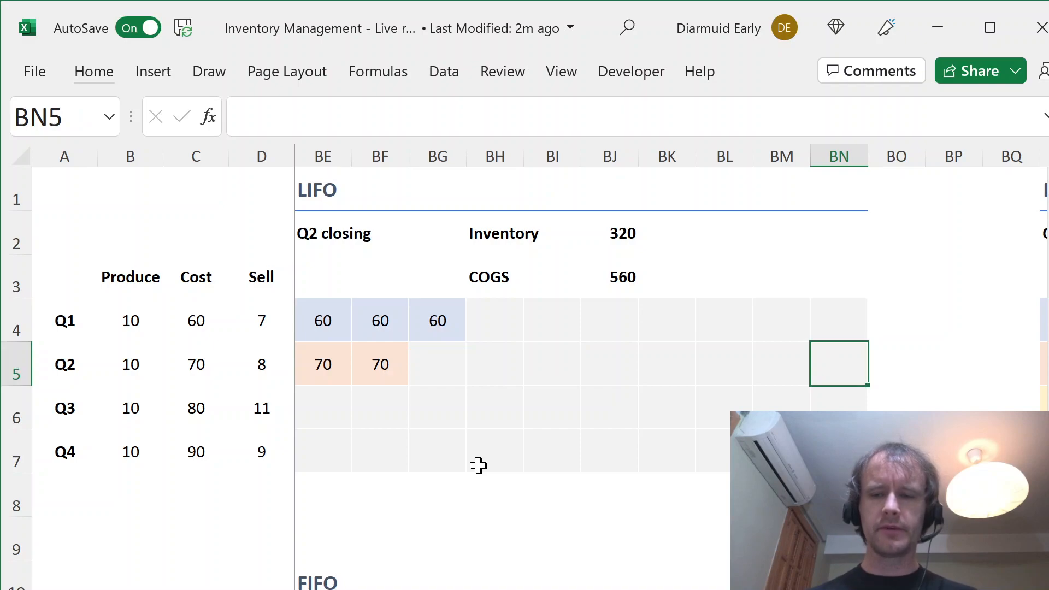
key("Page_Down")
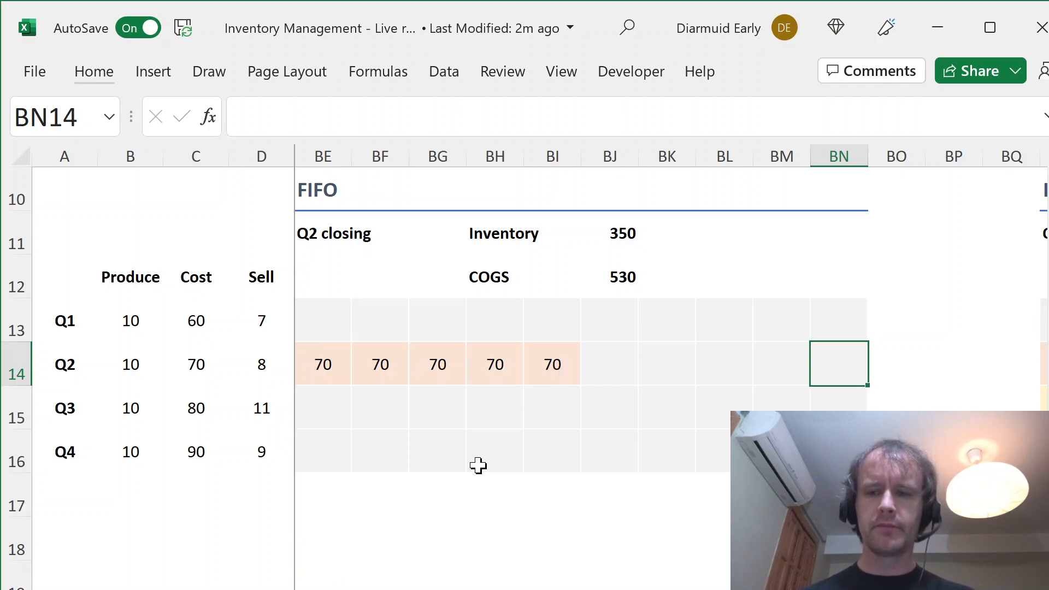
key("Page_Up")
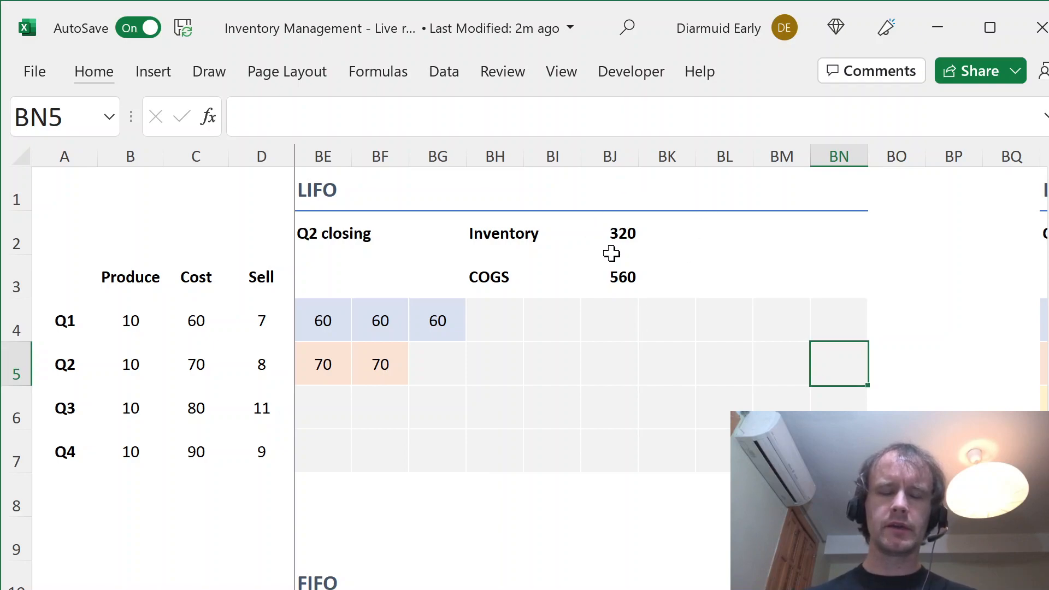
key("Page_Down")
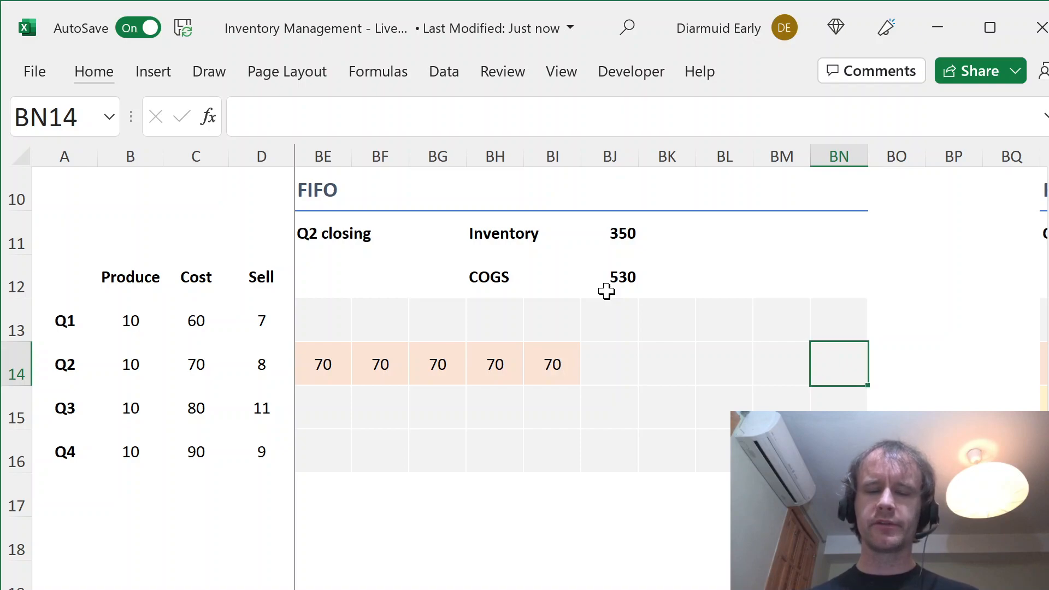
Step: Examine the quarterly unit costs in C13:C16 and relate them to the FIFO and LIFO Q2 COGS figures
left_click_drag(189, 322, 181, 437)
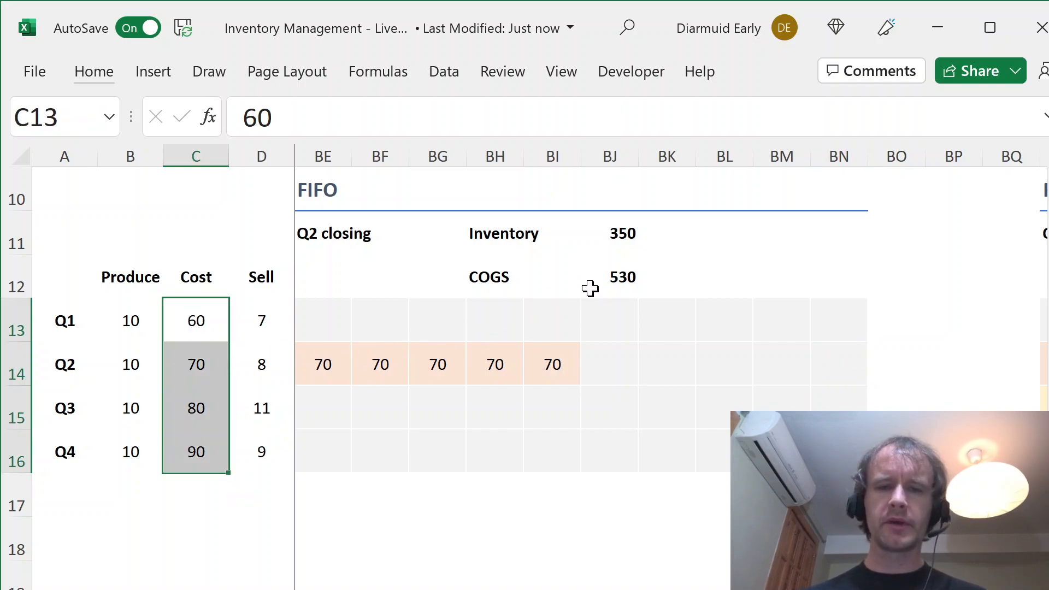
left_click(632, 280)
left_click(667, 276)
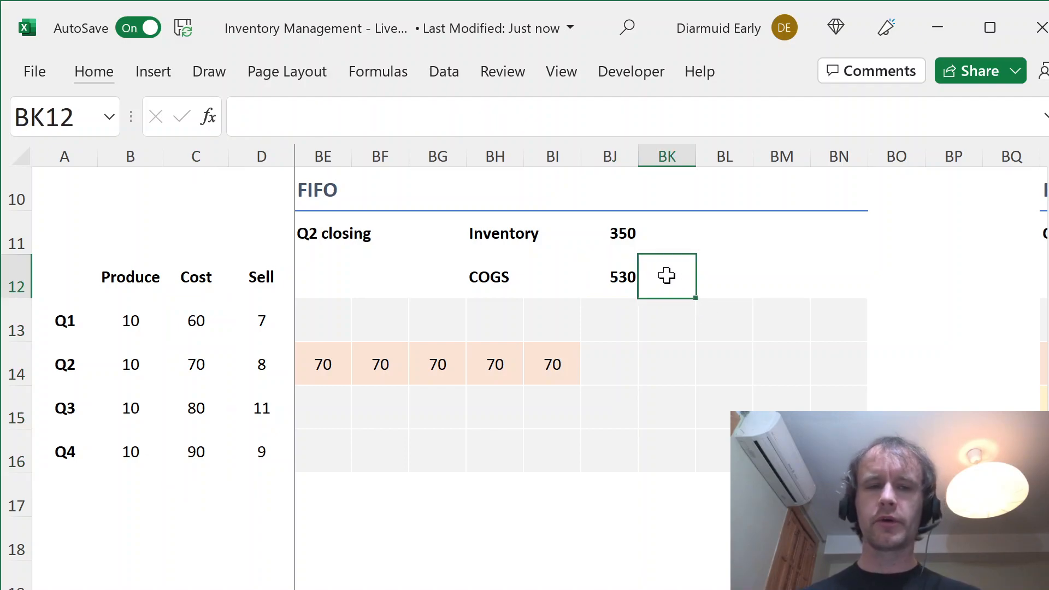
scroll(667, 276, "up", 3)
left_click(666, 276)
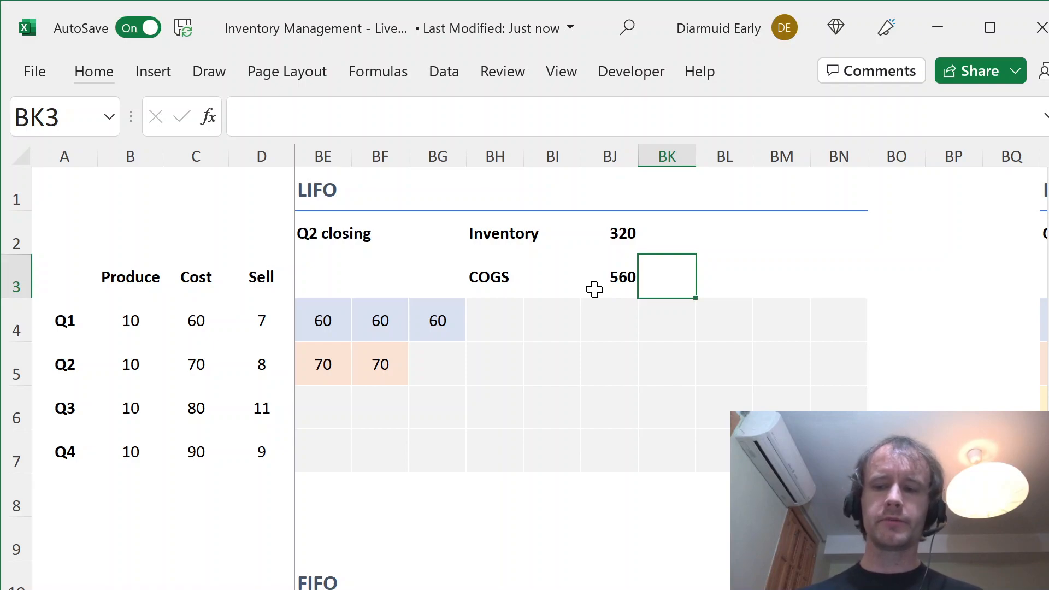
key("Page_Down")
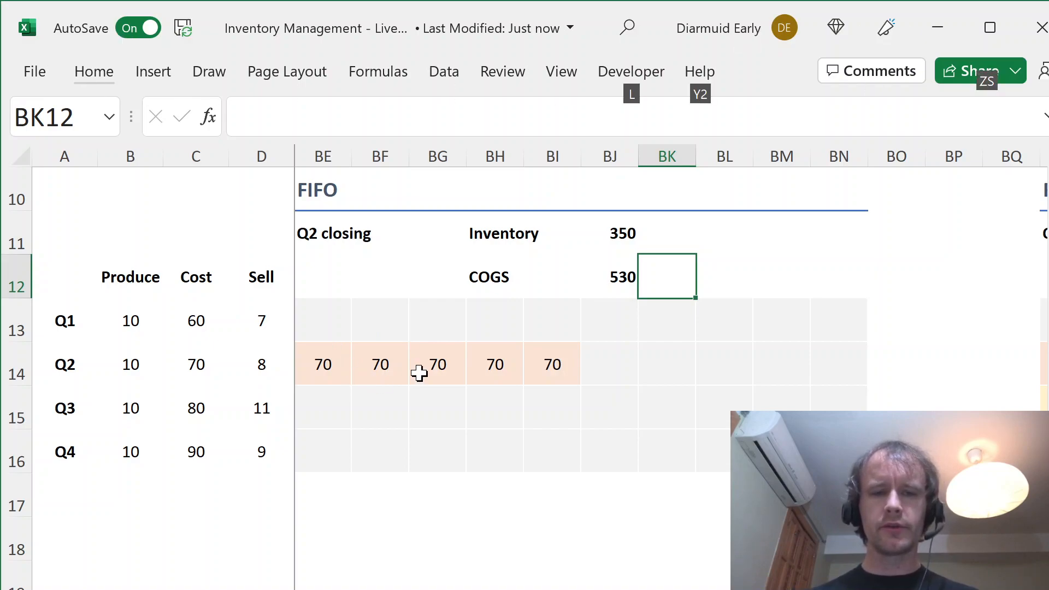
Step: Examine the FIFO Q3 production block, highlighting the sold Q2 units BR14:BV14 and the sold Q3 units BV15:CA15
key("alt+Page_Down")
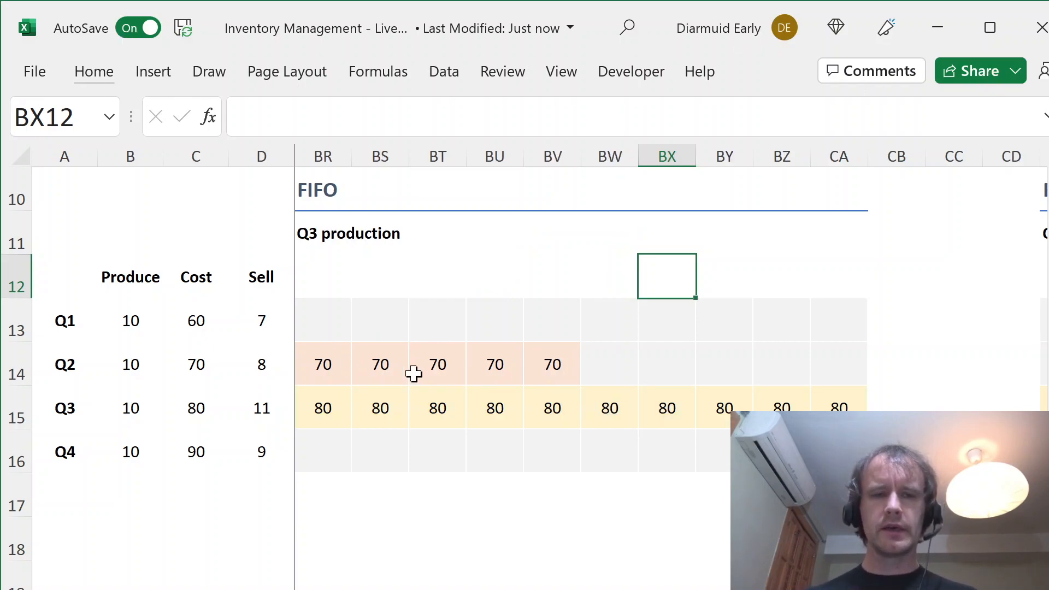
left_click(333, 359)
left_click_drag(333, 359, 548, 362)
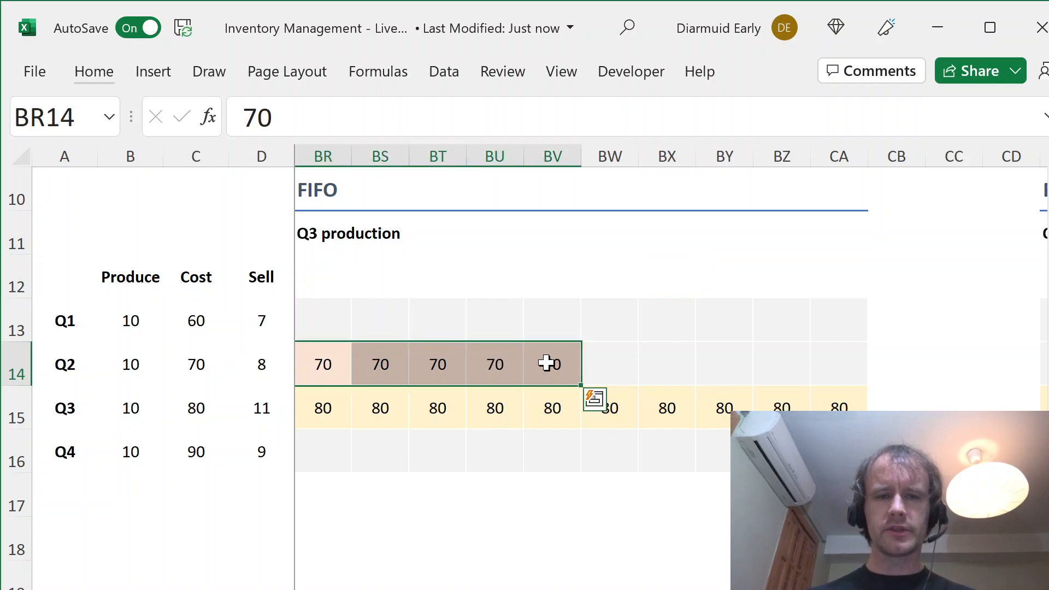
left_click(565, 401, "ctrl")
left_click_drag(633, 395, 828, 407)
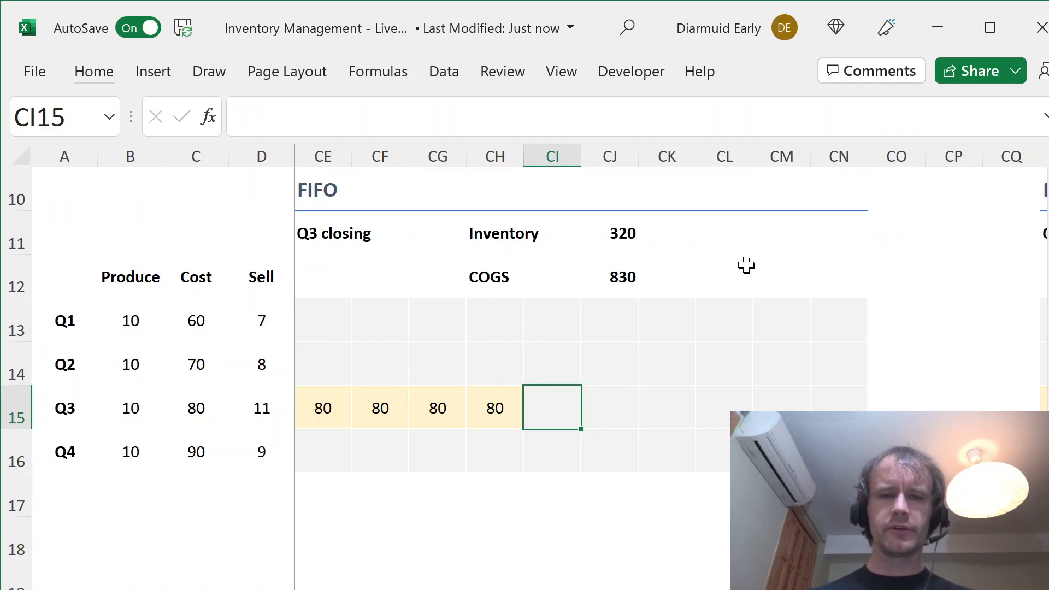
Step: Compare the Q3 closing inventory and COGS between the FIFO and LIFO blocks
key("Page_Up")
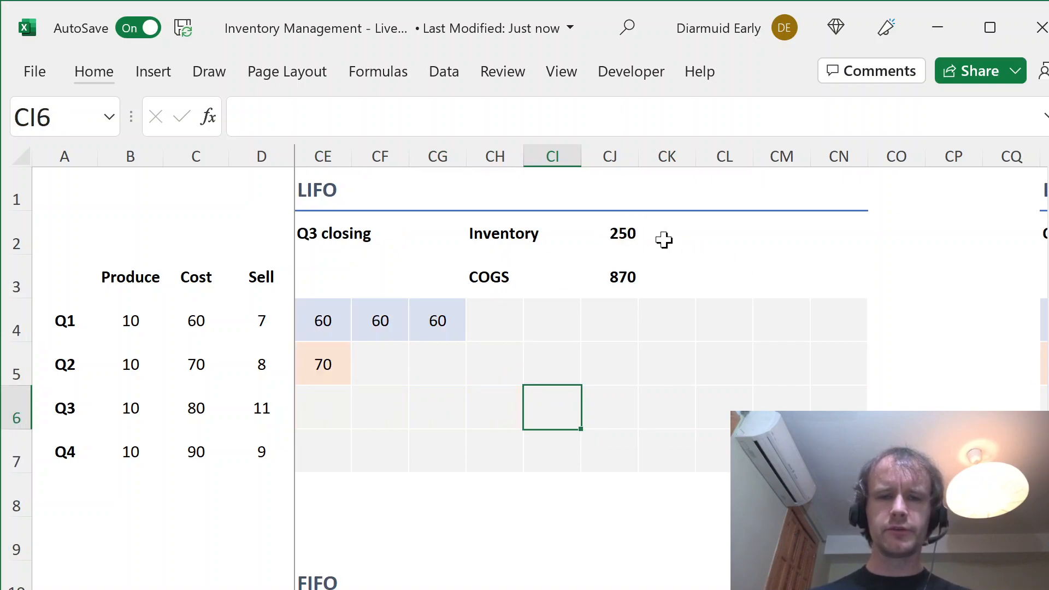
key("Page_Down")
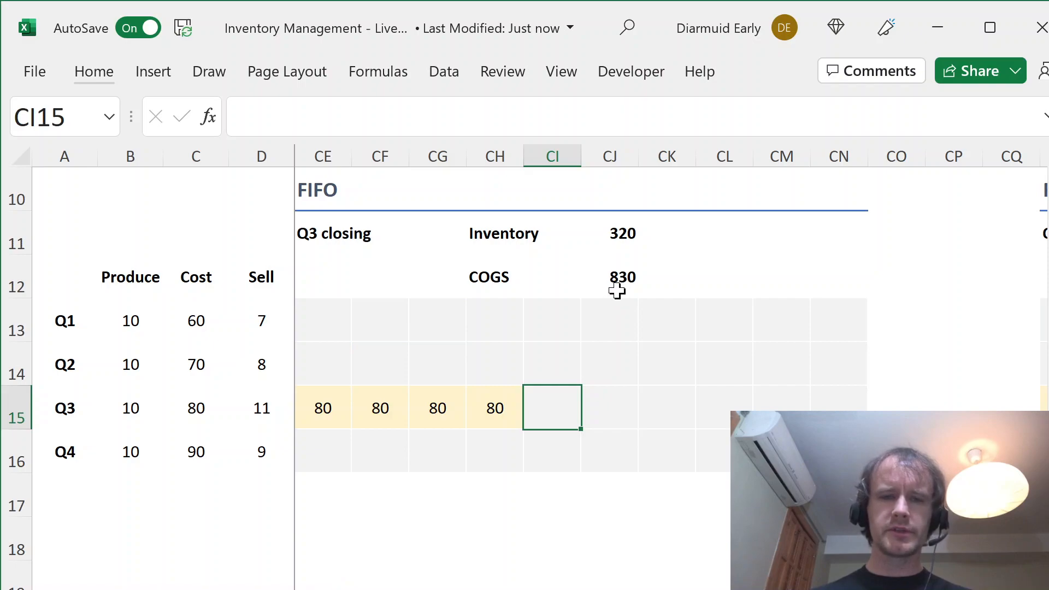
key("Page_Up")
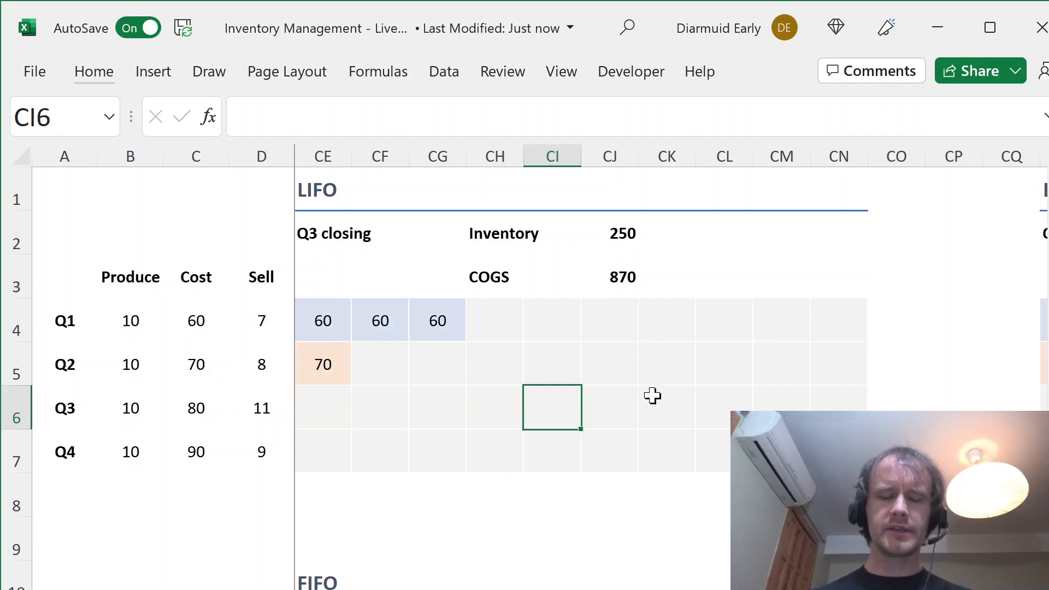
key("Page_Down")
Step: Compare the FIFO Q4 production and Q4 closing blocks, highlighting the sold units CR15:CU15 and CW16:DA16 and the remaining stock DE16:DI16
key("alt+Page_Down")
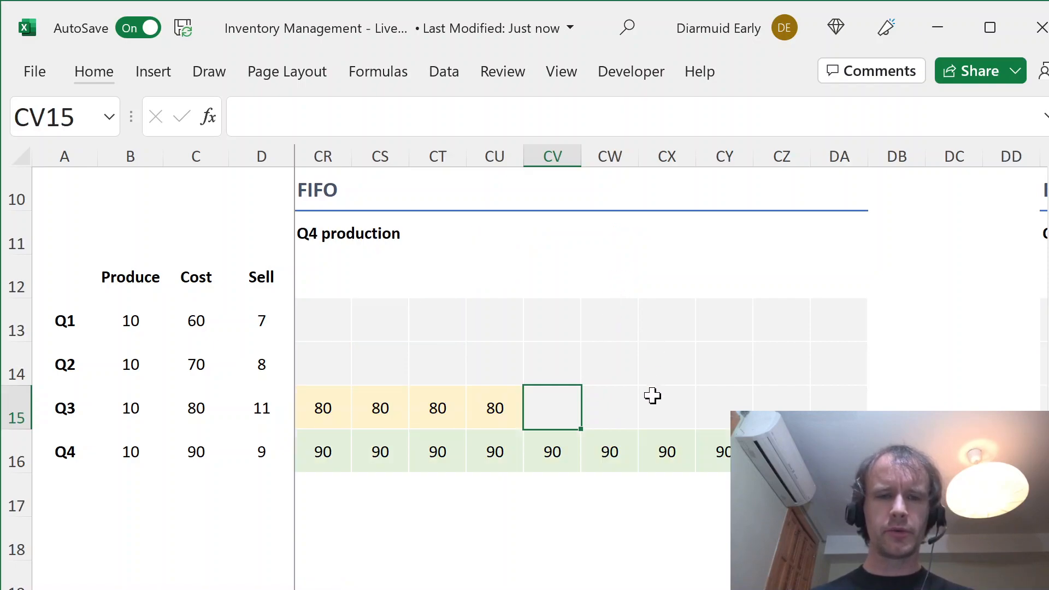
left_click_drag(312, 411, 495, 408)
left_click_drag(608, 452, 839, 451)
key("alt+Page_Down")
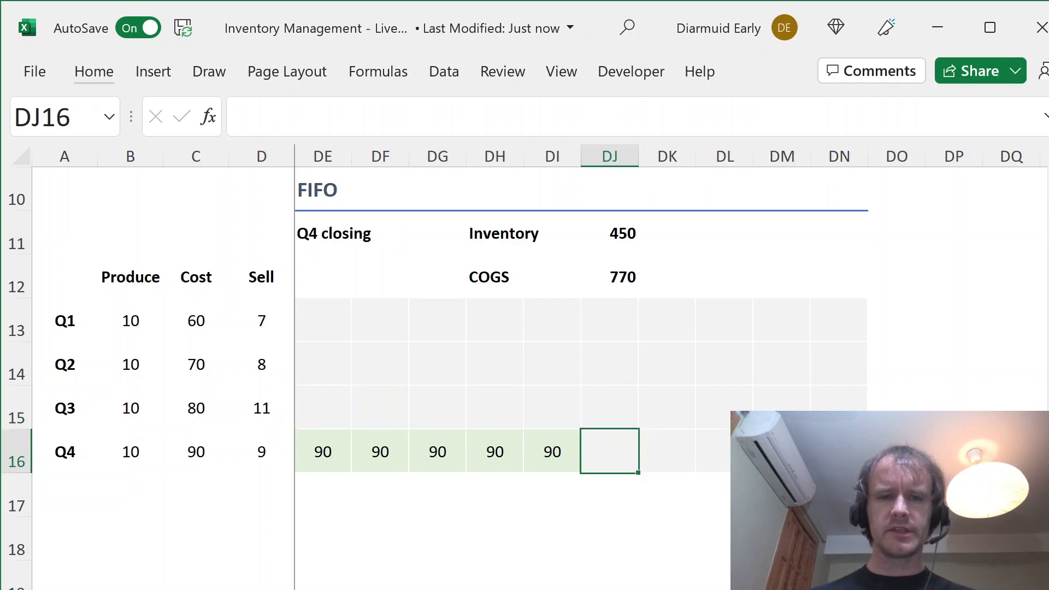
left_click_drag(321, 456, 553, 452)
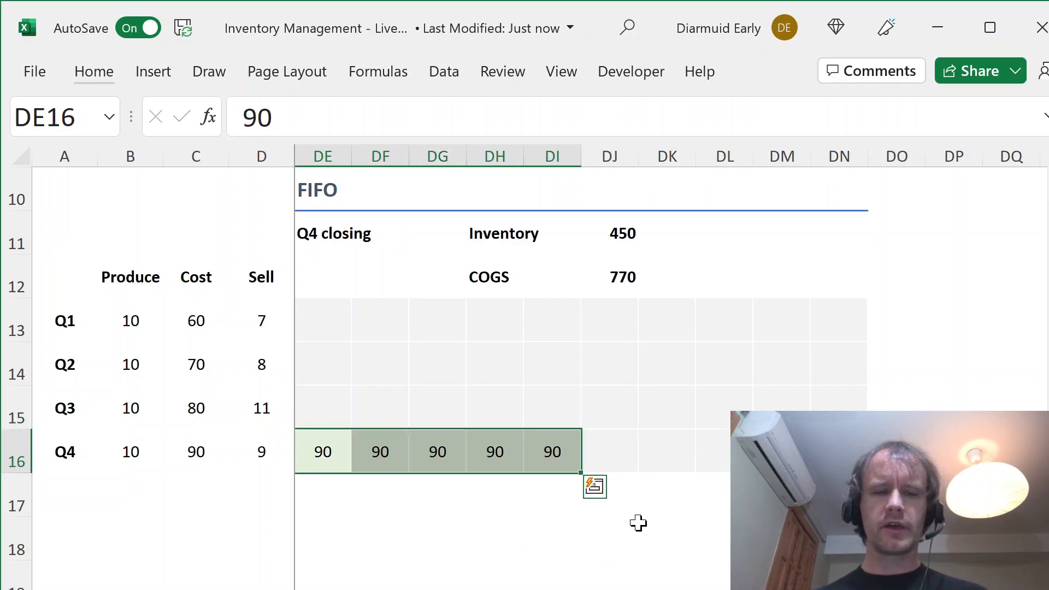
key("Up")
key("Up")
key("Up")
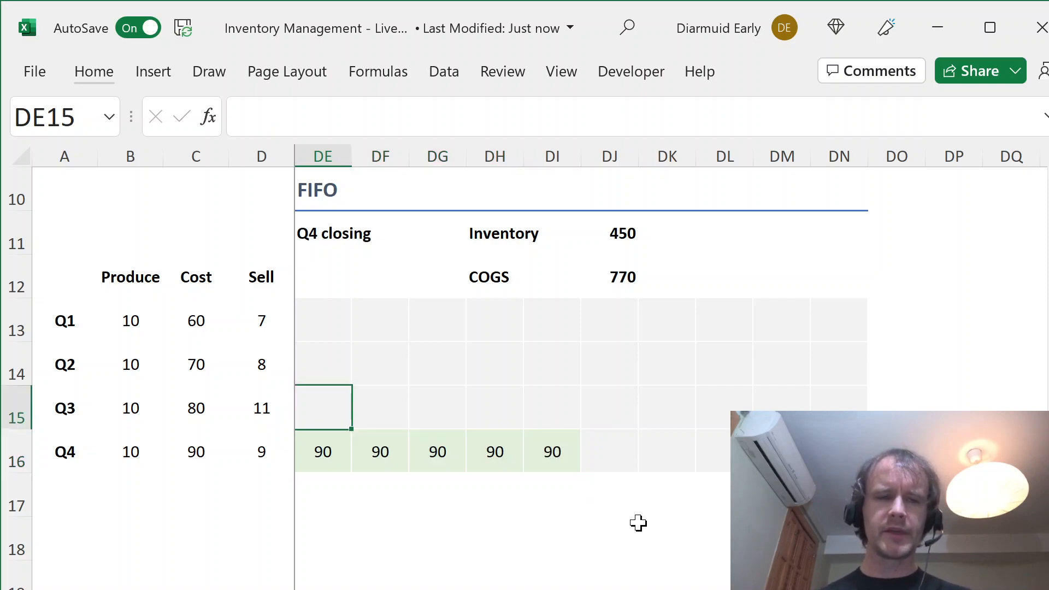
Step: Examine the mix of production quarters left in the LIFO Q4 closing stock, highlighting DE4:DG4 and the whole range DE4:DG7
key("Page_Up")
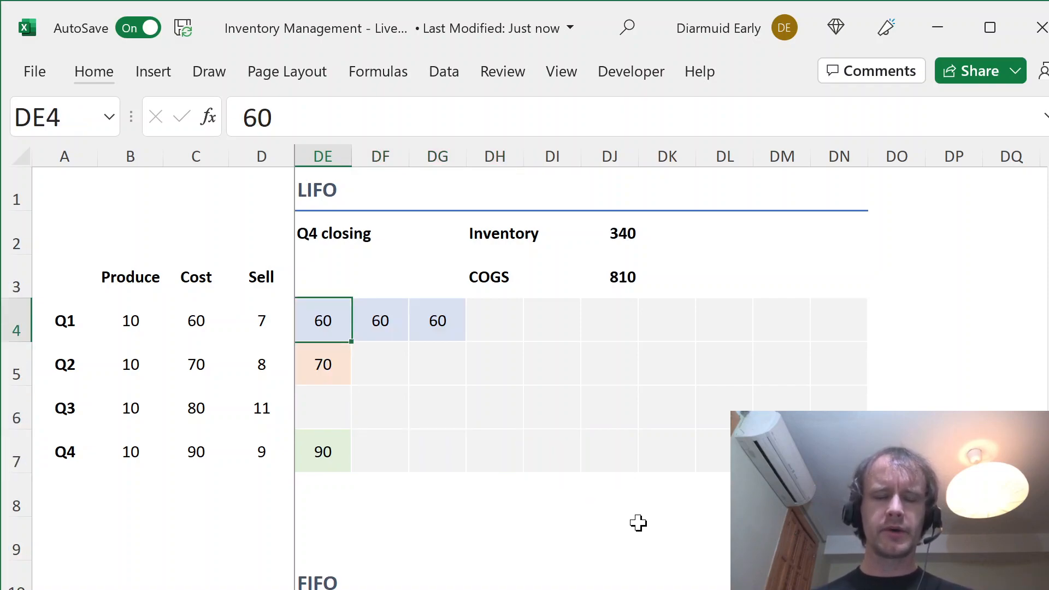
key("shift+Down")
key("shift+Right")
key("shift+Down")
key("shift+Down")
key("shift+Right")
key("shift+Up")
key("shift+Up")
key("shift+Up")
key("shift+Up")
key("shift+Down")
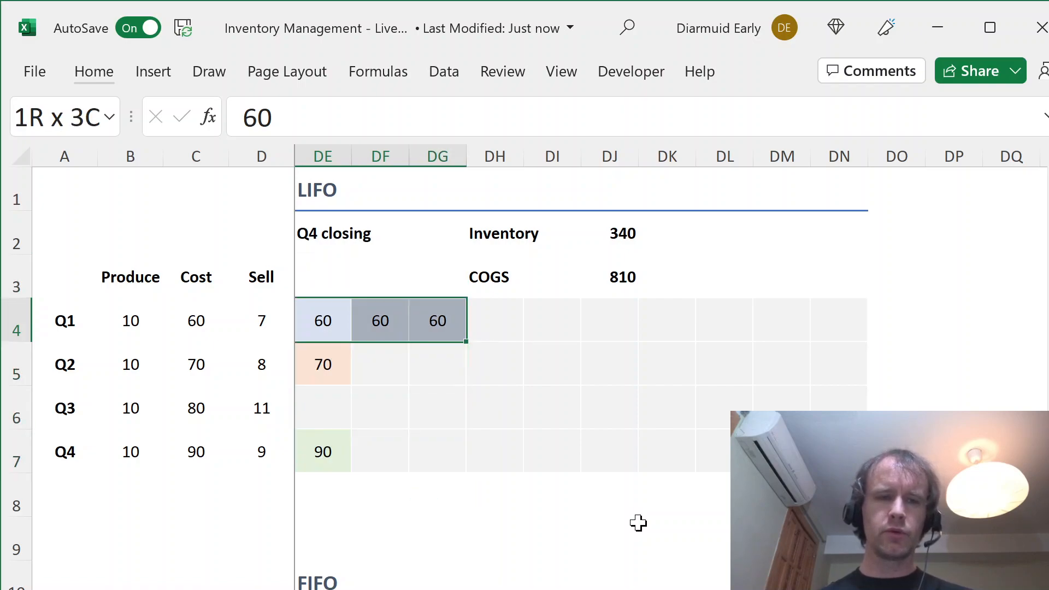
key("shift+Down")
key("shift+Down")
key("shift+Down")
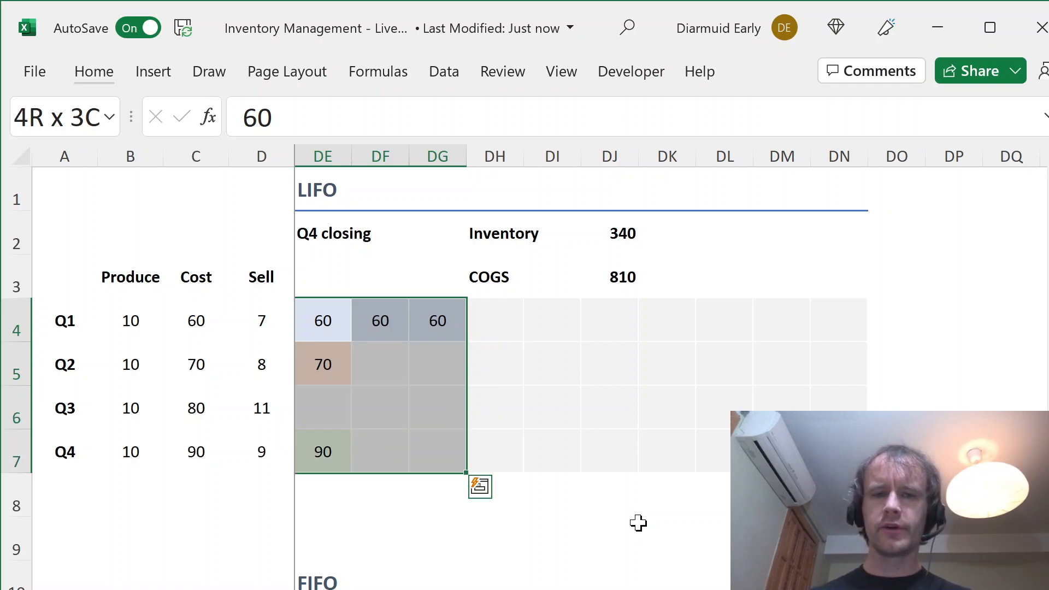
Step: Examine the remaining stock in the FIFO Q4 closing block, highlighting the Q4 units DE16:DI16
key("Page_Down")
key("Down")
key("Down")
key("Down")
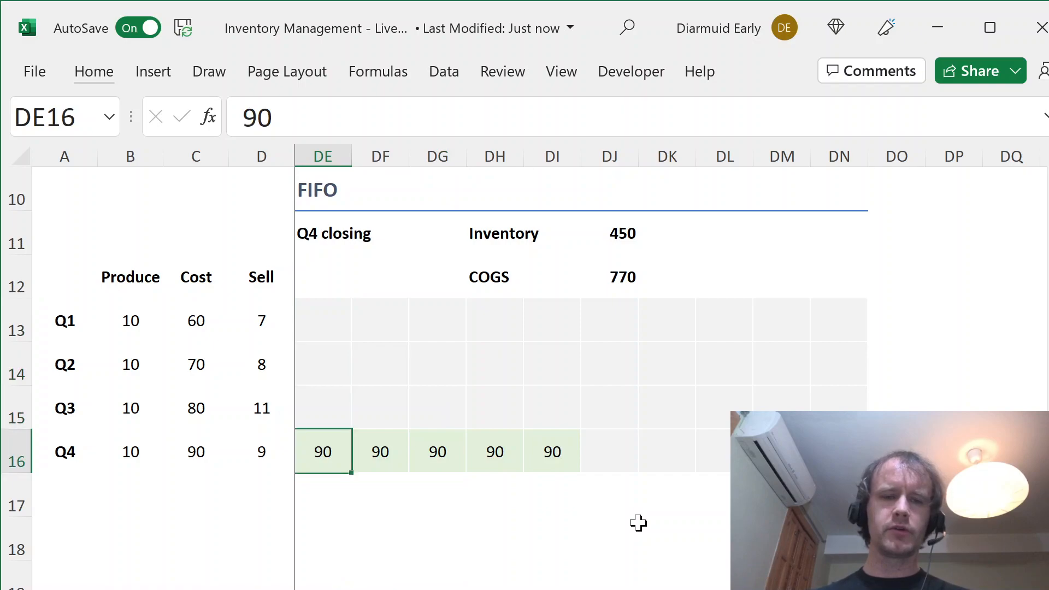
key("shift+Right")
key("shift+Right")
key("shift+Right")
key("shift+Right")
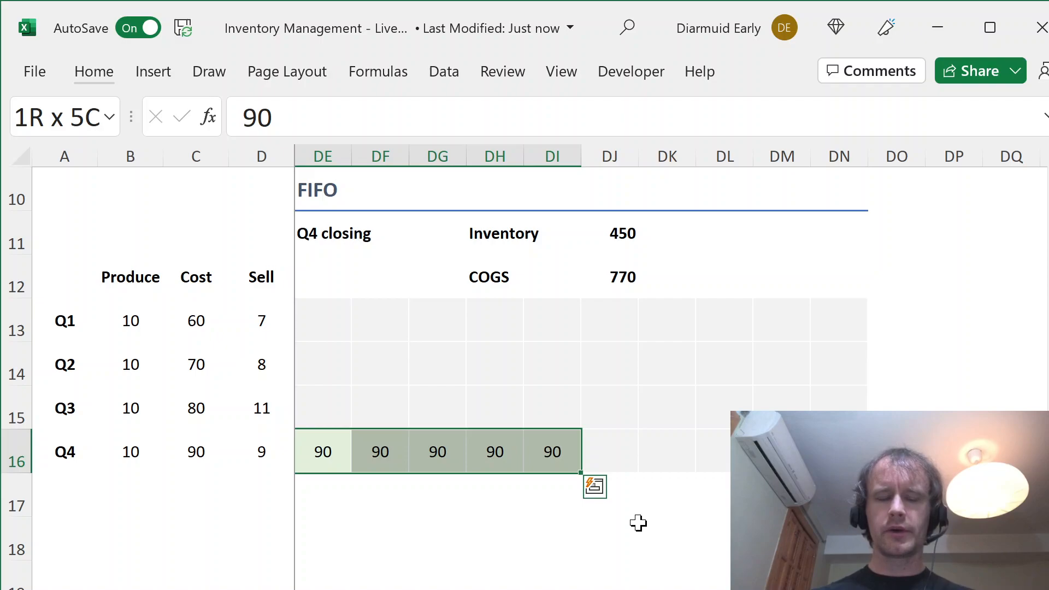
Step: Look through the cost sections of the quarterly model sheet and inspect the first quarter's total cost per unit in F17
key("ctrl+Page_Down")
key("ctrl+Page_Down")
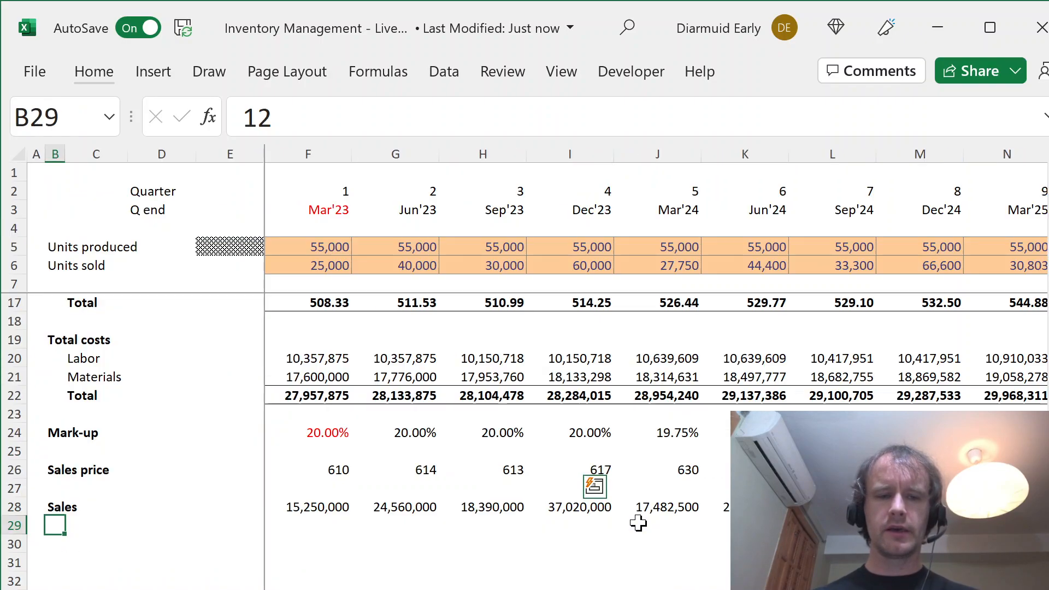
left_click(309, 376)
key("Up")
key("Up")
key("Up")
key("Up")
key("Up")
key("Up")
key("Up")
key("Up")
key("Up")
key("Down")
key("Down")
key("Down")
key("Down")
key("Down")
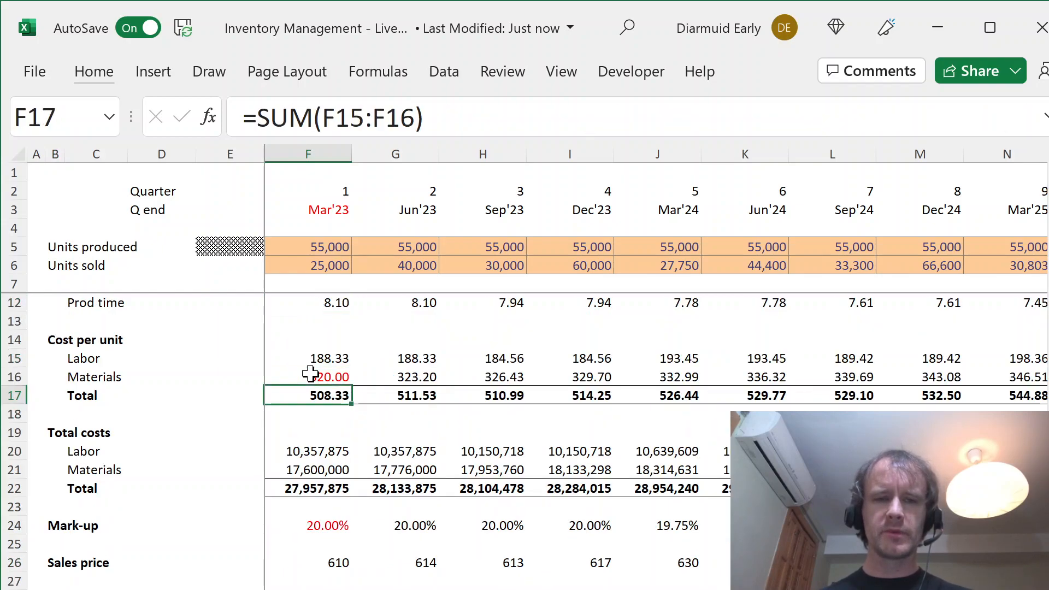
Step: Examine the materials cost per unit across the quarters in row 16 as far as L16
key("Up")
key("Right")
key("Right")
key("Right")
key("Right")
key("Right")
key("Right")
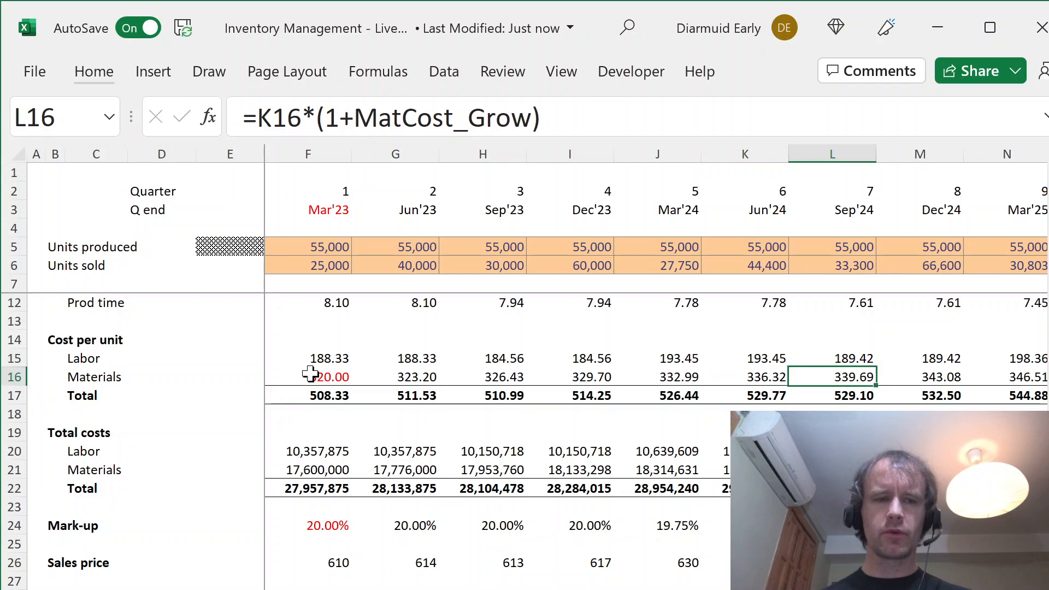
Step: Trace back from the materials costs to the first quarter's production time formula in F12
key("Left")
key("Left")
key("Left")
key("Up")
key("Up")
key("Up")
key("Left")
key("Left")
key("Up")
key("Up")
key("Left")
key("Up")
key("Down")
key("Down")
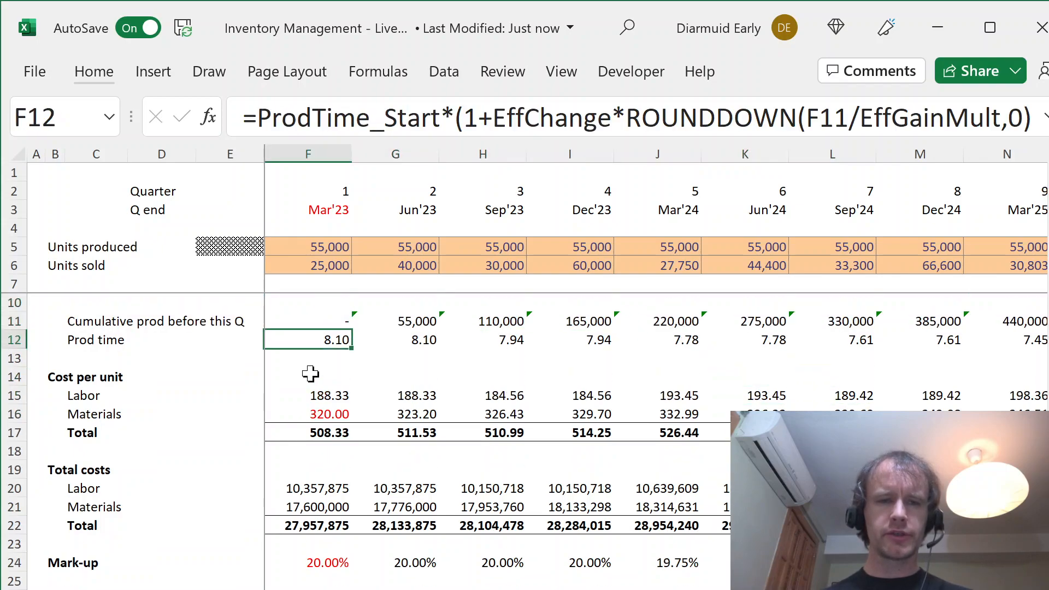
Step: Examine the production time, labor cost and cumulative production formulas across the quarters, ending at M11
key("Right")
key("Right")
key("Right")
key("Down")
key("Down")
key("Down")
key("Right")
key("Right")
key("Right")
key("Left")
key("Up")
key("Up")
key("Up")
key("Up")
key("Left")
key("Right")
key("Right")
key("Right")
key("Left")
key("Left")
key("Right")
key("Right")
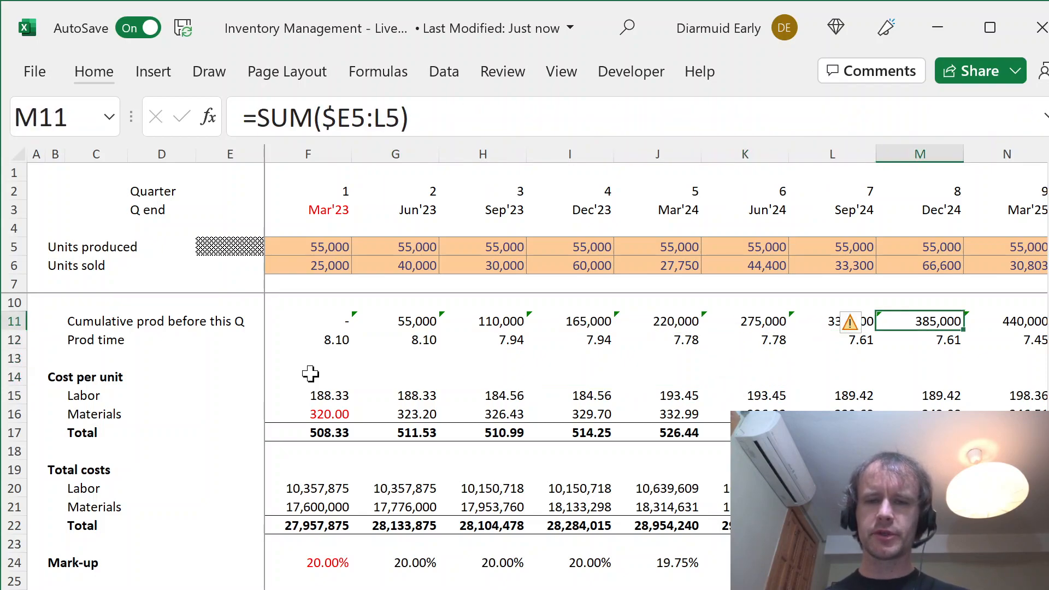
Step: Highlight the total cost per unit for all quarters, F17:AS17
key("Right")
key("Down")
key("Down")
key("Down")
key("Down")
key("Down")
key("Down")
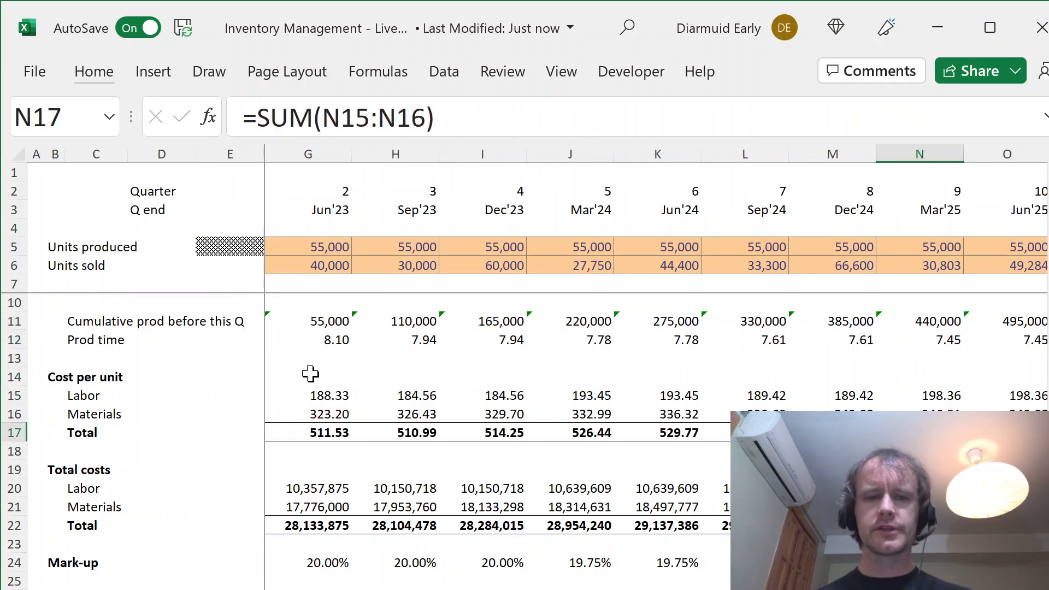
key("ctrl+Left")
key("ctrl+shift+Right")
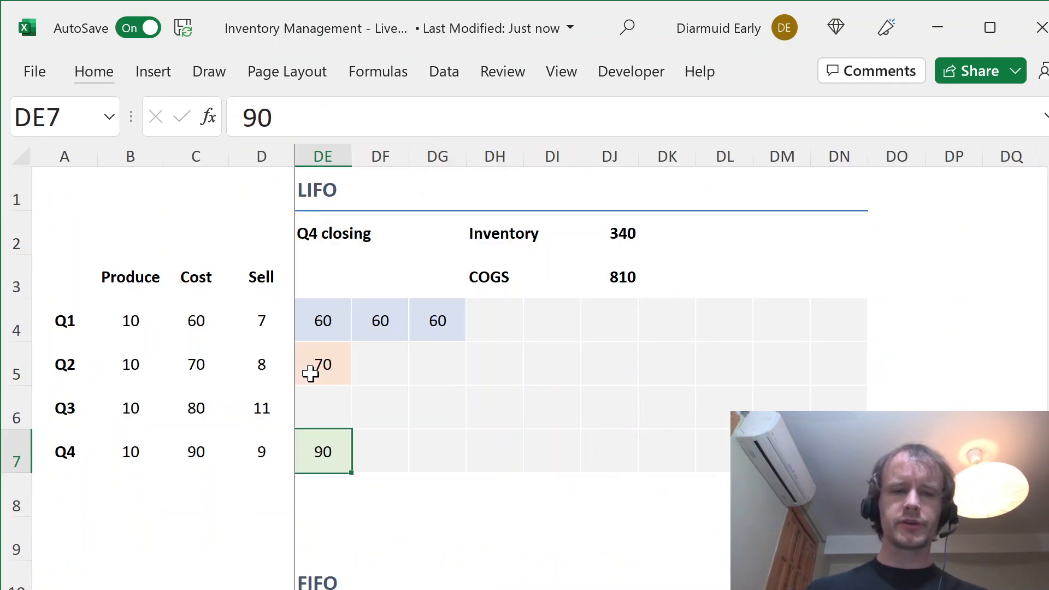
Step: Review the LIFO blocks from Q4 closing back to Q2 closing and forward again to Q4 closing
key("alt+Page_Up")
key("alt+Page_Up")
key("alt+Page_Up")
key("alt+Page_Up")
key("alt+Page_Up")
key("alt+Page_Up")
key("alt+Page_Up")
key("alt+Page_Up")
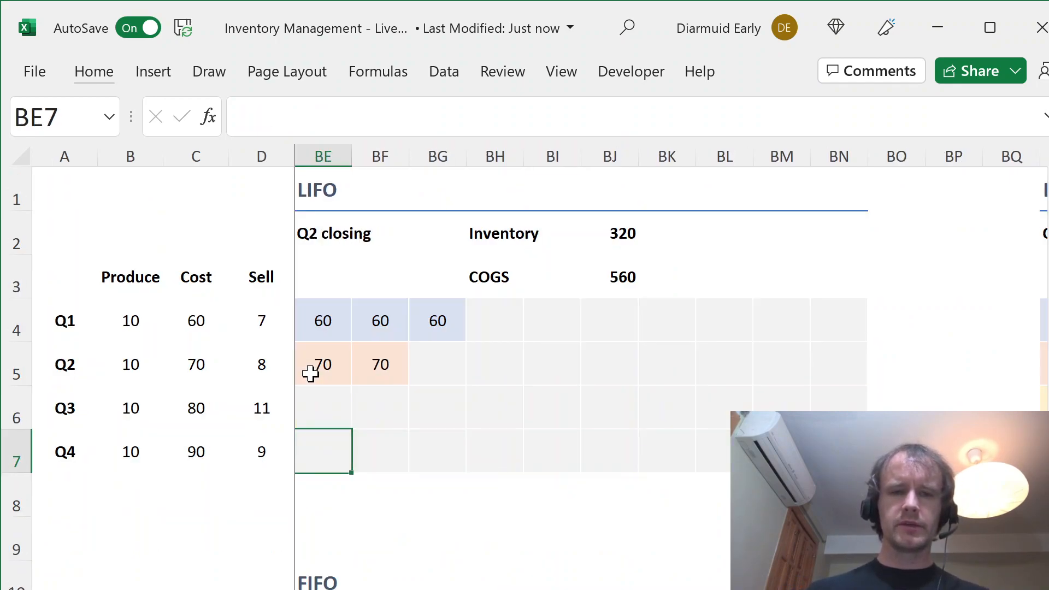
key("alt+Page_Down")
key("alt+Page_Down")
key("alt+Page_Down")
key("alt+Page_Down")
key("alt+Page_Down")
key("alt+Page_Down")
key("alt+Page_Down")
key("alt+Page_Down")
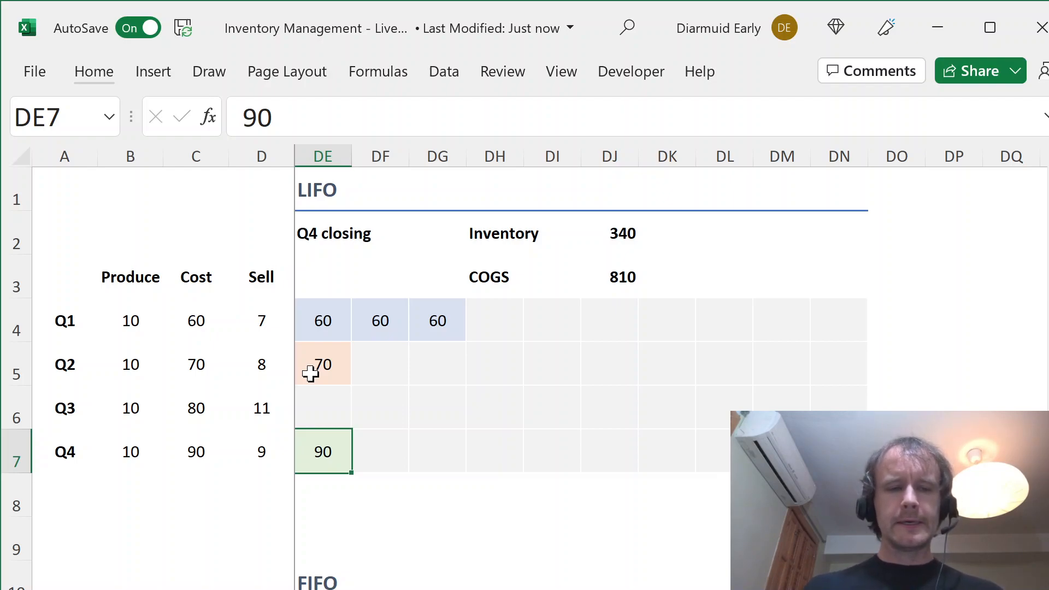
Step: Recheck the total cost per unit in the quarterly model from F17, and open the sheet with the layered inventory diagrams
key("ctrl+Page_Up")
key("ctrl+Page_Up")
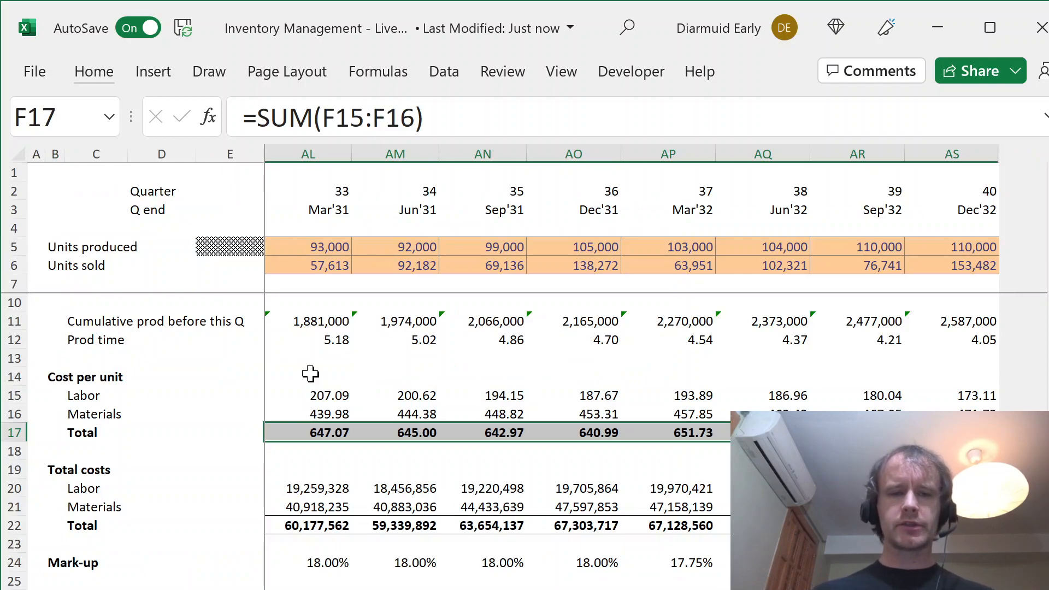
key("Left")
key("Right")
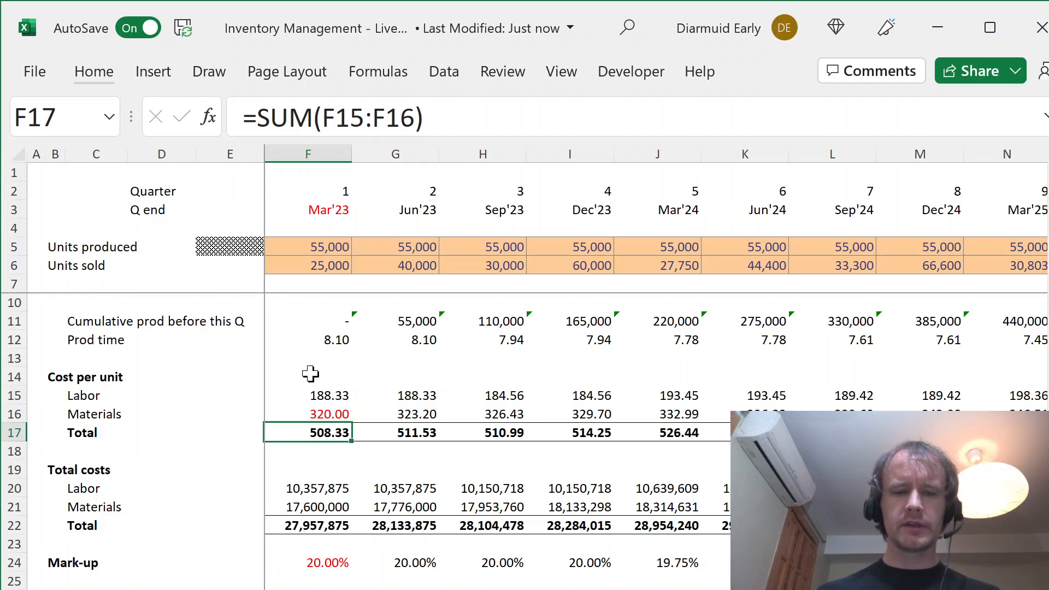
key("ctrl+Page_Down")
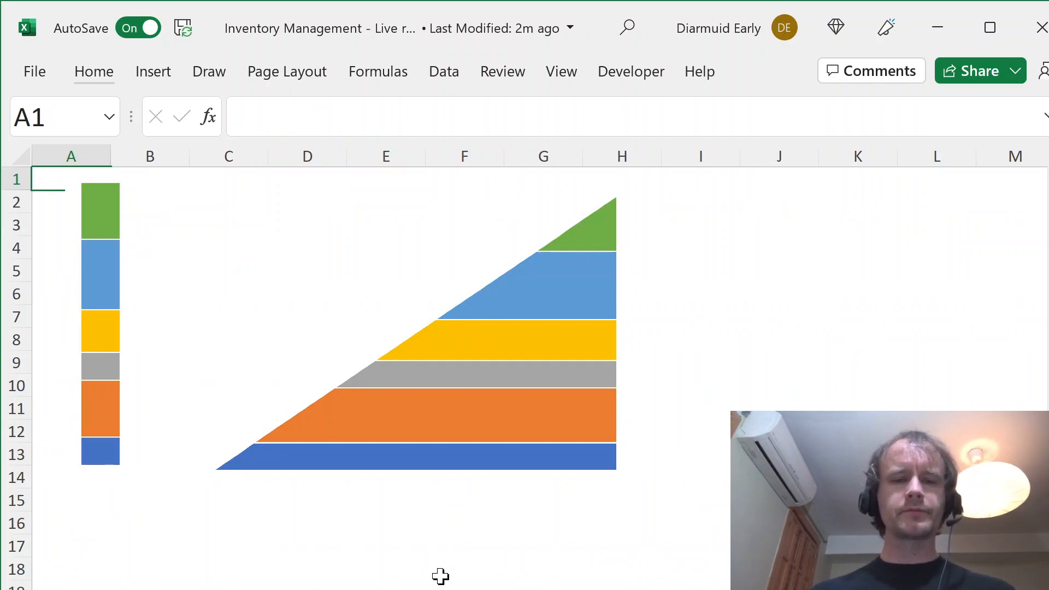
Step: Hide columns C:H so that only the stacked column diagram stays on show
left_click(220, 149)
key("shift+Right")
key("shift+Right")
key("shift+Right")
key("shift+Right")
key("shift+Right")
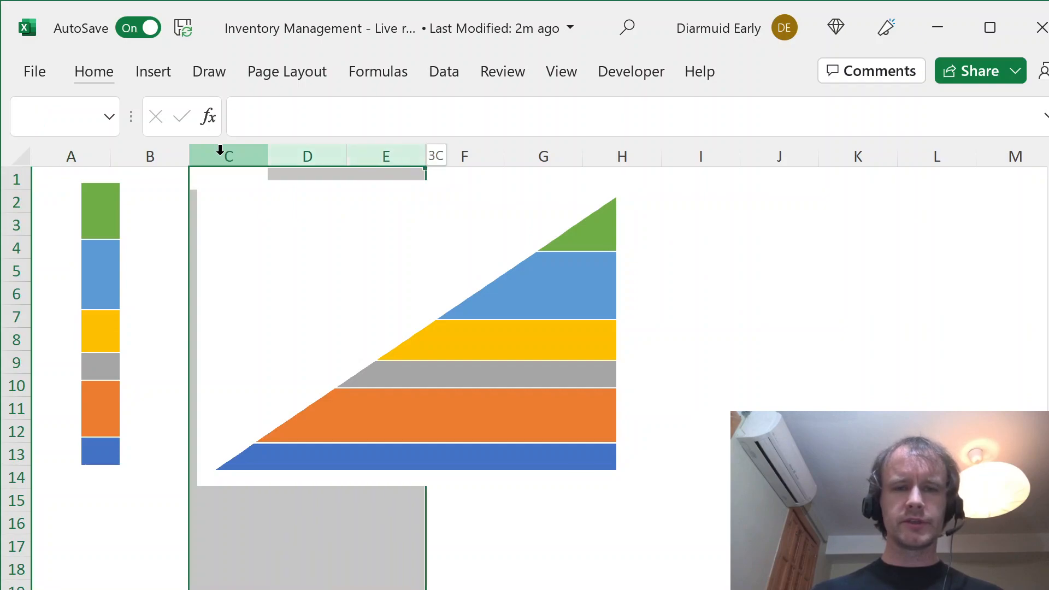
key("ctrl+0")
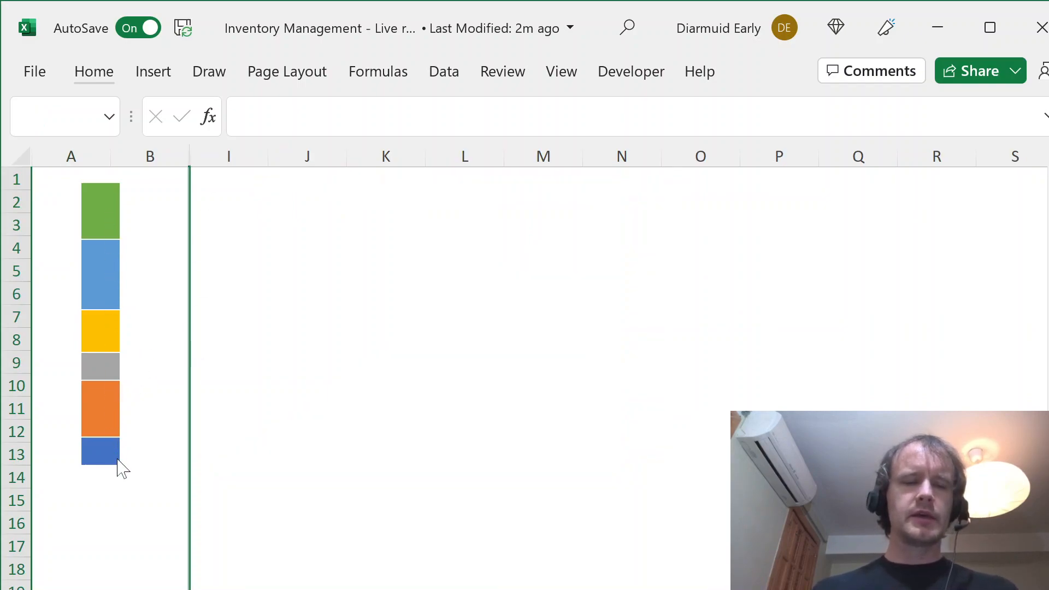
mouse_move(121, 468)
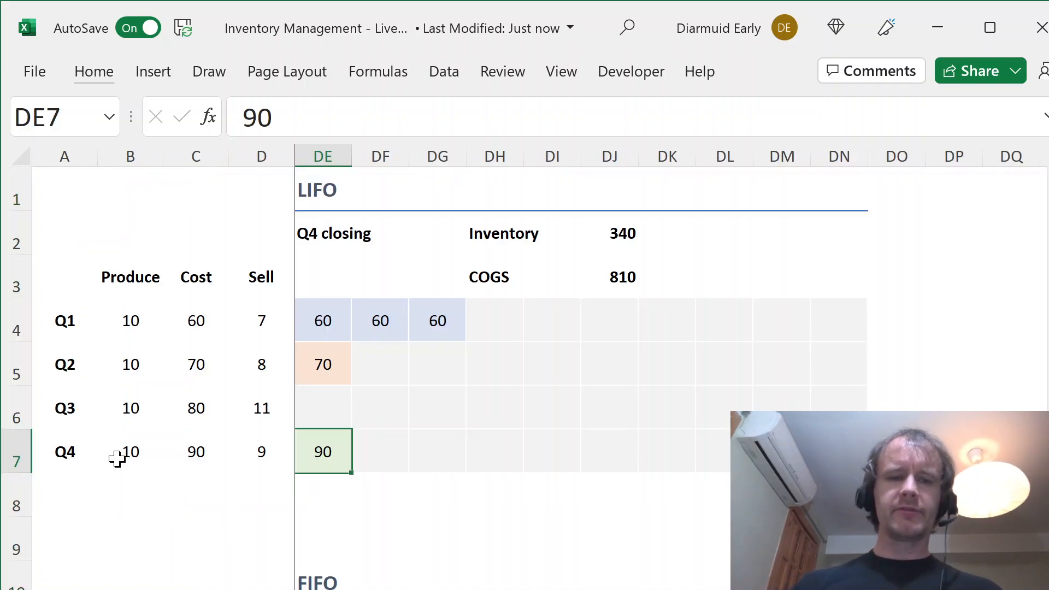
Step: Compare Q3 production with Q3 closing stock in the LIFO blocks and in the FIFO blocks
key("ctrl+Left")
key("alt+Page_Up")
key("alt+Page_Up")
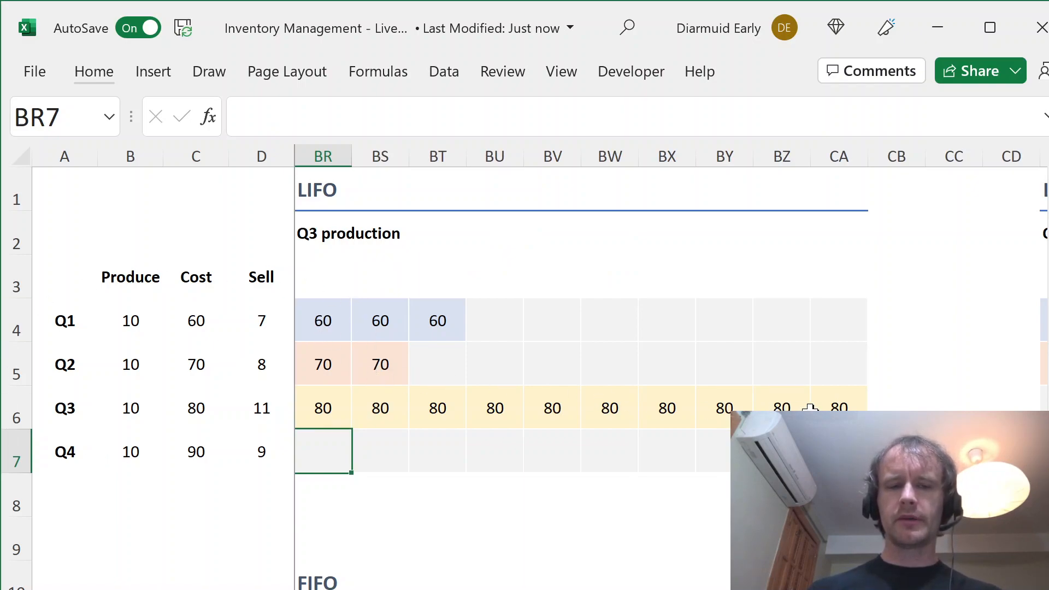
key("alt+Page_Down")
key("alt+Page_Up")
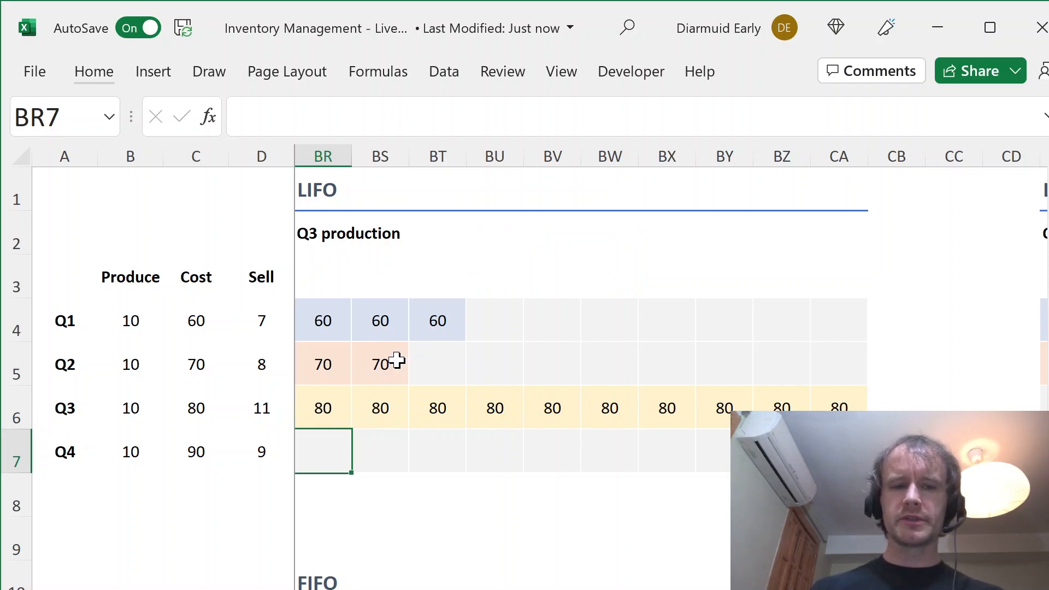
key("Page_Down")
key("alt+Page_Down")
key("alt+Page_Up")
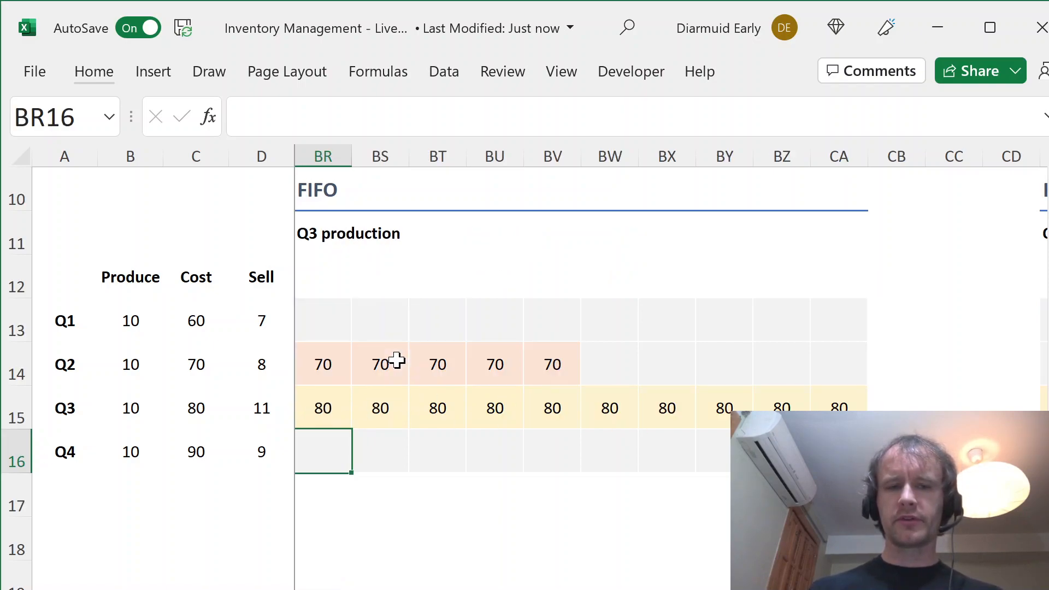
key("ctrl+Home")
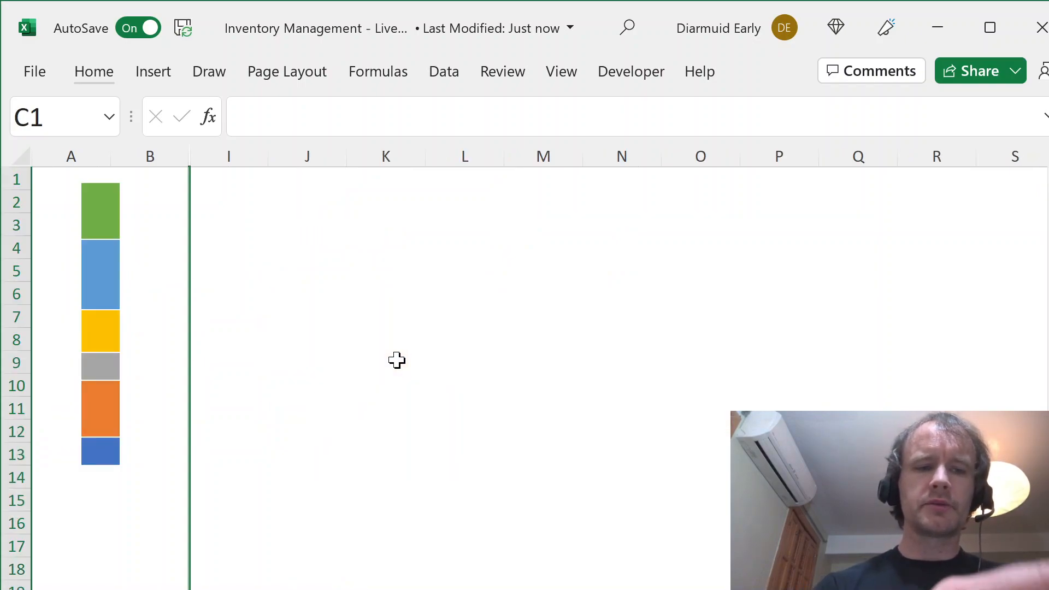
Step: Mark the layers of the stacked column diagram in ink, one after another from the lowest blue layer up to the green one
left_click_drag(68, 452, 104, 450)
left_click_drag(69, 413, 82, 415)
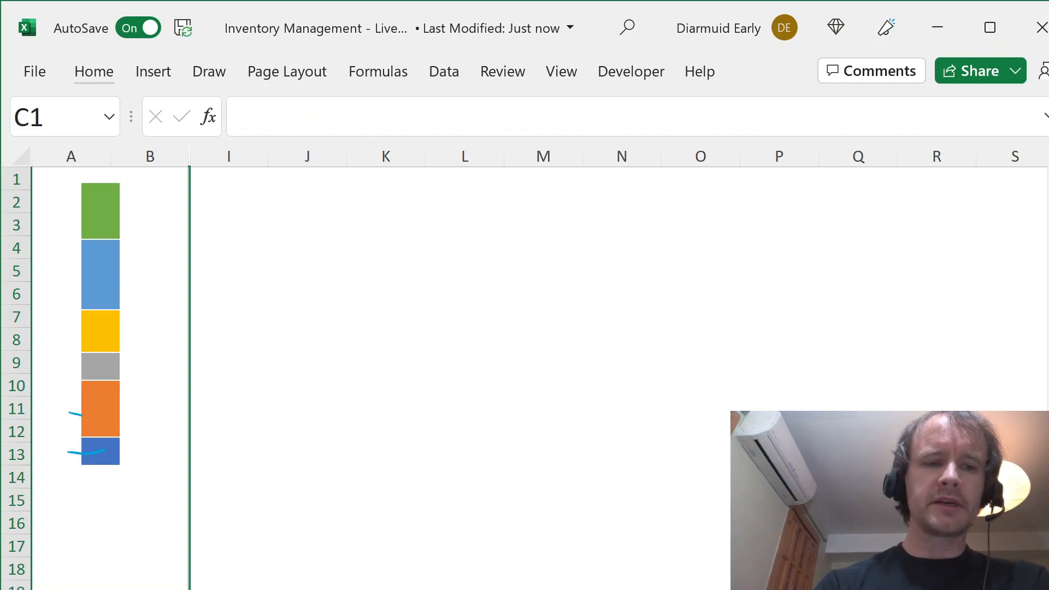
mouse_move(75, 369)
left_mouse_down()
mouse_move(109, 363)
mouse_move(110, 328)
left_mouse_up()
left_click_drag(59, 272, 98, 267)
left_click_drag(61, 217, 104, 208)
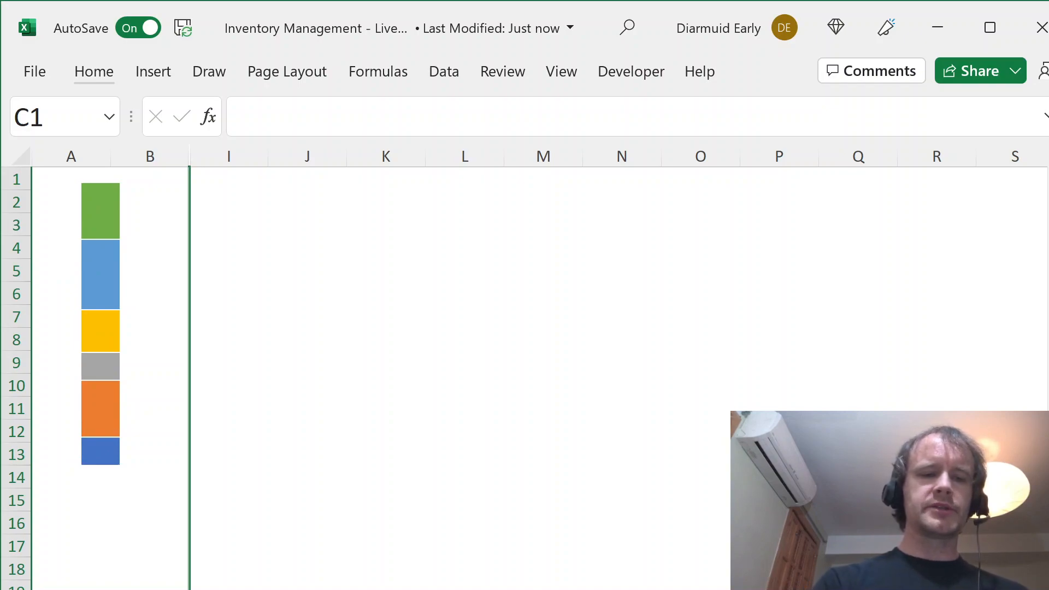
Step: Outline and shade in ink the lower blue, orange and grey layers and part of the yellow layer of the stacked column
mouse_move(78, 459)
left_mouse_down()
mouse_move(75, 339)
mouse_move(128, 342)
mouse_move(136, 415)
mouse_move(118, 468)
mouse_move(71, 467)
mouse_move(112, 446)
mouse_move(120, 458)
left_mouse_up()
mouse_move(88, 390)
left_mouse_down()
mouse_move(119, 392)
mouse_move(96, 358)
mouse_move(124, 375)
left_mouse_up()
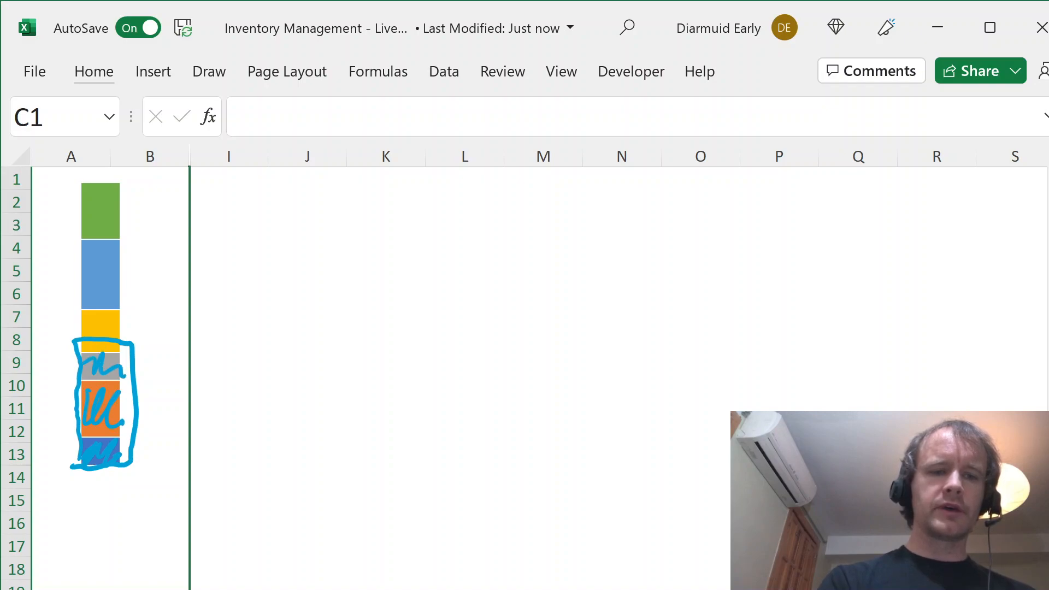
left_click_drag(87, 343, 124, 350)
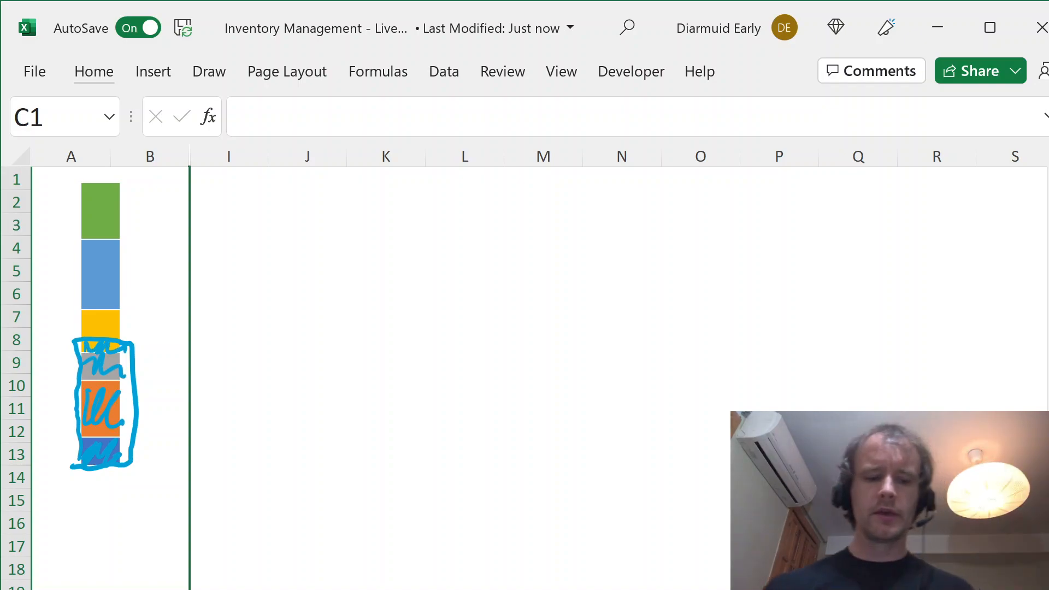
Step: Undo the ink marks on the stacked column and the hiding of columns C:H, and select cell B15
key("ctrl+z")
key("ctrl+z")
key("ctrl+z")
key("ctrl+z")
key("ctrl+z")
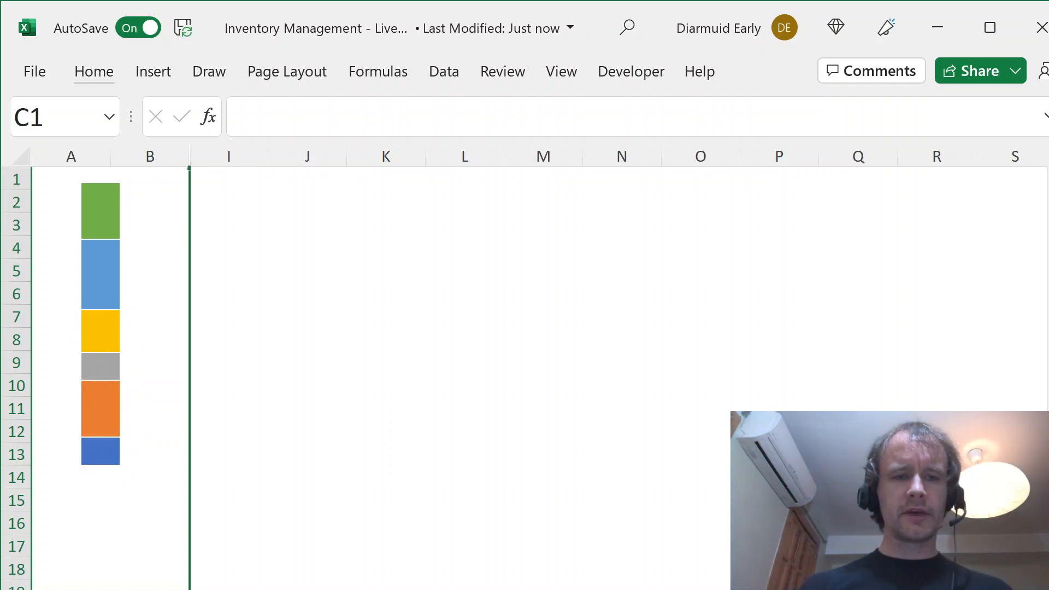
key("ctrl+z")
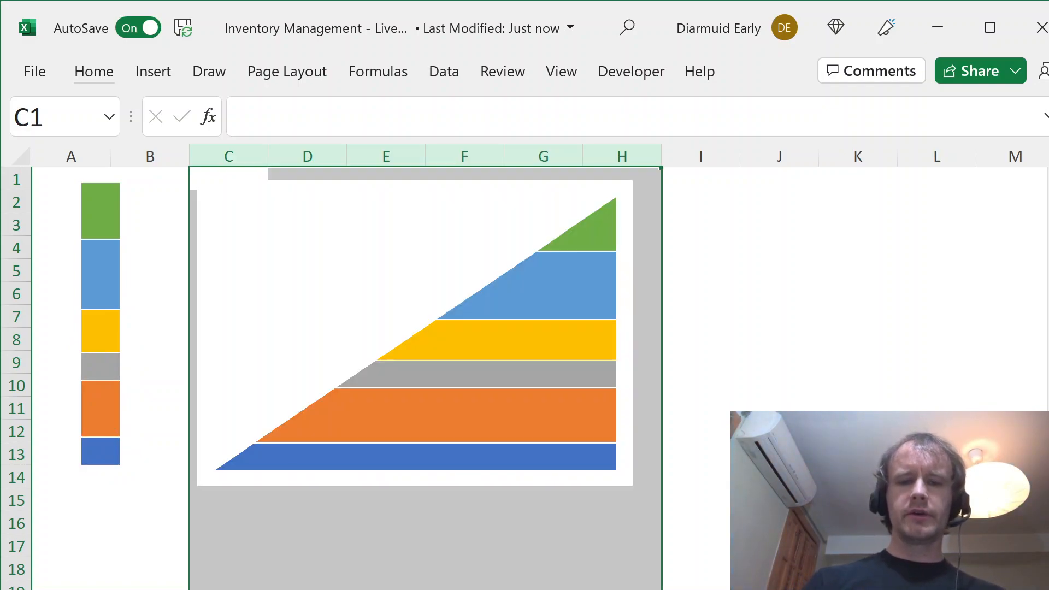
left_click(114, 501)
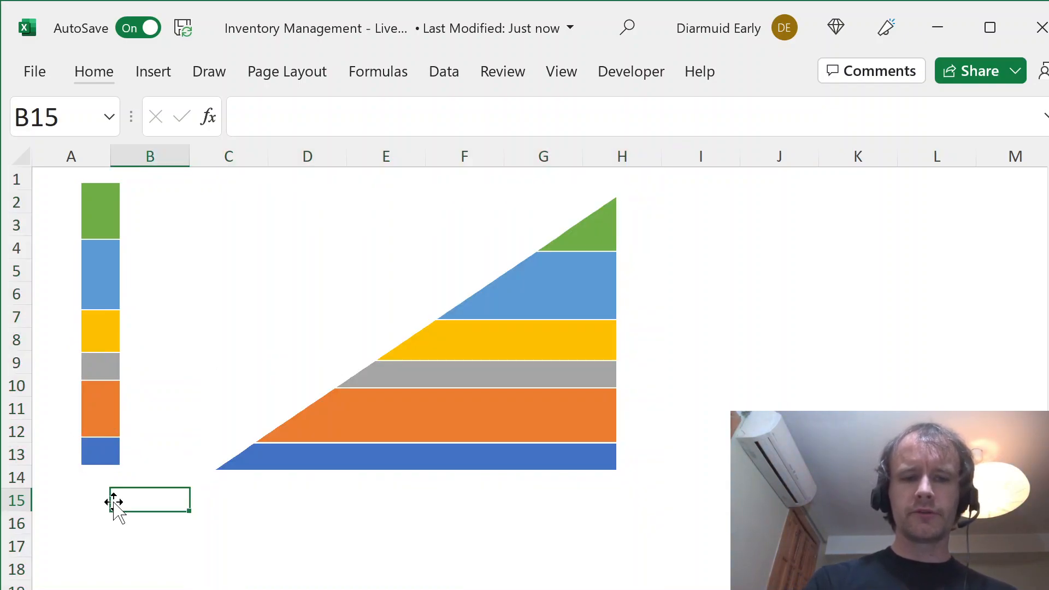
Step: Draw an ink arrow pointing right beneath the triangular layer diagram and handwrite "sales" under it
mouse_move(310, 504)
left_mouse_down()
mouse_move(540, 498)
mouse_move(510, 513)
left_mouse_up()
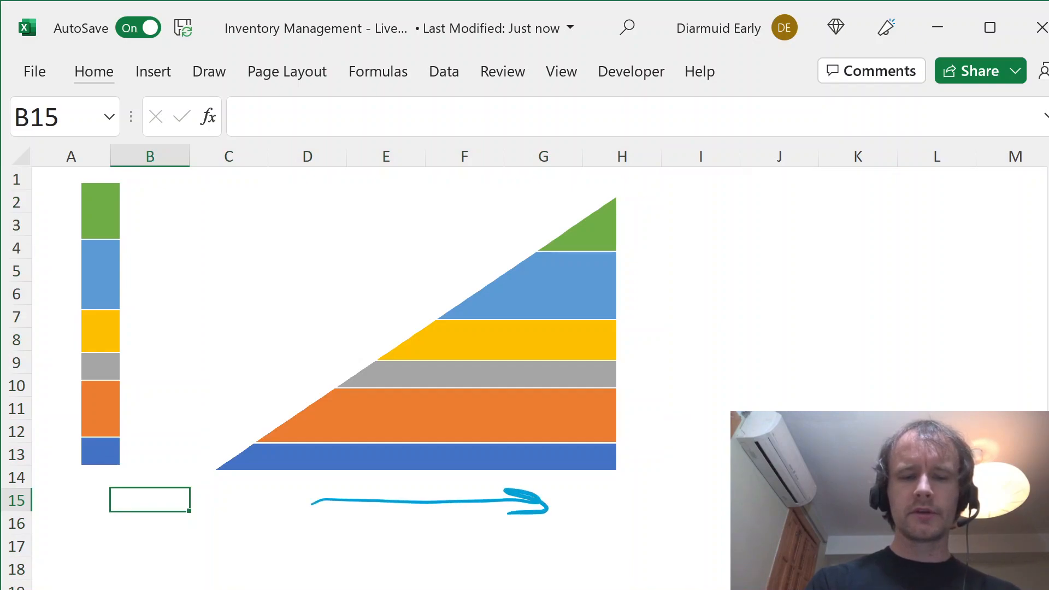
left_click_drag(387, 529, 356, 559)
mouse_move(418, 542)
left_mouse_down()
mouse_move(422, 562)
mouse_move(464, 528)
mouse_move(474, 567)
left_mouse_up()
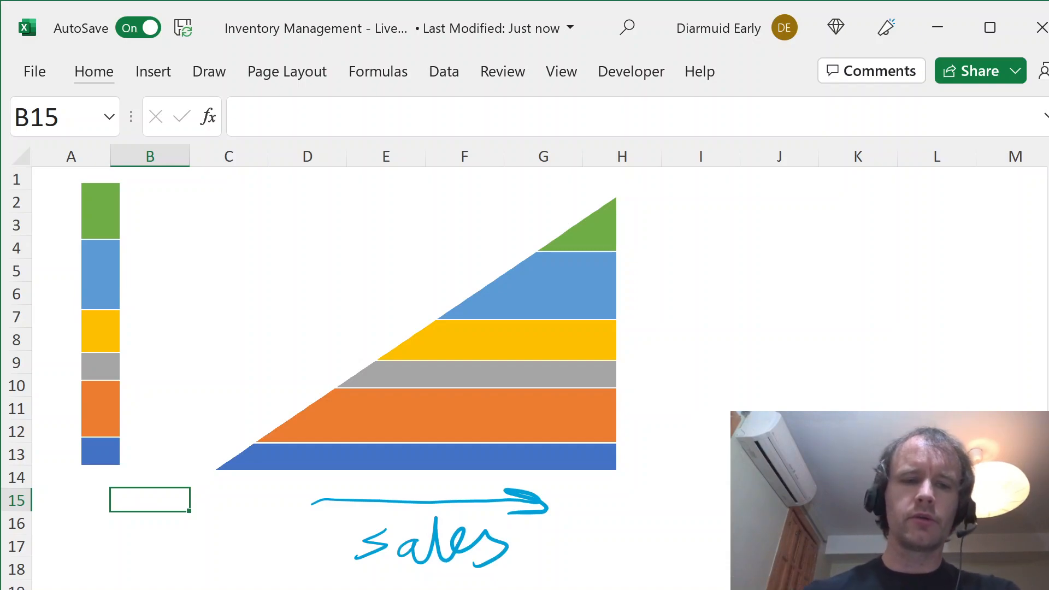
Step: Try vertical ink lines through the triangular diagram at the end of the blue tip and across the light blue layer's slope, and undo both
left_click_drag(255, 428, 258, 503)
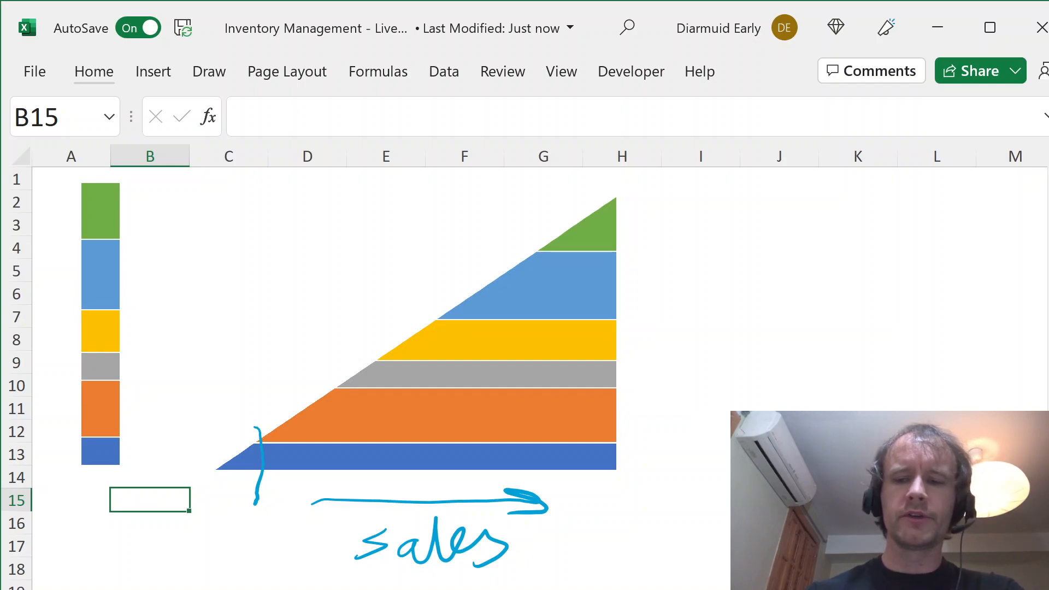
left_click_drag(485, 248, 493, 494)
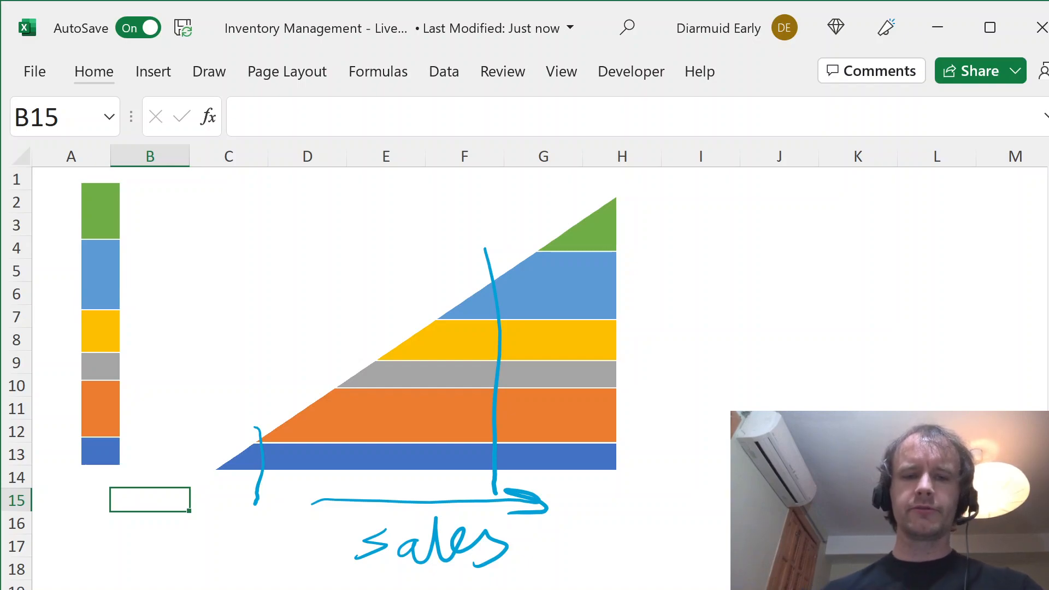
key("ctrl+z")
key("ctrl+z")
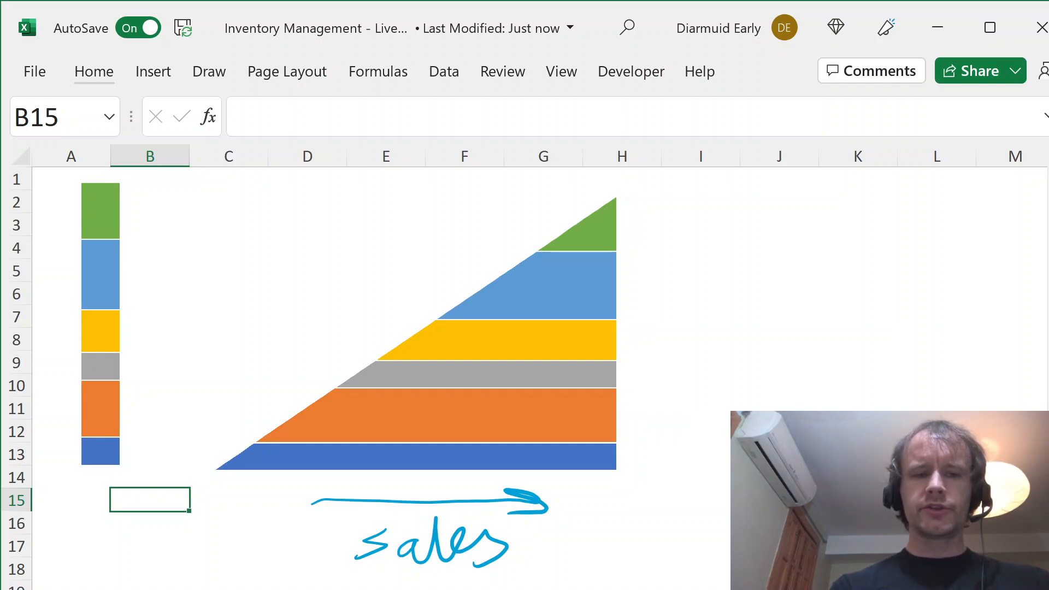
Step: Trace the yellow layer's sloped edge in ink, extending the diagonal both ways and its upper and lower boundaries horizontally across the diagram
mouse_move(167, 353)
left_mouse_down()
mouse_move(381, 357)
mouse_move(439, 319)
mouse_move(833, 318)
left_mouse_up()
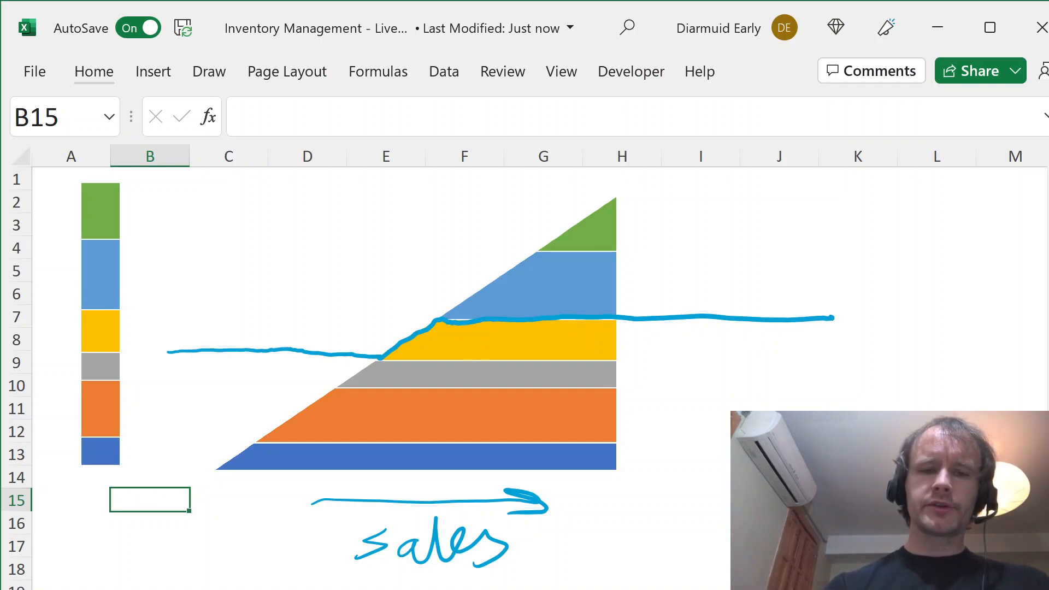
left_click_drag(438, 320, 642, 175)
left_click_drag(378, 359, 191, 498)
left_click_drag(449, 313, 153, 317)
left_click_drag(362, 361, 776, 360)
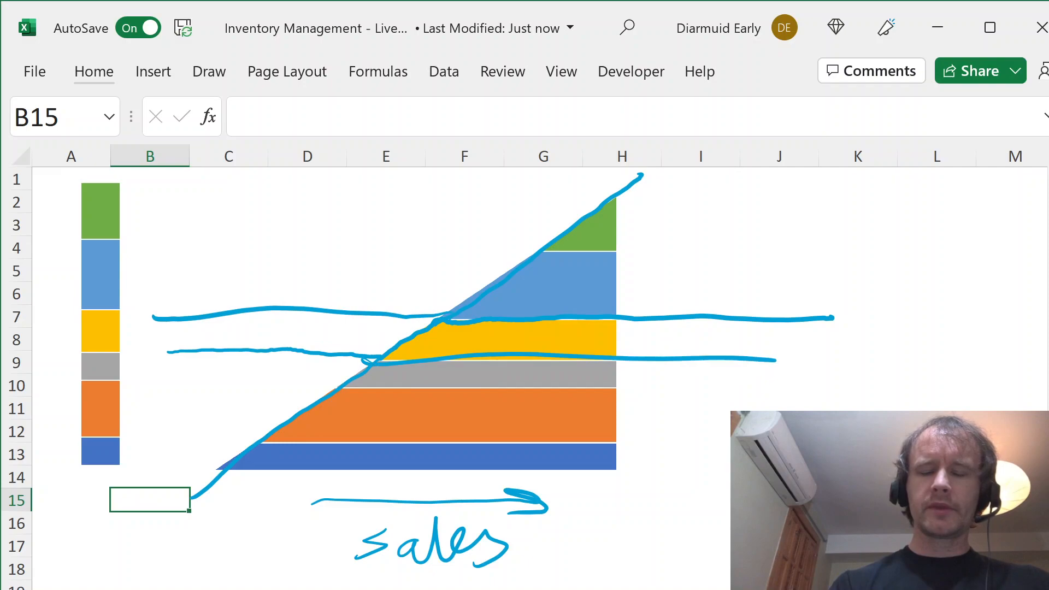
Step: Bracket the layers beneath the yellow layer in ink and label them "A", then bracket the yellow layer's thickness and label it "B"
mouse_move(658, 361)
left_mouse_down()
mouse_move(681, 443)
mouse_move(651, 475)
left_mouse_up()
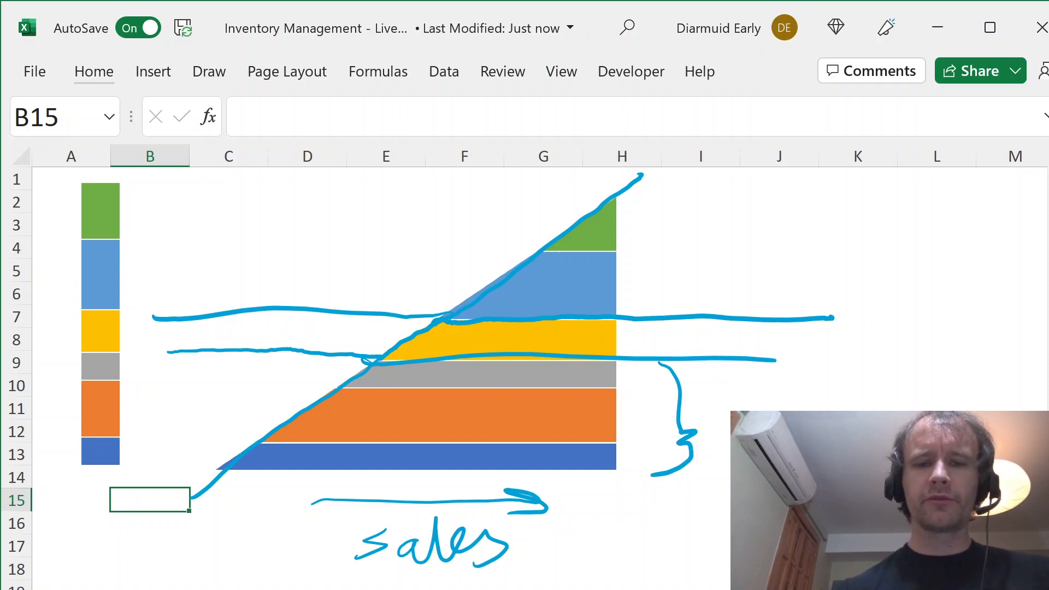
left_click_drag(719, 440, 746, 407)
mouse_move(857, 321)
left_mouse_down()
mouse_move(851, 358)
mouse_move(880, 353)
left_mouse_up()
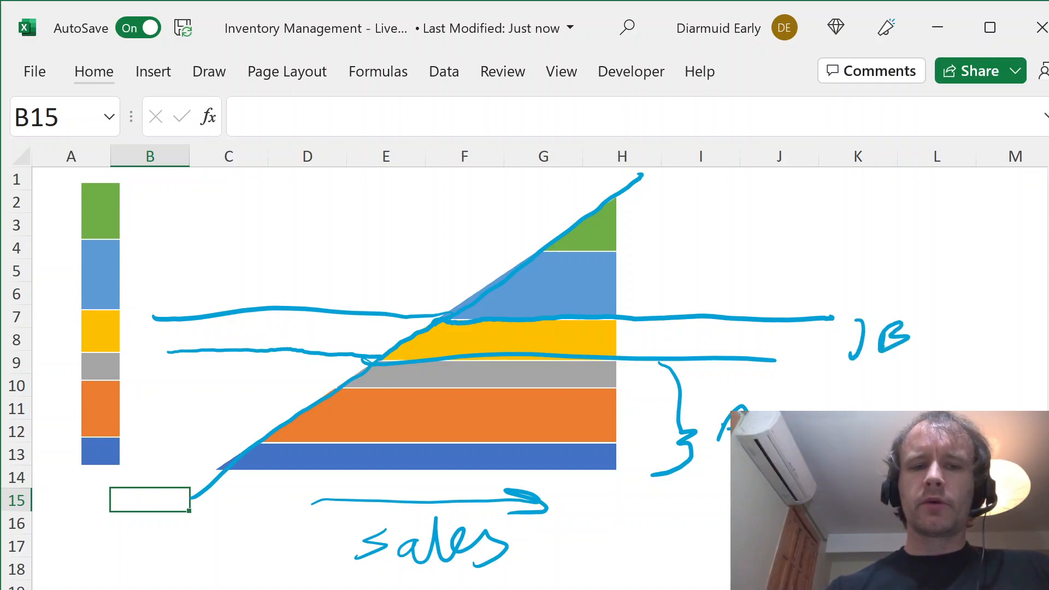
Step: Draw an ink arrow from the yellow layer's upper boundary line and handwrite "y = A+B" beside it
mouse_move(228, 311)
left_mouse_down()
mouse_move(285, 257)
mouse_move(274, 247)
mouse_move(268, 274)
left_mouse_up()
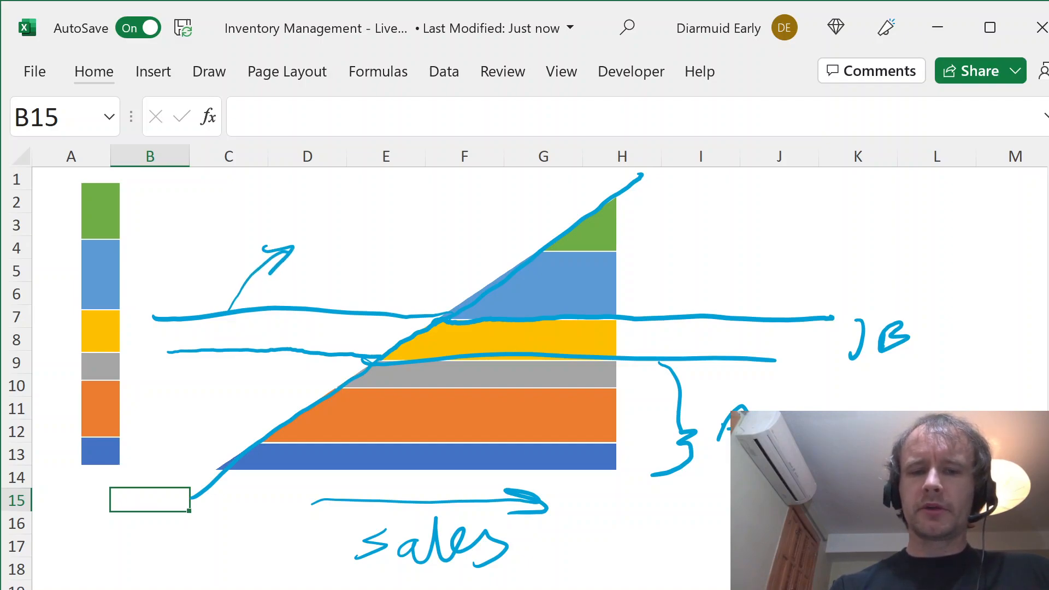
mouse_move(313, 223)
left_mouse_down()
mouse_move(327, 221)
mouse_move(300, 279)
left_mouse_up()
left_click_drag(339, 234, 363, 223)
mouse_move(341, 245)
left_mouse_down()
mouse_move(399, 236)
mouse_move(397, 223)
left_mouse_up()
mouse_move(415, 203)
left_mouse_down()
mouse_move(419, 237)
mouse_move(424, 219)
left_mouse_up()
left_click_drag(457, 192, 440, 237)
left_click_drag(443, 203, 441, 235)
Step: Draw an ink arrow down from the yellow layer's lower boundary line and handwrite "y = A" beside it
left_click_drag(227, 354, 203, 392)
left_click_drag(198, 377, 235, 365)
left_click_drag(155, 417, 164, 453)
left_click_drag(197, 409, 211, 404)
mouse_move(191, 424)
left_mouse_down()
mouse_move(229, 409)
mouse_move(261, 414)
left_mouse_up()
Step: Draw an ink arrow from the upper end of the diagonal line and handwrite "y = x" beside it
left_click_drag(628, 188, 711, 234)
mouse_move(690, 223)
left_mouse_down()
mouse_move(686, 249)
mouse_move(746, 225)
mouse_move(722, 265)
left_mouse_up()
left_click_drag(758, 232, 781, 232)
mouse_move(791, 218)
left_mouse_down()
mouse_move(813, 225)
mouse_move(792, 238)
left_mouse_up()
left_click_drag(803, 236, 839, 224)
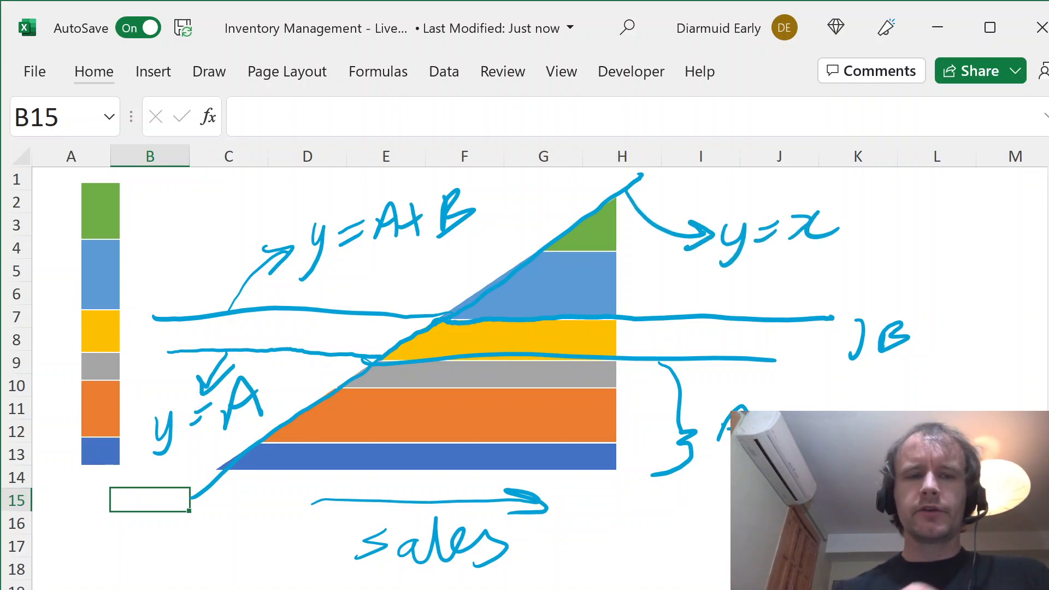
Step: Change the pen colour to red and trace along the lower boundary, up the yellow layer's slope, and out along its upper boundary
left_click(209, 72)
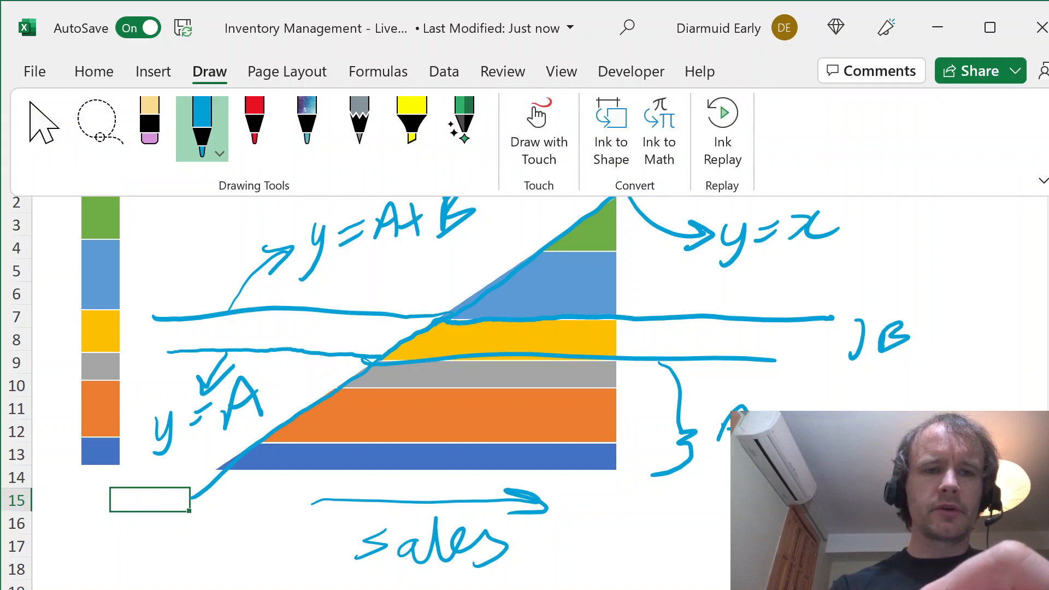
left_click(202, 129)
left_click(207, 424)
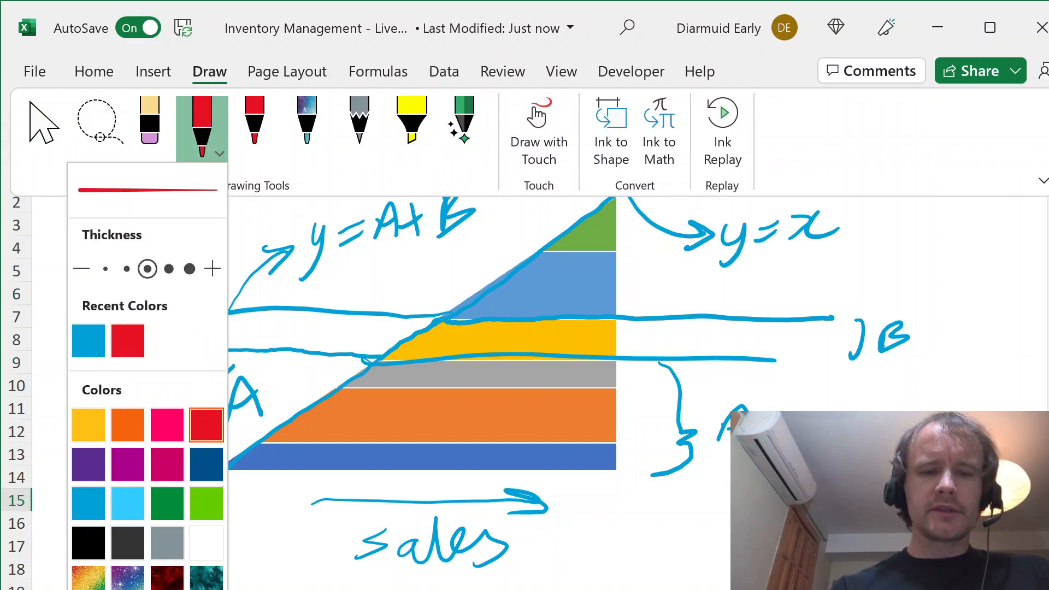
left_click(410, 268)
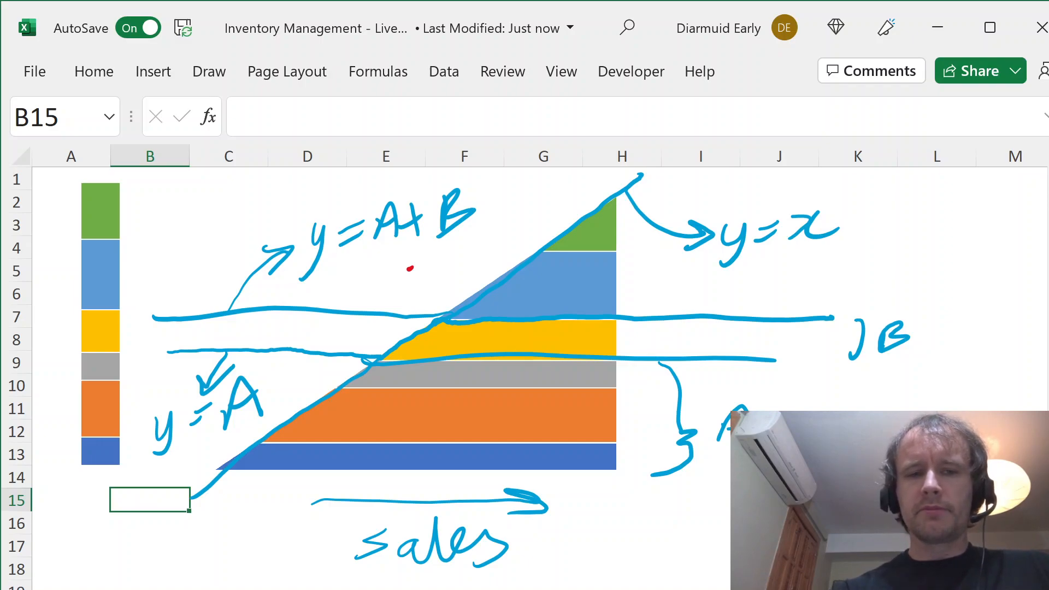
mouse_move(174, 352)
left_mouse_down()
mouse_move(385, 357)
mouse_move(449, 316)
mouse_move(824, 317)
left_mouse_up()
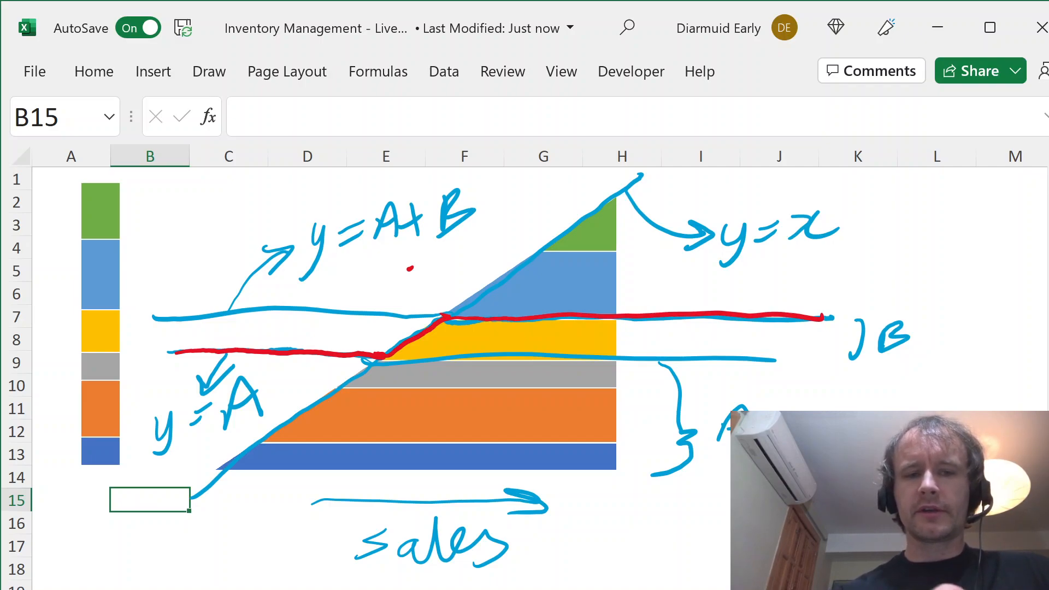
Step: Handwrite "Med(0, B," in red beneath the diagram and mark the corner where the red line leaves the lower boundary
mouse_move(66, 562)
left_mouse_down()
mouse_move(99, 538)
mouse_move(103, 554)
left_mouse_up()
mouse_move(113, 545)
left_mouse_down()
mouse_move(132, 533)
mouse_move(146, 553)
left_mouse_up()
left_click_drag(143, 543, 156, 546)
left_click_drag(151, 511, 162, 561)
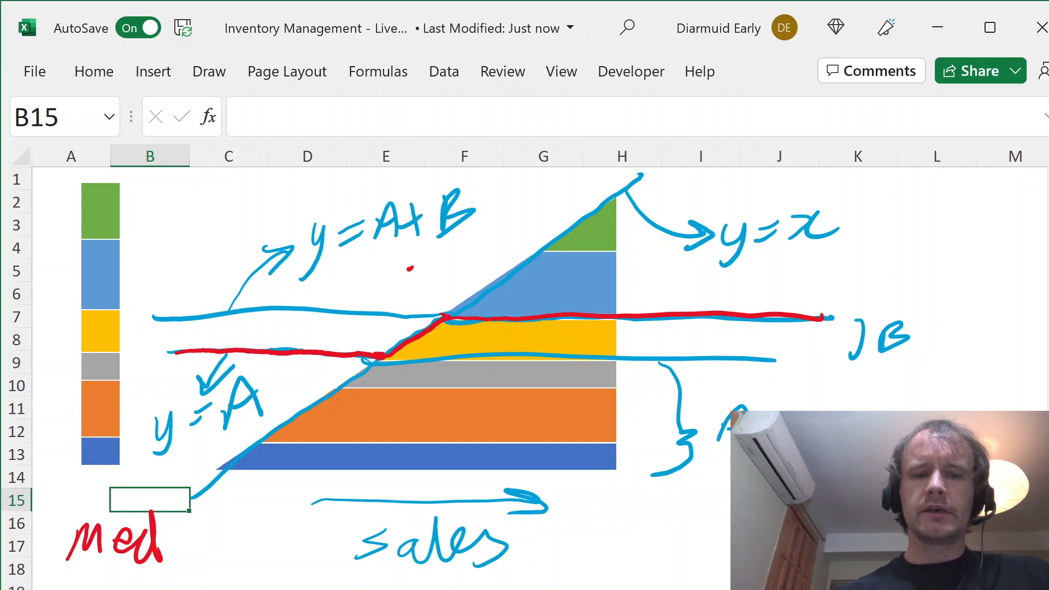
left_click_drag(381, 357, 385, 364)
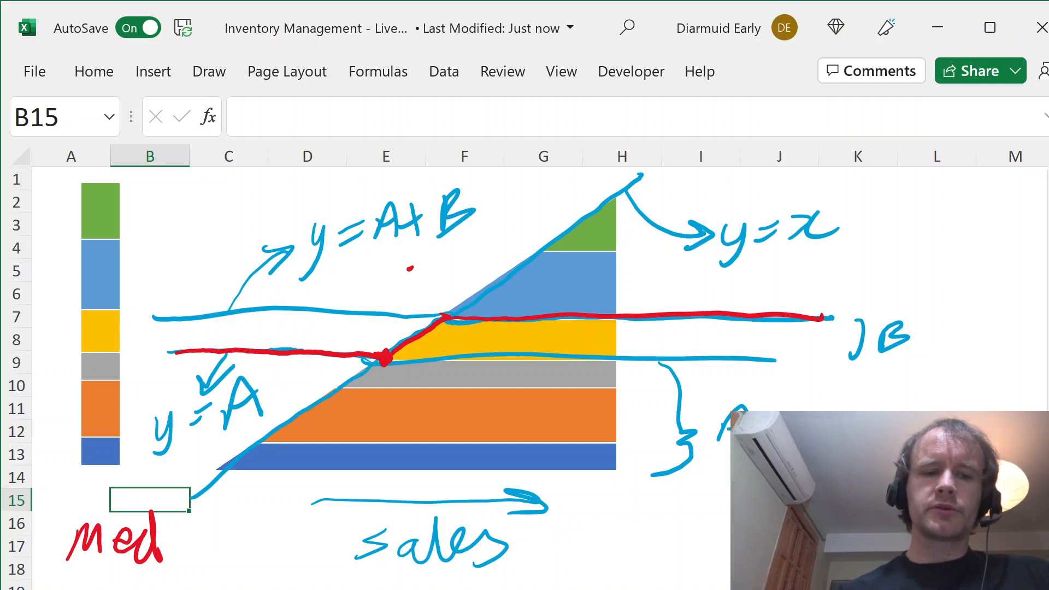
left_click_drag(189, 511, 194, 574)
mouse_move(222, 519)
left_mouse_down()
mouse_move(212, 551)
mouse_move(225, 520)
mouse_move(236, 568)
left_mouse_up()
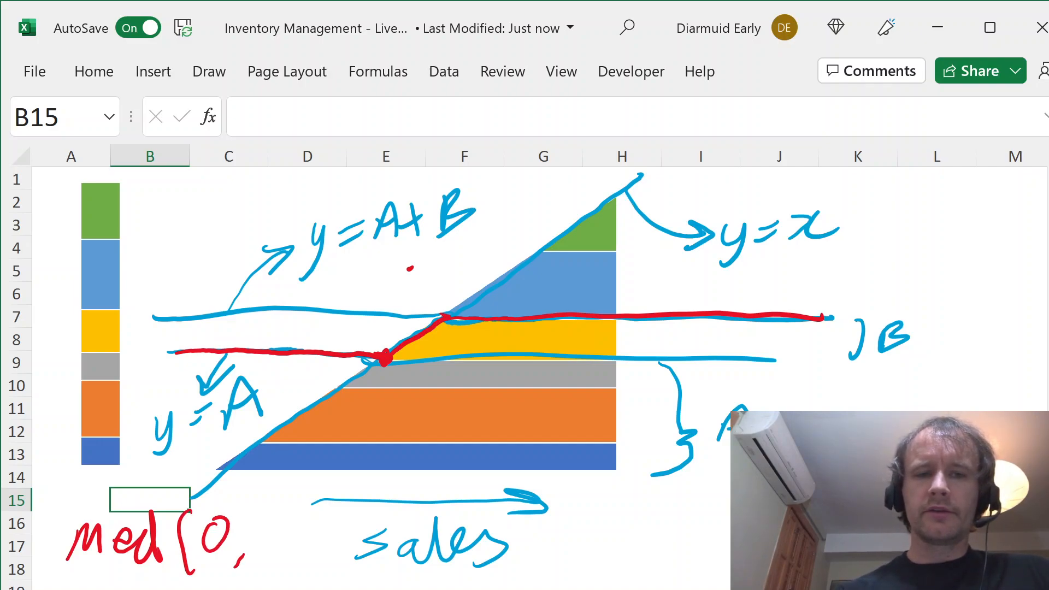
mouse_move(262, 521)
left_mouse_down()
mouse_move(273, 499)
mouse_move(252, 553)
mouse_move(285, 571)
left_mouse_up()
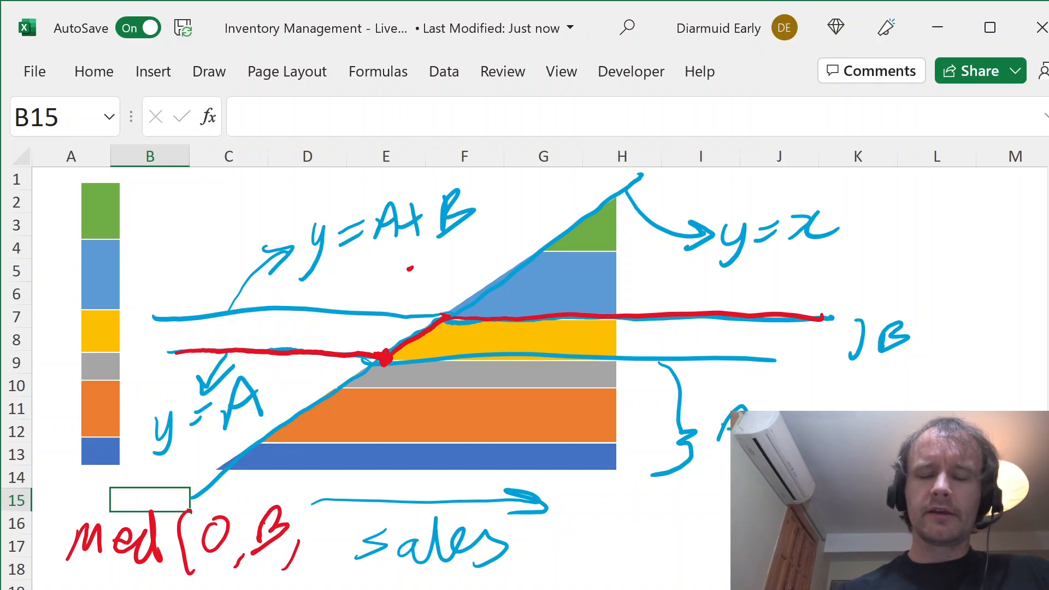
Step: Delete the arrow and "sales" ink beneath the diagram, and continue the red handwritten formula with "x - B)"
left_click(362, 534)
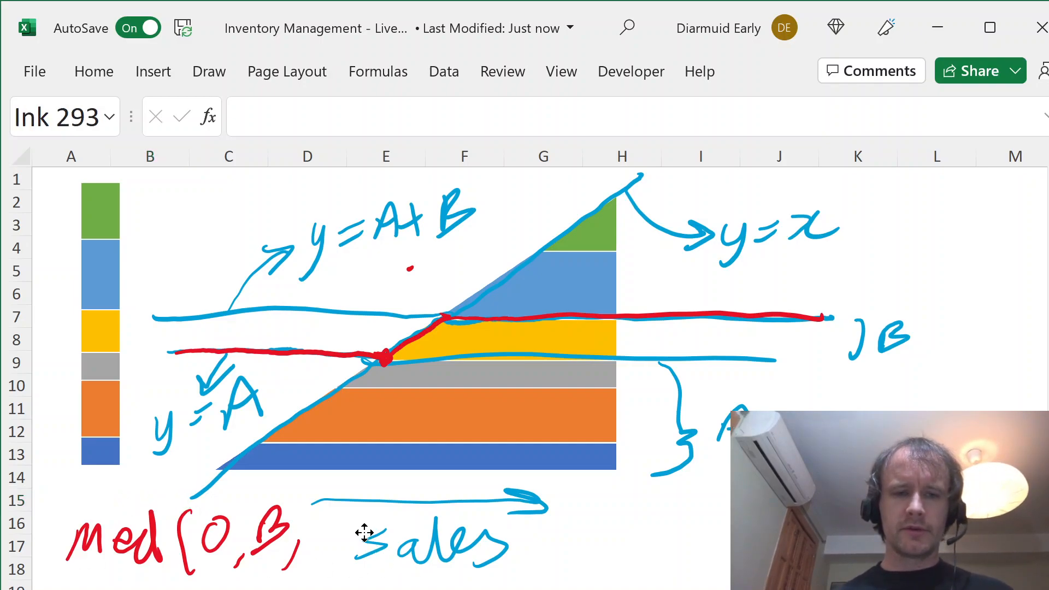
key("Delete")
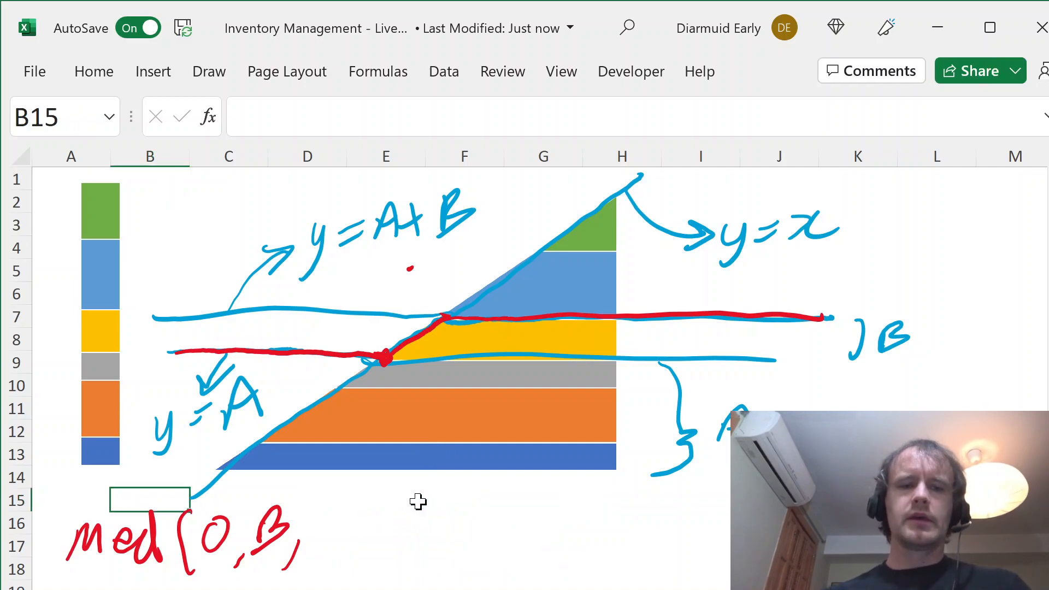
mouse_move(323, 514)
left_mouse_down()
mouse_move(333, 533)
mouse_move(323, 543)
left_mouse_up()
left_click_drag(347, 514, 340, 540)
mouse_move(358, 504)
left_mouse_down()
mouse_move(365, 540)
mouse_move(418, 520)
mouse_move(435, 538)
mouse_move(426, 546)
left_mouse_up()
left_click_drag(467, 497, 464, 557)
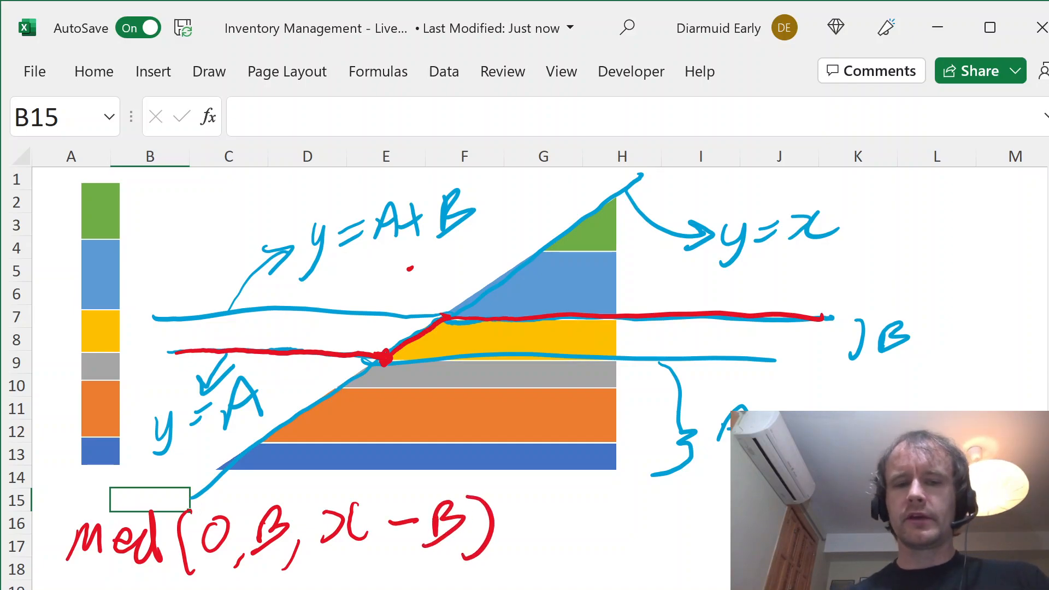
Step: Undo the last "B)" strokes and finish the handwritten formula with "A)" so that it reads "Med(0, B, x - A)"
key("ctrl+z")
key("ctrl+z")
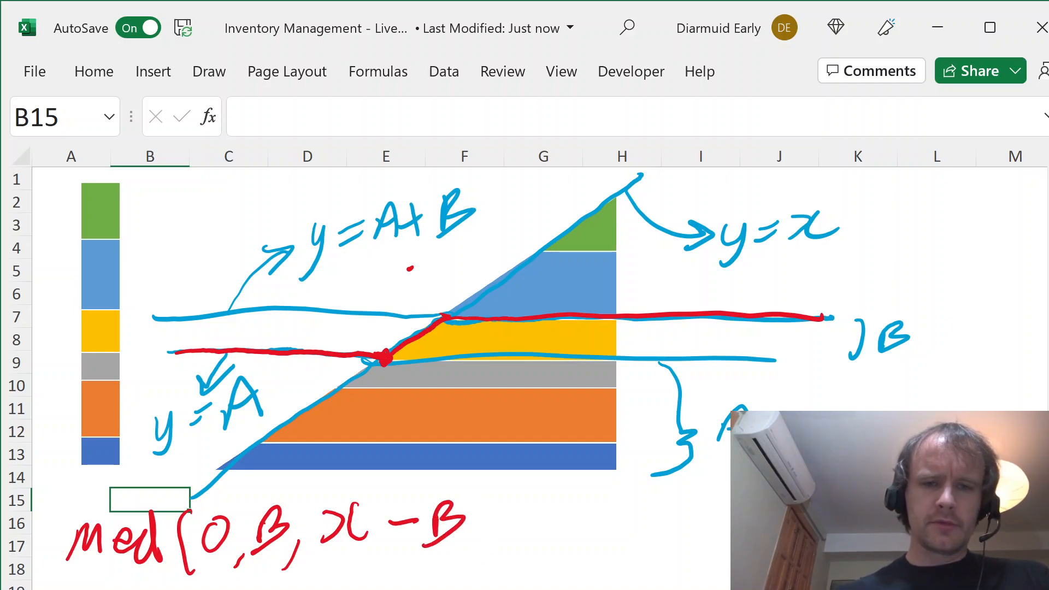
mouse_move(434, 541)
left_mouse_down()
mouse_move(466, 538)
mouse_move(460, 520)
left_mouse_up()
mouse_move(475, 488)
left_mouse_down()
mouse_move(500, 520)
mouse_move(478, 545)
left_mouse_up()
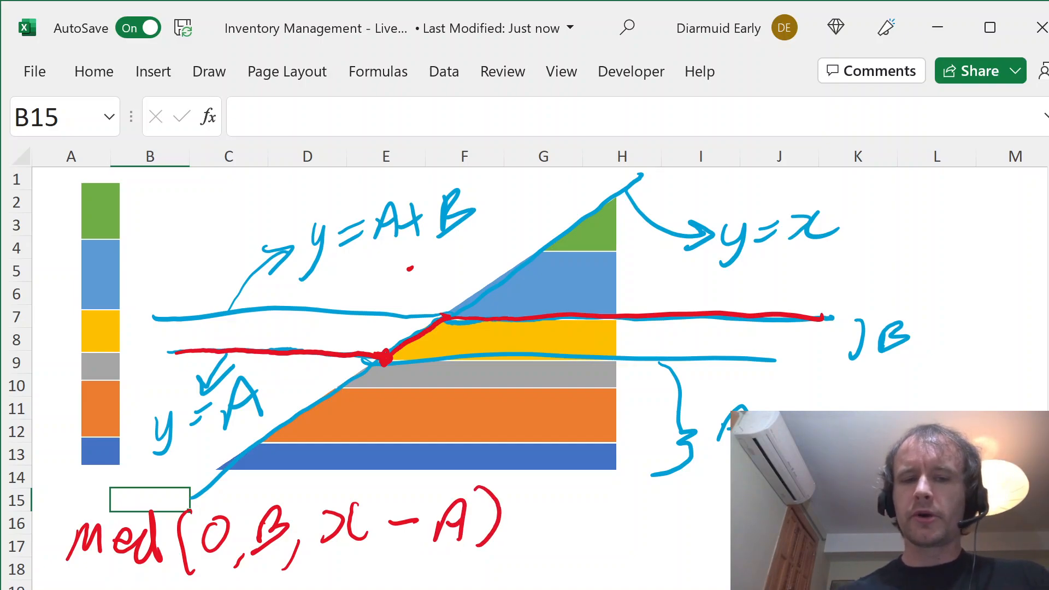
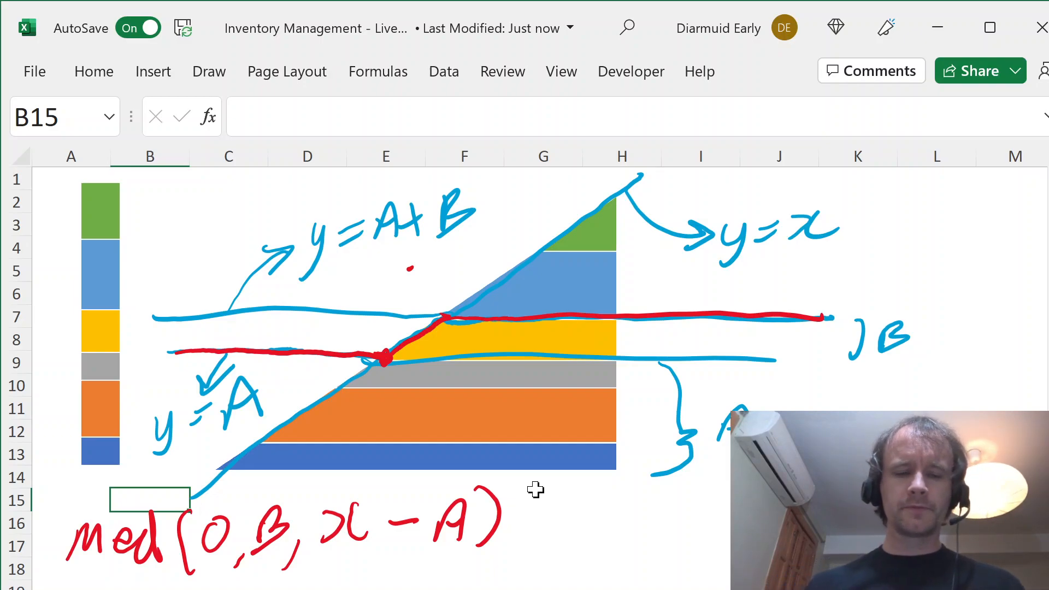
Step: Return to the quarterly model sheet and select cell B30 beneath the Sales row
key("ctrl+Page_Up")
key("ctrl+Page_Up")
key("ctrl+Page_Up")
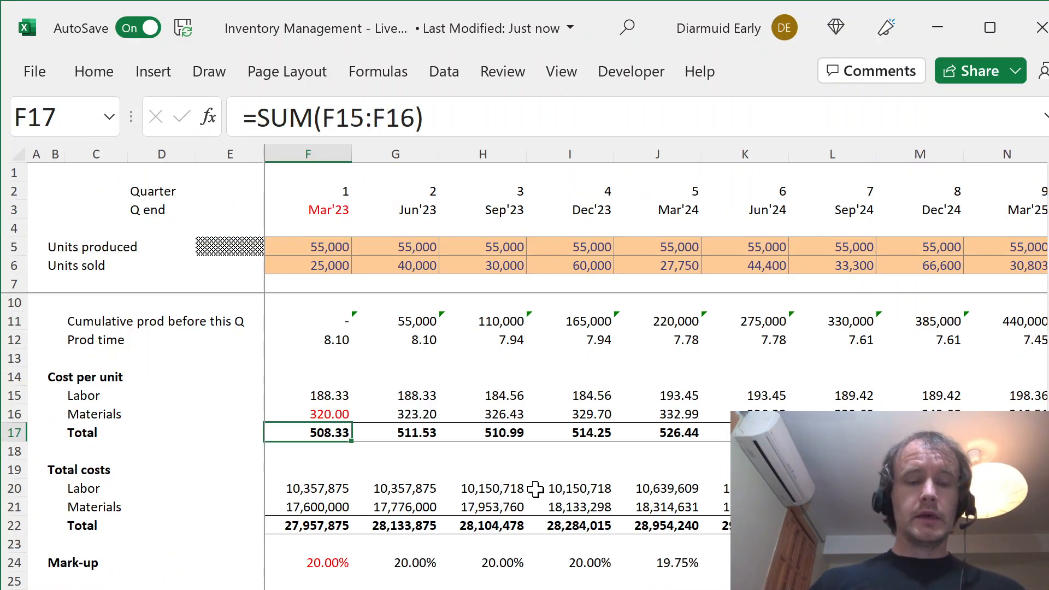
key("Page_Down")
key("ctrl+Up")
key("Down")
key("Left")
key("Left")
key("Left")
key("Down")
key("Left")
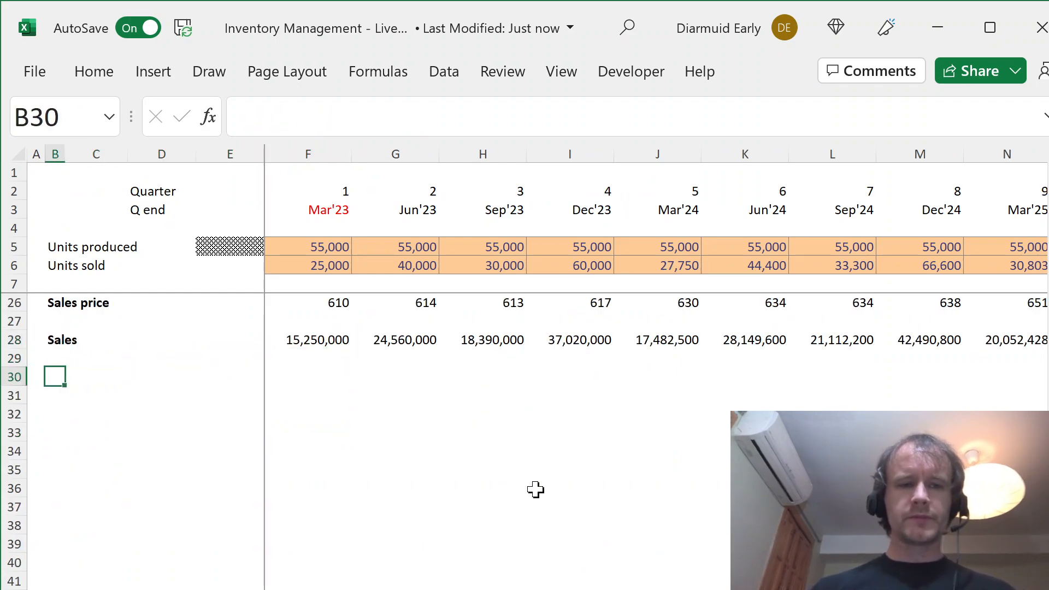
Step: Label cell B7, beneath Units sold, as "Closing inventory"
key("ctrl+Home")
key("Up")
key("Left")
key("Left")
key("Left")
key("Left")
type("Closin")
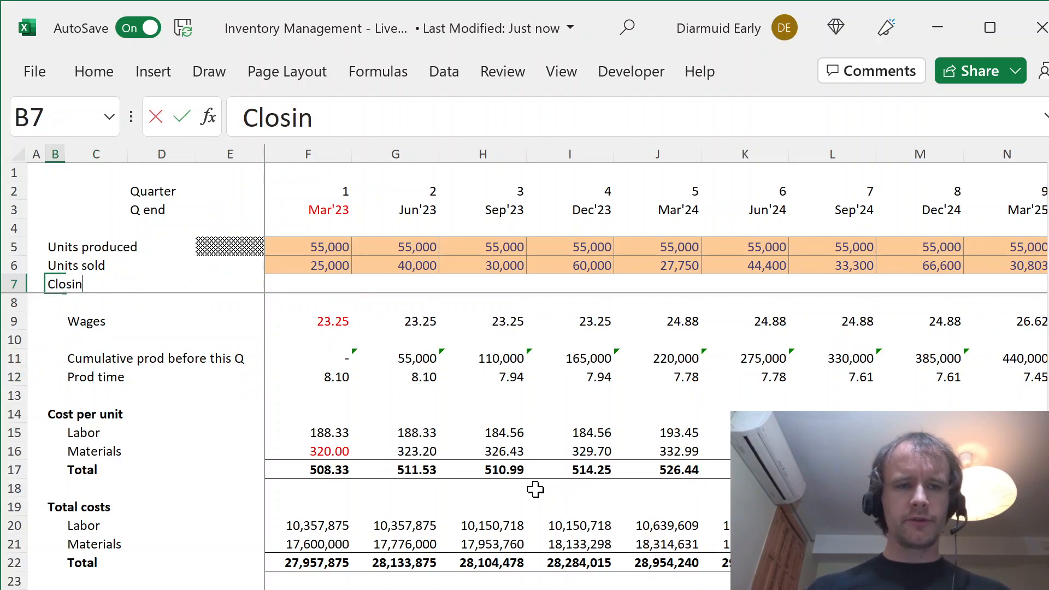
type("g inventory")
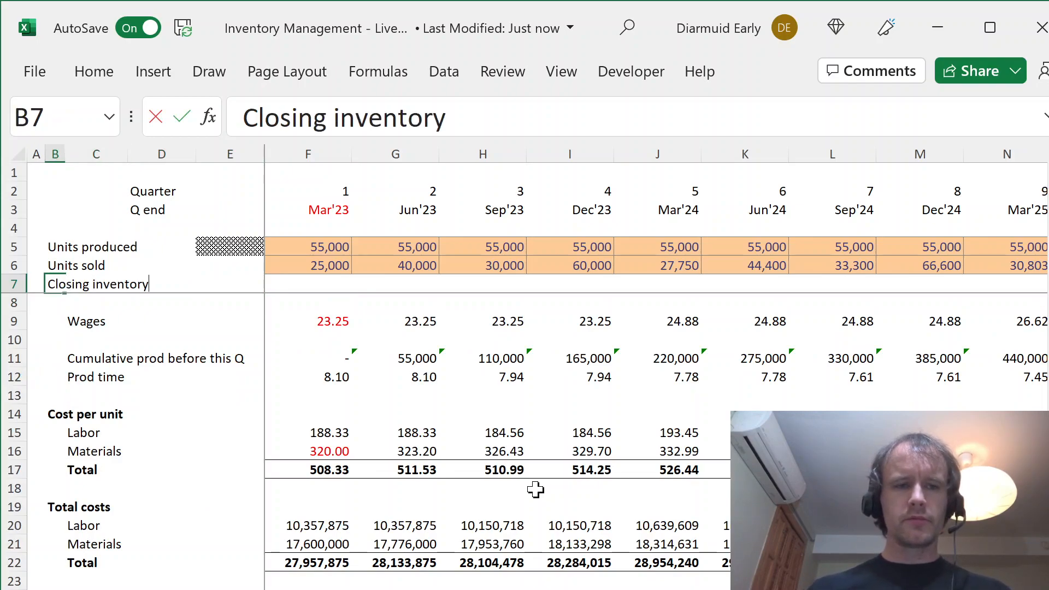
Step: Calculate closing inventory in F7 with =MAX(E7+F5-F6,0) and fill the formula across row 7 through quarter 40
key("Right")
key("Right")
key("Right")
key("Right")
type("=")
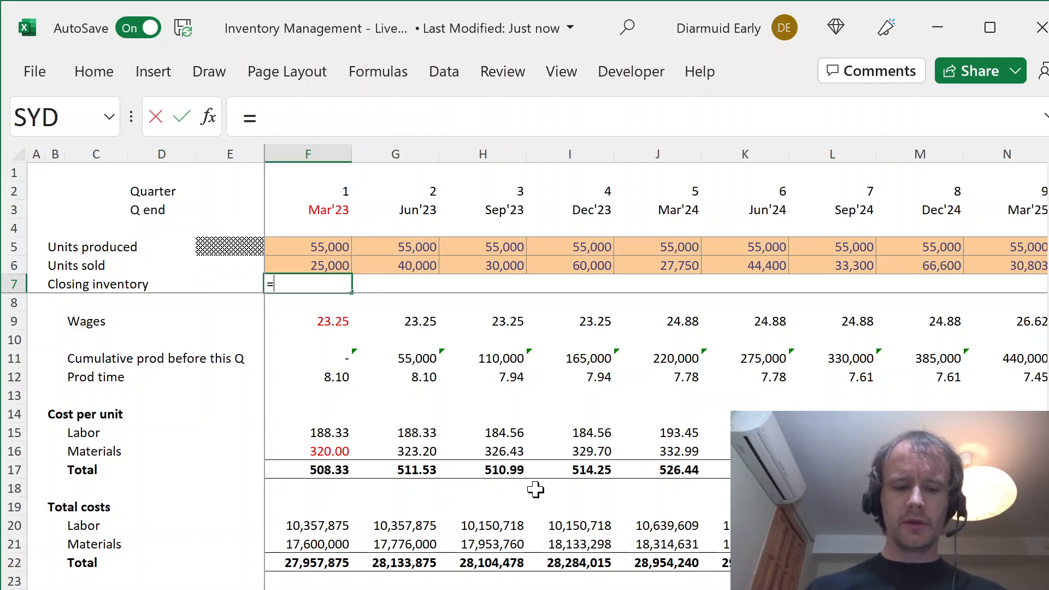
type("max")
key("Tab")
key("Left")
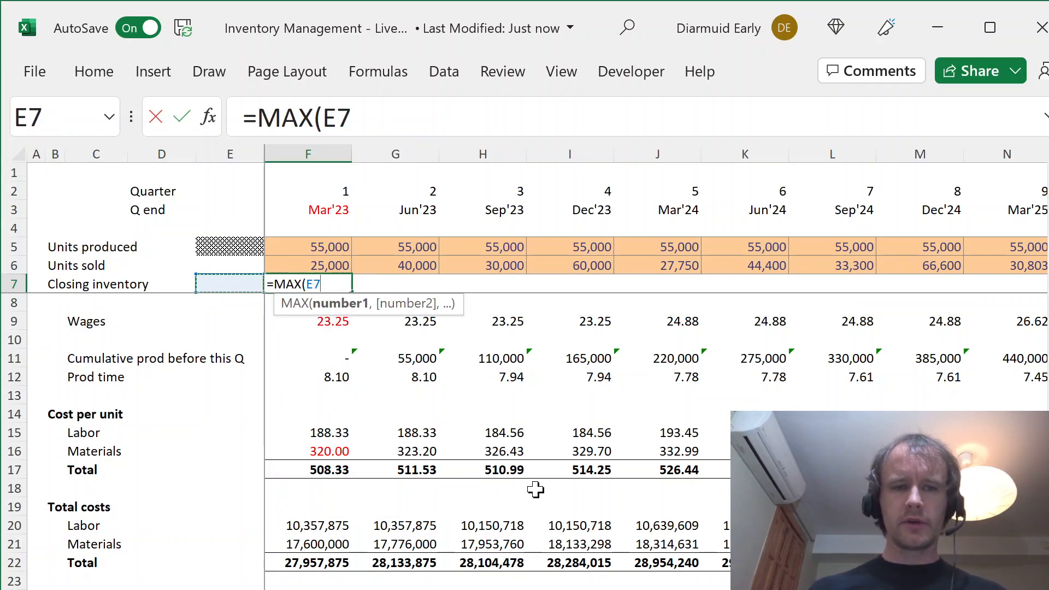
type("+")
key("Up")
key("Up")
type("-")
key("Up")
type(",0)")
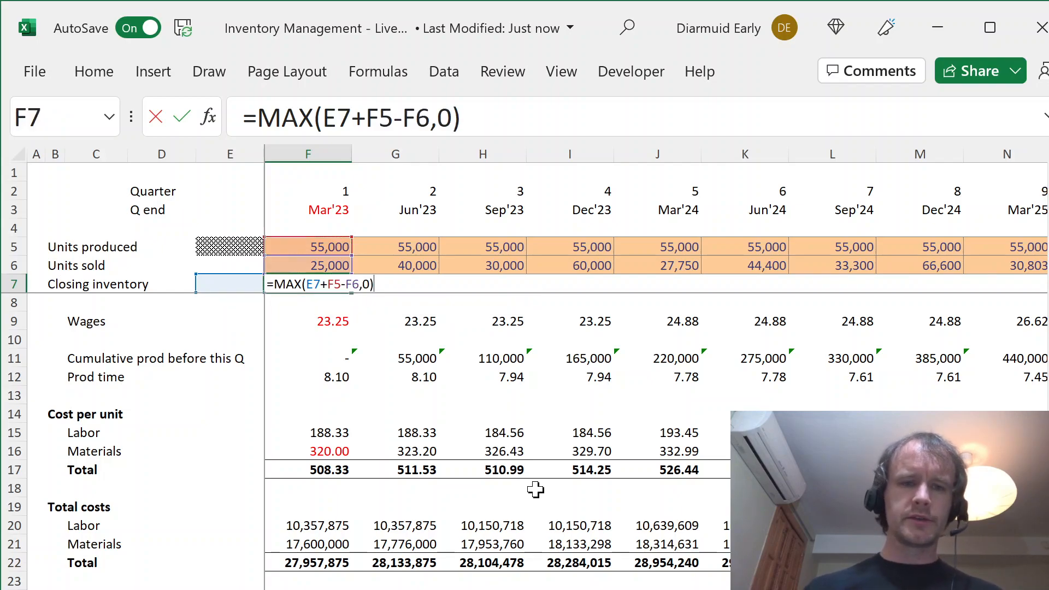
key("ctrl+Return")
key("ctrl+shift+Right")
key("ctrl+r")
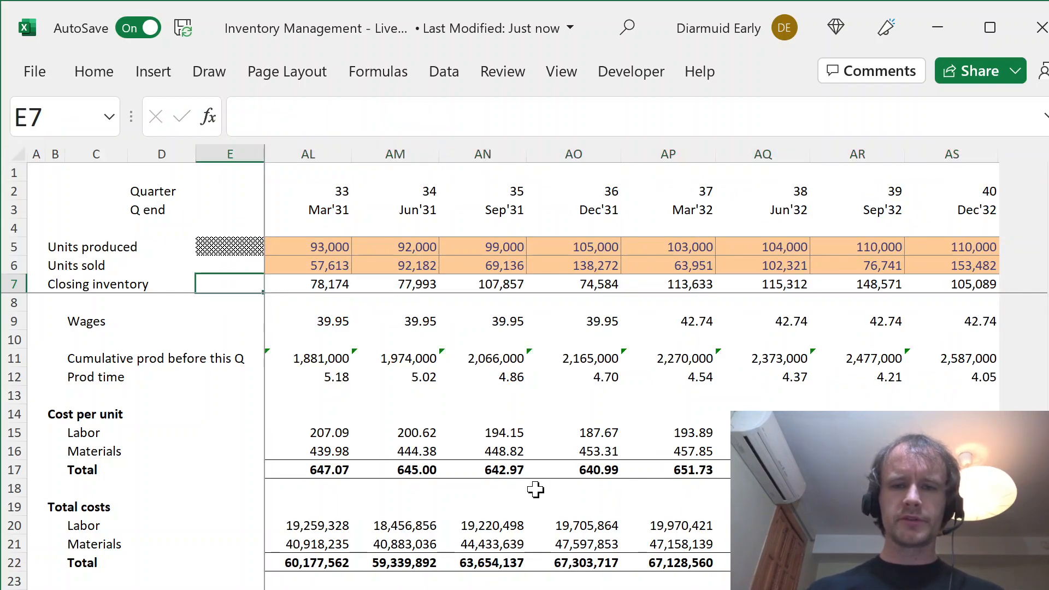
Step: Copy the hatched blank-cell pattern from E5 to E7 in the Closing inventory row
key("Left")
key("Up")
key("Up")
key("Down")
key("Down")
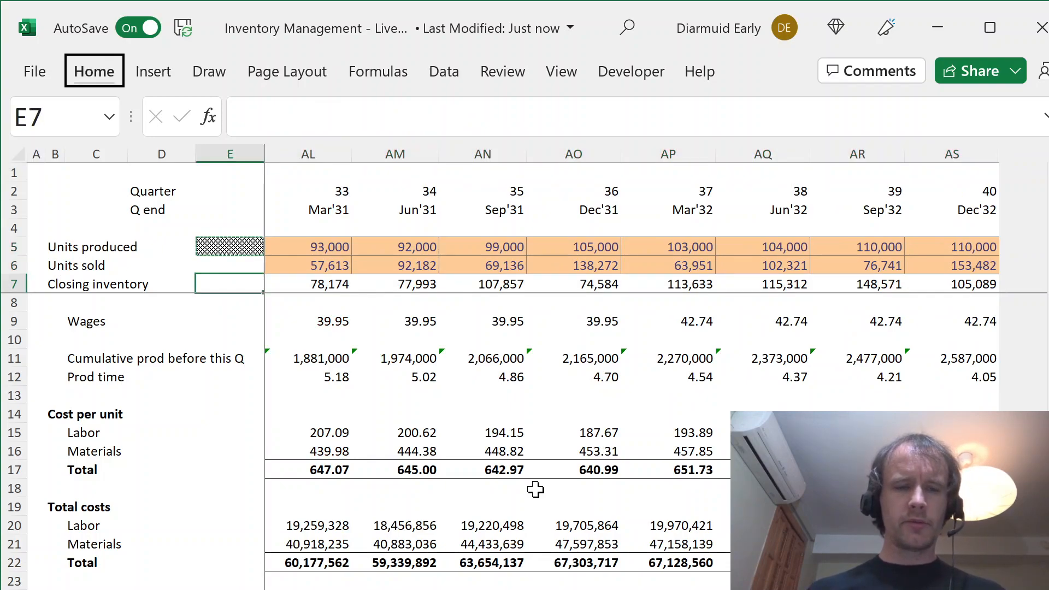
key("ctrl+v")
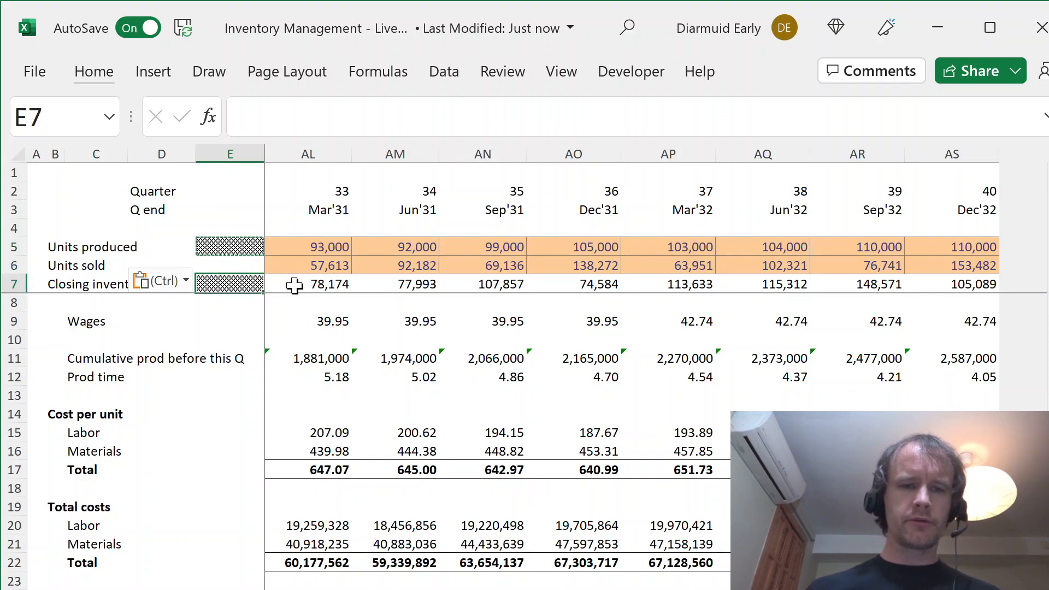
Step: Check the cells referenced by the closing inventory formula in F7, including hatched cell E7, and view the area beneath the Sales row
key("Right")
left_click(323, 118)
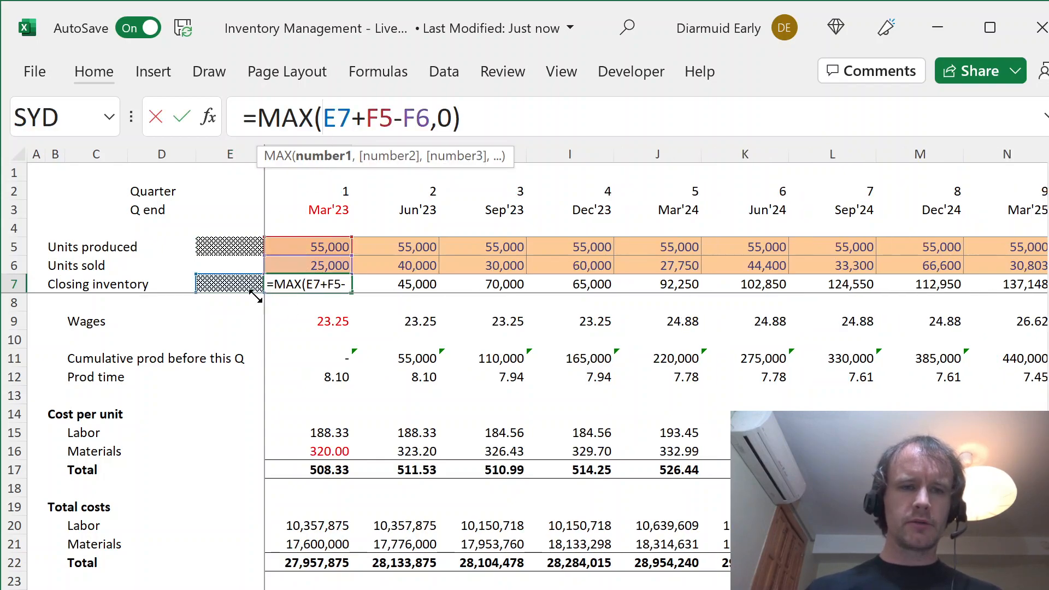
key("Escape")
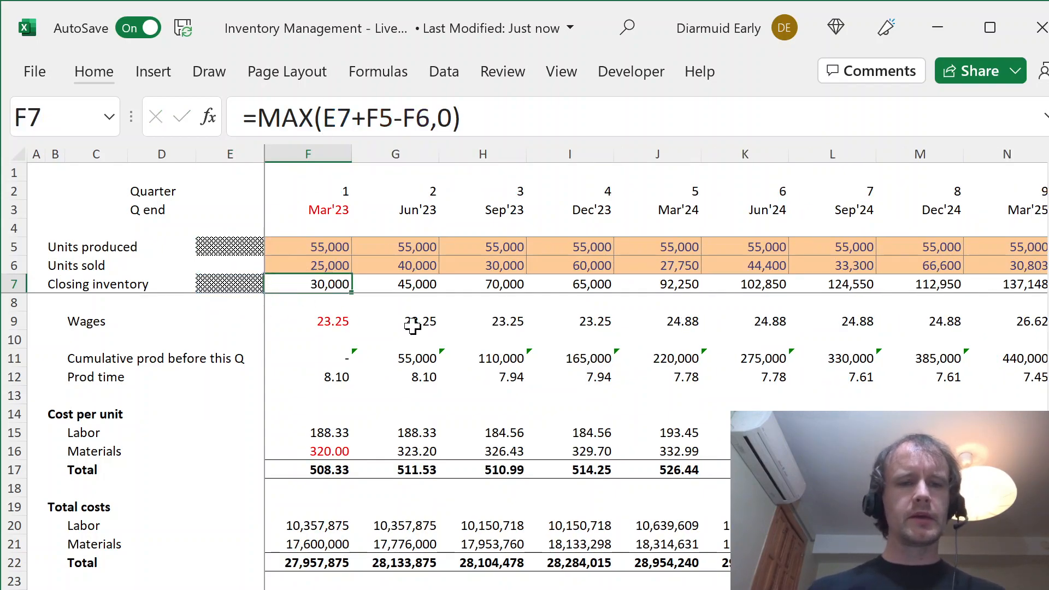
left_click(227, 286)
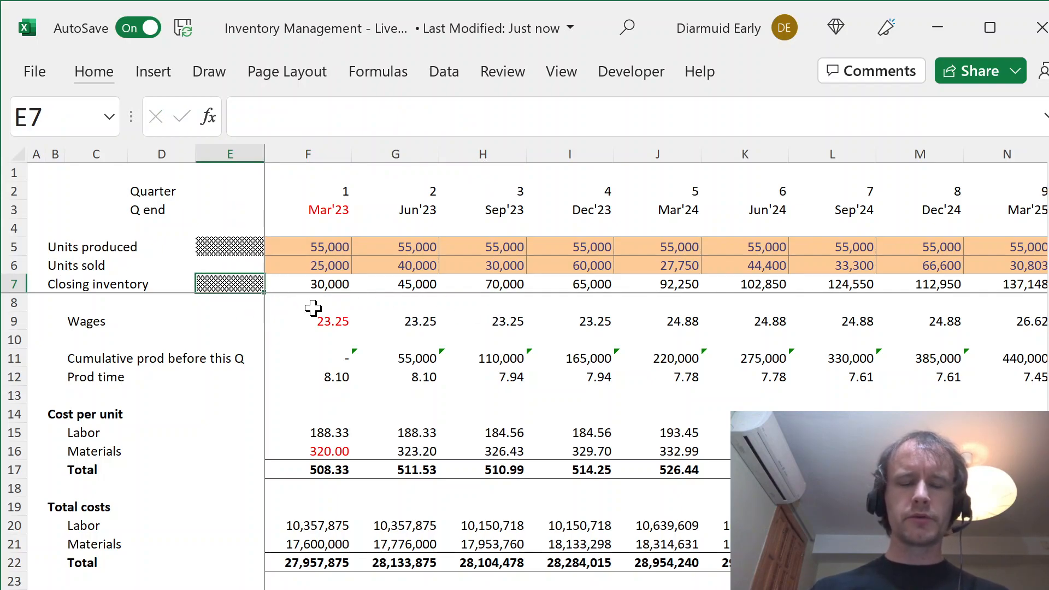
scroll(286, 467, "down", 5)
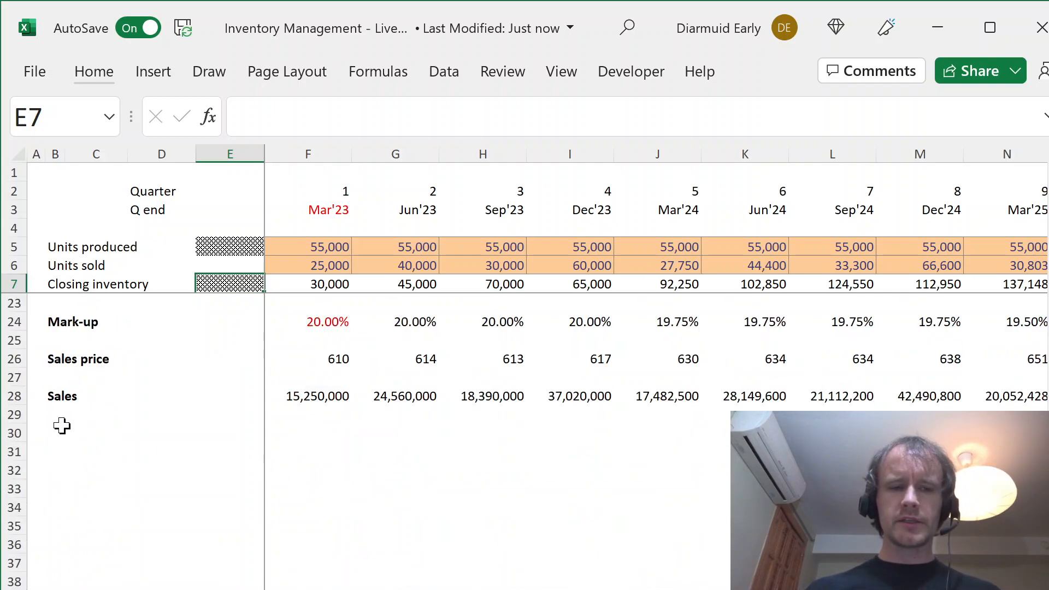
Step: Add the section heading LIFO in cell B30 below the Sales row
left_click(61, 429)
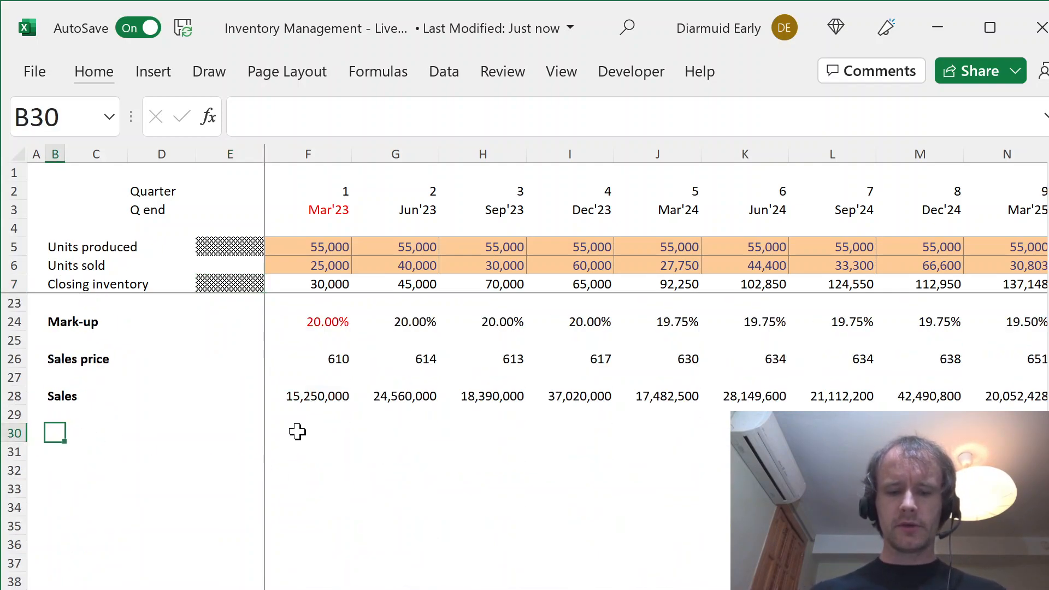
type("LIFO")
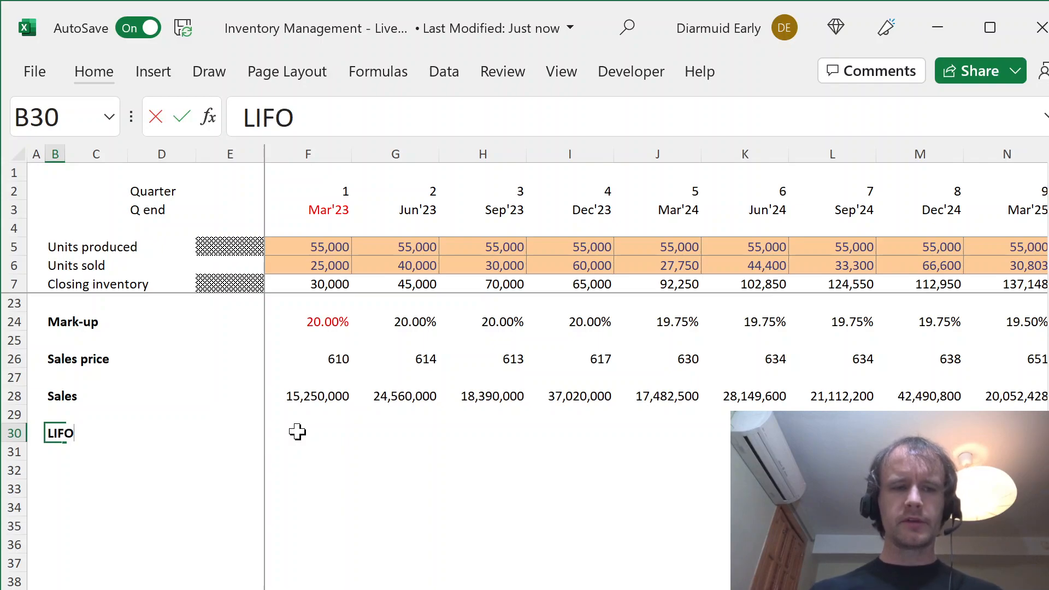
key("Return")
key("Down")
key("Right")
key("Left")
key("Up")
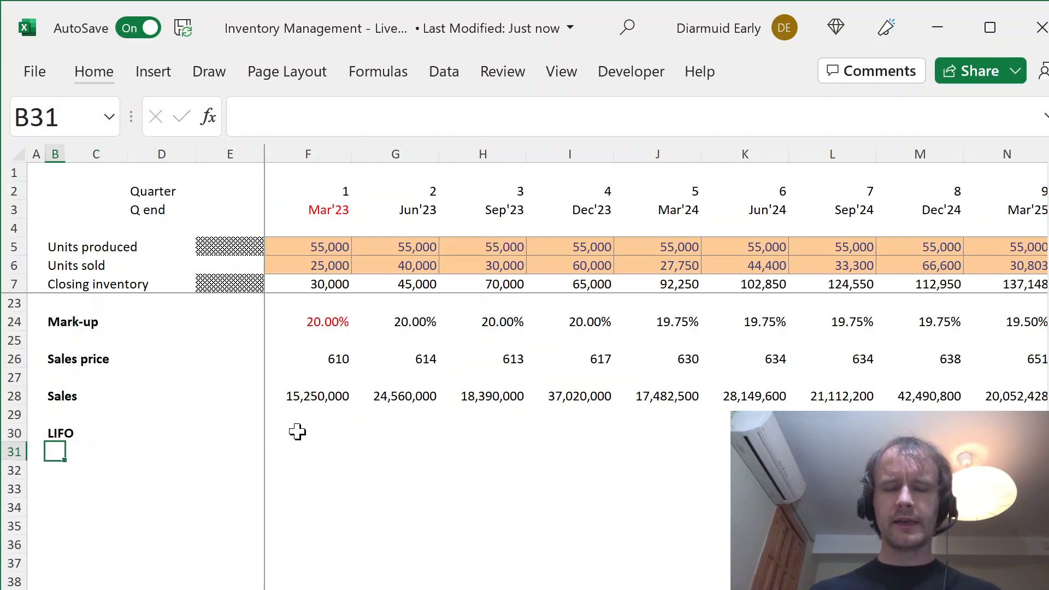
Step: Label B32 Quarter and generate quarter numbers 1 to 40 below it with =SEQUENCE(40) in B33
key("Right")
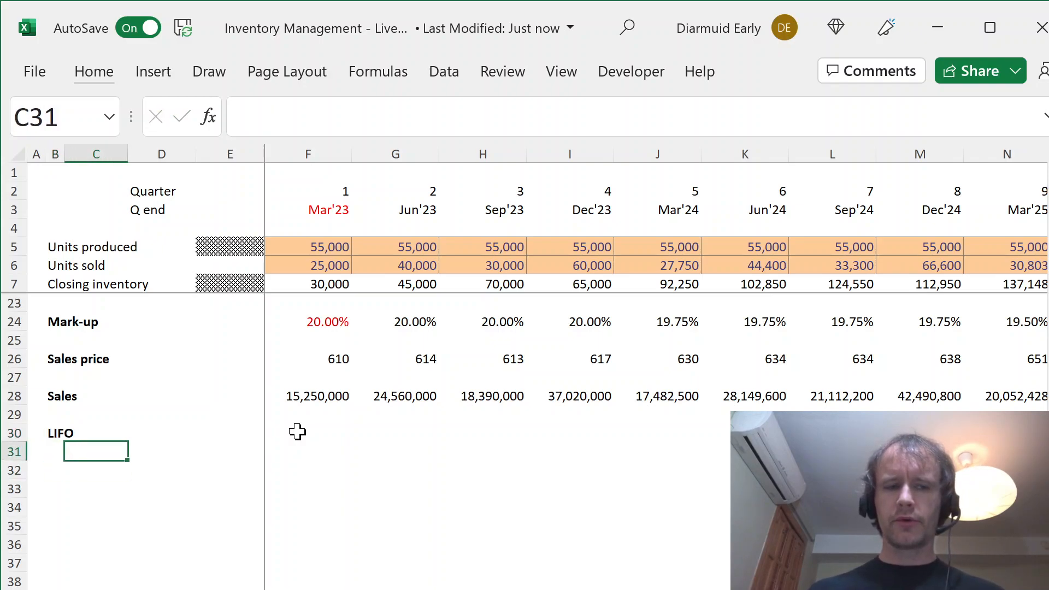
key("Left")
key("Down")
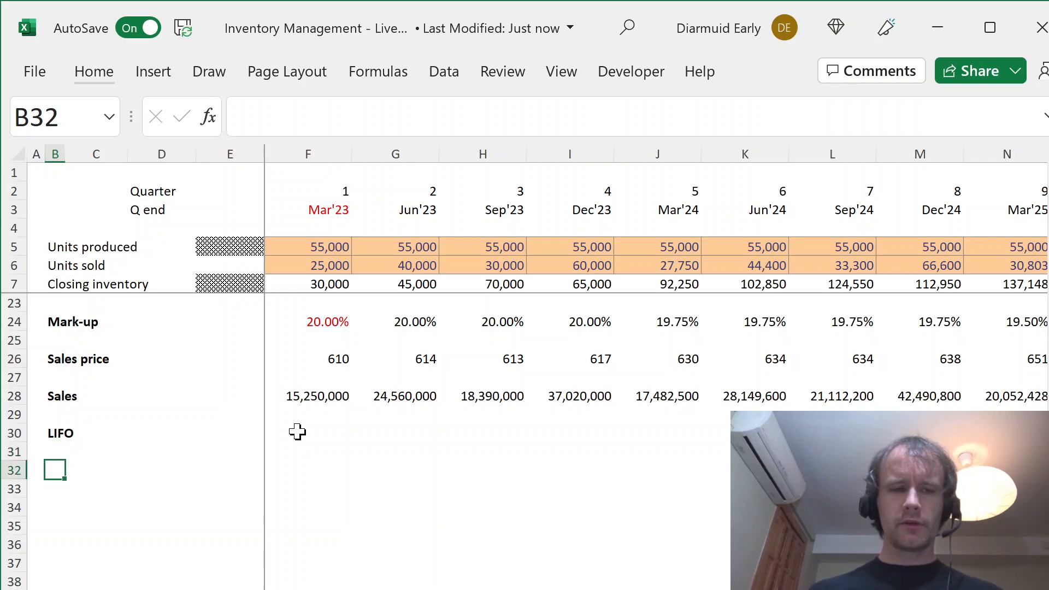
key("Up")
key("Down")
type("Quarter")
key("Return")
type("=seq")
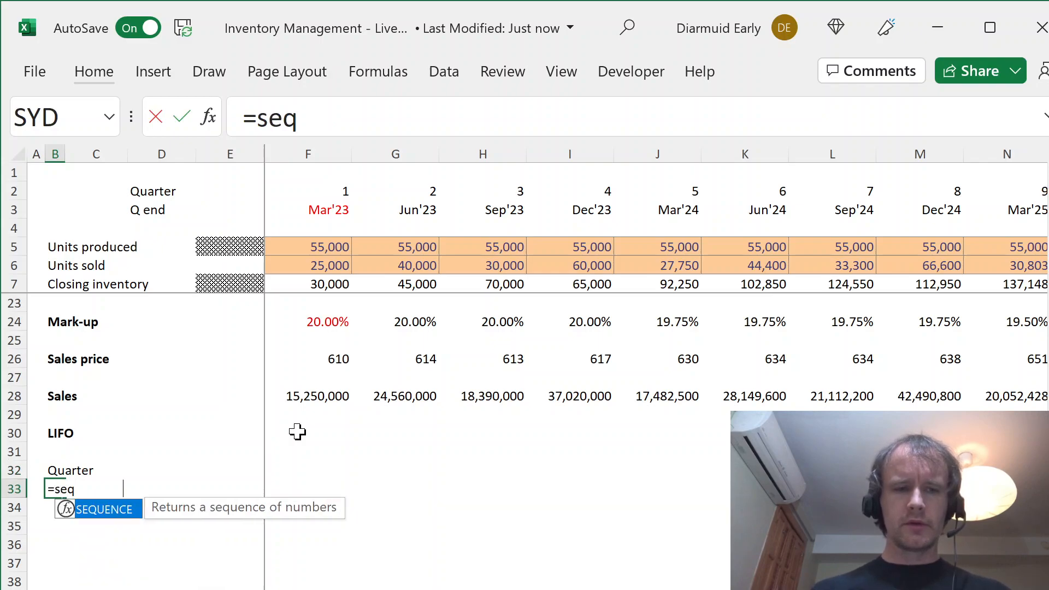
key("Tab")
type("40)")
key("Return")
Step: Add the column heading Unit price in D32
key("Up")
key("Right")
key("Up")
key("Right")
type("Unit price")
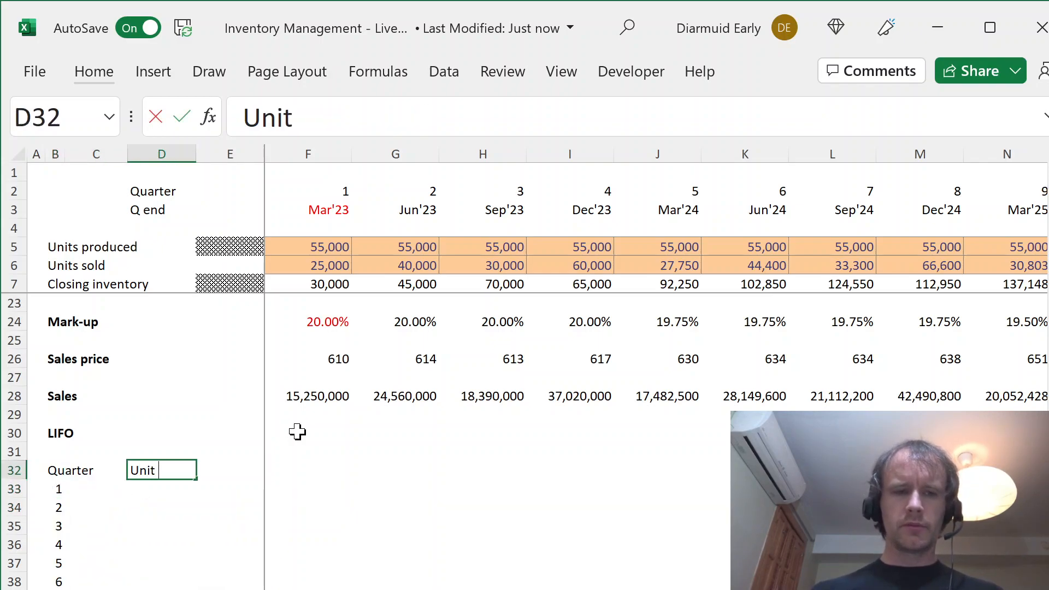
key("Return")
Step: Enter =TRANSPOSE($F$17:$AS$17) in D33 to list the total unit costs vertically beside the quarter numbers
type("=tran")
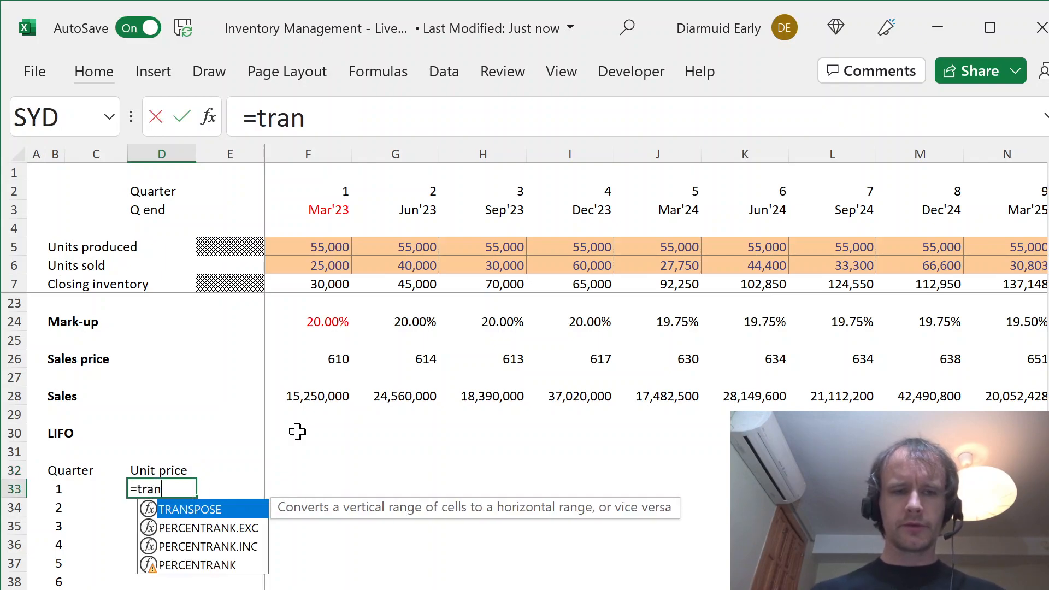
key("Tab")
left_click(304, 397)
key("Up")
key("Up")
key("Up")
key("Up")
key("Up")
key("Up")
key("Up")
key("Up")
key("Up")
key("Up")
key("Up")
key("Up")
key("Up")
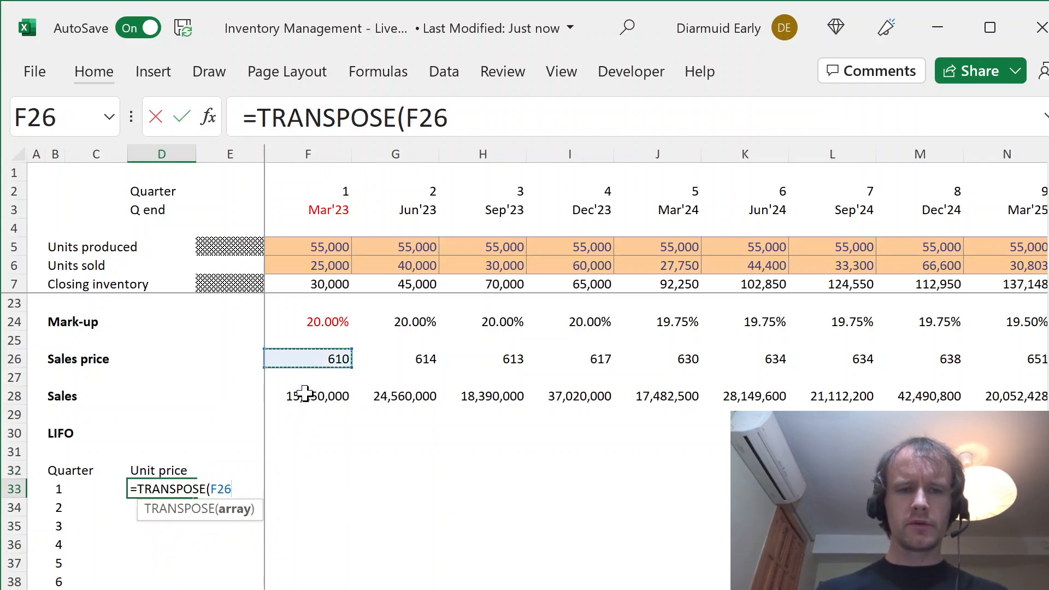
key("Down")
key("Down")
key("ctrl+shift+Right")
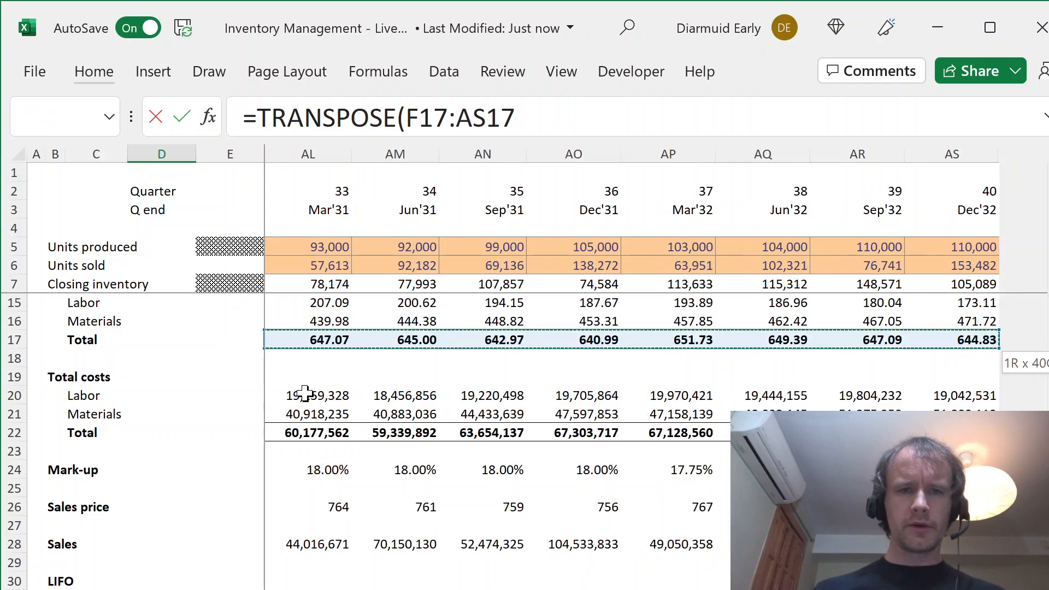
key("F4")
key("Return")
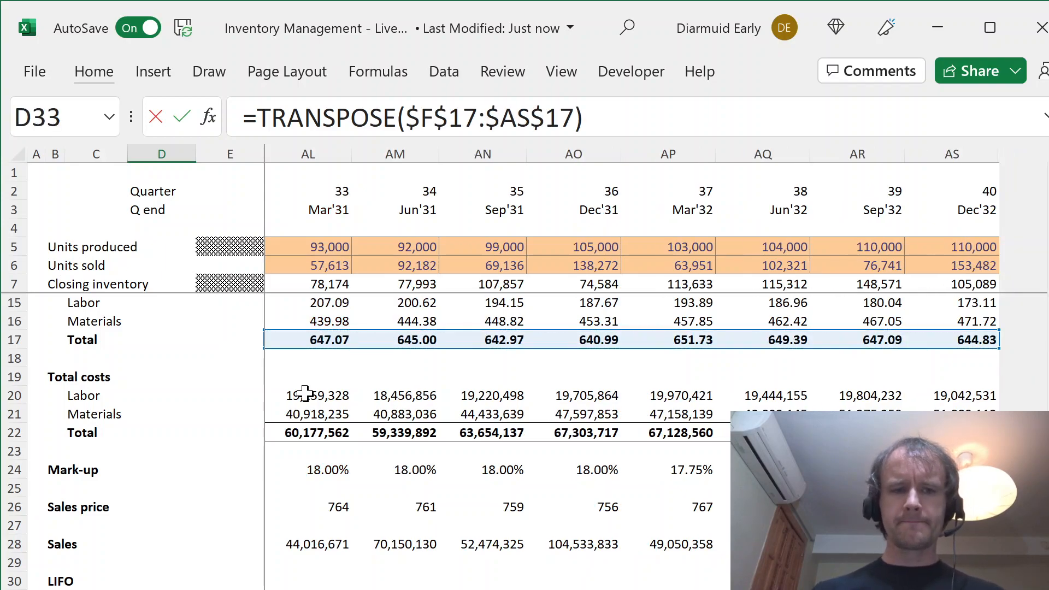
key("Up")
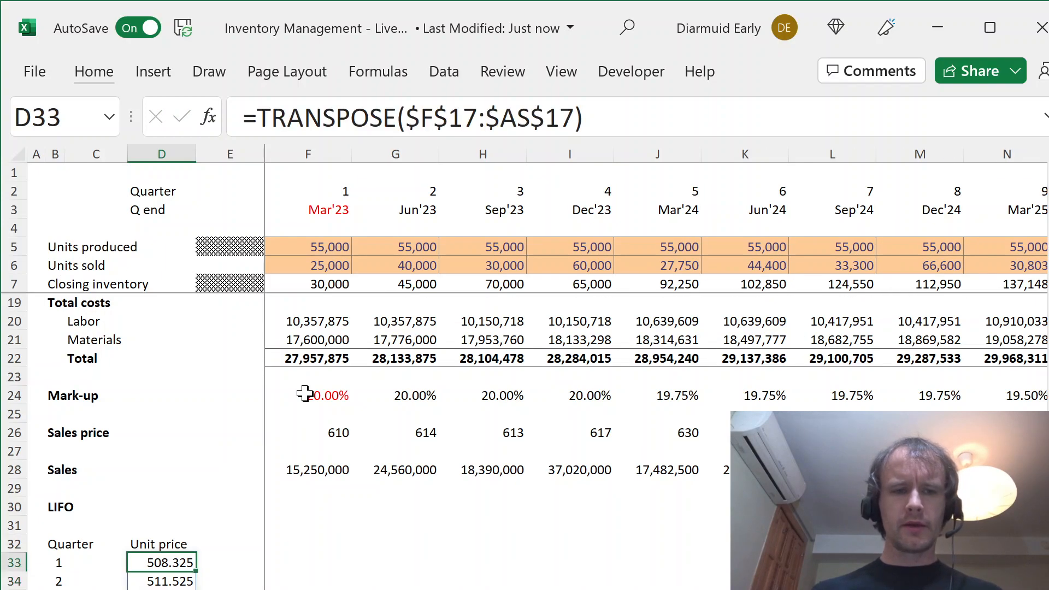
Step: Format the transposed unit prices in D33:D72 to show two decimal places
key("ctrl+Down")
key("ctrl+Up")
key("ctrl+shift+Down")
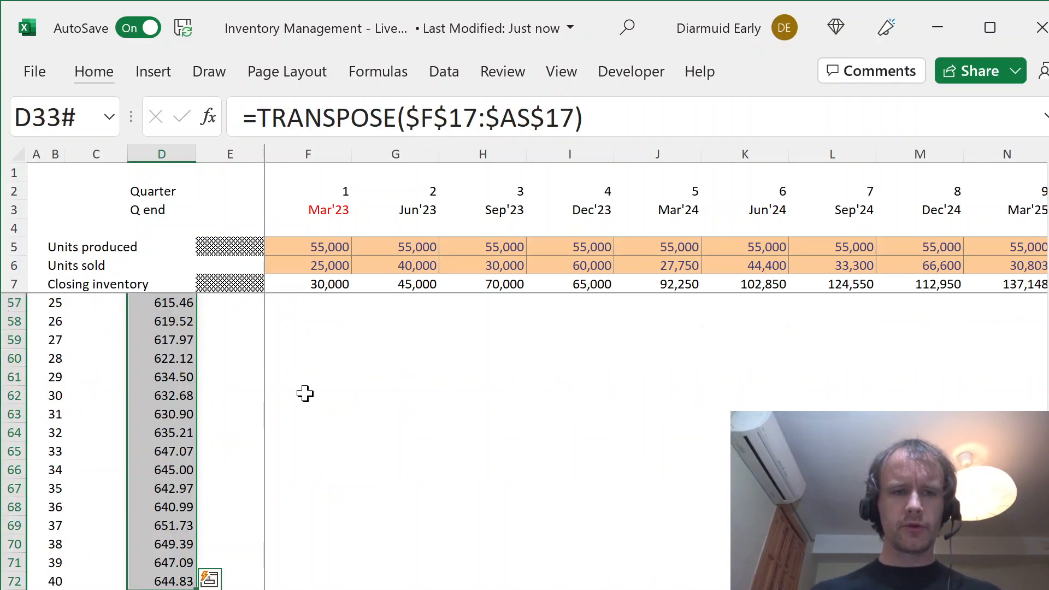
key("Up")
key("Up")
key("Down")
key("Down")
key("Up")
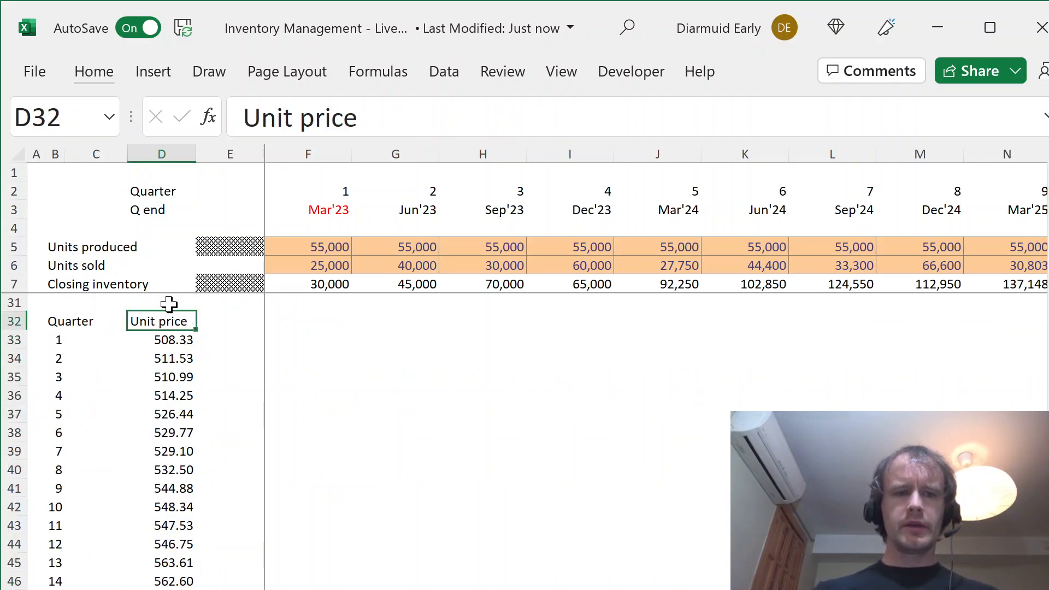
Step: Copy the hatched cell E7 onto E33:E72 to block out the column beside the unit prices
left_click(234, 283)
left_click(218, 344)
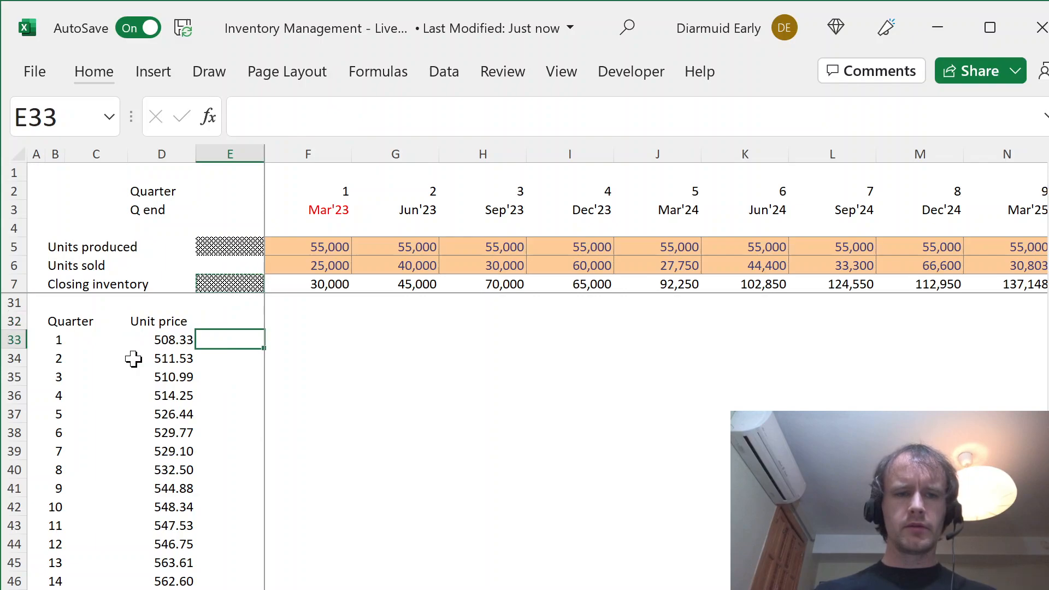
key("Left")
key("ctrl+shift+Down")
key("shift+Right")
key("shift+Tab")
key("shift+Right")
key("Tab")
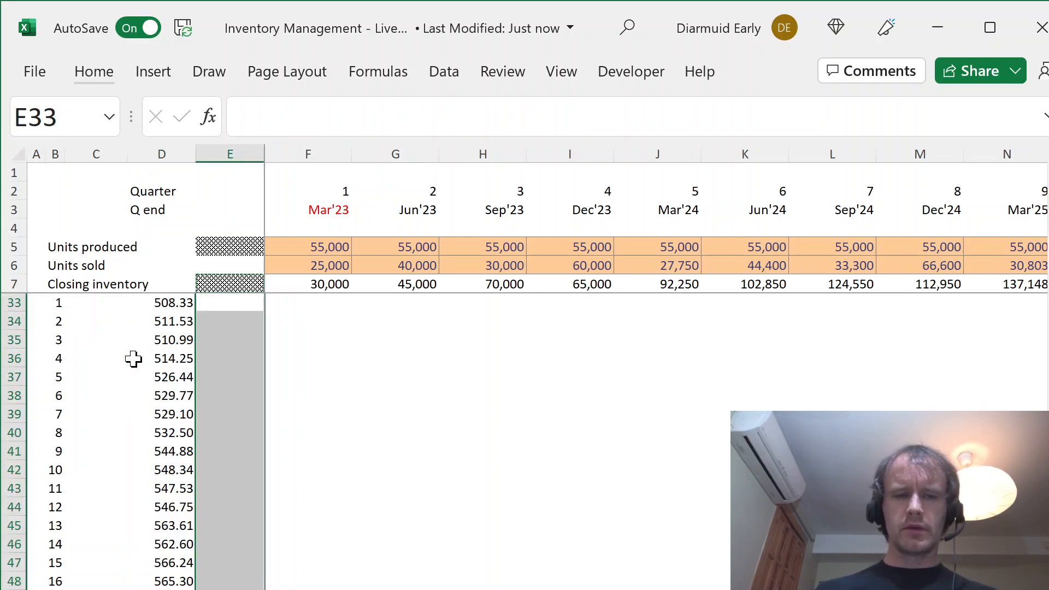
key("ctrl+v")
key("Up")
key("Up")
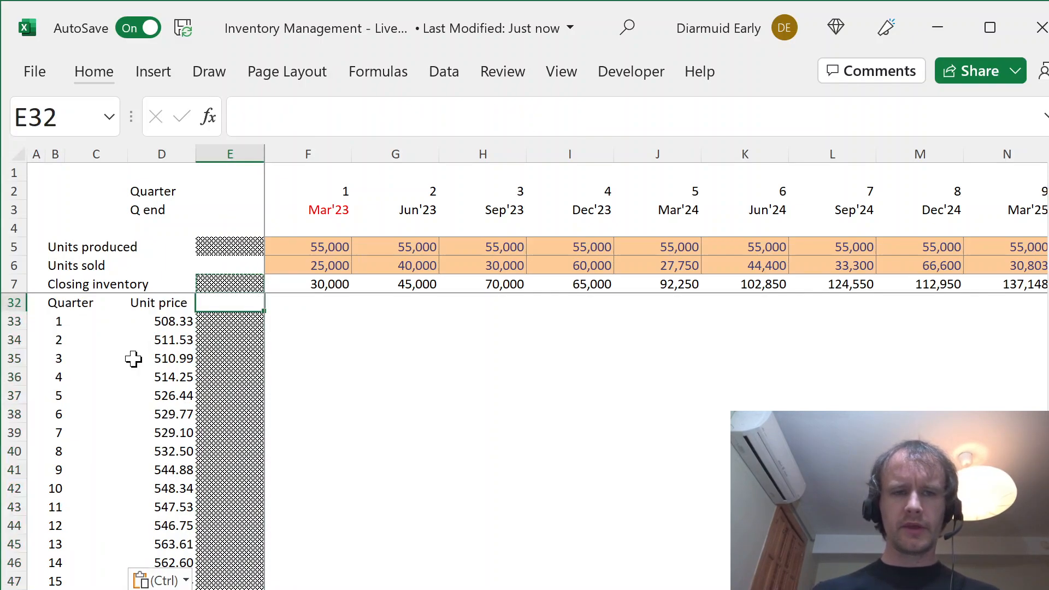
key("Down")
key("Down")
key("Left")
key("ctrl+shift+Down")
key("shift+Right")
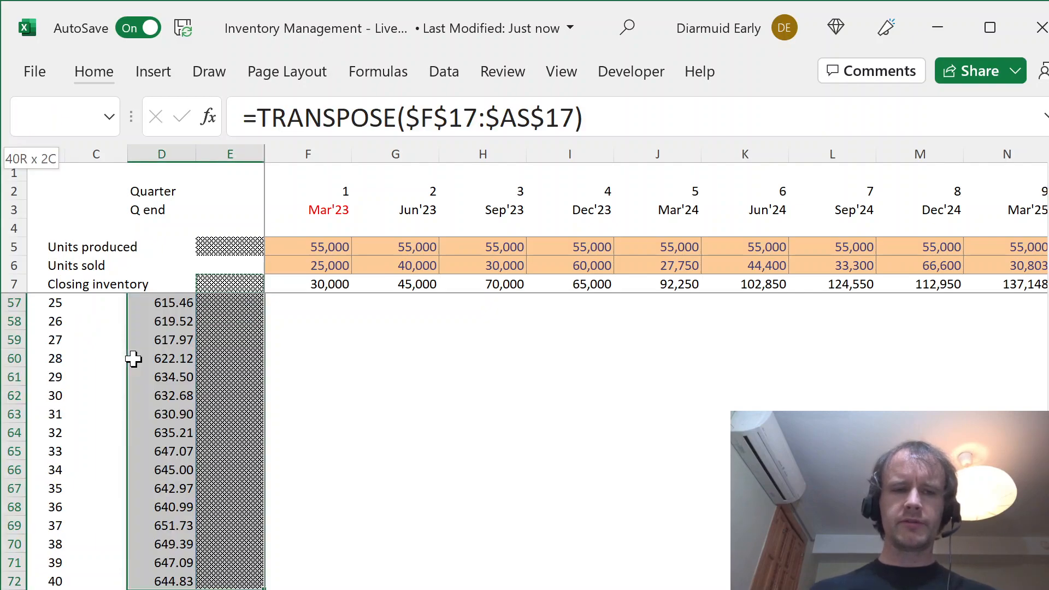
key("shift+Tab")
key("shift+Right")
key("Tab")
key("Up")
key("Up")
key("Up")
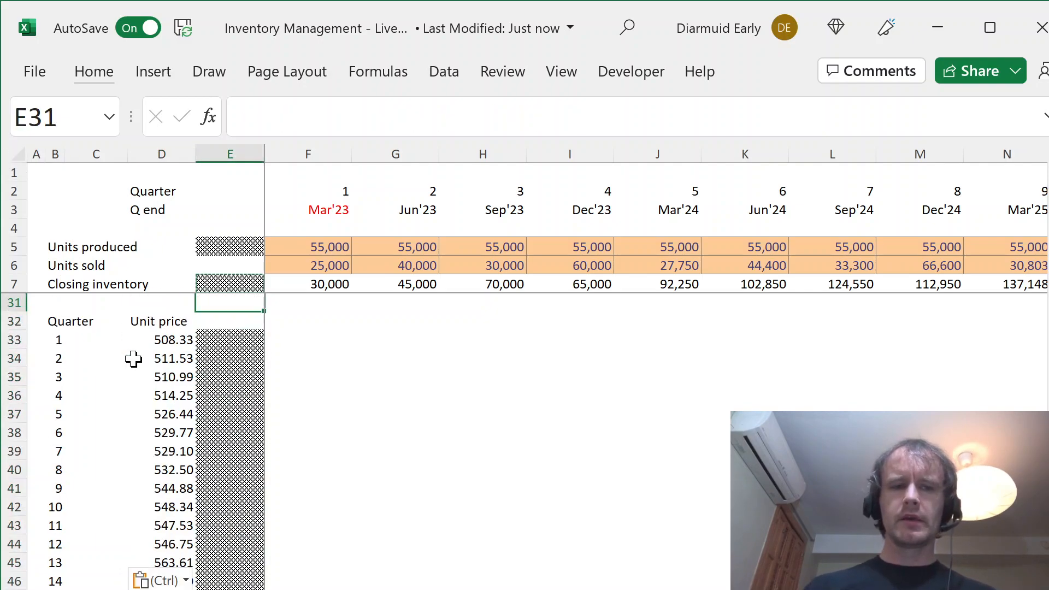
Step: Copy the hatched cell E33 across row 32 from F32 to AS32, above the LIFO grid
key("Down")
key("Down")
key("Down")
key("ctrl+c")
key("Up")
key("Right")
key("ctrl+shift+Right")
key("ctrl+v")
key("Left")
key("Right")
key("Down")
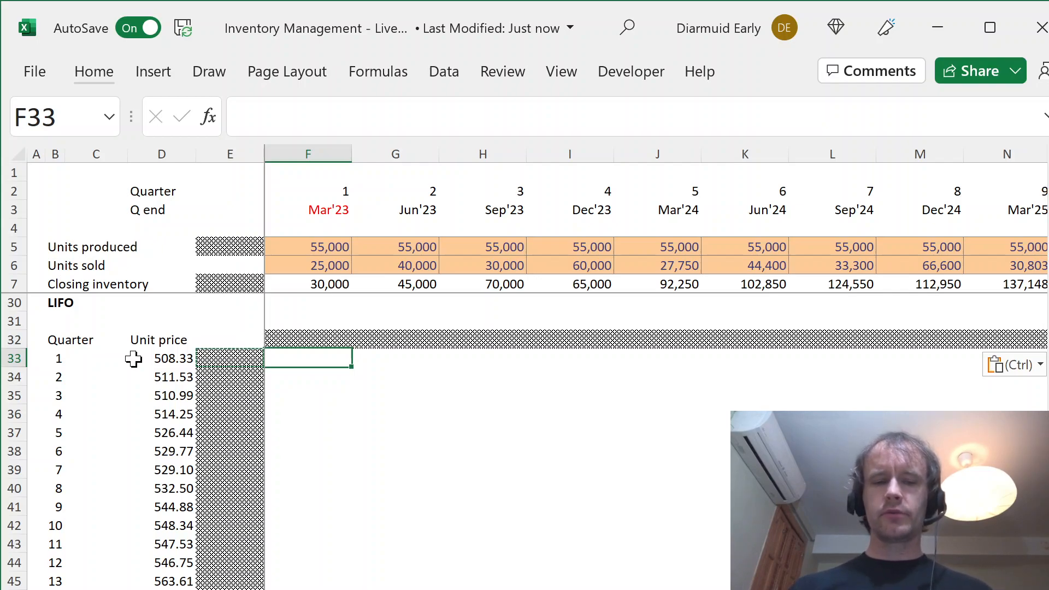
Step: Enter =E33+IF($B33=F$2,F$5,0) in F33 to carry forward prior units and add production in the matching quarter
type("=")
key("Left")
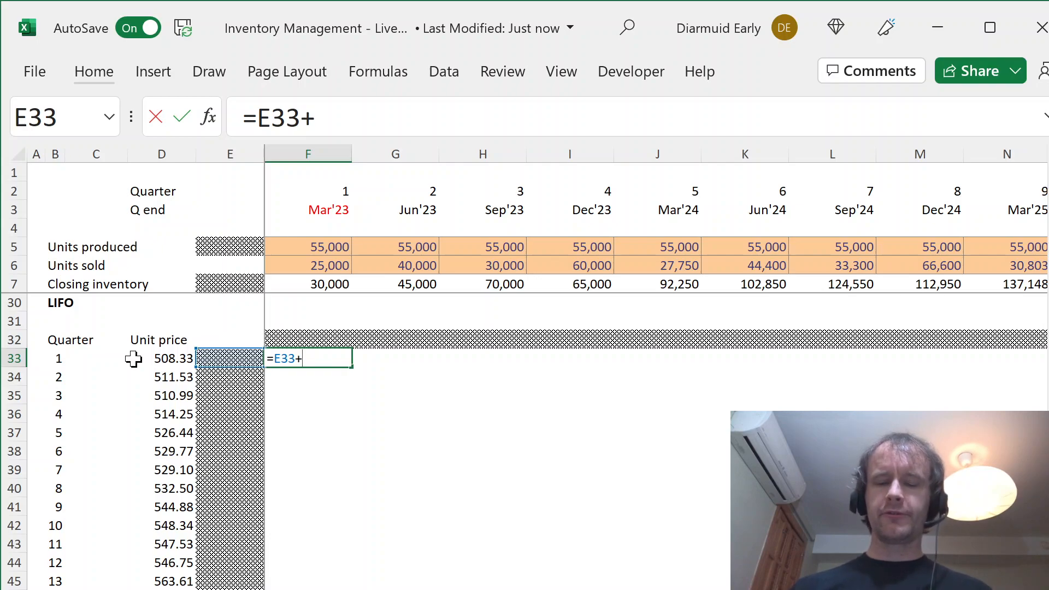
type("+if")
key("Tab")
left_click(72, 358)
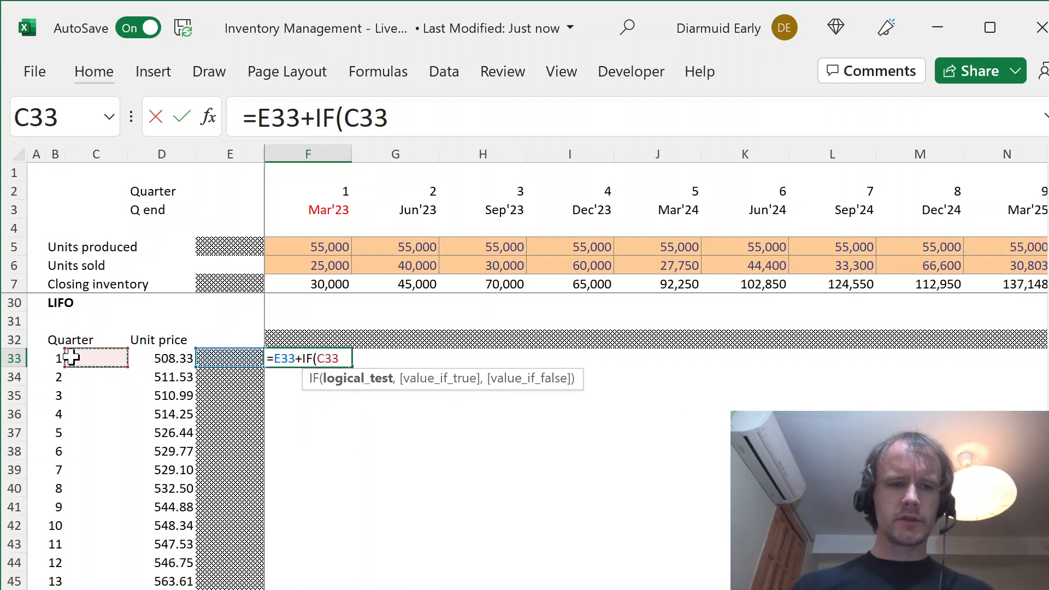
key("Left")
key("F4")
key("F4")
key("F4")
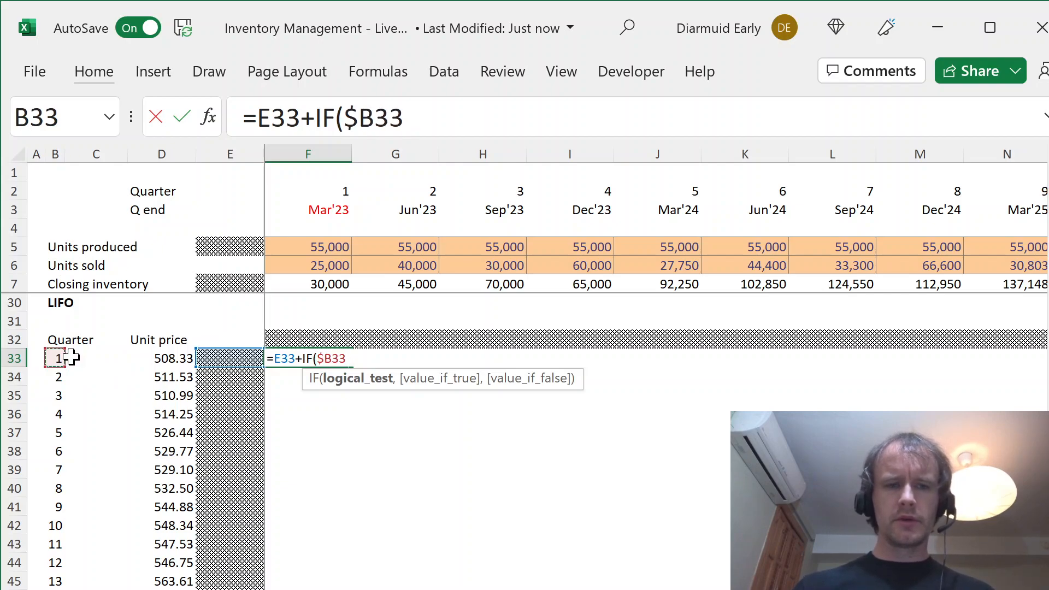
type("=")
left_click(303, 188)
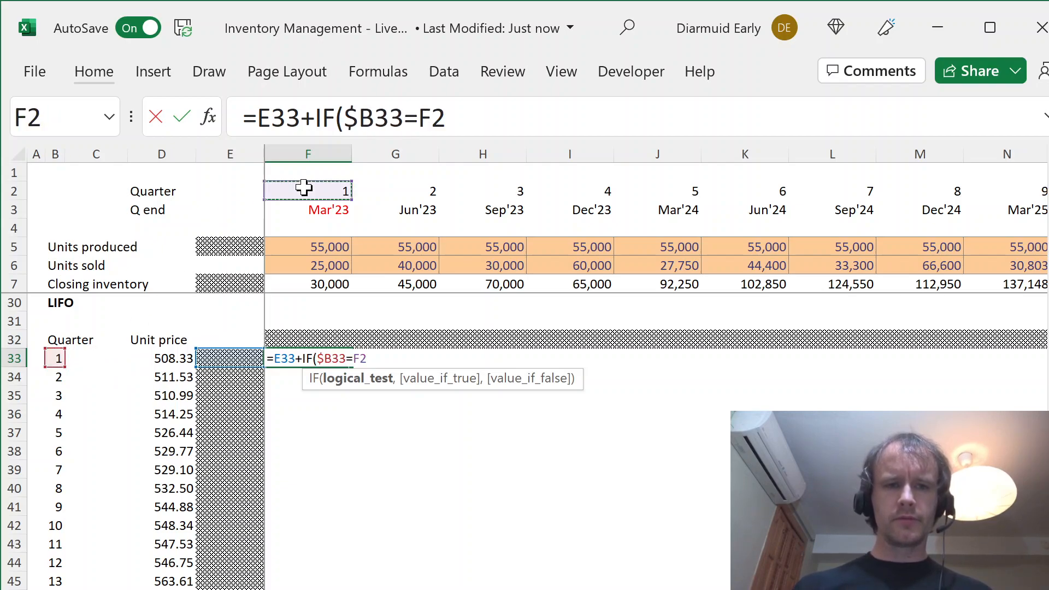
key("F4")
key("F4")
type(",")
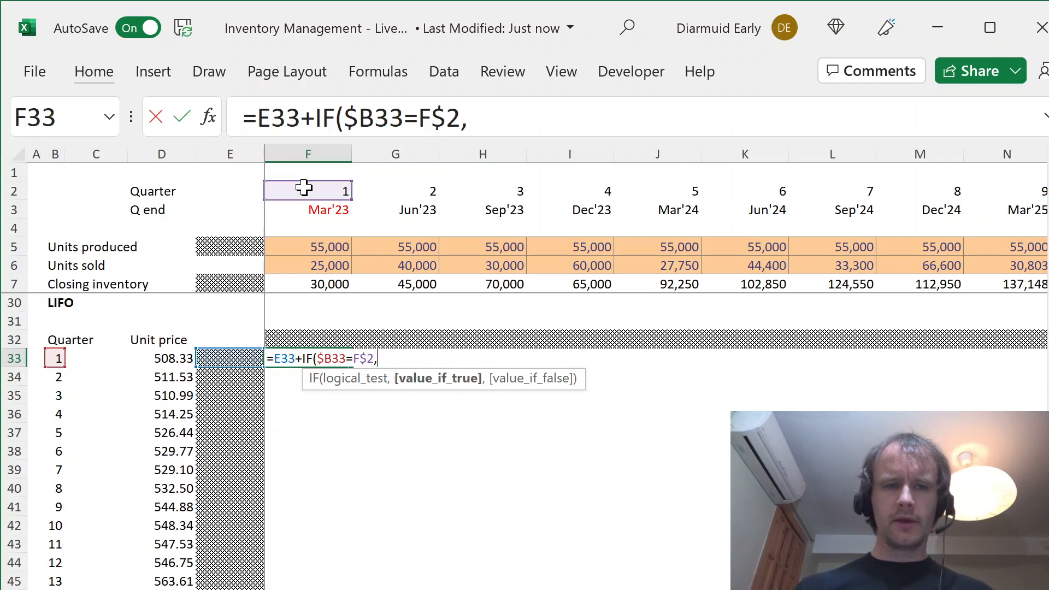
left_click(299, 247)
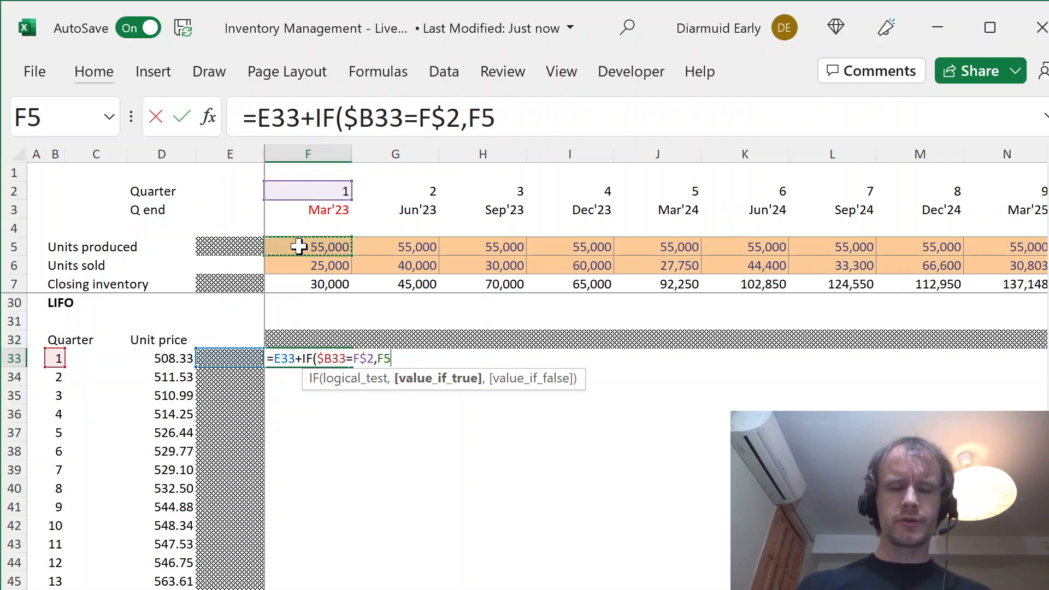
key("F4")
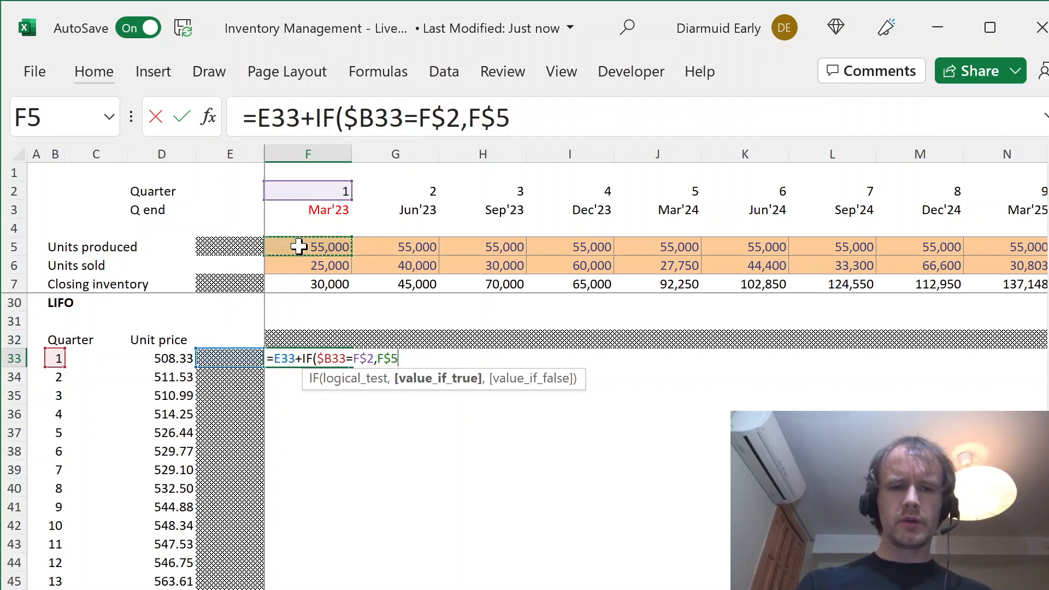
key("F4")
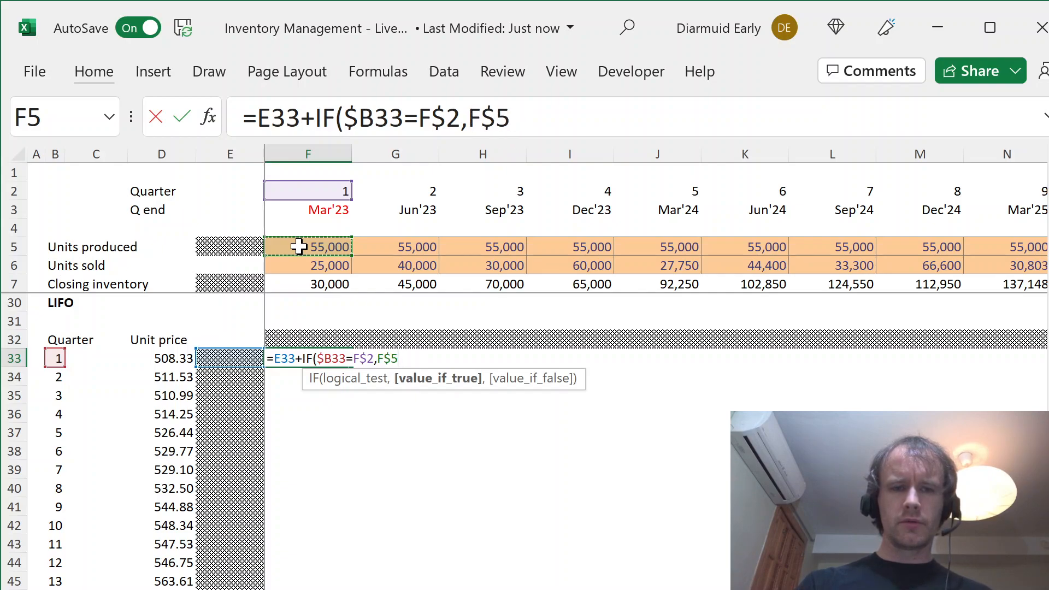
type(",0)")
key("Return")
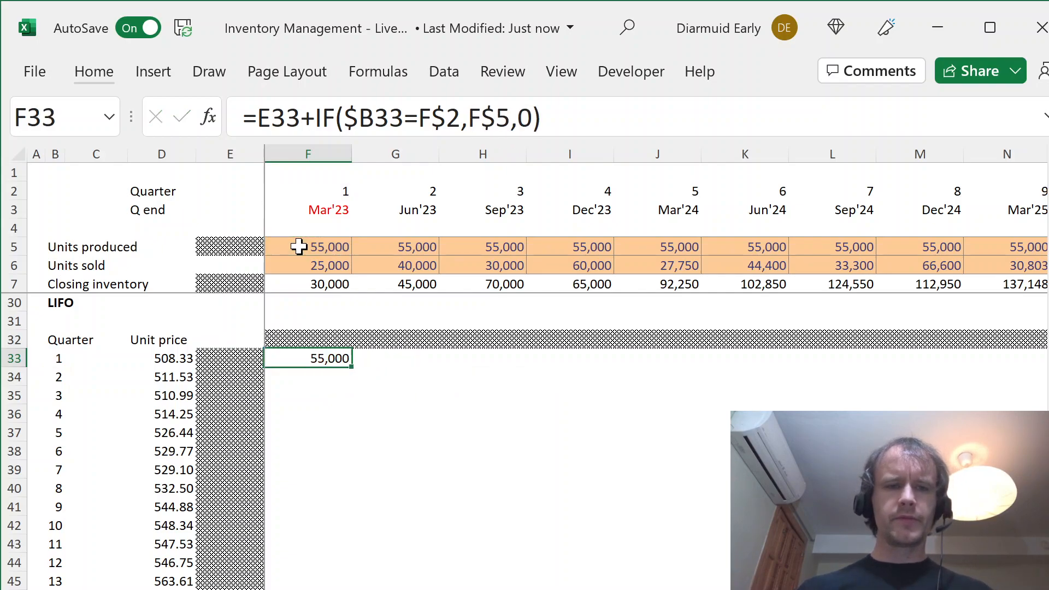
Step: Fill the F33 formula down through F72 for all 40 quarter rows
key("Up")
key("shift+Down")
key("shift+Down")
key("shift+Down")
key("ctrl+Left")
key("ctrl+Down")
key("Right")
key("Right")
key("ctrl+shift+Up")
key("ctrl+d")
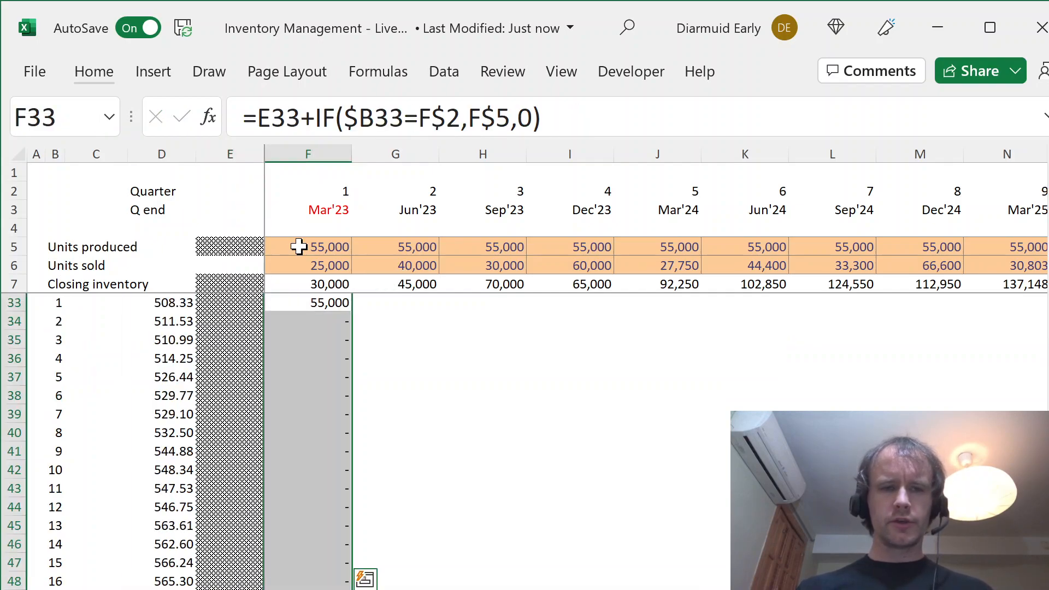
Step: Fill the formulas in F33:F72 right through column AS to complete the 40-quarter grid
key("shift+Right")
key("shift+Right")
key("shift+Right")
key("shift+Right")
key("shift+Right")
key("shift+Right")
key("shift+Right")
key("shift+Right")
key("shift+Right")
key("shift+Right")
key("shift+Right")
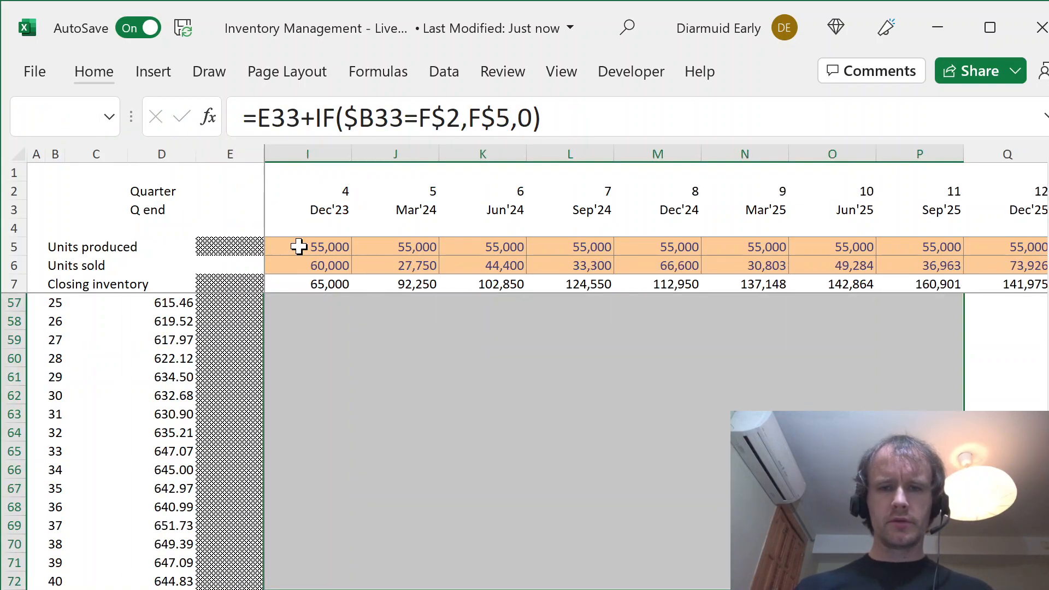
key("ctrl+shift+Right")
key("ctrl+r")
key("Up")
key("Left")
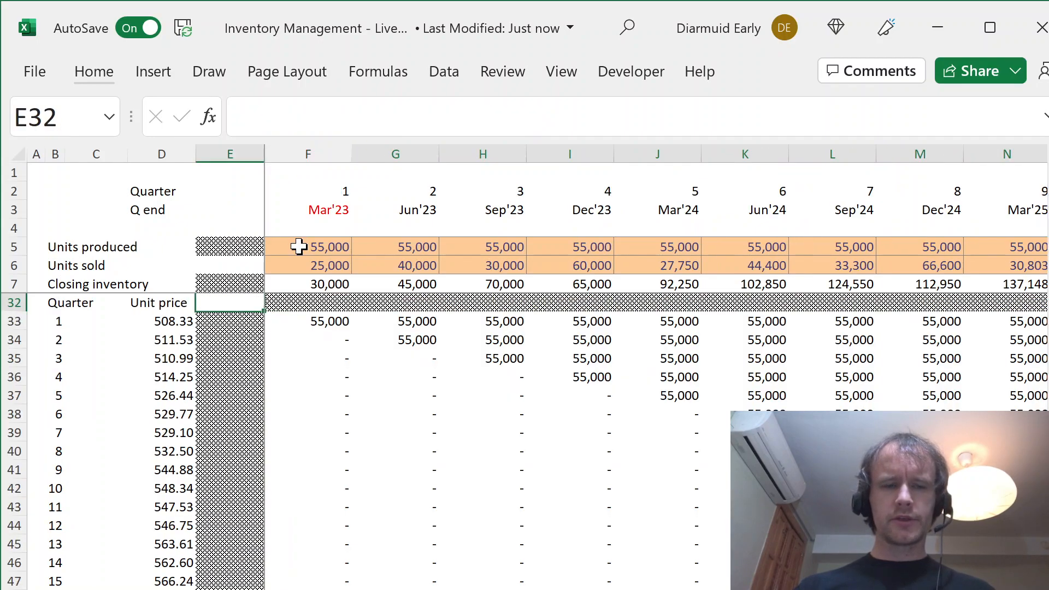
Step: Examine the filled LIFO grid along row 33, from the first quarter to the last in column AS
key("Down")
key("Right")
key("Right")
key("Down")
key("Left")
key("Up")
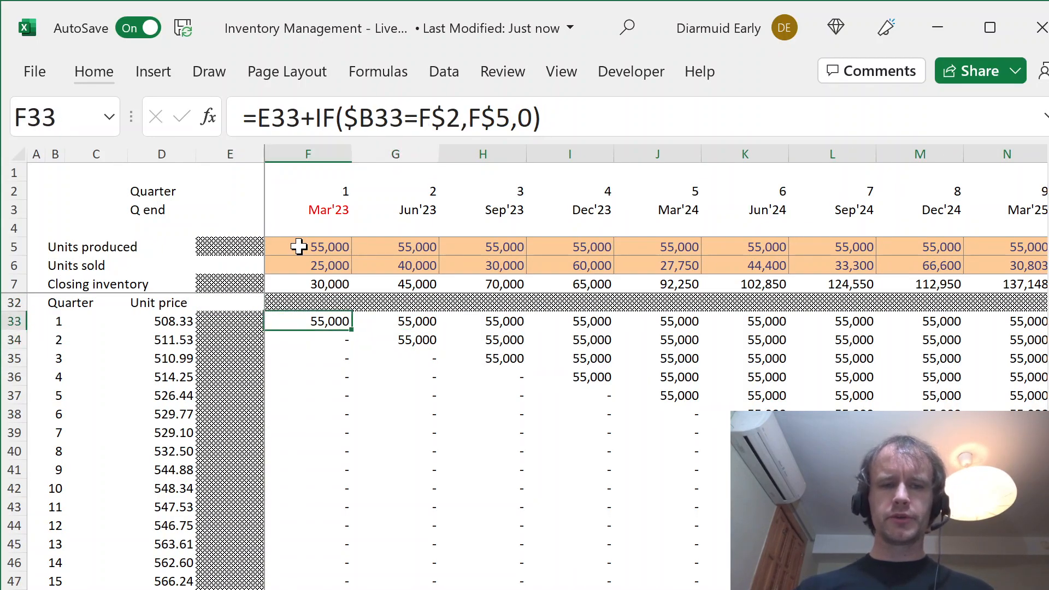
key("ctrl+shift+Right")
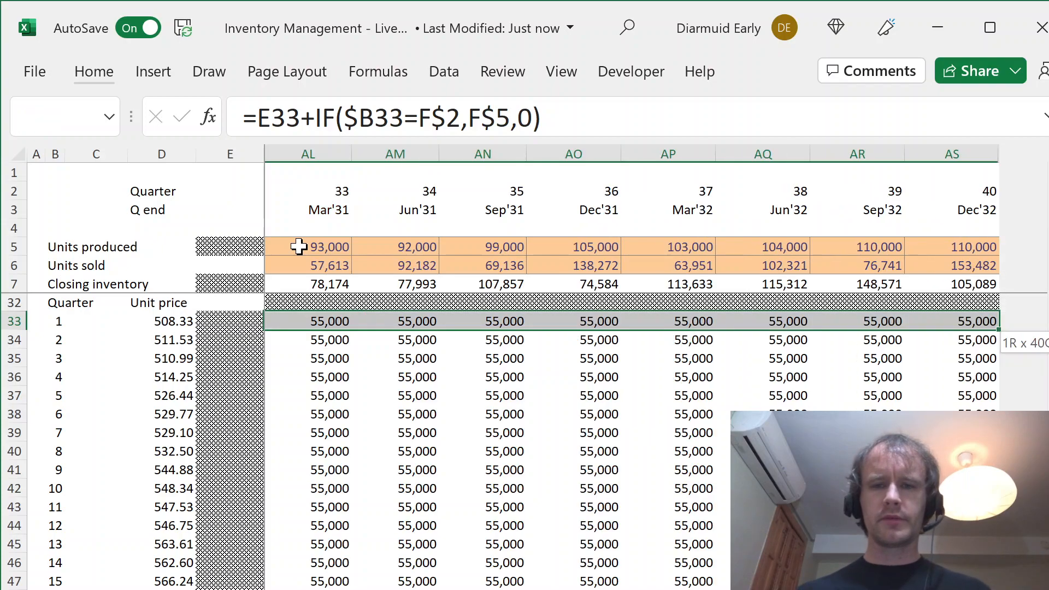
key("ctrl+shift+Left")
key("ctrl+shift+Right")
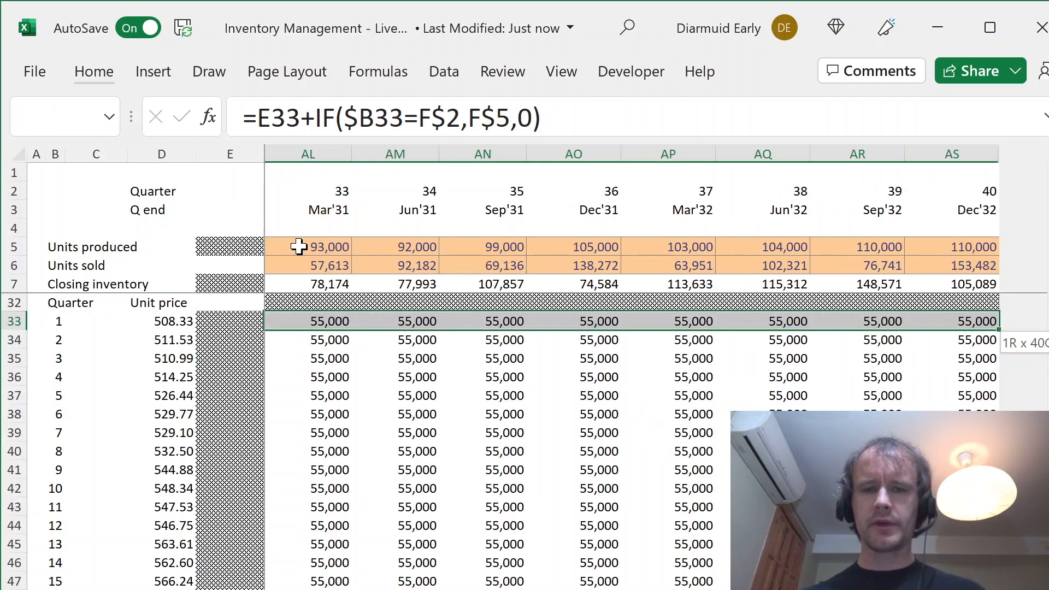
Step: Examine the LIFO grid diagonally from quarter 1, checking that each layer starts in its own production quarter
key("ctrl+shift+Left")
key("Down")
key("Right")
key("Down")
key("Right")
key("Down")
key("Right")
key("Down")
key("Right")
key("Right")
key("Down")
key("Right")
key("Down")
key("Right")
key("Down")
key("Right")
key("Down")
key("Right")
key("Down")
key("Right")
key("Down")
key("Right")
key("Down")
key("Right")
key("Down")
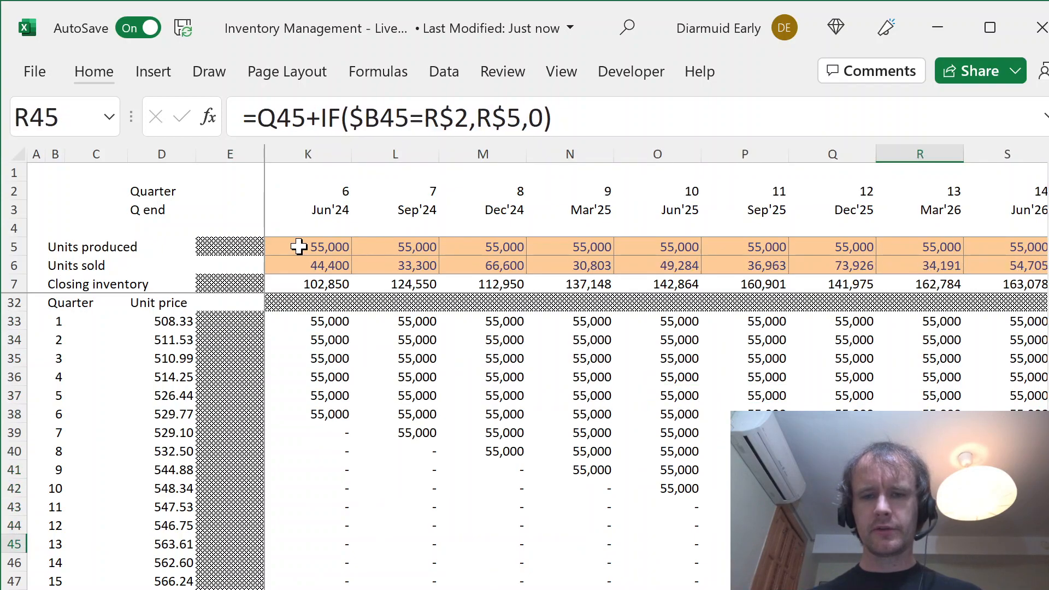
key("Right")
key("Down")
key("Right")
key("Down")
key("Right")
key("Down")
key("Right")
key("Down")
key("Right")
key("Down")
key("Right")
key("Down")
key("Right")
key("Down")
key("Right")
key("Down")
key("Right")
key("Down")
key("Right")
key("Down")
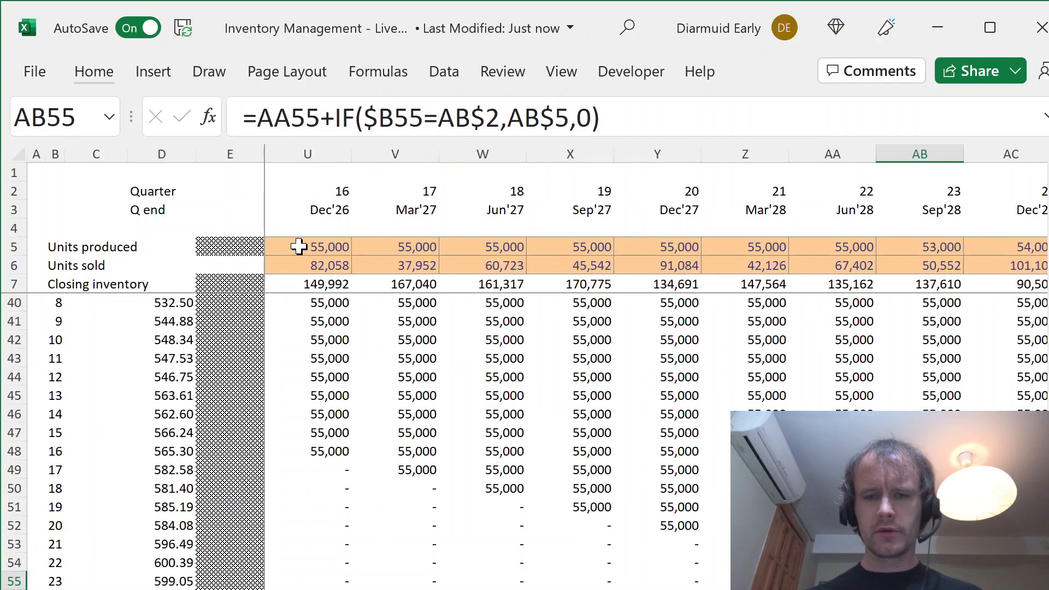
key("Right")
key("Down")
key("Right")
key("Down")
key("Right")
key("Down")
key("Right")
key("Down")
key("Right")
key("Down")
key("Right")
key("Down")
key("Right")
key("Down")
key("Right")
key("Down")
key("Right")
key("Down")
key("Right")
key("Down")
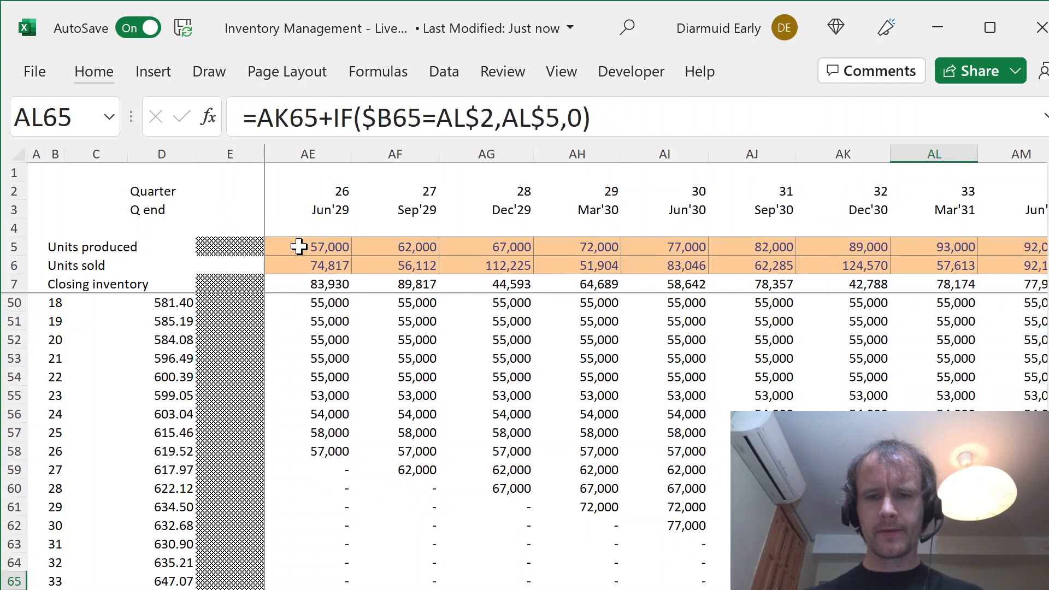
key("Right")
key("Down")
key("Right")
key("Down")
key("ctrl+Left")
key("ctrl+Up")
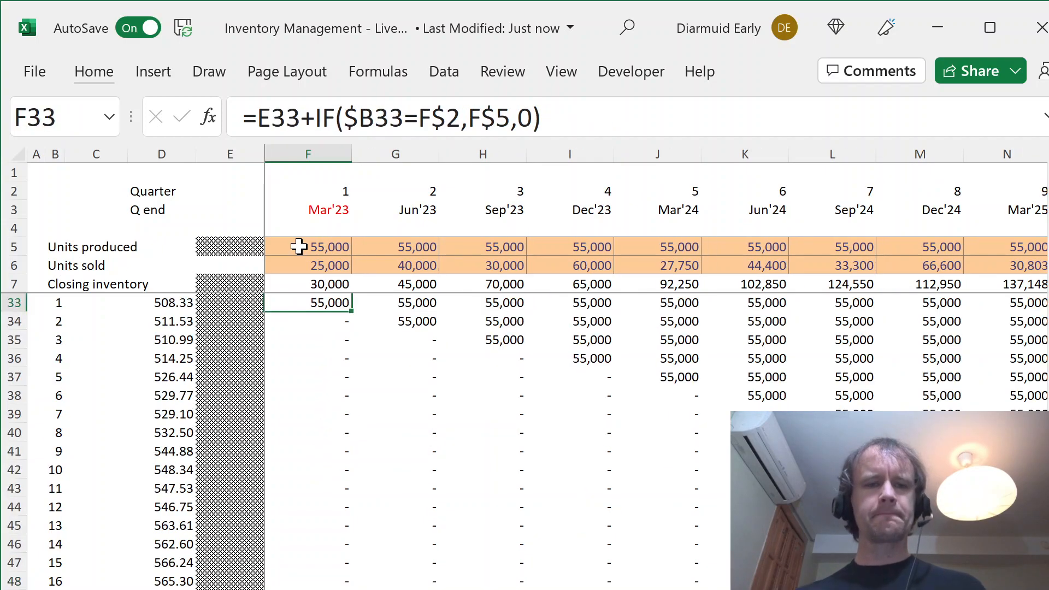
key("Up")
key("ctrl+Left")
key("Right")
key("Down")
key("Right")
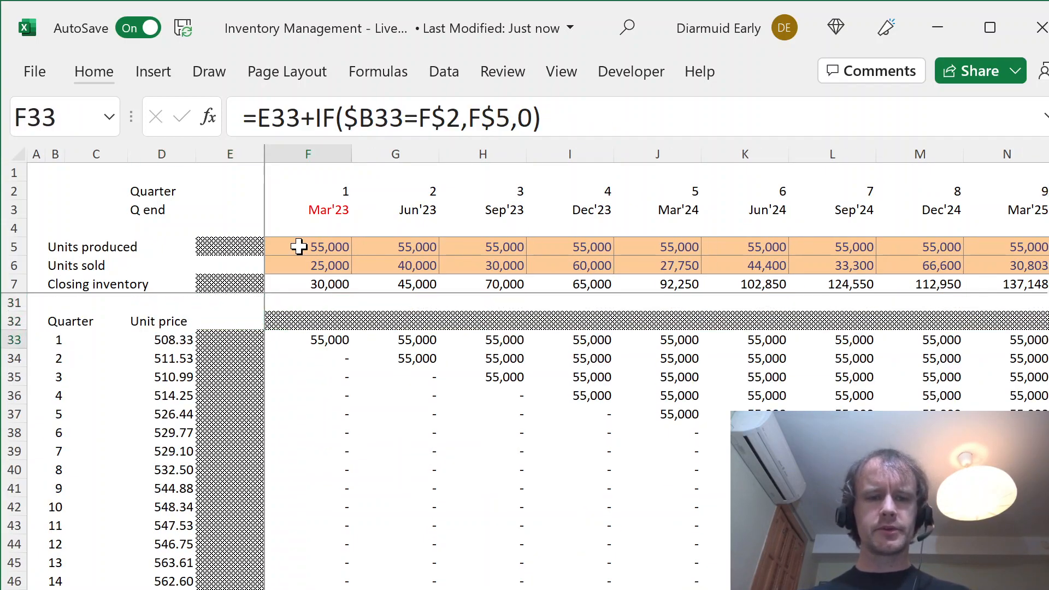
Step: Check the Q3 production row of the FIFO illustration on the example sheet and return to the LIFO grid
key("ctrl+Page_Up")
key("ctrl+Page_Up")
key("Up")
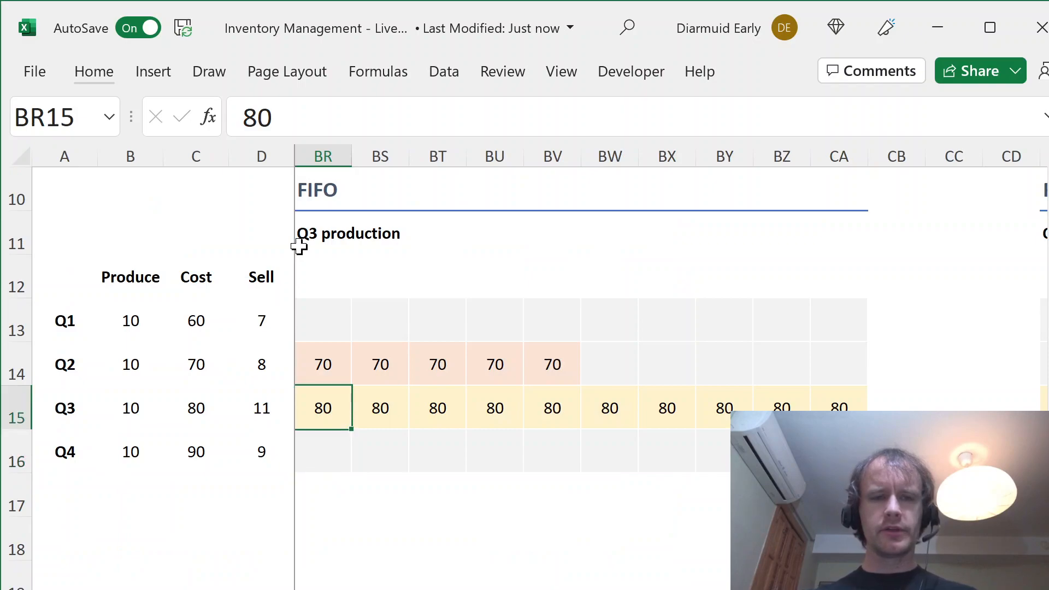
key("ctrl+shift+Right")
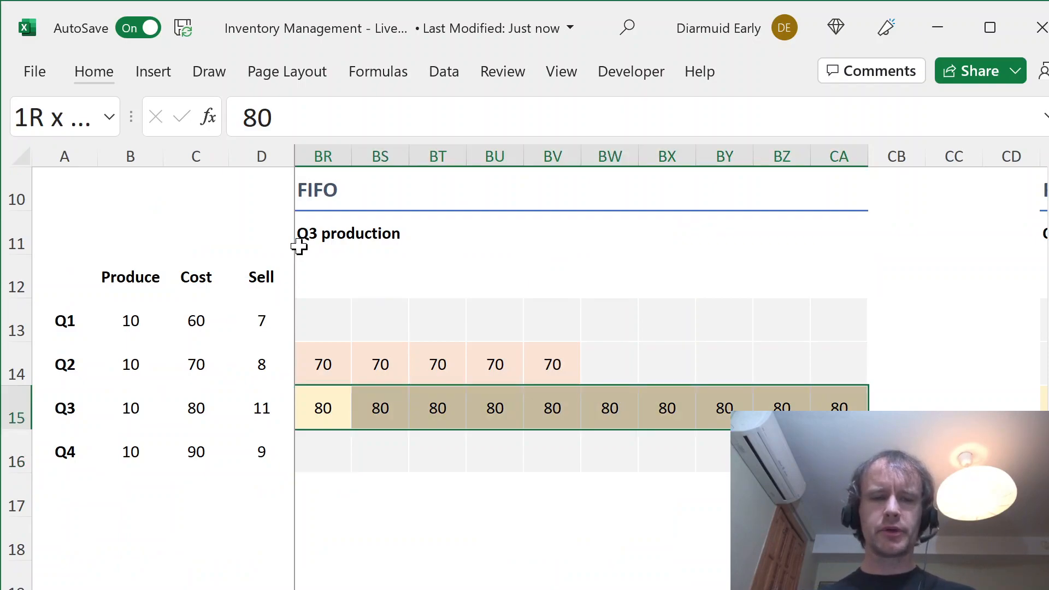
key("alt+Page_Down")
key("alt+Page_Up")
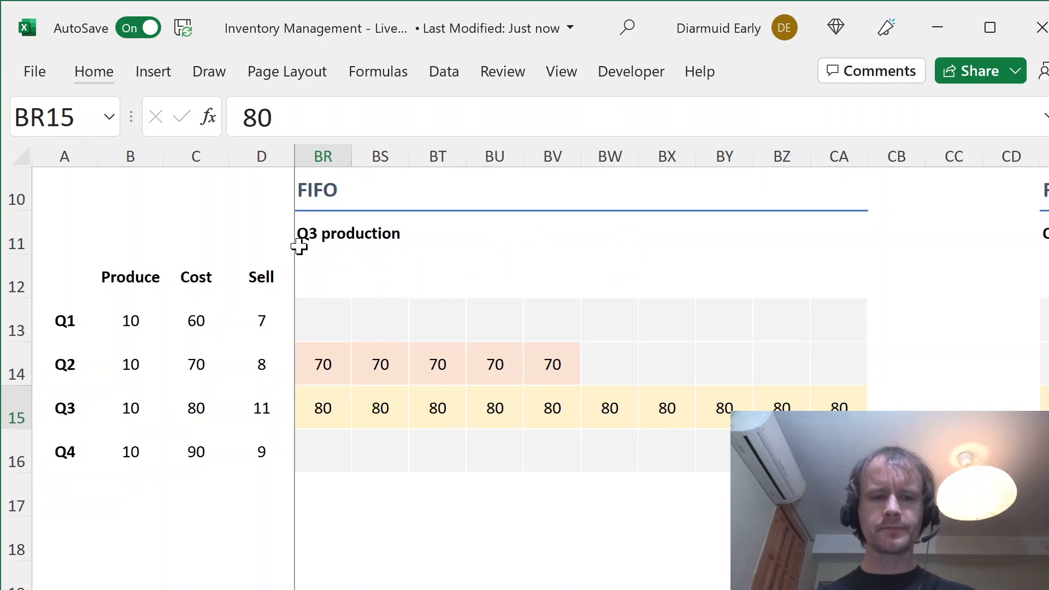
key("ctrl+Page_Down")
key("ctrl+Page_Down")
key("Up")
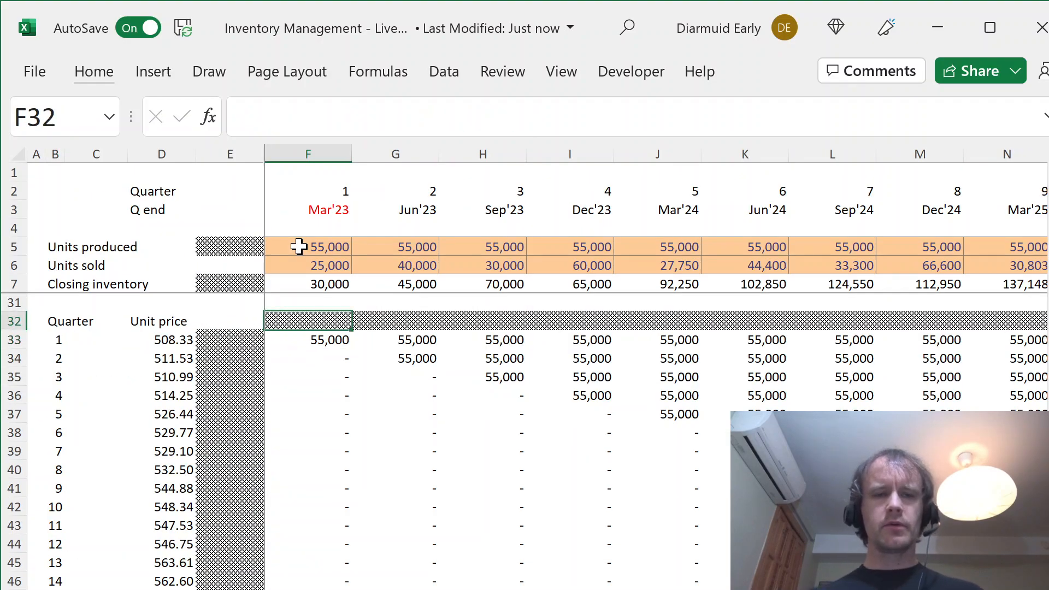
Step: Compare the quarter 1 closing inventory in F7 with the first LIFO layer in F33
left_click(317, 283)
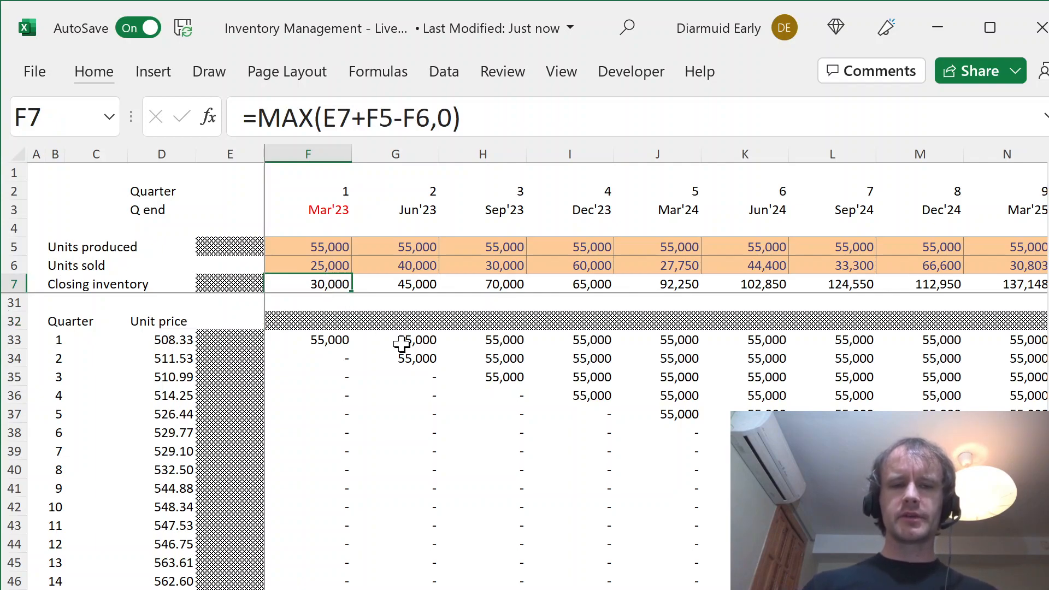
left_click(332, 340)
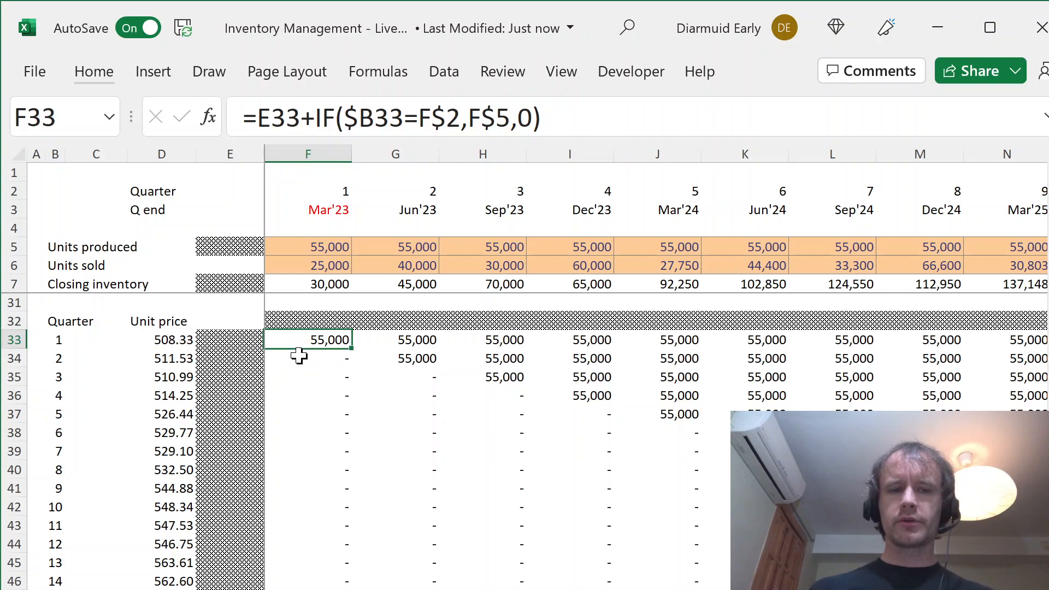
left_click(321, 283)
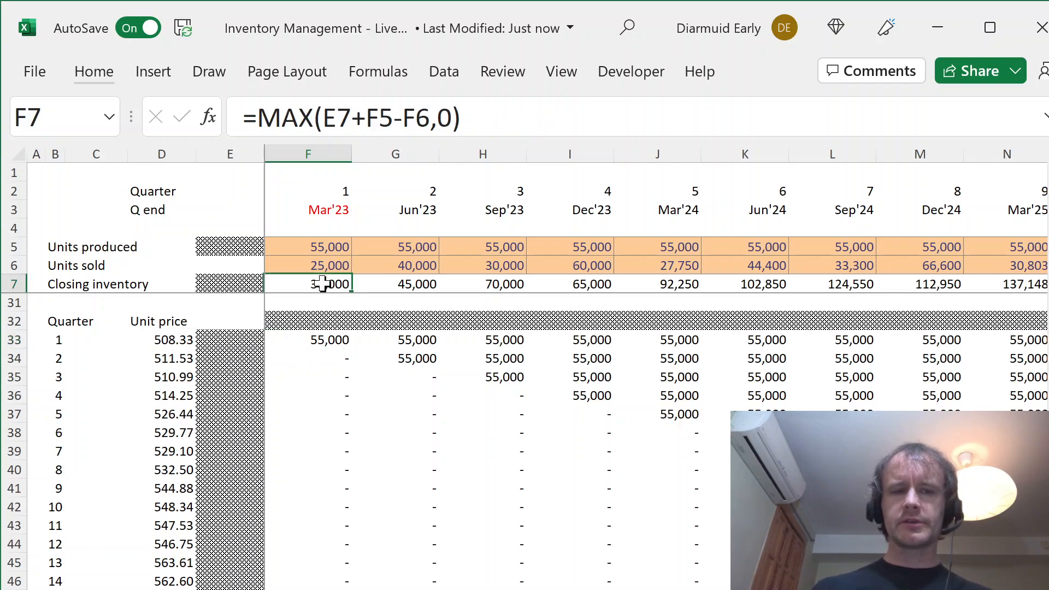
Step: Wrap the F33 formula in MEDIAN, with 0 as the first argument and the existing expression as the second
left_click(316, 339)
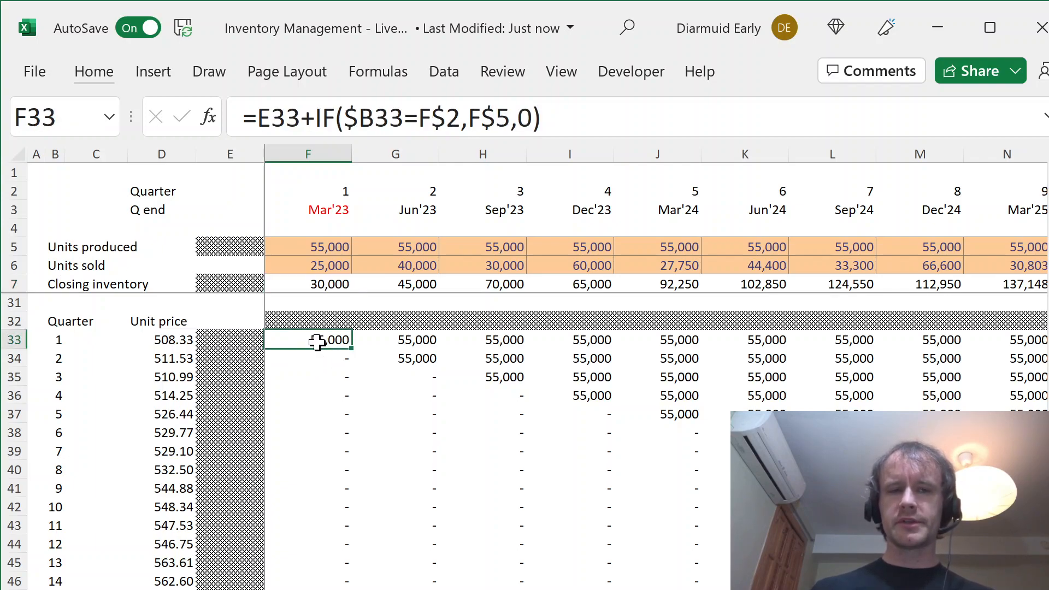
left_click(257, 117)
type("med")
key("Tab")
type("0,")
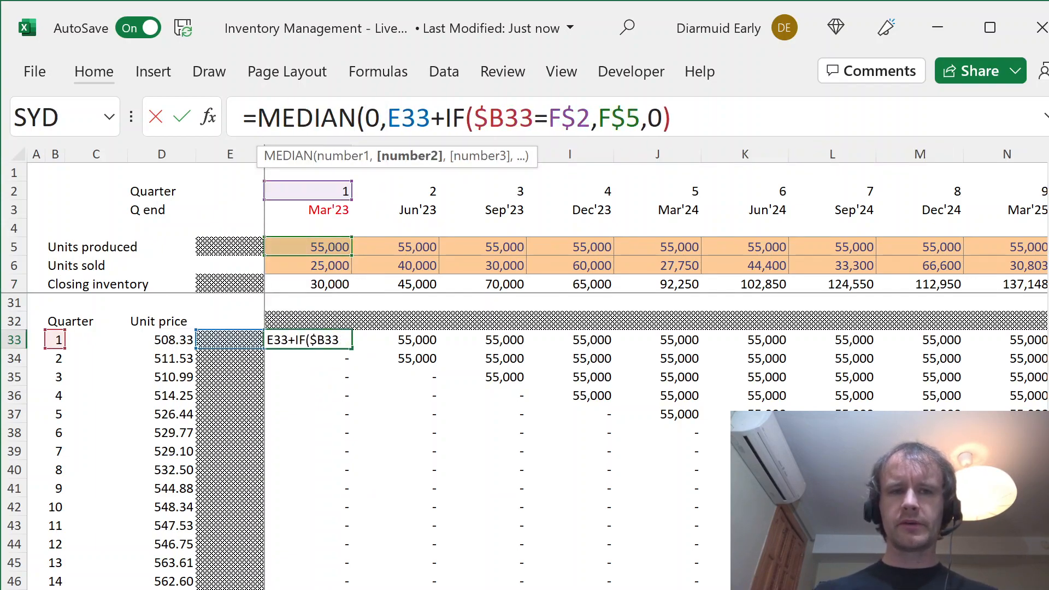
key("shift+End")
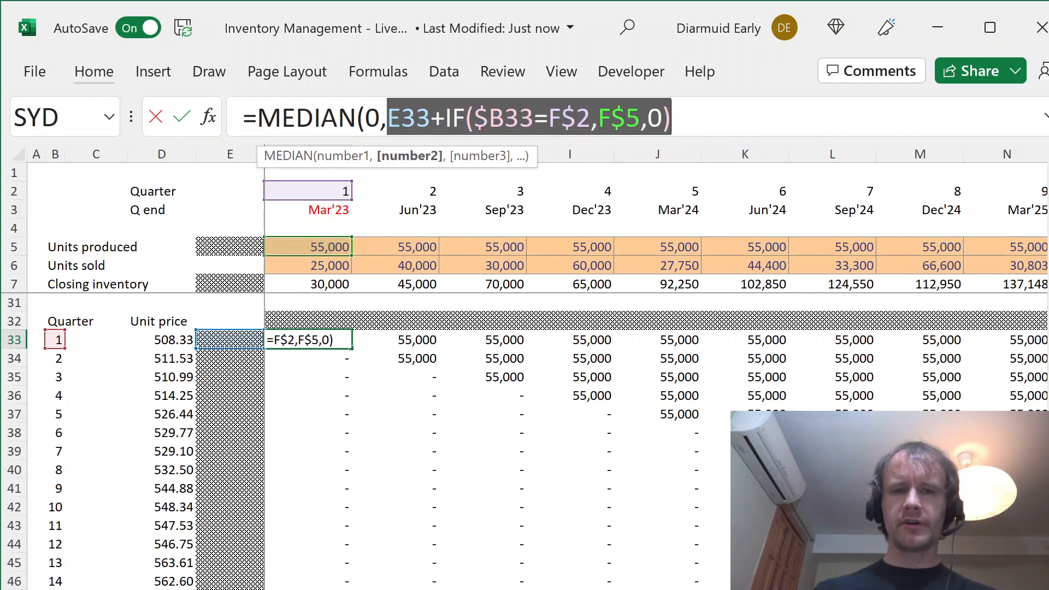
key("Right")
type(",")
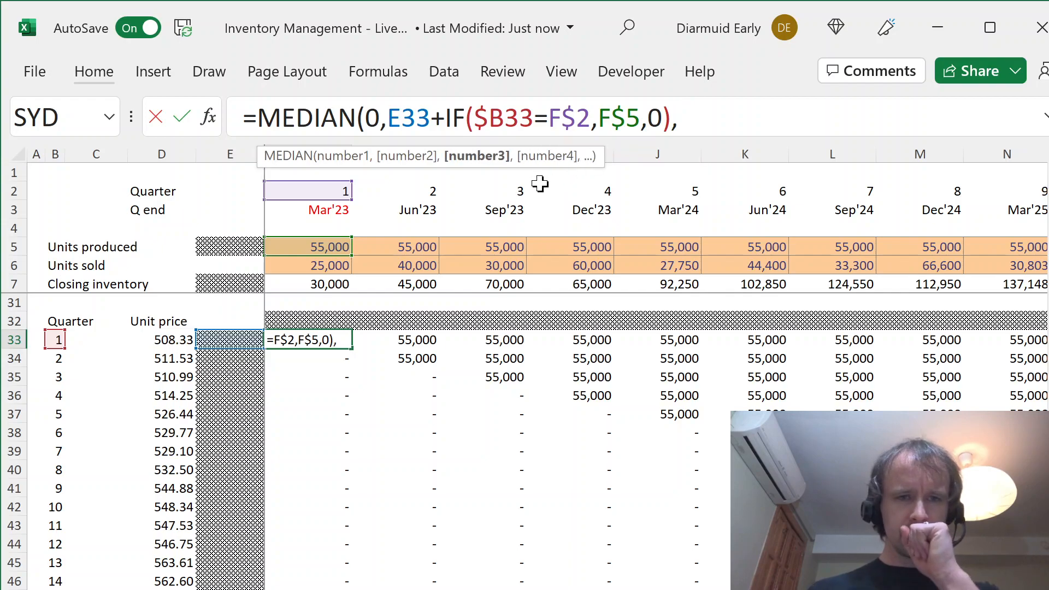
Step: Add F$7-SUM(F$32:F32) as the third MEDIAN argument in F33 to cap the layer at the remaining closing inventory
left_click(325, 282)
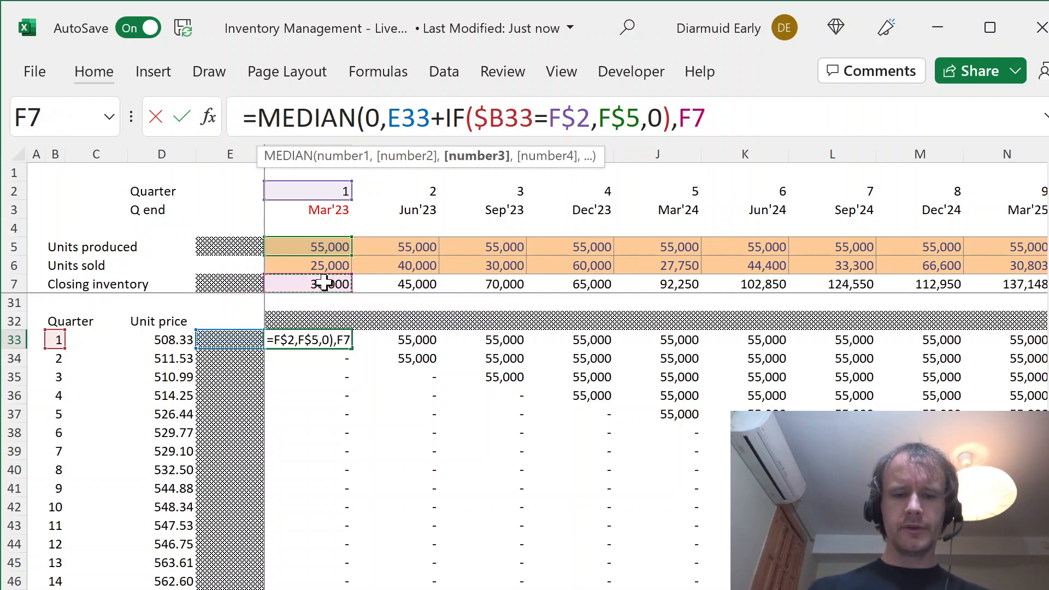
key("F4")
key("F4")
type("-sum")
key("Tab")
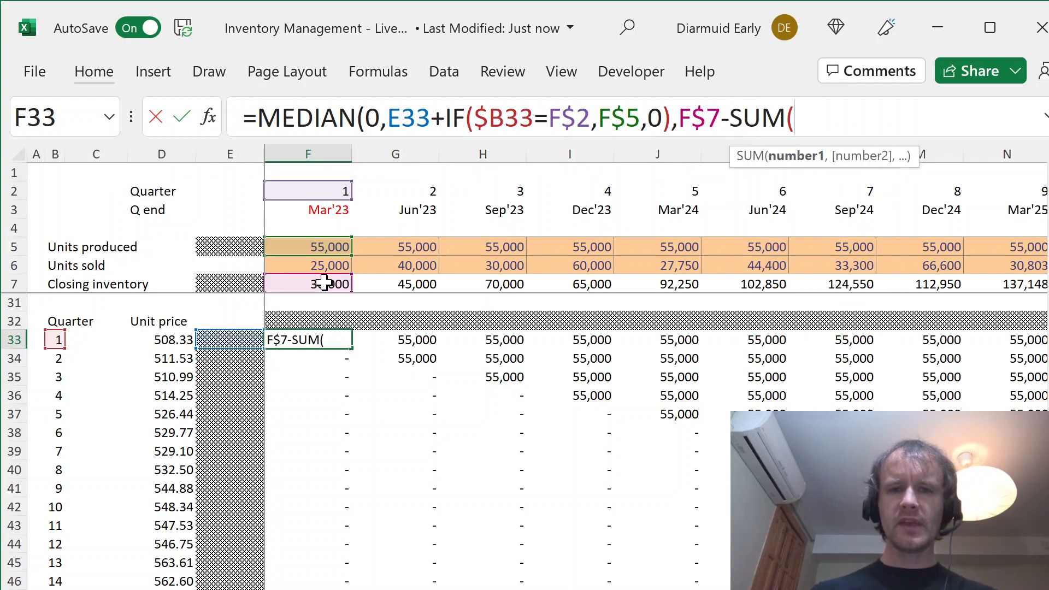
left_click(308, 317)
type(":")
left_click(308, 317)
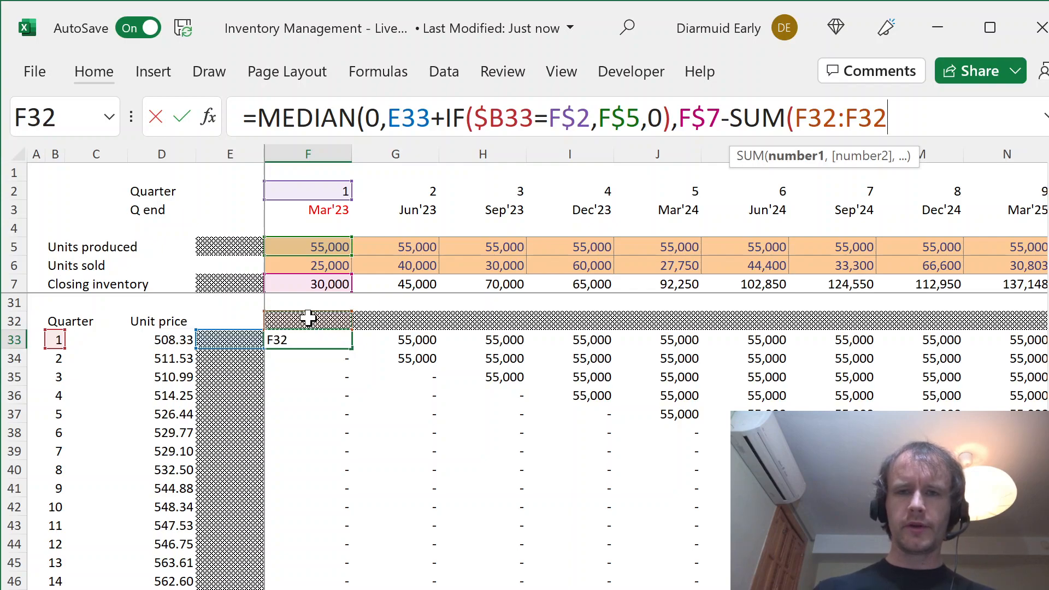
type(")")
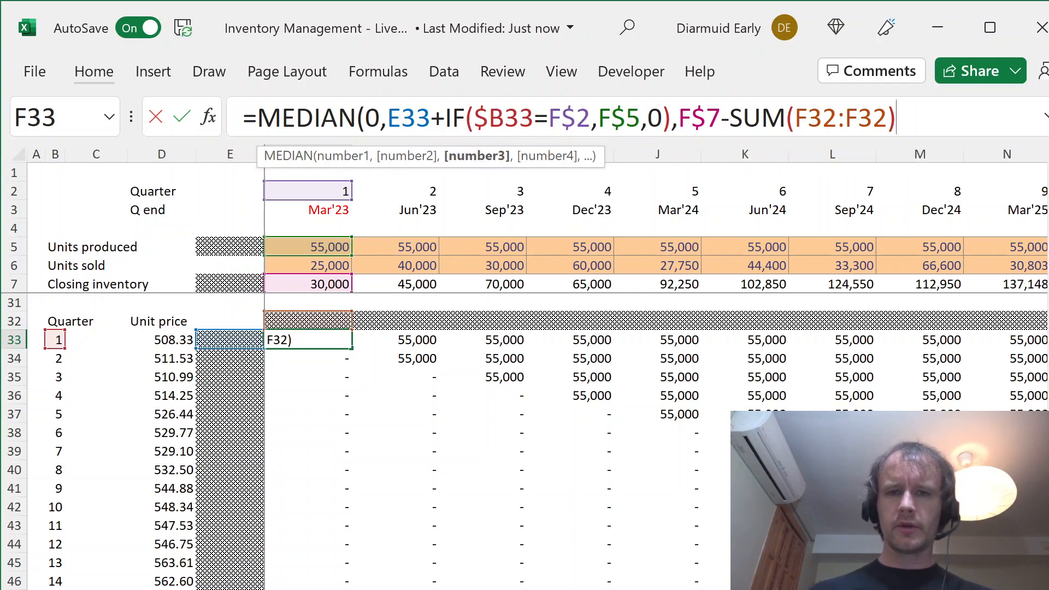
left_click(807, 118)
type("$")
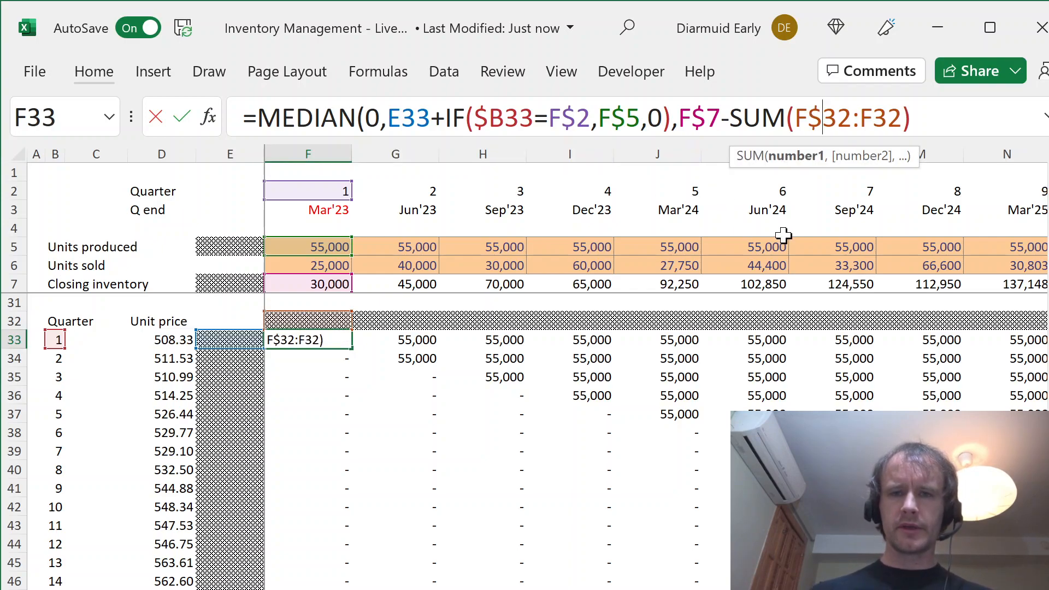
key("End")
type(")")
key("ctrl+Return")
Step: Fill the MEDIAN formula from F33 down through F40
key("shift+Down")
key("shift+Down")
key("shift+Down")
key("shift+Down")
key("shift+Down")
key("shift+Down")
key("shift+Down")
key("shift+Down")
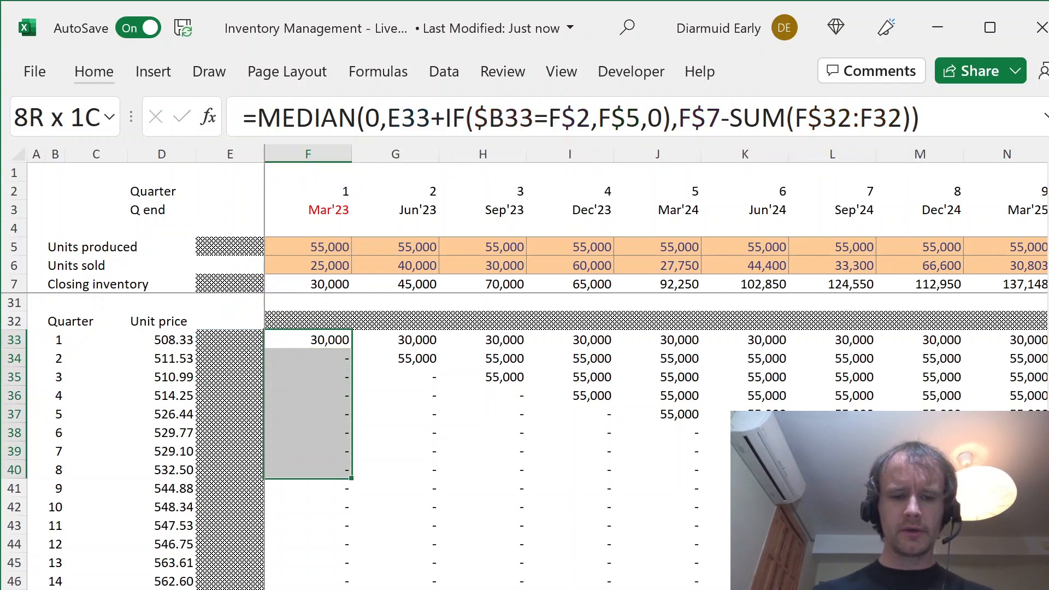
Step: Inspect the F36 formula, examining its units-available argument and evaluating F$7-SUM(F$32:F35), without keeping any edit
key("Down")
key("Down")
key("Down")
key("F2")
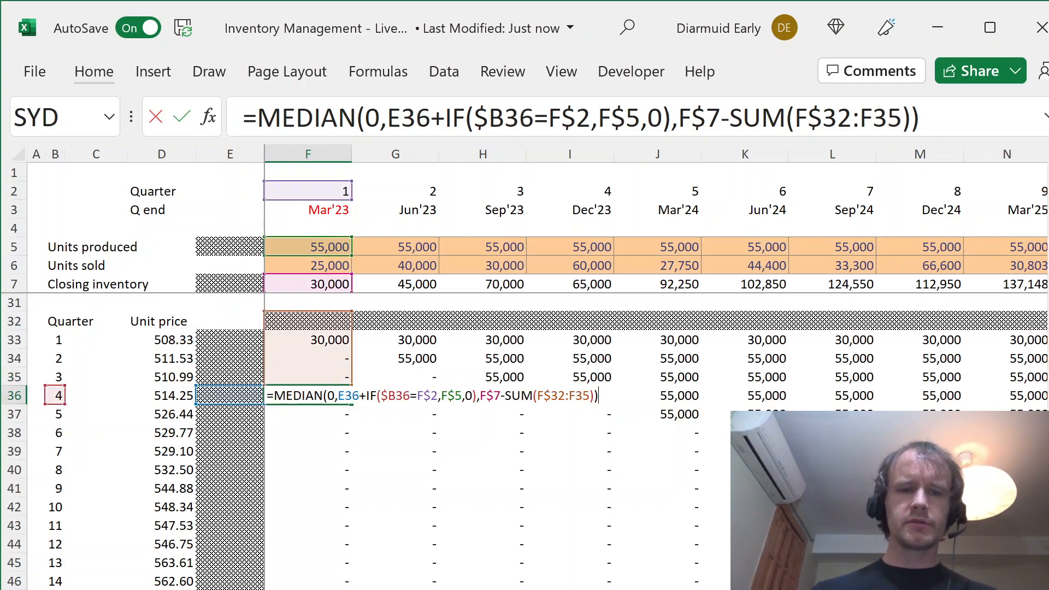
left_click_drag(344, 396, 476, 396)
key("Escape")
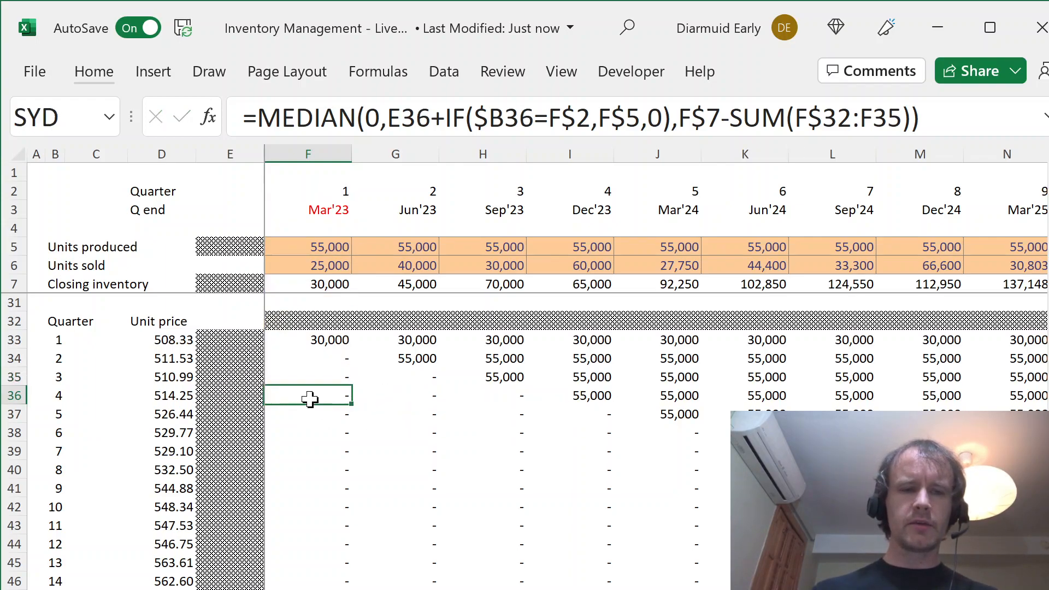
key("F2")
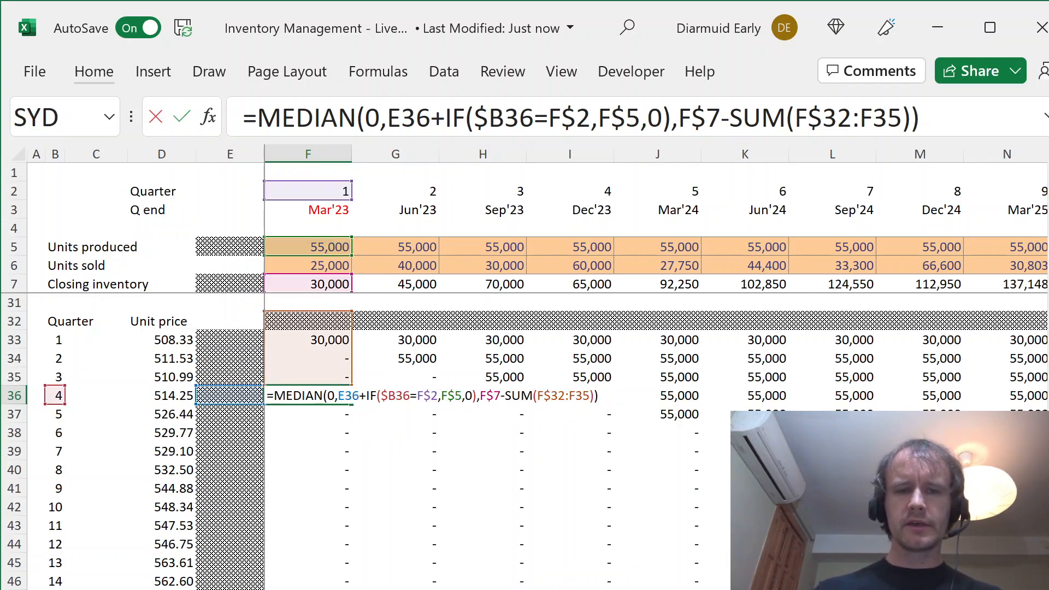
left_click_drag(480, 396, 599, 396)
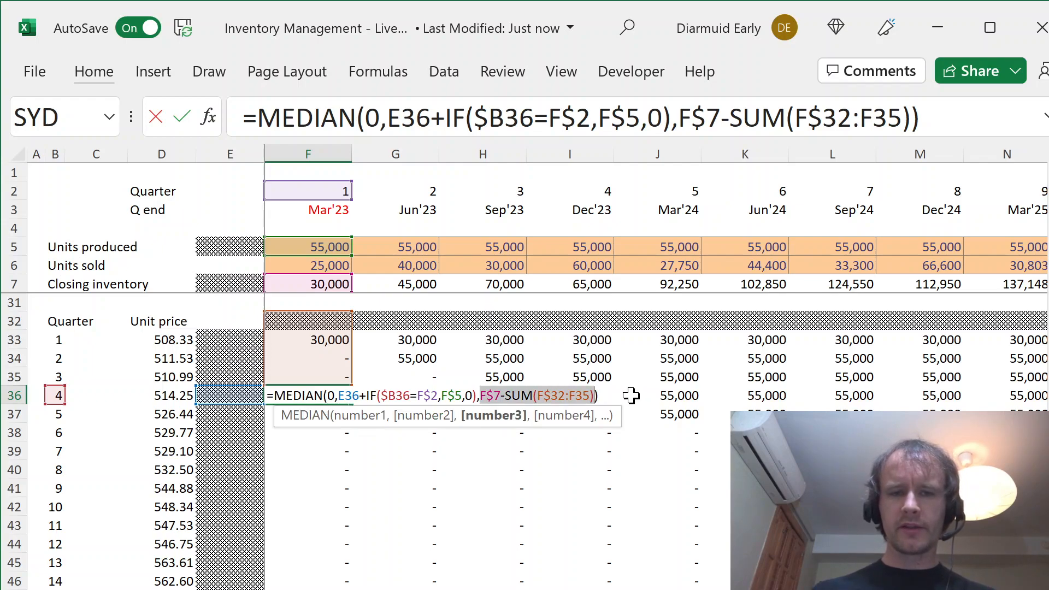
type("0")
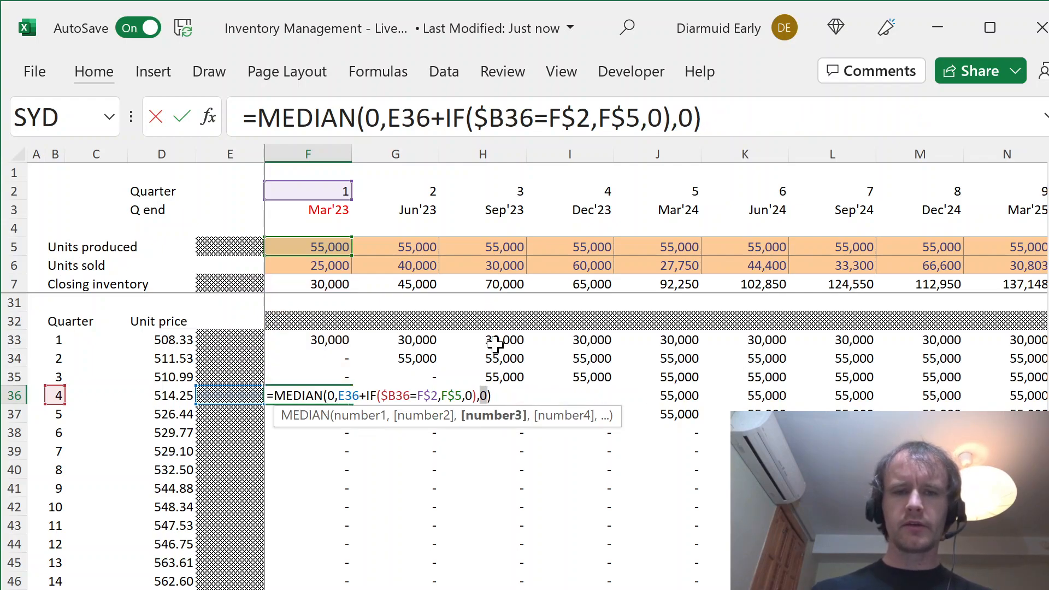
key("Escape")
Step: Compare the quarter 1 closing inventory in F7 with the LIFO layers in F33 and the rows below
left_click(327, 282)
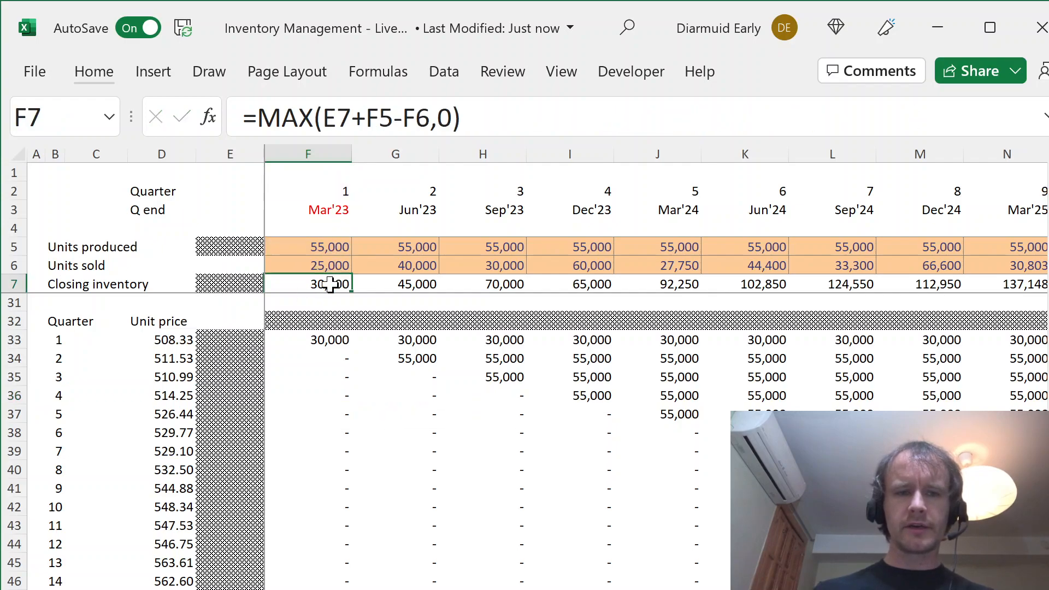
left_click(323, 342)
left_click(327, 362)
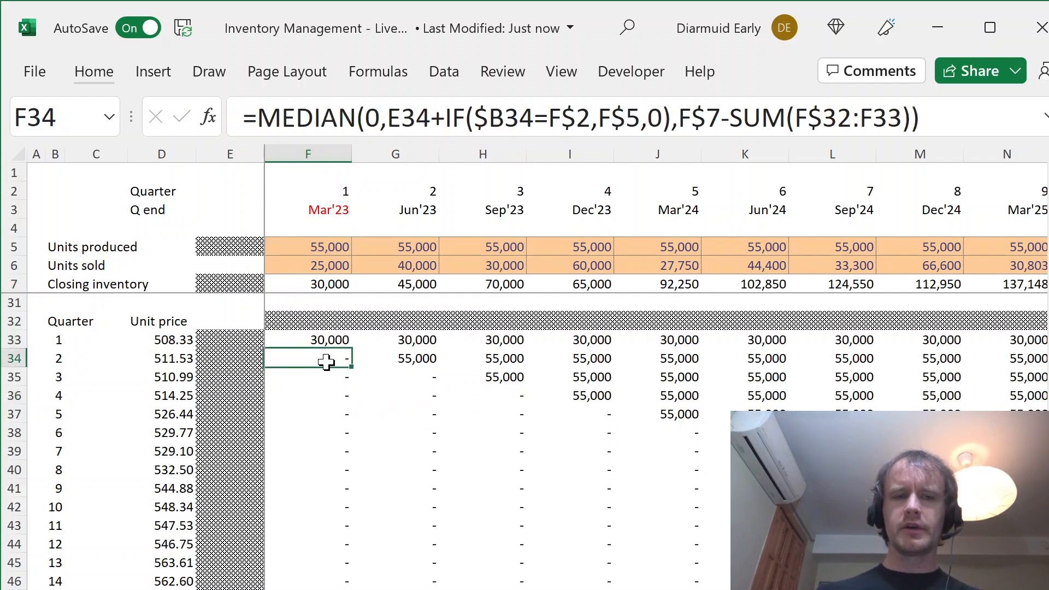
key("ctrl+shift+Down")
key("Up")
key("Up")
key("Up")
key("Down")
key("Down")
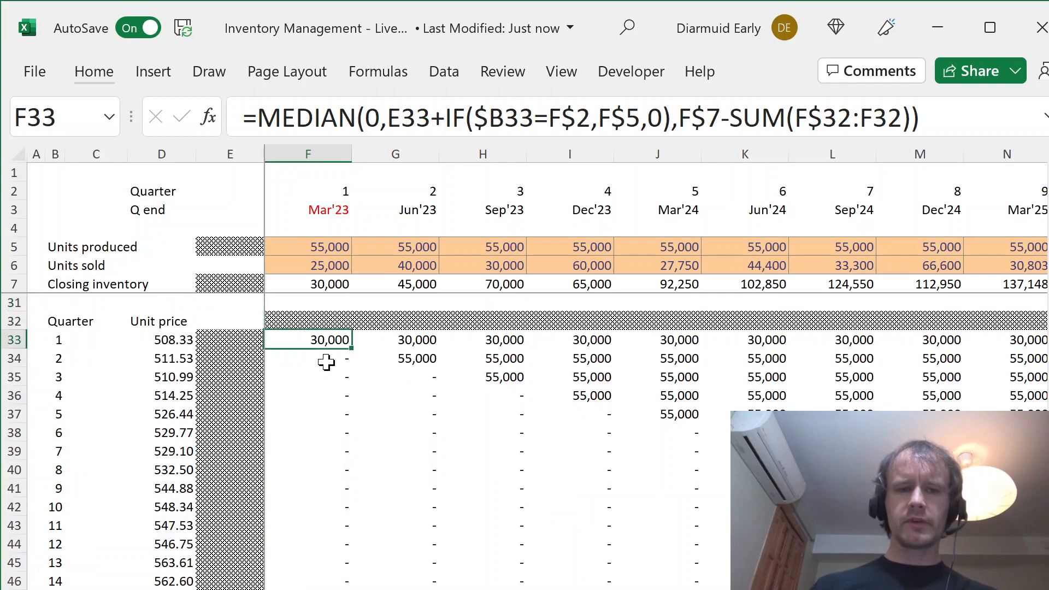
Step: Fill the F33 MEDIAN formula down through row 72 and right through column AS across the LIFO grid
key("shift+Right")
key("shift+Down")
key("shift+Down")
key("shift+Down")
key("shift+Down")
key("ctrl+shift+Down")
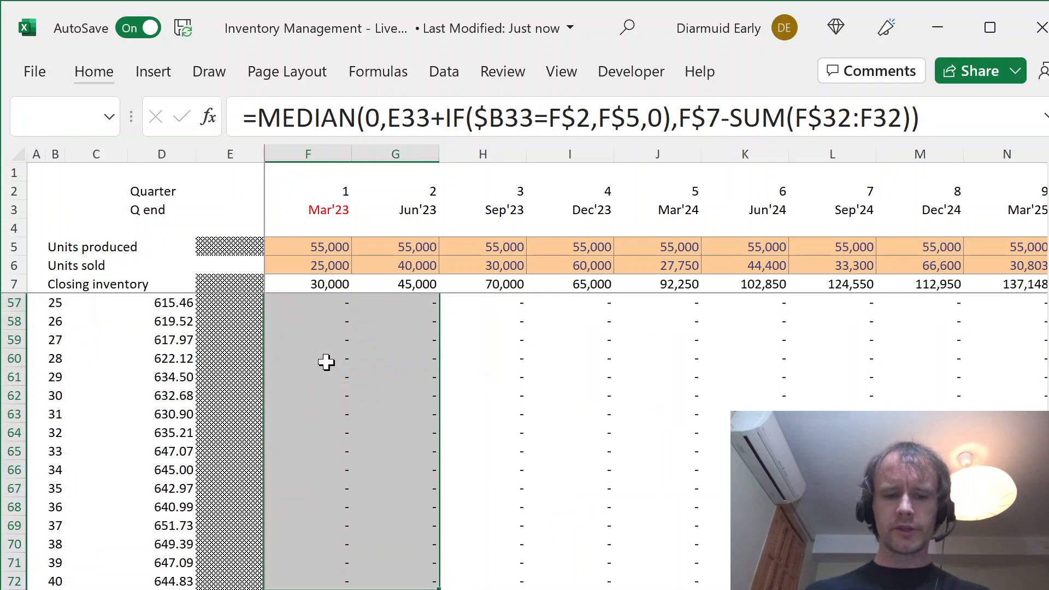
key("ctrl+shift+Right")
key("Left")
key("Up")
key("Right")
key("Right")
key("Down")
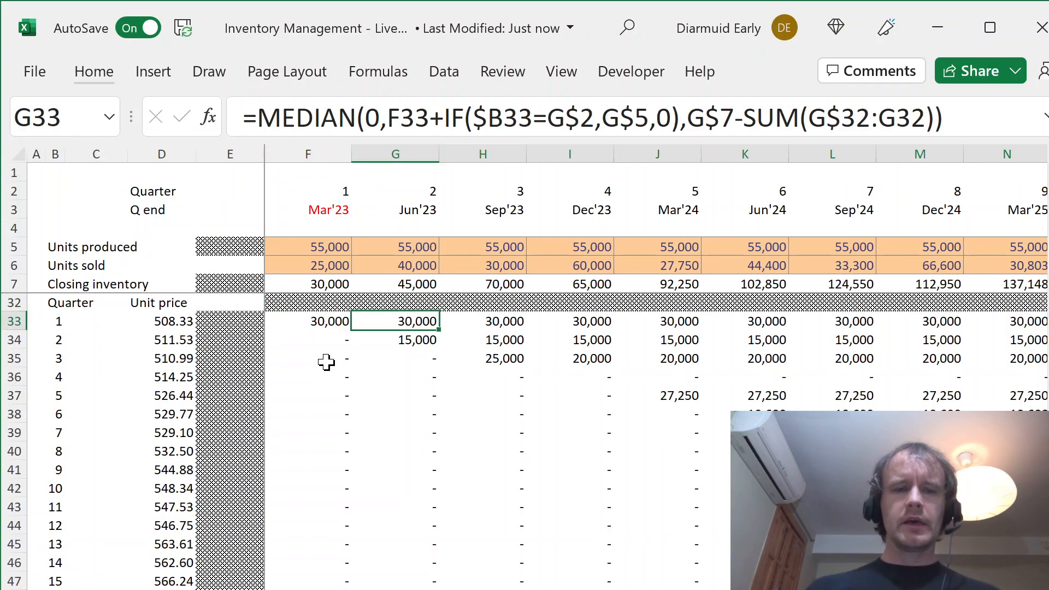
Step: Review the F33 and G33 formulas at the start of the refilled LIFO grid
key("Up")
key("Up")
key("Up")
key("Down")
key("Down")
key("Down")
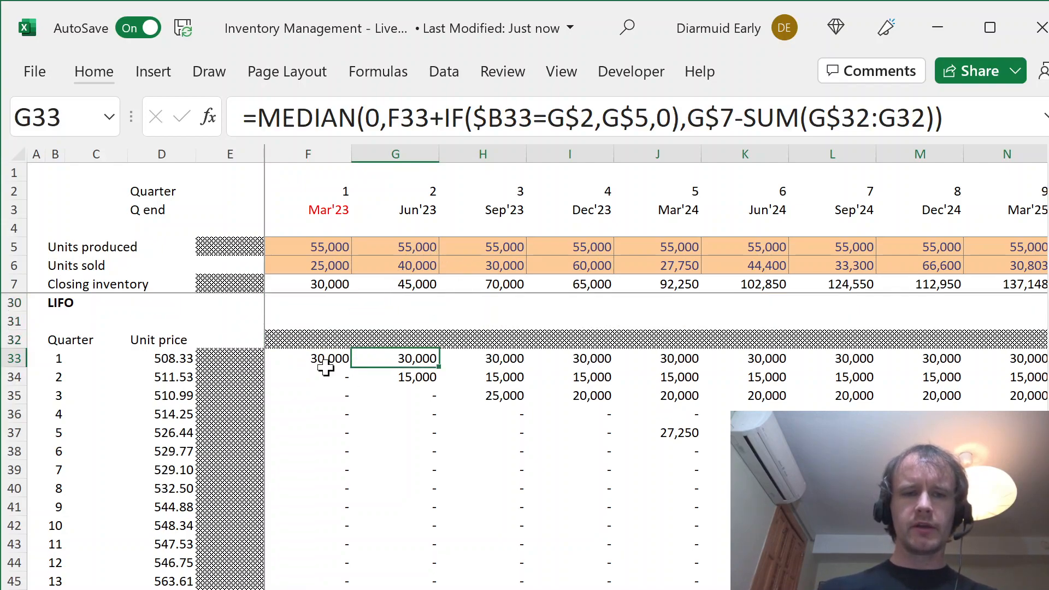
left_click(318, 360)
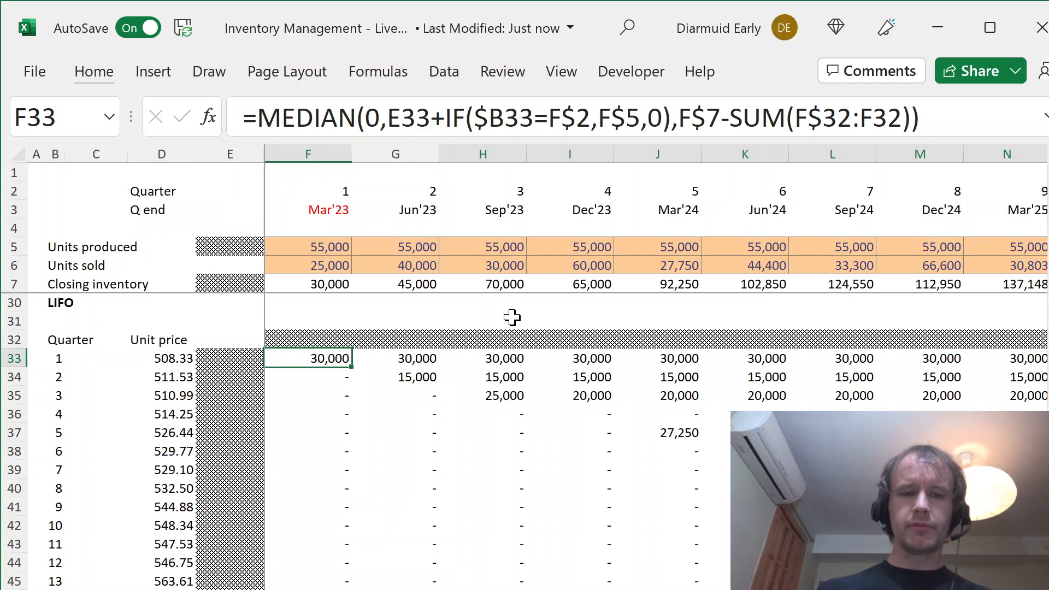
key("Right")
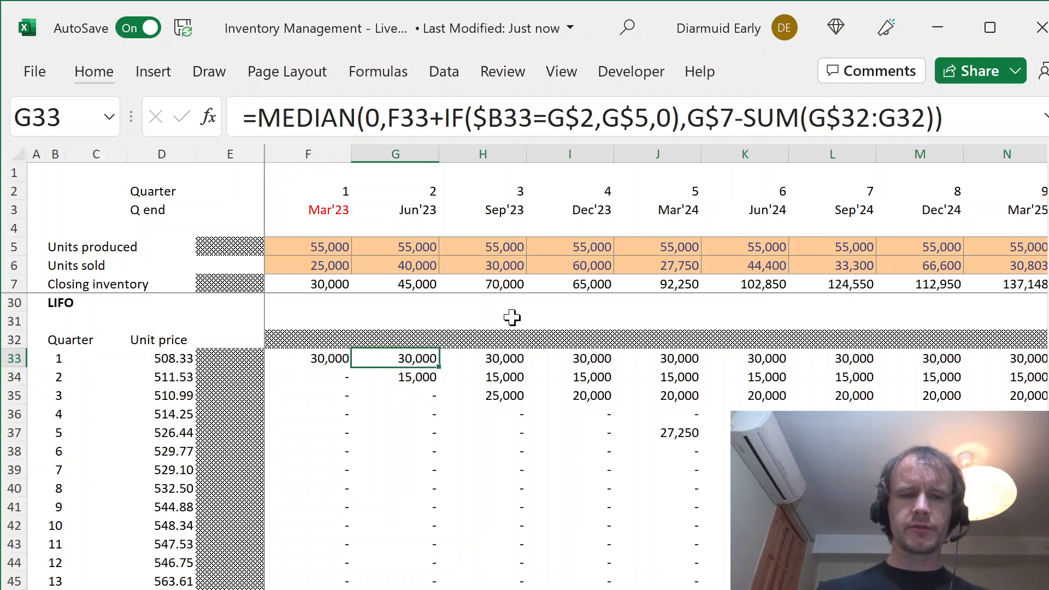
Step: Compare quarter 2 production in G5 with the LIFO layers in G33 and G34
key("Down")
left_click(384, 247)
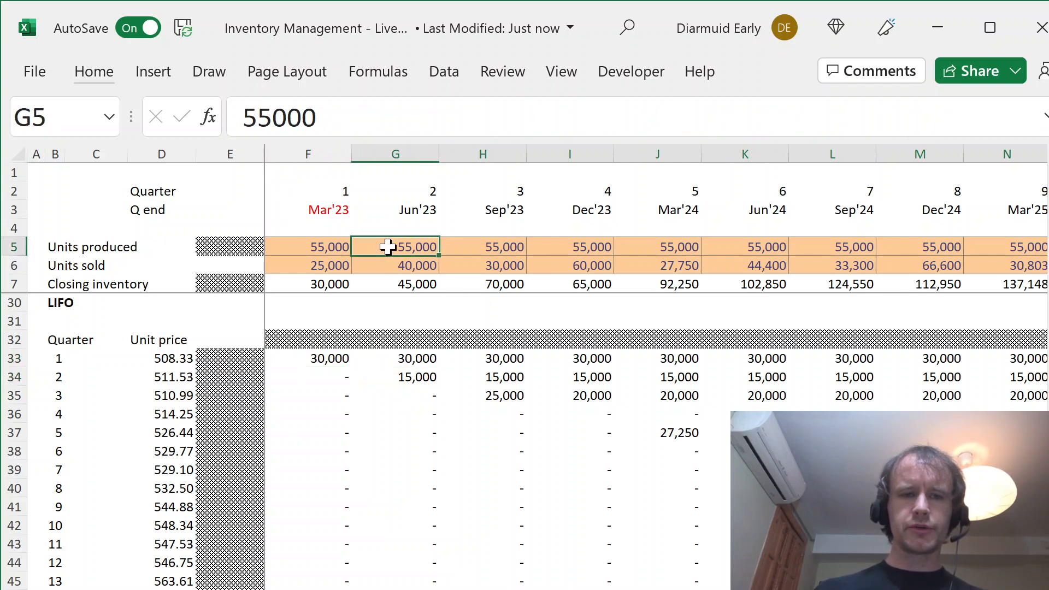
left_click(388, 375)
key("Up")
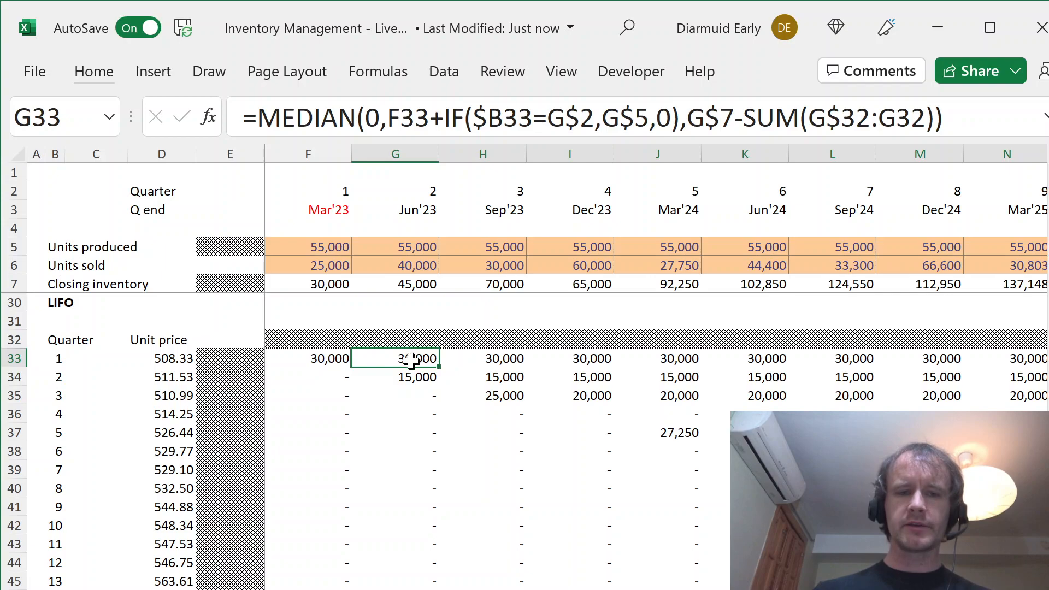
left_click(378, 378)
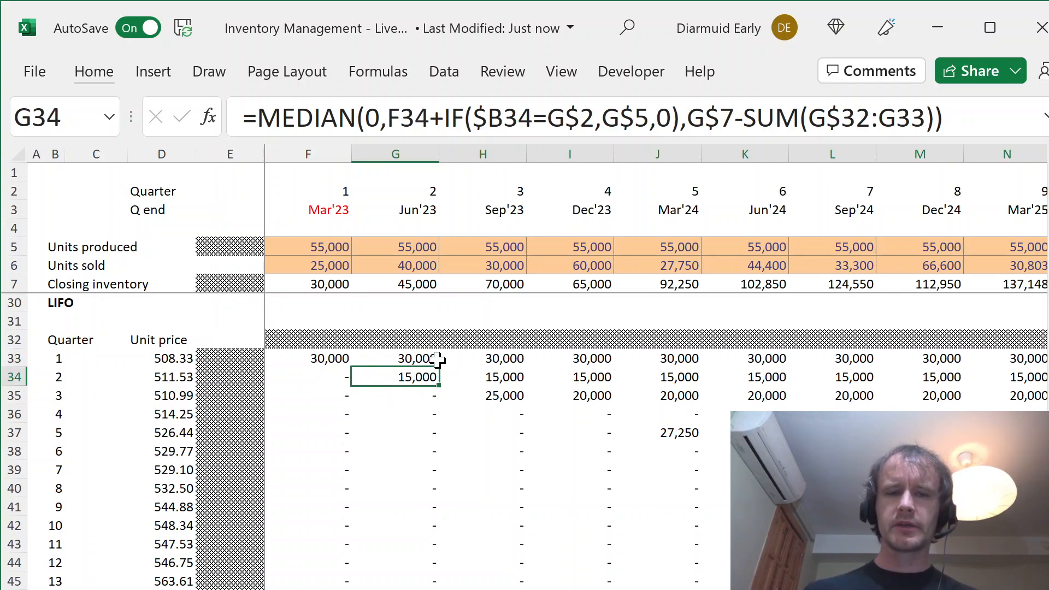
Step: Review the quarter 3 LIFO layers and their formulas in H33 through H35
left_click(469, 355)
key("Down")
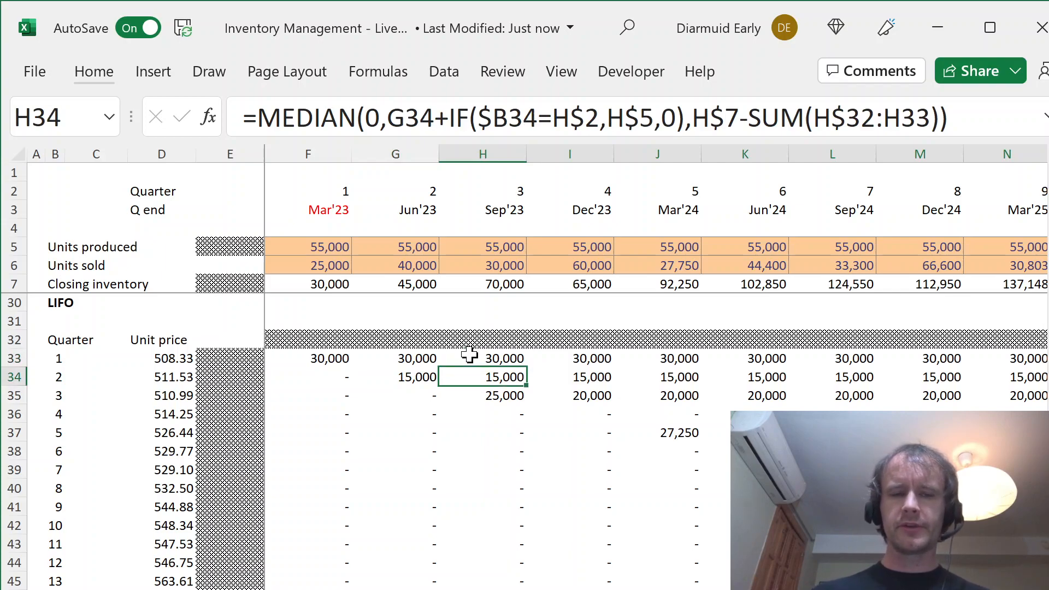
key("Down")
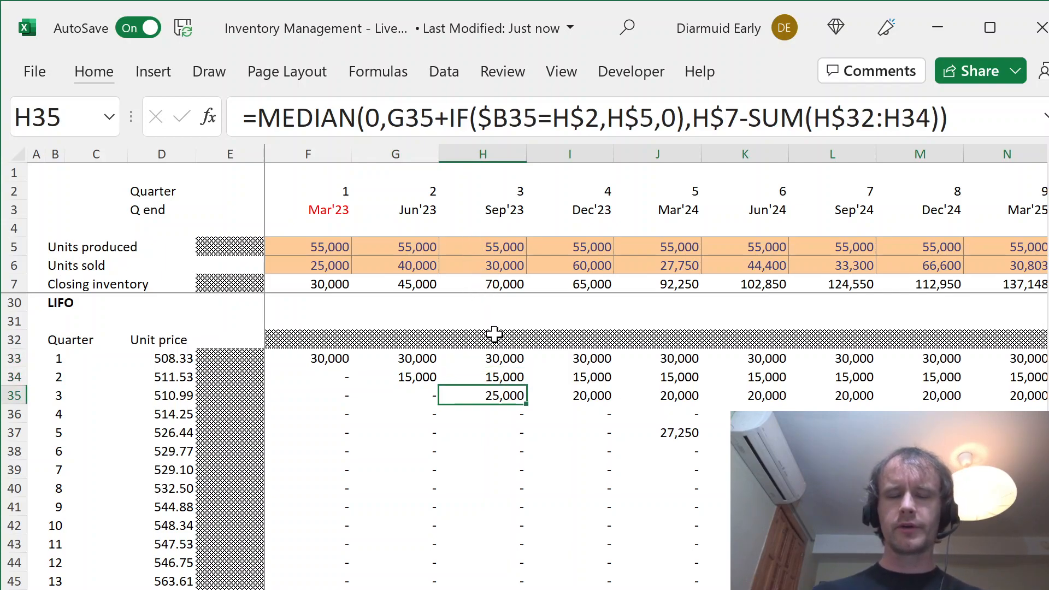
left_click(468, 359)
key("Down")
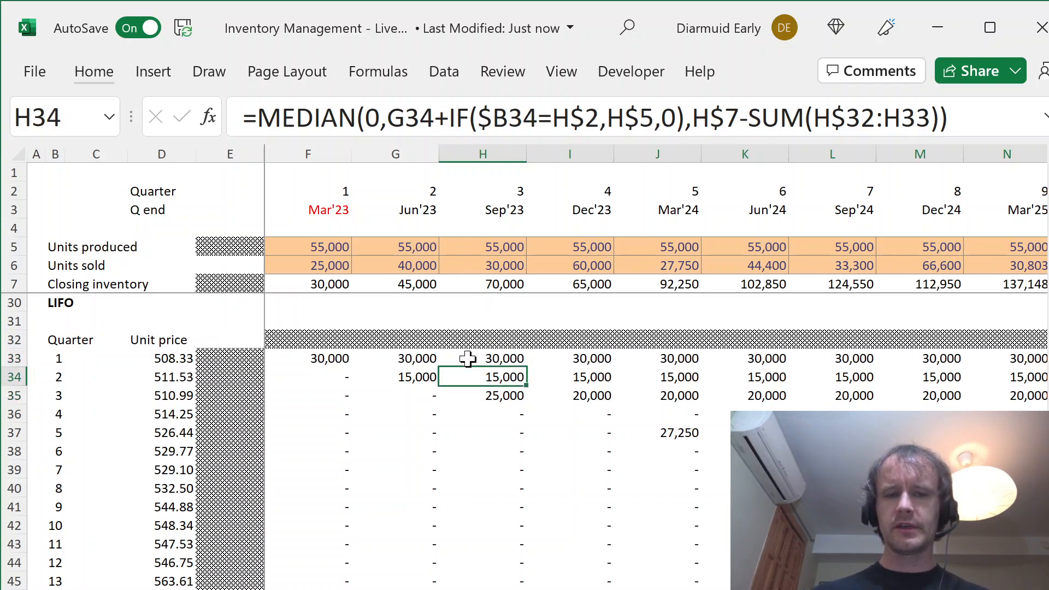
key("shift+Up")
key("Down")
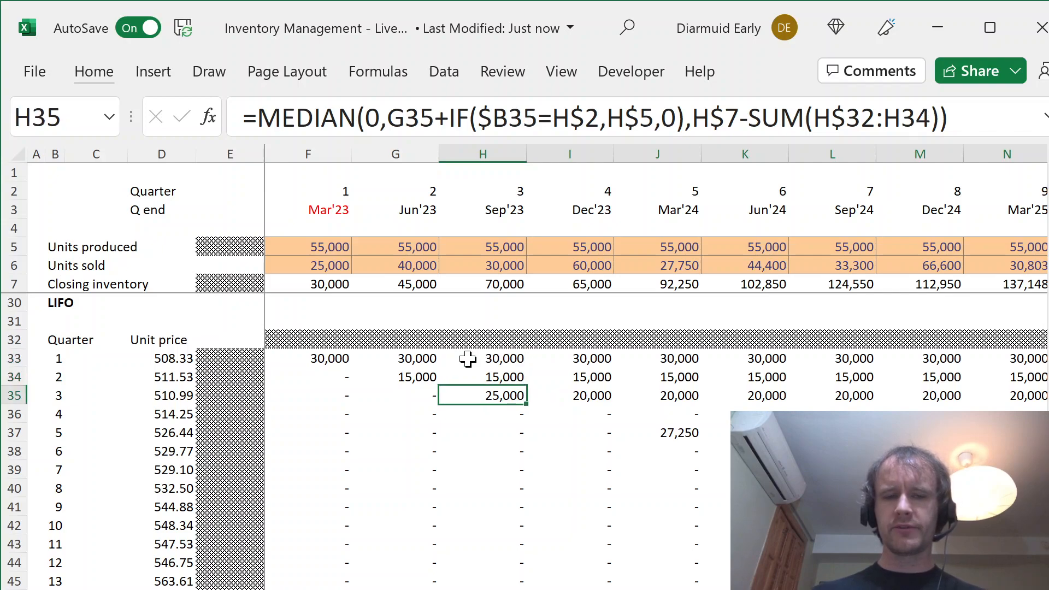
Step: Review the quarter 4 LIFO layers in I33 through I36 against that quarter's production and sales
key("Right")
key("Up")
key("Up")
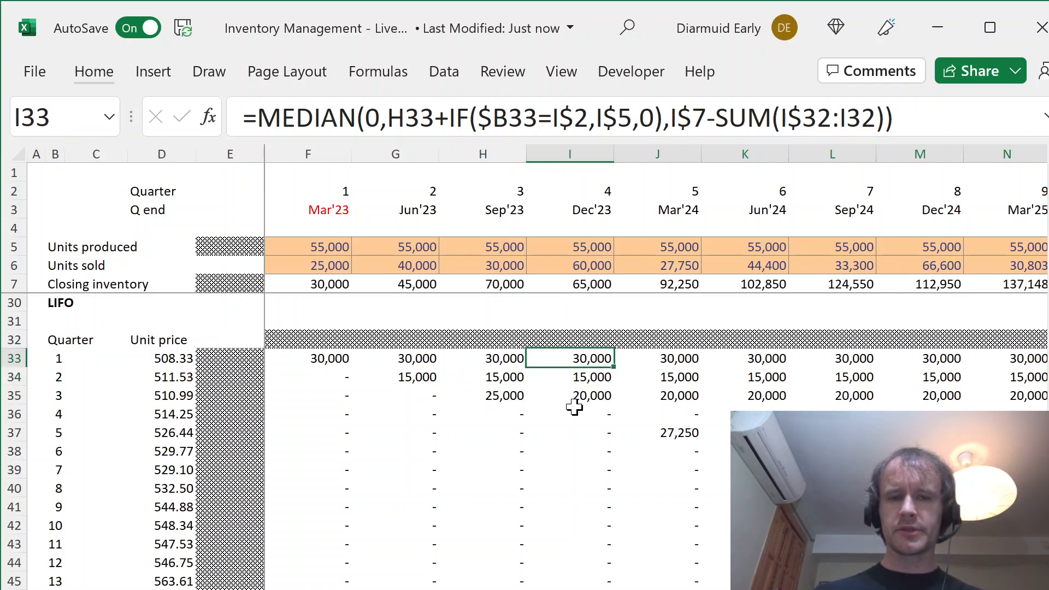
key("shift+Down")
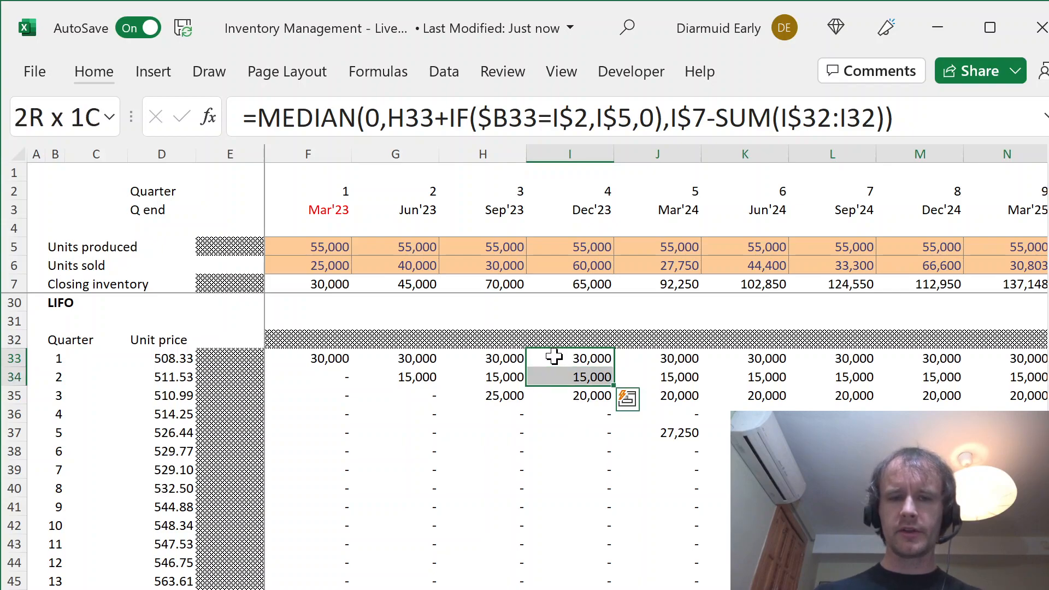
key("shift+Down")
left_click(583, 416)
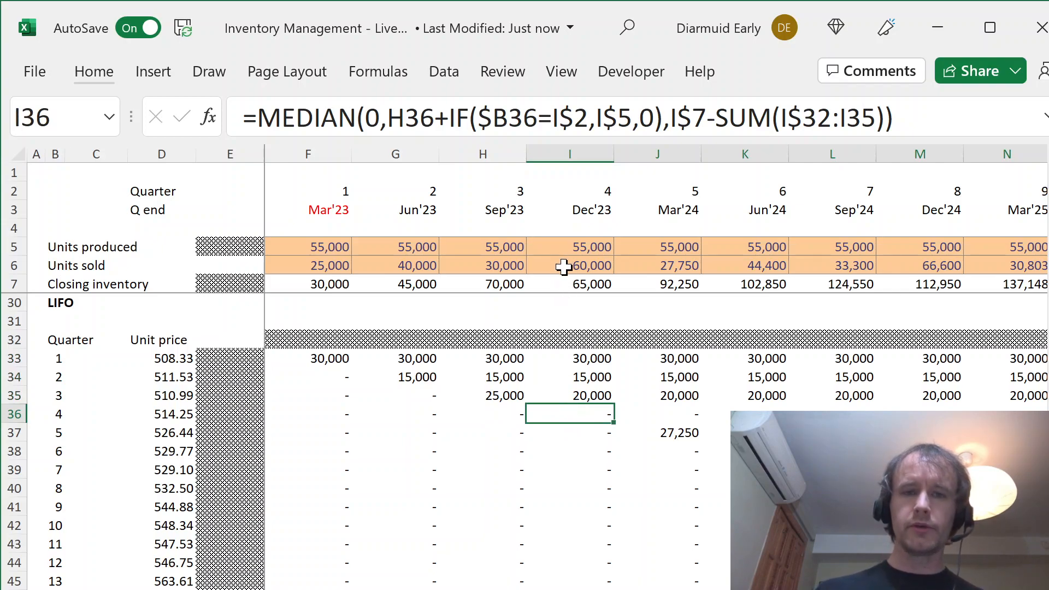
key("shift+space")
left_click(564, 413)
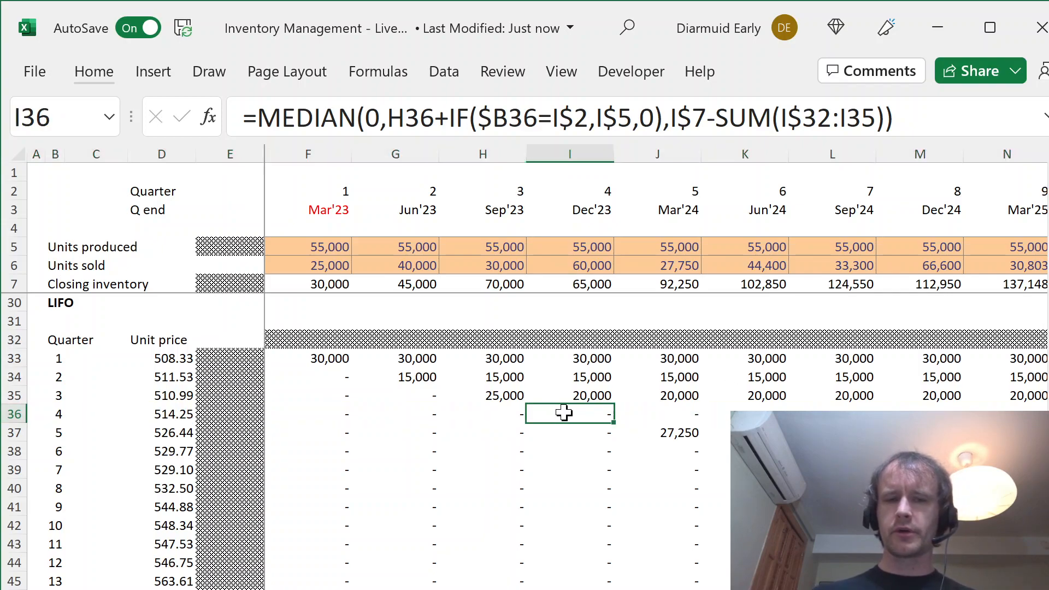
Step: Trace the newly produced layers along the LIFO grid's diagonal from J37 to M40 and back
key("Down")
key("Right")
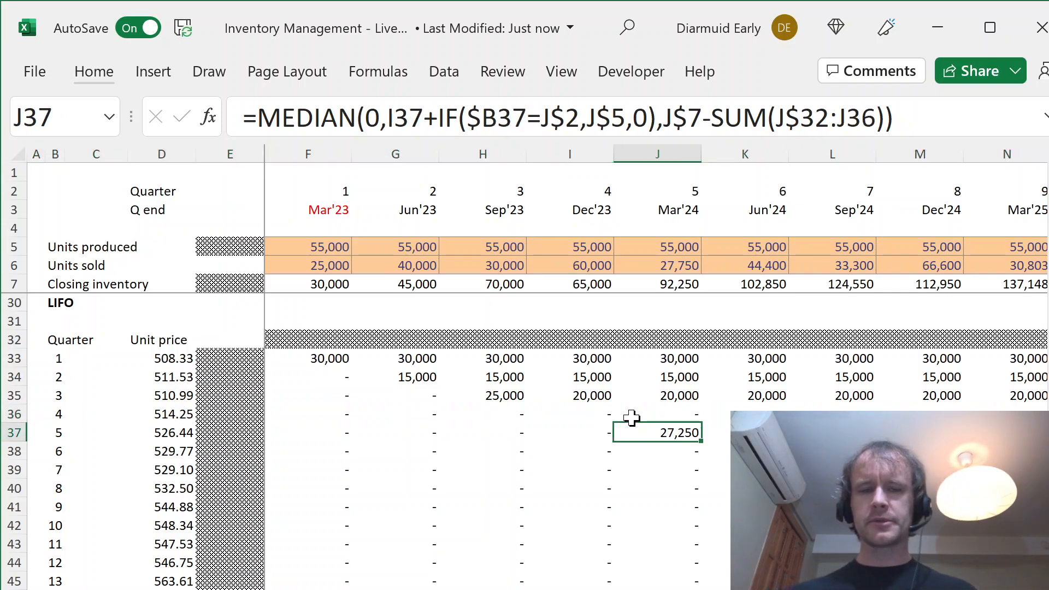
key("Down")
key("Right")
key("Down")
key("Right")
key("Down")
key("Right")
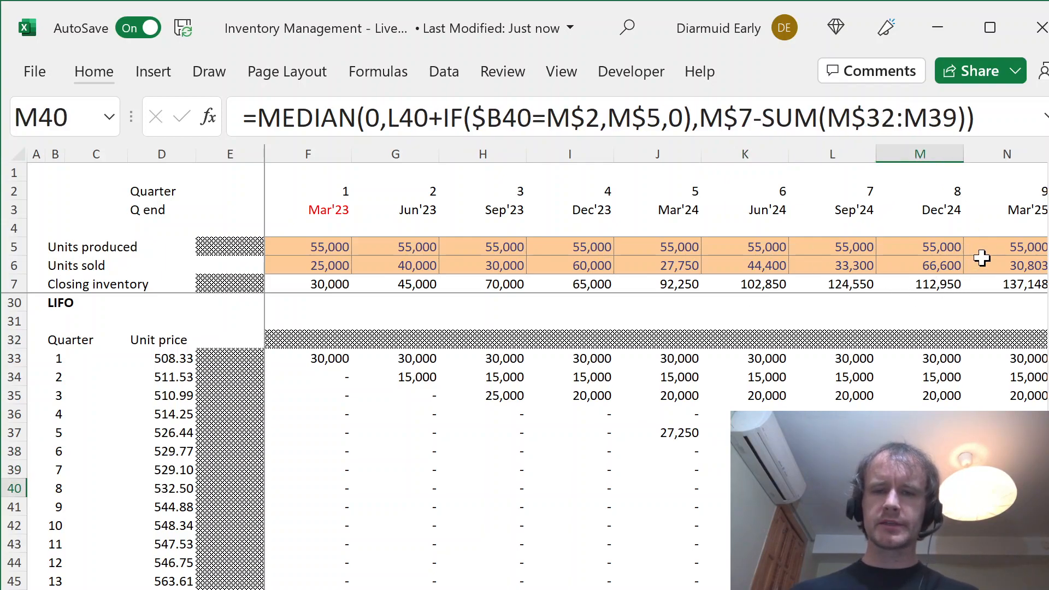
key("Up")
key("Left")
key("Up")
key("Left")
key("Up")
key("Left")
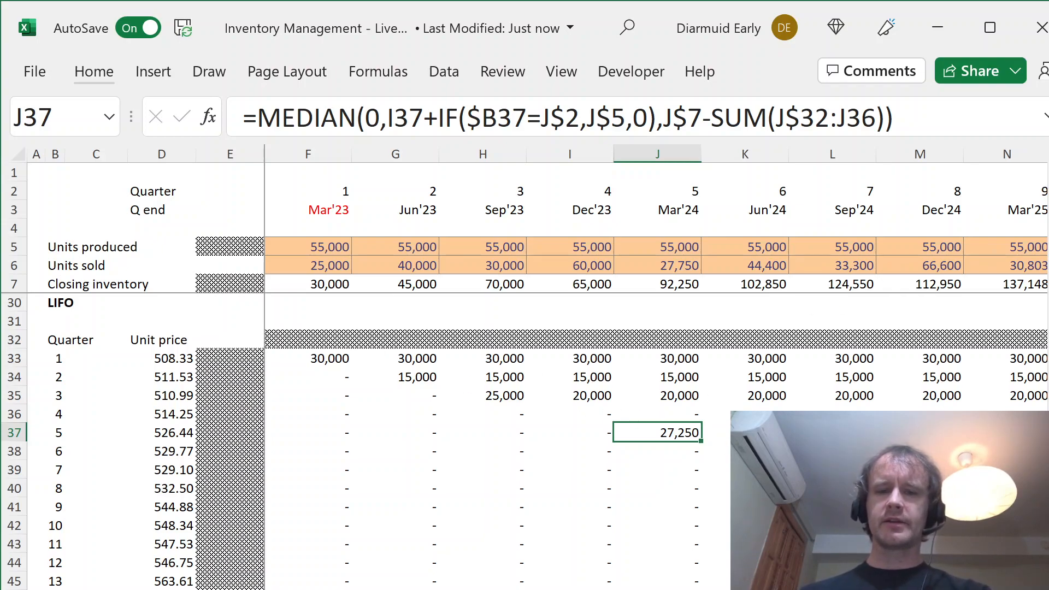
Step: Inspect the quarter 7 LIFO layers in column L, from L33 down to L39
left_click_drag(855, 362, 849, 396)
left_click_drag(832, 433, 833, 470)
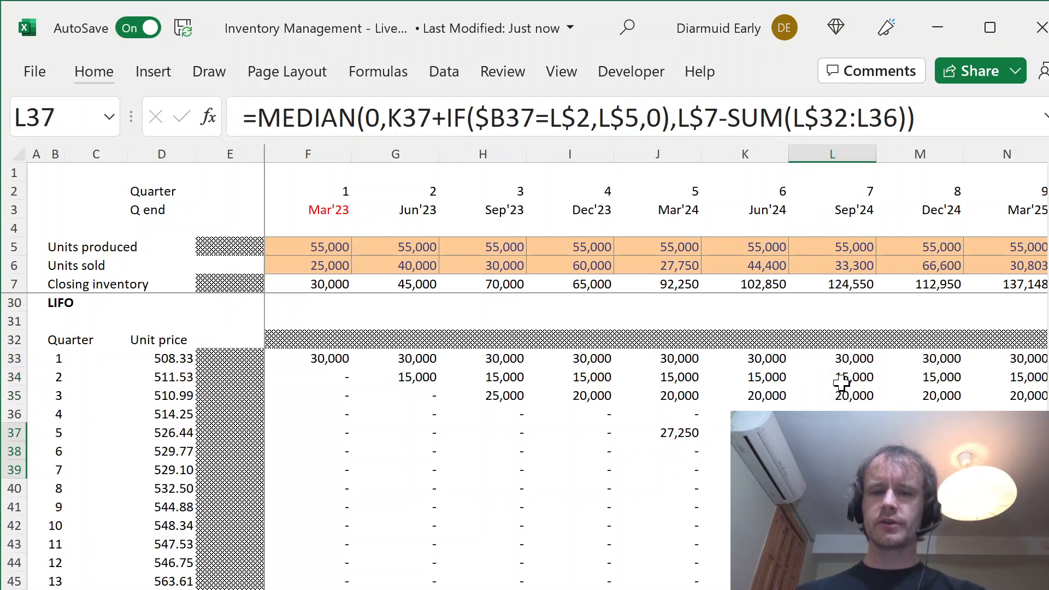
left_click(842, 362)
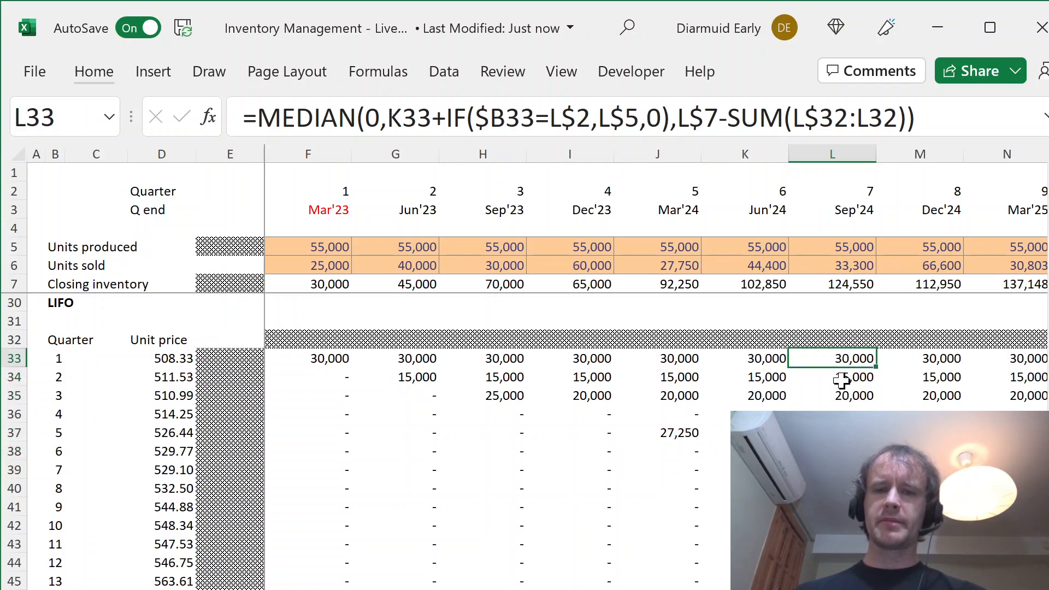
left_click(840, 380)
left_click(842, 398)
left_click(842, 416)
left_click(841, 471)
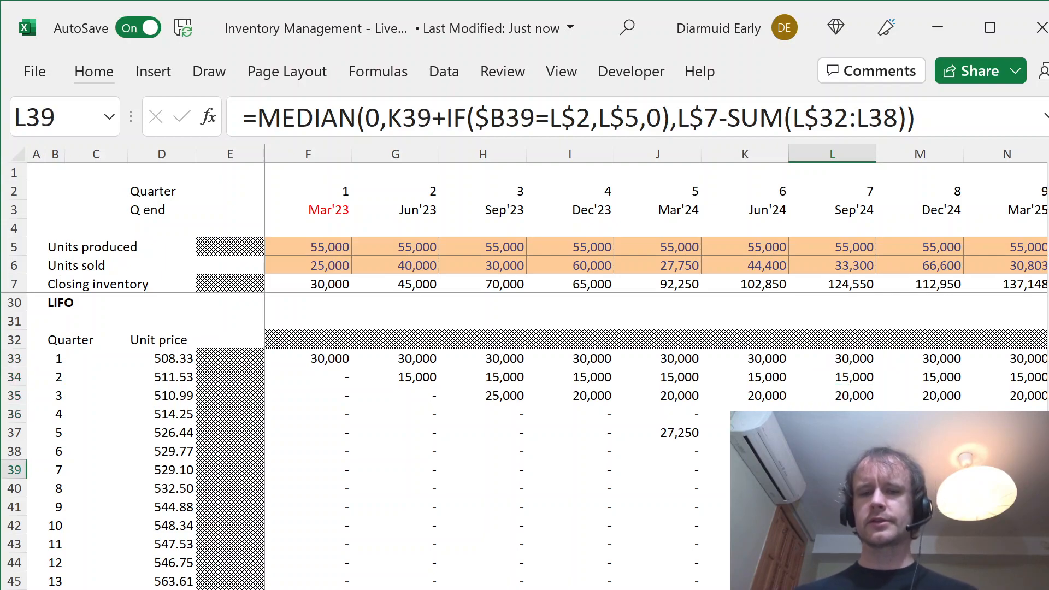
Step: Examine the LIFO grid across to column AS and down to row 72 for cells lacking the MEDIAN cap
key("ctrl+End")
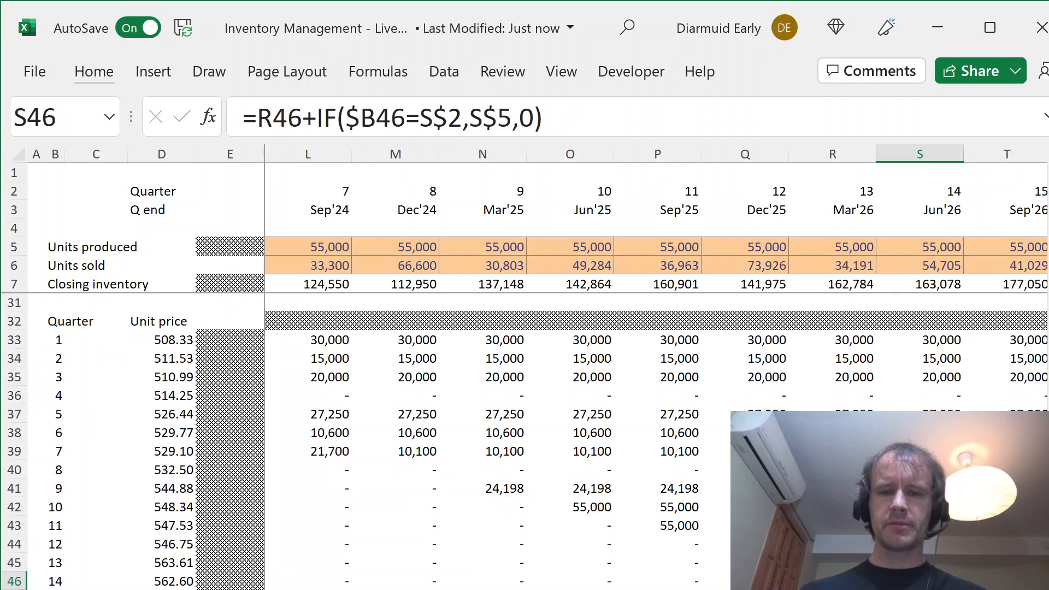
key("Up")
key("ctrl+Up")
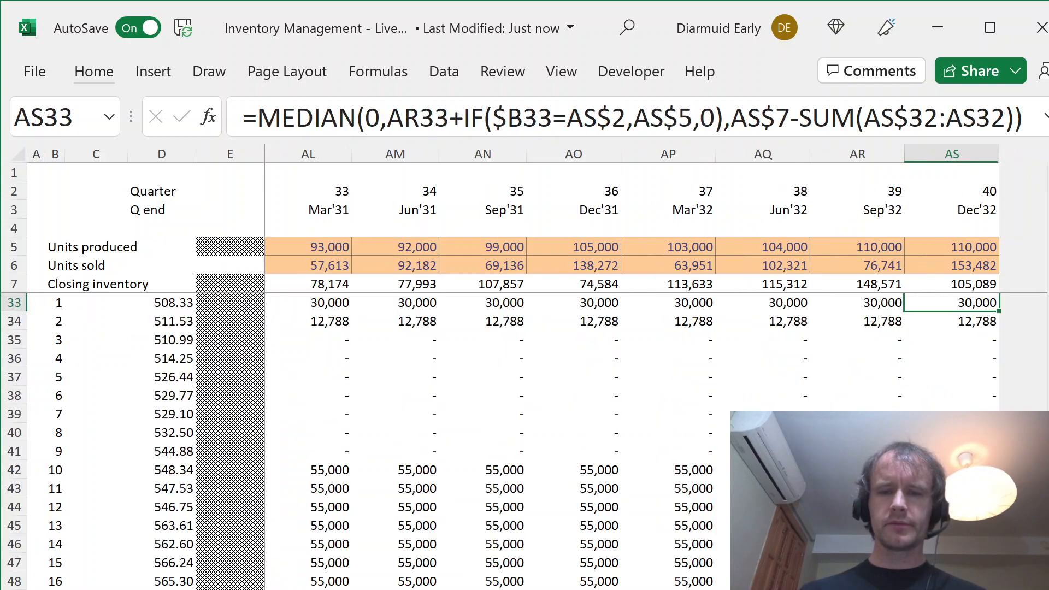
key("ctrl+Left")
key("Down")
key("Right")
key("Right")
key("Right")
key("Right")
key("Right")
key("Right")
key("Right")
key("Right")
key("Right")
key("Right")
key("Right")
key("Right")
key("Right")
key("Right")
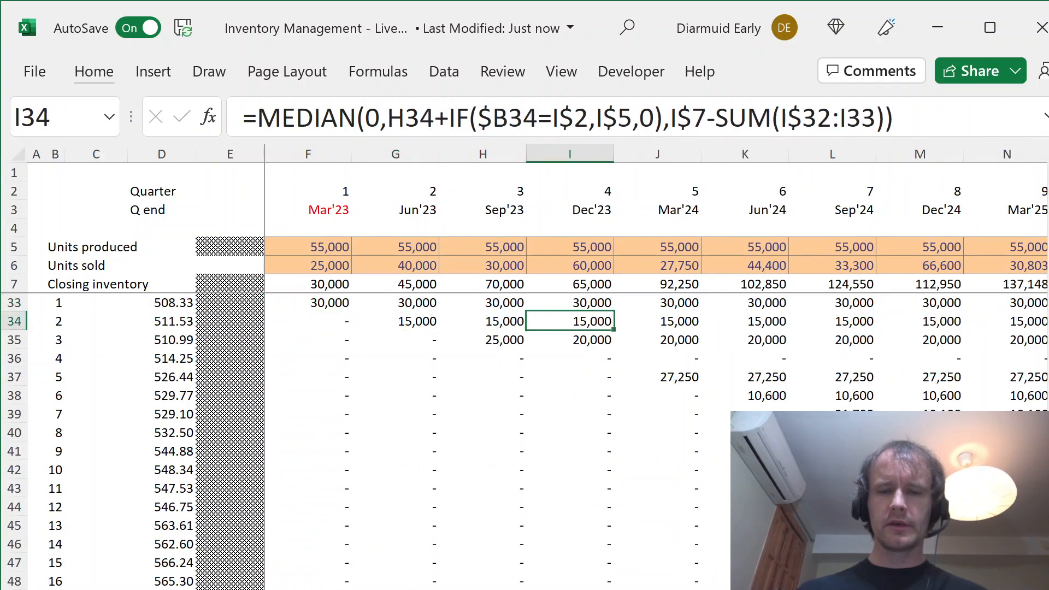
key("Right")
key("Right")
key("Right")
key("Right")
key("Right")
key("Right")
key("Down")
key("Down")
key("Right")
key("Down")
key("Down")
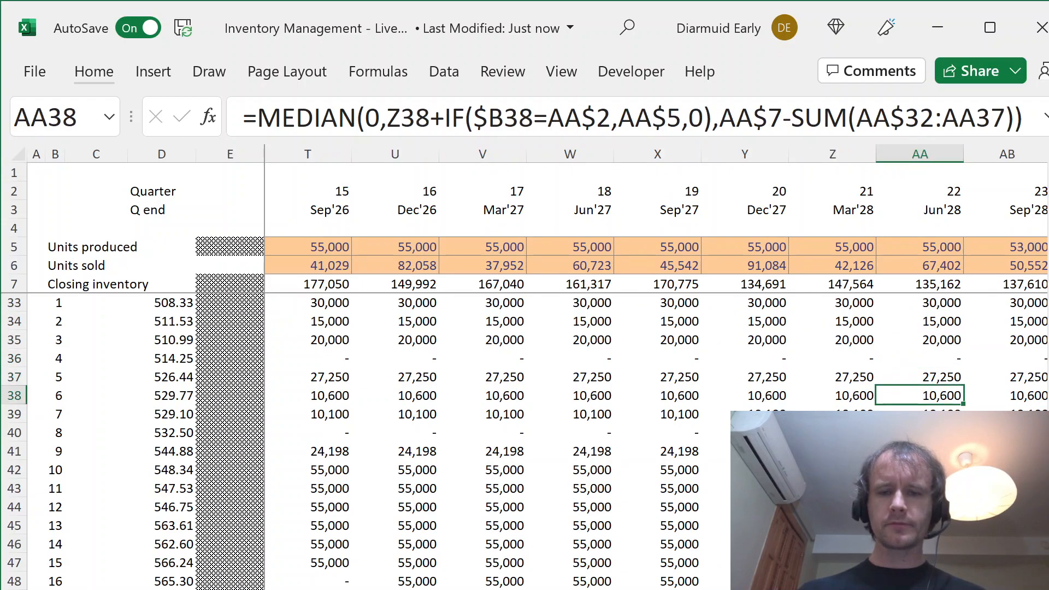
scroll(525, 366, "down", 3)
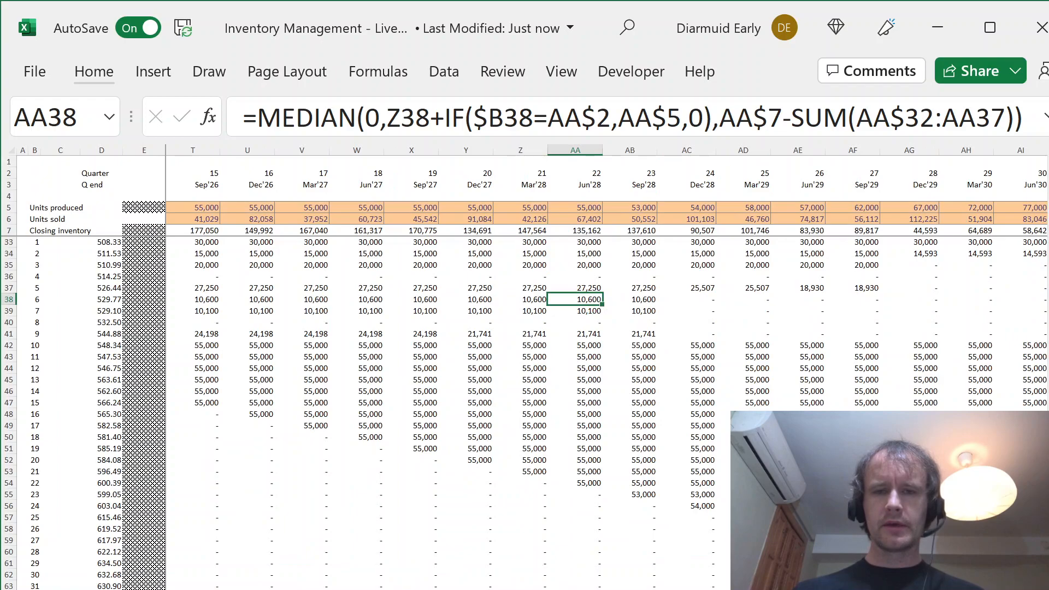
scroll(525, 366, "down", 1)
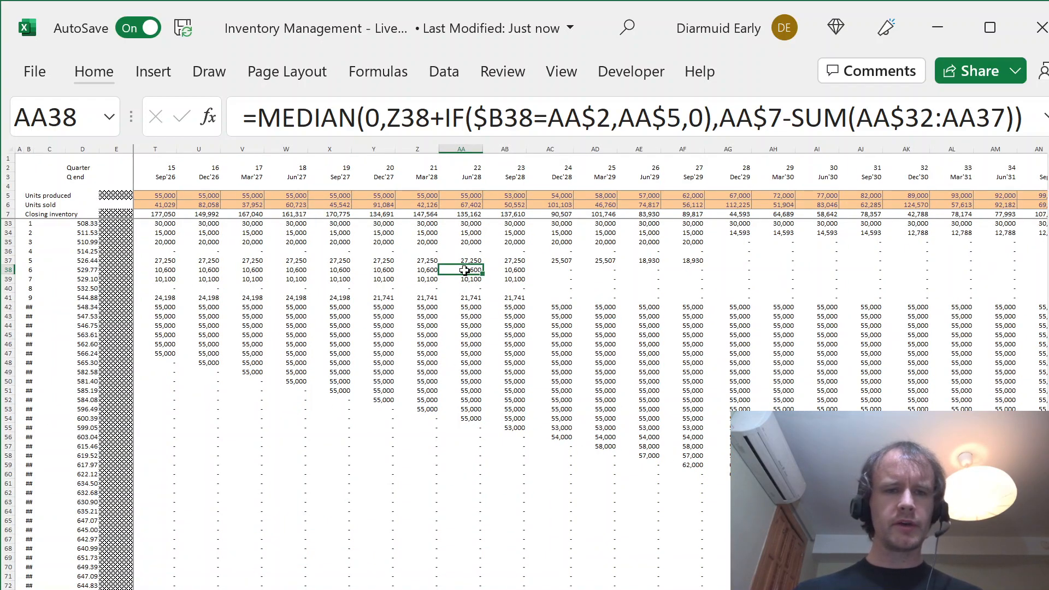
Step: Examine the early quarters around rows 38 to 43 to locate where the uncapped layer formula begins
key("Home")
key("Right")
key("Right")
key("Right")
key("Right")
key("Right")
key("Right")
key("Right")
key("Right")
key("Right")
key("Right")
key("Right")
key("Right")
key("Down")
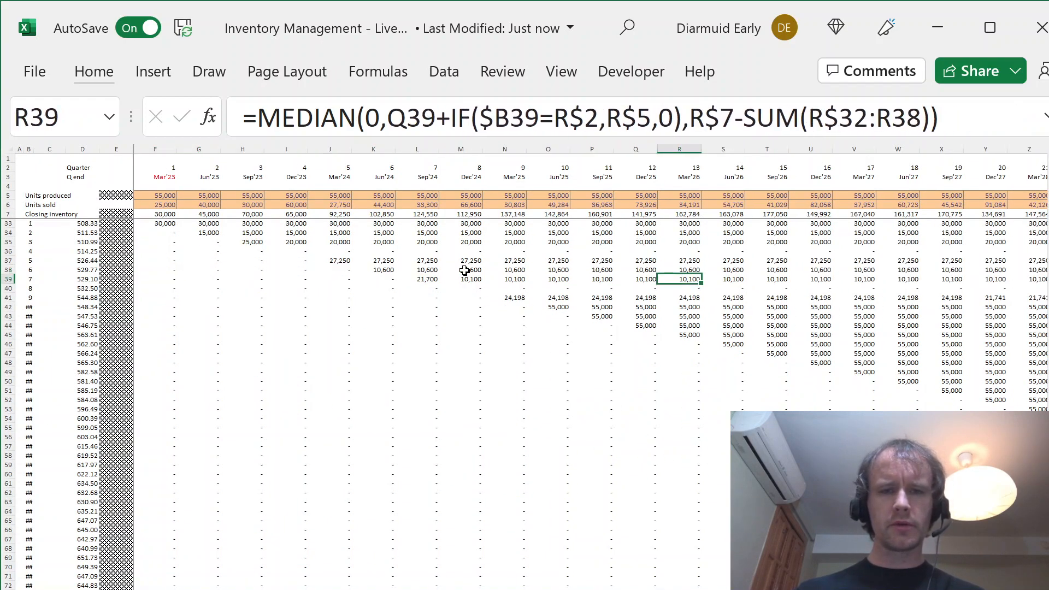
key("Down")
key("Down")
key("Down")
key("Down")
key("Up")
key("Up")
key("Up")
Step: Fill the F40 MEDIAN formula across and down the remaining rows of the LIFO grid
key("Home")
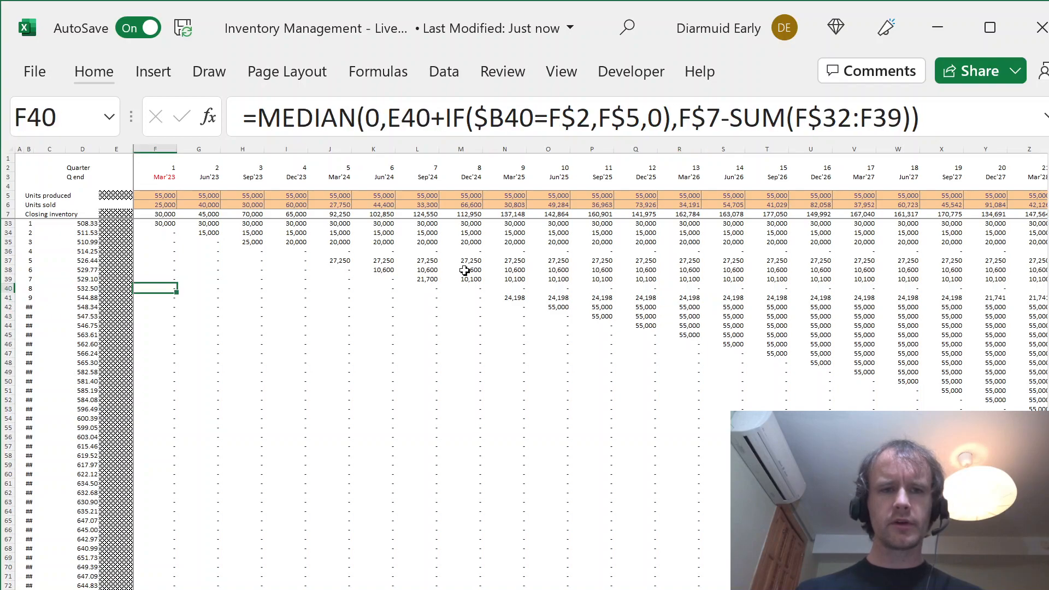
key("ctrl+shift+Right")
key("ctrl+shift+Down")
key("ctrl+Return")
key("Left")
key("Left")
key("Right")
key("Right")
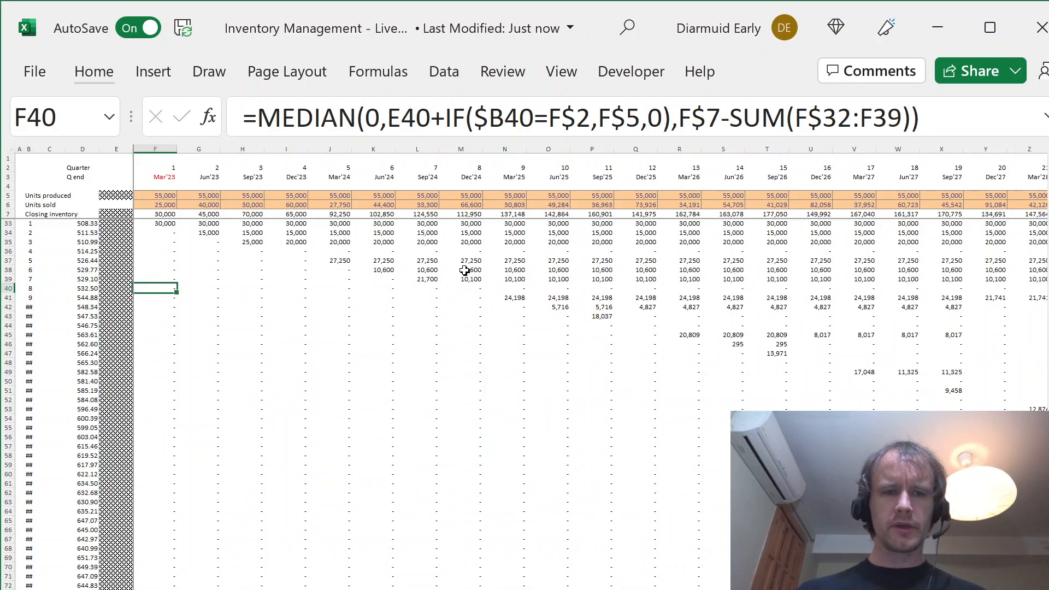
Step: Review the refilled LIFO layers along row 40 to N40 and in the quarter 15 column from T33
key("Right")
key("Right")
key("Right")
key("Right")
key("Right")
key("Right")
key("Right")
key("Right")
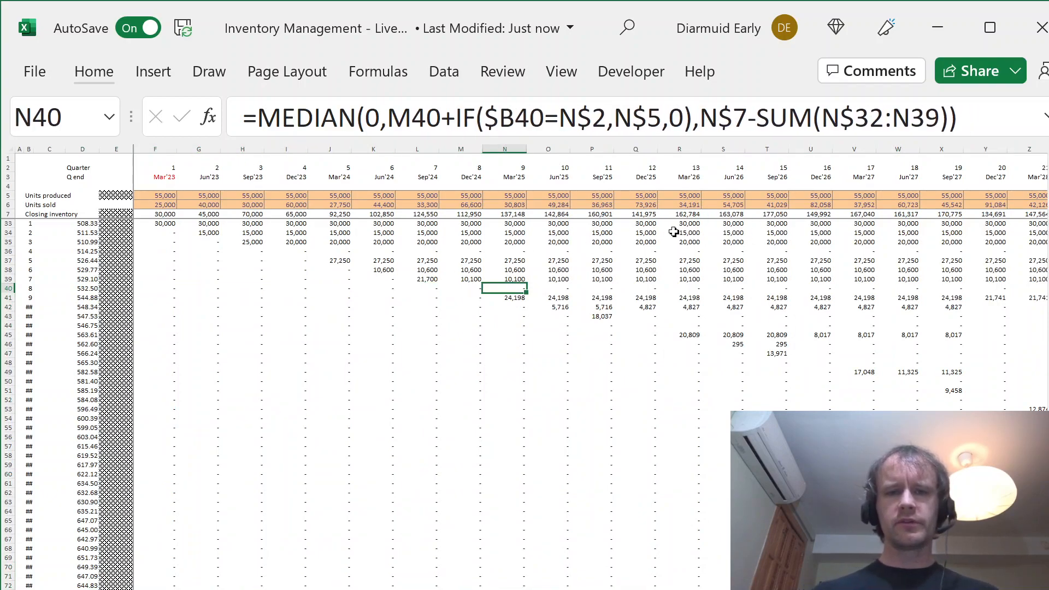
left_click(747, 225)
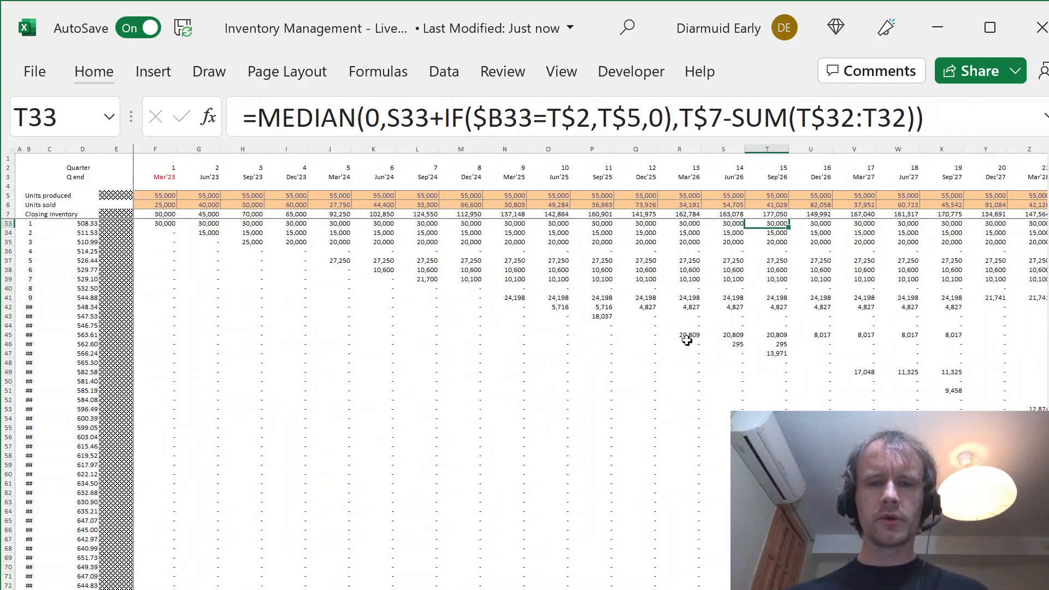
key("Up")
key("Up")
key("Down")
key("Down")
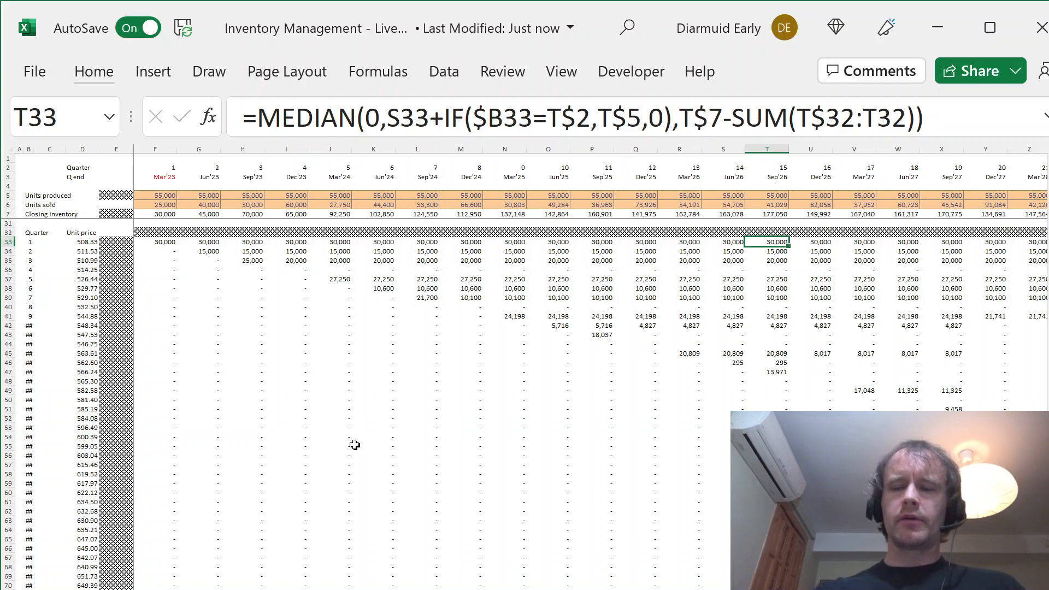
Step: Examine the closing inventory trend along row 7, including the range V7:AO7, and return to the early quarters
left_click(159, 215)
left_click(111, 214)
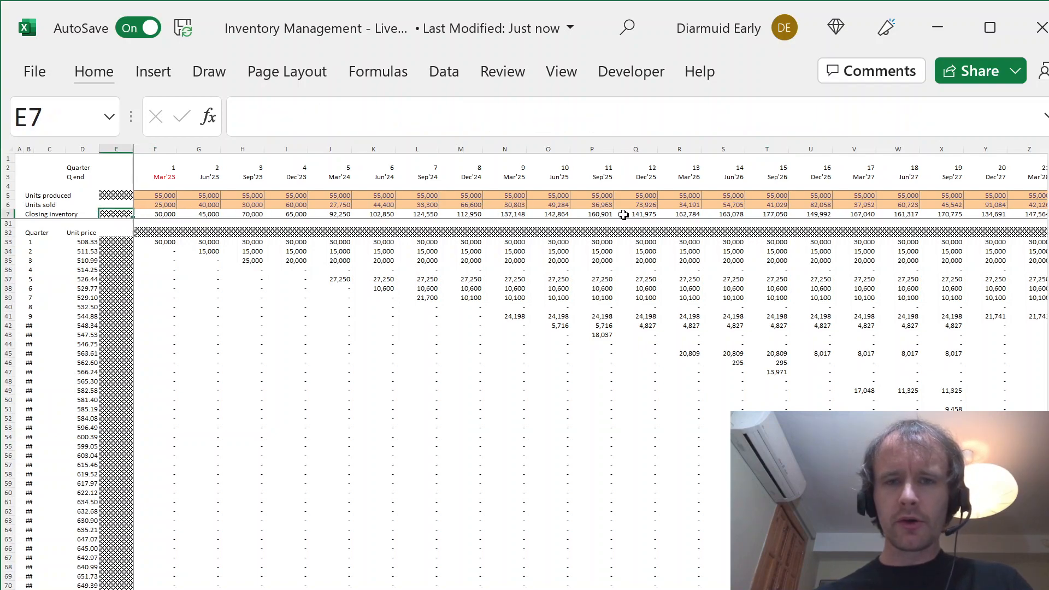
left_click(644, 215)
left_click(857, 213)
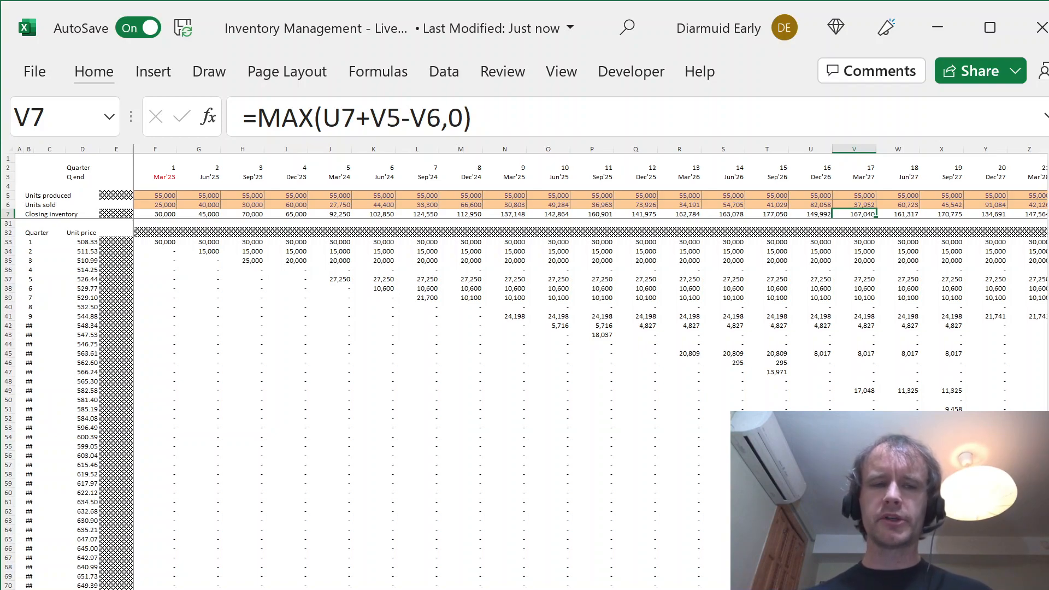
left_click_drag(854, 213, 990, 213)
key("shift+Right")
key("shift+Right")
key("shift+Right")
key("shift+Right")
key("shift+Right")
key("shift+Right")
key("shift+Right")
key("shift+Right")
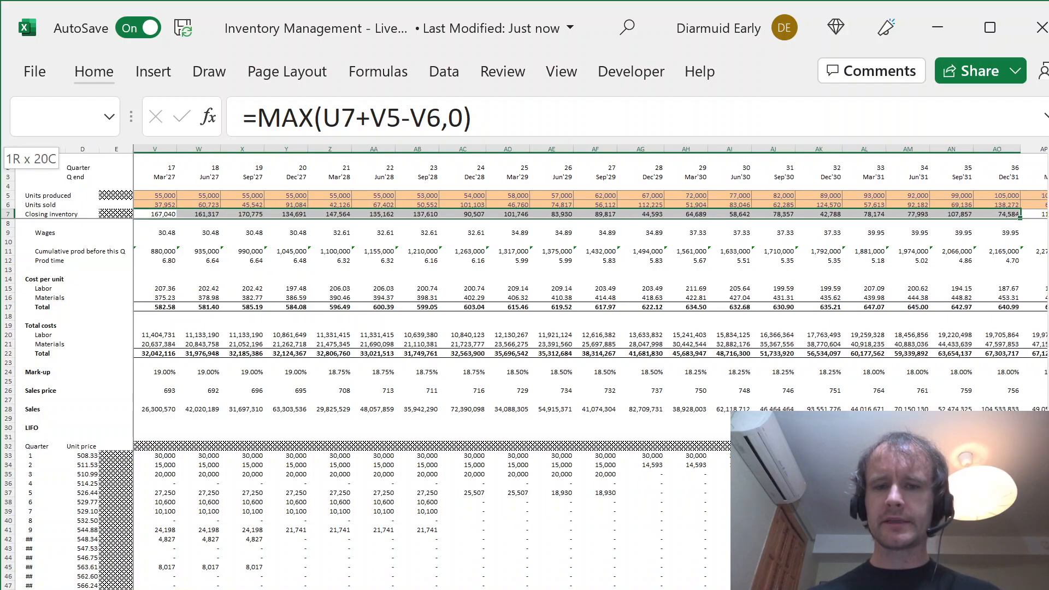
key("Left")
key("Left")
key("Left")
key("Left")
key("Left")
key("Left")
key("Left")
key("Left")
key("Left")
key("Left")
key("Left")
key("Left")
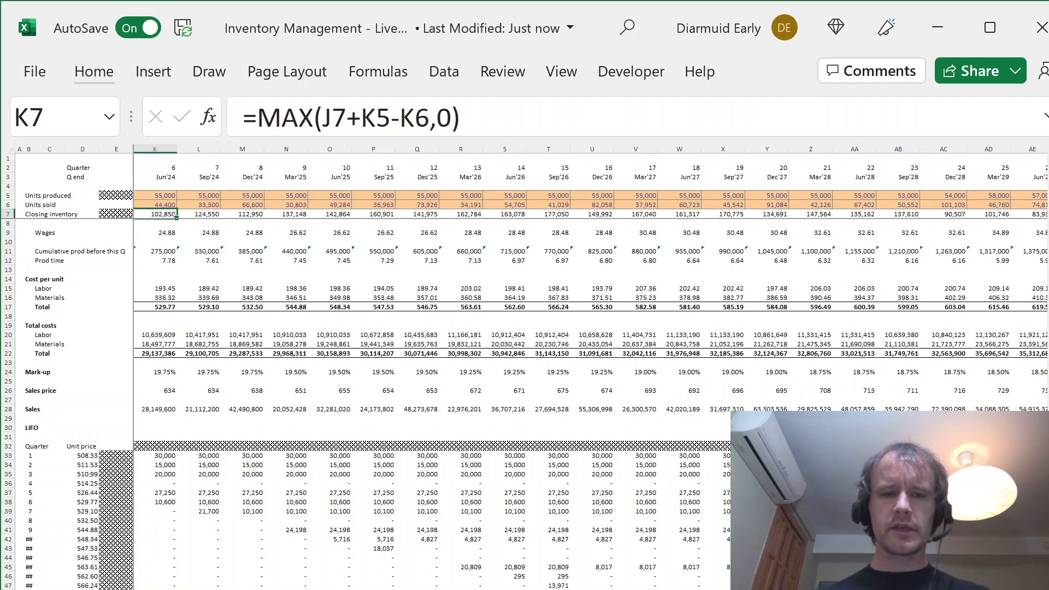
key("Left")
Step: Check the quarter 1 LIFO layer along row 33 through the final quarter in AS33
scroll(362, 445, "down", 3)
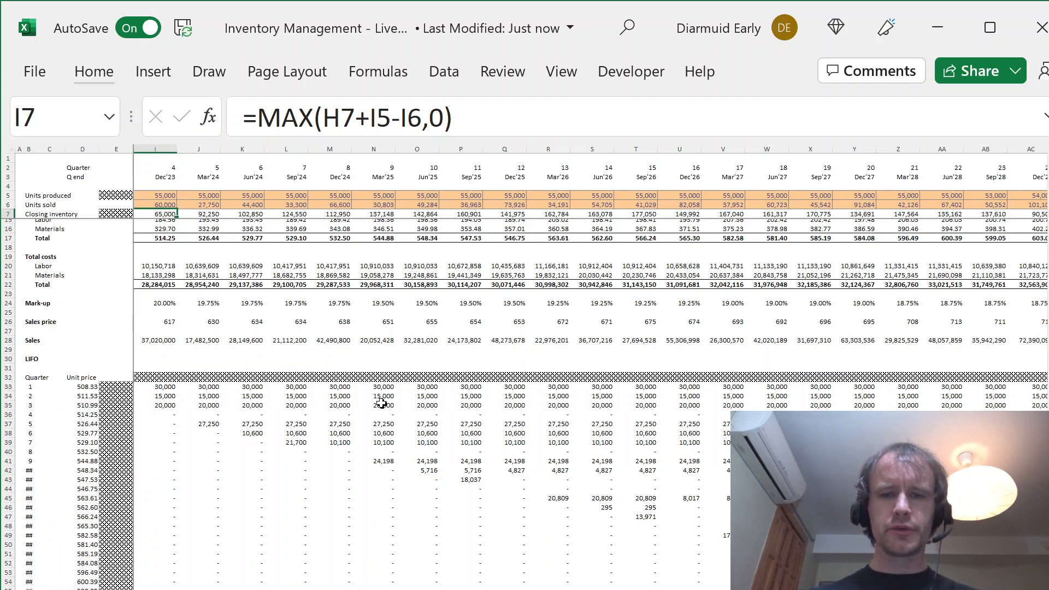
left_click(778, 388)
key("ctrl+Right")
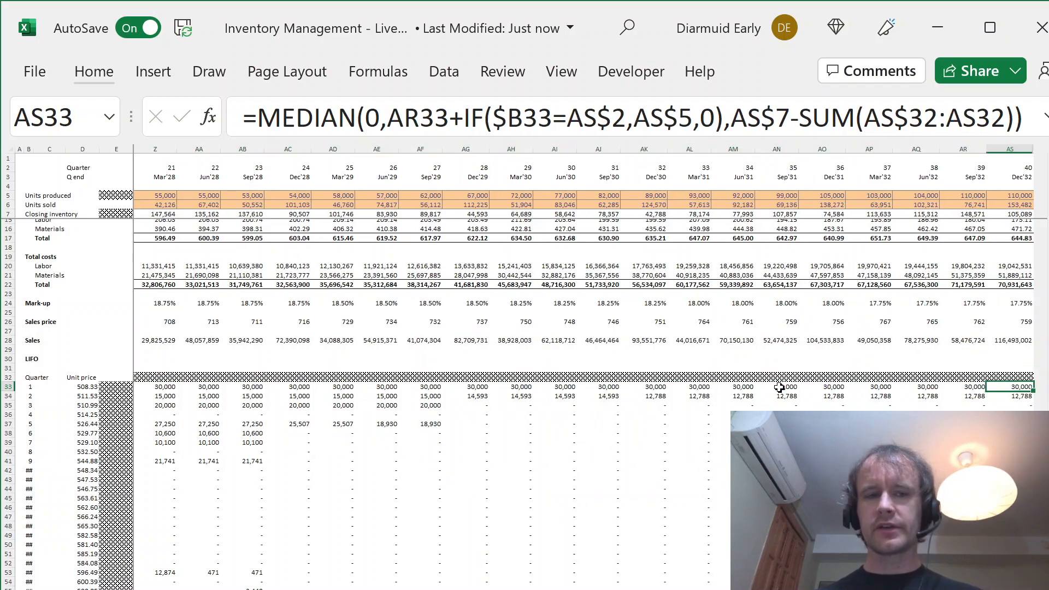
Step: Examine the quarter 2 LIFO layer along row 34 from the first quarter through AS34
key("ctrl+Left")
key("ctrl+Right")
key("Down")
key("ctrl+Left")
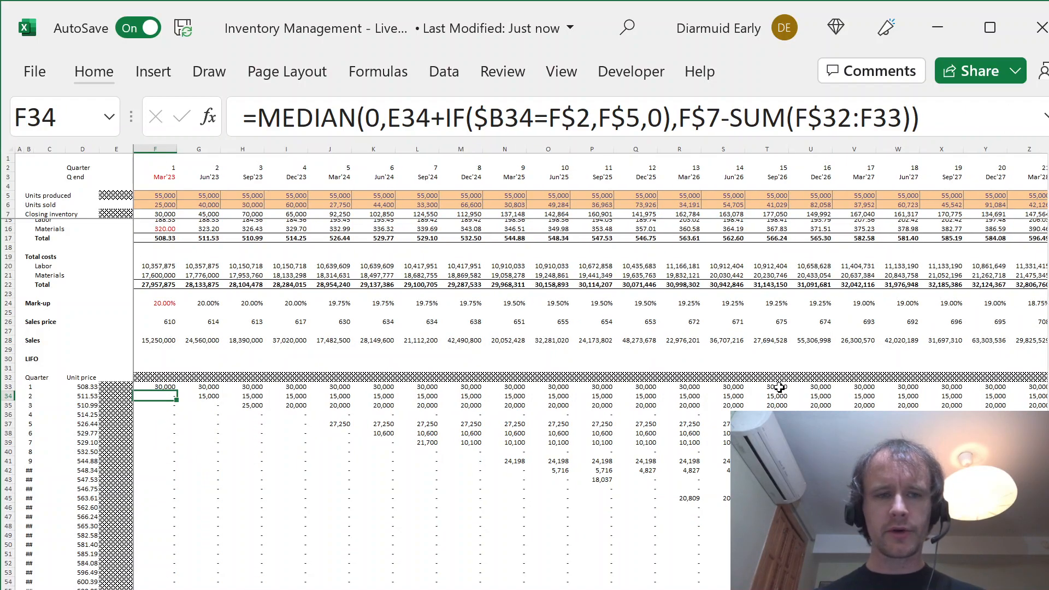
key("Right")
key("Right")
key("Right")
key("Right")
key("Right")
key("Right")
key("Right")
key("Right")
key("Right")
key("Right")
key("ctrl+Right")
key("Left")
key("Left")
key("Left")
key("Left")
key("Left")
key("Left")
key("Left")
key("Left")
key("Left")
key("Left")
key("Left")
key("Left")
key("Left")
key("Right")
key("ctrl+Right")
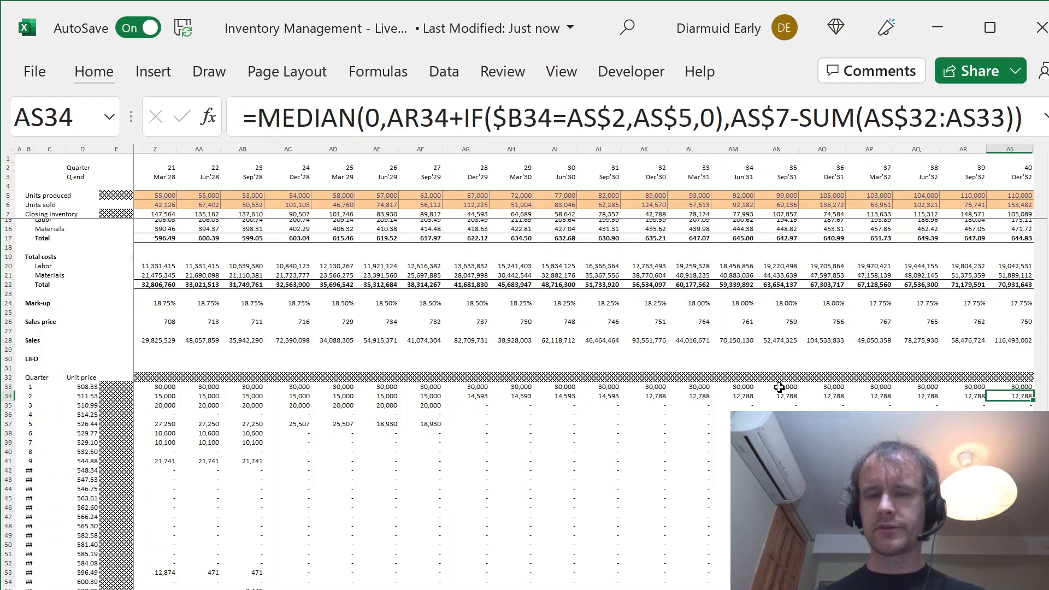
Step: Trace the quarter 2 layer in row 34 back from AS34 to the middle quarters around R34
key("Left")
key("Left")
key("Left")
key("Left")
key("Left")
key("Left")
key("Left")
key("Left")
key("Left")
key("Left")
key("Left")
key("Left")
key("Left")
key("Left")
key("Left")
key("Left")
key("Left")
key("Left")
key("Left")
key("Left")
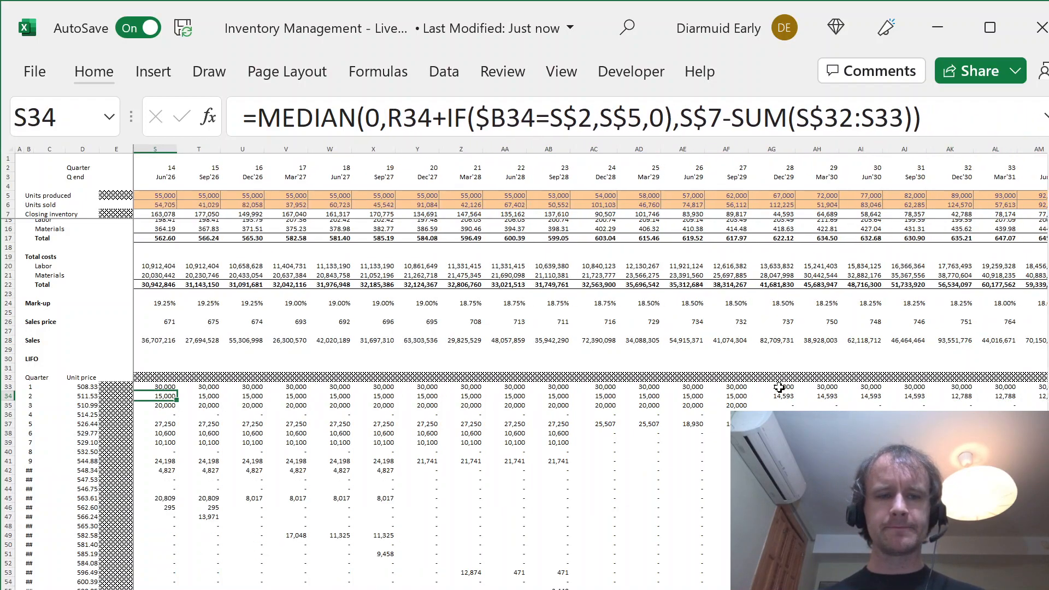
key("Left")
key("Left")
key("Left")
key("Right")
key("Right")
key("Right")
key("Right")
key("Right")
key("Right")
key("Right")
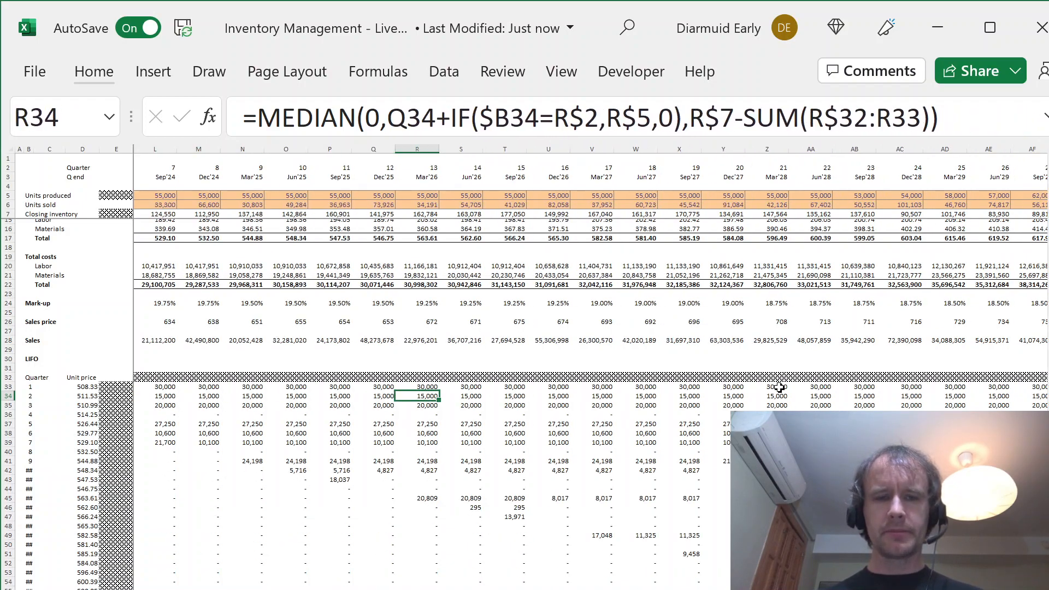
Step: Examine the quarter 15 layers in T33:T47 together with the rest of column T
key("Up")
key("Right")
key("shift+Down")
key("shift+Down")
key("shift+Down")
key("shift+Down")
key("shift+Down")
key("shift+Down")
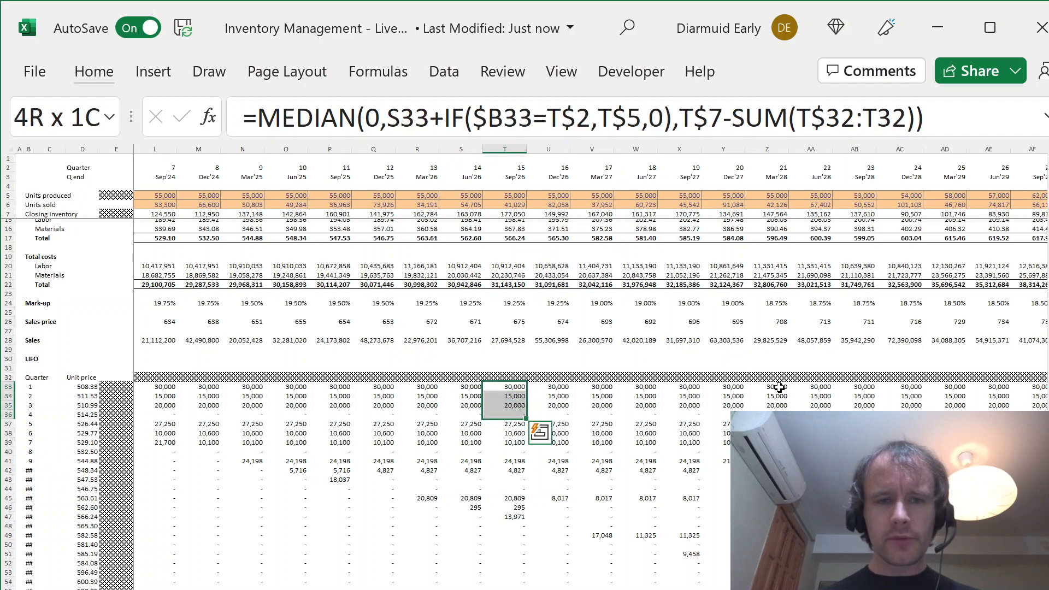
key("shift+Down")
key("shift+Down")
key("shift+Down")
key("shift+Down")
key("shift+Down")
key("shift+Down")
key("shift+Down")
key("shift+Down")
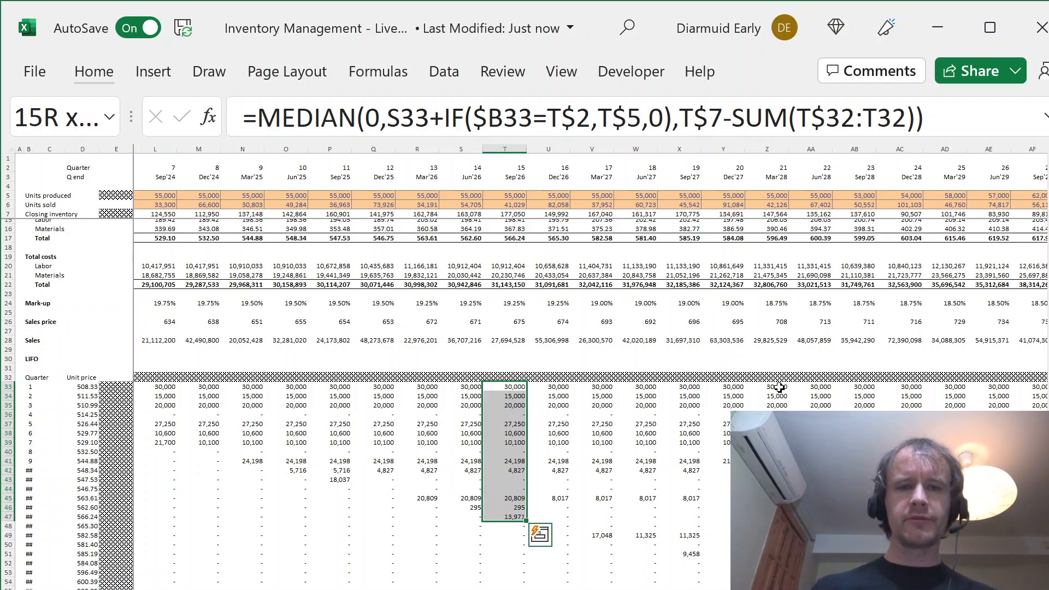
key("ctrl+space")
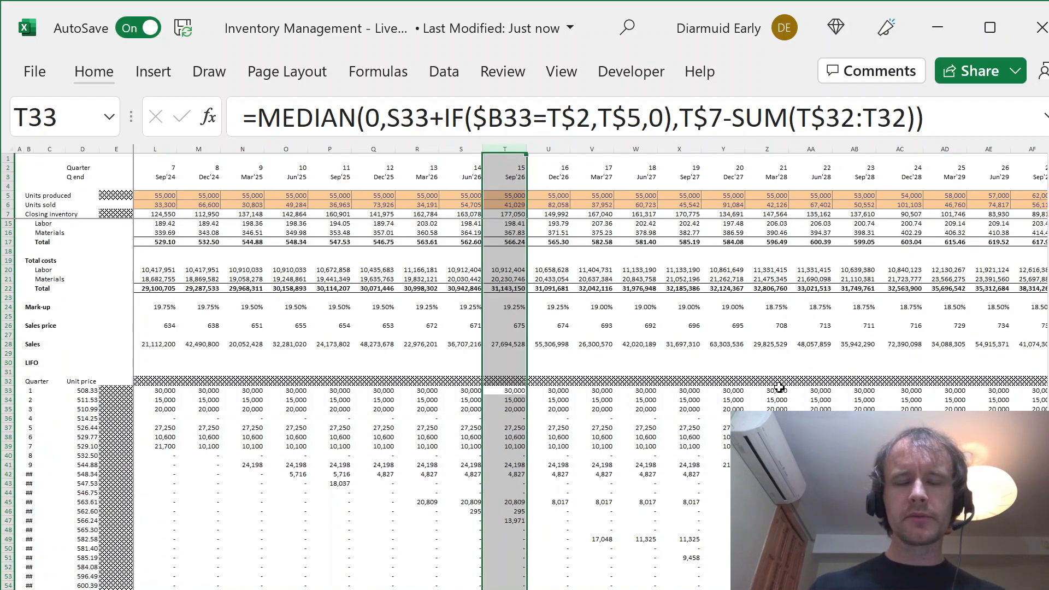
key("Left")
key("Right")
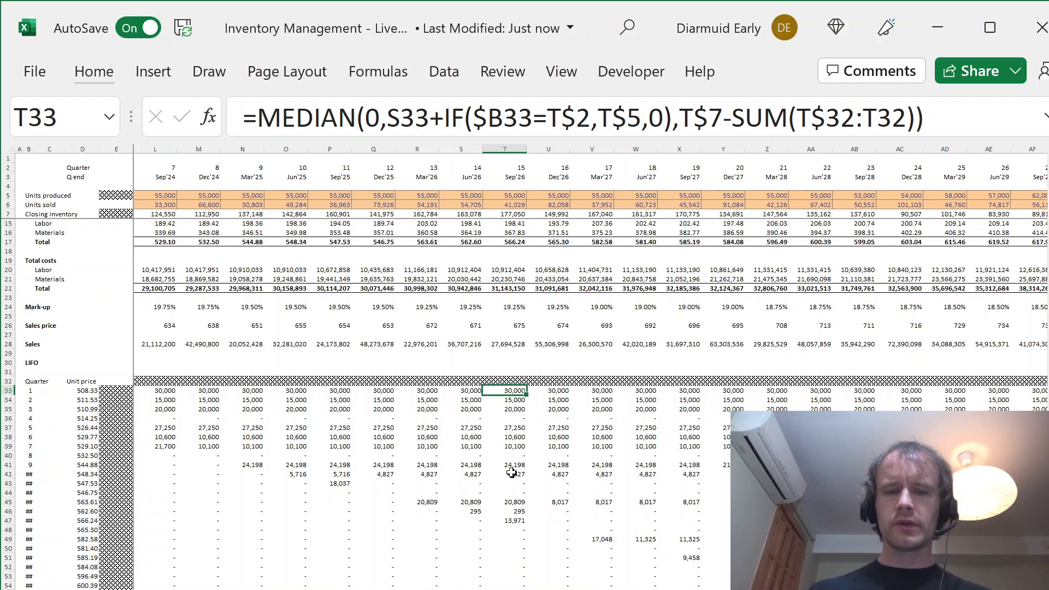
Step: Label D74, below the LIFO grid, as "Closing inventory" with the sheet enlarged for reading
key("ctrl+Left")
key("Right")
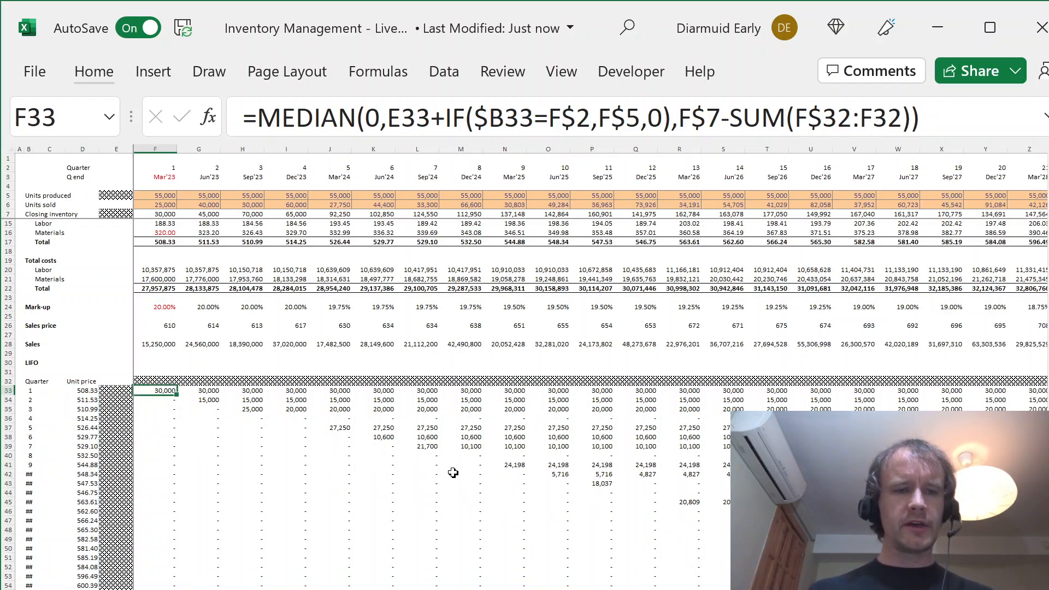
key("ctrl+Down")
key("Down")
key("Left")
key("Left")
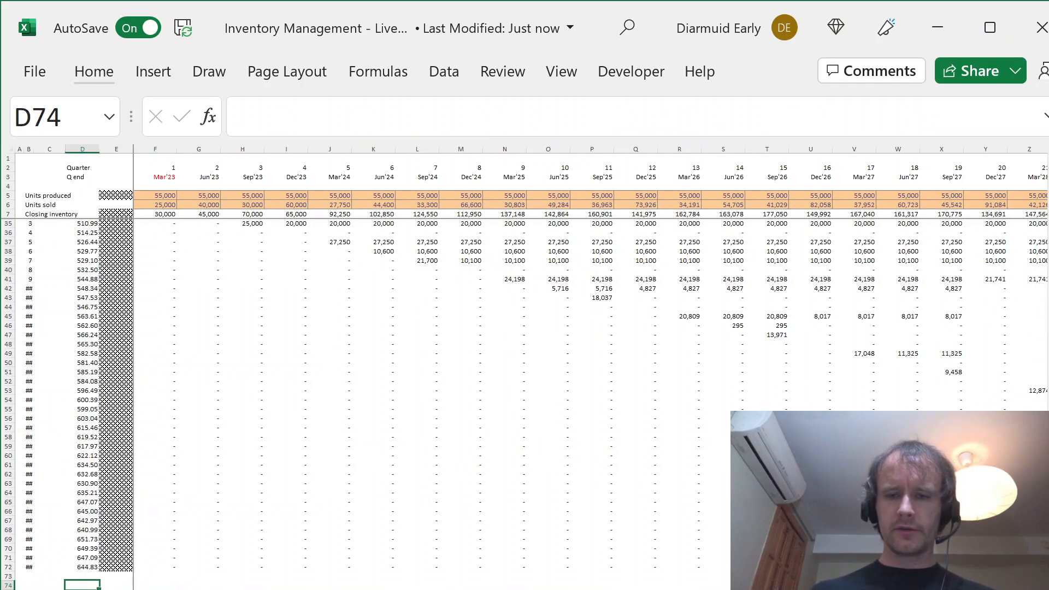
key("ctrl+alt+equal")
key("ctrl+alt+equal")
key("ctrl+alt+equal")
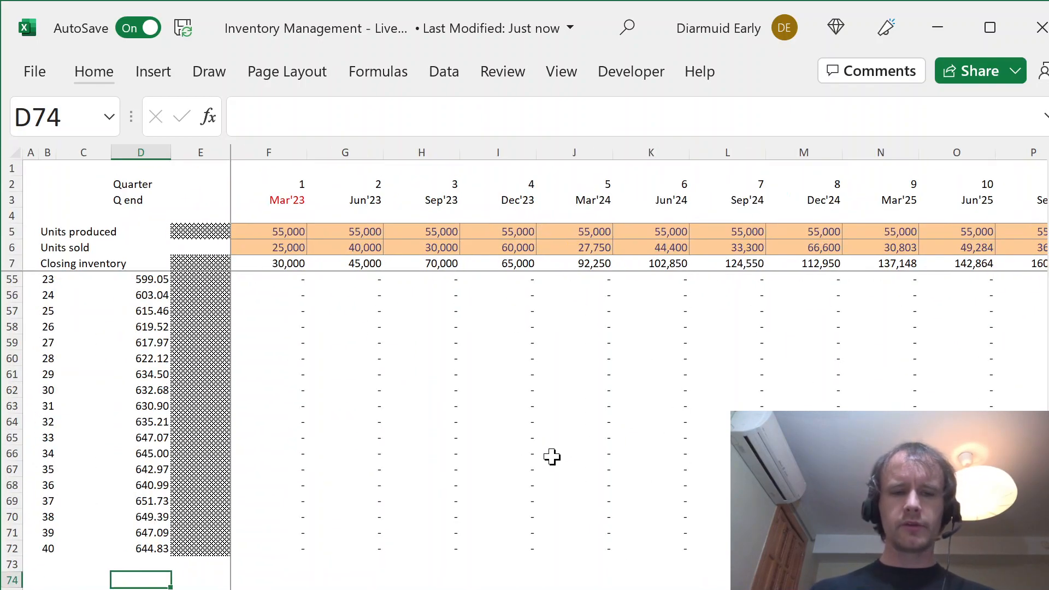
type("Clo")
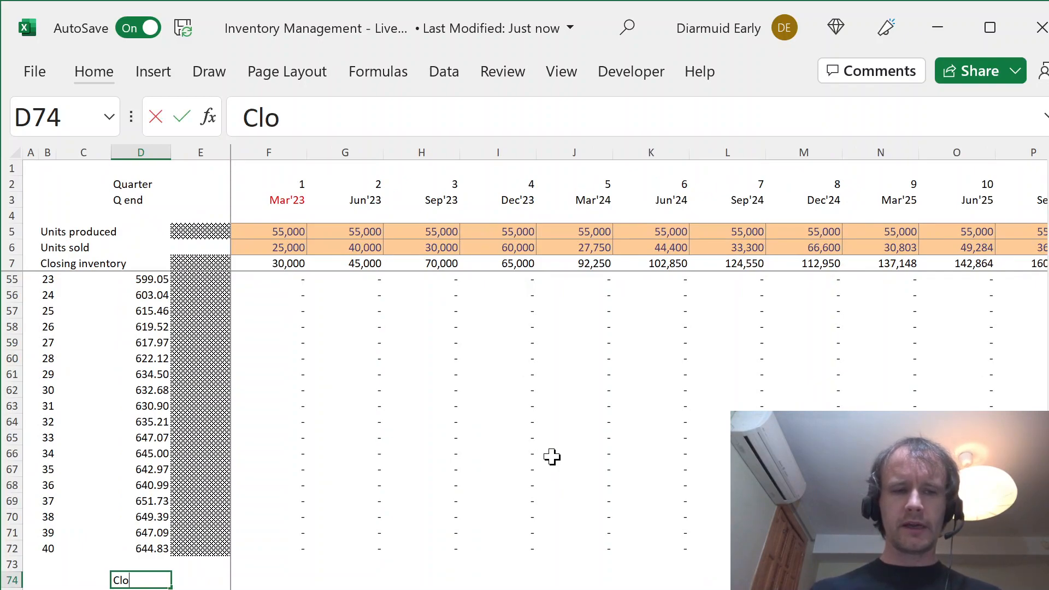
type("sing inventory")
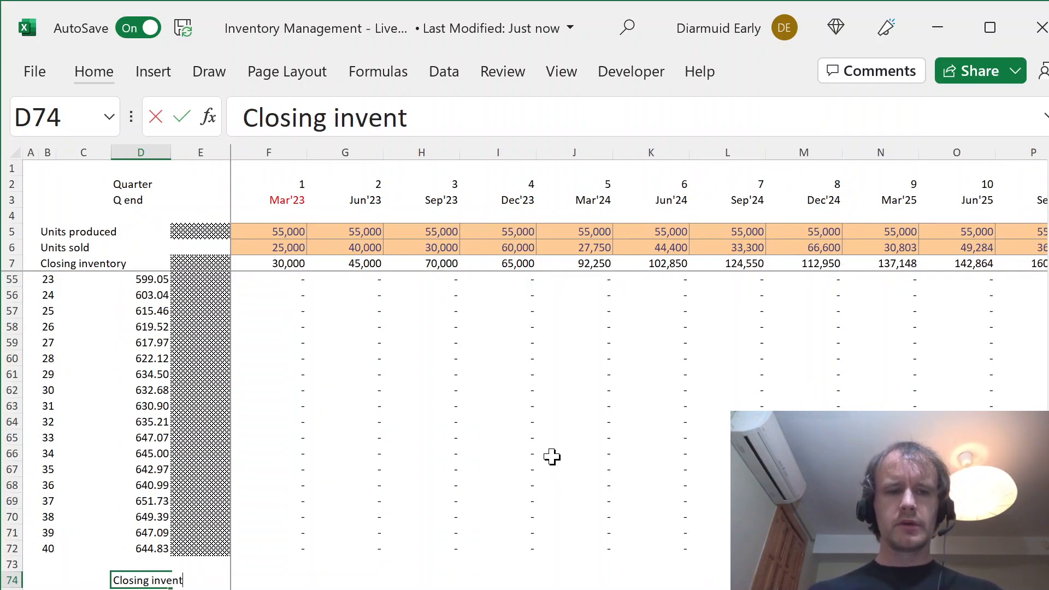
Step: Begin a SUMPRODUCT formula in F74 with the first quarter's layer units F33:F72 as its first array
key("Right")
key("Right")
key("Right")
key("Left")
type("=sum")
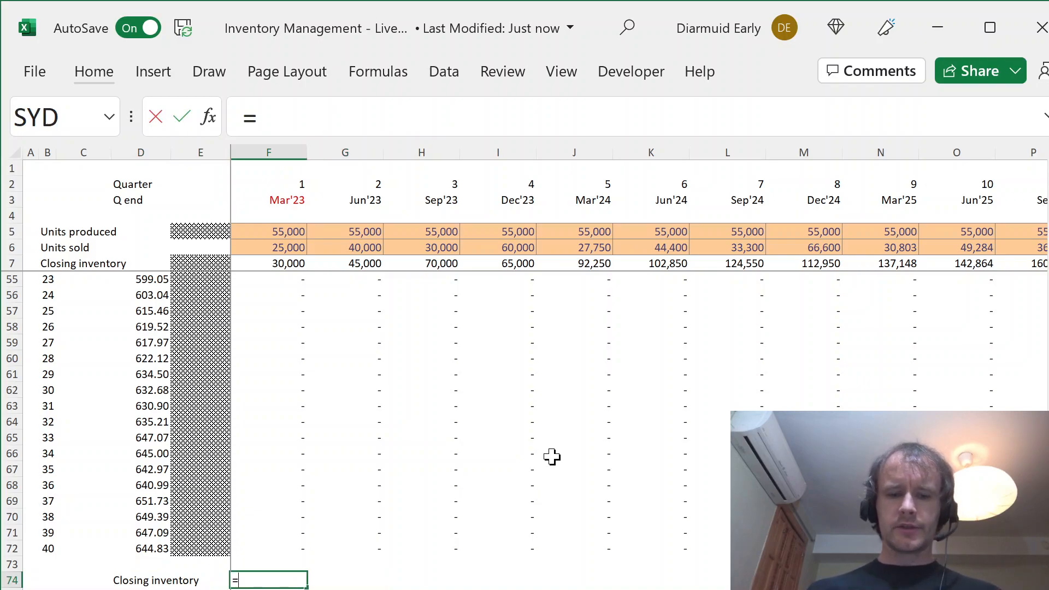
key("Tab")
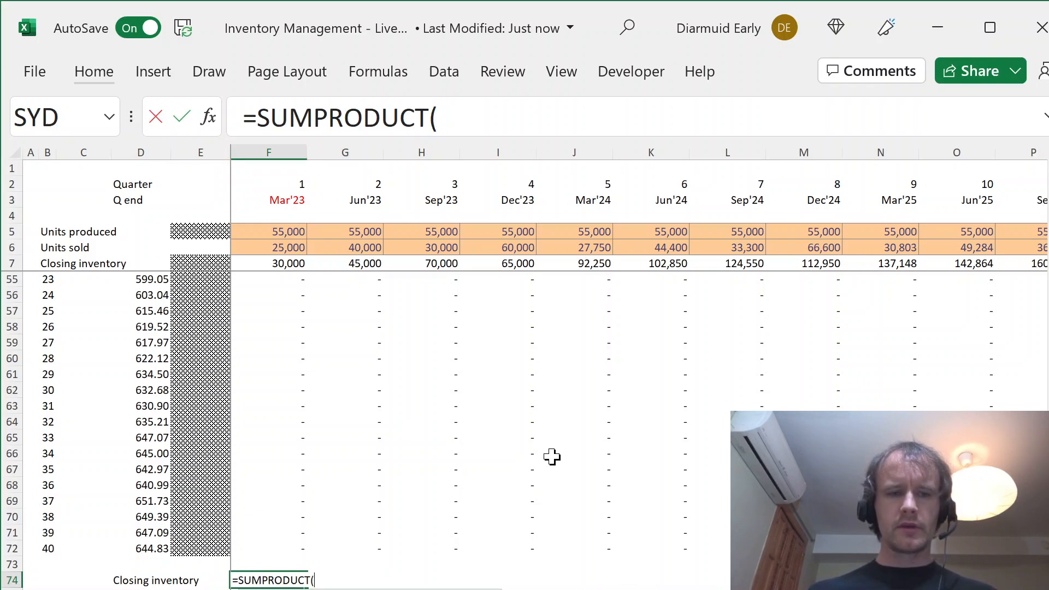
key("Up")
key("Up")
key("ctrl+shift+Up")
type(",")
Step: Complete the F74 SUMPRODUCT formula with the absolute unit price range $D$33:$D$72 as its second array
key("Left")
key("Left")
key("Left")
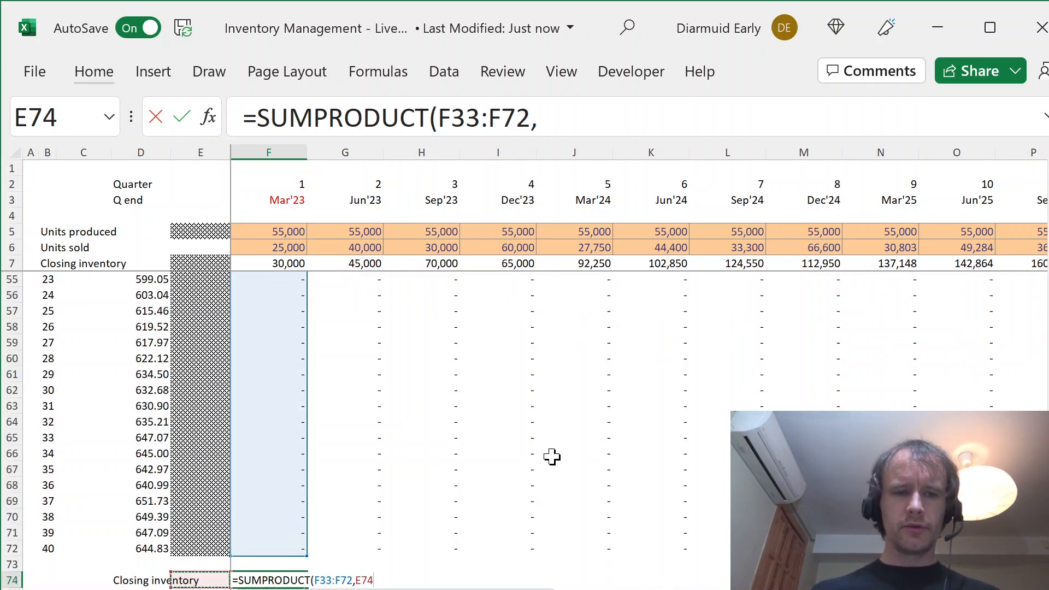
key("Up")
key("Up")
key("Right")
key("ctrl+shift+Up")
key("shift+Down")
key("shift+Up")
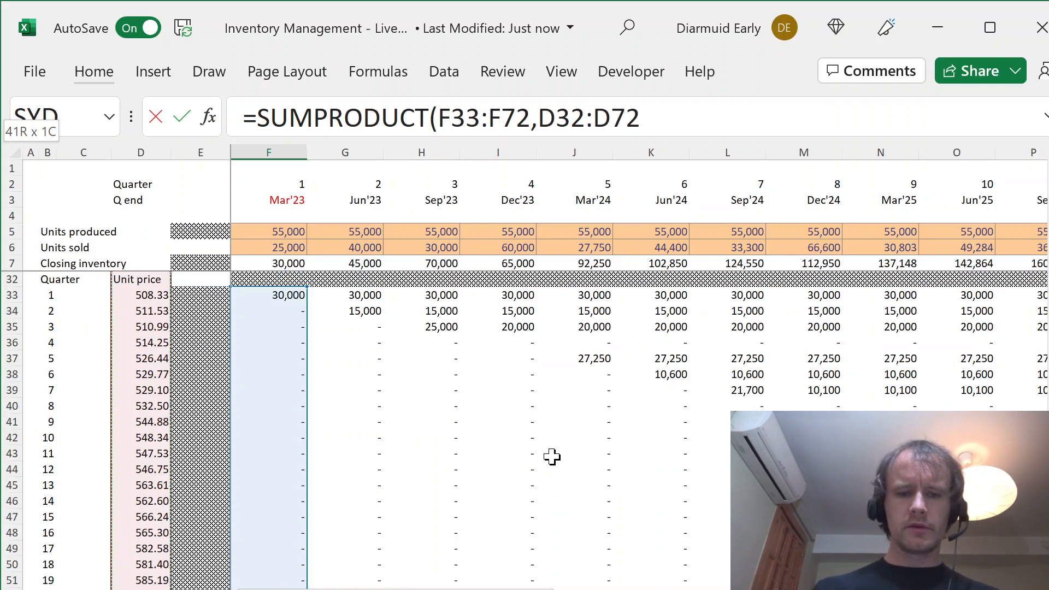
key("F4")
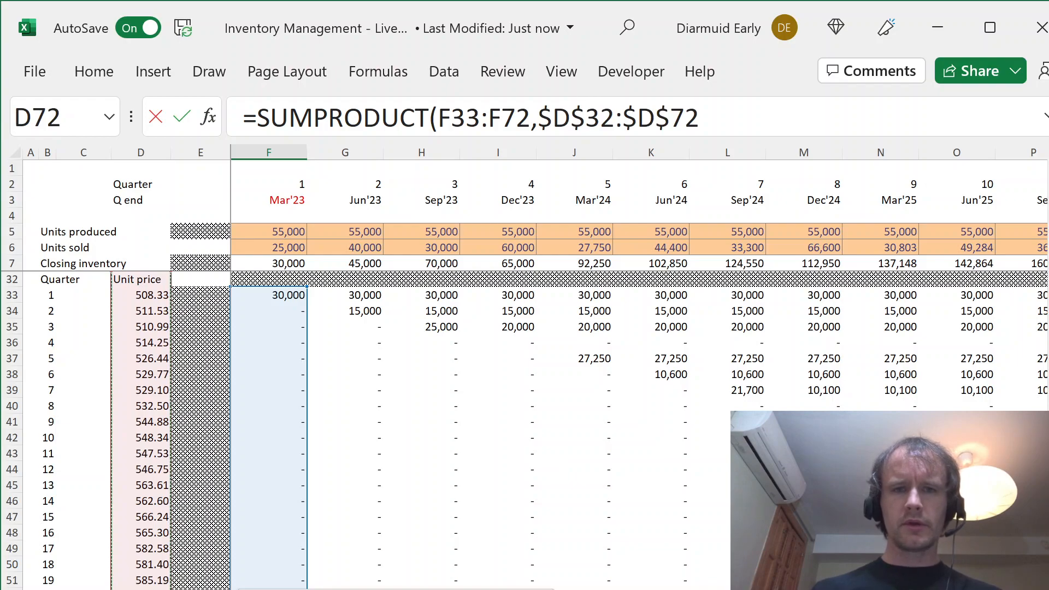
left_click(601, 117)
key("Delete")
type("3")
key("End")
type(")")
key("Return")
key("Up")
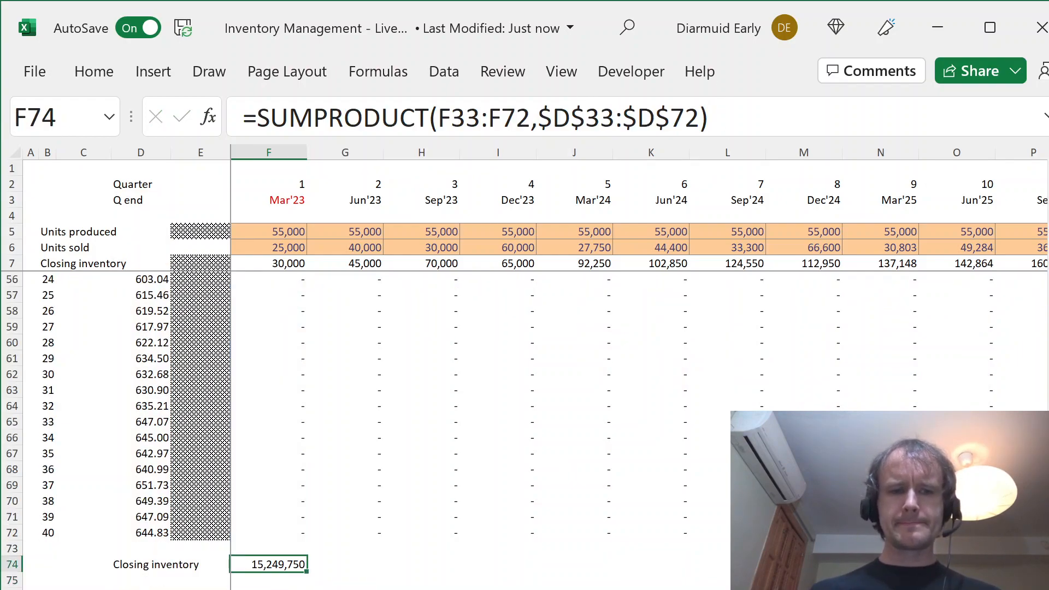
Step: Fill the closing inventory formula across row 74 to the last quarter and label D75 "Cost per unit"
key("ctrl+shift+Right")
key("ctrl+r")
key("Left")
key("Left")
key("Down")
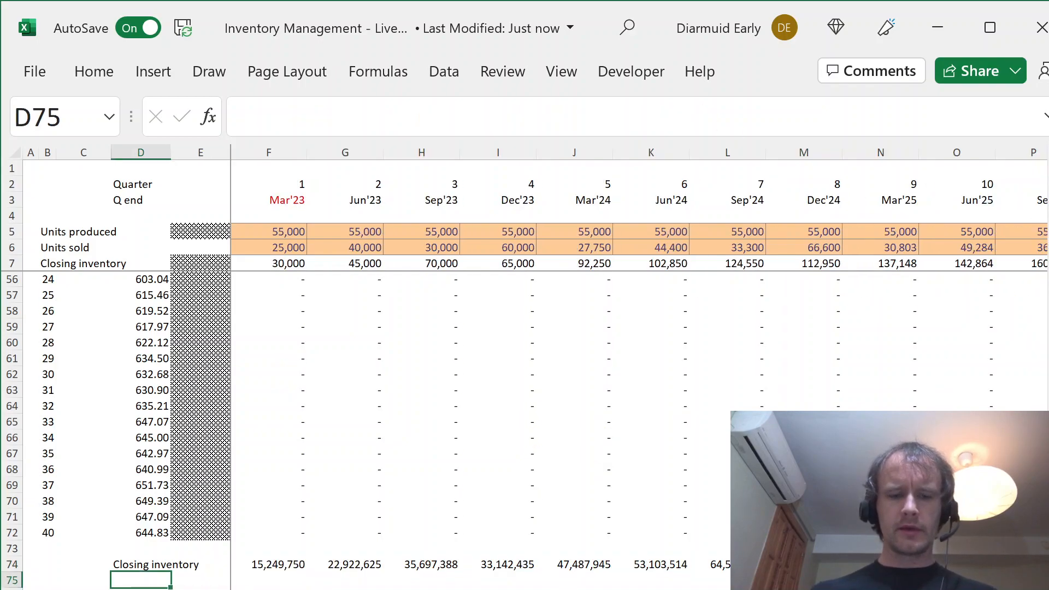
type("Cost per unit")
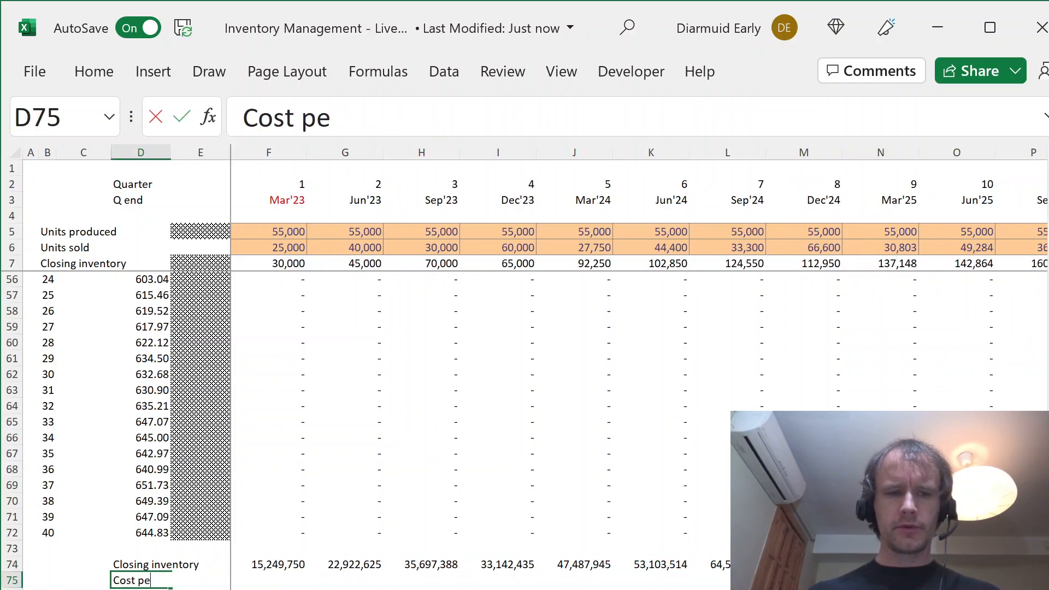
Step: Calculate the first quarter's cost per unit in F75 with the formula =F74/F7
key("Right")
key("Right")
key("Right")
key("Left")
type("=")
key("Up")
type("/")
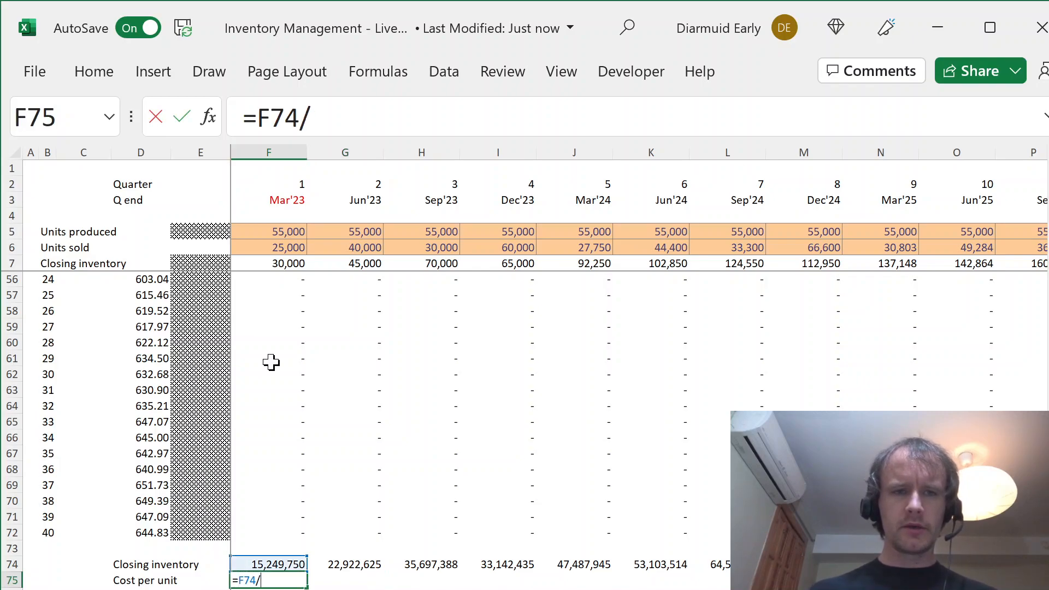
left_click(275, 263)
key("ctrl+Return")
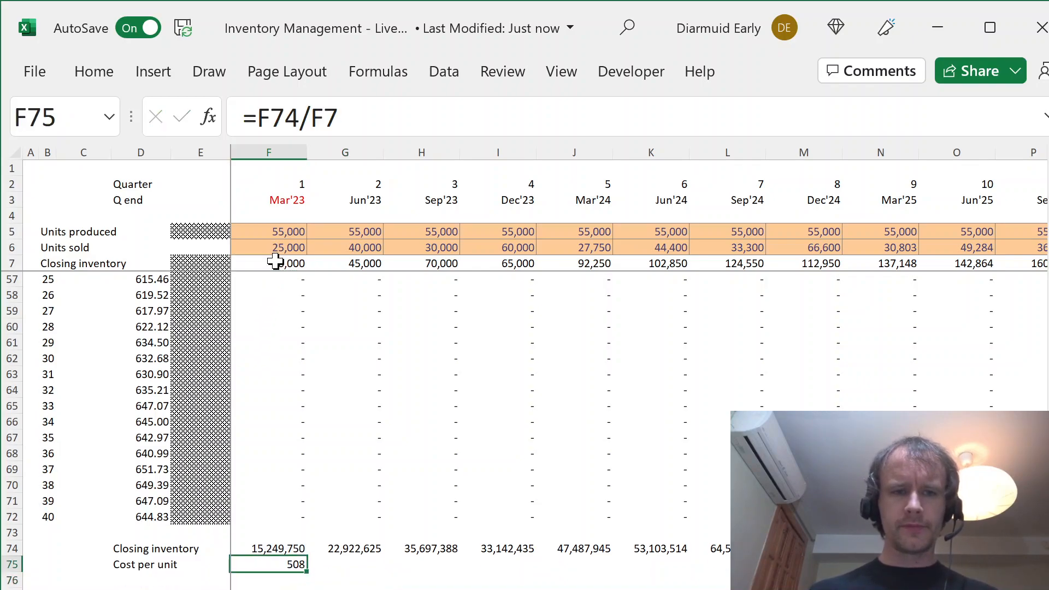
Step: Format F75 to two decimal places and fill it across row 75 through the final quarter
key("alt")
key("h")
key("0")
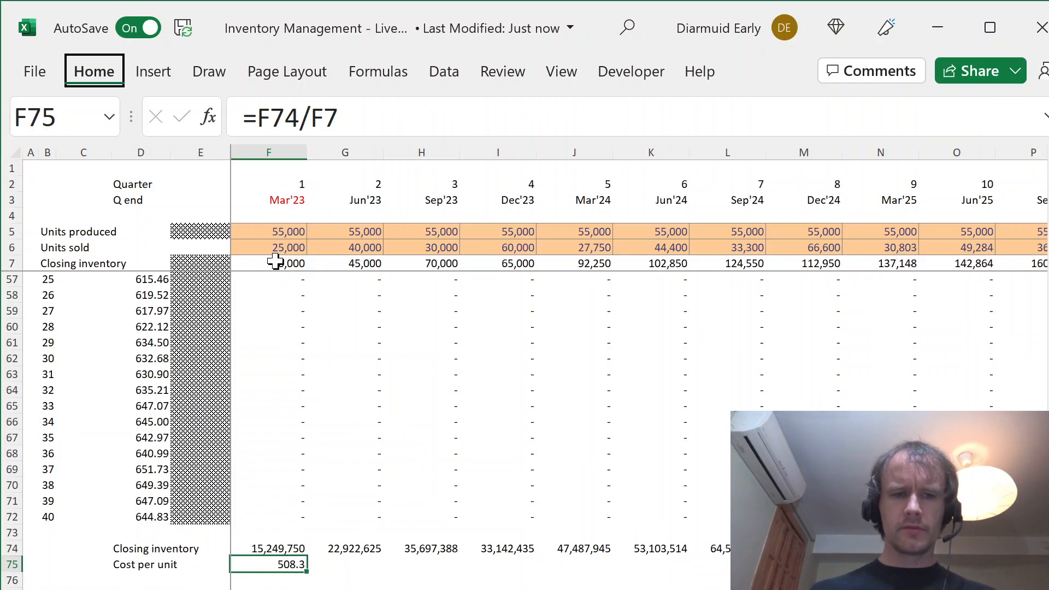
key("F4")
key("ctrl+shift+Right")
key("ctrl+r")
Step: Plot the cost per unit values in F75:AS75 as a column chart on its own sheet, then return to the model
key("Left")
key("Right")
key("ctrl+shift+Right")
key("alt+F1")
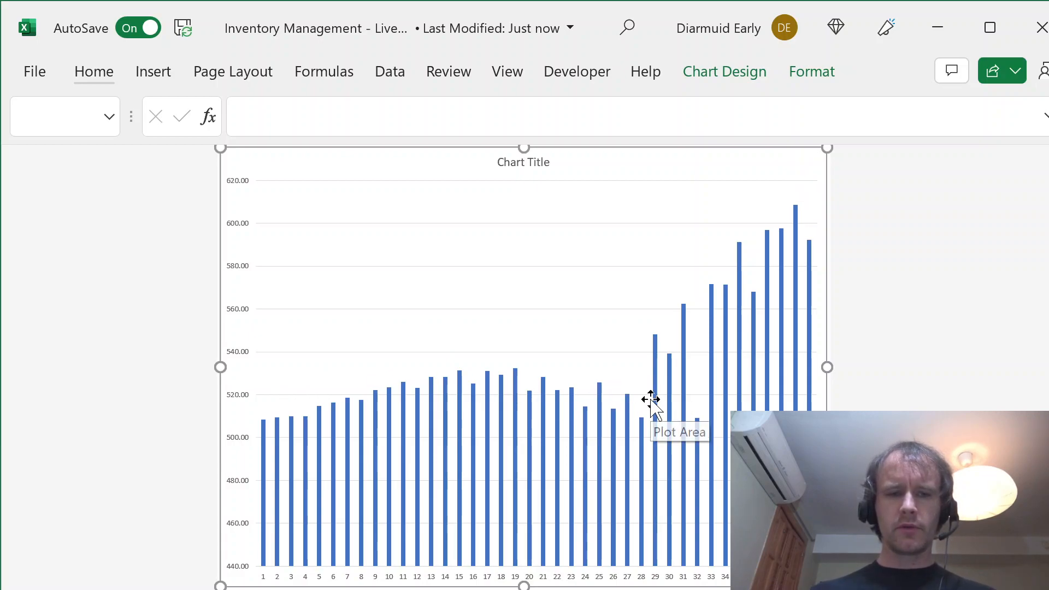
key("Delete")
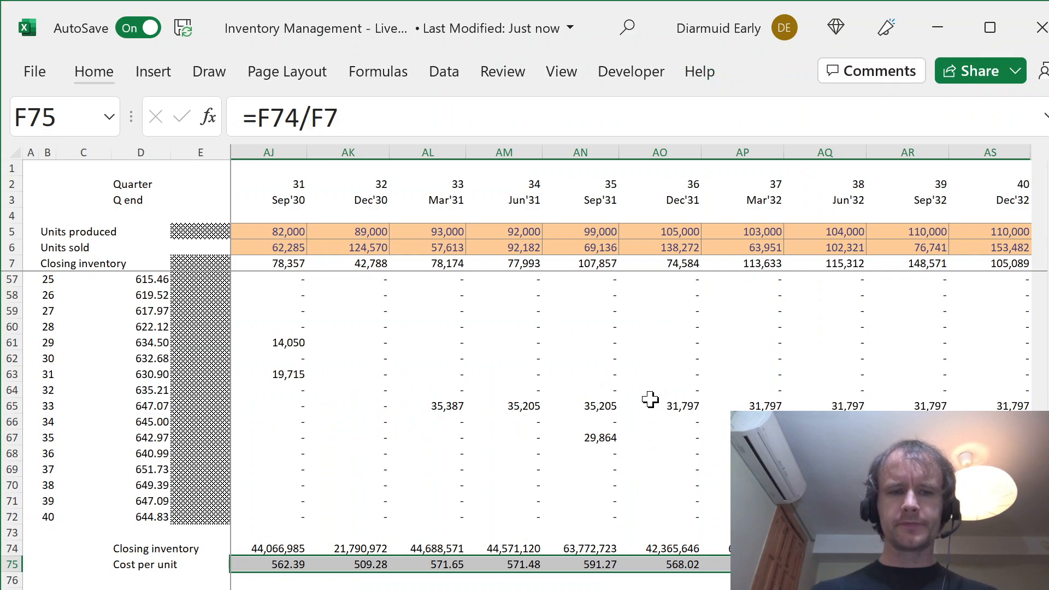
Step: Review the layer pattern from the early quarters at G34 across the whole LIFO grid
left_click(577, 435)
key("ctrl+Up")
key("Down")
key("Right")
key("Right")
key("Left")
key("ctrl+Left")
key("Right")
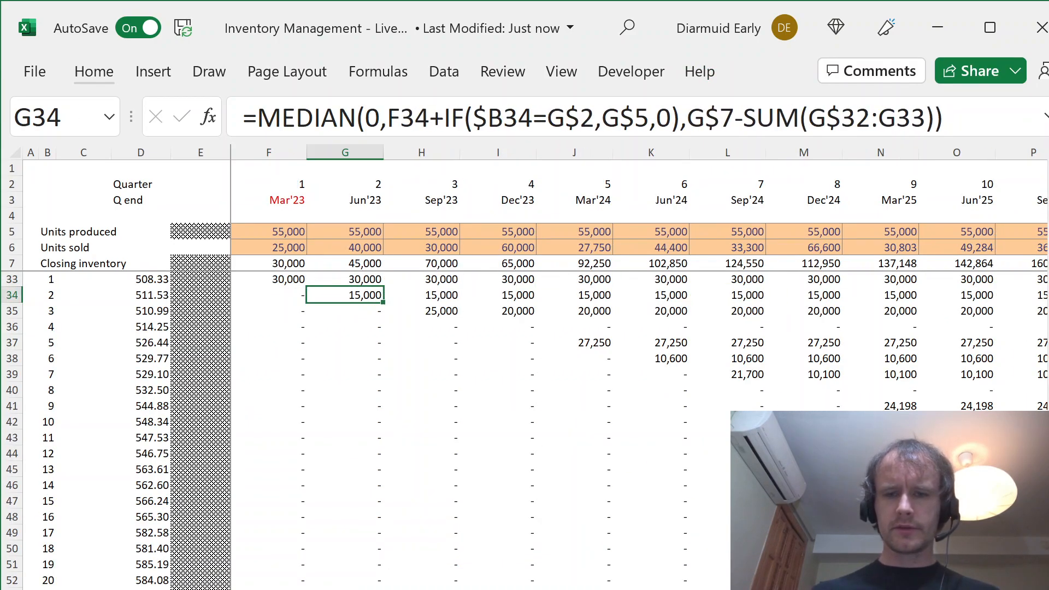
scroll(565, 233, "down", 10)
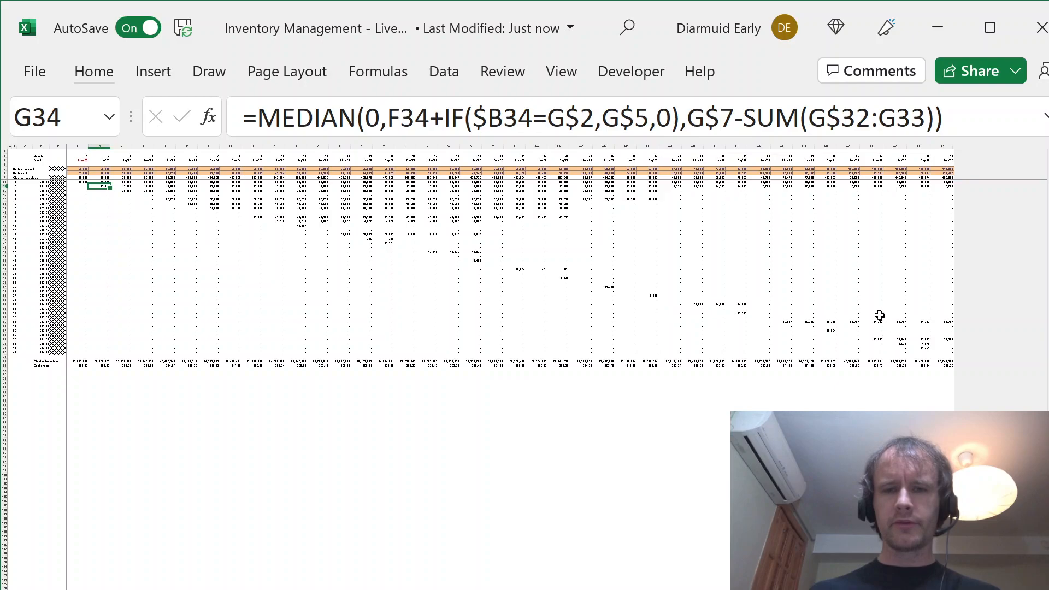
Step: Compare the cost per unit column chart with the full LIFO layer grid
key("F11")
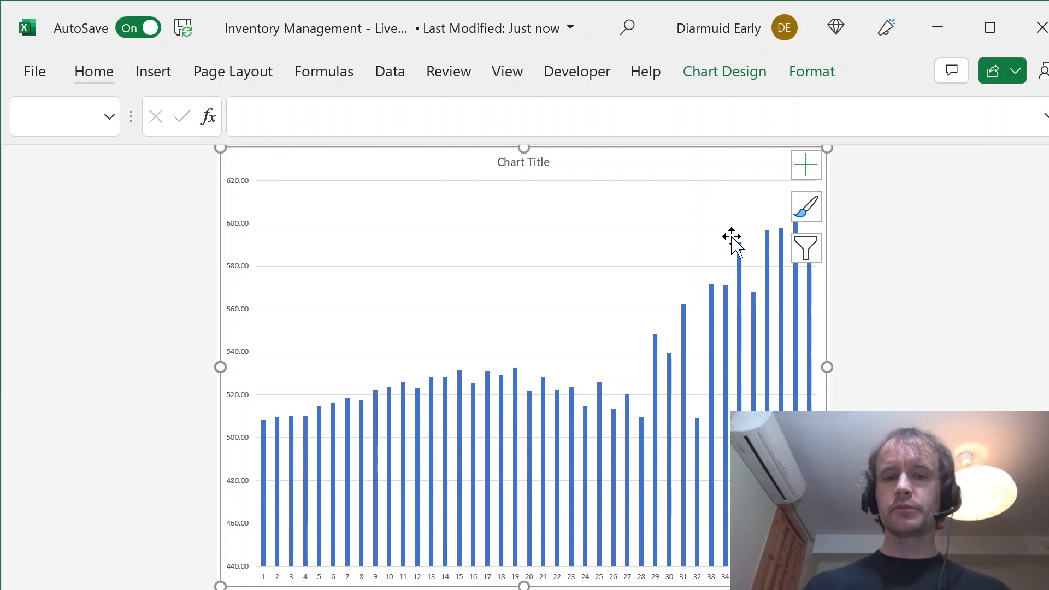
mouse_move(743, 260)
key("ctrl+Page_Down")
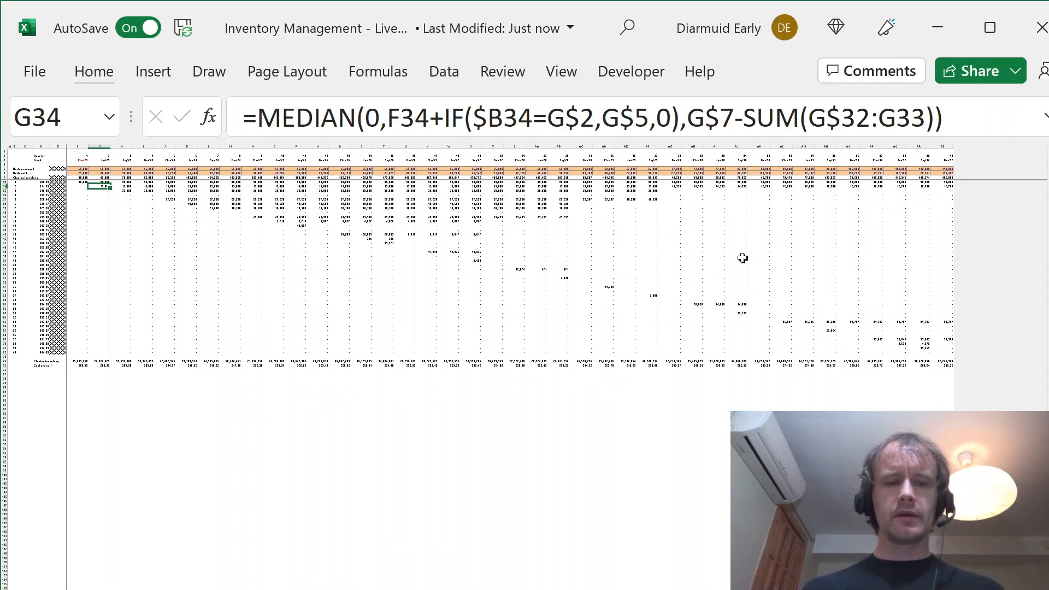
Step: Delete the separate cost per unit chart sheet and return to the inventory model
key("ctrl+Page_Up")
key("alt")
key("h")
key("d")
key("s")
key("Return")
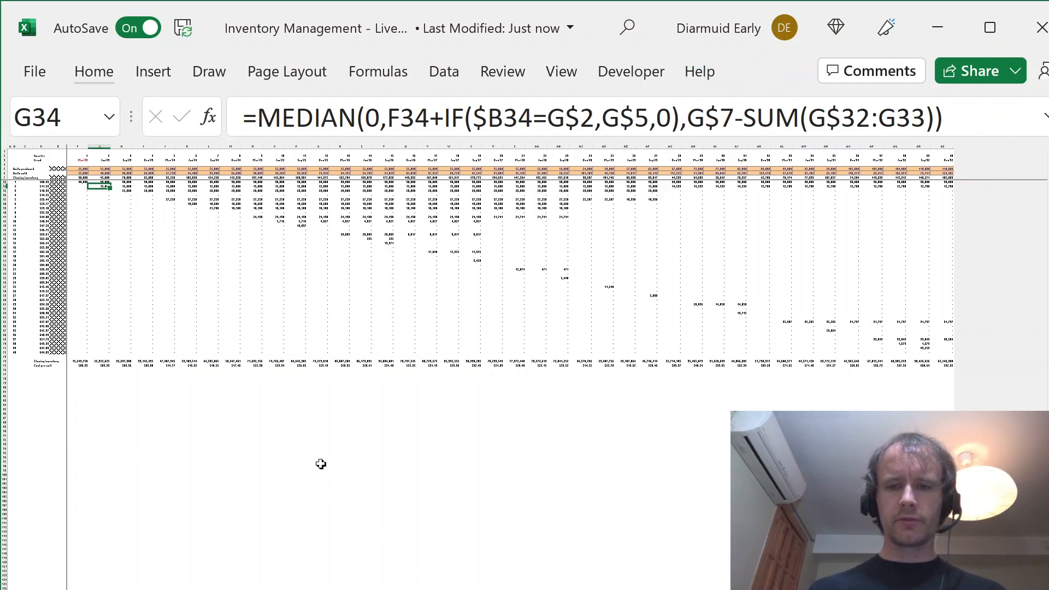
Step: Label D77, two rows below the LIFO cost per unit row, as COGS
scroll(392, 451, "up", 5, "ctrl")
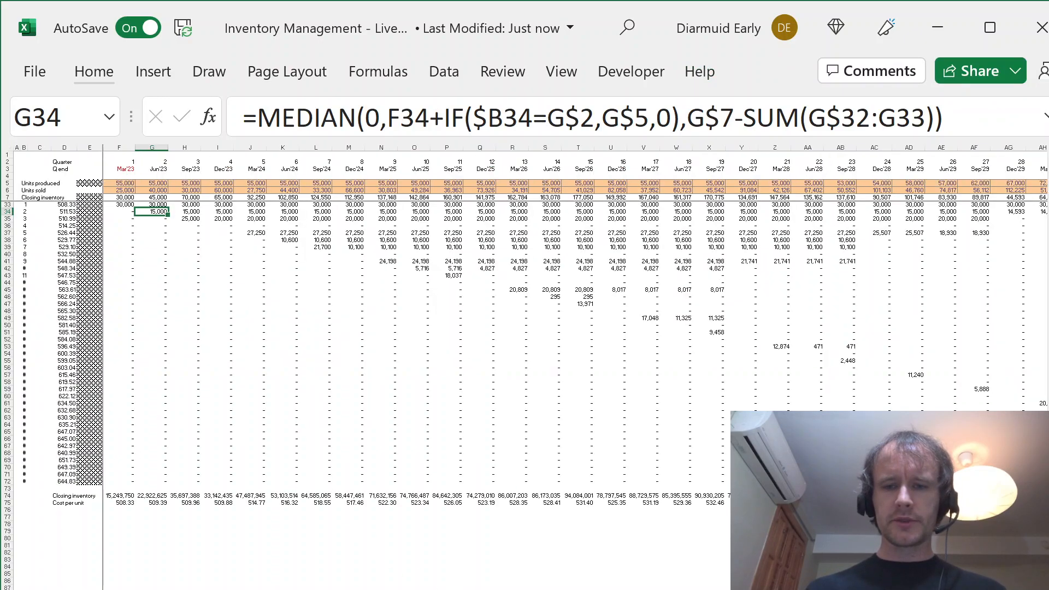
key("ctrl+Down")
key("ctrl+Down")
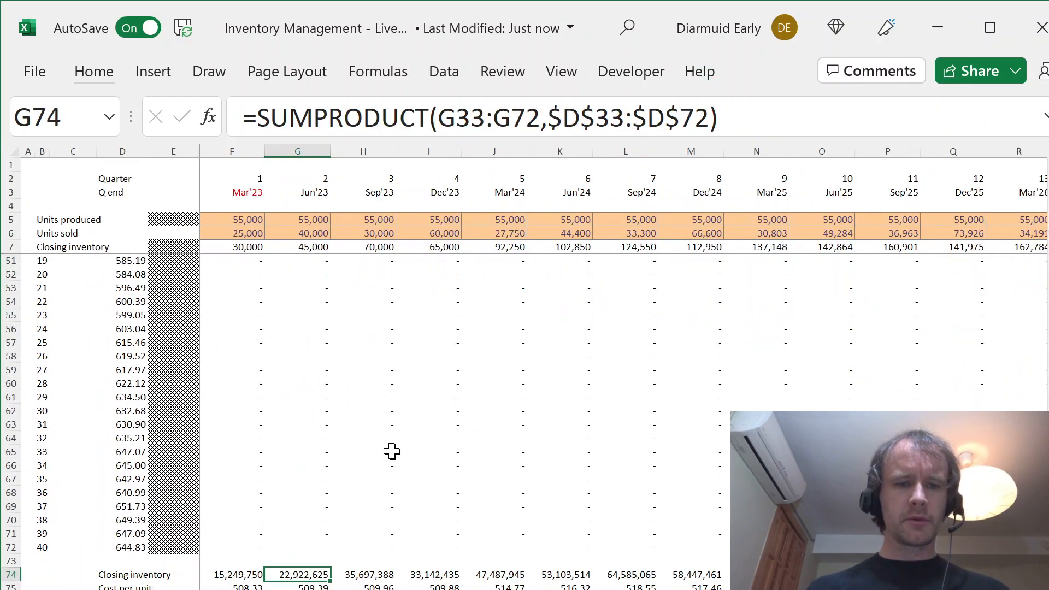
key("Down")
key("Down")
key("Left")
key("Left")
key("Left")
key("Down")
type("COGS")
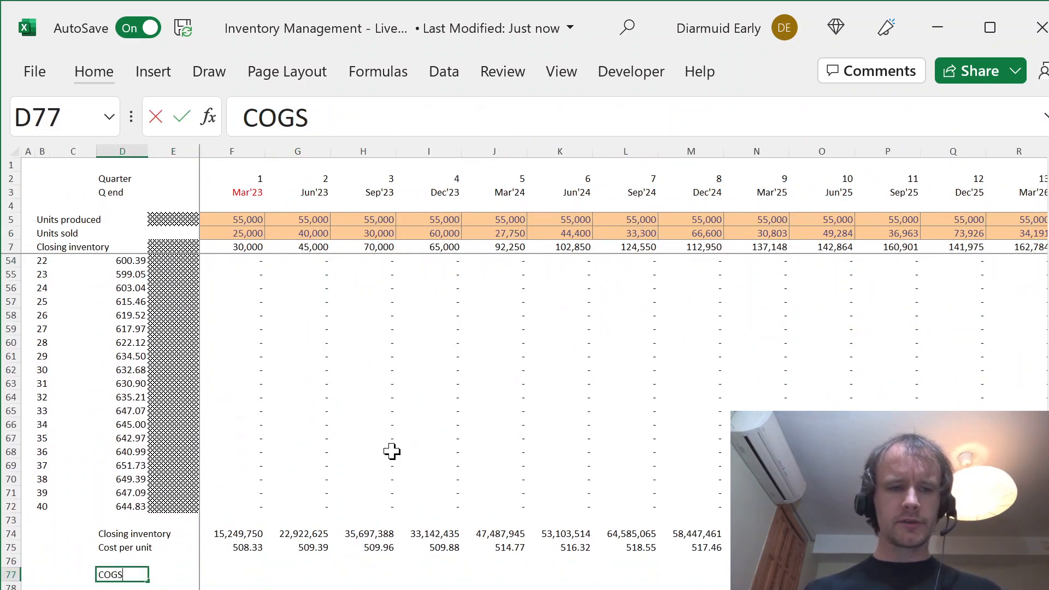
key("Right")
key("Right")
key("Left")
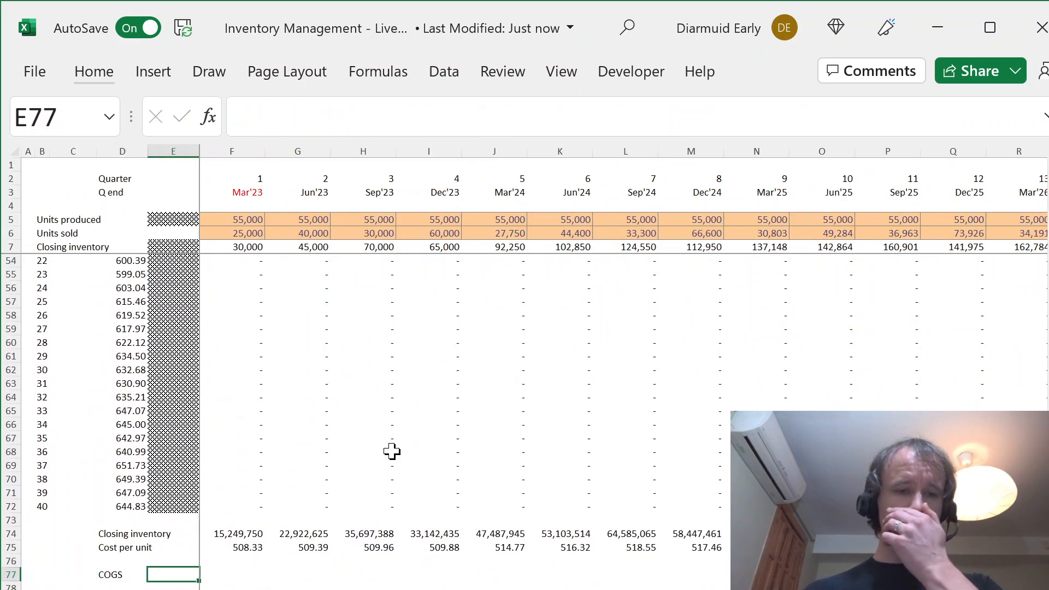
Step: Copy the hatched formatting of E72 into E77 on the COGS row
key("Up")
key("Up")
key("Up")
key("Up")
key("Up")
key("ctrl+c")
key("Down")
key("Down")
key("Down")
key("Down")
key("Down")
key("ctrl+v")
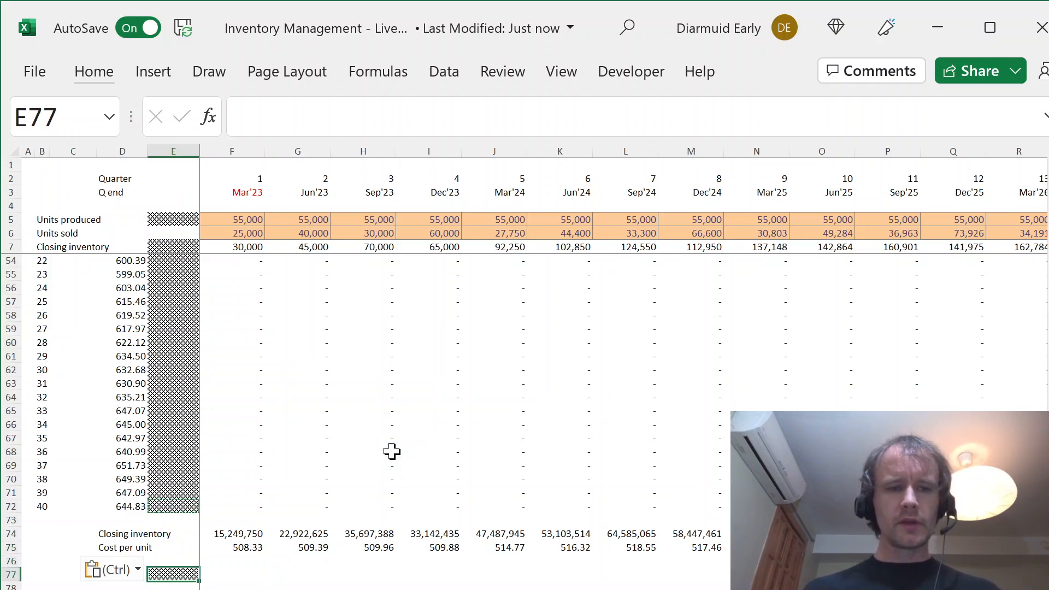
key("Right")
type("=")
key("Left")
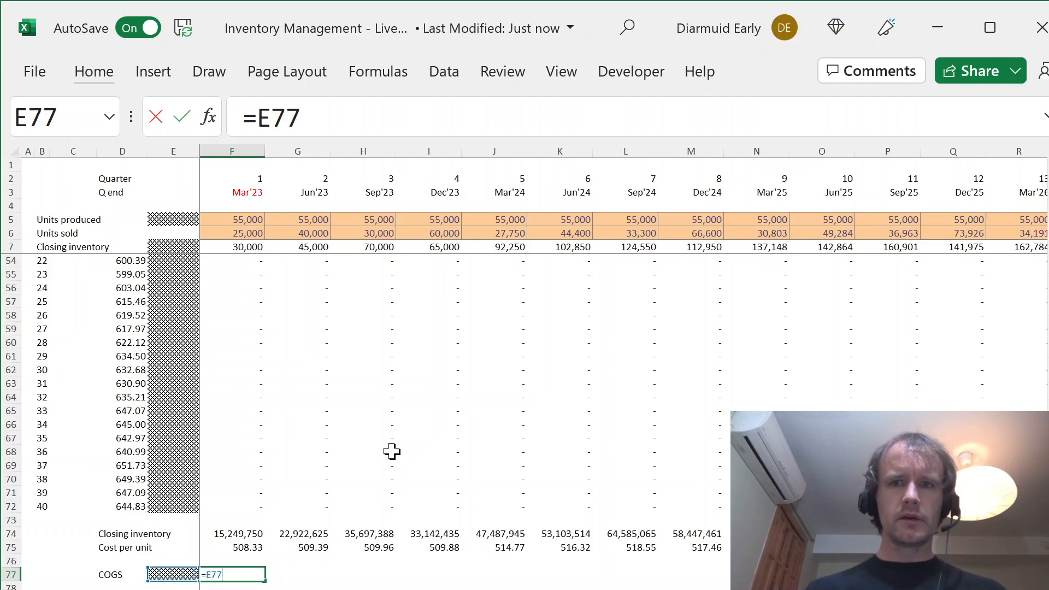
key("Escape")
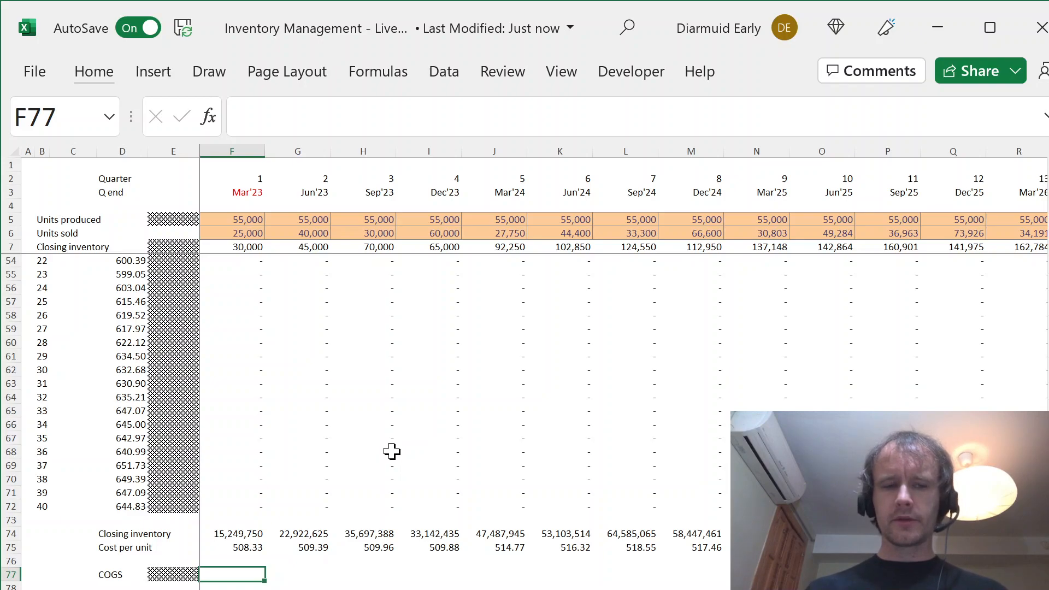
type("=")
key("Escape")
key("Left")
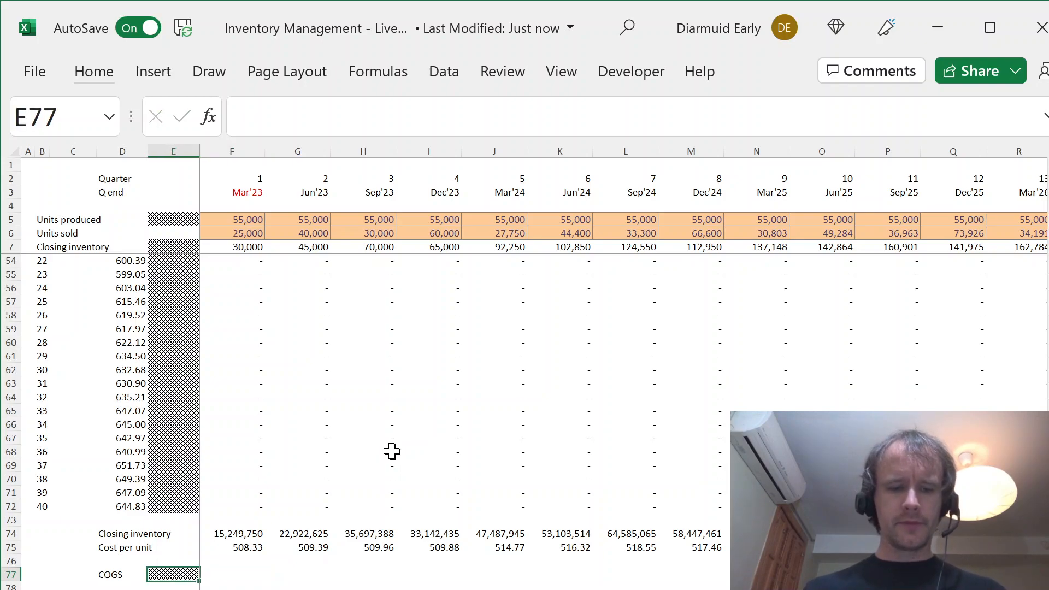
Step: Remove the hatching from E77 and paste the hatched cell from E72 into E74 on the Closing inventory row instead
key("Up")
key("Up")
key("Up")
key("Up")
key("Up")
key("Down")
key("Down")
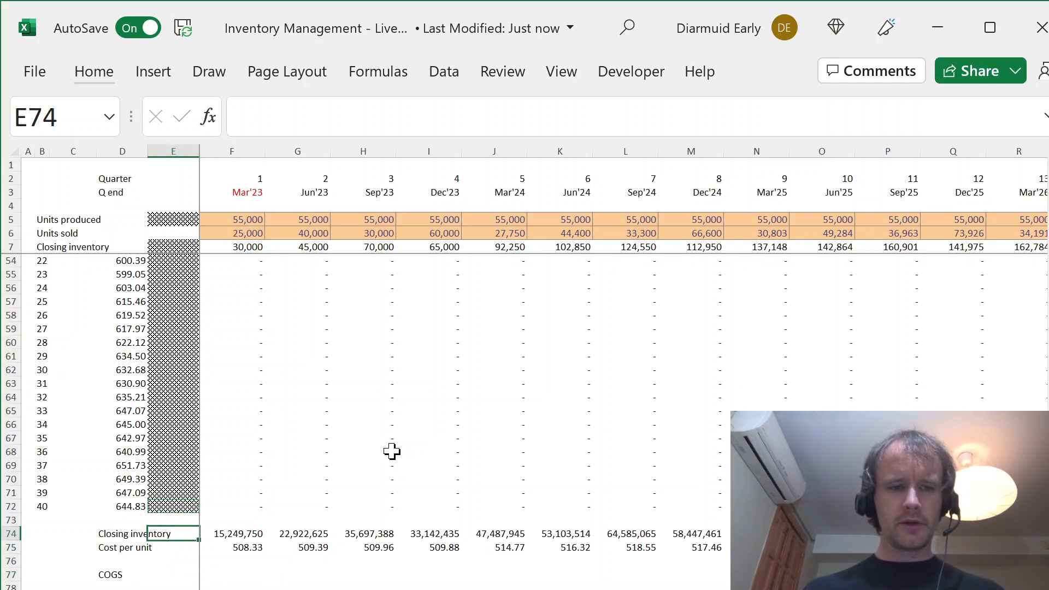
key("ctrl+v")
Step: Calculate first-quarter COGS in F77 as opening inventory plus total costs less closing inventory, with =E74+F22-F74
key("Right")
key("Down")
key("Down")
key("Down")
type("=")
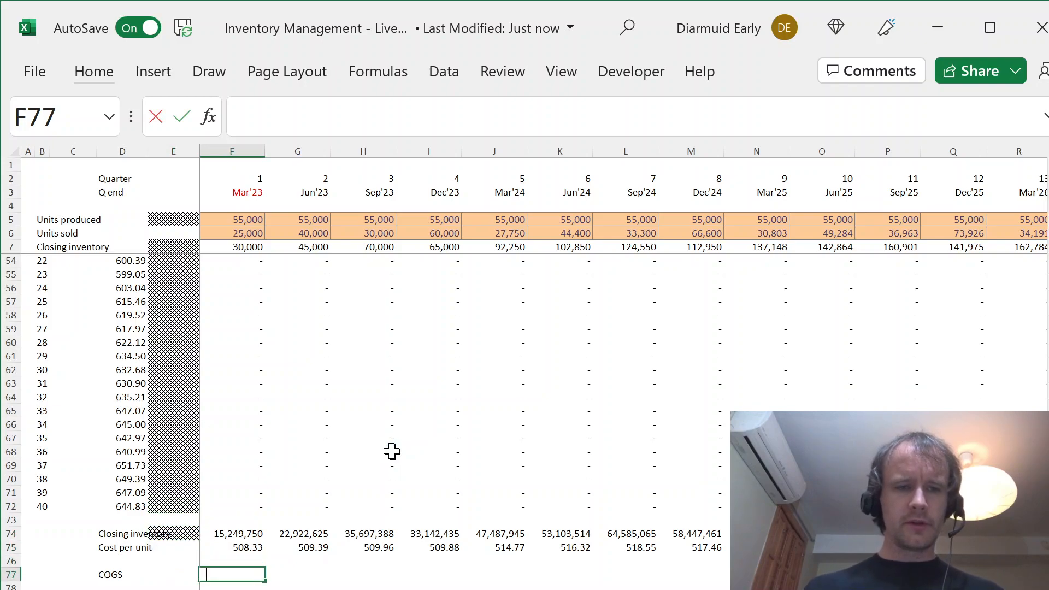
key("Left")
key("Up")
key("Up")
key("Up")
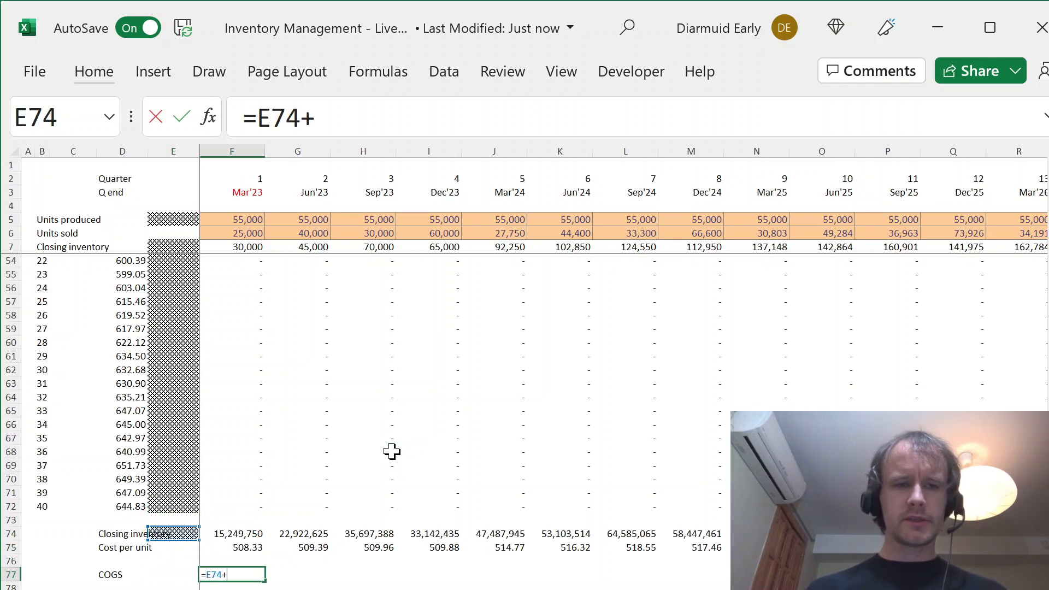
left_click(232, 273)
key("ctrl+Up")
key("ctrl+Up")
key("ctrl+Up")
key("ctrl+Up")
key("ctrl+Up")
key("ctrl+Up")
key("ctrl+Up")
key("ctrl+Down")
key("ctrl+Down")
type("-")
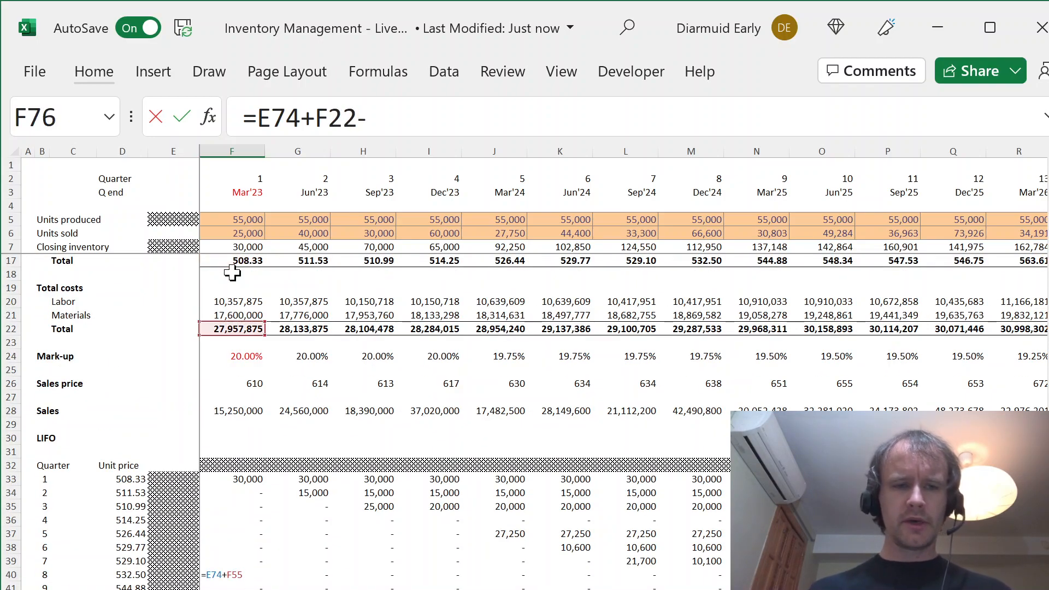
key("Up")
key("Up")
key("Up")
key("Return")
key("Up")
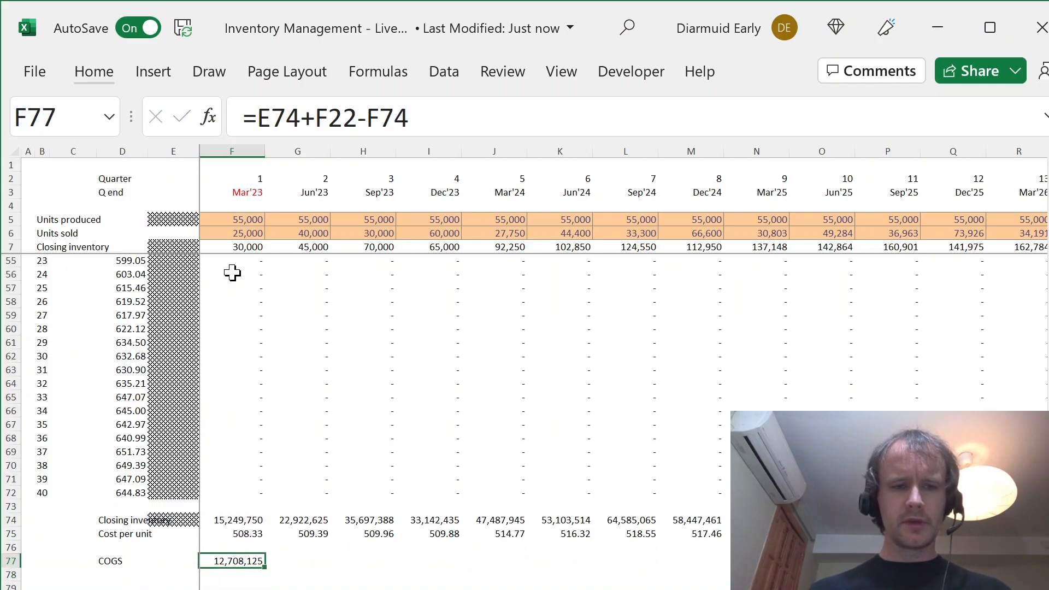
Step: Fill the COGS formula from F77 across row 77 through the final quarter
key("ctrl+shift+Right")
key("ctrl+r")
key("Left")
key("Right")
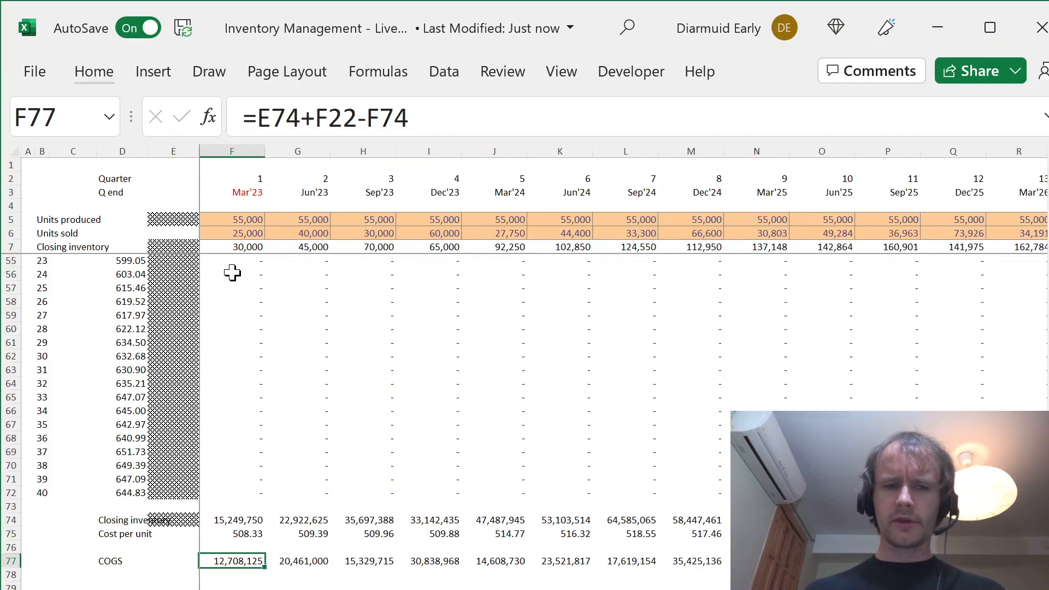
Step: Label D78, directly below COGS, as Cost per unit
key("Down")
key("Left")
key("Left")
type("Cost per")
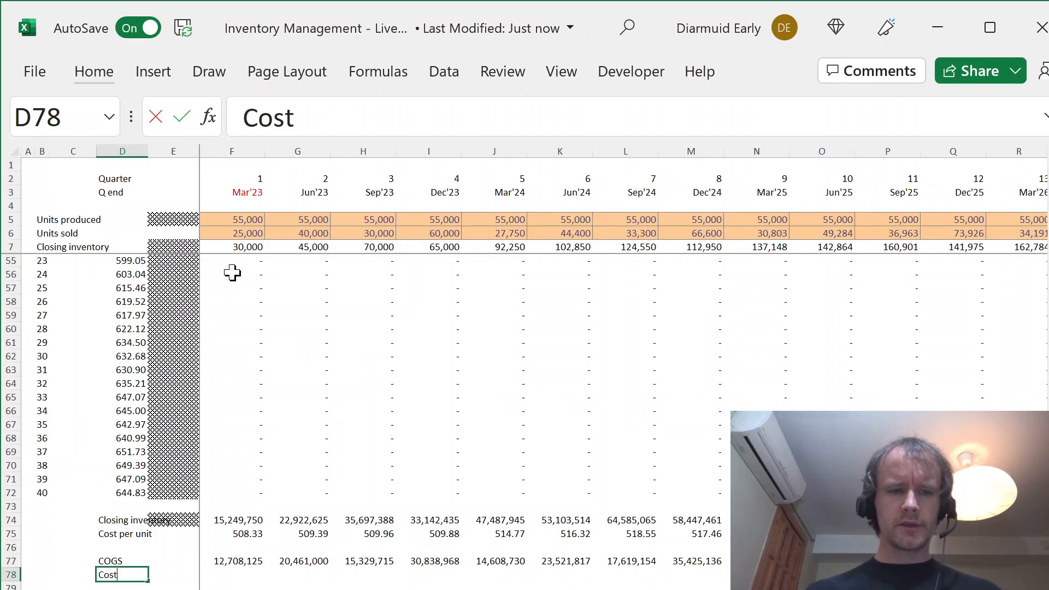
key("Right")
key("Right")
key("Right")
key("Left")
Step: Calculate the COGS per unit sold in F78 with =F77/F6 and format it to two decimal places
type("=")
key("Up")
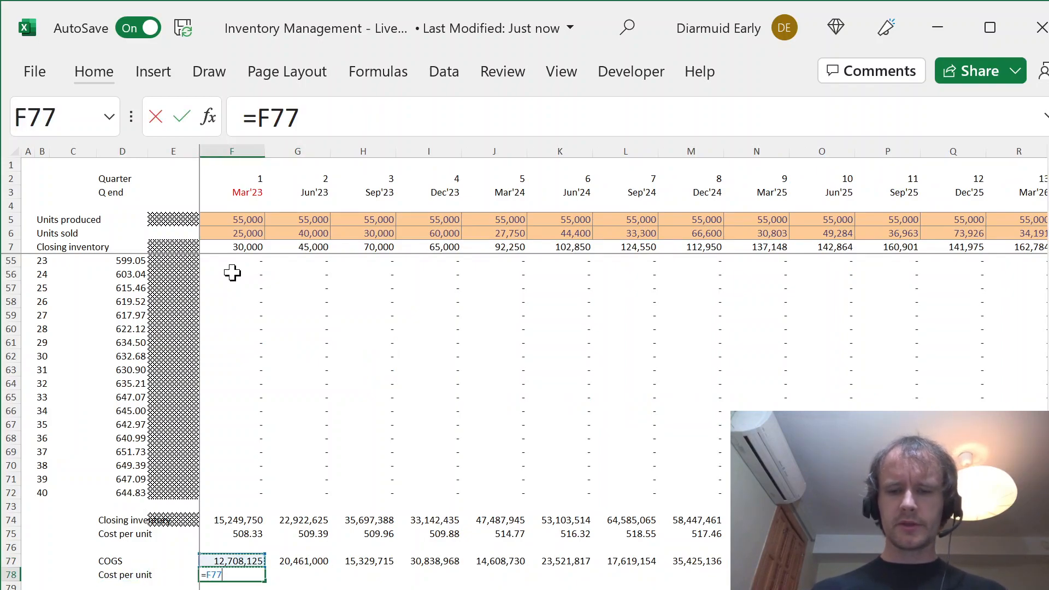
type("/")
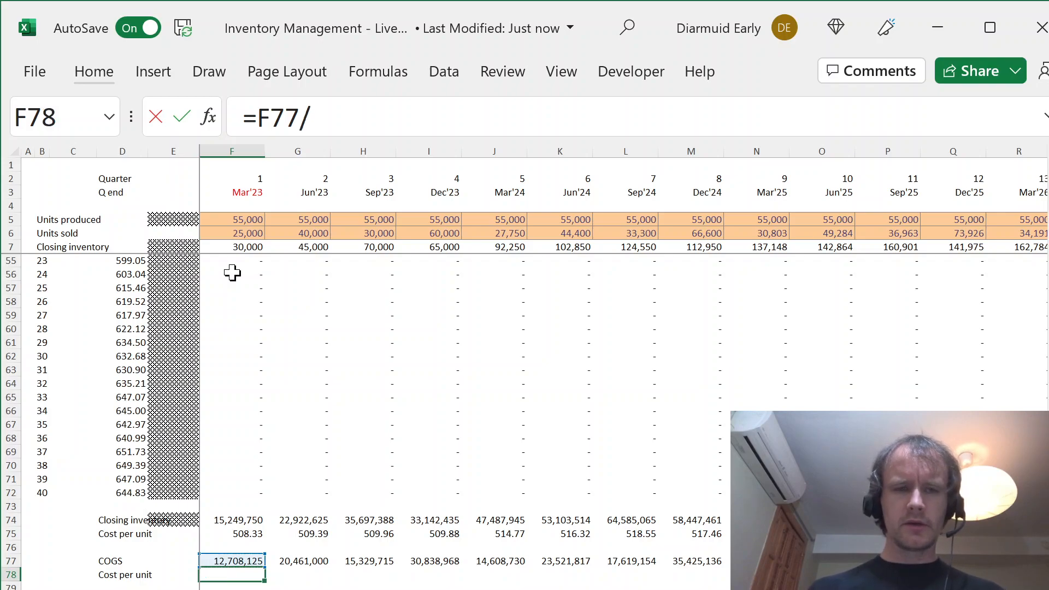
key("ctrl+Home")
left_click(235, 233)
key("ctrl+Return")
key("alt+h")
key("0")
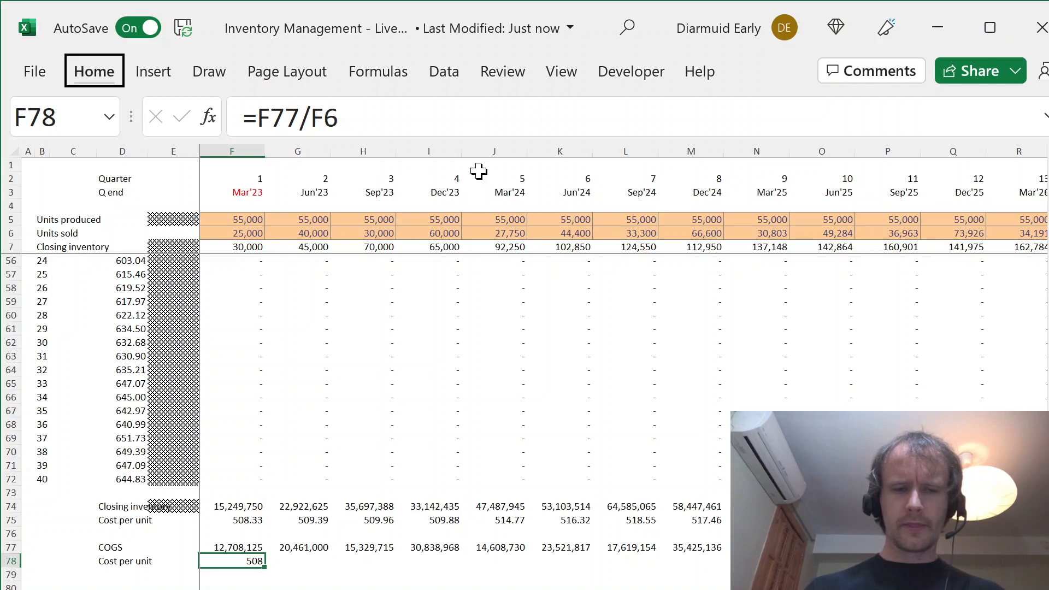
key("alt+h")
key("0")
Step: Check F78 against the inventory cost per unit in F75 and fill it across row 78 through the final quarter
left_click(238, 520)
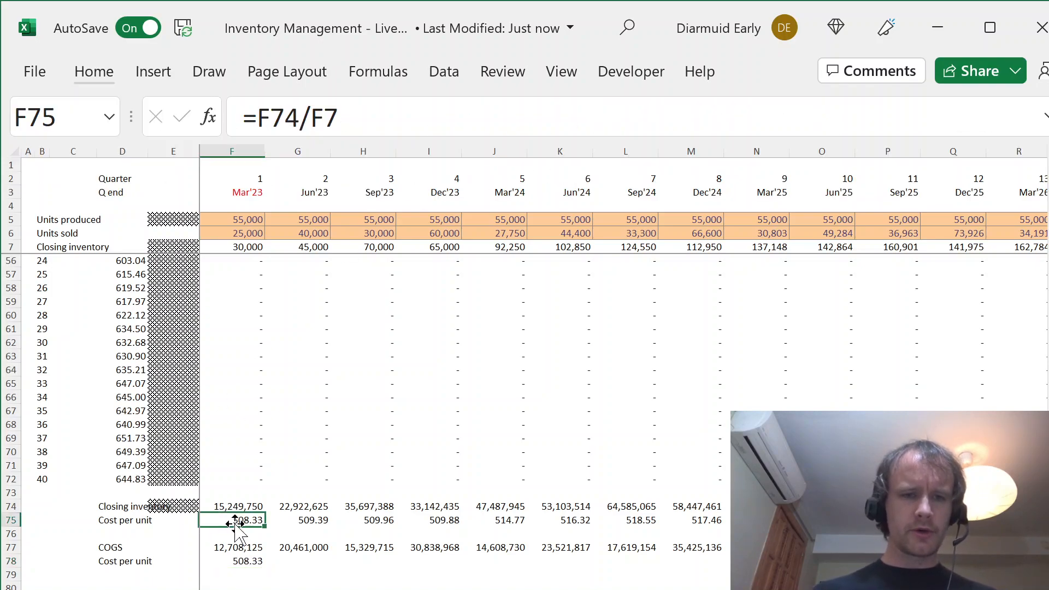
left_click(241, 561, "ctrl")
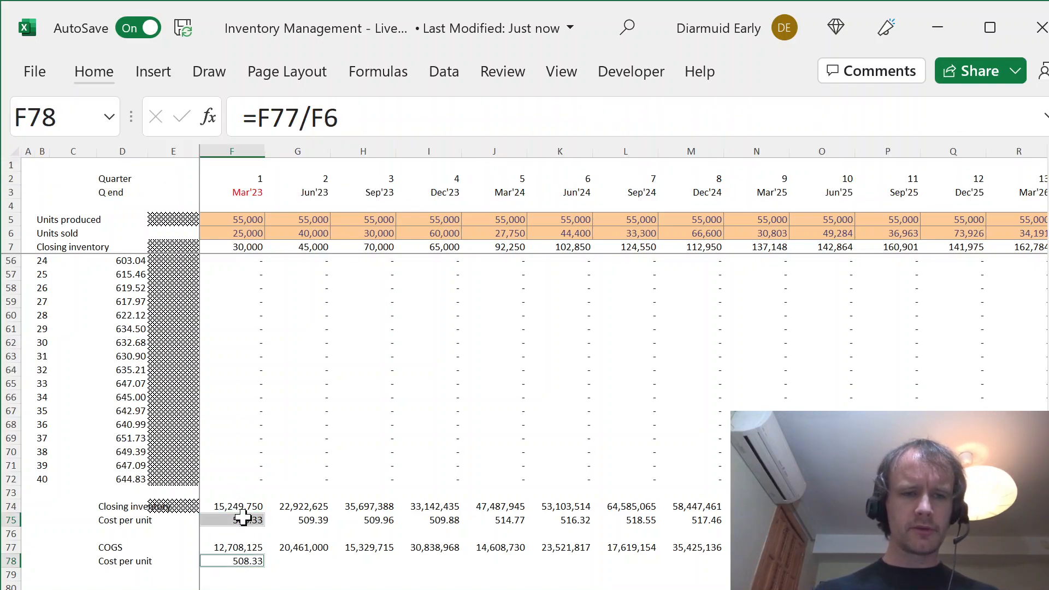
left_click(244, 523)
left_click(225, 506)
left_click(236, 573)
key("Up")
key("ctrl+shift+Right")
key("ctrl+r")
key("Left")
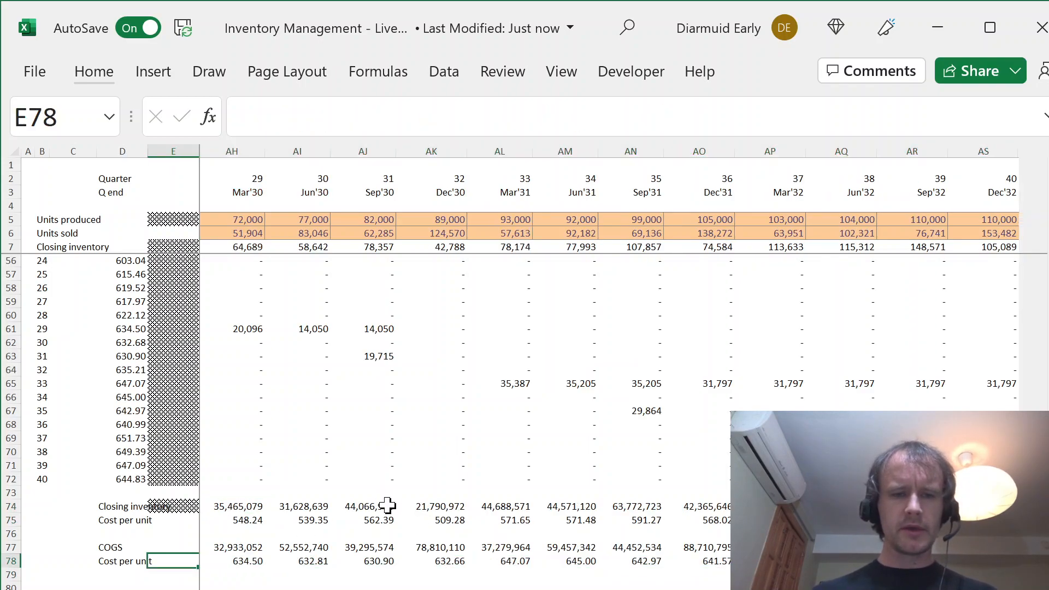
key("Right")
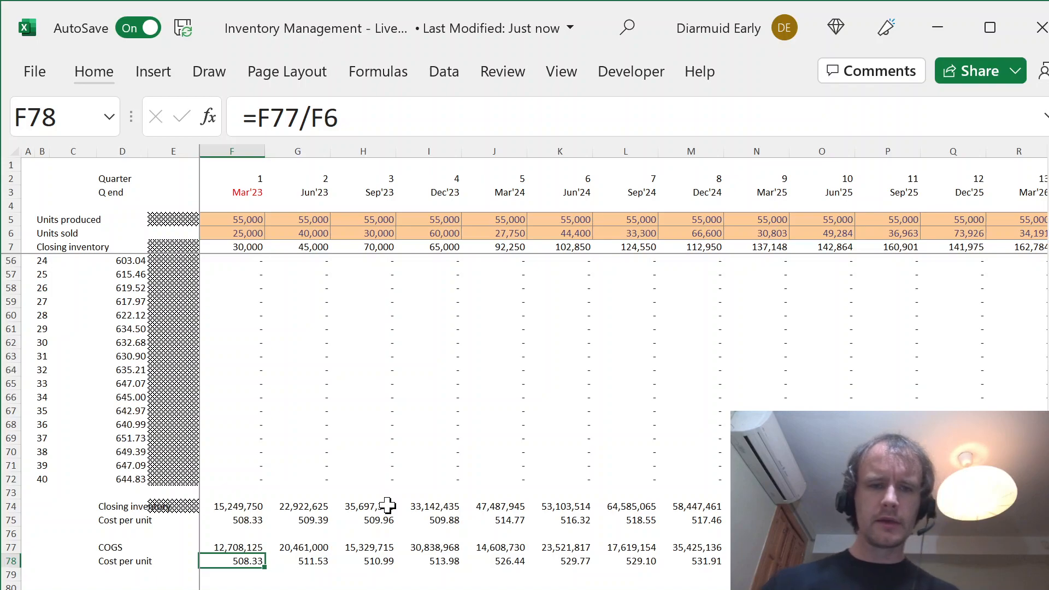
Step: Compare the COGS cost per unit in row 78 with the inventory cost per unit in row 75 up to Sep'26
key("Right")
key("Right")
key("Right")
key("Right")
key("Right")
key("Right")
key("Right")
key("Right")
key("Right")
key("Right")
key("Right")
key("Right")
key("Right")
key("Right")
key("Right")
key("Right")
key("Right")
key("Right")
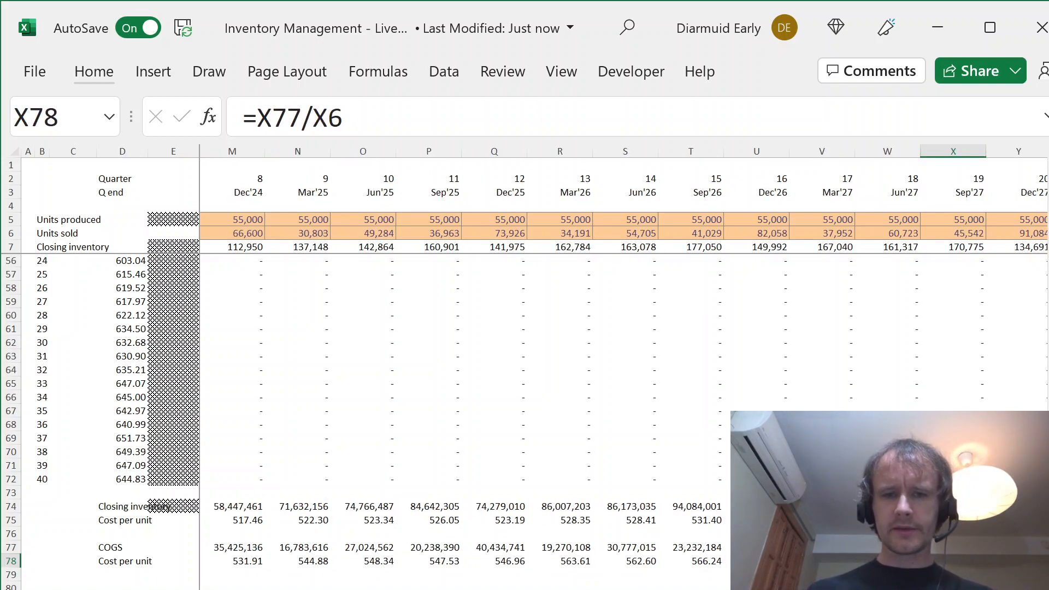
left_click(684, 563)
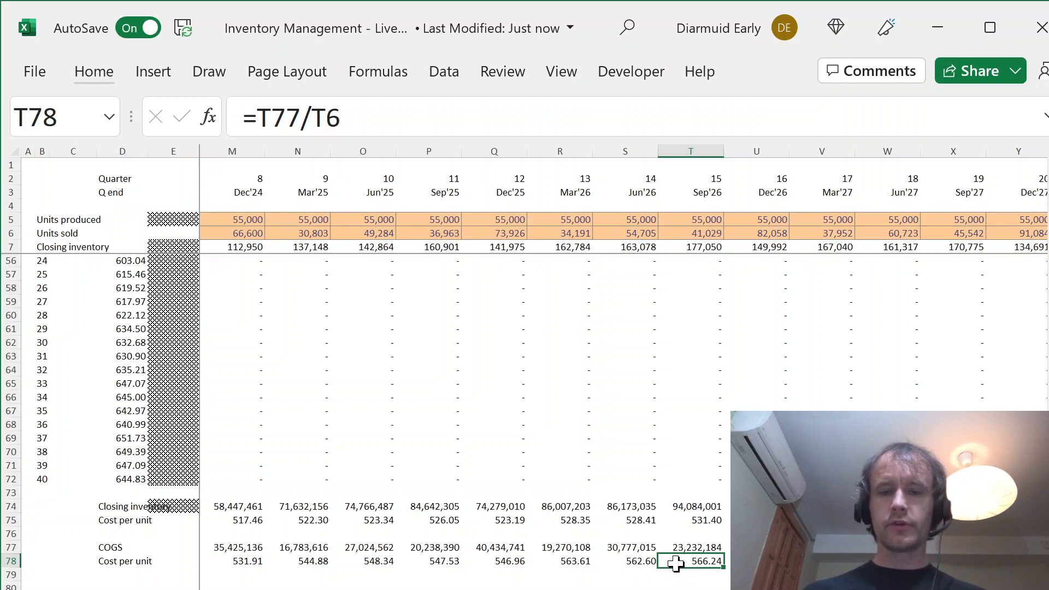
key("Up")
key("Up")
key("Up")
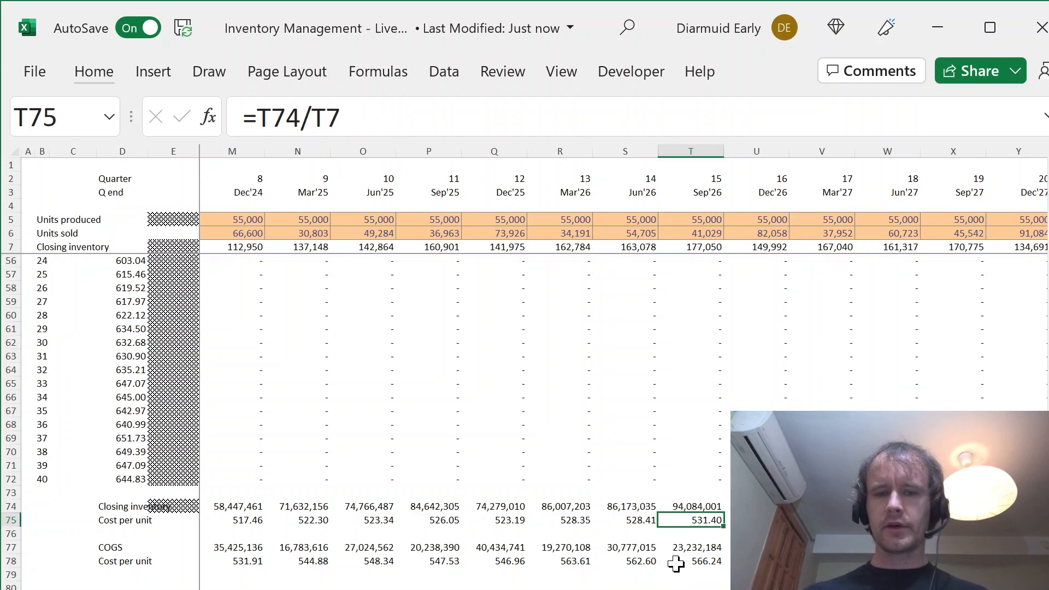
Step: Examine how the inventory and COGS costs per unit differ in Sep'29, in AF75 and AF78
key("alt+Page_Down")
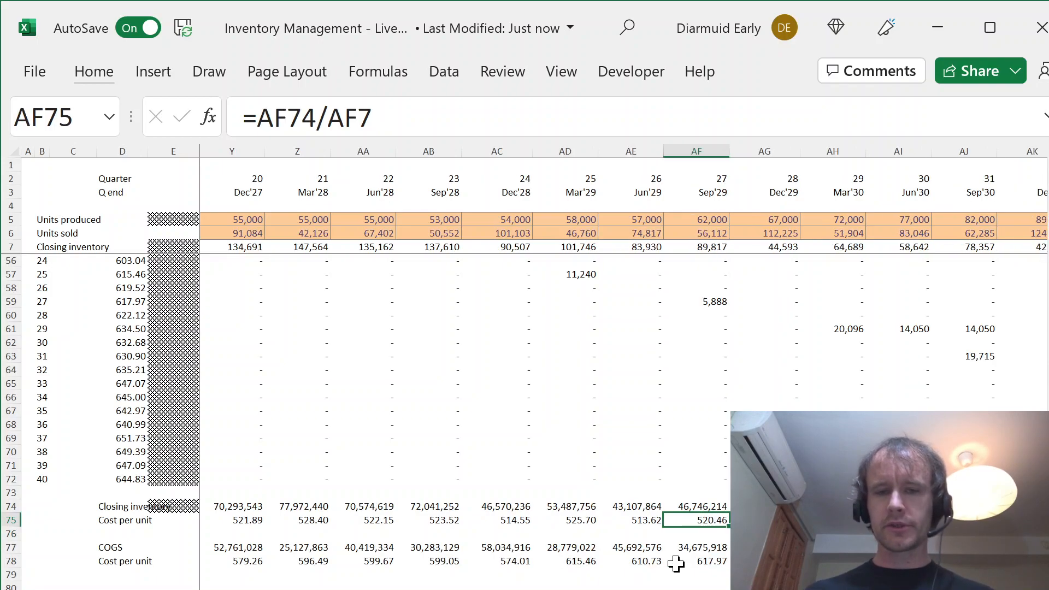
key("Down")
key("Down")
key("Down")
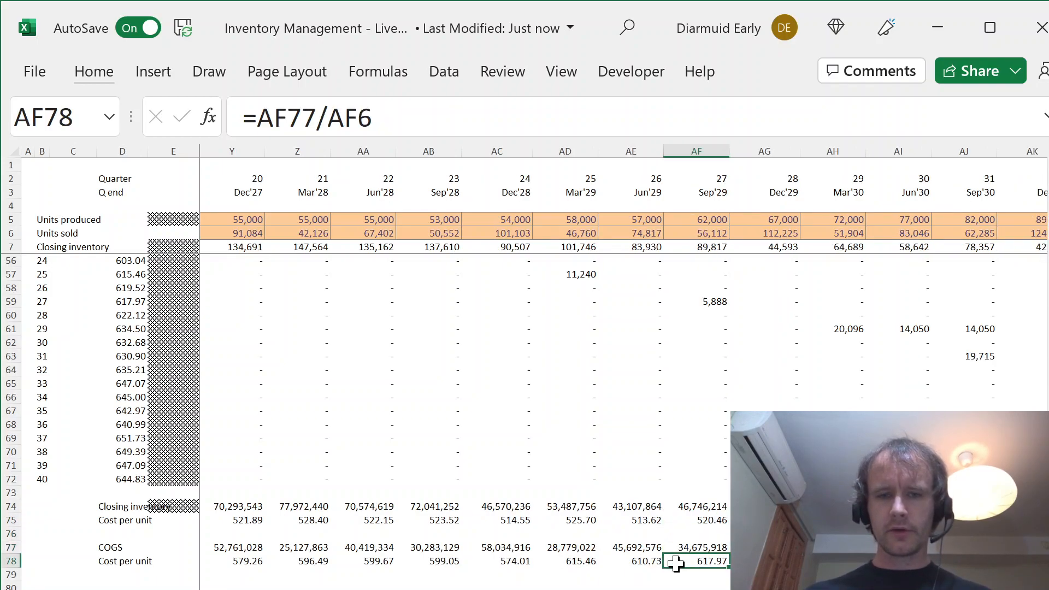
key("ctrl+space")
left_click(676, 564)
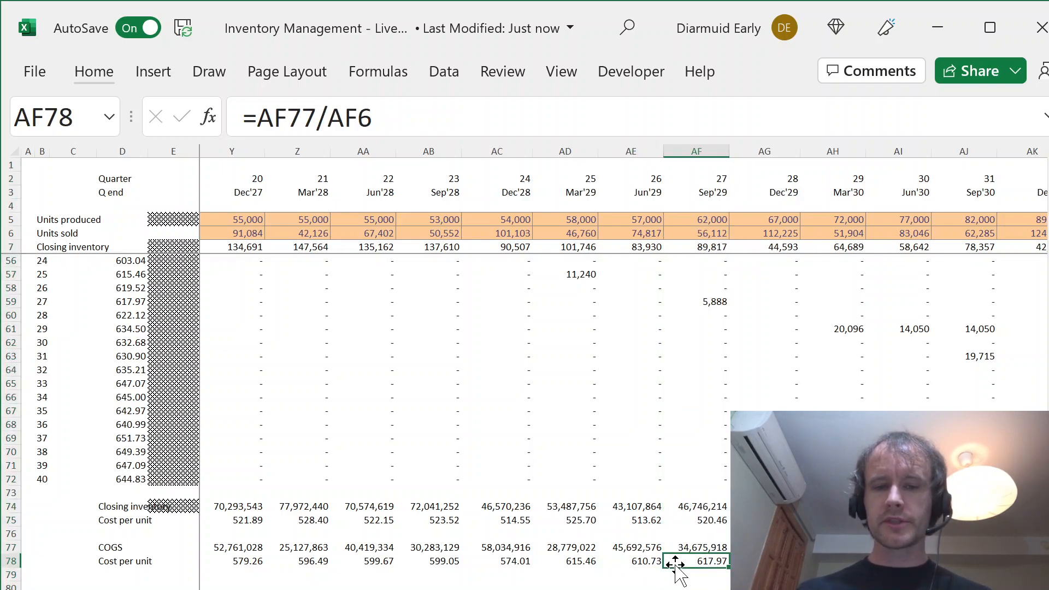
left_click(682, 522)
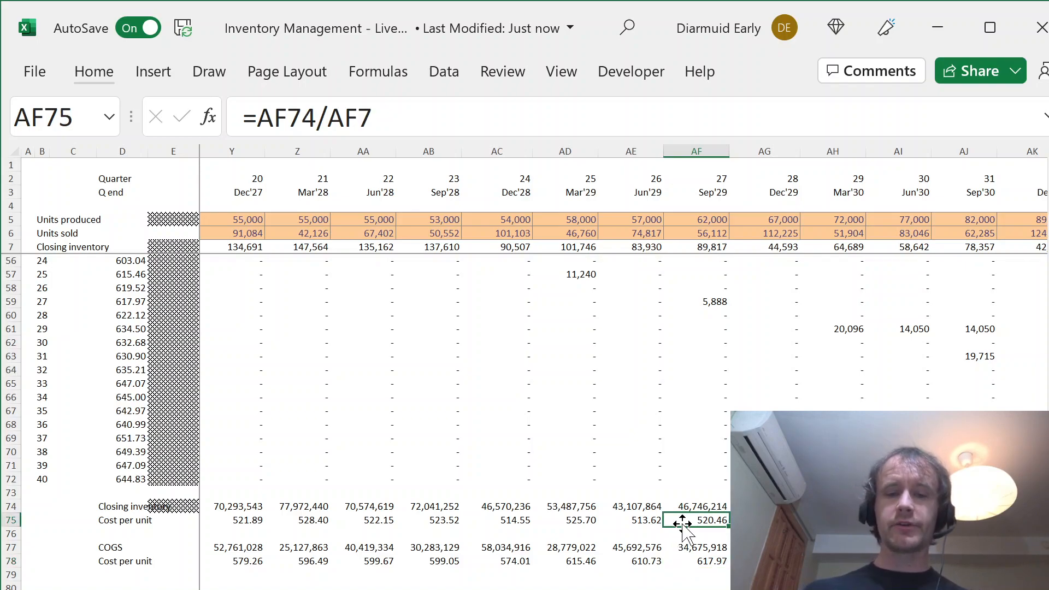
key("Down")
key("Down")
key("Down")
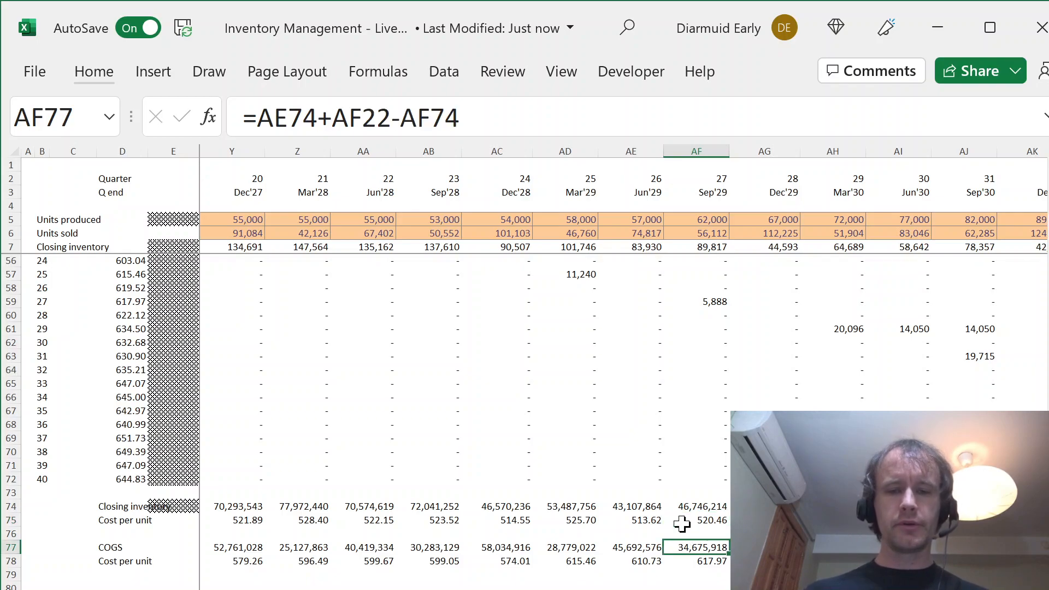
Step: Copy the entire LIFO section, rows 30 to 78, from its heading down to the COGS cost per unit
key("ctrl+Left")
key("ctrl+Left")
key("ctrl+Left")
key("Right")
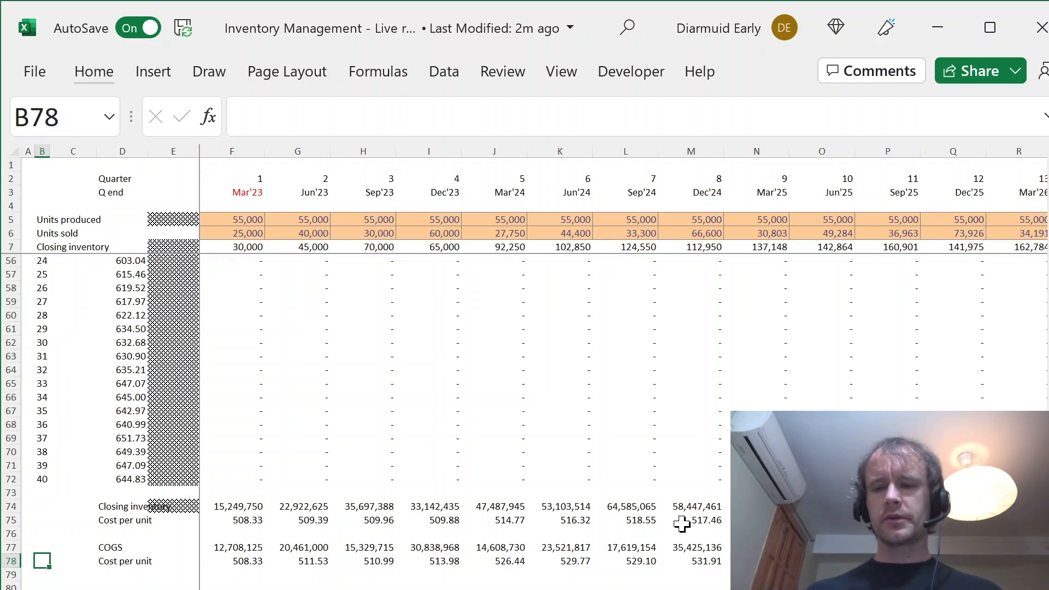
key("ctrl+Up")
key("ctrl+Up")
key("ctrl+Up")
key("ctrl+Up")
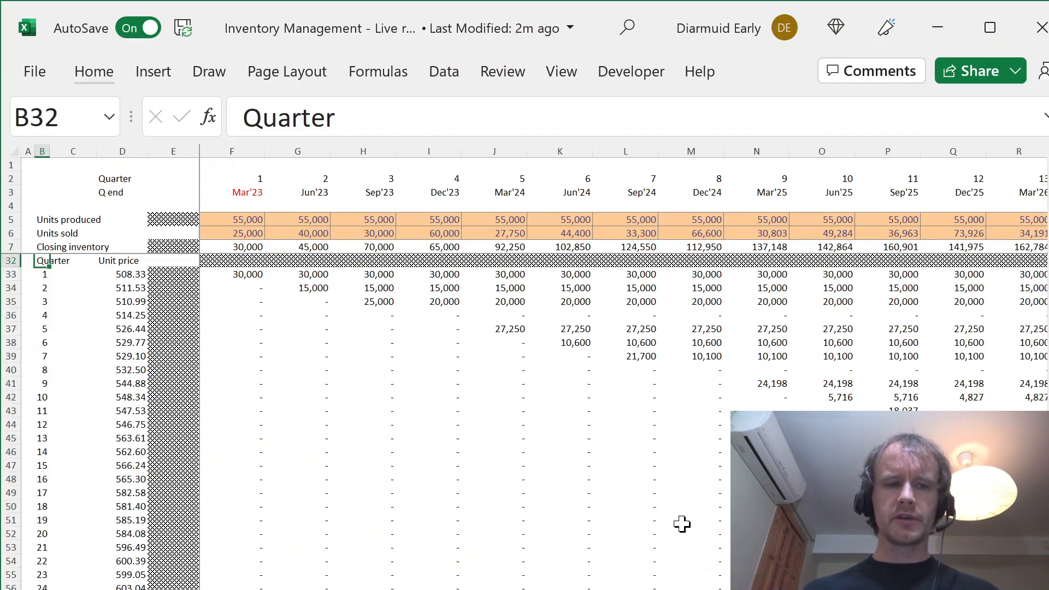
key("Up")
key("Down")
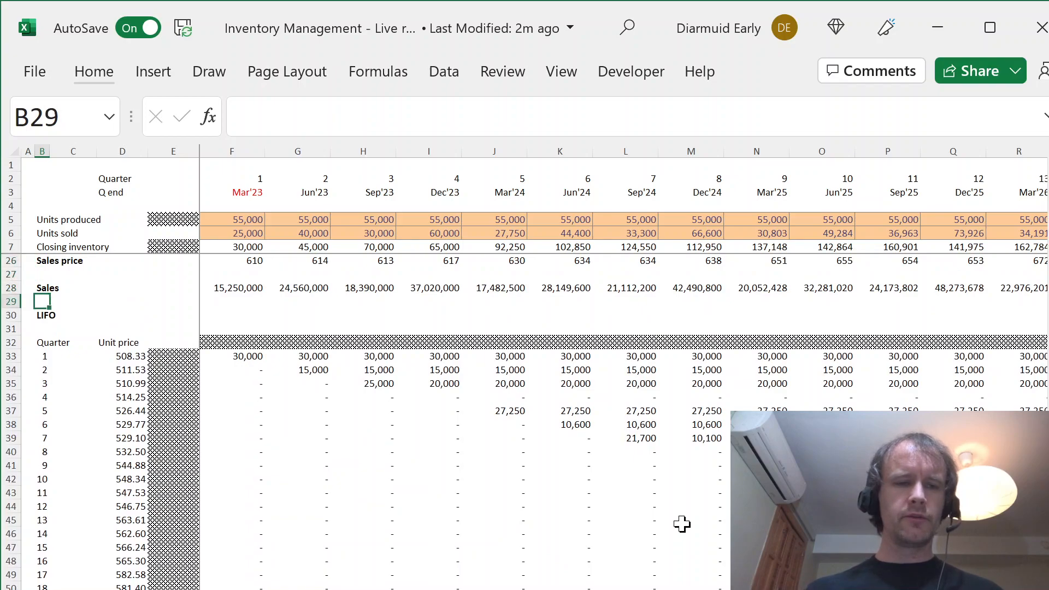
key("Down")
key("shift+space")
key("shift+Down")
key("shift+Down")
key("ctrl+shift+Down")
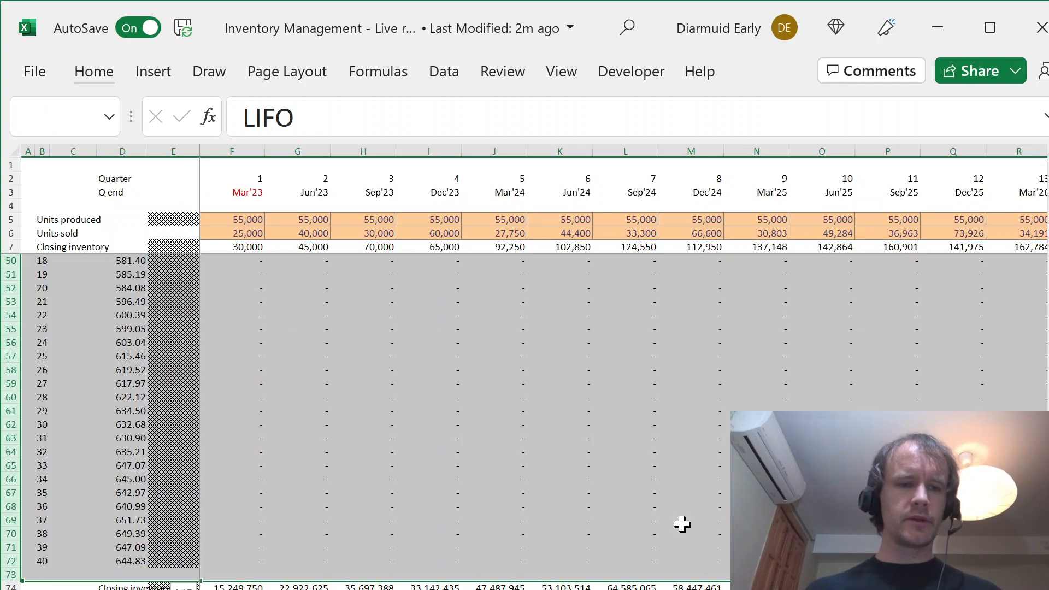
key("shift+Up")
key("ctrl+c")
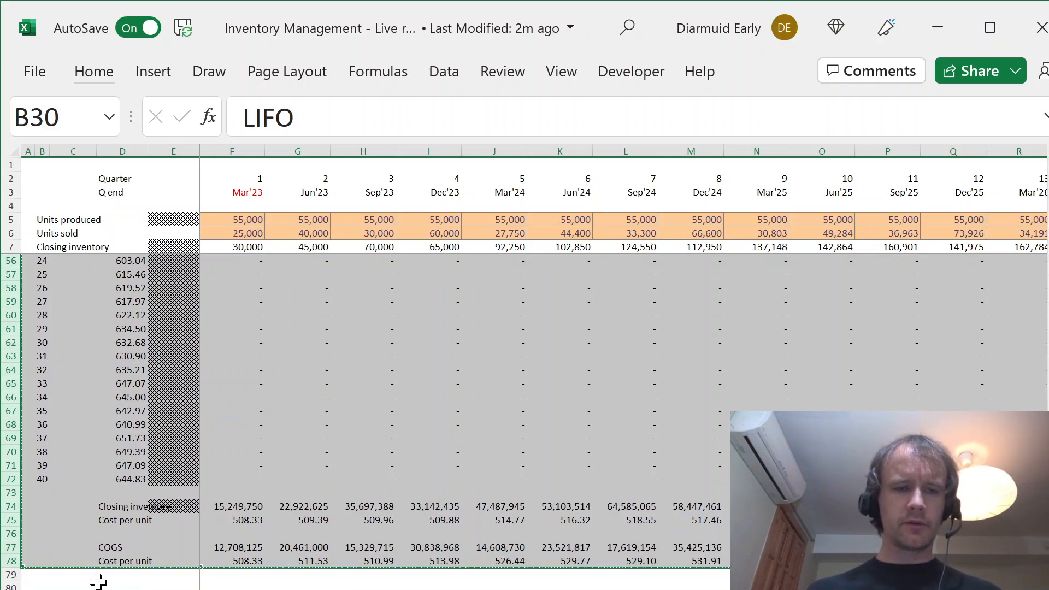
Step: Paste the copied section as whole rows starting at row 81 and change its heading in B81 to FIFO
left_click(101, 575)
key("Down")
key("Down")
key("Home")
key("shift+space")
key("ctrl+v")
key("Right")
type("FIFO")
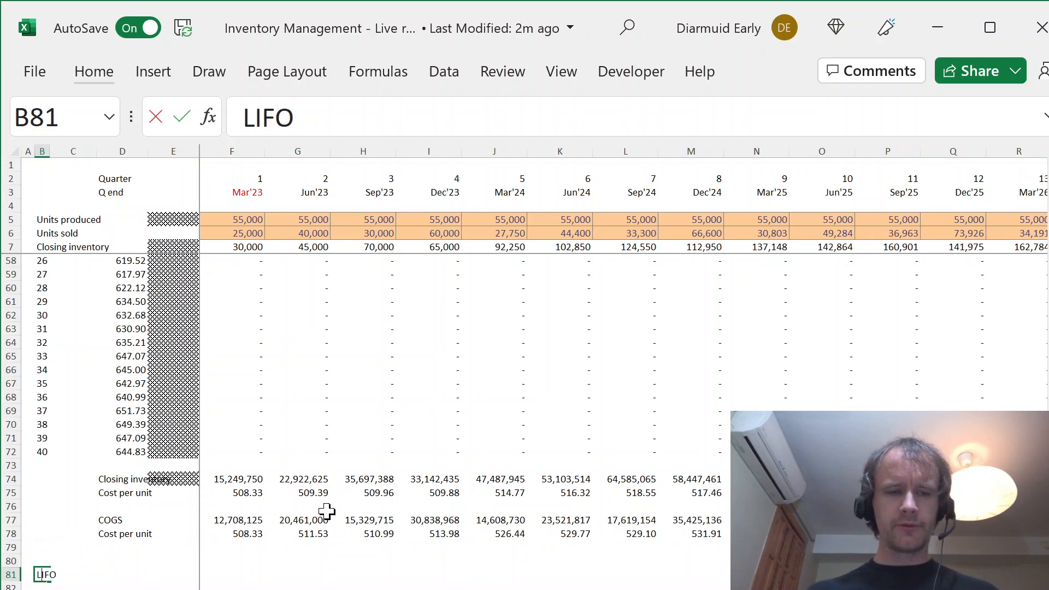
key("Return")
Step: Review the copied MEDIAN formula in F84, checking its opening layer, quarter test and remaining-inventory arguments
key("Down")
key("Right")
key("Right")
key("Down")
key("Right")
key("Right")
key("Down")
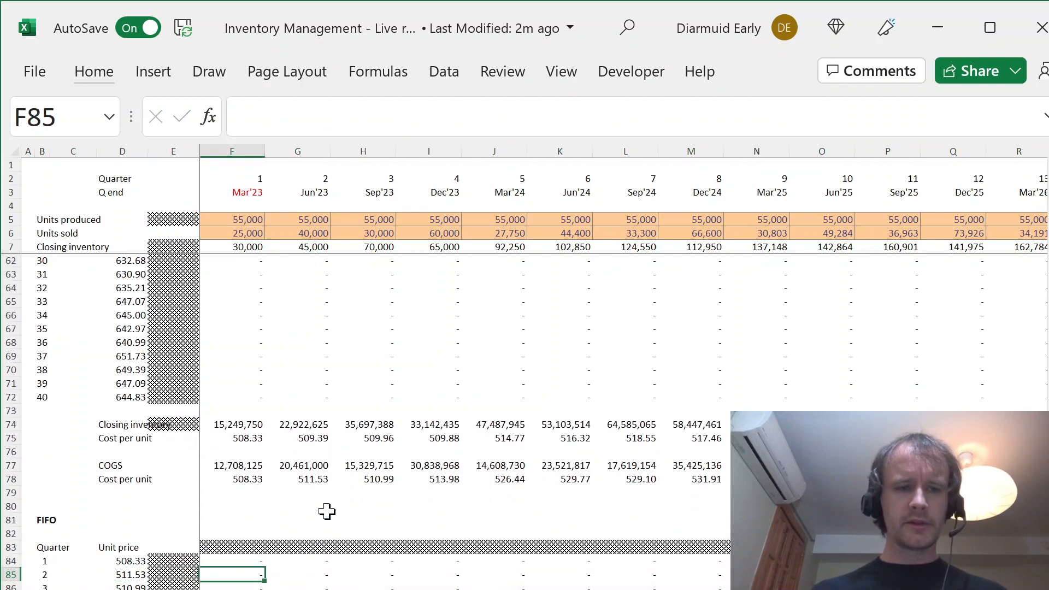
key("Down")
key("Down")
key("Right")
key("Left")
key("Up")
key("Up")
key("Up")
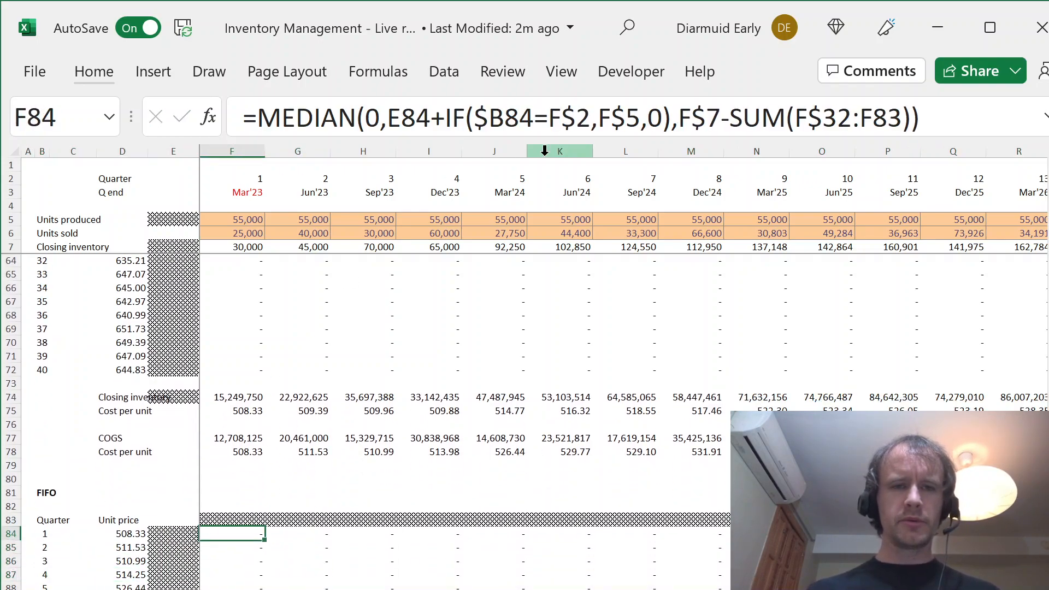
left_click(401, 117)
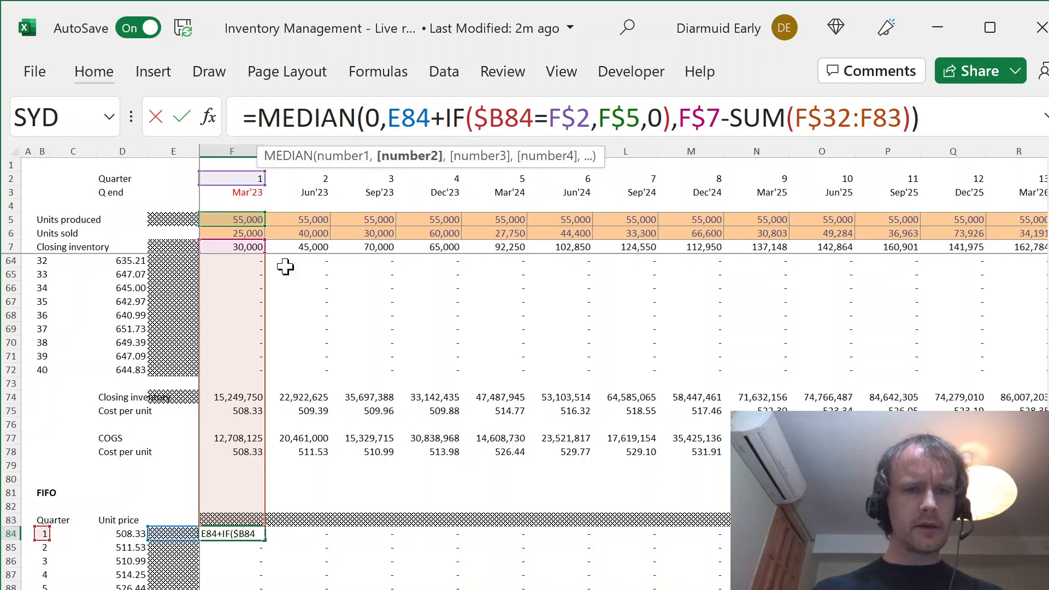
left_click(489, 117)
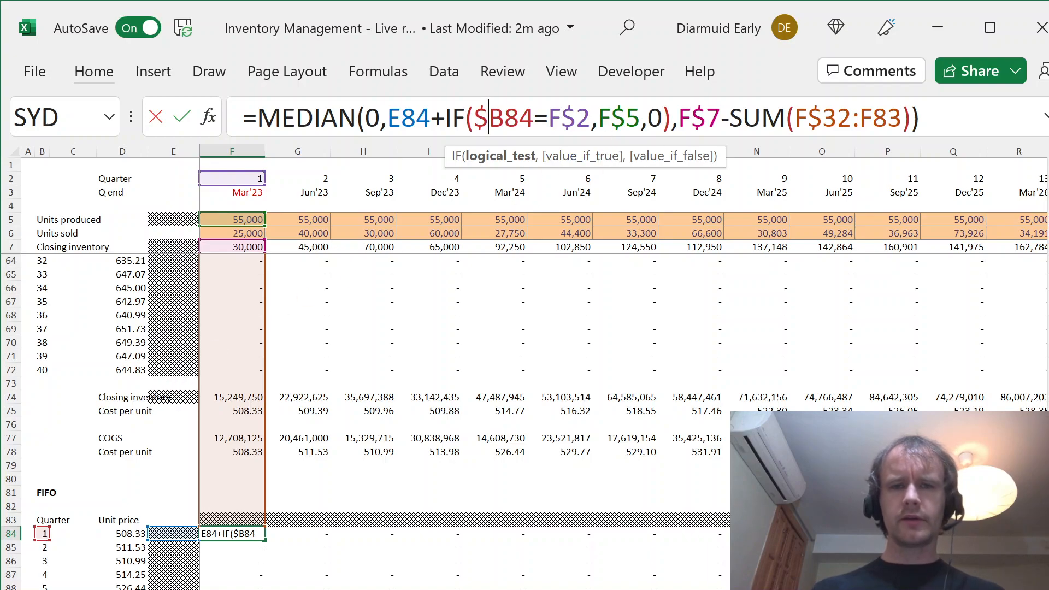
left_click(706, 117)
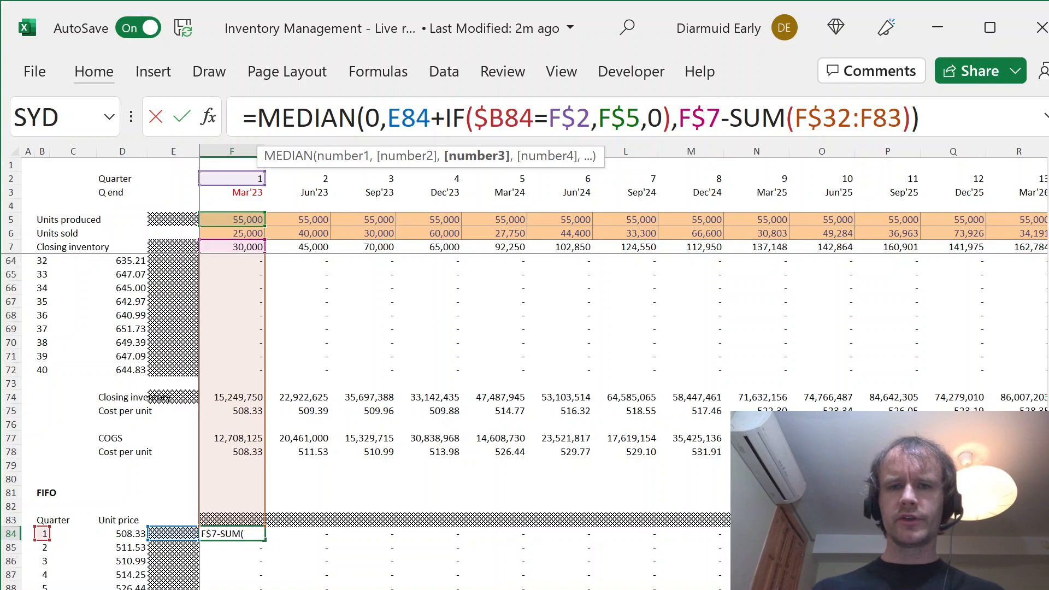
key("Right")
key("Escape")
Step: Copy the hatched cells of row 83 across all quarters into the blank row 124 beneath the FIFO grid
key("Up")
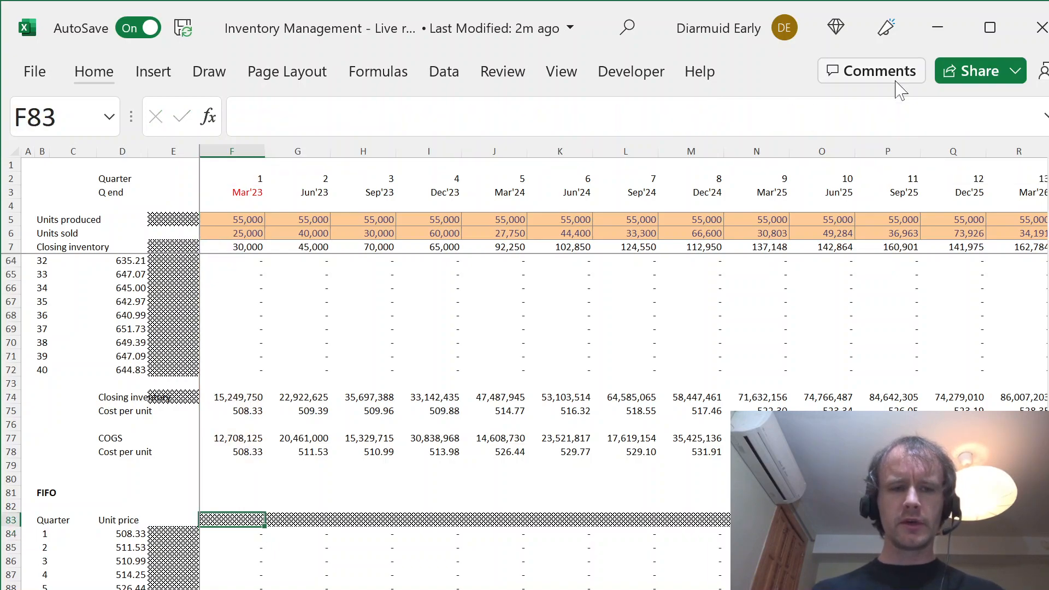
key("ctrl+shift+Right")
key("Down")
key("ctrl+Down")
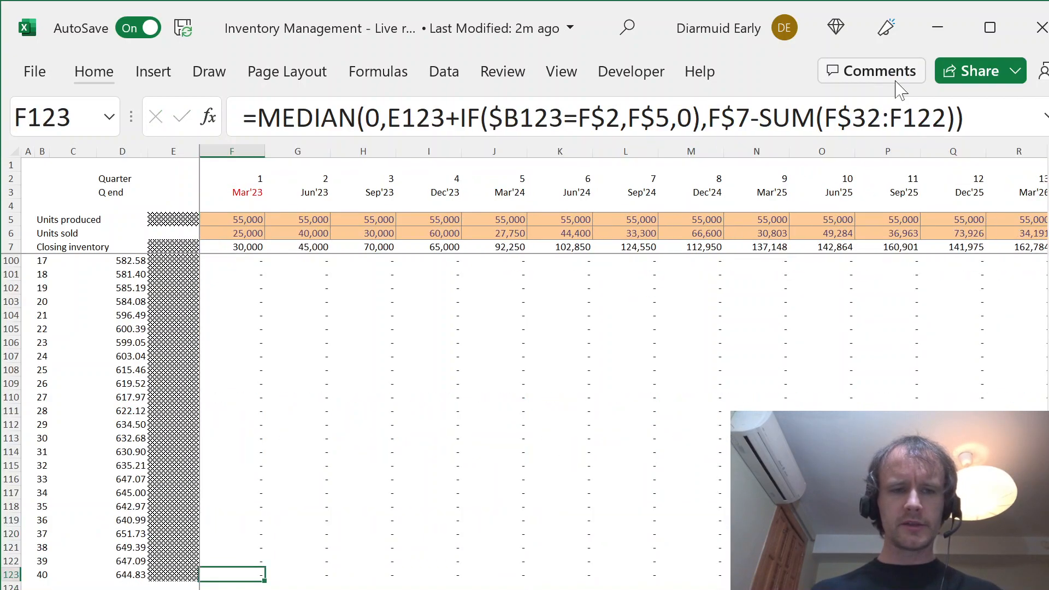
key("Down")
key("Down")
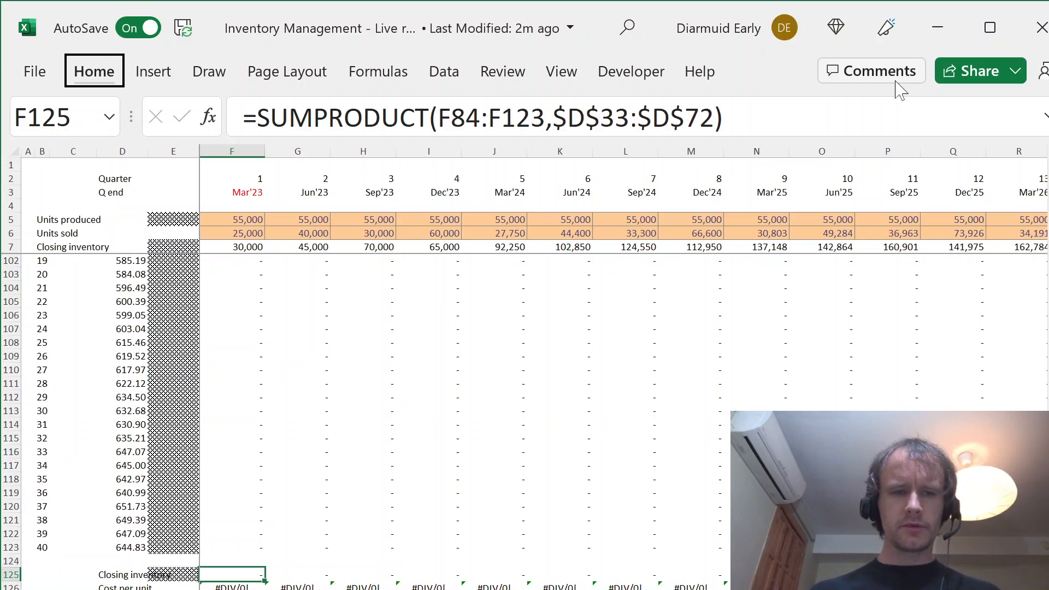
key("Up")
key("Up")
key("ctrl+Up")
key("Up")
key("ctrl+shift+Right")
key("ctrl+c")
key("Down")
key("Down")
key("ctrl+Down")
key("Down")
key("ctrl+v")
Step: Remove the hatching from the quarter cells in row 83 above the FIFO grid
key("Up")
key("Up")
key("ctrl+Up")
key("Up")
key("Up")
key("Down")
key("ctrl+shift+Right")
key("ctrl+c")
key("Left")
key("ctrl+shift+Right")
key("ctrl+r")
key("Right")
key("Down")
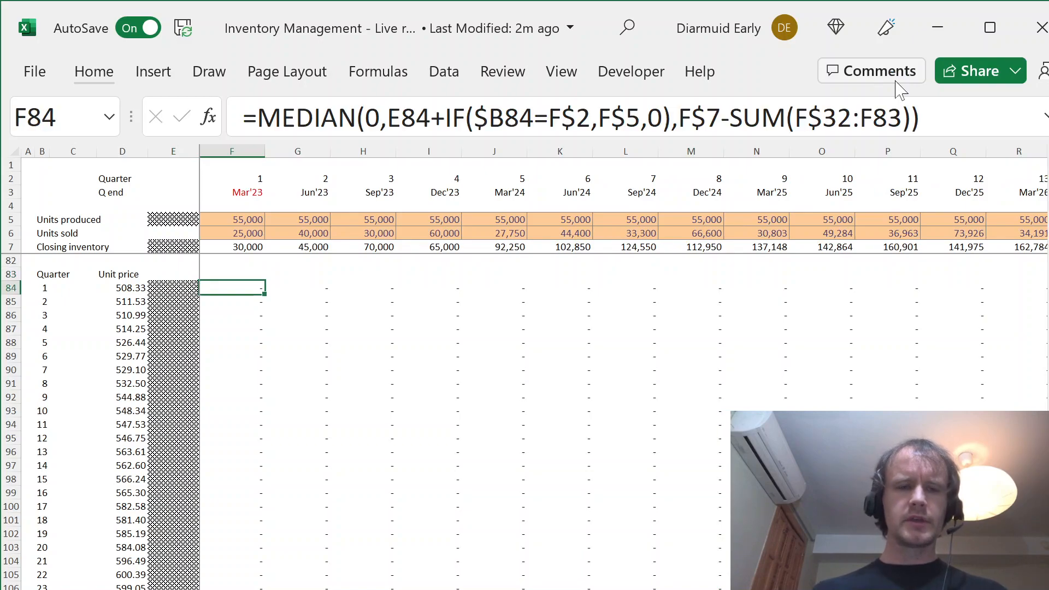
Step: Inspect the LIFO layer formula in F36 to see which range its SUM subtracts from closing inventory
key("ctrl+Up")
key("Up")
key("Up")
key("Up")
key("Up")
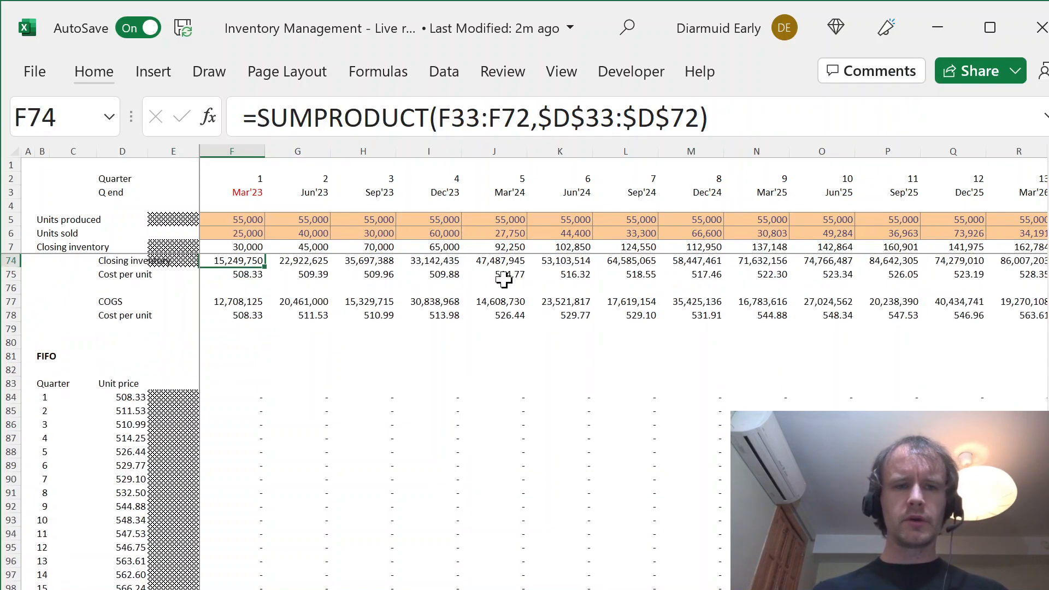
key("ctrl+Up")
key("ctrl+Up")
key("Down")
key("Down")
key("Down")
key("F2")
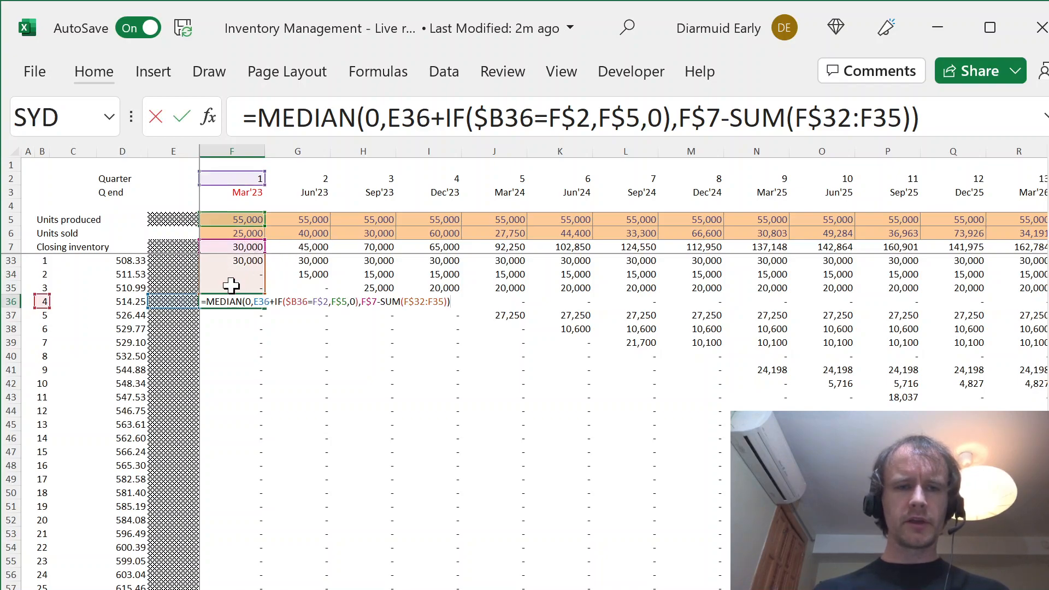
key("Escape")
key("ctrl+Down")
key("ctrl+Down")
key("Down")
key("Down")
key("Down")
key("Down")
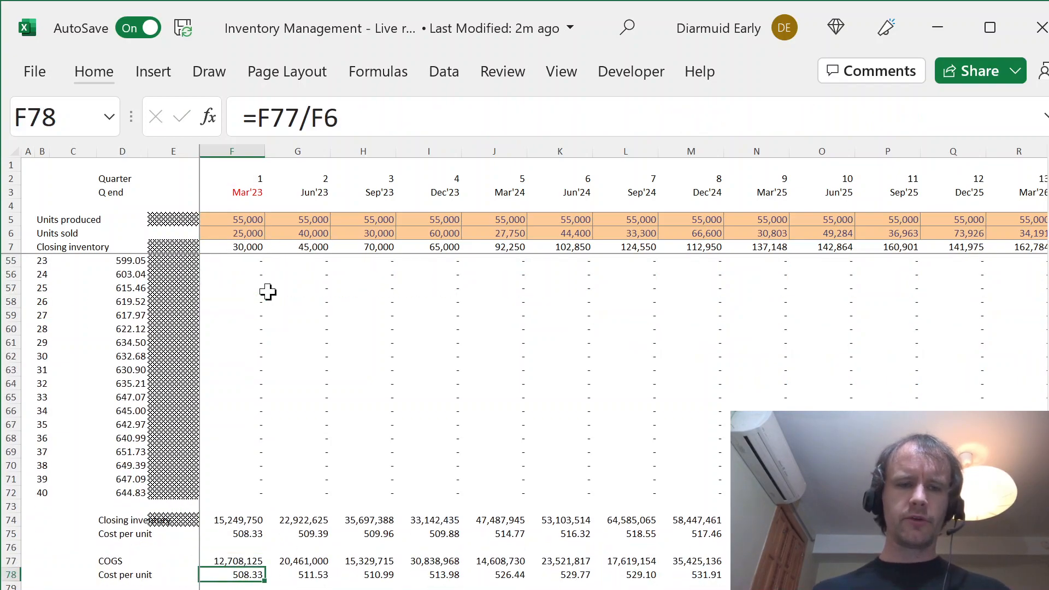
Step: Change the SUM range in F84's MEDIAN formula to F85:F$123 so it subtracts the more recent layers below
key("ctrl+Down")
key("ctrl+Down")
key("Down")
key("ctrl+shift+Right")
key("Left")
key("Right")
key("ctrl+Up")
key("Up")
key("Down")
left_click(795, 118)
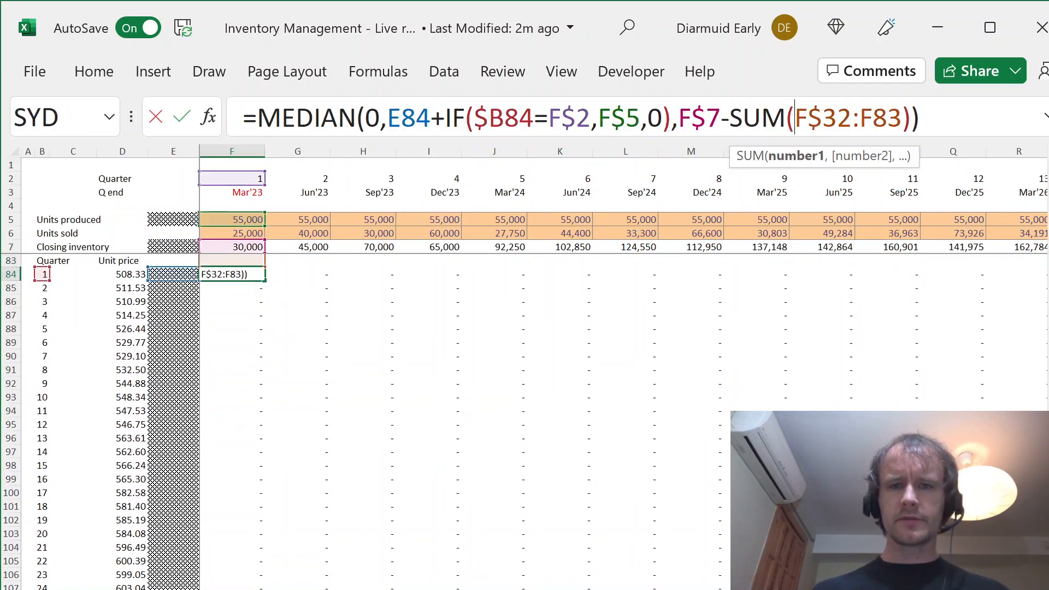
left_click_drag(795, 118, 903, 118)
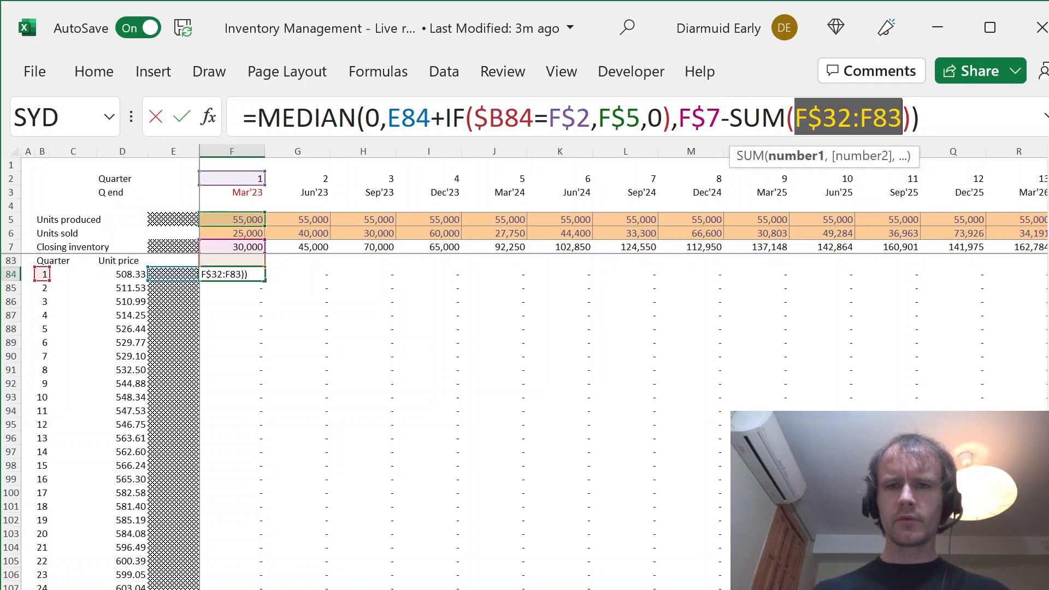
left_click(235, 286)
key("ctrl+shift+Down")
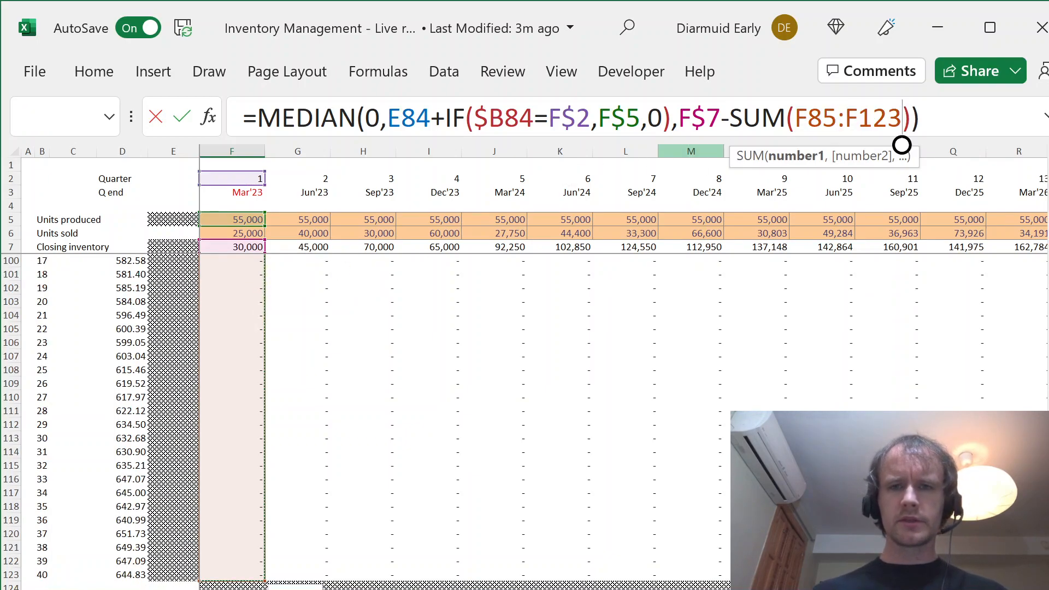
left_click(859, 118)
type("$")
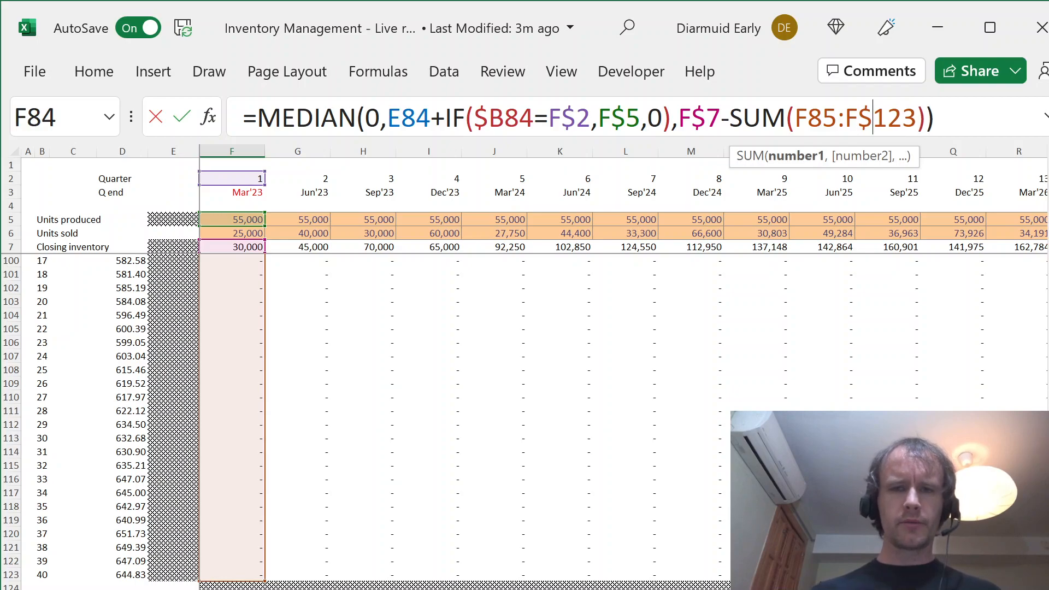
key("ctrl+Return")
Step: Fill the F84 formula across and down the whole FIFO grid, through quarter 40 and row 123
key("ctrl+shift+Down")
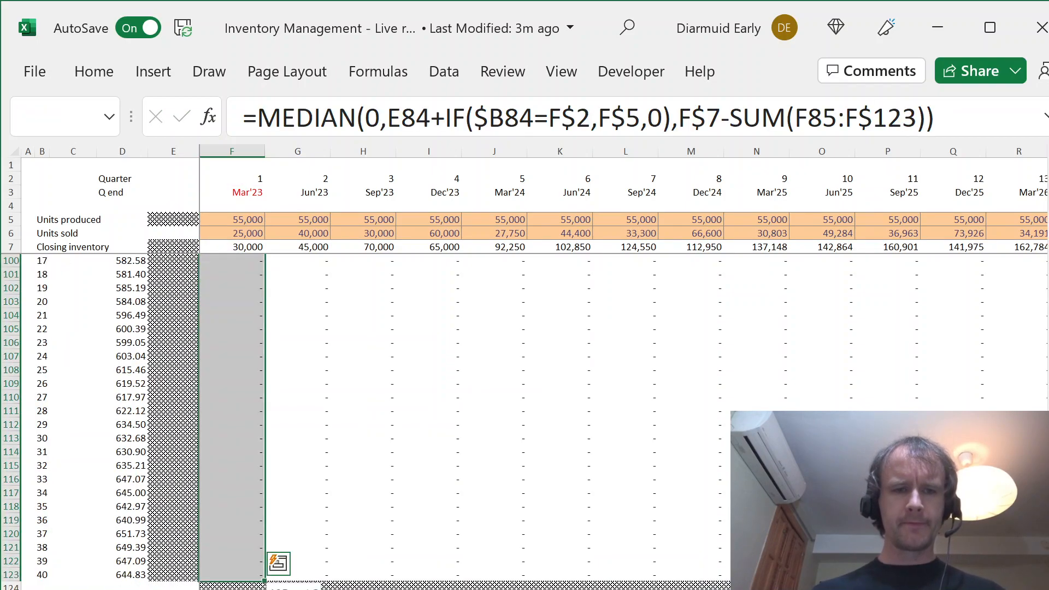
key("ctrl+shift+Right")
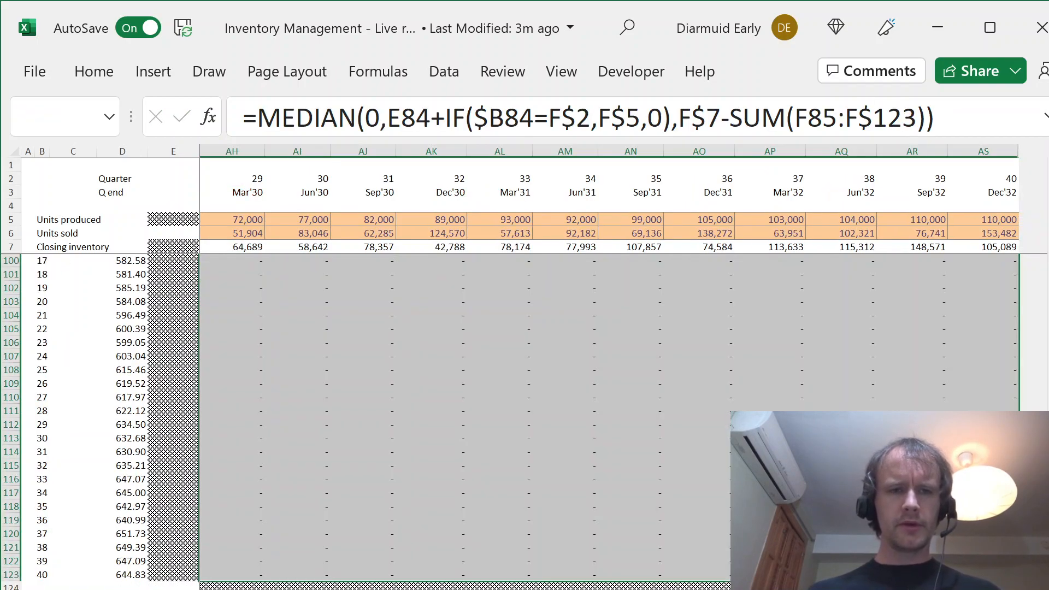
key("ctrl+r")
key("ctrl+d")
Step: Examine the FIFO inventory layers along the grid's diagonal, from Mar'23 towards Mar'27
key("Up")
key("Down")
key("Right")
key("Down")
key("Right")
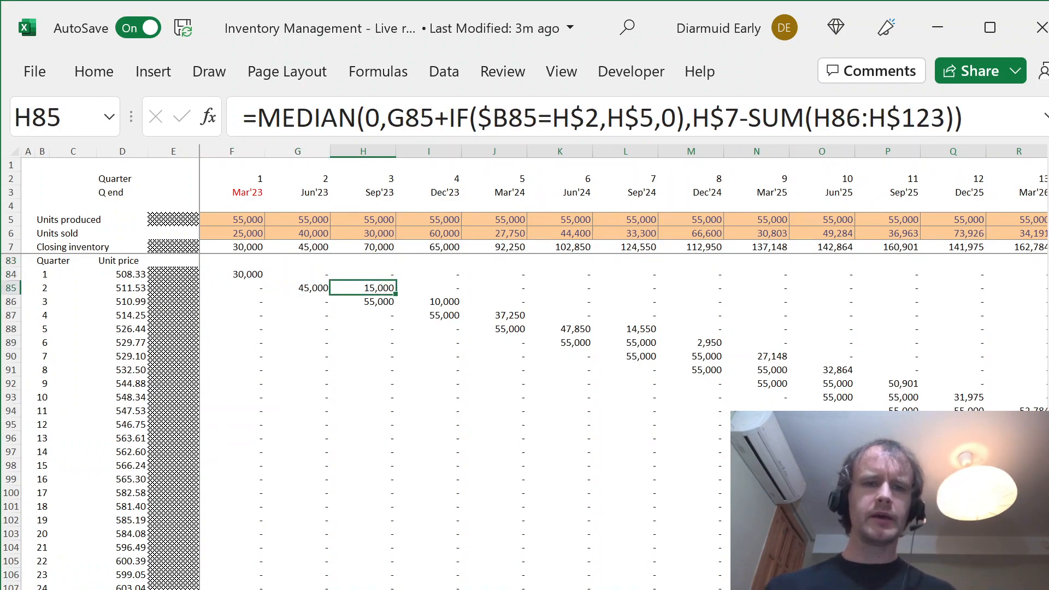
key("Down")
key("Right")
key("Right")
key("Right")
key("Right")
key("Down")
key("Right")
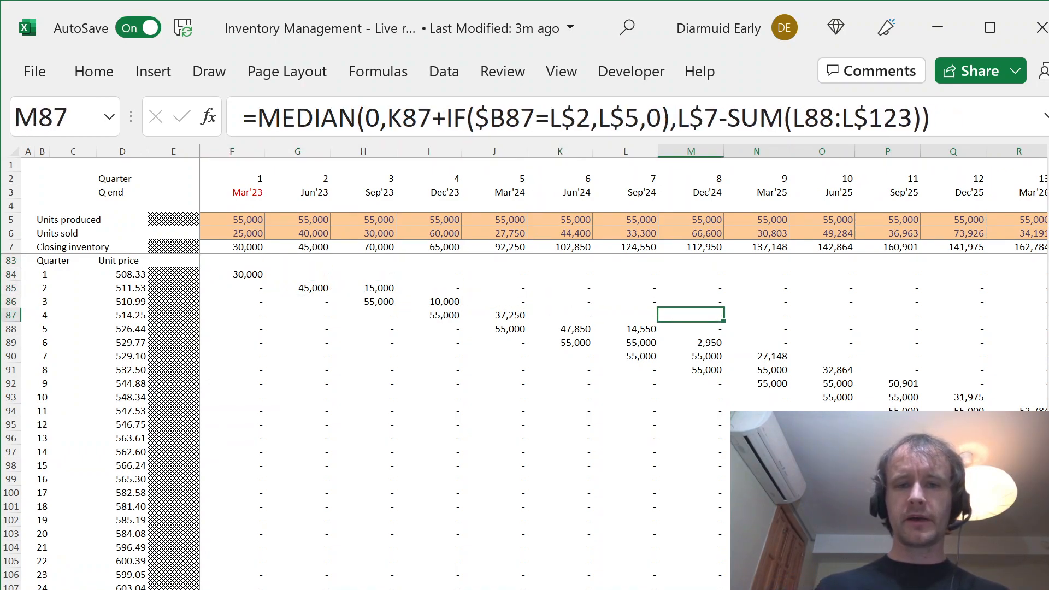
key("Down")
key("Right")
key("Down")
key("Down")
key("Right")
key("Down")
key("Right")
key("Down")
key("Down")
key("Right")
key("Down")
key("Right")
key("Right")
key("Down")
key("Right")
key("Down")
key("Right")
key("Down")
key("Right")
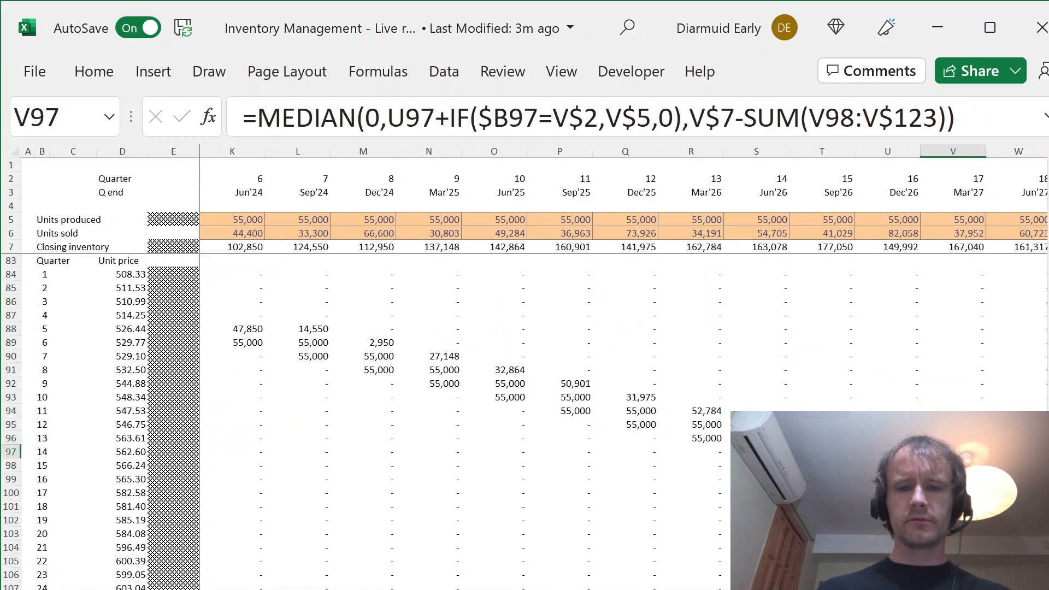
Step: Examine the FIFO inventory layers along the grid's diagonal, from Mar'27 through Dec'32
key("Down")
key("Right")
key("Down")
key("Right")
key("Down")
key("Right")
key("Down")
key("Right")
key("Down")
key("Right")
key("Down")
key("Right")
key("Down")
key("Right")
key("Down")
key("Down")
key("Down")
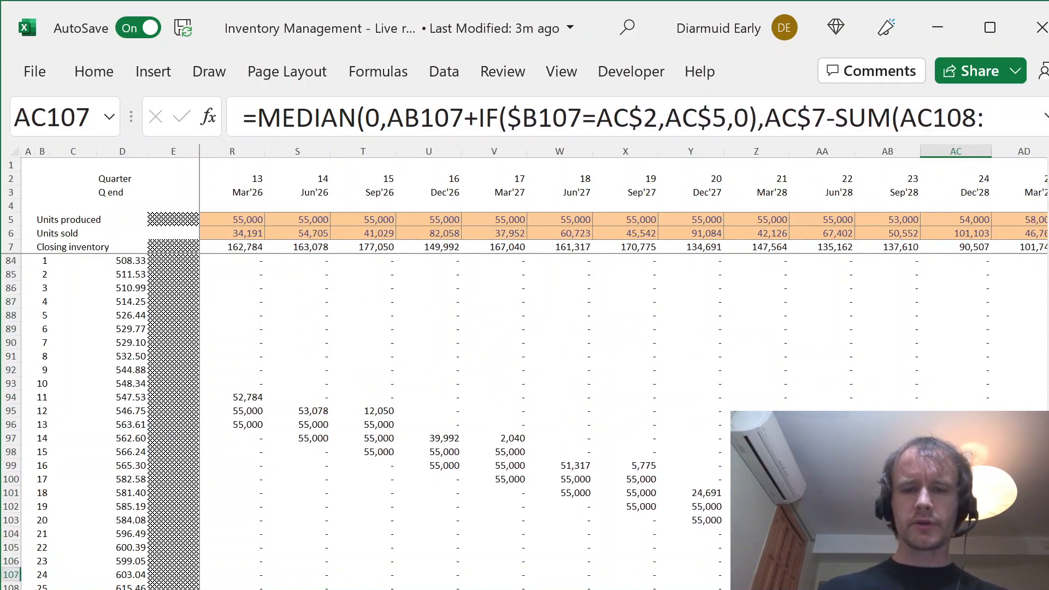
key("Right")
key("Down")
key("Right")
key("Down")
key("Down")
key("Right")
key("Down")
key("Right")
key("Down")
key("Right")
key("Down")
key("Right")
key("Down")
key("Right")
key("Down")
key("Right")
key("Down")
key("Right")
key("Down")
key("Right")
key("Down")
key("Right")
key("Down")
key("Right")
key("Down")
key("Right")
key("Down")
key("Right")
key("Down")
key("Right")
key("Down")
key("Right")
Step: Recheck the FIFO layers for quarters 35 to 40, ending at the grid's last cell, AS123
key("Left")
key("Up")
key("Left")
key("Up")
key("Left")
key("Up")
key("Left")
key("Up")
key("Left")
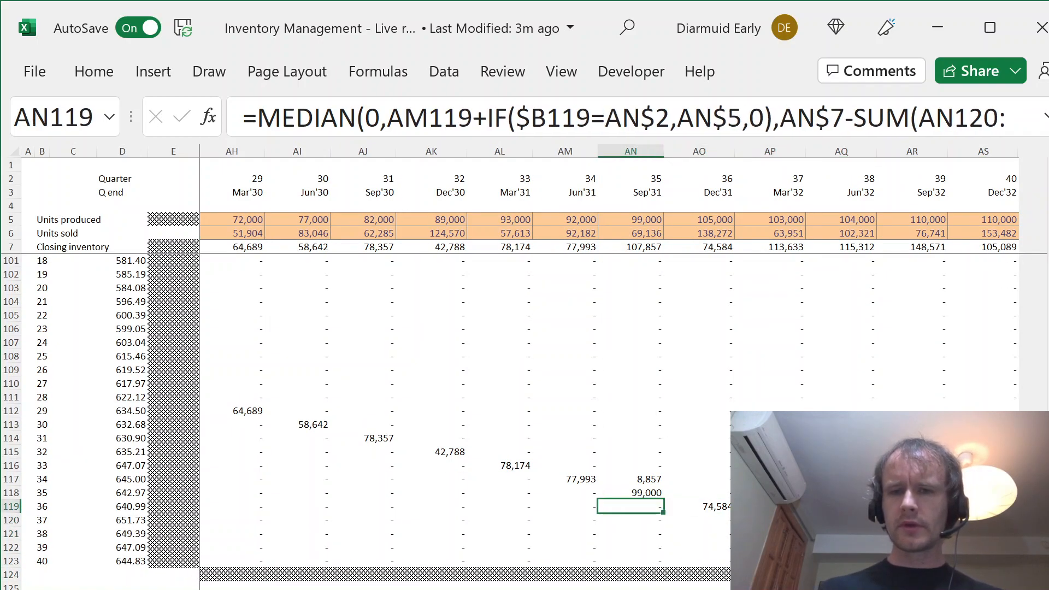
key("Down")
key("Right")
key("Down")
key("Right")
key("Right")
key("Right")
key("Down")
key("Right")
key("Down")
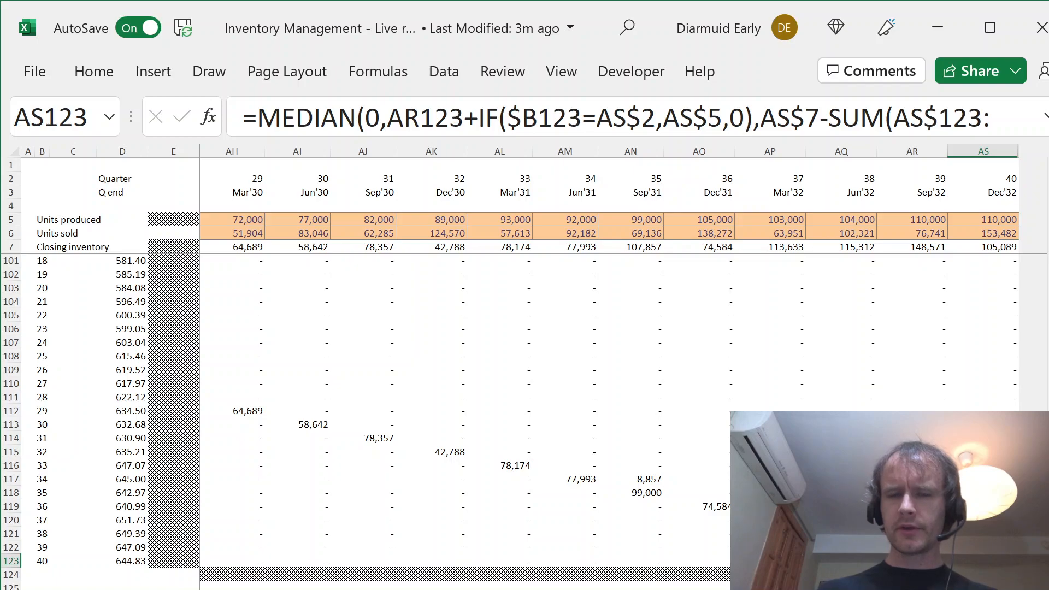
Step: Inspect which cells the formula in AS123 refers to
key("F2")
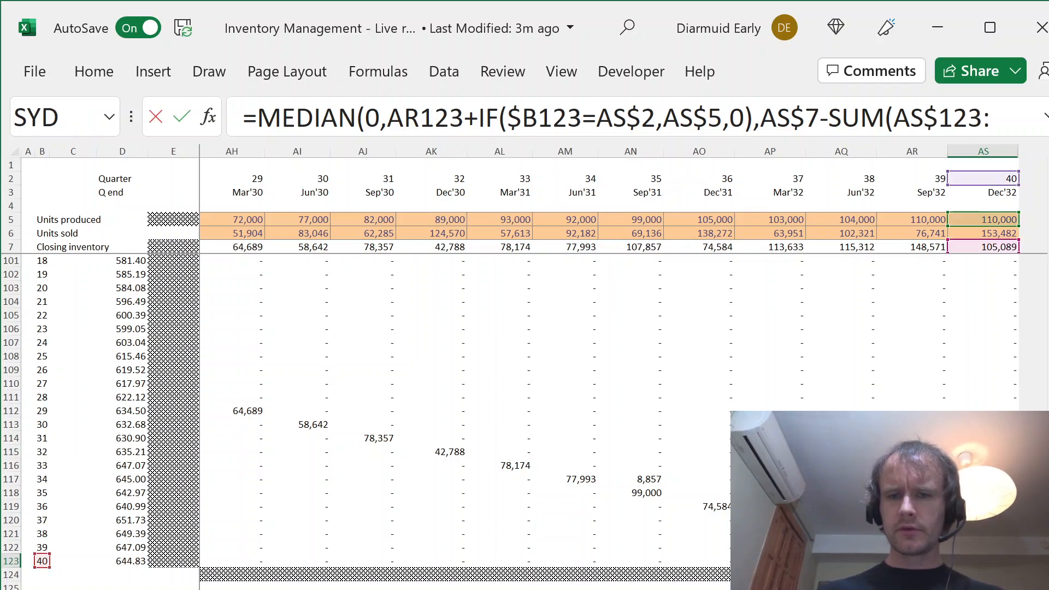
key("Escape")
key("F2")
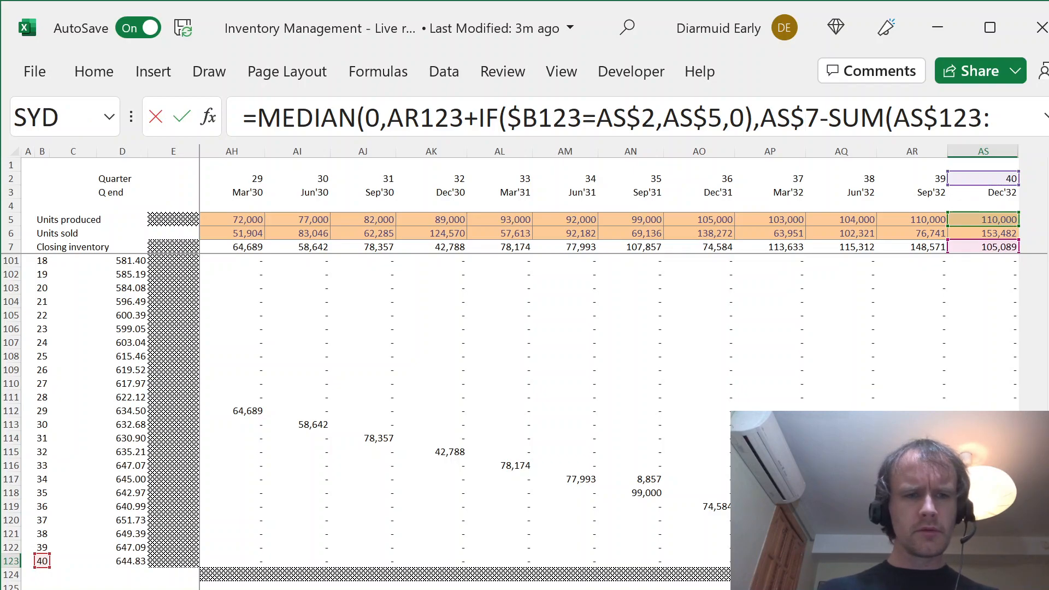
key("Escape")
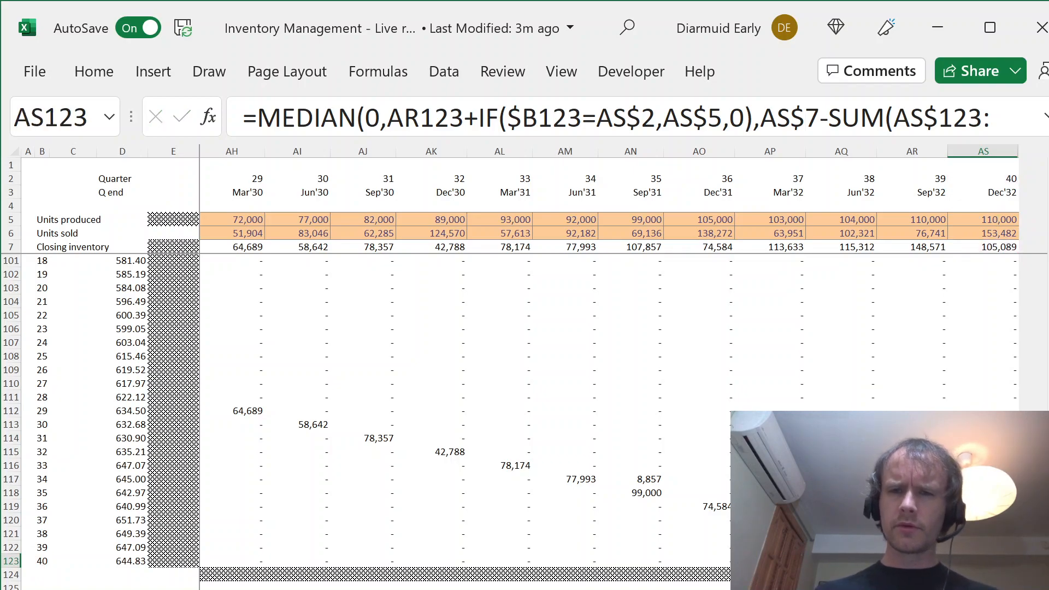
Step: Check the quarter 40 column of the LIFO grid, AS33:AS72, for comparison with the FIFO layers
key("ctrl+Up")
key("ctrl+Up")
key("ctrl+Up")
key("ctrl+Up")
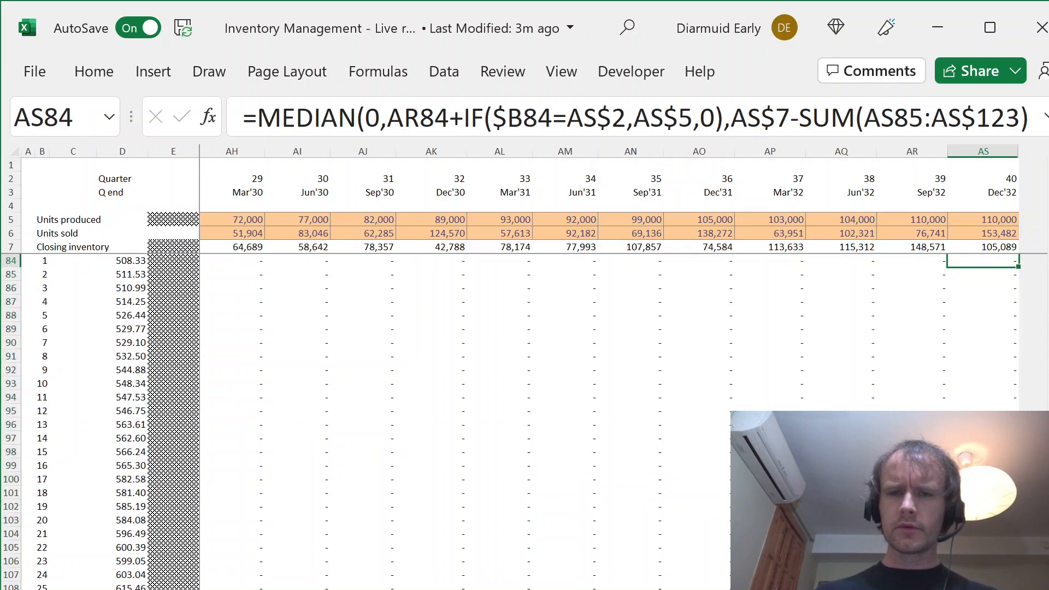
key("Up")
key("Up")
key("Up")
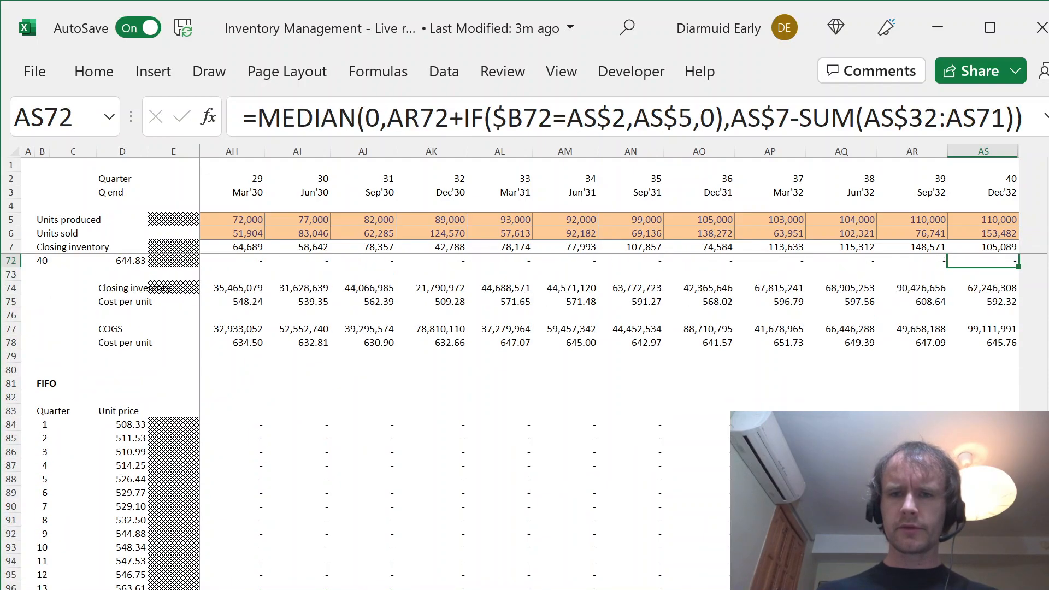
key("ctrl+Up")
key("ctrl+Down")
key("ctrl+shift+Up")
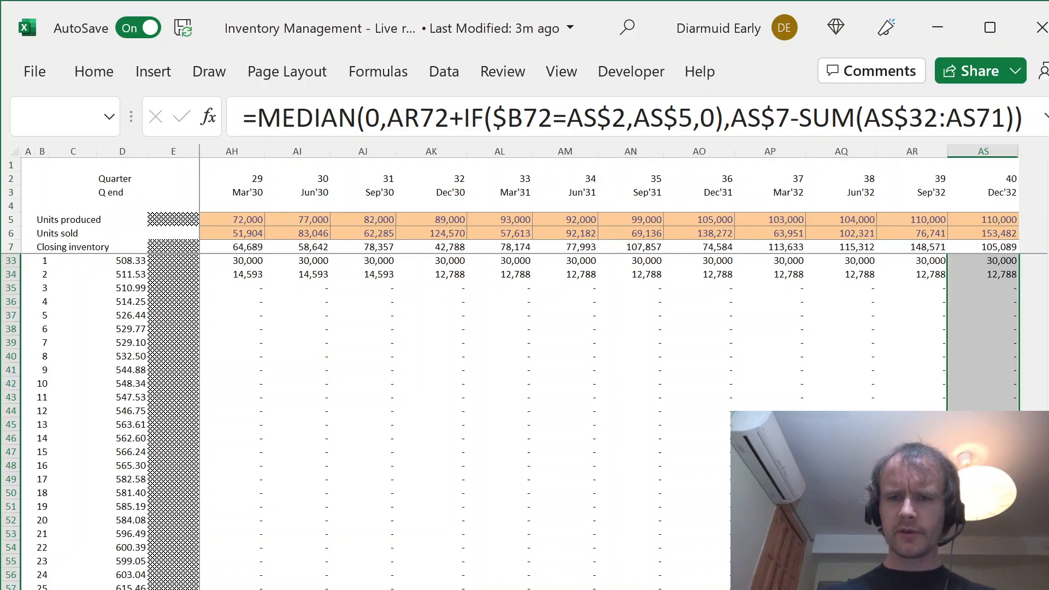
Step: Check the quarter 40 column of the FIFO grid and inspect the MEDIAN formula in AS123
key("ctrl+Down")
key("ctrl+Down")
key("ctrl+Down")
key("ctrl+Down")
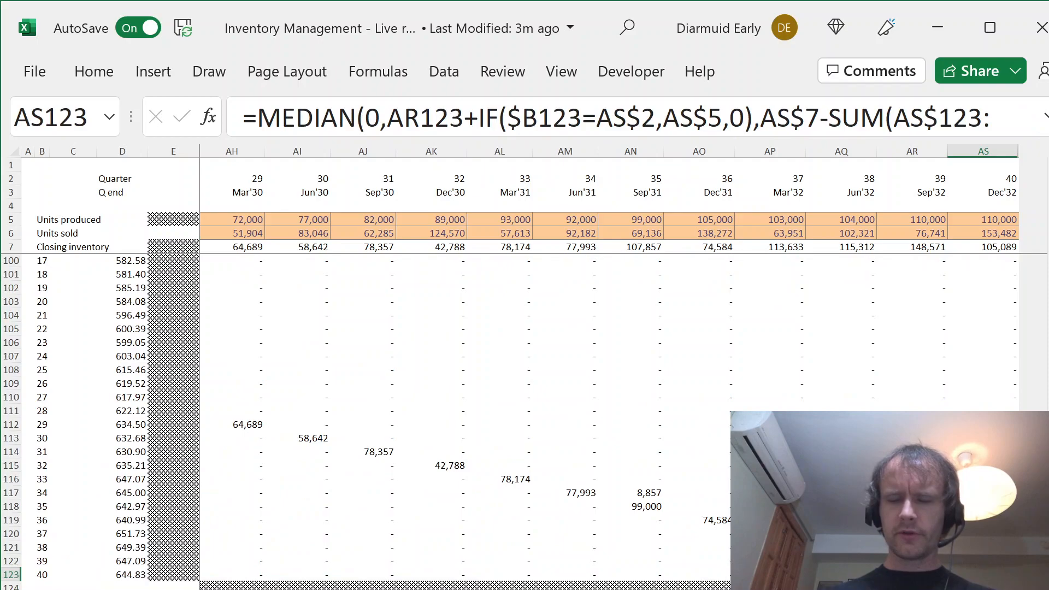
key("ctrl+shift+Up")
key("ctrl+shift+Down")
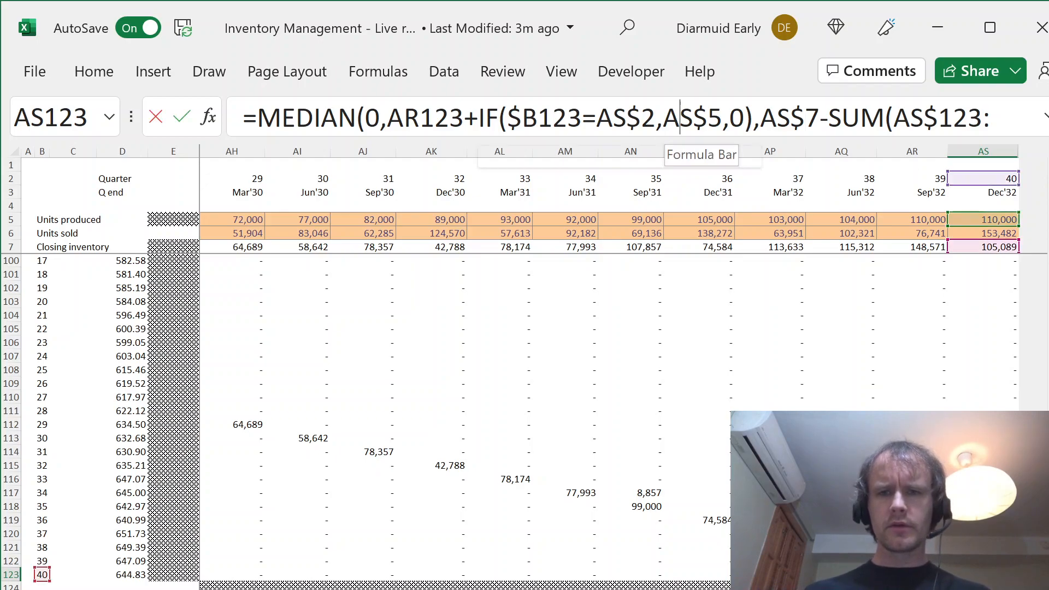
left_click(681, 117)
key("Escape")
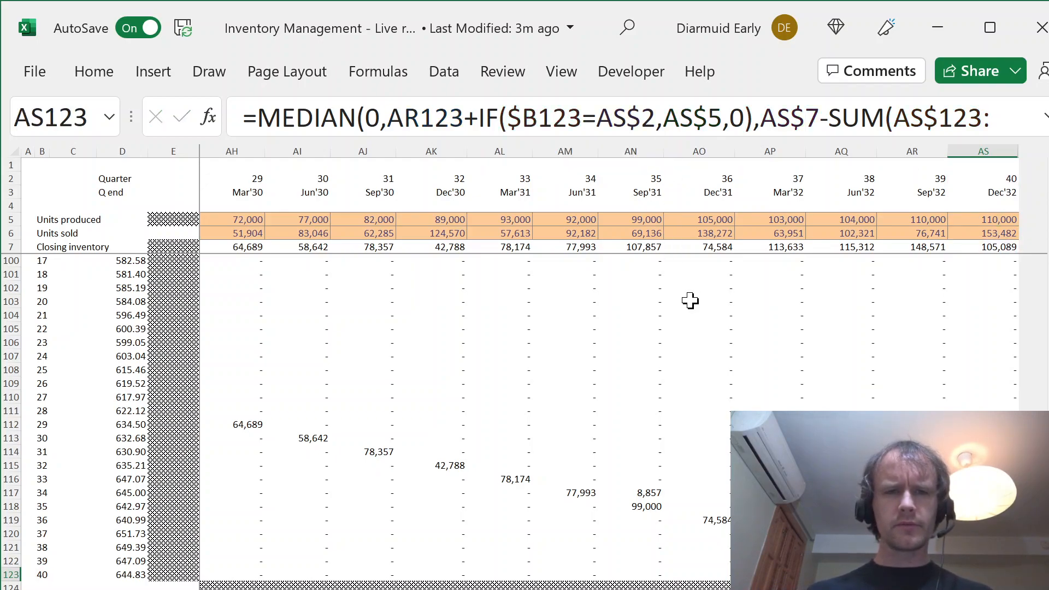
Step: Evaluate the AS123 MEDIAN formula part by part with Evaluate Formula
key("alt+m")
key("v")
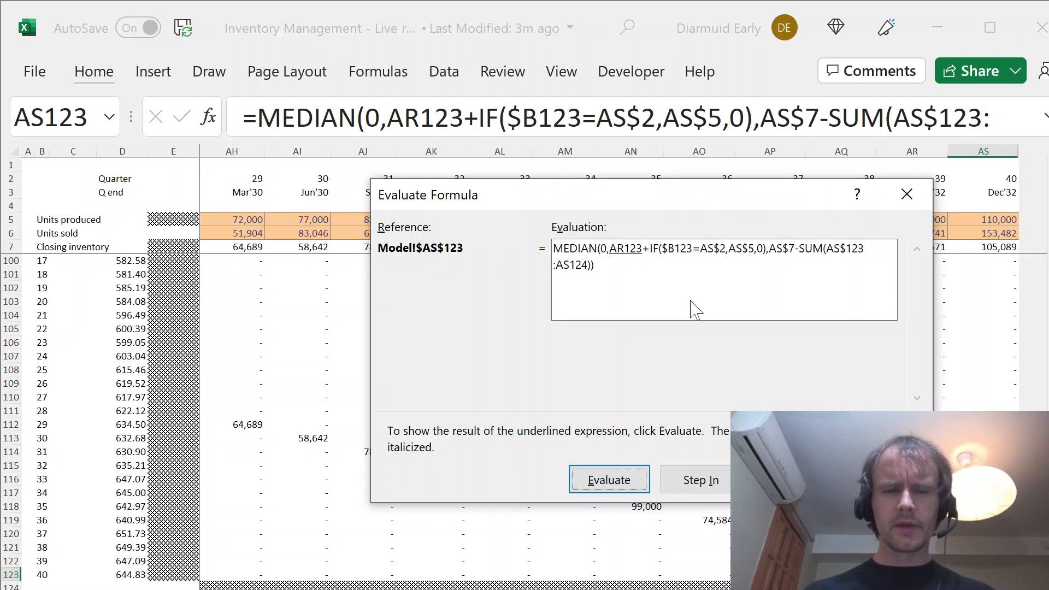
key("Return")
key("Return")
key("Return")
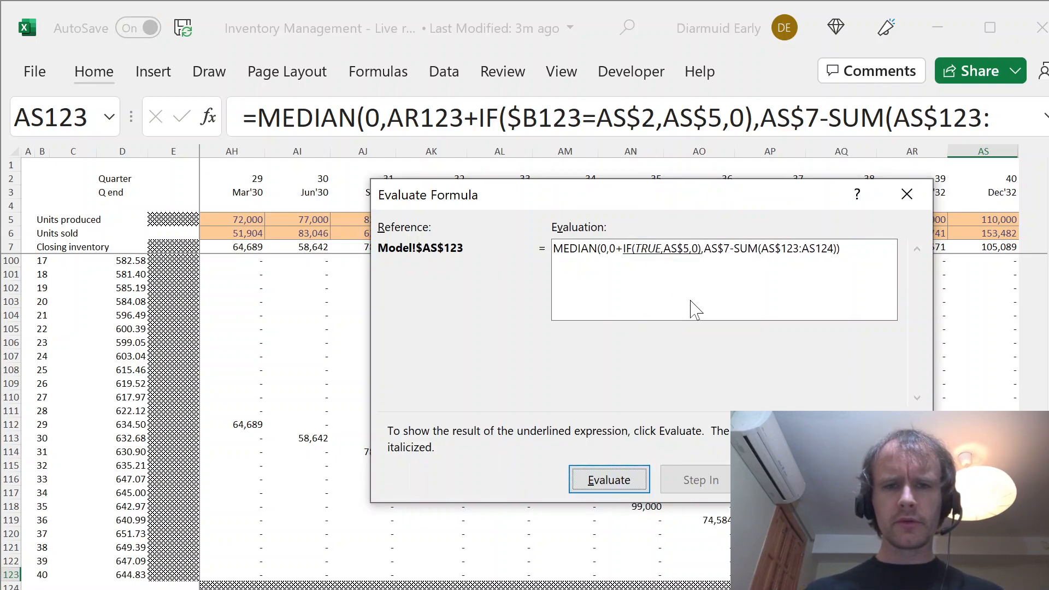
key("Return")
key("Return")
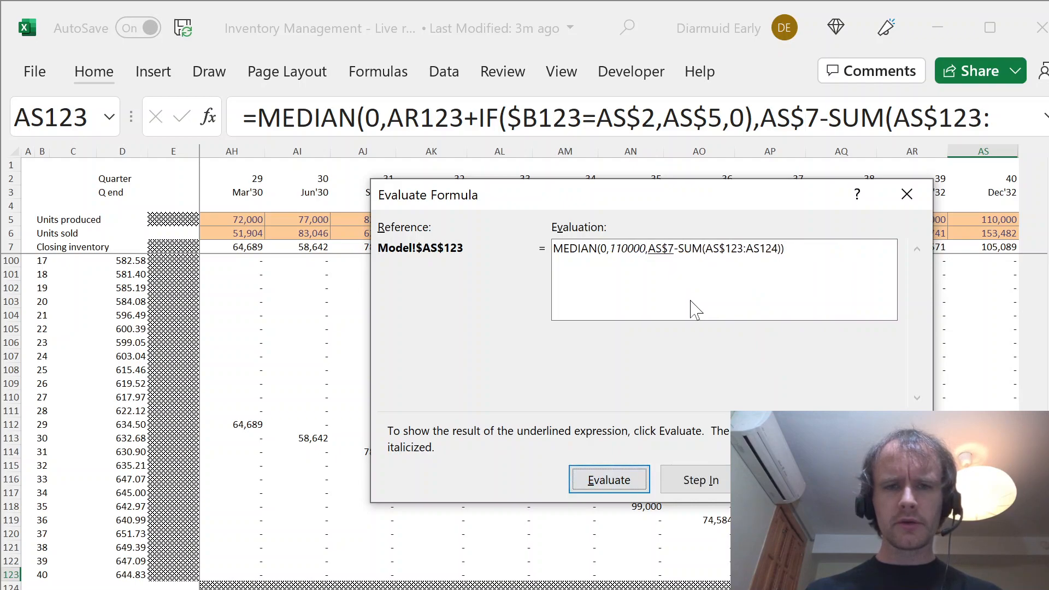
key("Return")
key("Return")
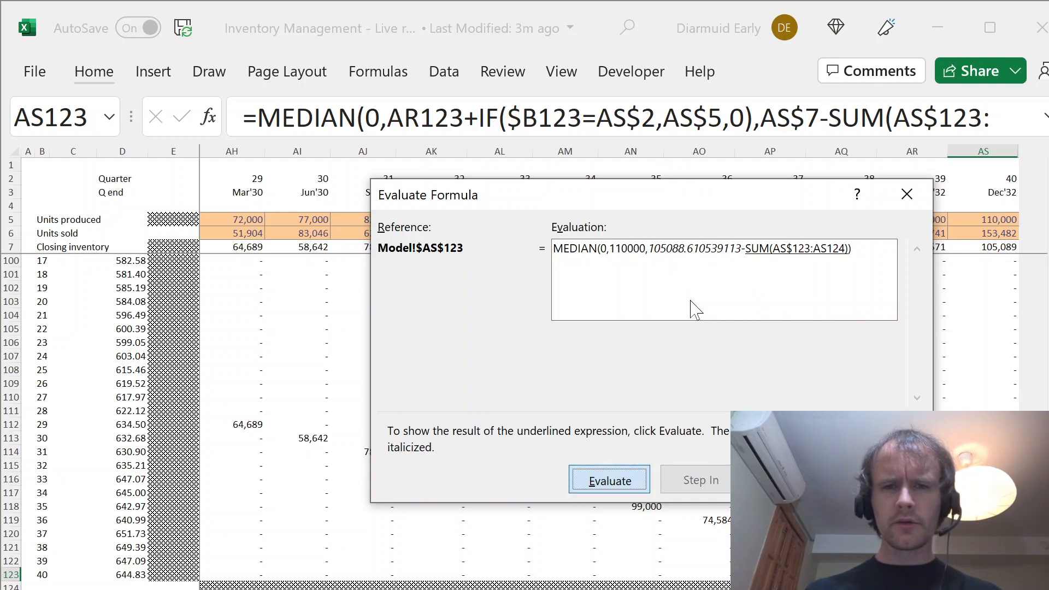
key("Return")
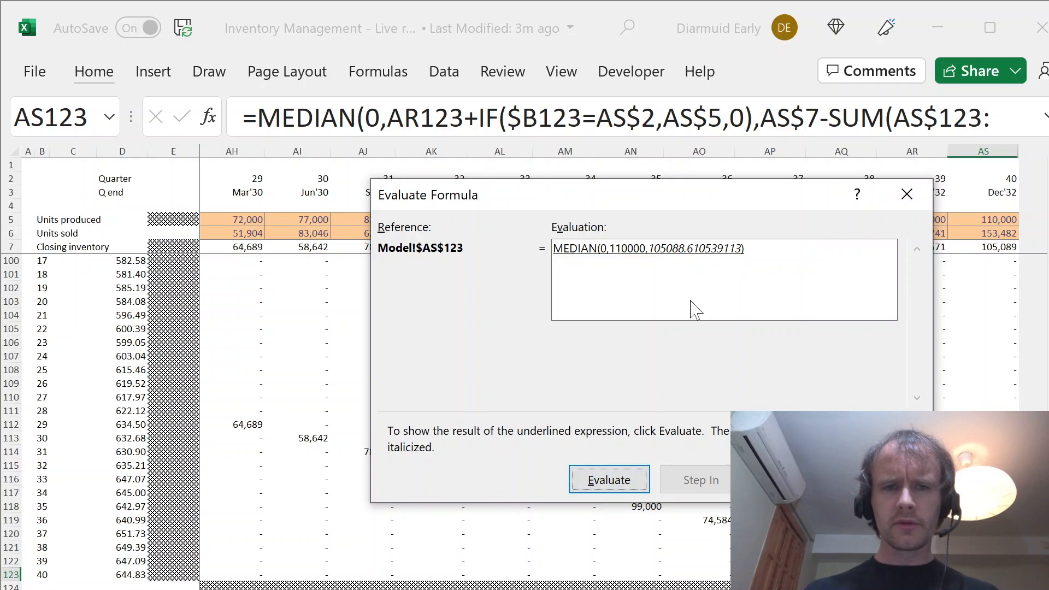
key("Return")
key("Escape")
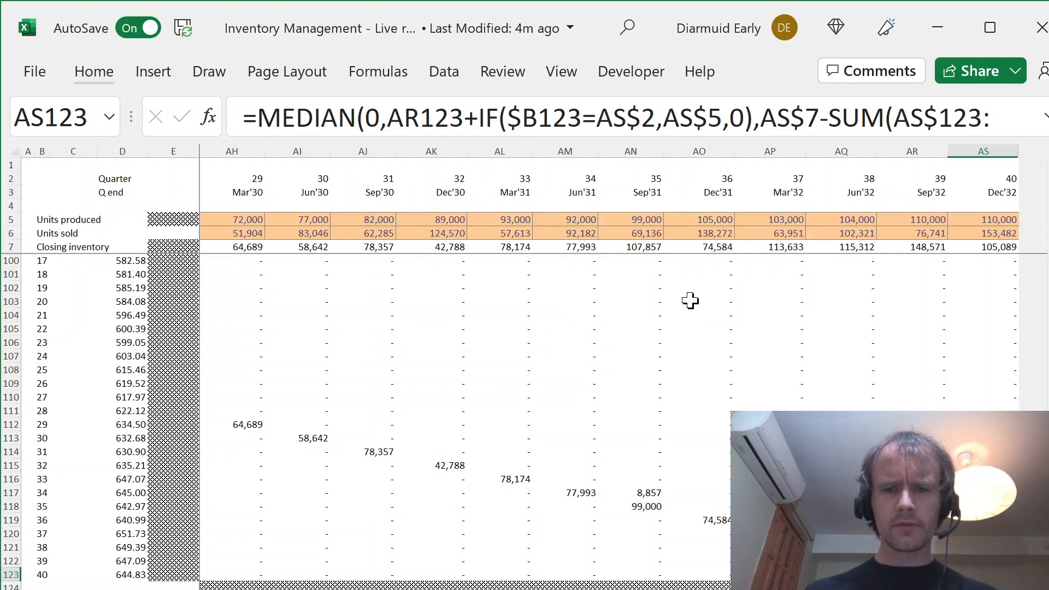
Step: Re-enter the AS123 formula unchanged and step through its full evaluation again
key("F2")
key("Escape")
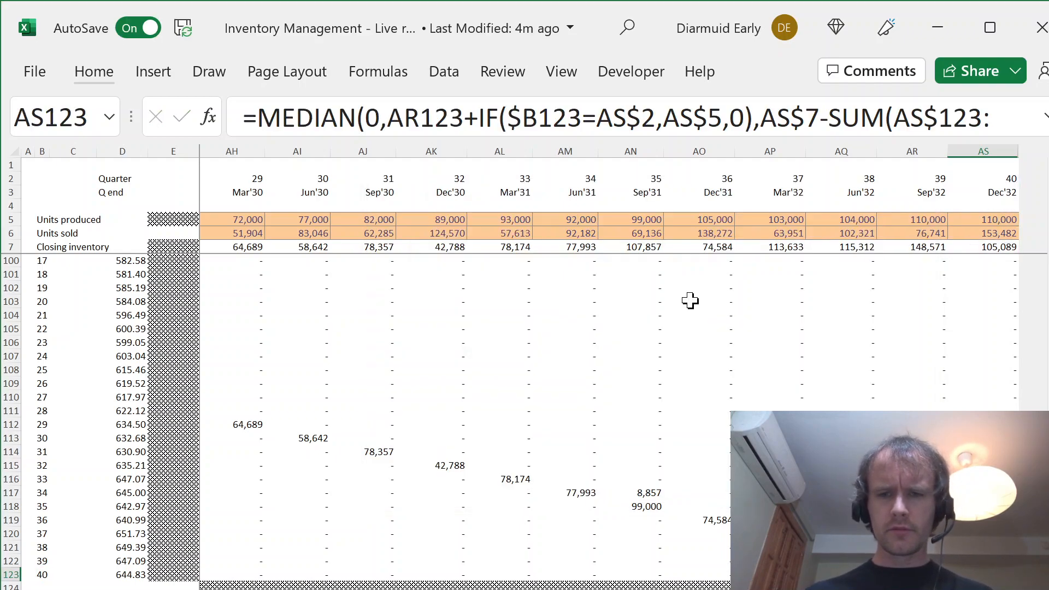
key("Return")
key("Up")
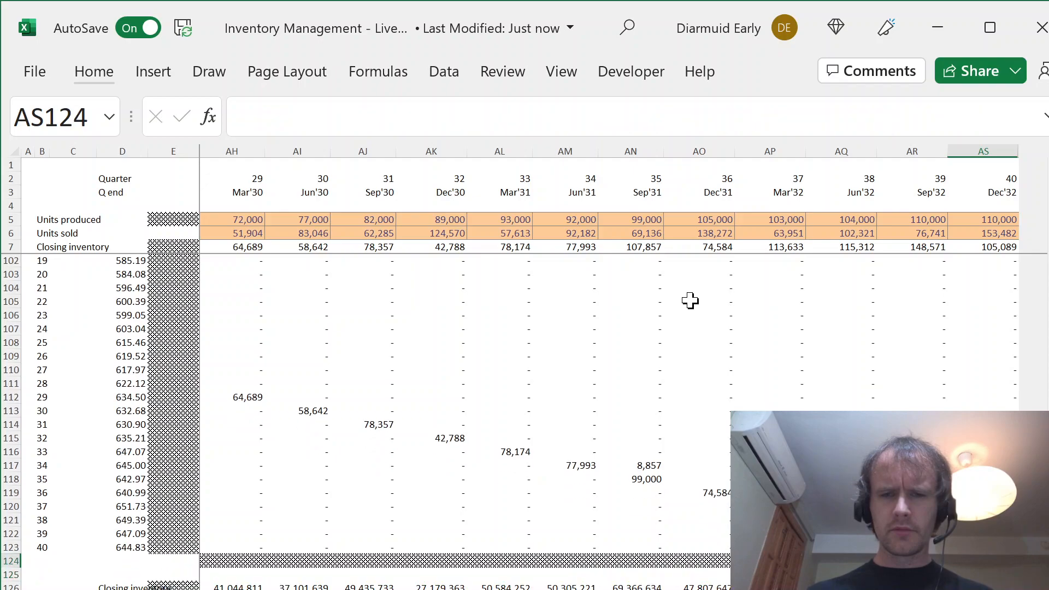
key("alt+m")
key("v")
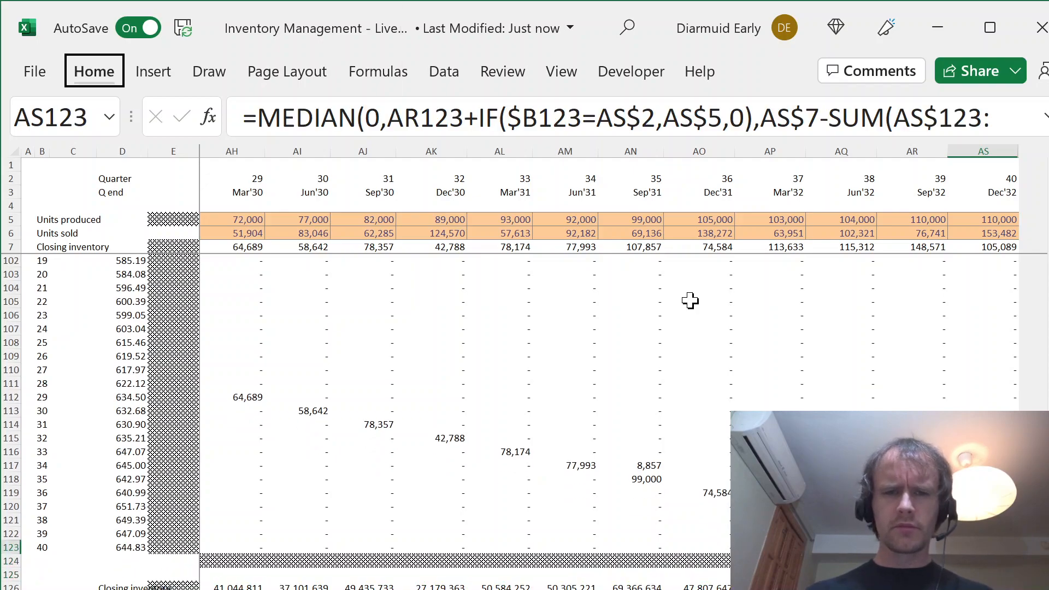
key("Return")
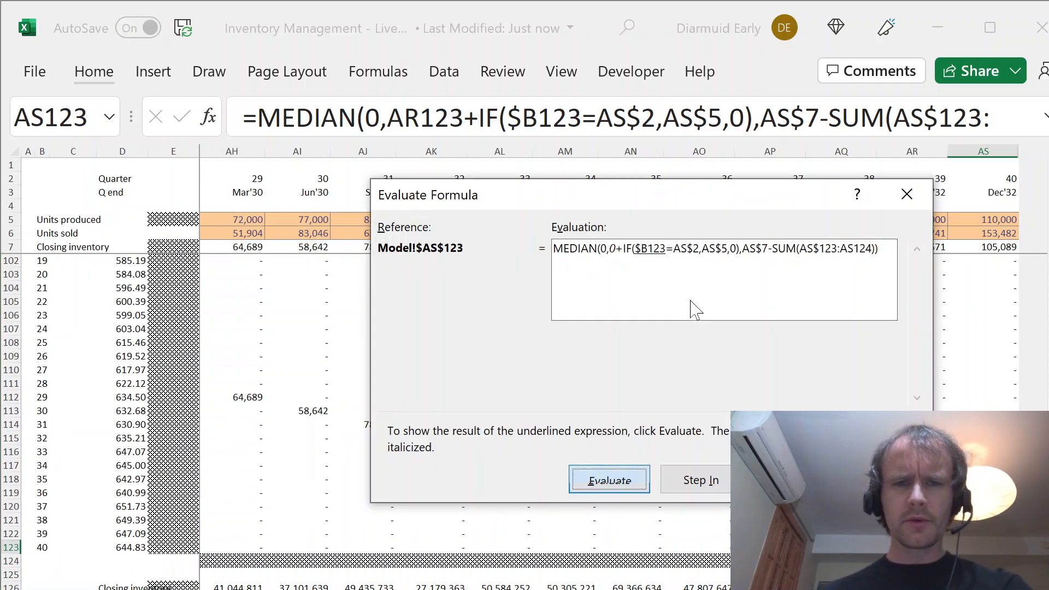
key("Return")
key("Return")
key("Return")
key("Return")
key("Return")
key("Return")
key("Return")
key("Return")
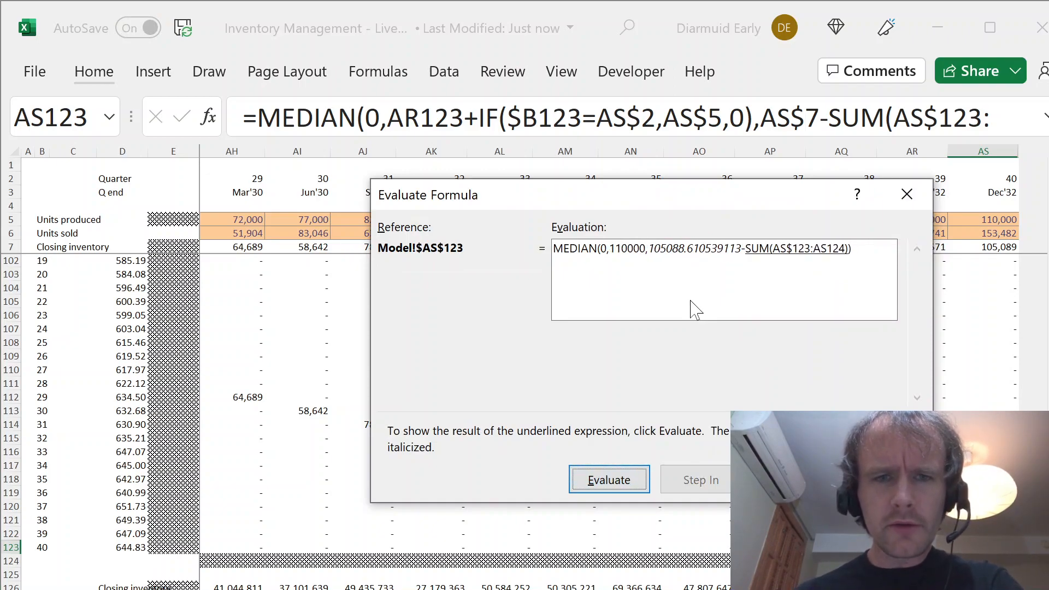
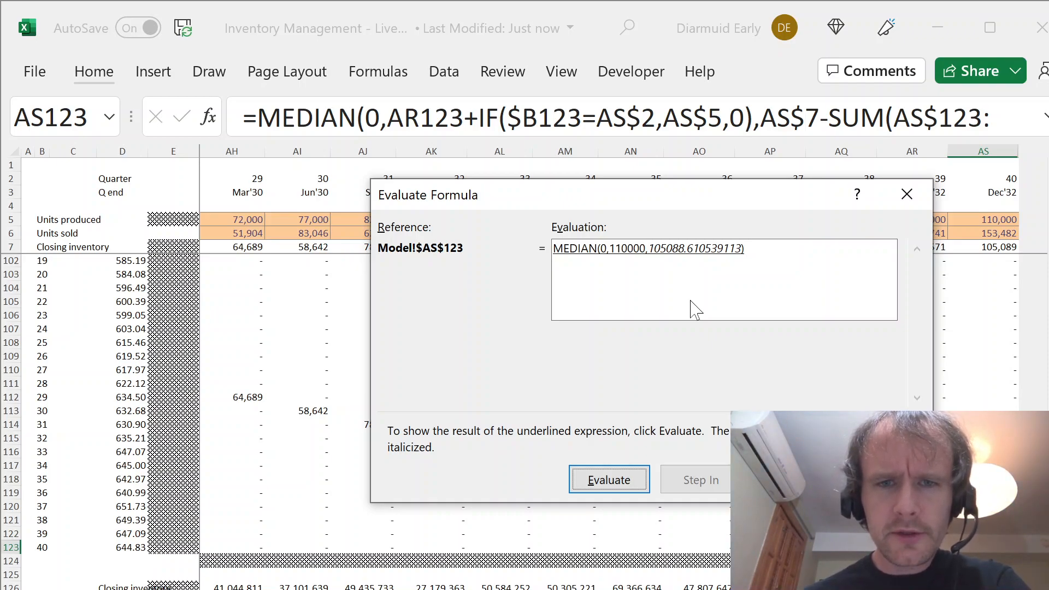
key("Return")
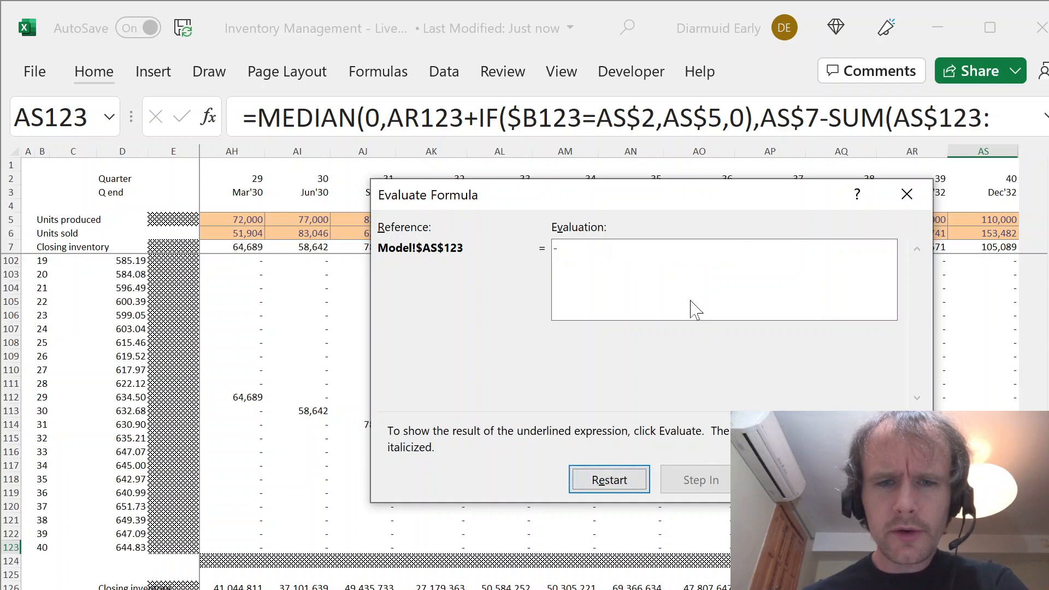
key("Escape")
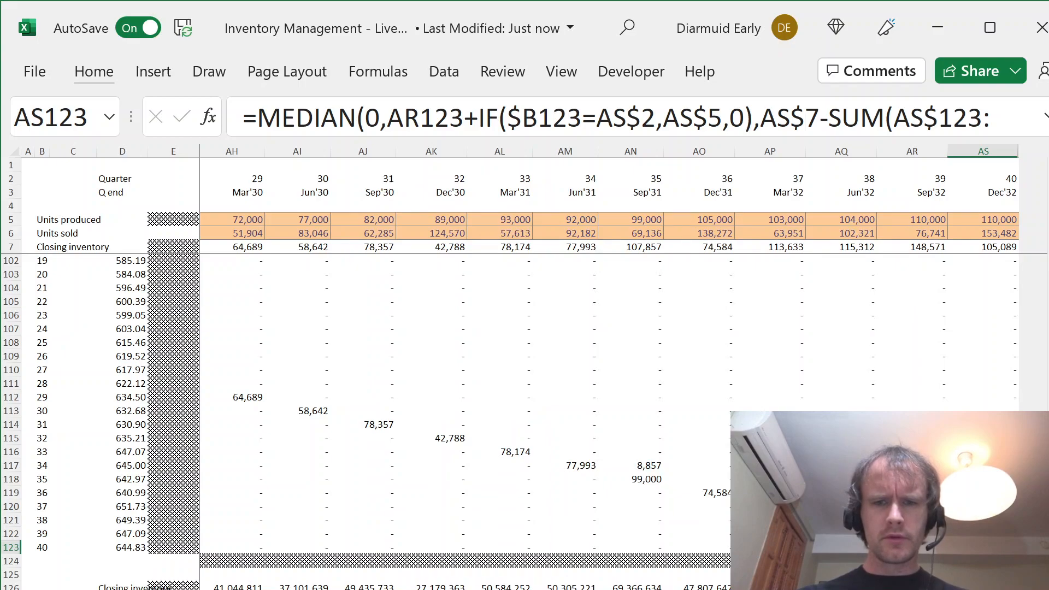
Step: Examine the FIFO closing inventory, COGS and cost per unit rows, F126:AS130, and their source cell AS123
key("Down")
key("Down")
key("Down")
key("Down")
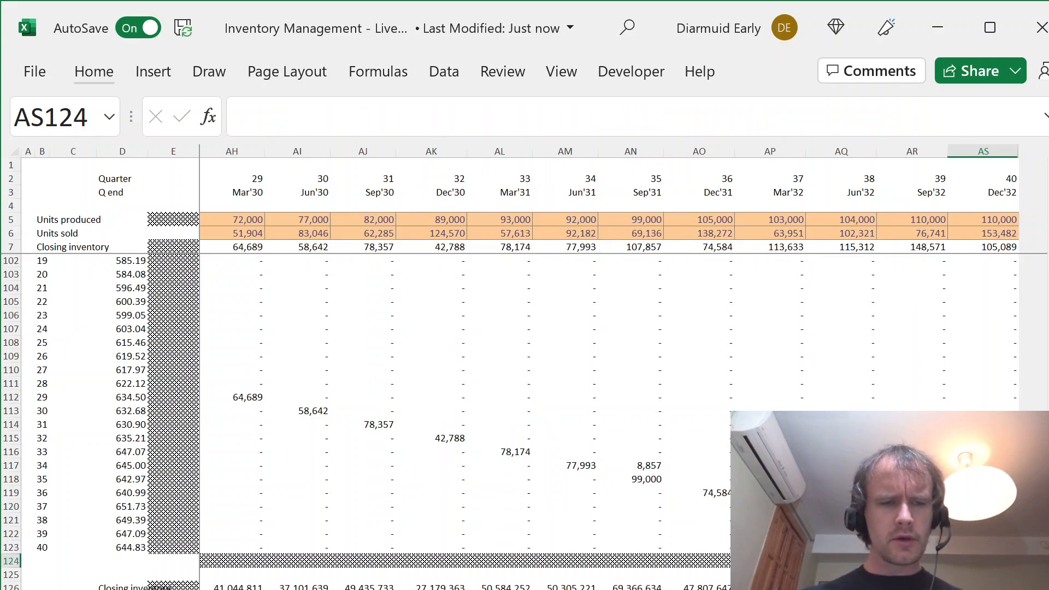
key("Up")
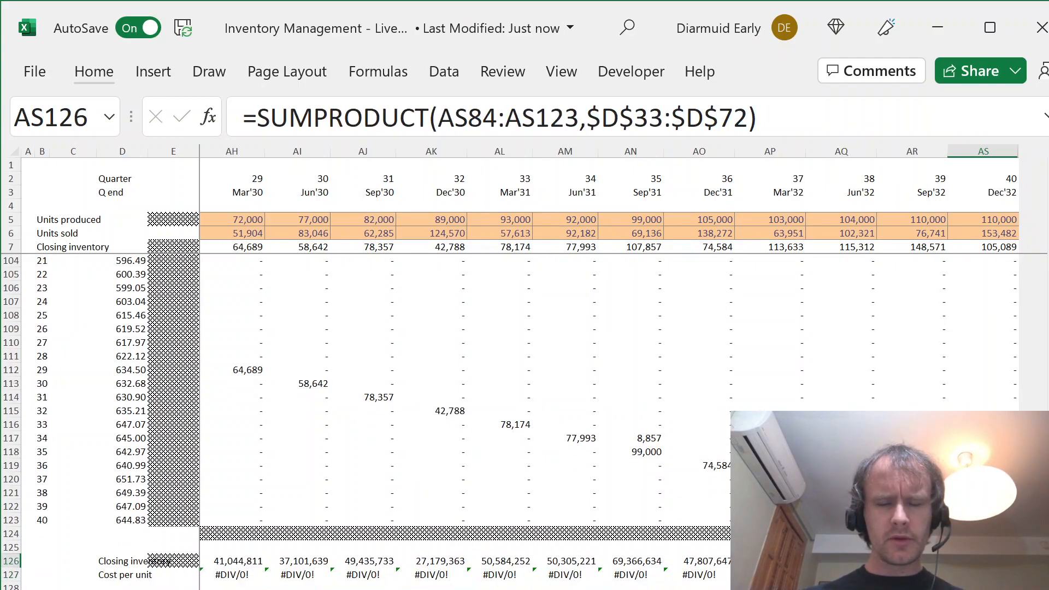
key("shift+Down")
key("shift+Down")
key("shift+Down")
key("shift+Down")
key("shift+Up")
key("Up")
key("Up")
key("Up")
key("F2")
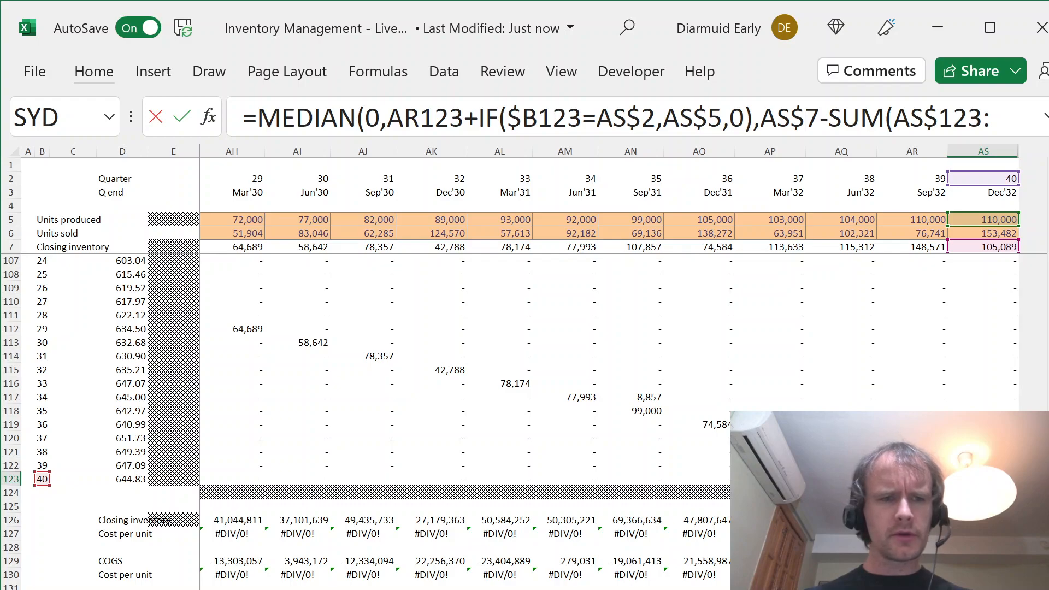
key("Escape")
key("Down")
key("Down")
key("Down")
key("shift+Down")
key("shift+Down")
key("shift+Down")
key("shift+Down")
key("ctrl+shift+Left")
key("shift+Left")
key("shift+Right")
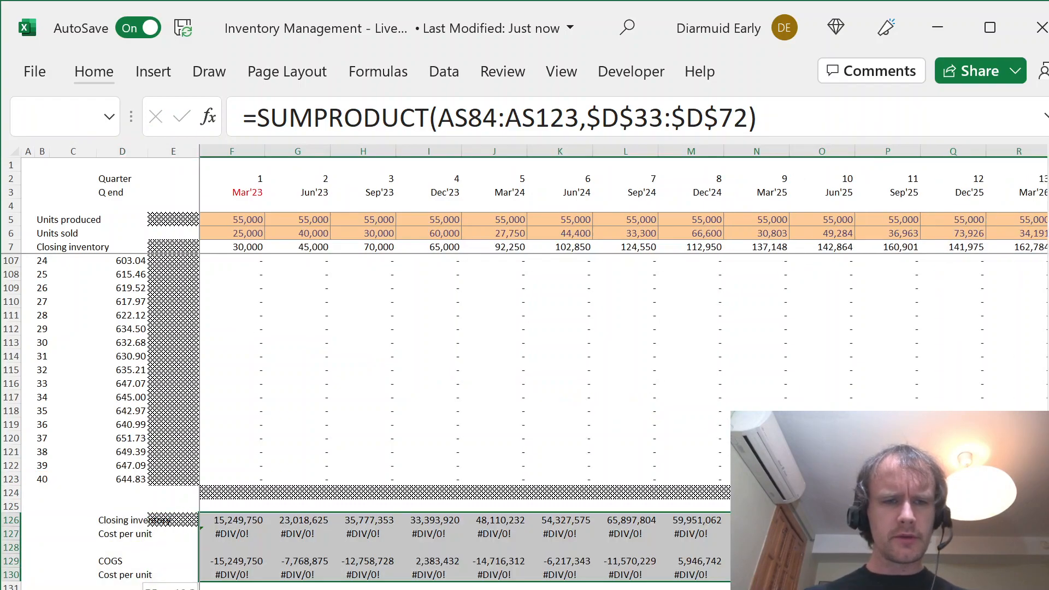
Step: Check the quarter 39 and 40 columns of the FIFO grid and reopen AS123's formula to review its SUM range
key("ctrl+Up")
key("ctrl+Up")
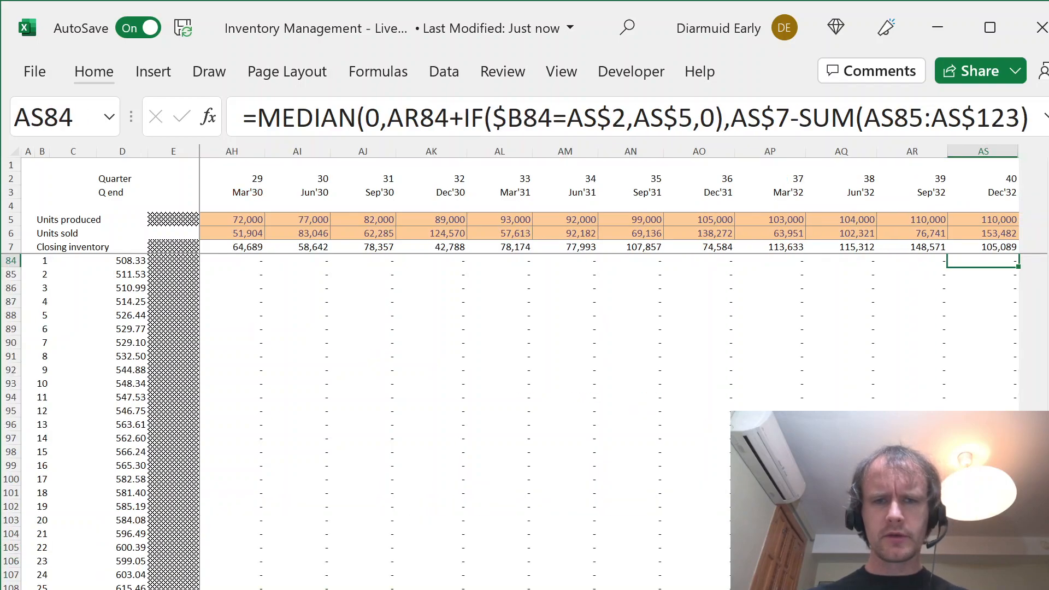
key("ctrl+Up")
key("ctrl+Down")
key("Left")
key("ctrl+shift+Down")
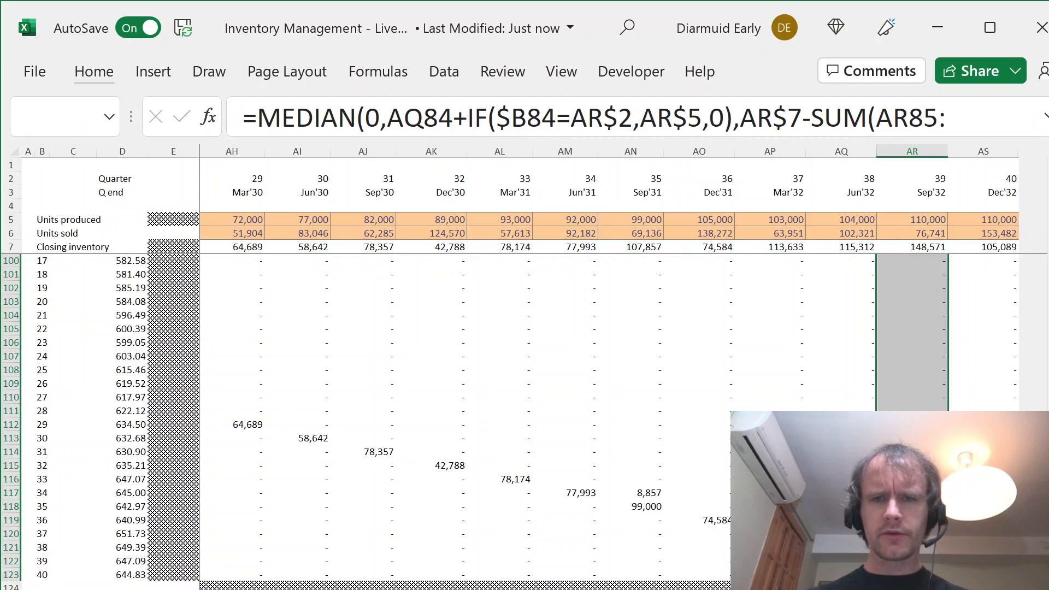
key("Right")
key("ctrl+Down")
key("Down")
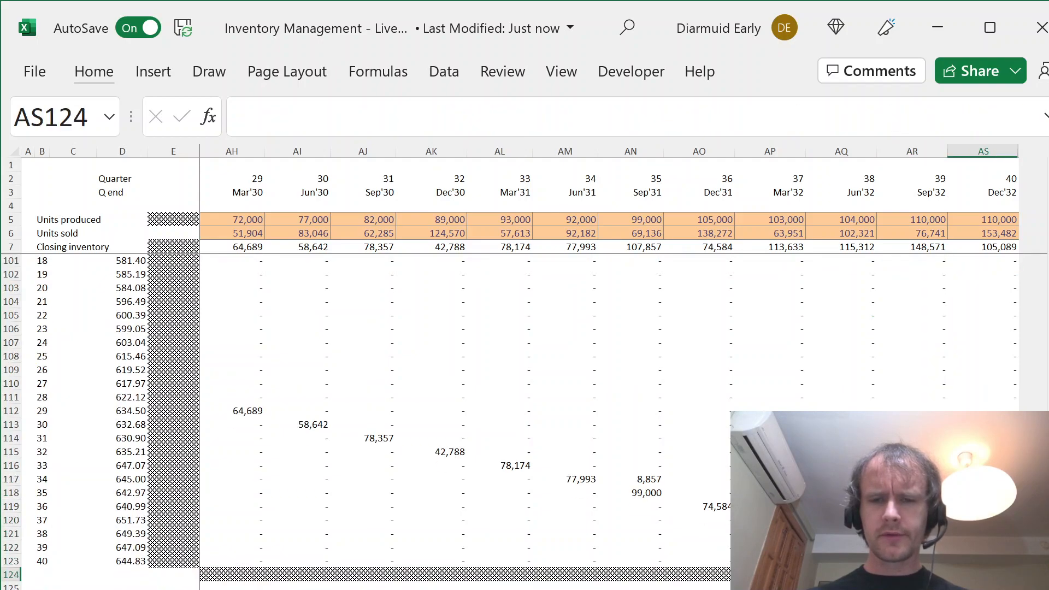
key("Up")
key("F2")
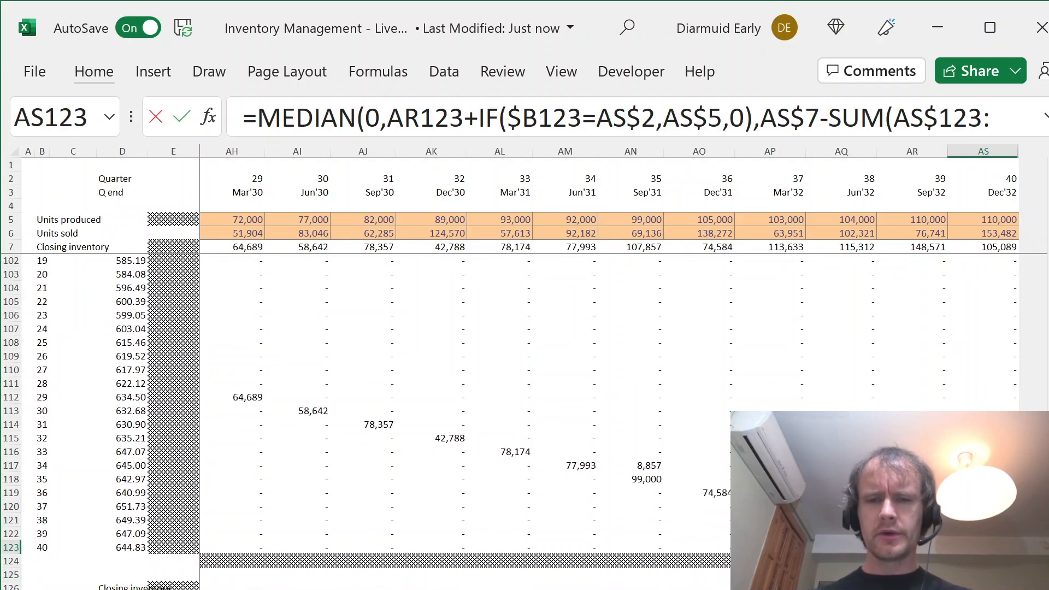
key("Escape")
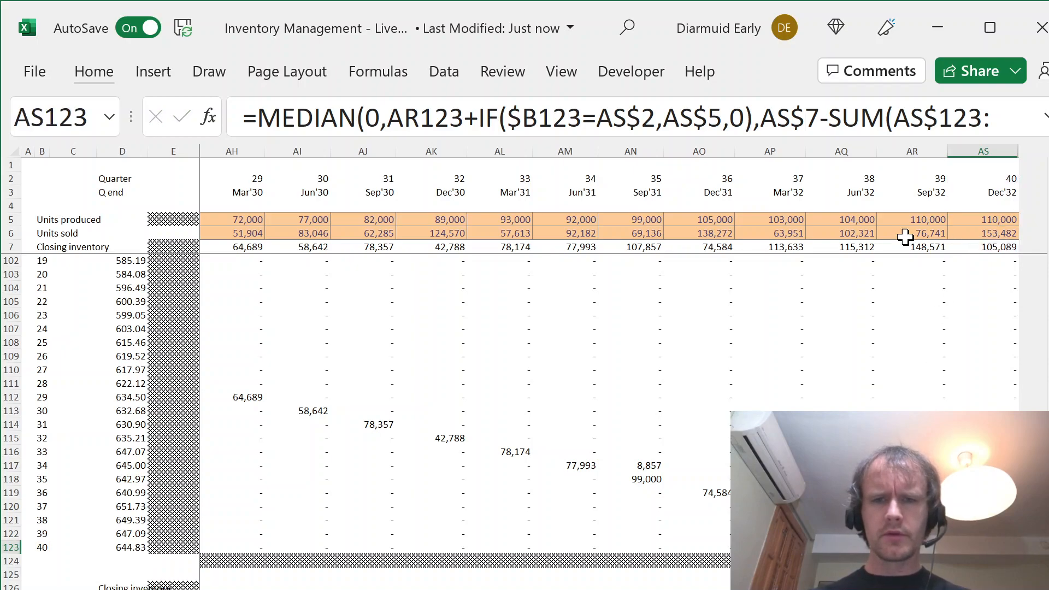
Step: Compare the SUM range in AS123's MEDIAN formula with the ranges in the grid's top-row formulas in AS84 and F84
left_click(871, 117)
key("Down")
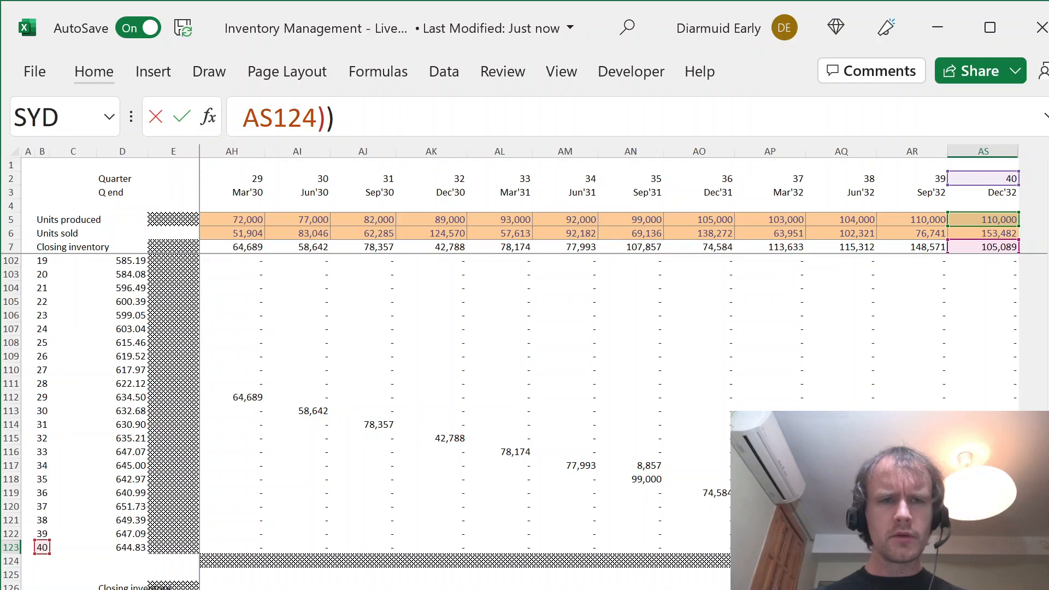
key("Escape")
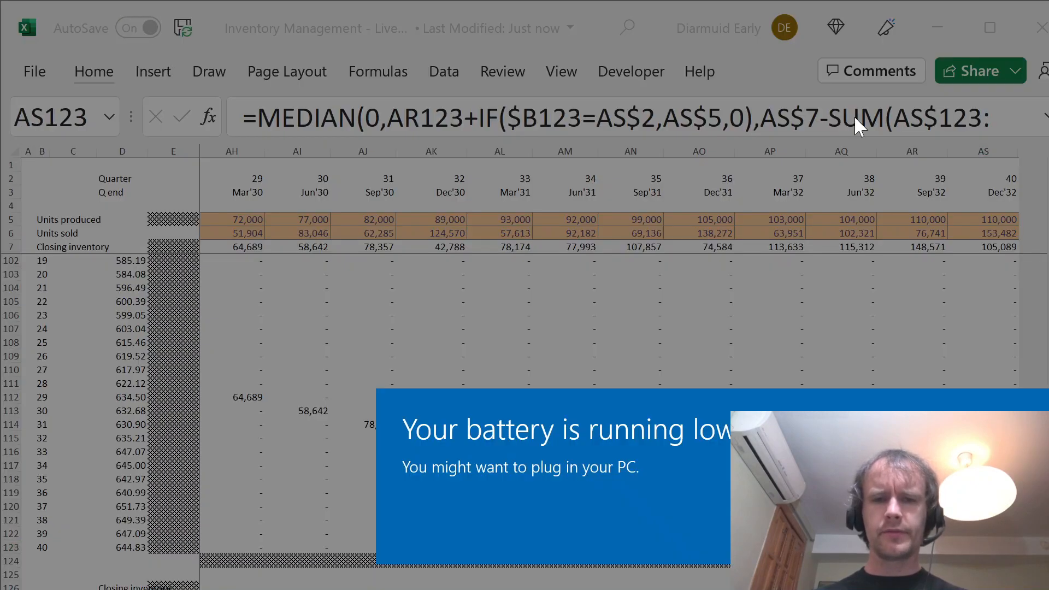
key("ctrl+Up")
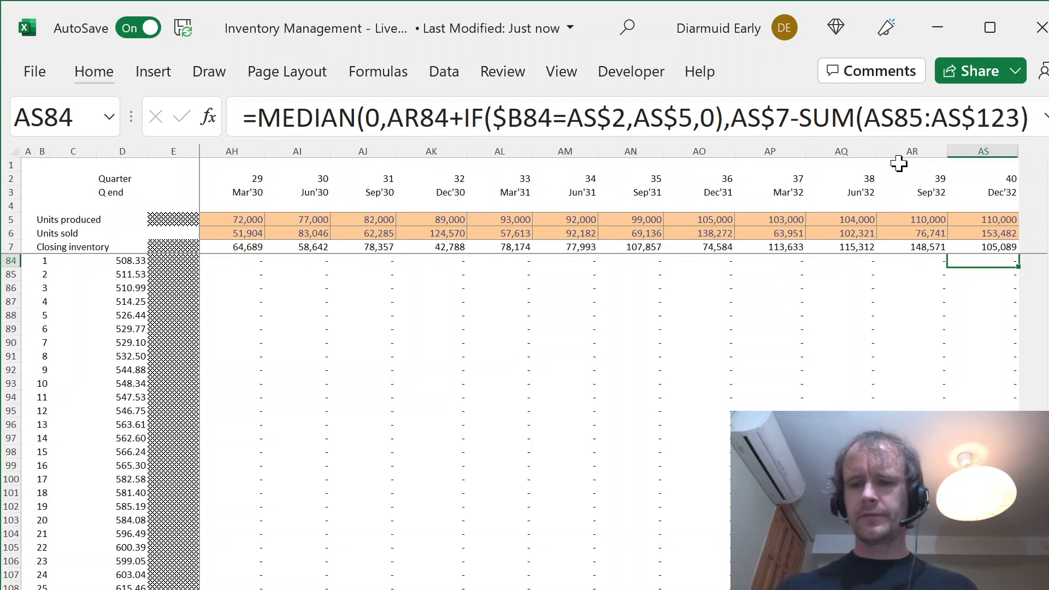
key("ctrl+Left")
key("Left")
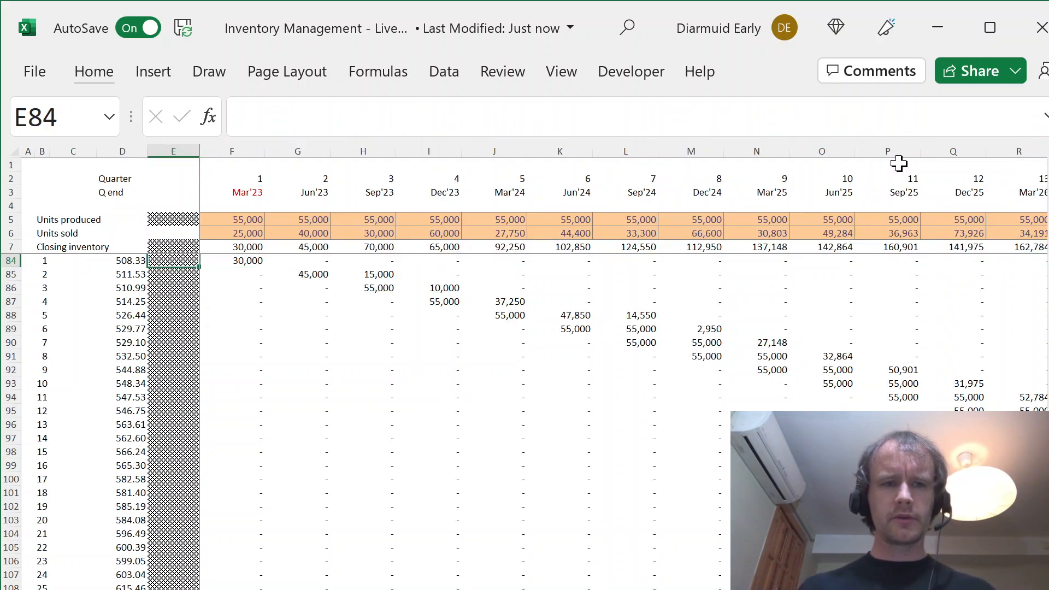
key("Right")
key("Up")
key("Up")
key("Down")
key("Down")
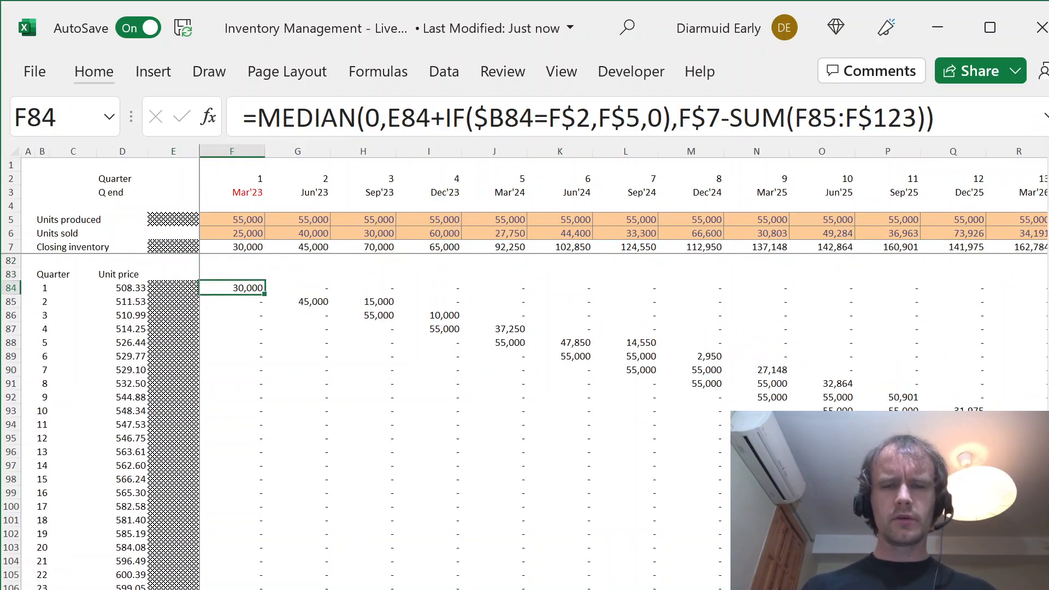
left_click(809, 118)
key("Escape")
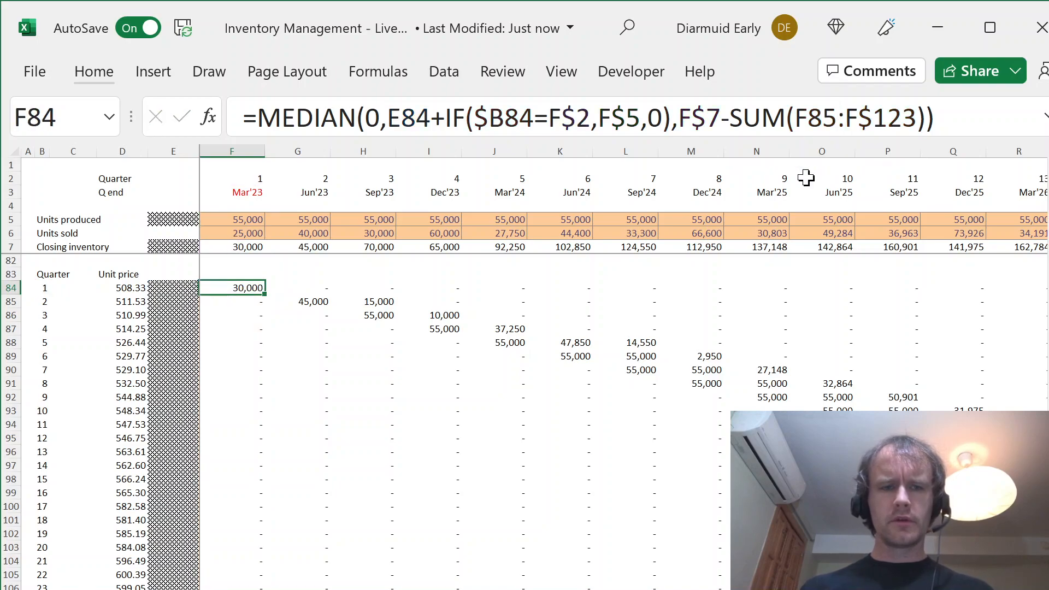
Step: Check the SUM range in the quarter 1 column's last layer, F123, against the one in F84
key("ctrl+Down")
key("Down")
key("Up")
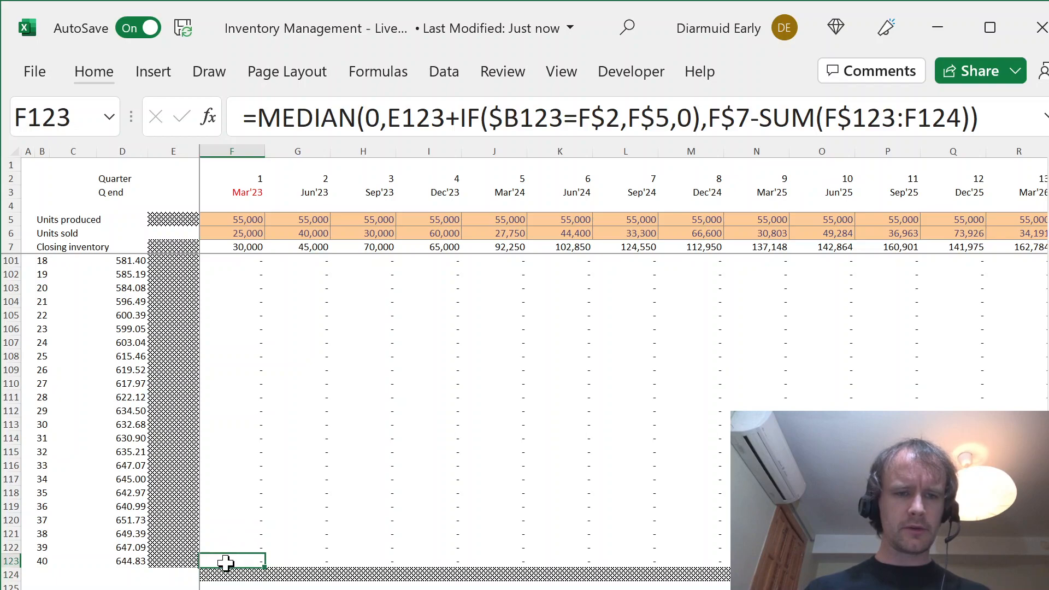
key("Down")
key("Up")
key("ctrl+Up")
key("Up")
key("Down")
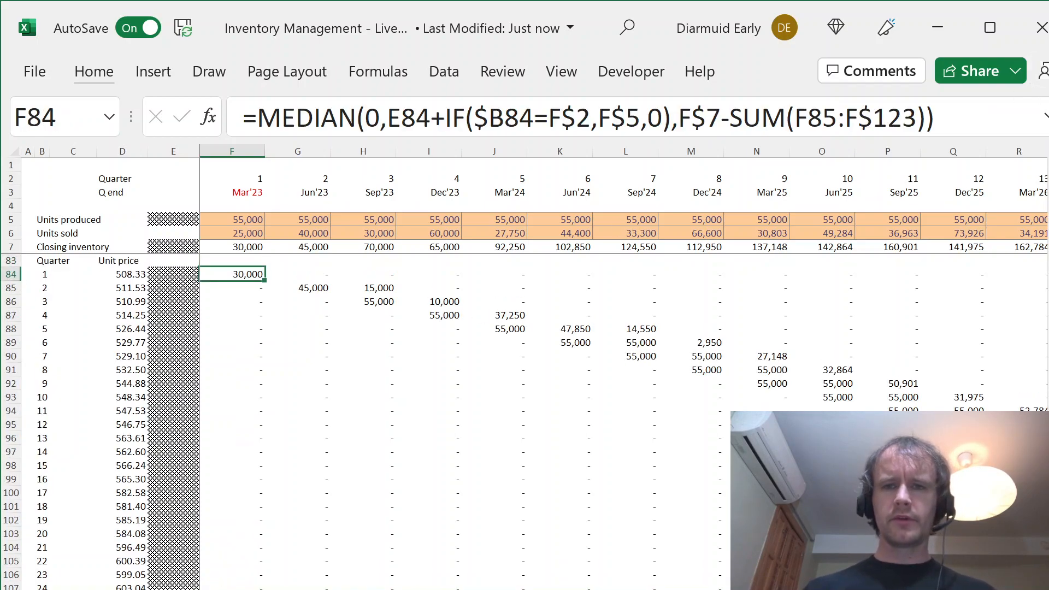
Step: Extend the SUM range in F84 to F85:F$124 and copy the formula through the whole FIFO grid, F84:AS123
left_click(917, 118)
key("BackSpace")
type("4")
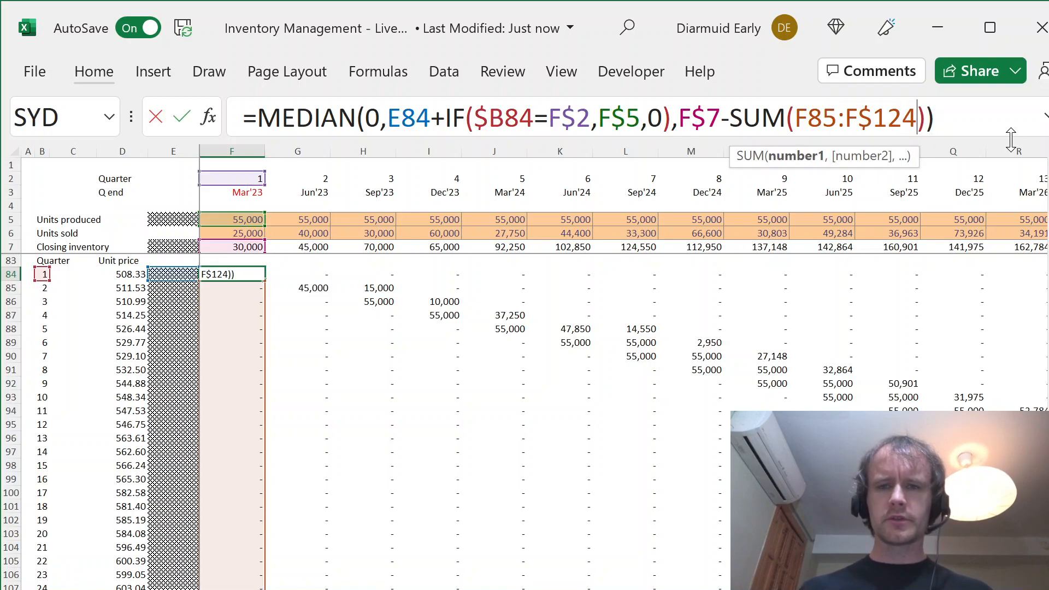
key("ctrl+Return")
key("ctrl+shift+Down")
key("ctrl+d")
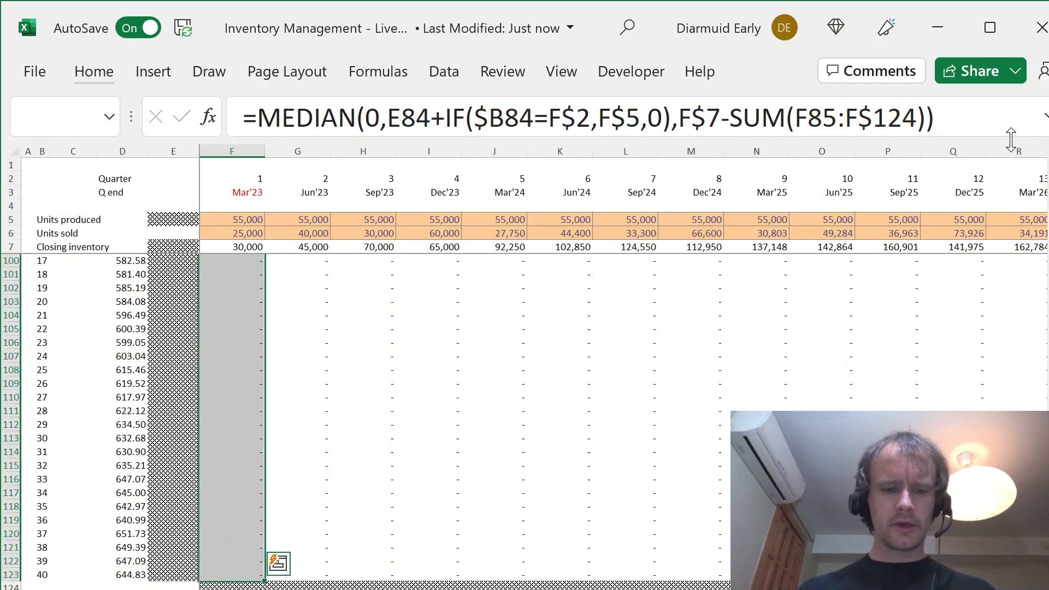
key("ctrl+shift+Right")
key("ctrl+r")
Step: Review AS123's formula and the quarter 38 to 40 layers at the end of the FIFO grid
key("ctrl+Right")
key("ctrl+Down")
key("Down")
key("Up")
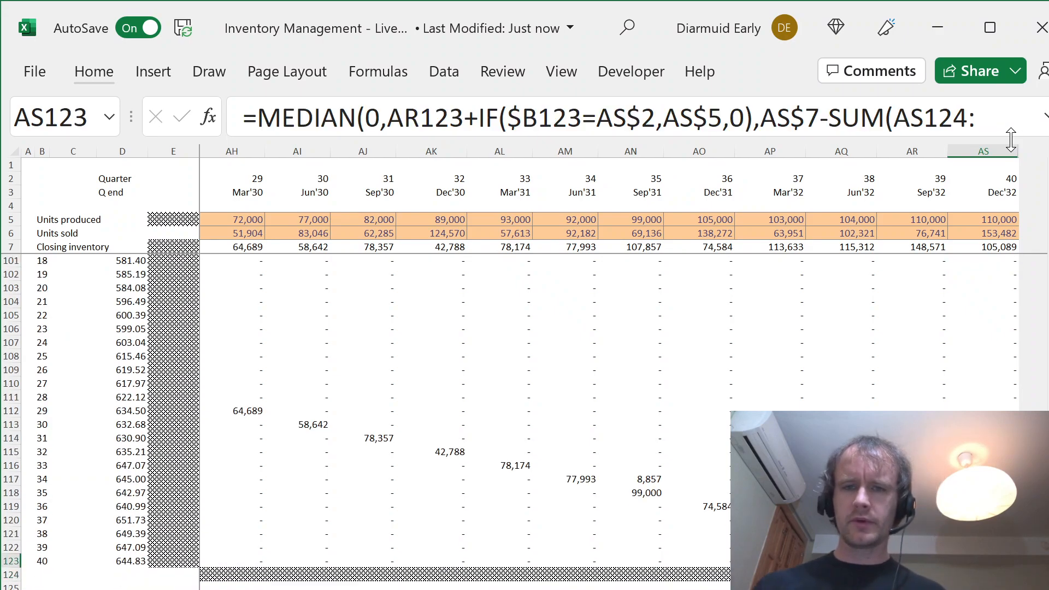
key("ctrl+Down")
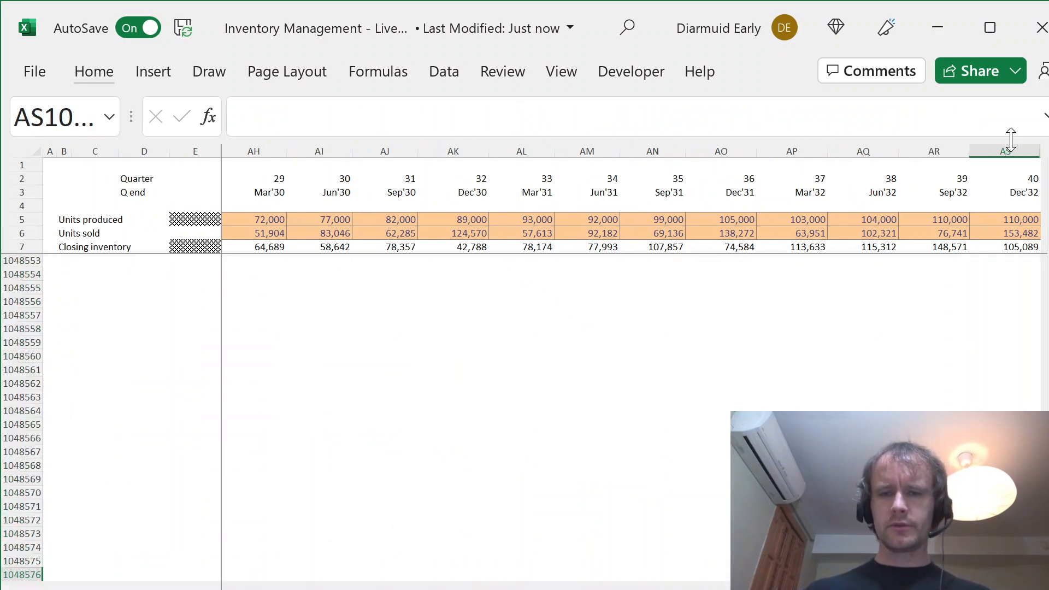
key("ctrl+Up")
key("Up")
key("Up")
key("Down")
key("Down")
key("Down")
key("Down")
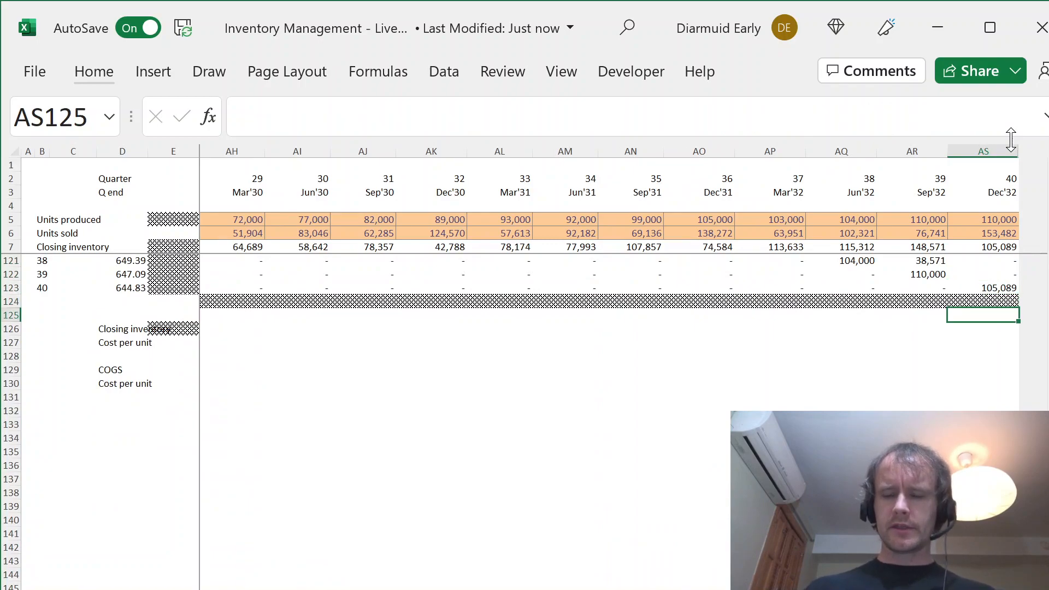
Step: Enter the check formula =SUM(AS84:AS123)-AS7 in AS125 to reconcile the quarter 40 layers with closing inventory
type("=sum")
key("Tab")
key("Up")
key("Up")
key("ctrl+shift+Up")
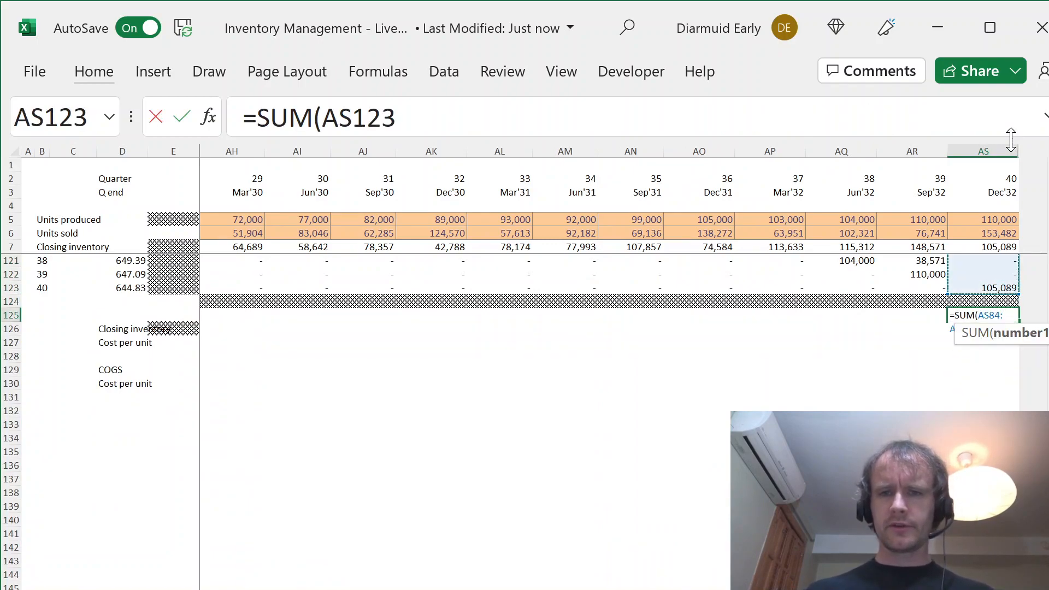
type(")-")
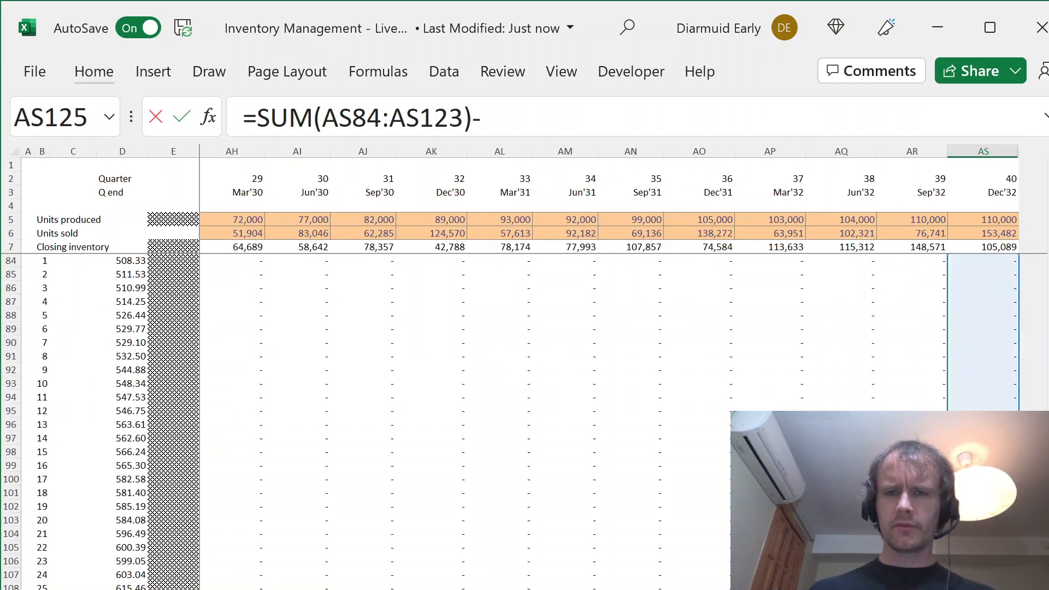
left_click(971, 246)
Step: Apply the reconciliation check to all quarters in F125:AS125 and clear the row after reviewing it
key("ctrl+shift+Left")
key("shift+Right")
key("shift+Right")
key("shift+Right")
key("shift+Right")
key("shift+Right")
key("shift+Right")
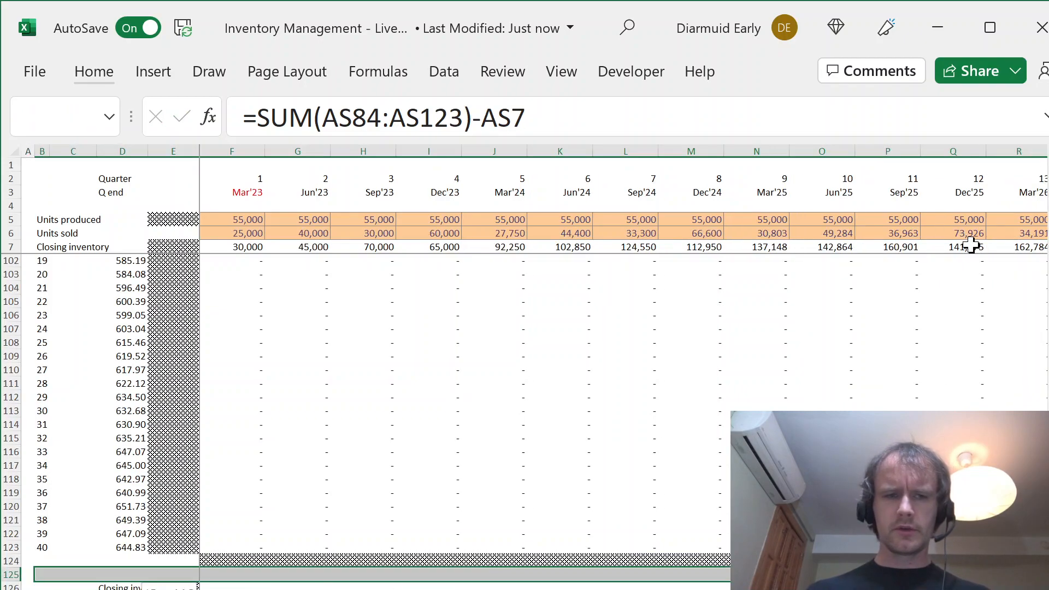
key("shift+Left")
key("super")
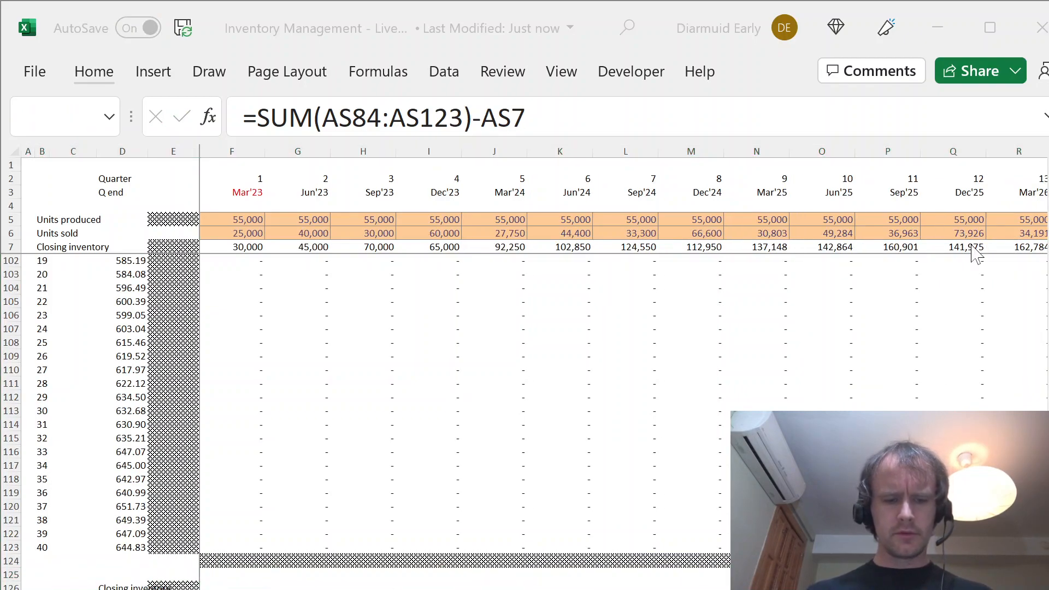
key("Escape")
key("F2")
key("ctrl+Return")
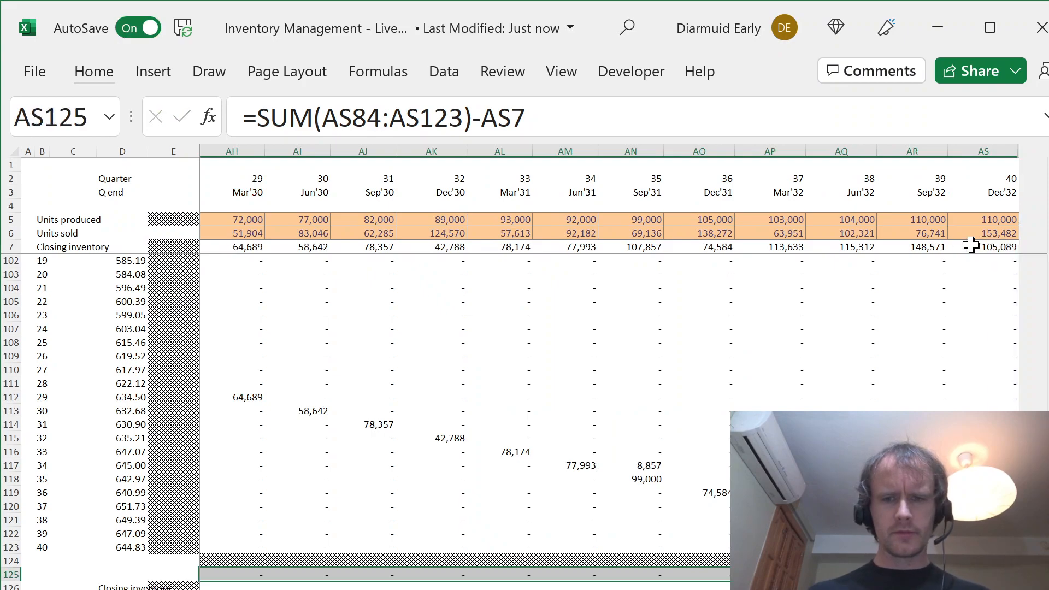
key("Delete")
Step: Begin a SUMPRODUCT formula for FIFO closing inventory in F126 with the layers F84:F123 as first array
key("ctrl+Left")
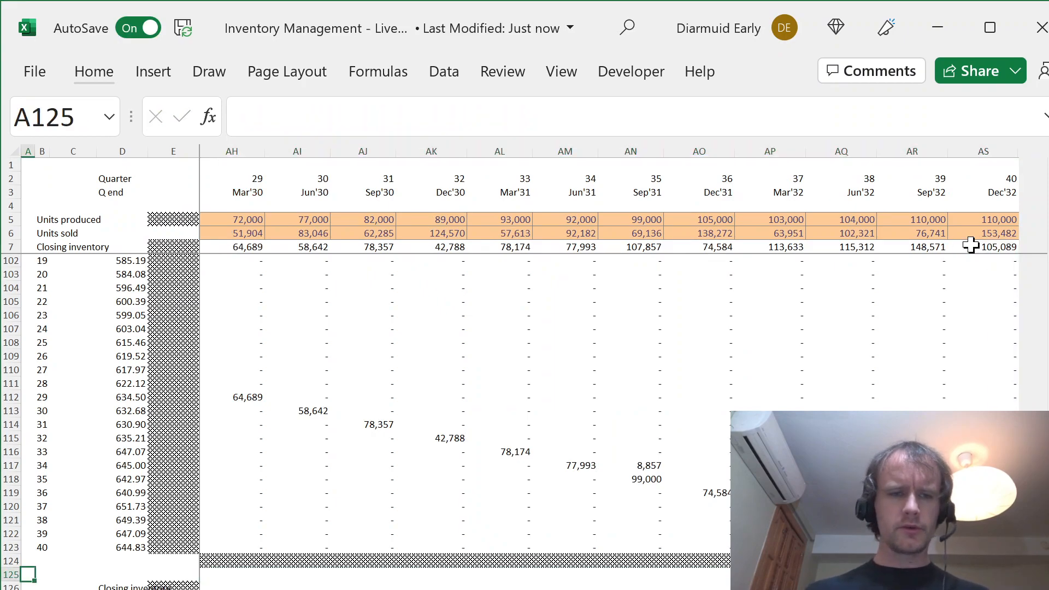
key("Down")
key("Right")
key("Right")
key("Right")
key("Down")
key("Up")
key("Right")
key("Right")
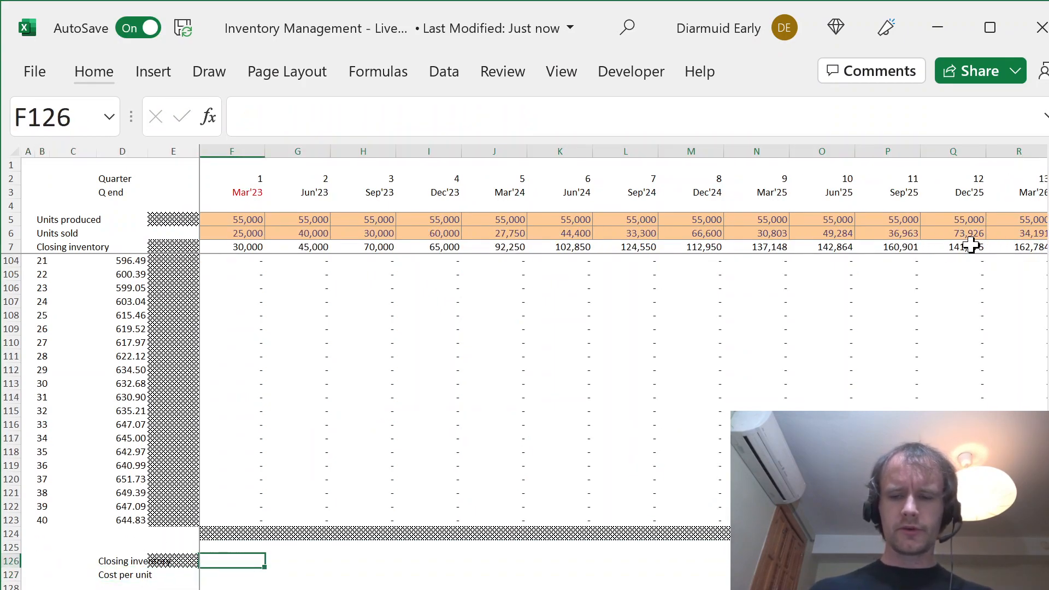
type("=sum")
key("Down")
key("Down")
key("Down")
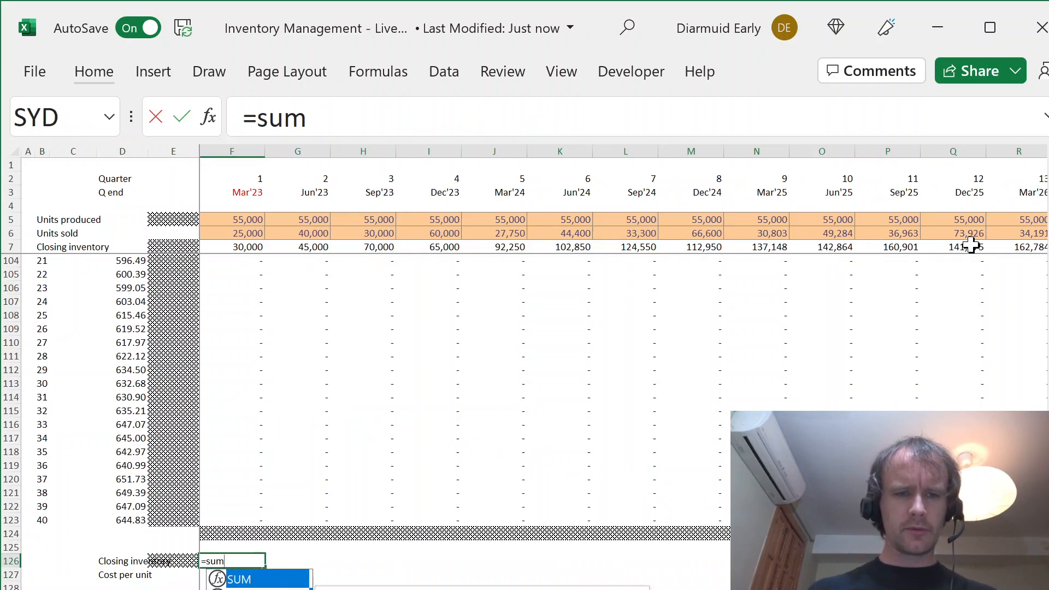
key("Tab")
key("Up")
key("Up")
key("Up")
key("ctrl+shift+Up")
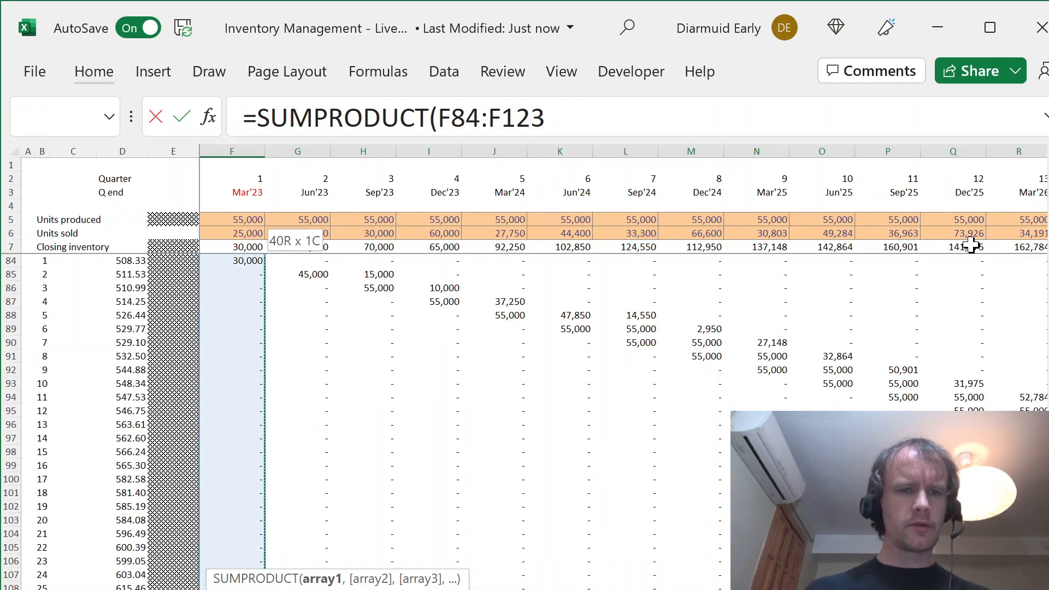
Step: Complete the SUMPRODUCT with the unit prices $D$84:$D$123 and copy the closing inventory formula across to AS126
type(",")
key("Up")
key("Up")
key("Left")
key("Left")
key("Left")
key("Up")
key("Up")
key("Down")
key("Right")
key("ctrl+shift+Up")
key("shift+Down")
key("shift+Up")
key("F4")
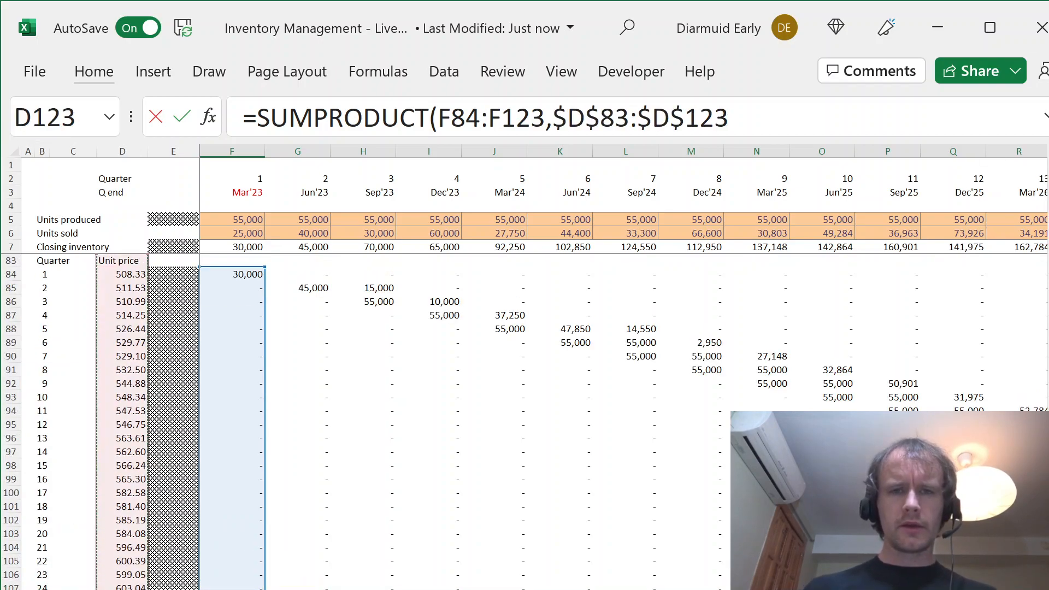
left_click(630, 118)
key("Delete")
type("4")
key("ctrl+Return")
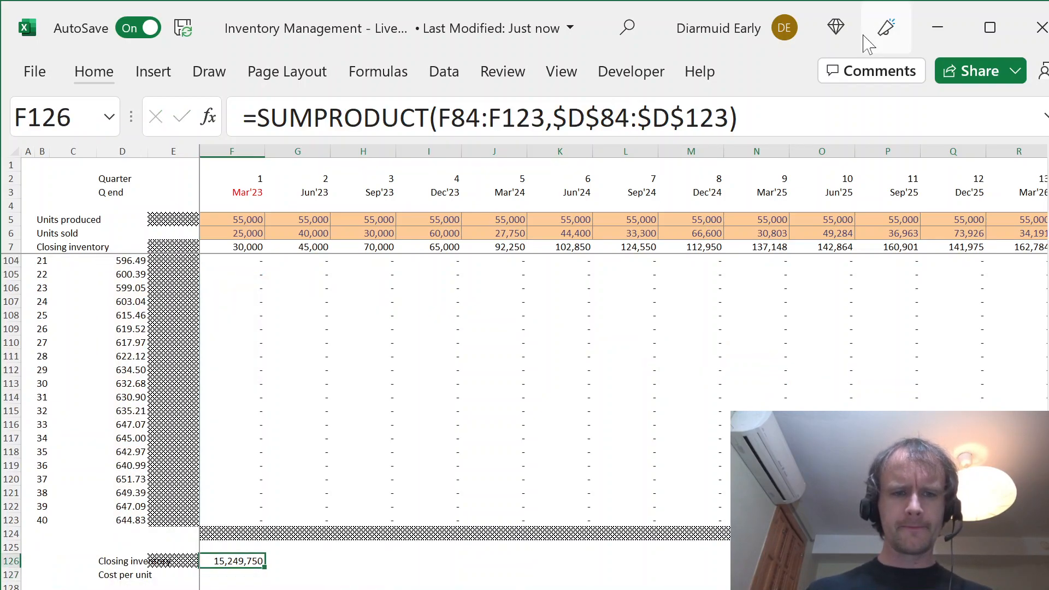
key("ctrl+shift+Right")
key("ctrl+r")
Step: Calculate closing inventory cost per unit in F127 as =F126/F7 and copy it across all quarters
key("Left")
key("Right")
key("Down")
type("=")
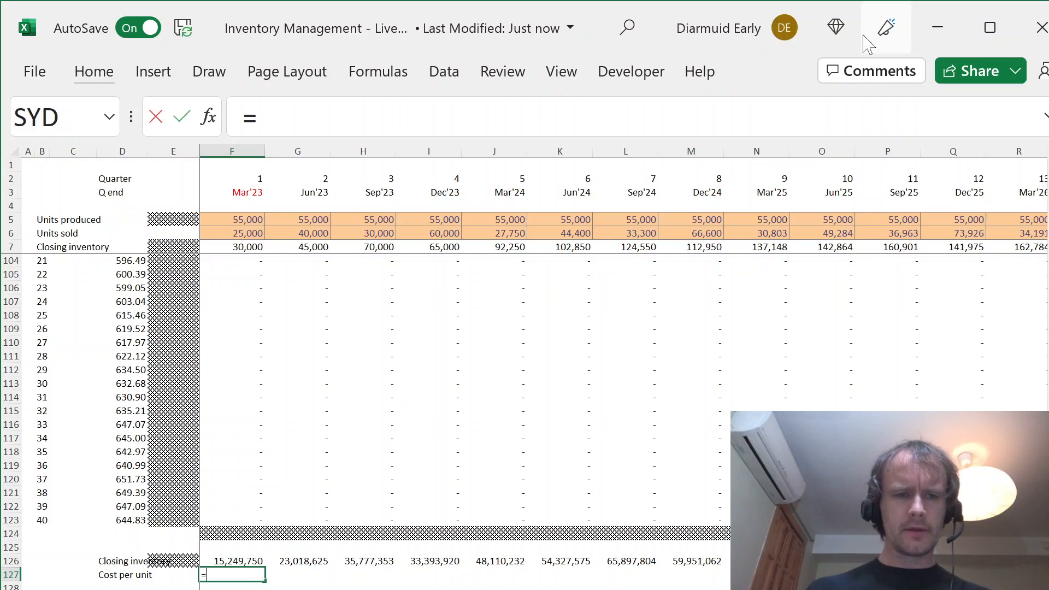
key("Up")
type("/")
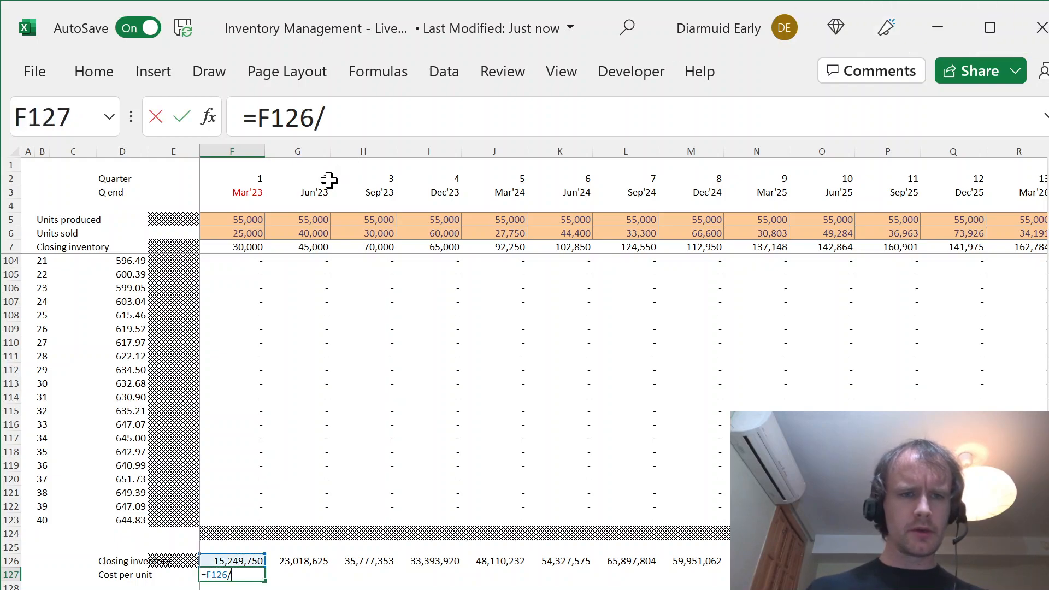
left_click(250, 248)
key("ctrl+Return")
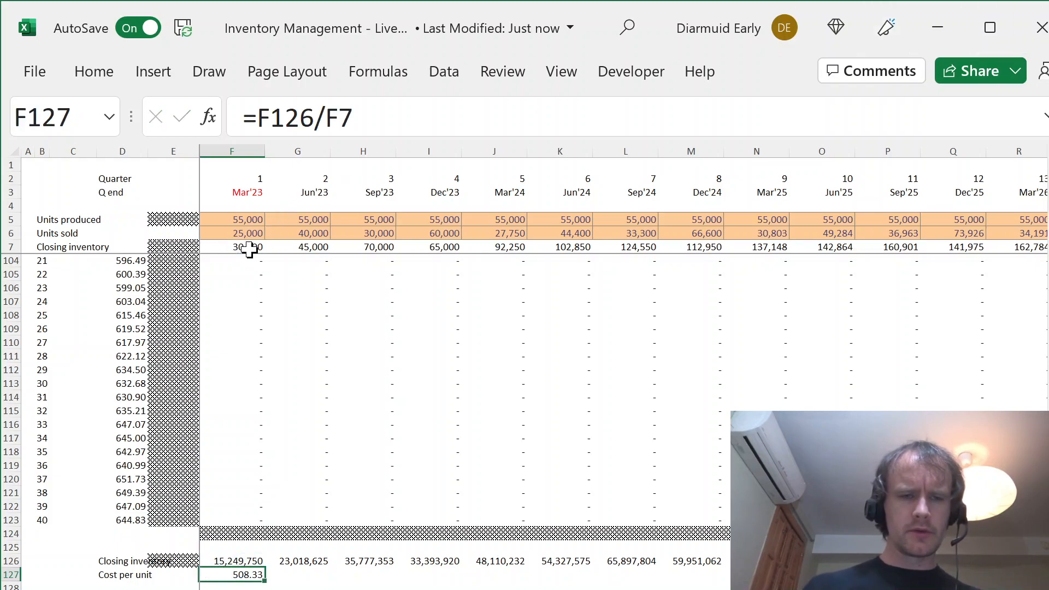
key("ctrl+shift+Right")
key("ctrl+r")
Step: Calculate quarter 1 COGS in F129 as =E126+F22-F126, opening inventory plus total costs less closing inventory
key("Down")
key("Down")
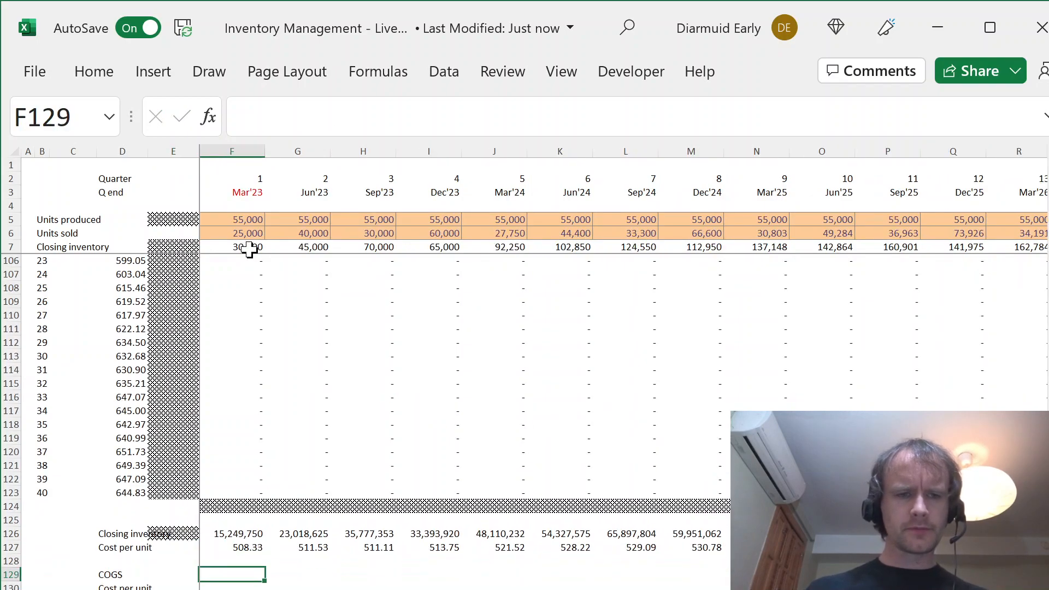
type("=")
key("Up")
key("Up")
key("Up")
key("Left")
type("+")
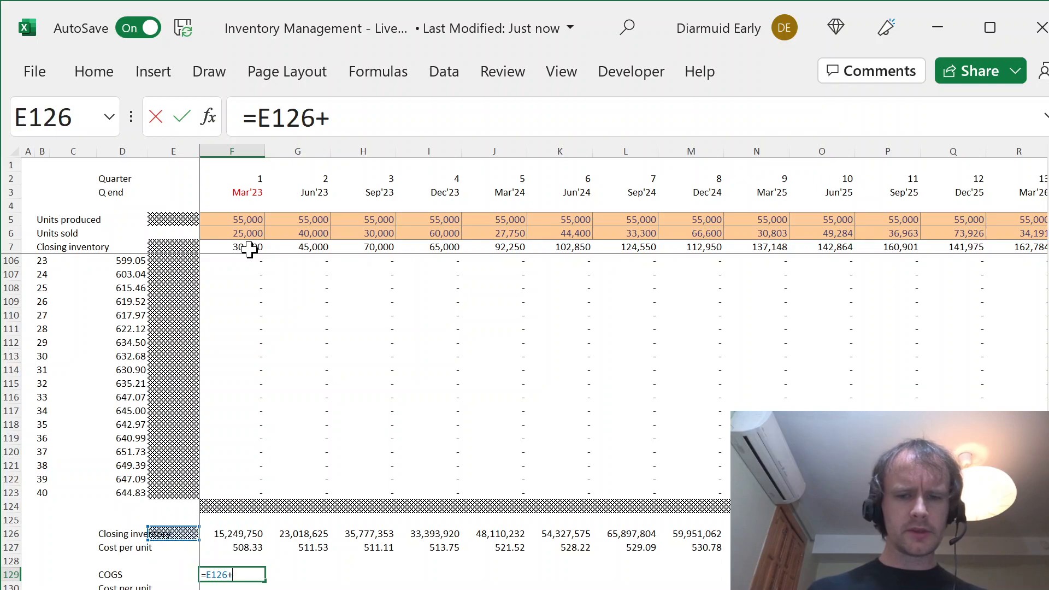
key("ctrl+Home")
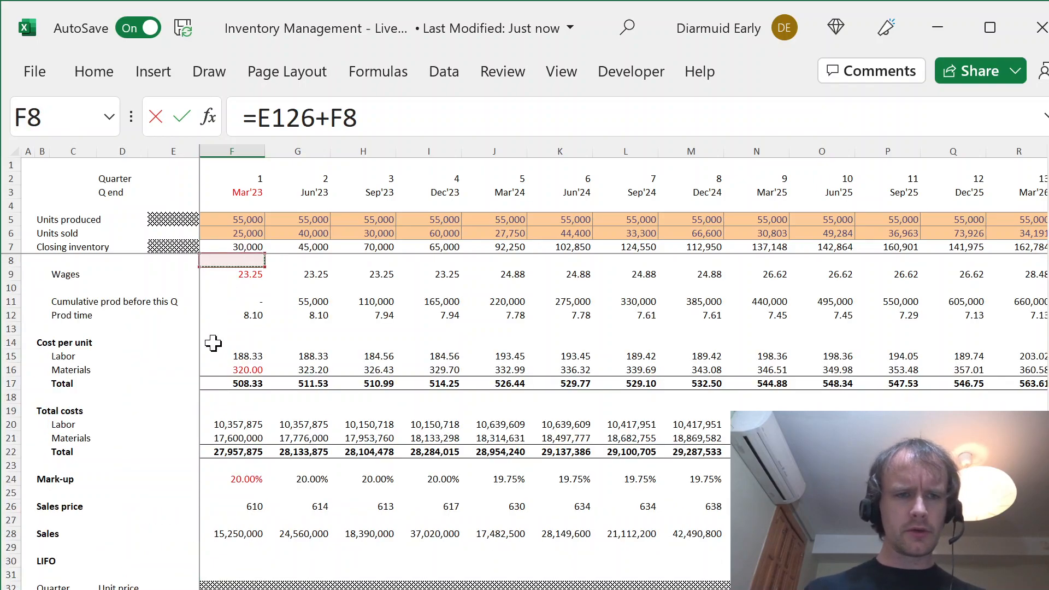
left_click(235, 453)
type("-")
key("Up")
key("Up")
key("Up")
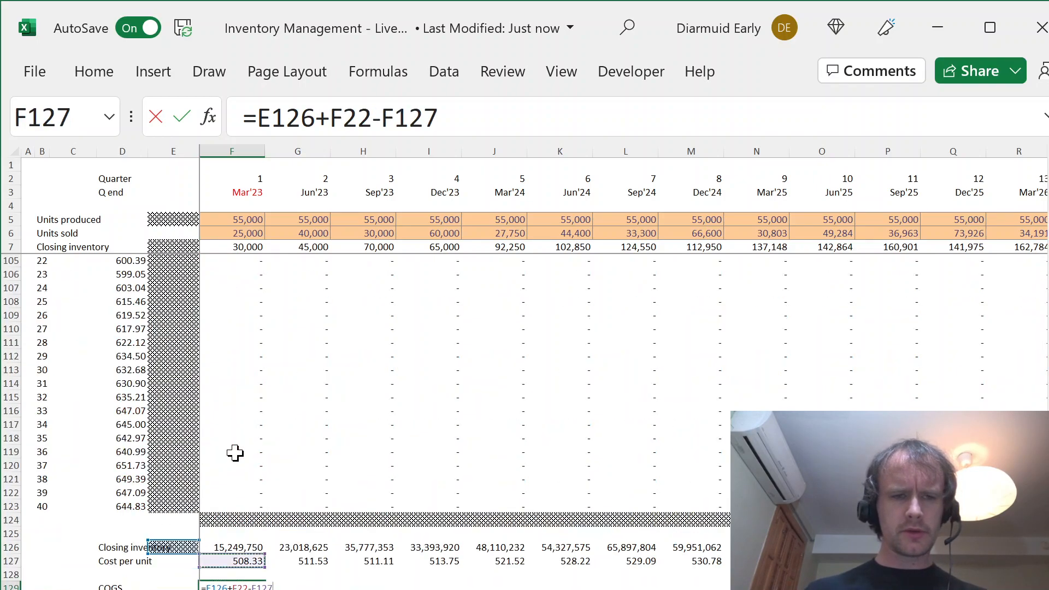
key("ctrl+Return")
Step: Copy the FIFO COGS formula from F129 across row 129 through quarter 40
key("shift+Up")
key("shift+Up")
key("ctrl+shift+Right")
key("shift+Down")
key("shift+Down")
key("ctrl+r")
key("Left")
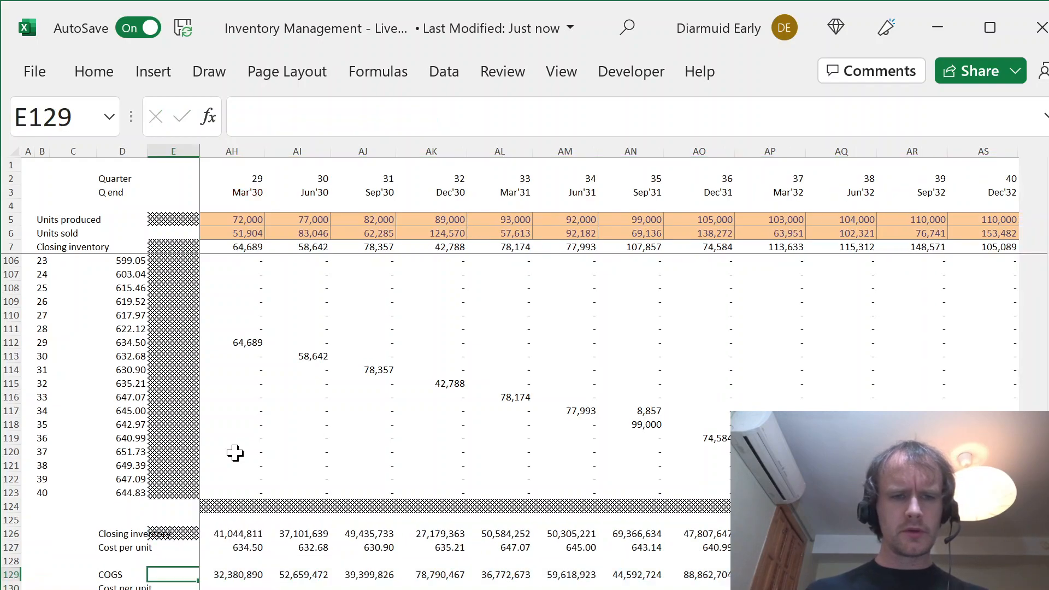
Step: Calculate COGS cost per unit in F130 as =F129/F6 and copy it across all quarters
key("Right")
key("Up")
key("Down")
key("Down")
type("=")
key("Up")
type("/")
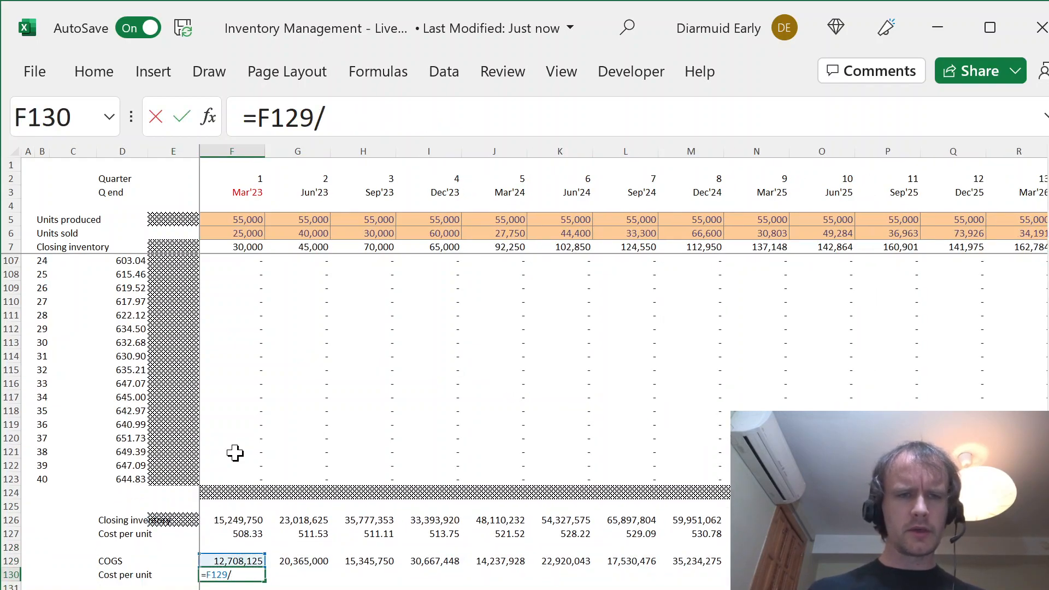
left_click(231, 234)
key("ctrl+Return")
key("shift+Up")
key("ctrl+shift+Right")
key("shift+Down")
key("ctrl+r")
Step: Create a column chart of the FIFO closing inventory cost per unit in F127:AS127
key("Left")
key("Right")
key("Up")
key("Up")
key("Up")
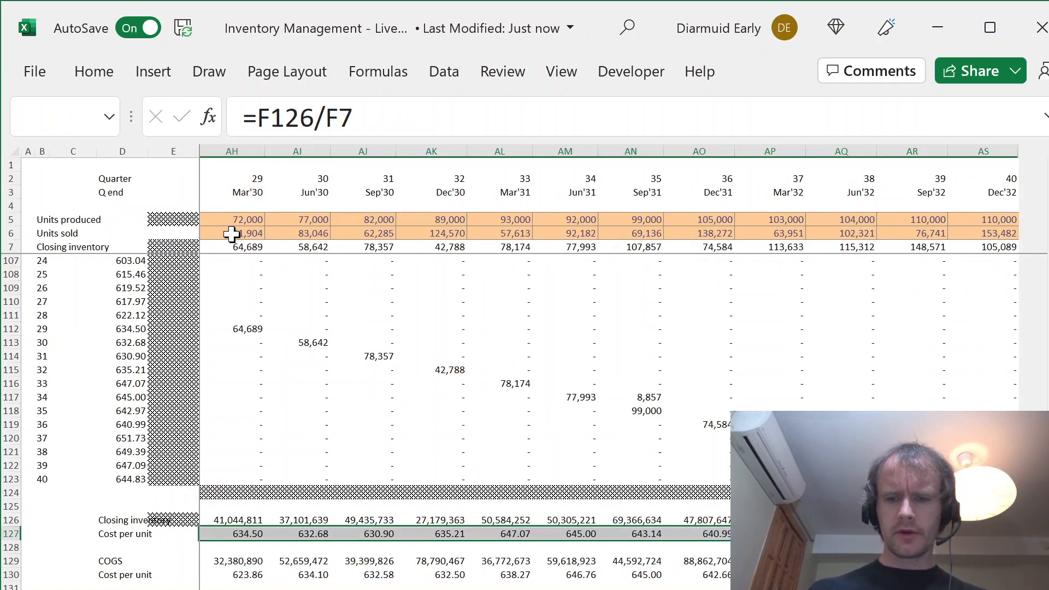
key("alt+F1")
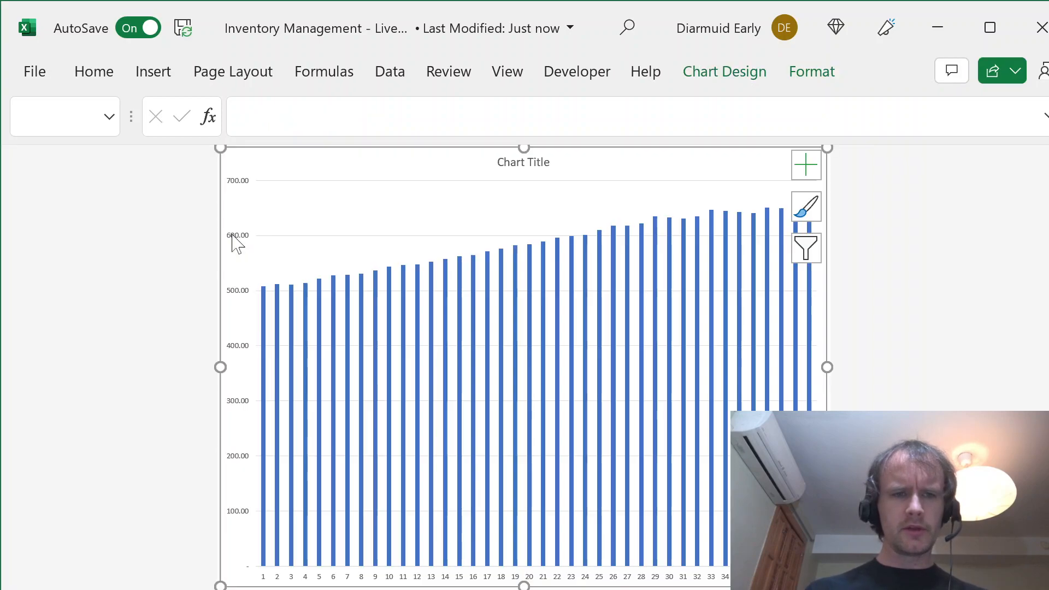
Step: Delete the chart sheet showing the FIFO closing inventory cost per unit
left_click(856, 257)
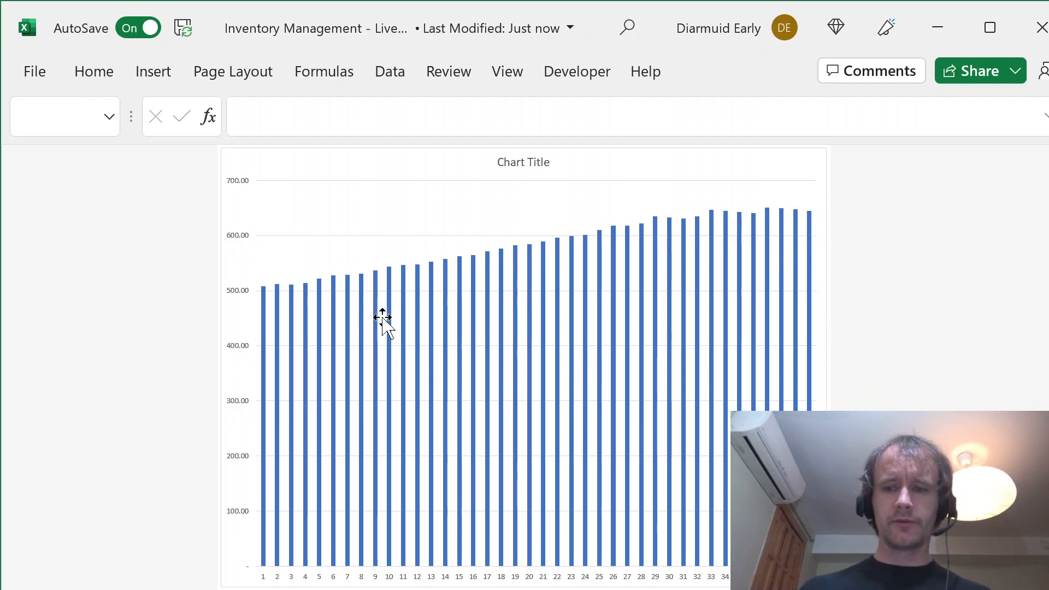
key("alt")
key("h")
key("d")
key("s")
key("Return")
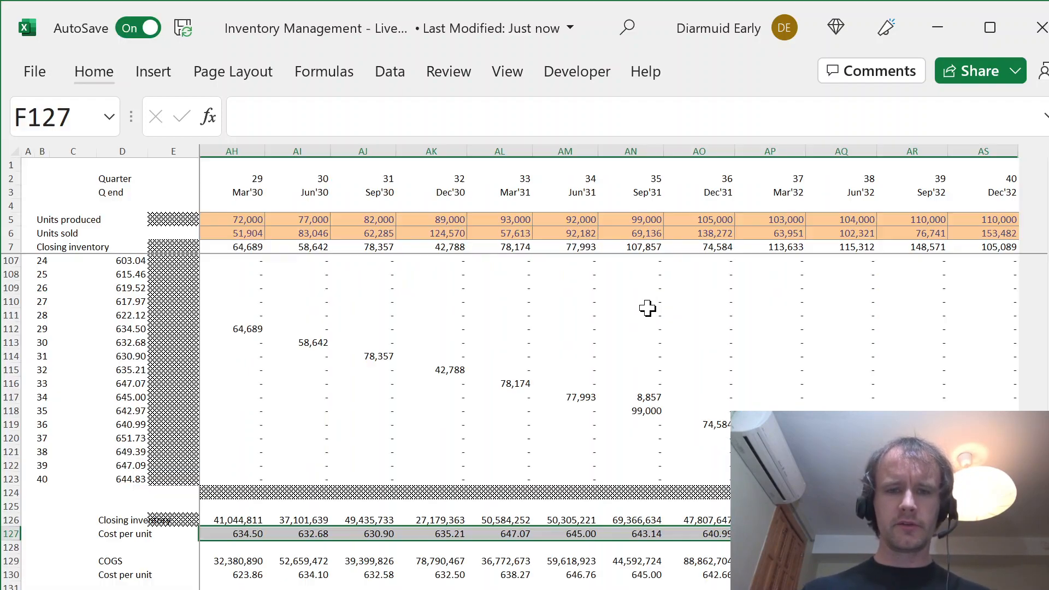
Step: Create a column chart of the FIFO COGS cost per unit in F130:AS130 on its own sheet
key("Down")
key("Down")
key("Down")
key("ctrl+shift+Right")
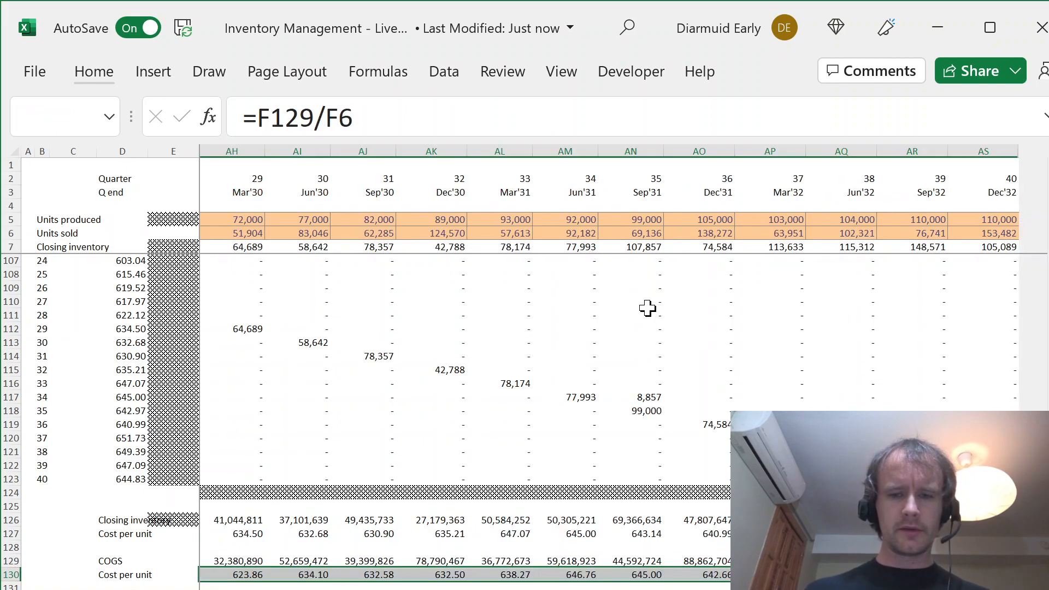
key("F11")
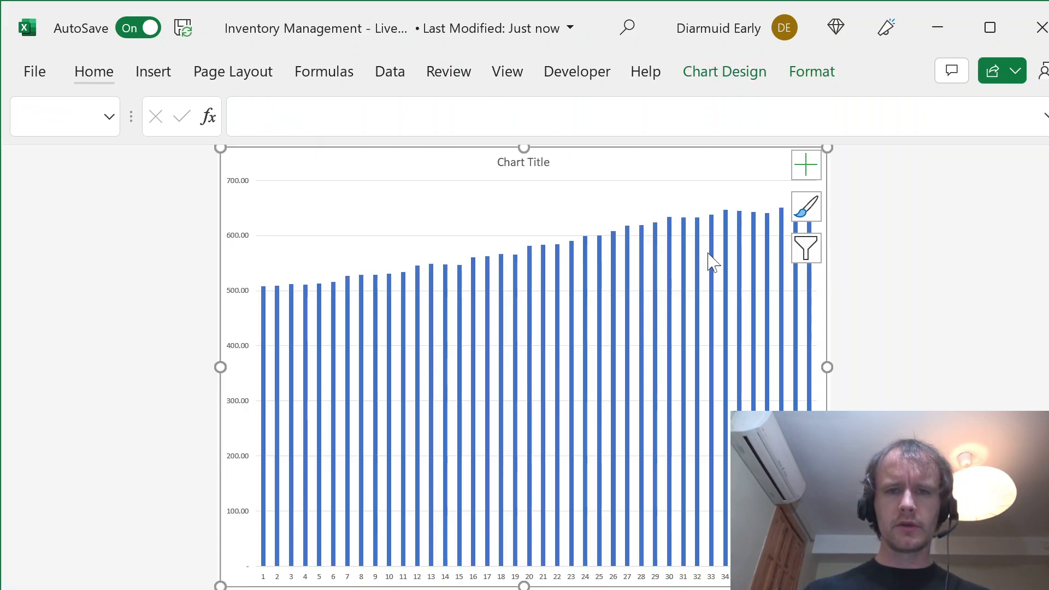
Step: Delete the chart sheet showing the FIFO COGS cost per unit and return to the start of the FIFO results
key("alt+h")
key("d")
key("s")
key("Return")
key("Left")
key("Right")
key("Up")
key("Up")
key("Up")
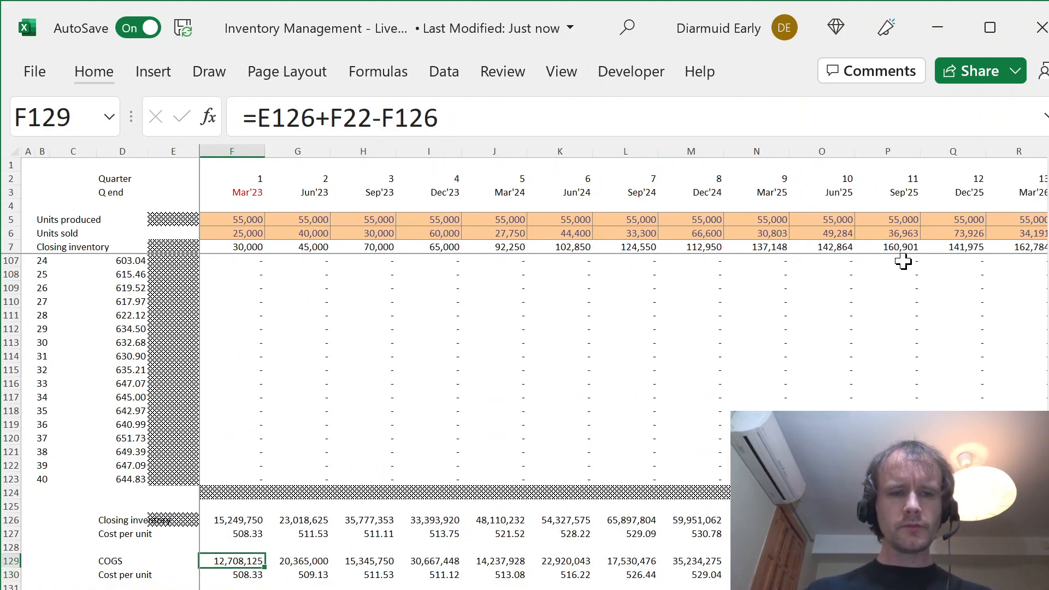
Step: Copy the Q3 2023 FIFO closing inventory from H126 and paste it as a value into question 13's answer cell D9
key("ctrl+Page_Up")
key("Down")
key("Right")
key("Right")
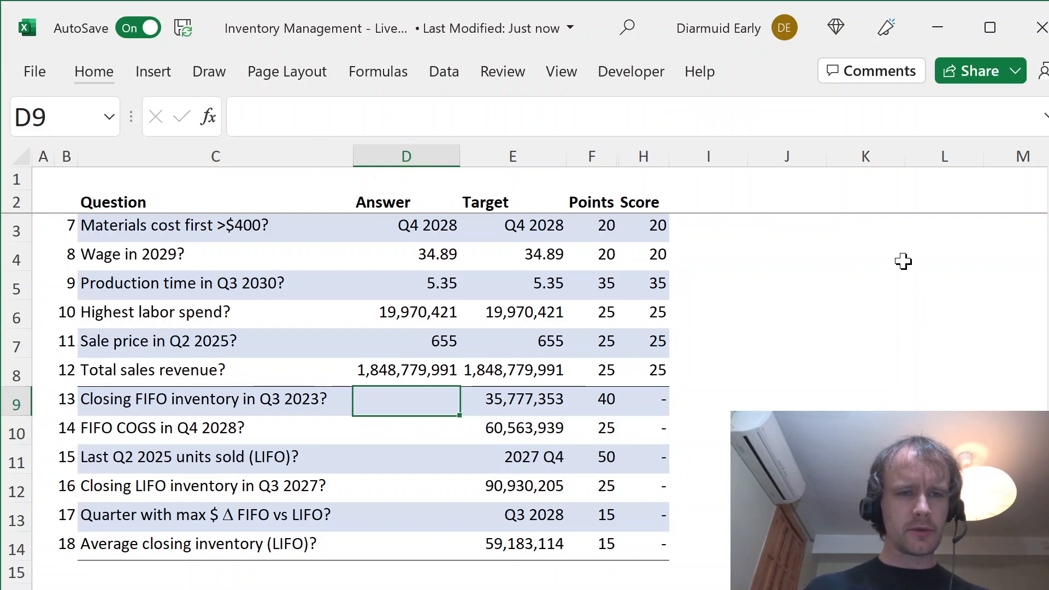
key("ctrl+Page_Down")
key("Right")
key("Right")
key("Down")
key("Down")
key("Up")
key("Up")
key("Up")
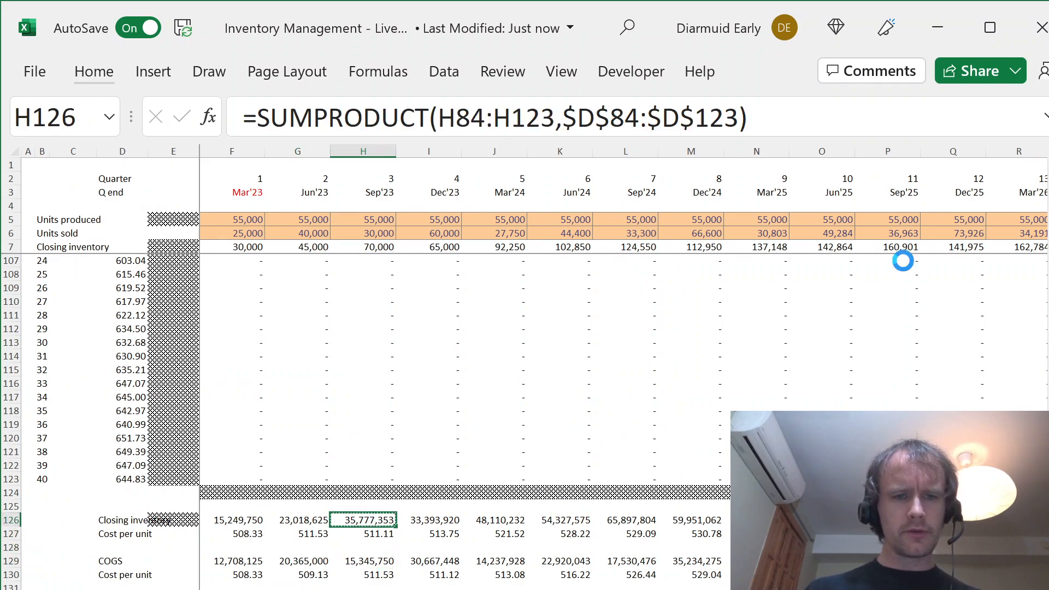
key("ctrl+Page_Up")
key("alt")
key("h")
key("v")
key("v")
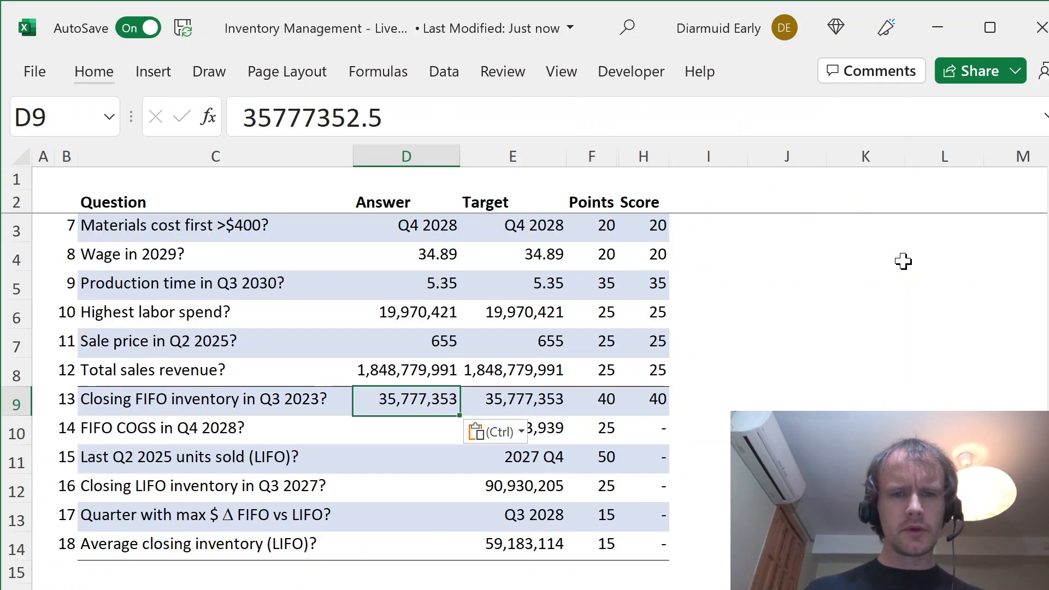
Step: Copy the Q4 2028 FIFO COGS from AC129 and paste it as a value into question 14's answer cell D10
key("Down")
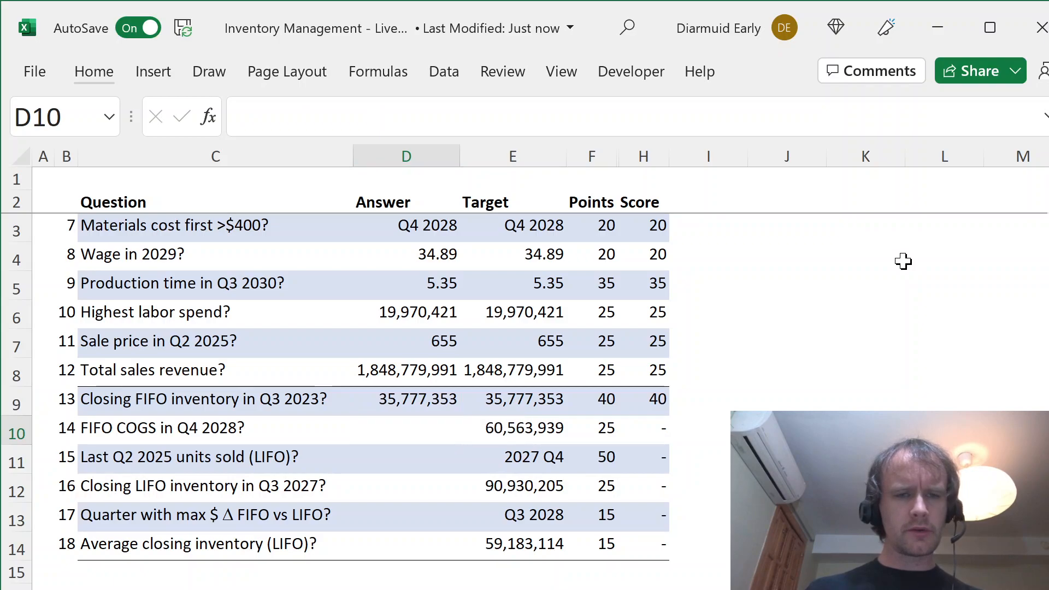
key("ctrl+Page_Down")
key("Right")
key("Right")
key("Right")
key("Right")
key("Right")
key("Right")
key("Right")
key("Right")
key("Right")
key("Right")
key("Right")
key("Right")
key("Right")
key("Right")
key("Right")
key("Right")
key("Right")
key("Right")
key("Right")
key("Right")
key("Left")
key("Left")
key("Left")
key("Left")
key("Right")
key("Down")
key("Down")
key("Down")
key("ctrl+c")
key("ctrl+Page_Up")
key("alt")
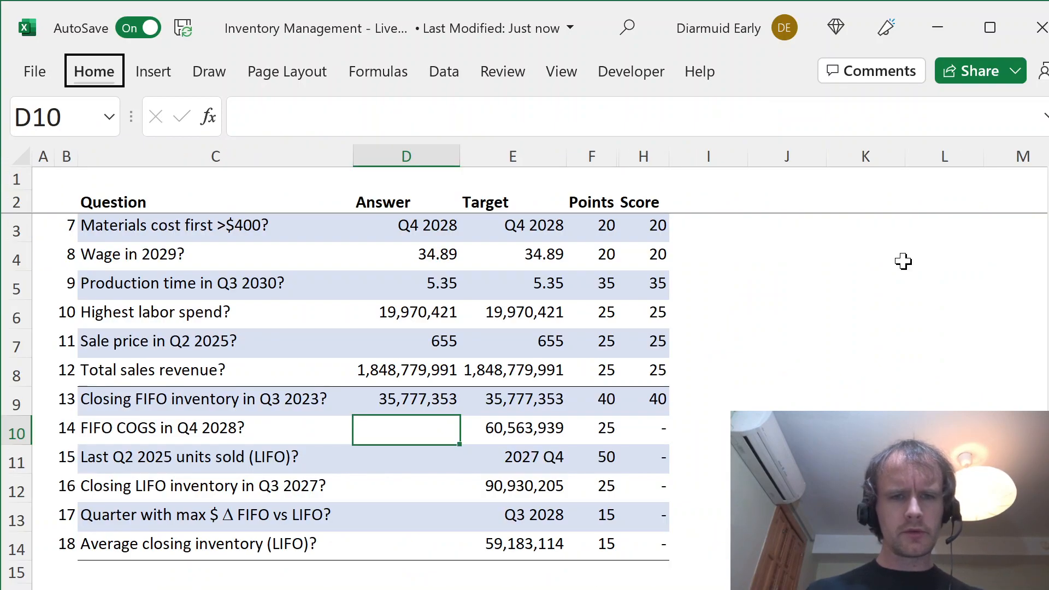
key("h")
key("v")
key("v")
key("Down")
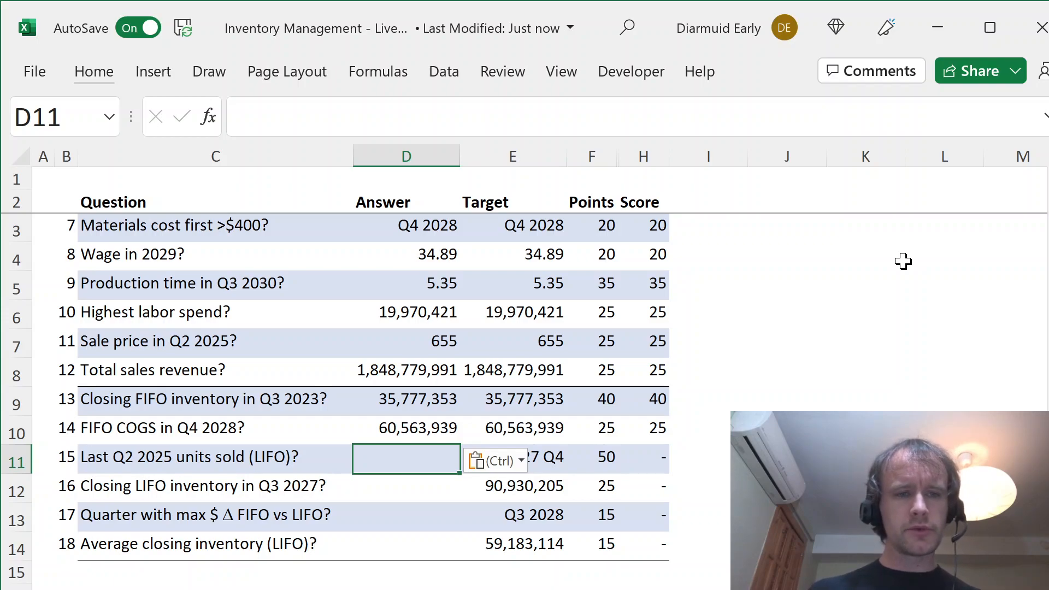
Step: Trace the quarter 10 (Q2 2025) layer along row 42 of the LIFO grid to find when its last units are sold
key("ctrl+Page_Down")
key("Page_Up")
key("Page_Up")
key("Page_Up")
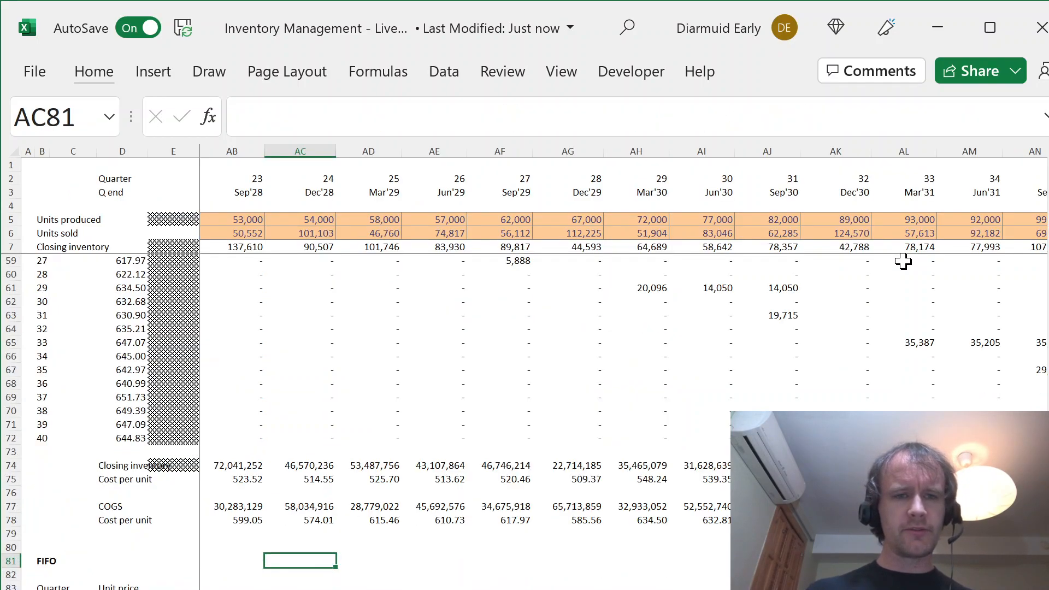
key("Page_Up")
key("Left")
key("Left")
key("Left")
key("Left")
key("Left")
key("Left")
key("Left")
key("Left")
key("Left")
key("Left")
key("Left")
key("Left")
key("Left")
key("Left")
key("Left")
key("Left")
key("Left")
key("Left")
key("Left")
key("Left")
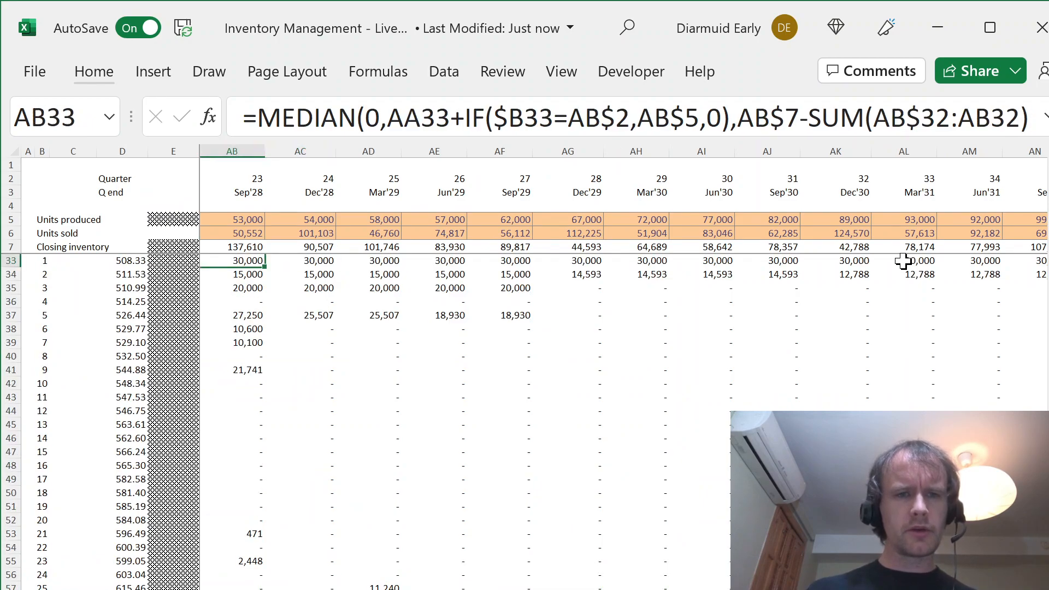
key("Right")
key("Right")
key("Right")
key("Right")
key("Right")
key("Right")
key("Right")
key("Right")
key("Right")
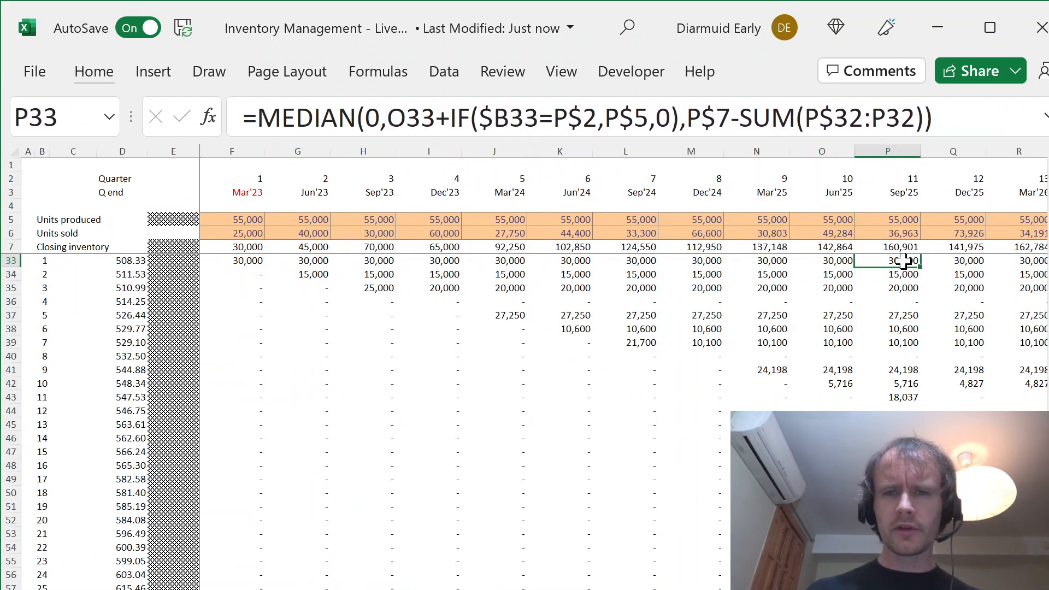
key("Left")
key("Down")
key("Down")
key("Down")
key("Down")
key("Down")
key("Down")
key("Down")
key("Down")
key("Down")
key("Right")
key("Right")
key("Right")
key("Right")
key("Right")
key("Right")
key("Right")
key("Right")
key("Right")
key("Right")
key("Right")
key("Right")
key("Right")
key("Right")
key("Right")
key("Right")
key("Right")
key("Right")
key("Right")
key("Left")
key("Left")
key("Left")
key("Left")
key("Left")
key("Left")
key("Left")
key("Left")
key("Left")
key("Left")
key("Right")
key("ctrl+space")
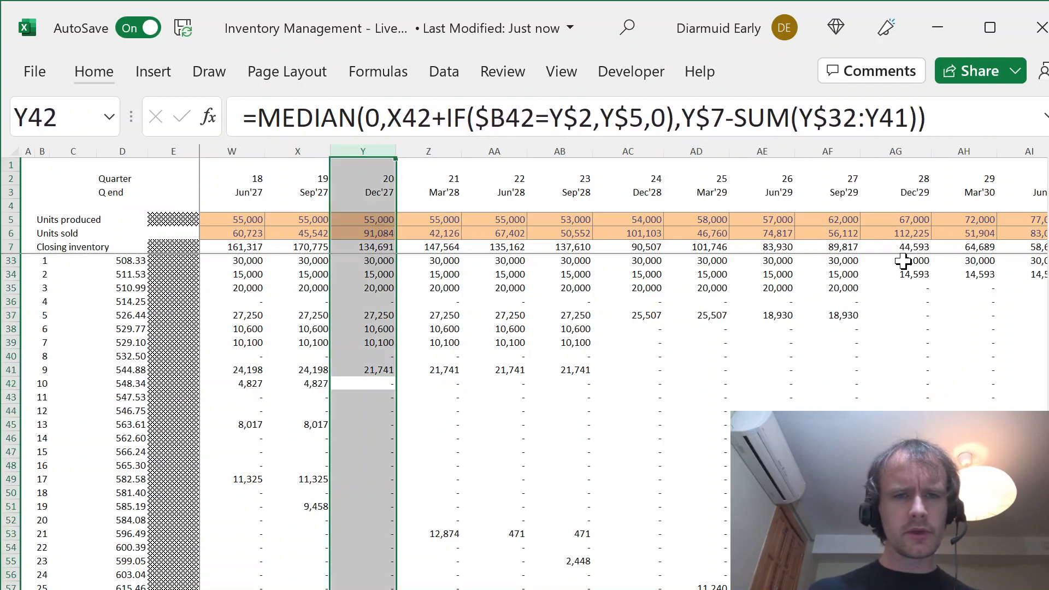
key("shift+BackSpace")
Step: Fill question 15's answer cell D11 with 2027 Q4, copied from target cell E11
key("ctrl+Page_Up")
key("Right")
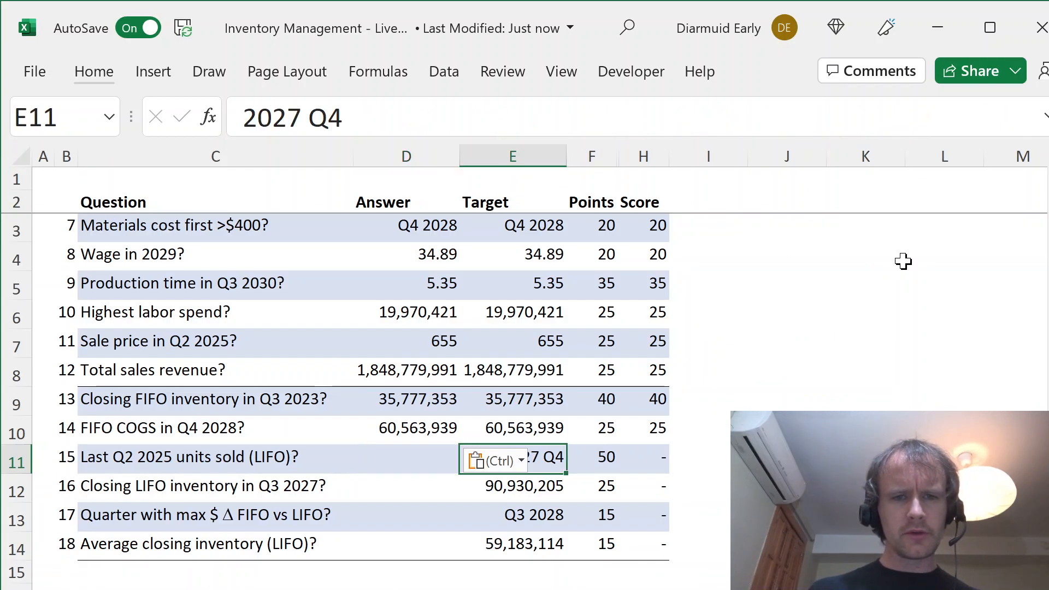
key("ctrl+c")
key("Left")
key("ctrl+v")
key("Down")
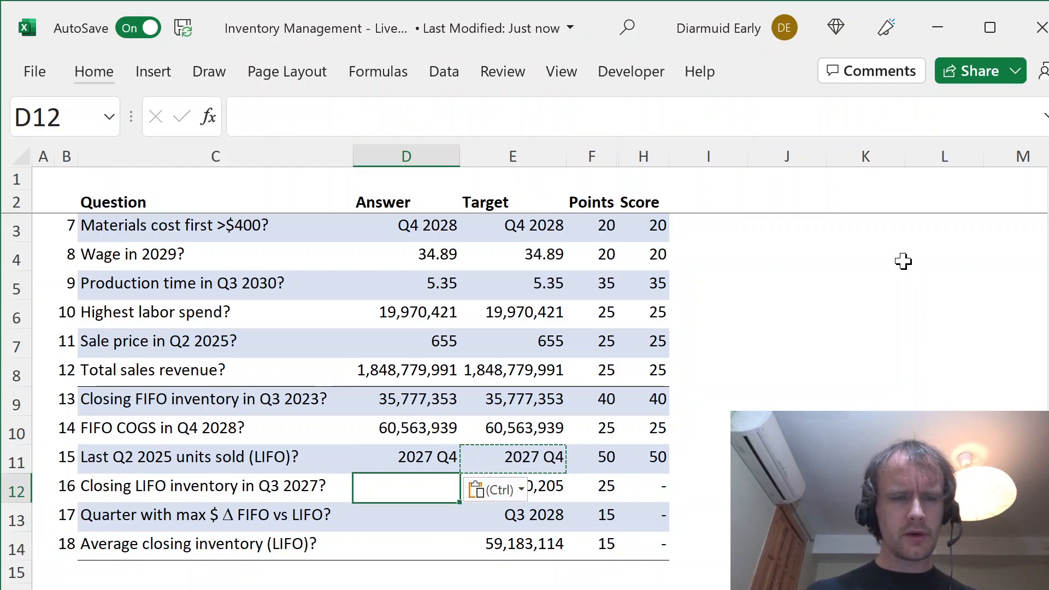
Step: Select the Q3 2027 LIFO layers in X33:X51 of the Model sheet to examine which units remain in inventory
key("Escape")
key("ctrl+Page_Down")
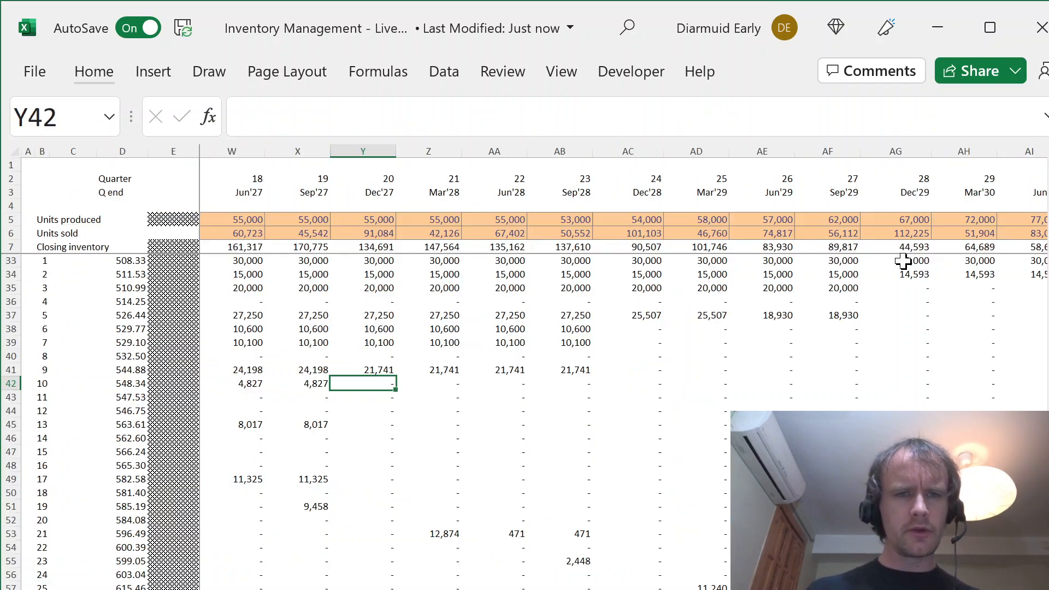
key("Left")
key("ctrl+Up")
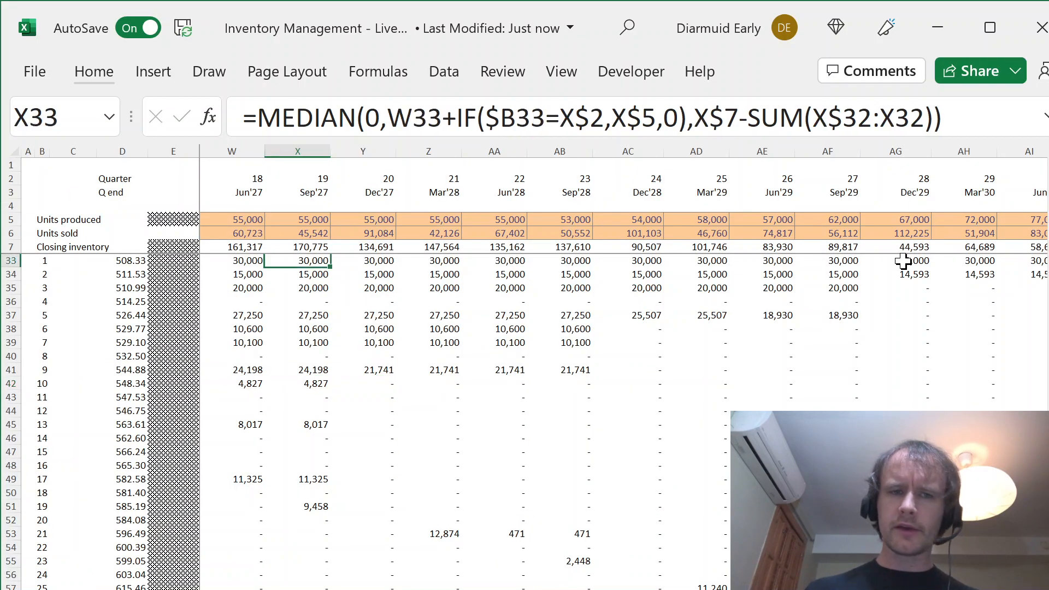
key("shift+Down")
key("shift+Down")
key("shift+Down")
key("shift+Down")
key("shift+Down")
key("shift+Down")
key("shift+Down")
key("shift+Down")
key("shift+Down")
key("shift+Down")
key("shift+Down")
key("shift+Down")
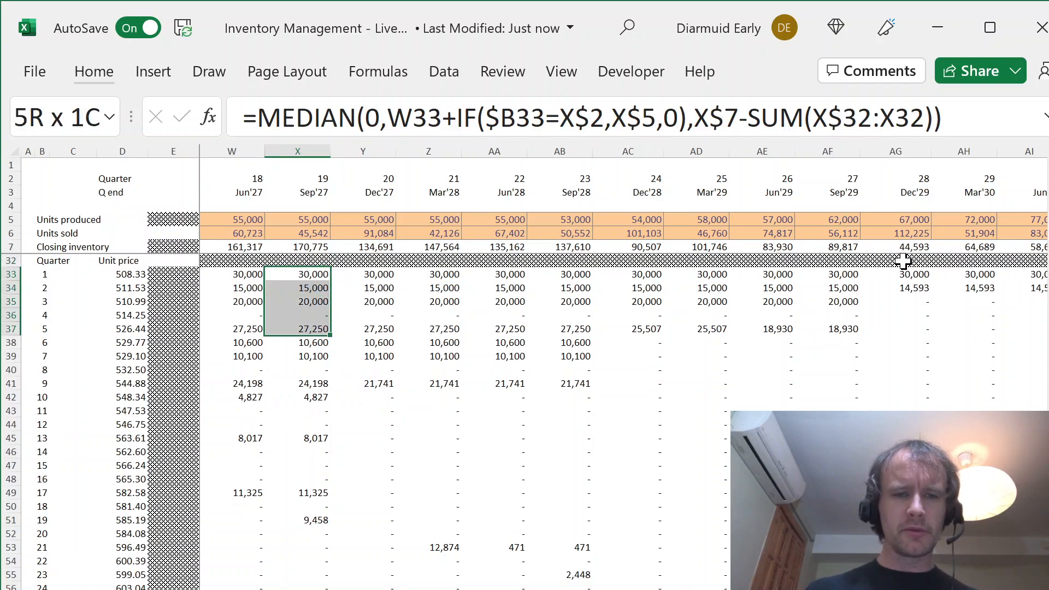
key("shift+Down")
key("shift+Down")
key("shift+Down")
key("shift+Down")
key("shift+Down")
key("shift+Down")
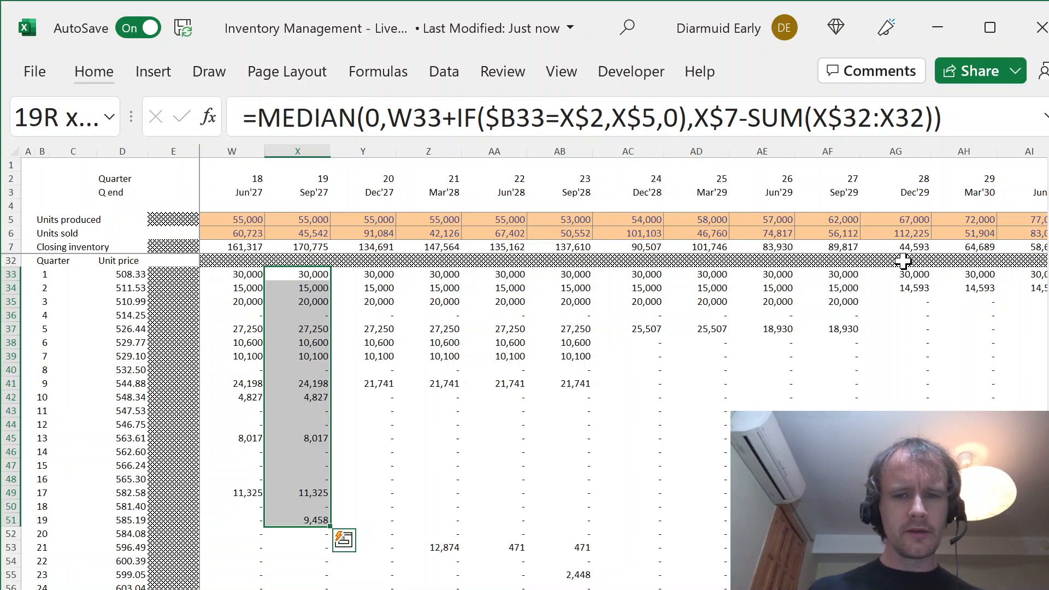
Step: Copy the Q3 2027 LIFO closing inventory from X74 and paste it as a value into question 16's answer cell D12
key("ctrl+Down")
key("ctrl+Down")
key("Down")
key("Up")
key("ctrl+c")
key("ctrl+Page_Up")
key("ctrl+alt+v")
key("Return")
key("Down")
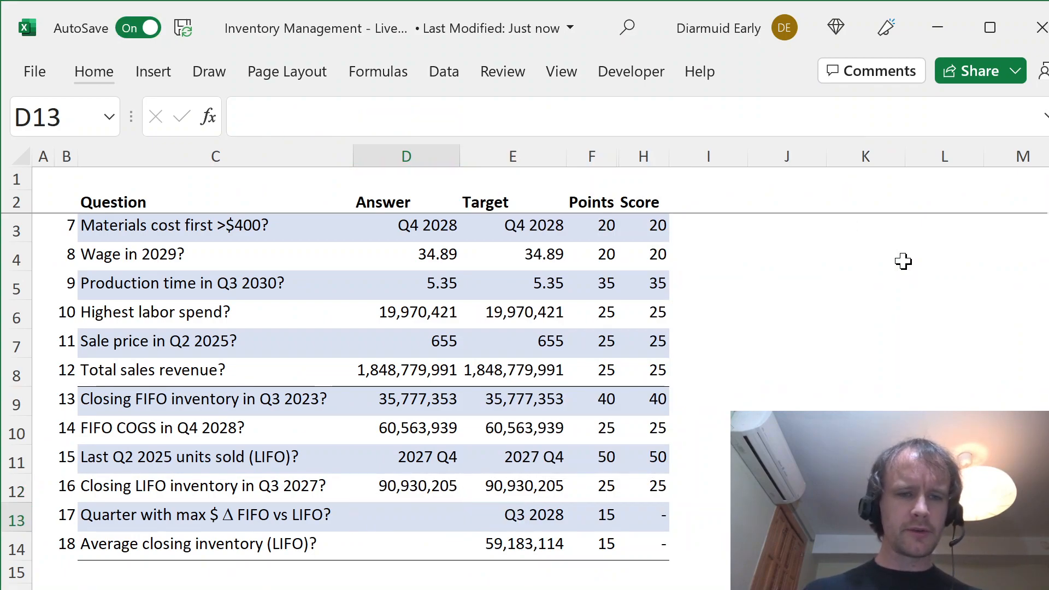
Step: Label a new comparison row below the FIFO results by entering "FIFO vs LIFO inv." in D132 of the Model sheet
key("ctrl+Page_Down")
key("Page_Down")
key("Page_Down")
key("Page_Down")
key("ctrl+Up")
key("Down")
key("Left")
key("Left")
key("Left")
key("Left")
key("Down")
key("Home")
key("Right")
key("Right")
key("Right")
type("F")
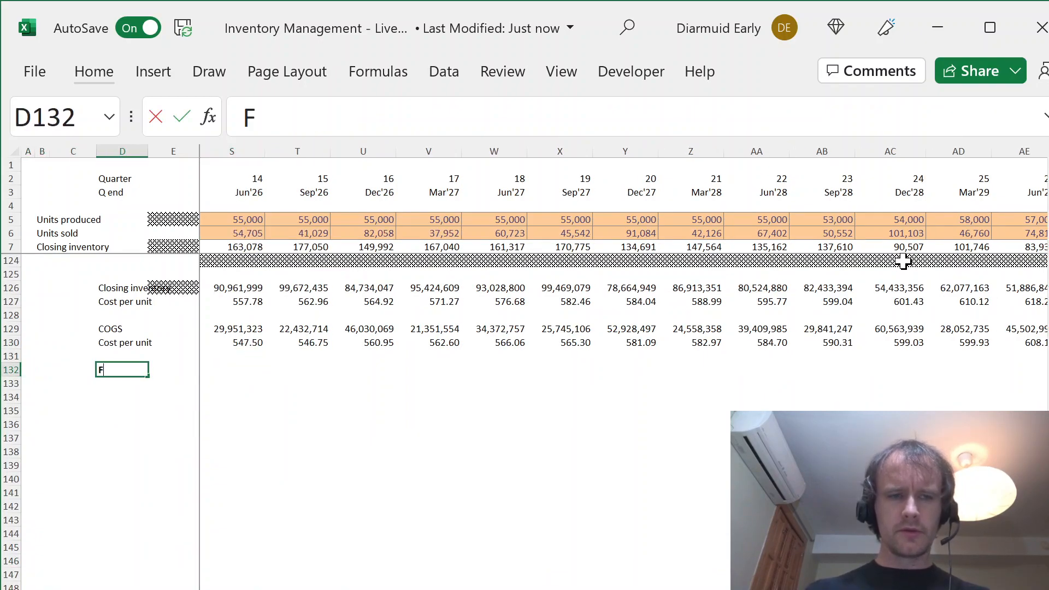
type("IFO vs LIFO ")
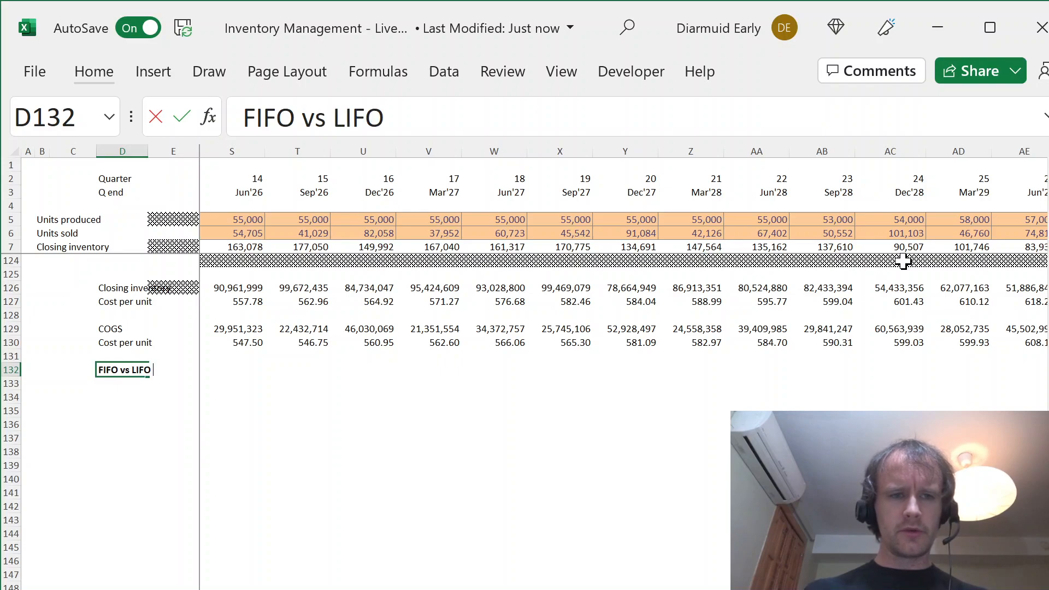
type("inv.")
Step: Enter =ABS(F126-F74) in F132 to calculate the absolute difference between FIFO and LIFO closing inventory
key("Right")
key("Right")
type("=abs")
key("Tab")
key("Up")
key("Up")
key("Up")
key("Up")
key("Up")
key("Up")
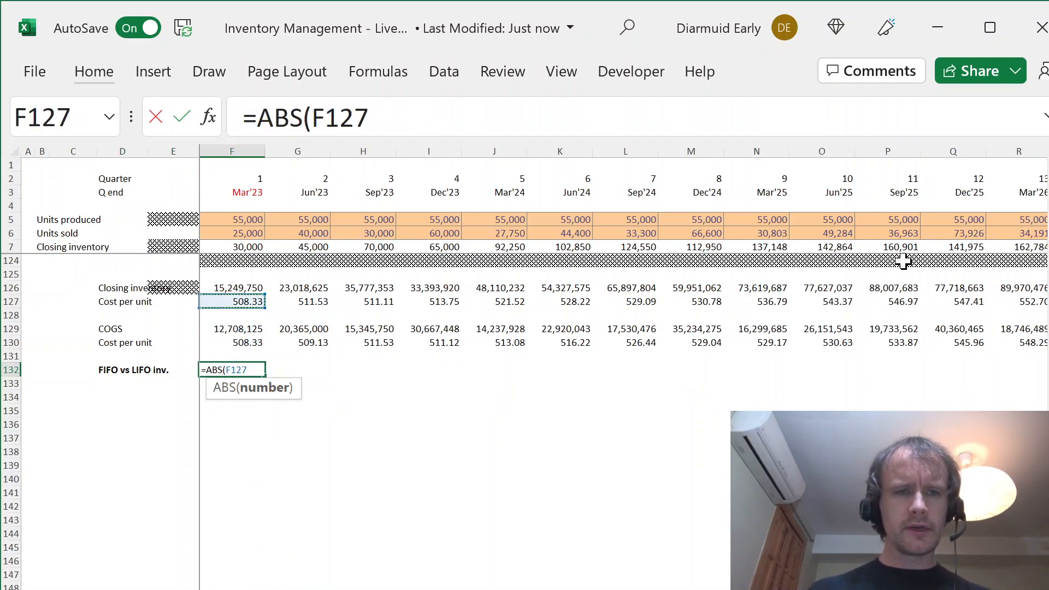
type("-")
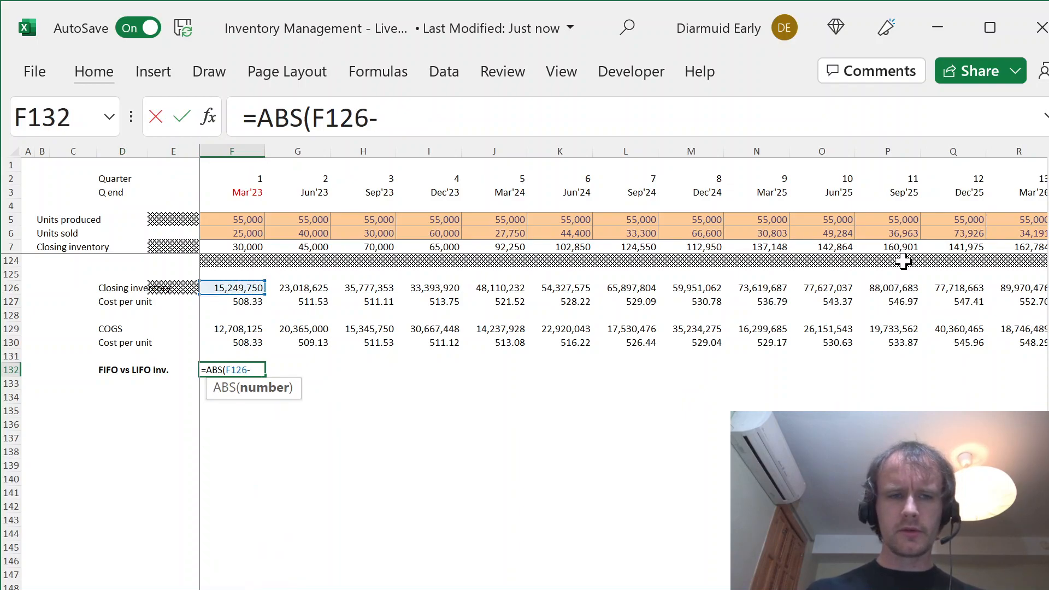
key("ctrl+Home")
key("Page_Down")
key("Page_Down")
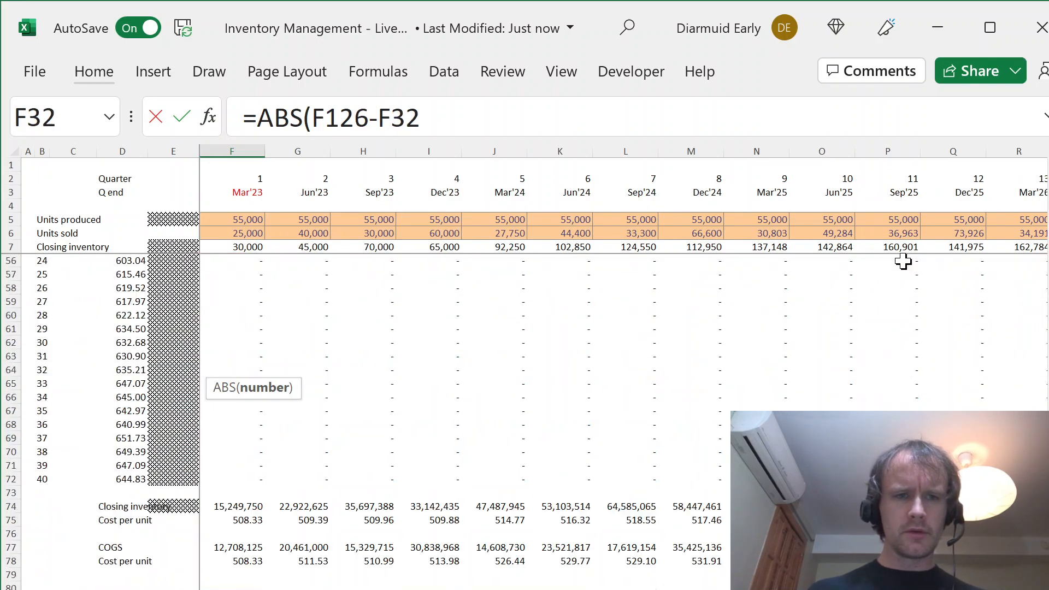
left_click(241, 508)
type(")")
key("Return")
key("Up")
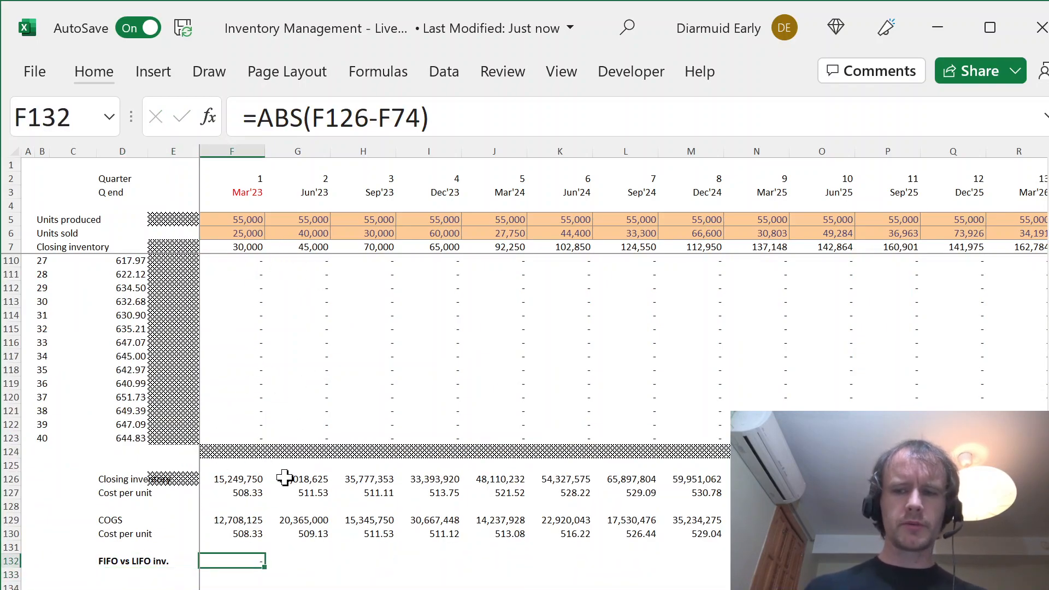
Step: Fill the FIFO vs LIFO difference formula from F132 across all quarters to AS132
key("ctrl+shift+Right")
key("ctrl+r")
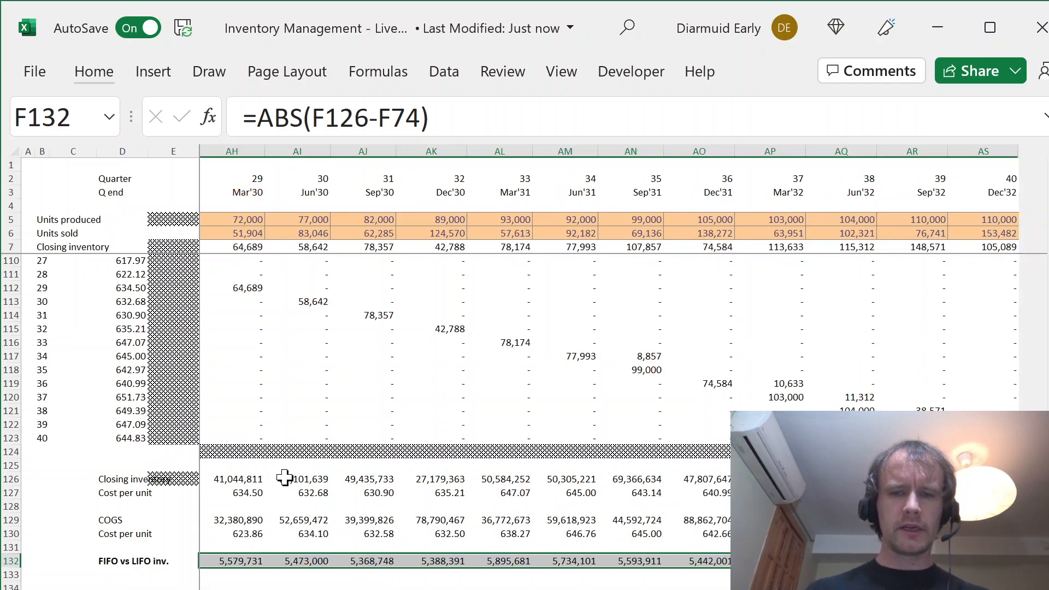
key("Left")
key("Right")
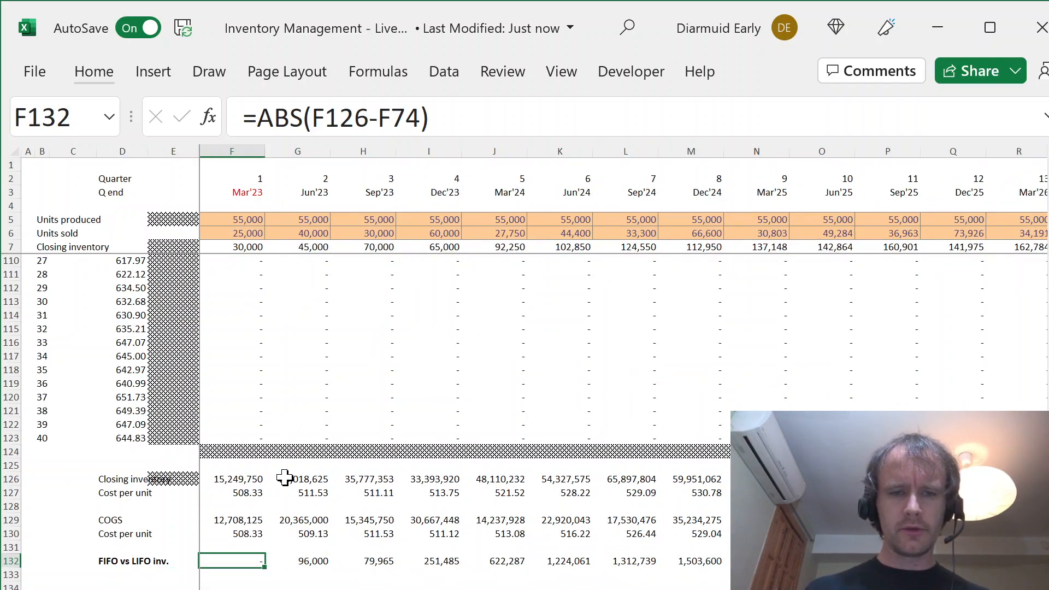
key("ctrl+shift+Right")
key("Left")
Step: Enter =MATCH(MAX(F132:AS132),F132:AS132,0) in F134 to find the quarter with the largest FIFO vs LIFO difference
key("Down")
key("Left")
key("Down")
key("Right")
key("Up")
key("Right")
key("Down")
type("=mat")
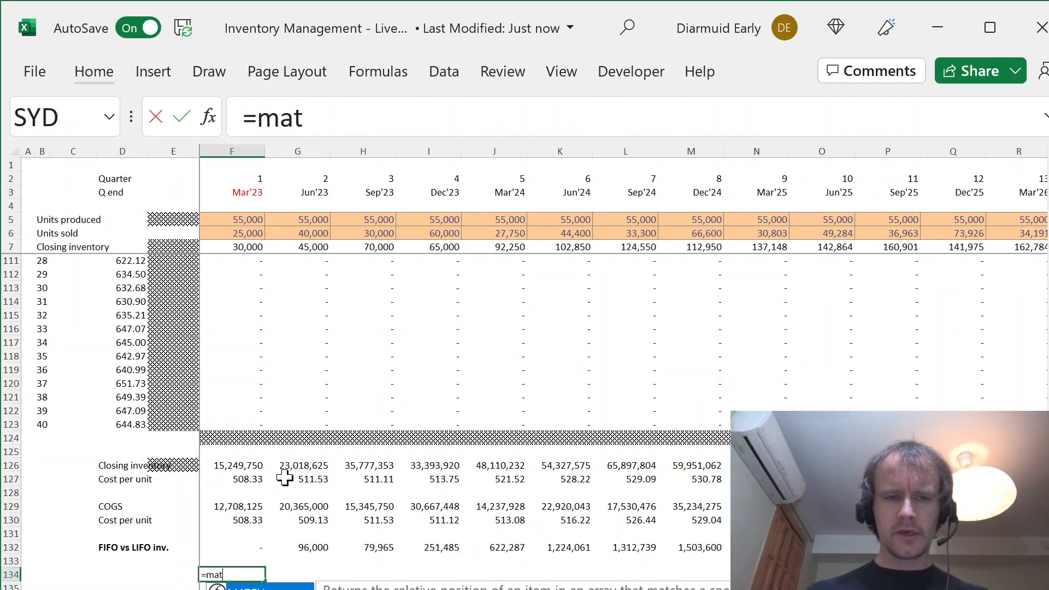
key("Tab")
type("mat")
key("BackSpace")
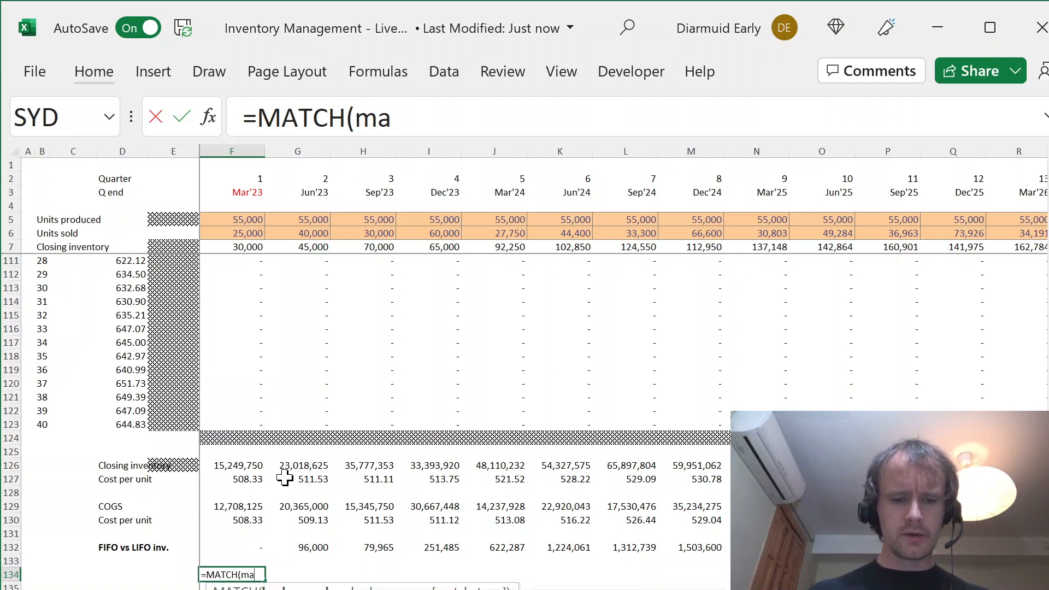
type("x")
key("Tab")
key("Up")
key("Up")
key("ctrl+shift+Right")
type("),")
key("Up")
key("Up")
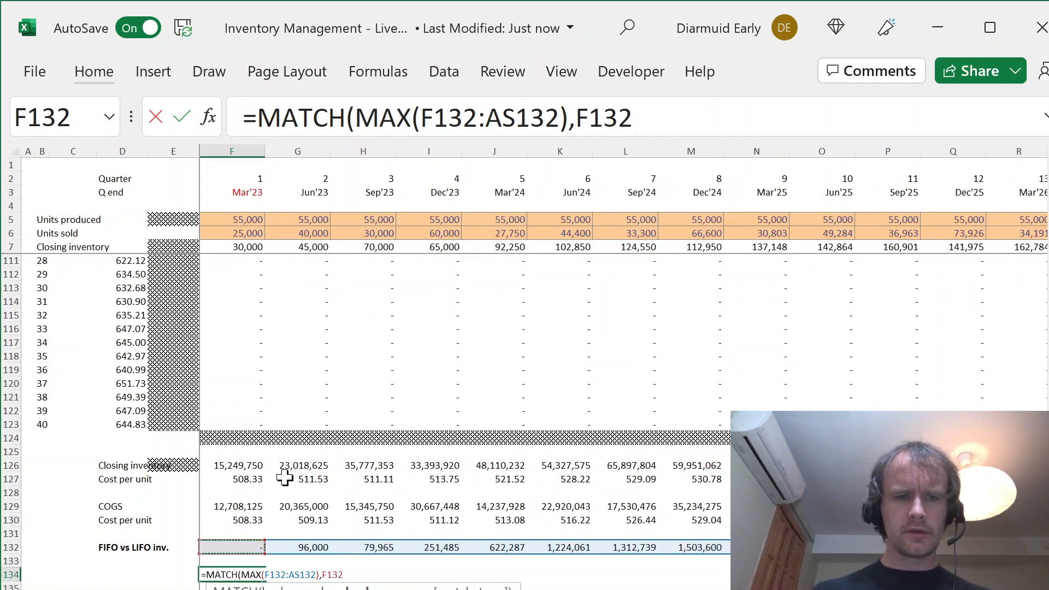
key("ctrl+shift+Right")
type(")")
key("BackSpace")
type(",0)")
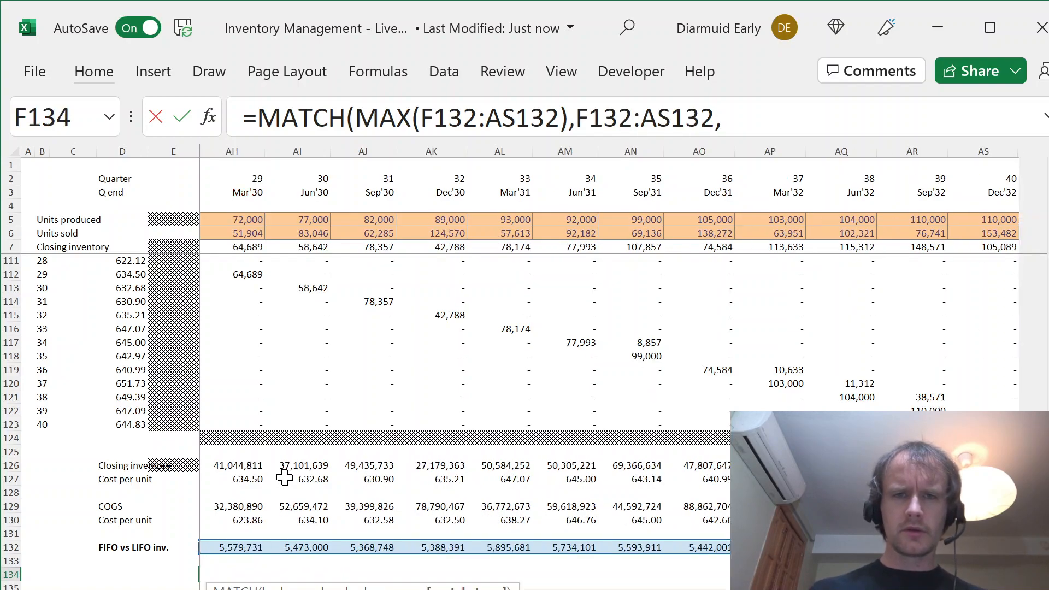
key("Return")
key("Up")
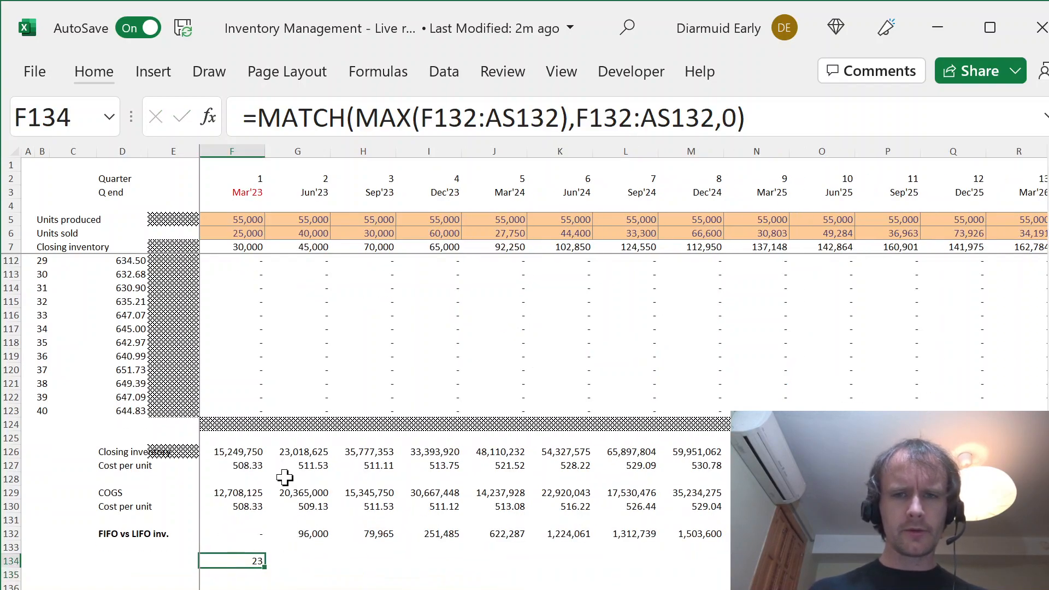
Step: Locate the matched quarter's end date in AB3, and fill question 17's answer cell D13 with Q3 2028 copied from target cell E13
key("alt+Page_Down")
key("alt+Page_Down")
key("alt+Page_Up")
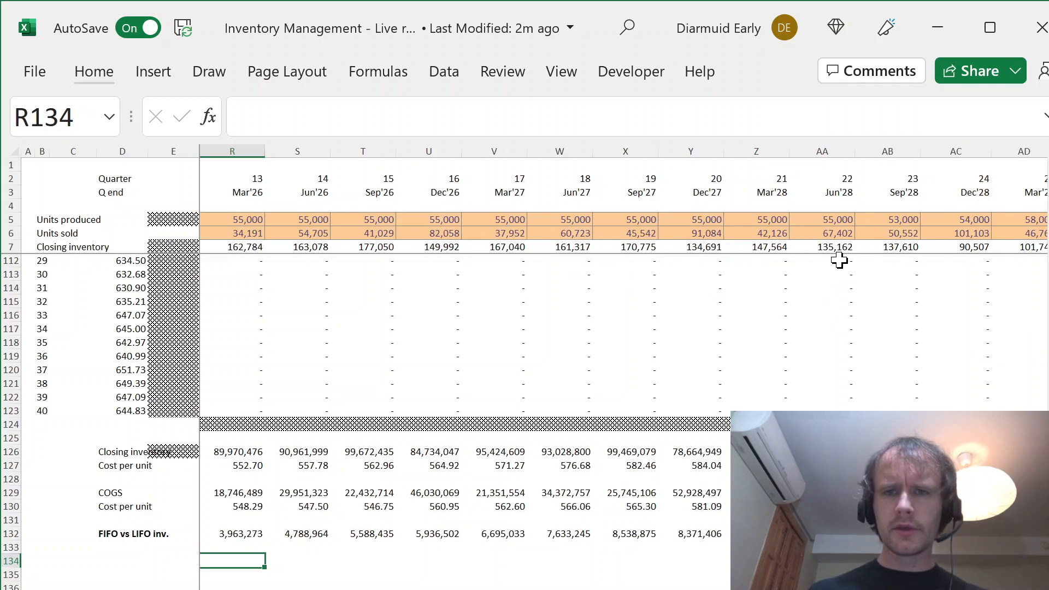
left_click(891, 194)
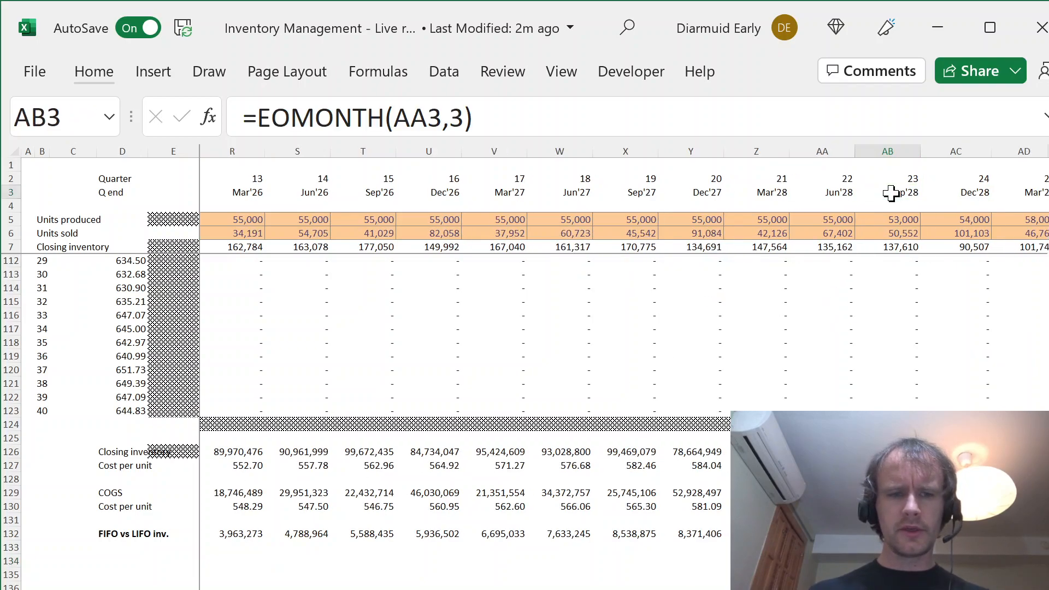
key("ctrl+Page_Up")
key("Right")
key("ctrl+c")
key("Left")
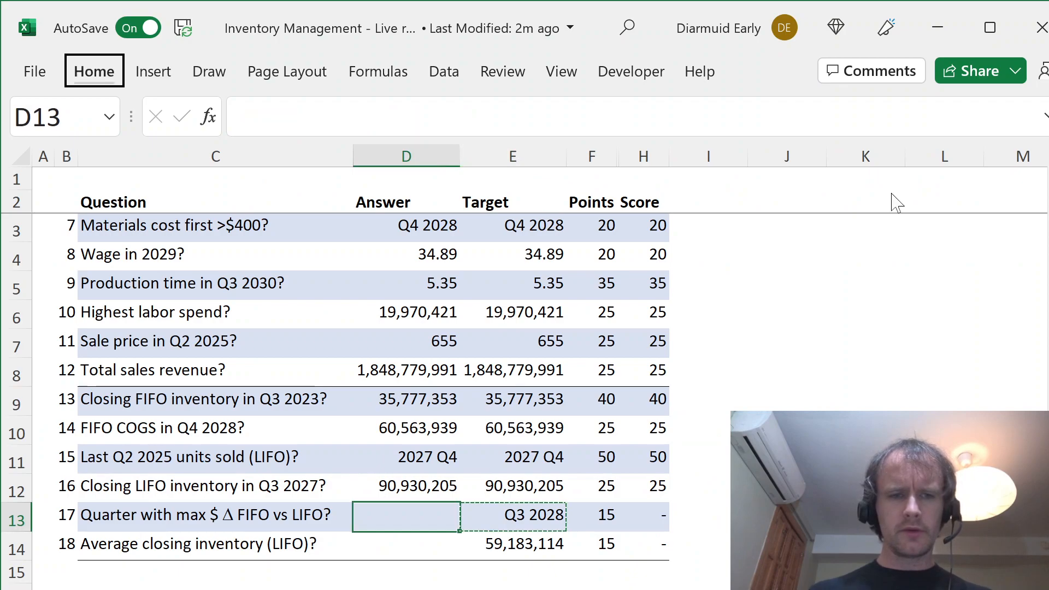
key("ctrl+v")
key("Down")
key("Escape")
Step: Answer question 18 in D14 with =AVERAGE(Model!F74:AS74), averaging the LIFO closing inventory over all quarters
type("=aver")
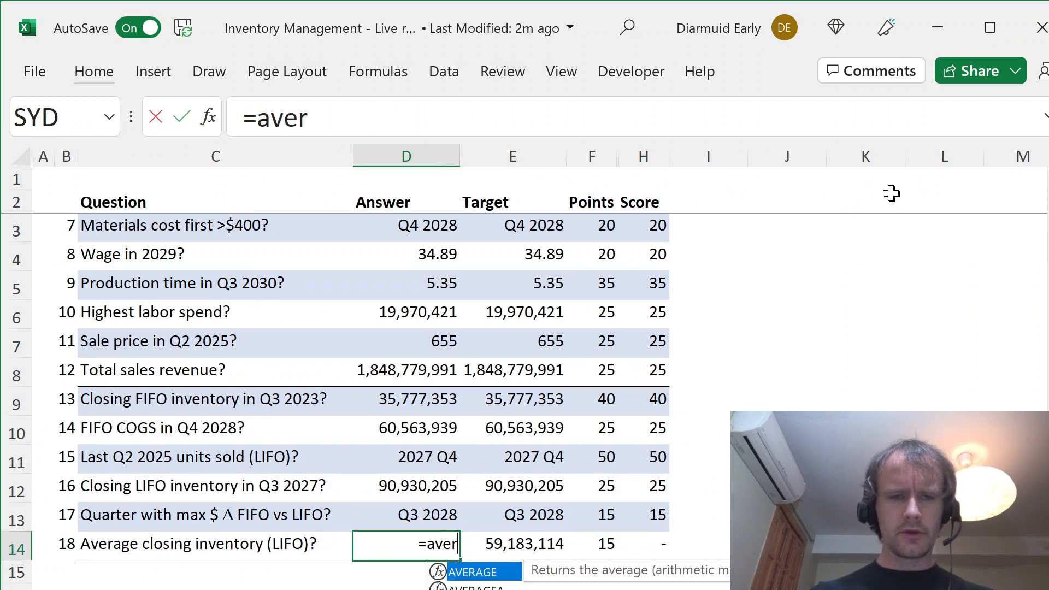
key("Tab")
key("ctrl+Page_Down")
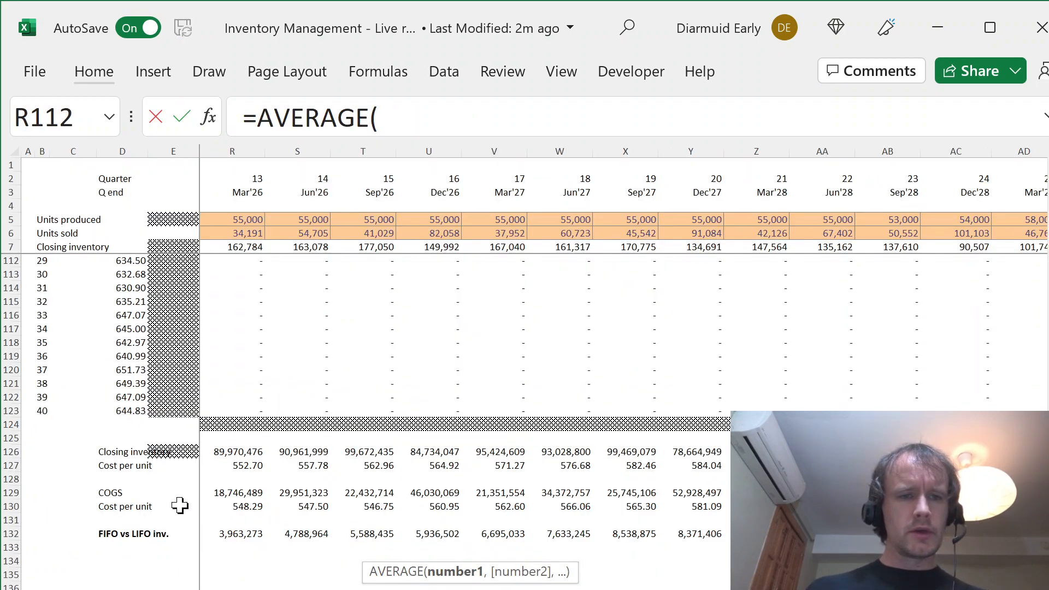
left_click(277, 379)
key("ctrl+Up")
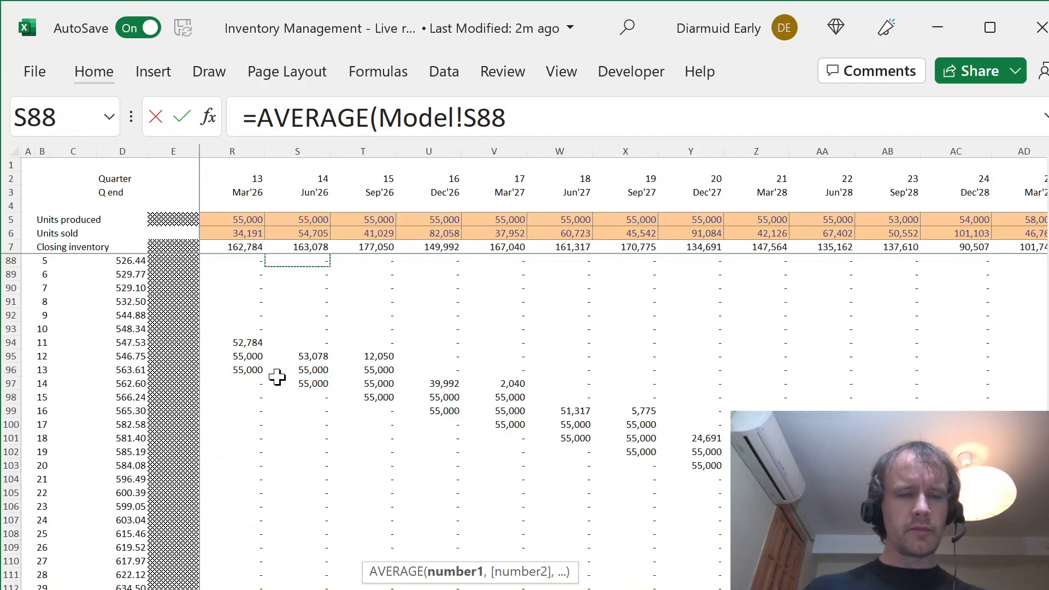
key("ctrl+Up")
left_click(223, 396)
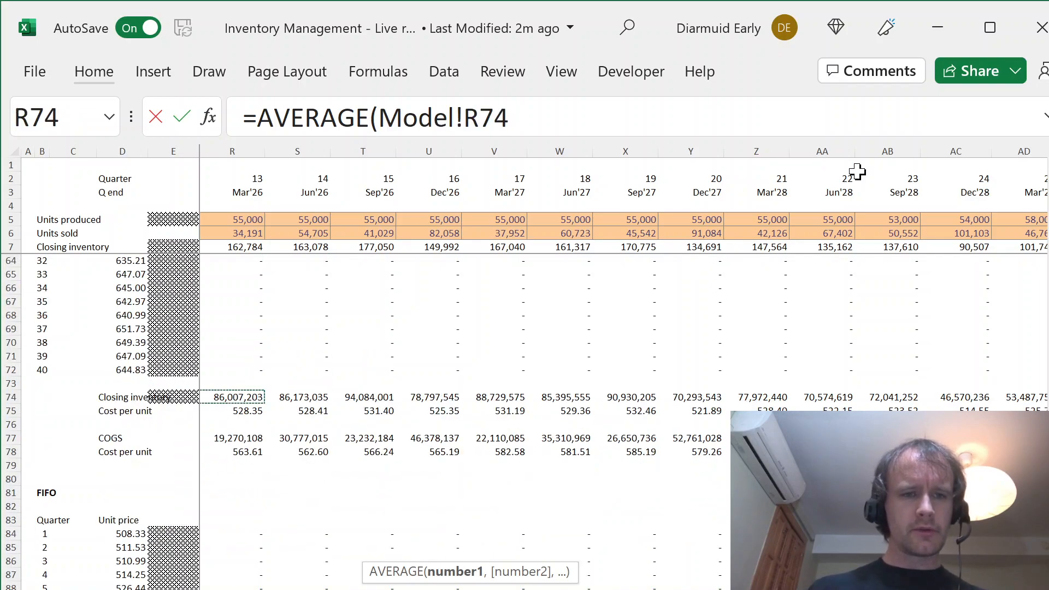
key("ctrl+Left")
key("Left")
key("Right")
key("ctrl+shift+Right")
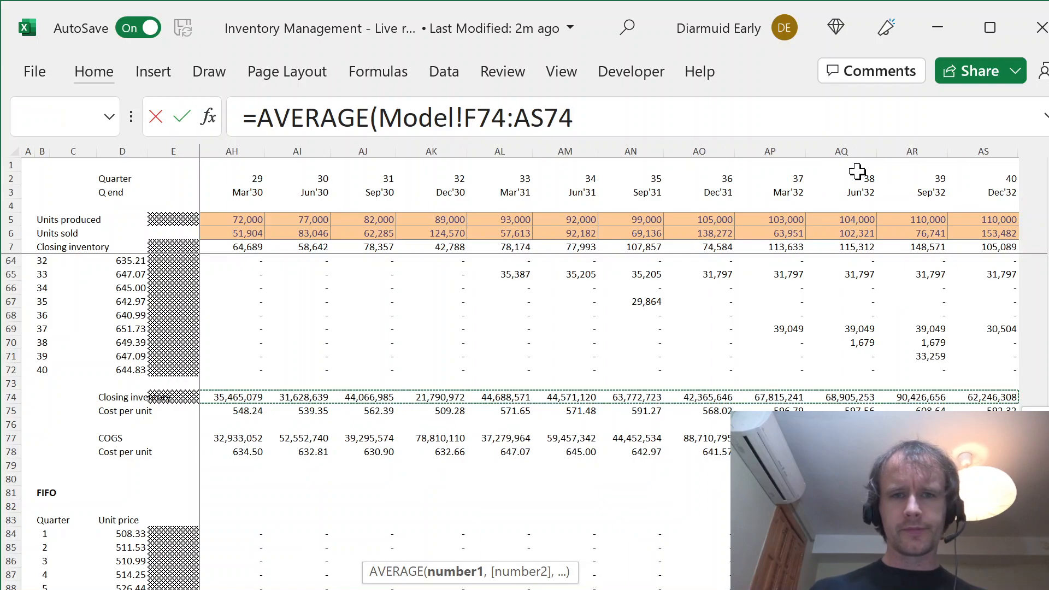
key("Return")
key("Up")
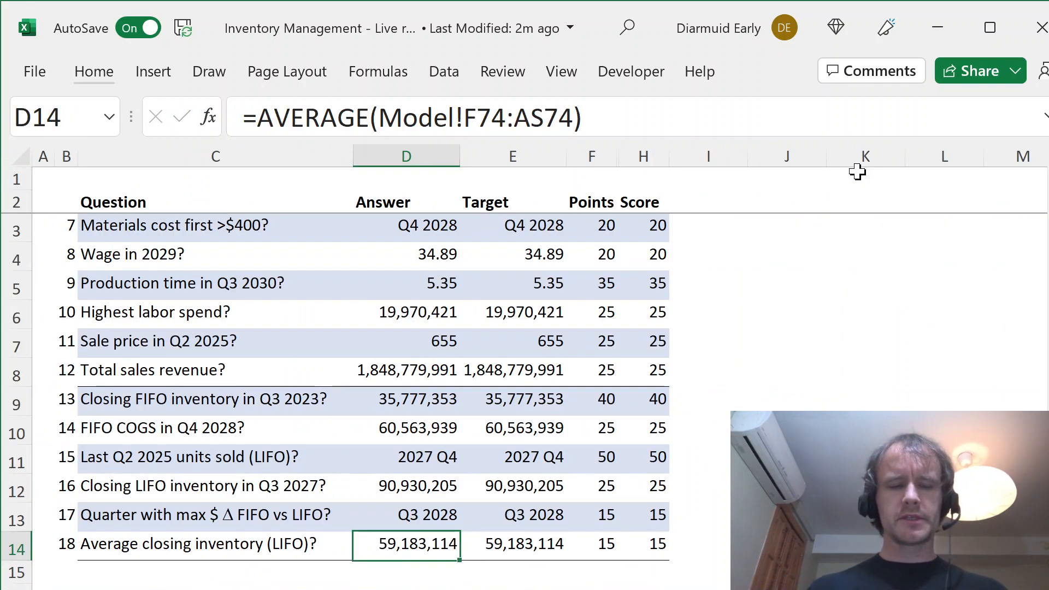
Step: Return to the top of the Model sheet to review the completed model
key("ctrl+Page_Down")
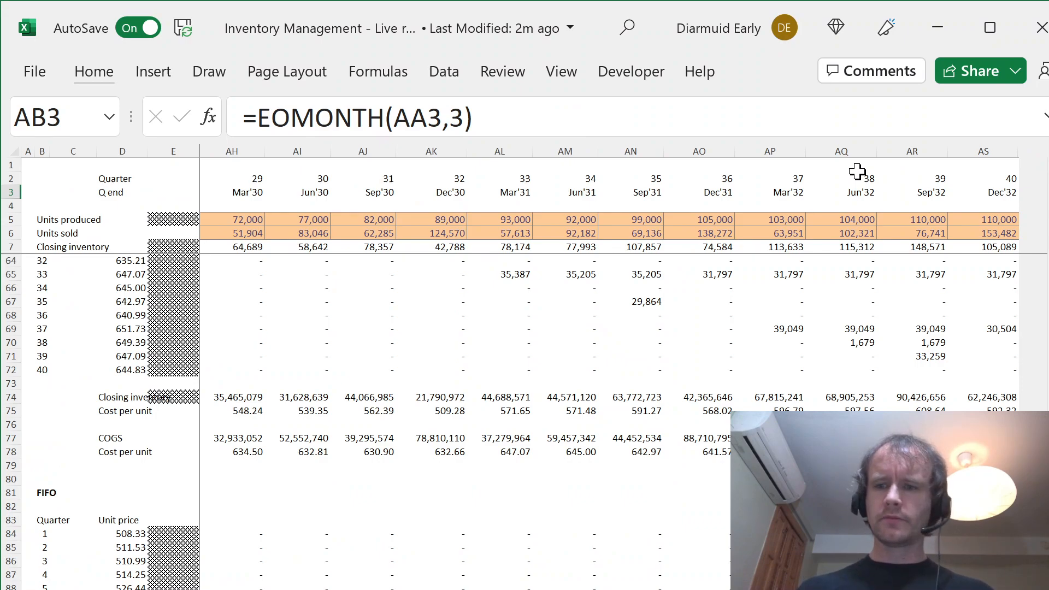
key("ctrl+Home")
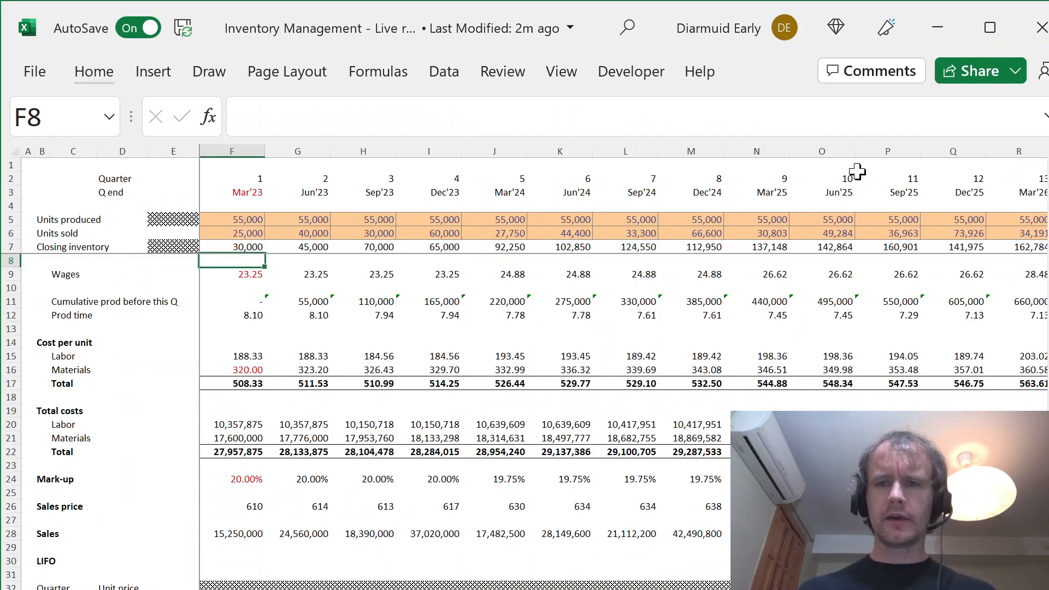